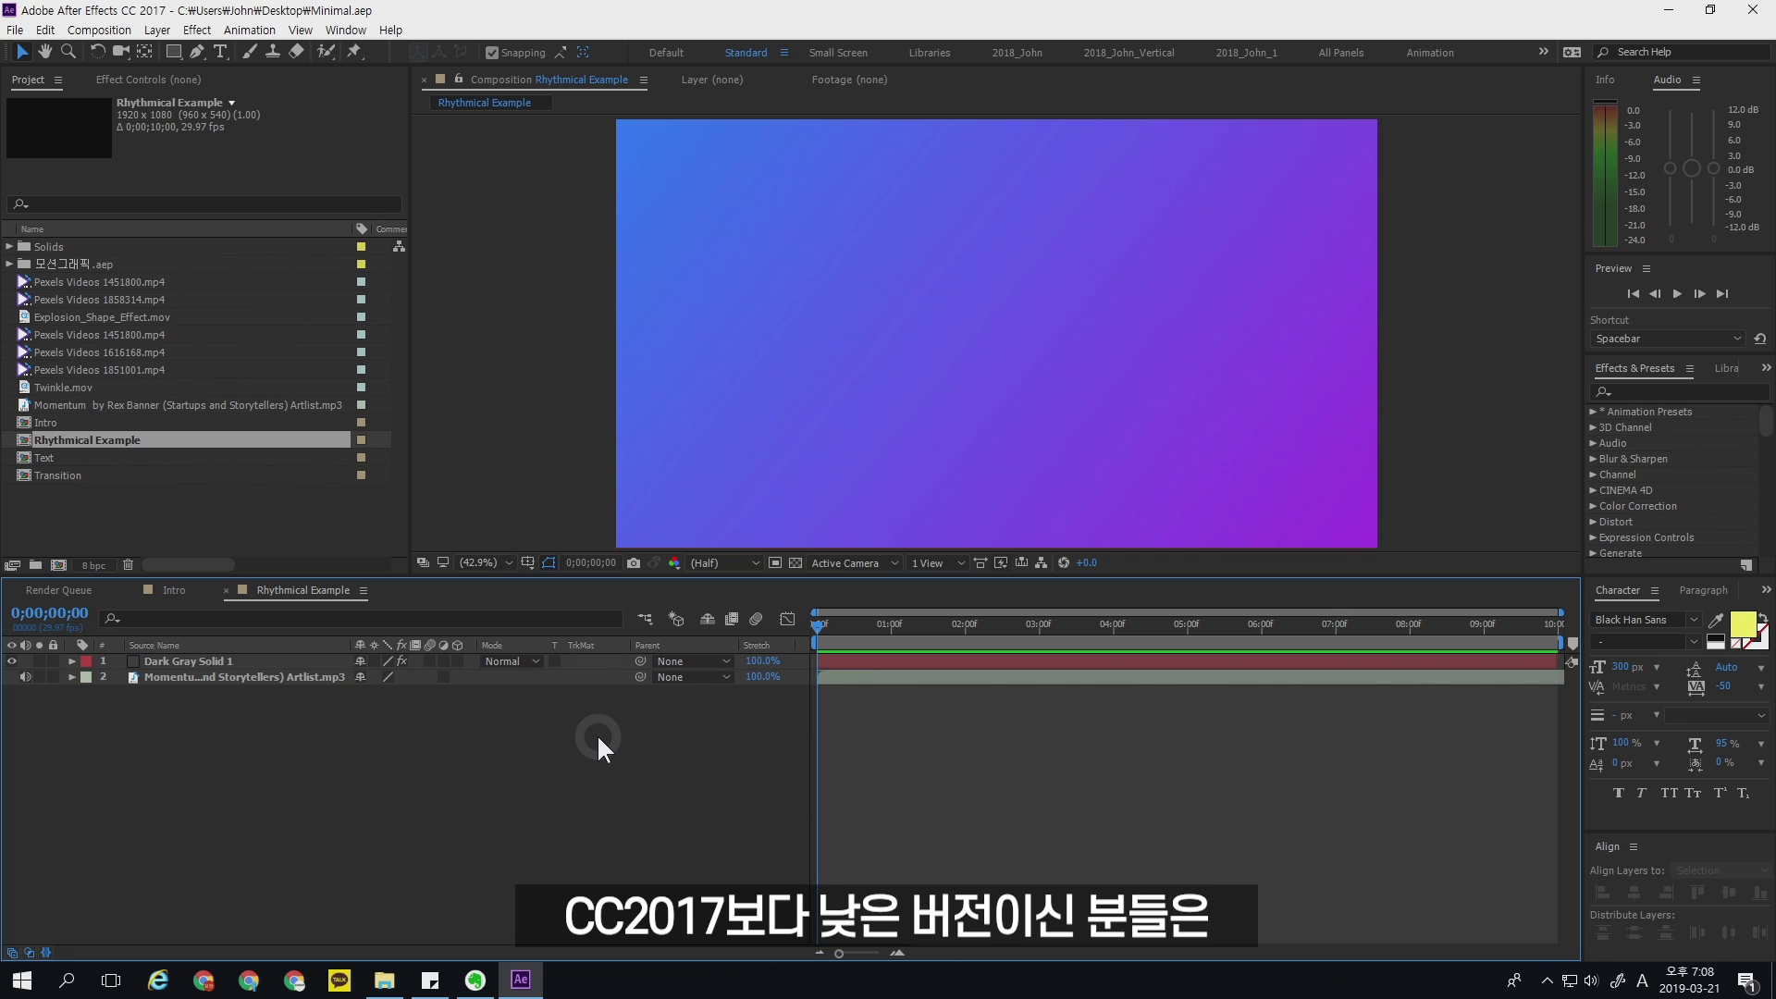
- Review the Rhythmical Example composition settings and the Gradient Ramp effect on Dark Gray Solid 1
key("ctrl+k")
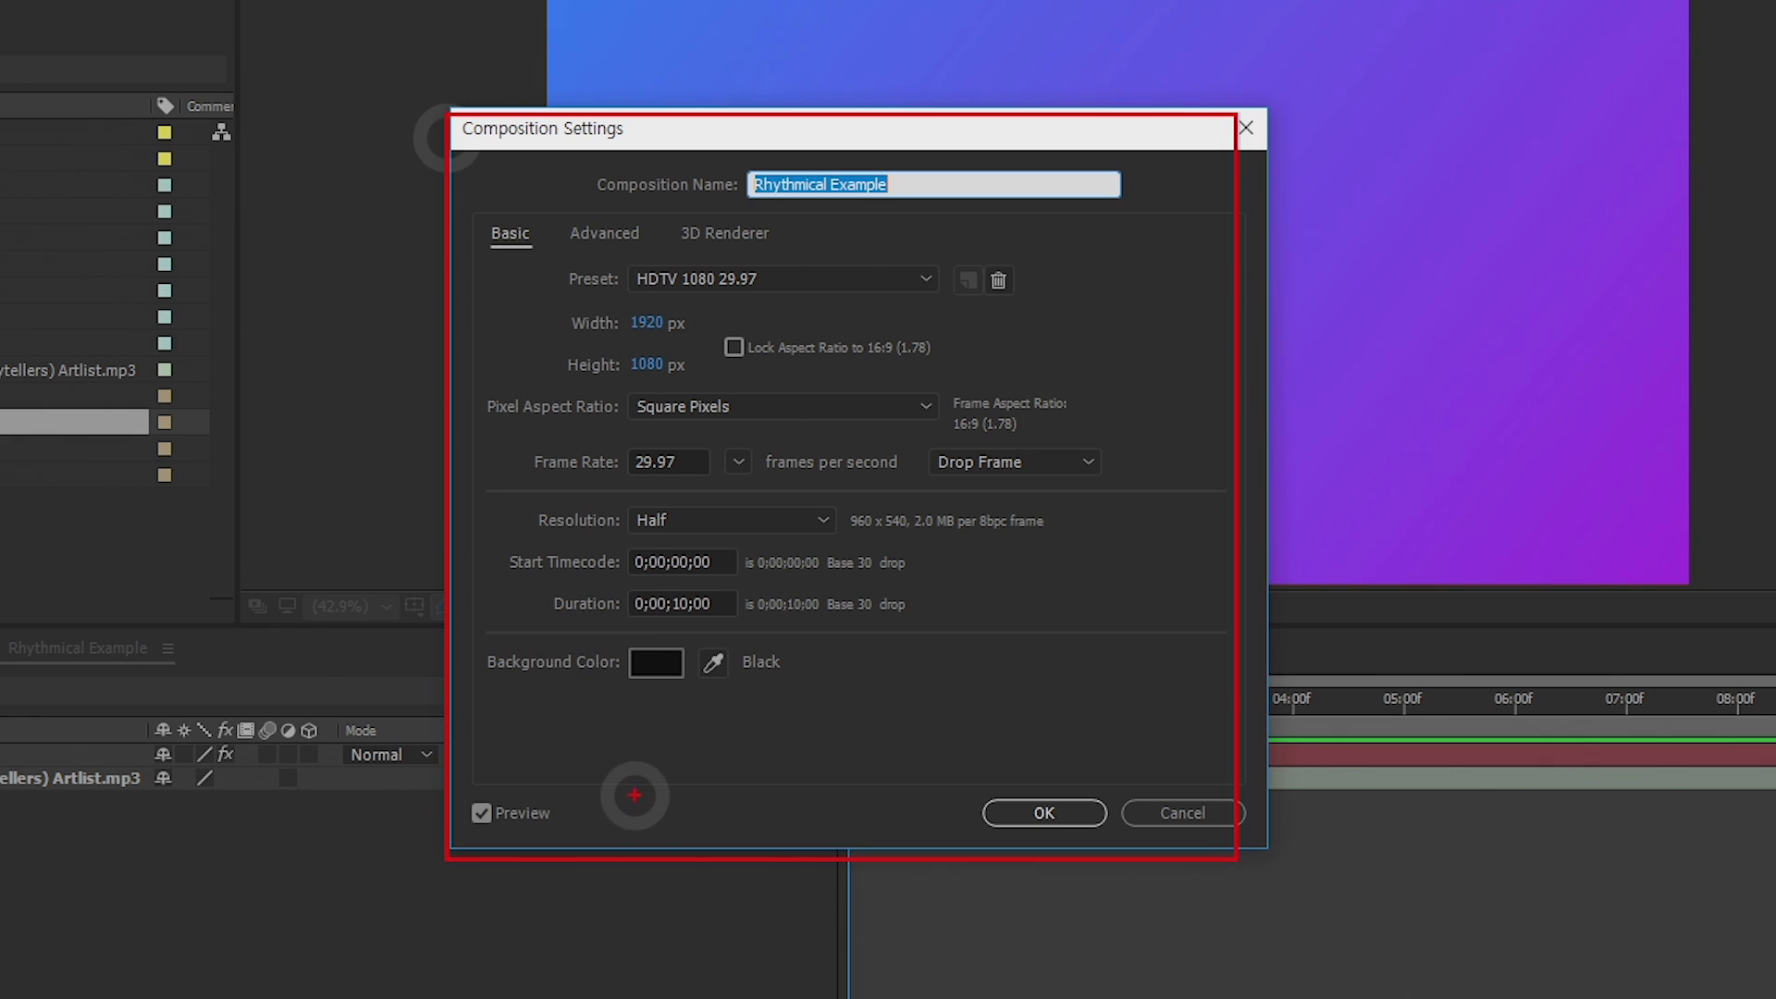
key("Return")
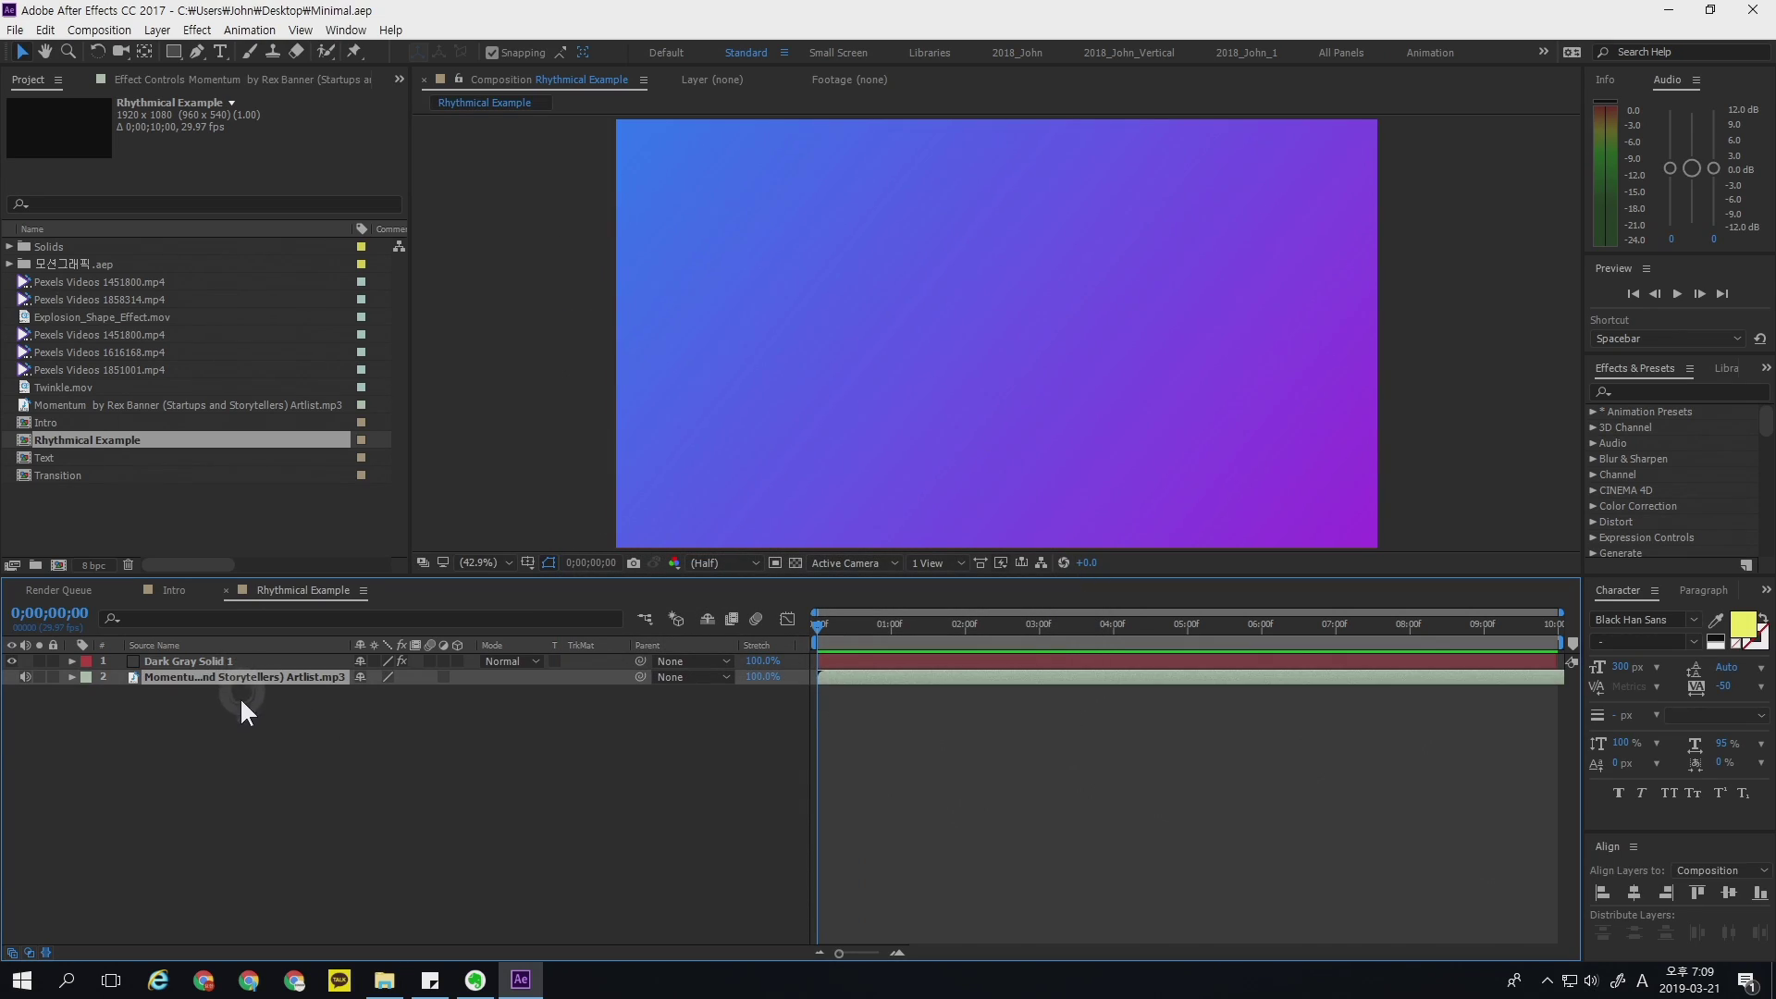
left_click(226, 662)
left_click(174, 80)
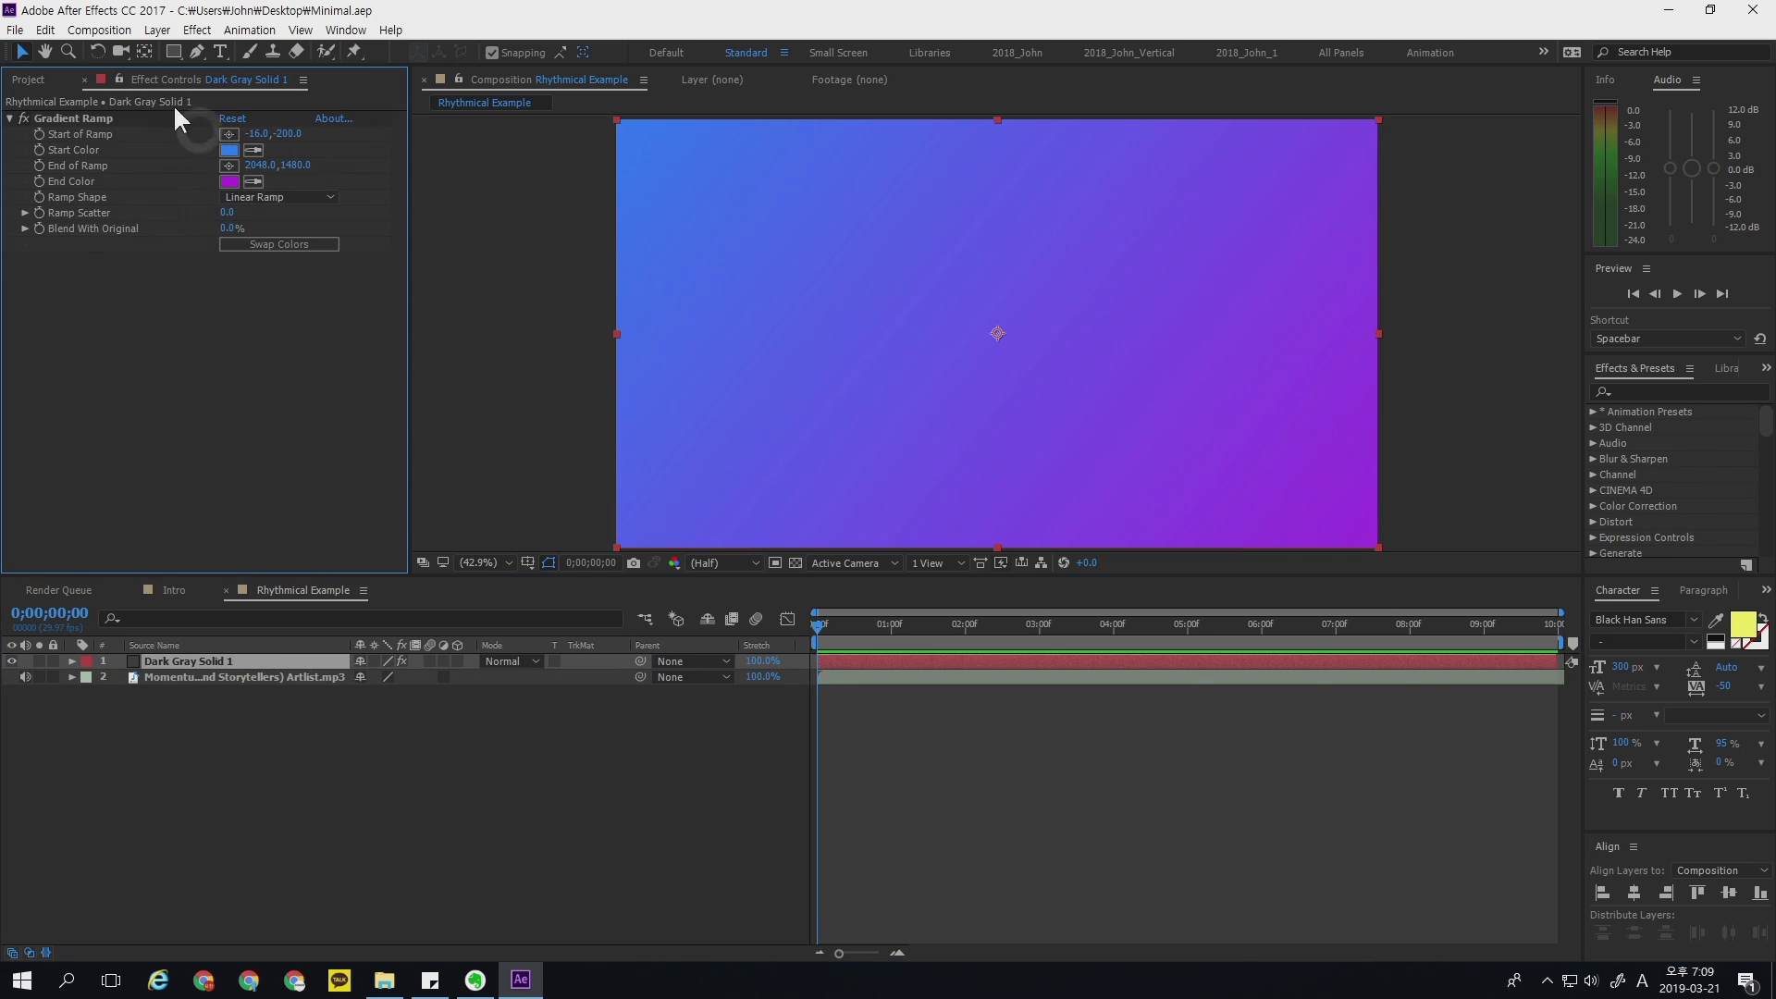
left_click(109, 118)
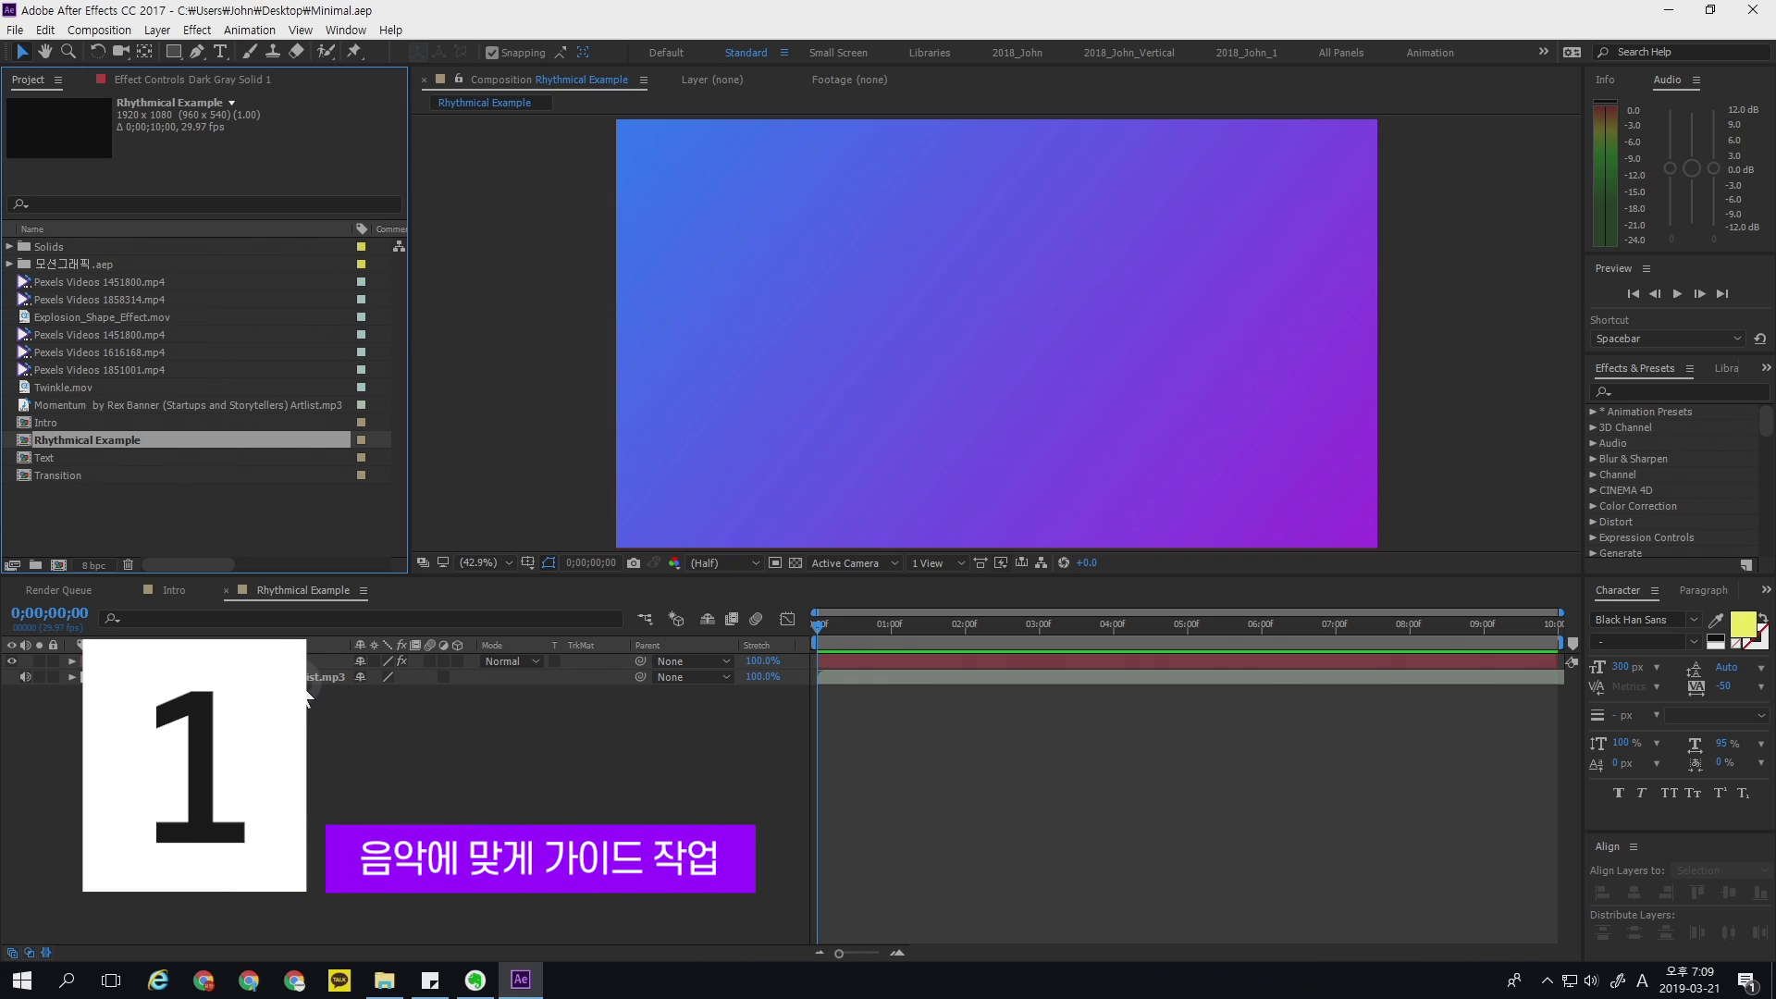
- Reveal the audio waveform of the Momentum music layer and play a few seconds of the composition
left_click(277, 677)
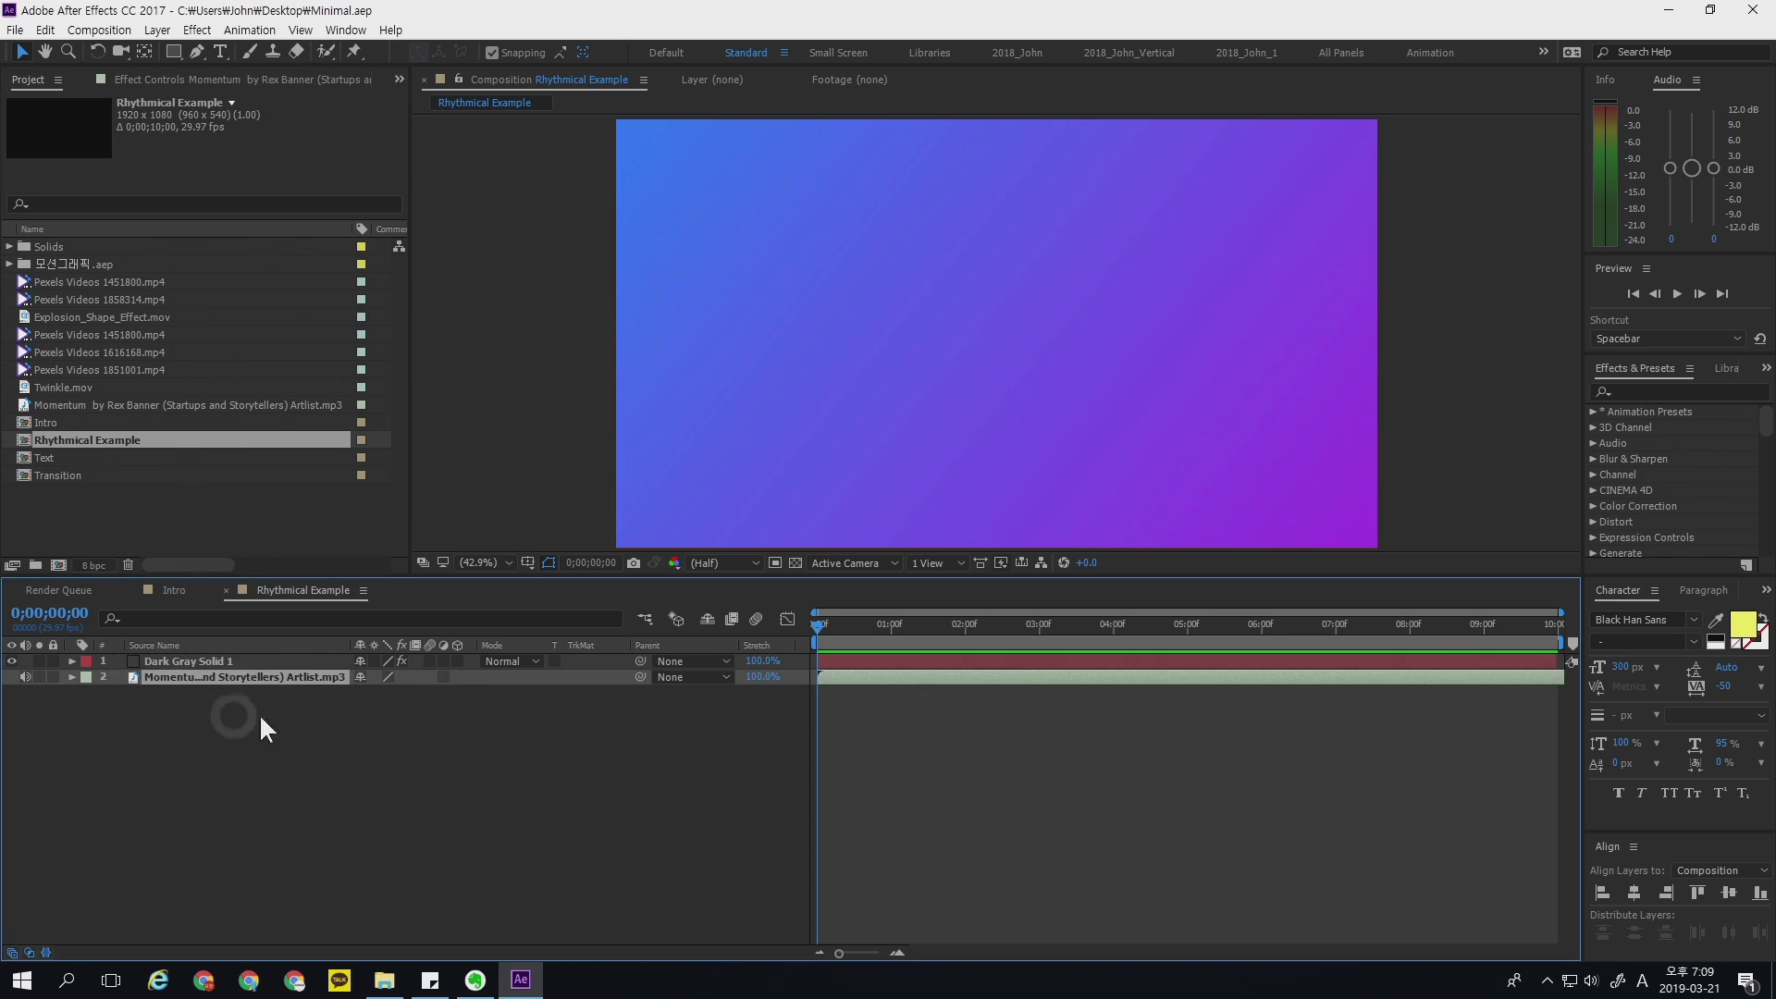
key("l")
key("l")
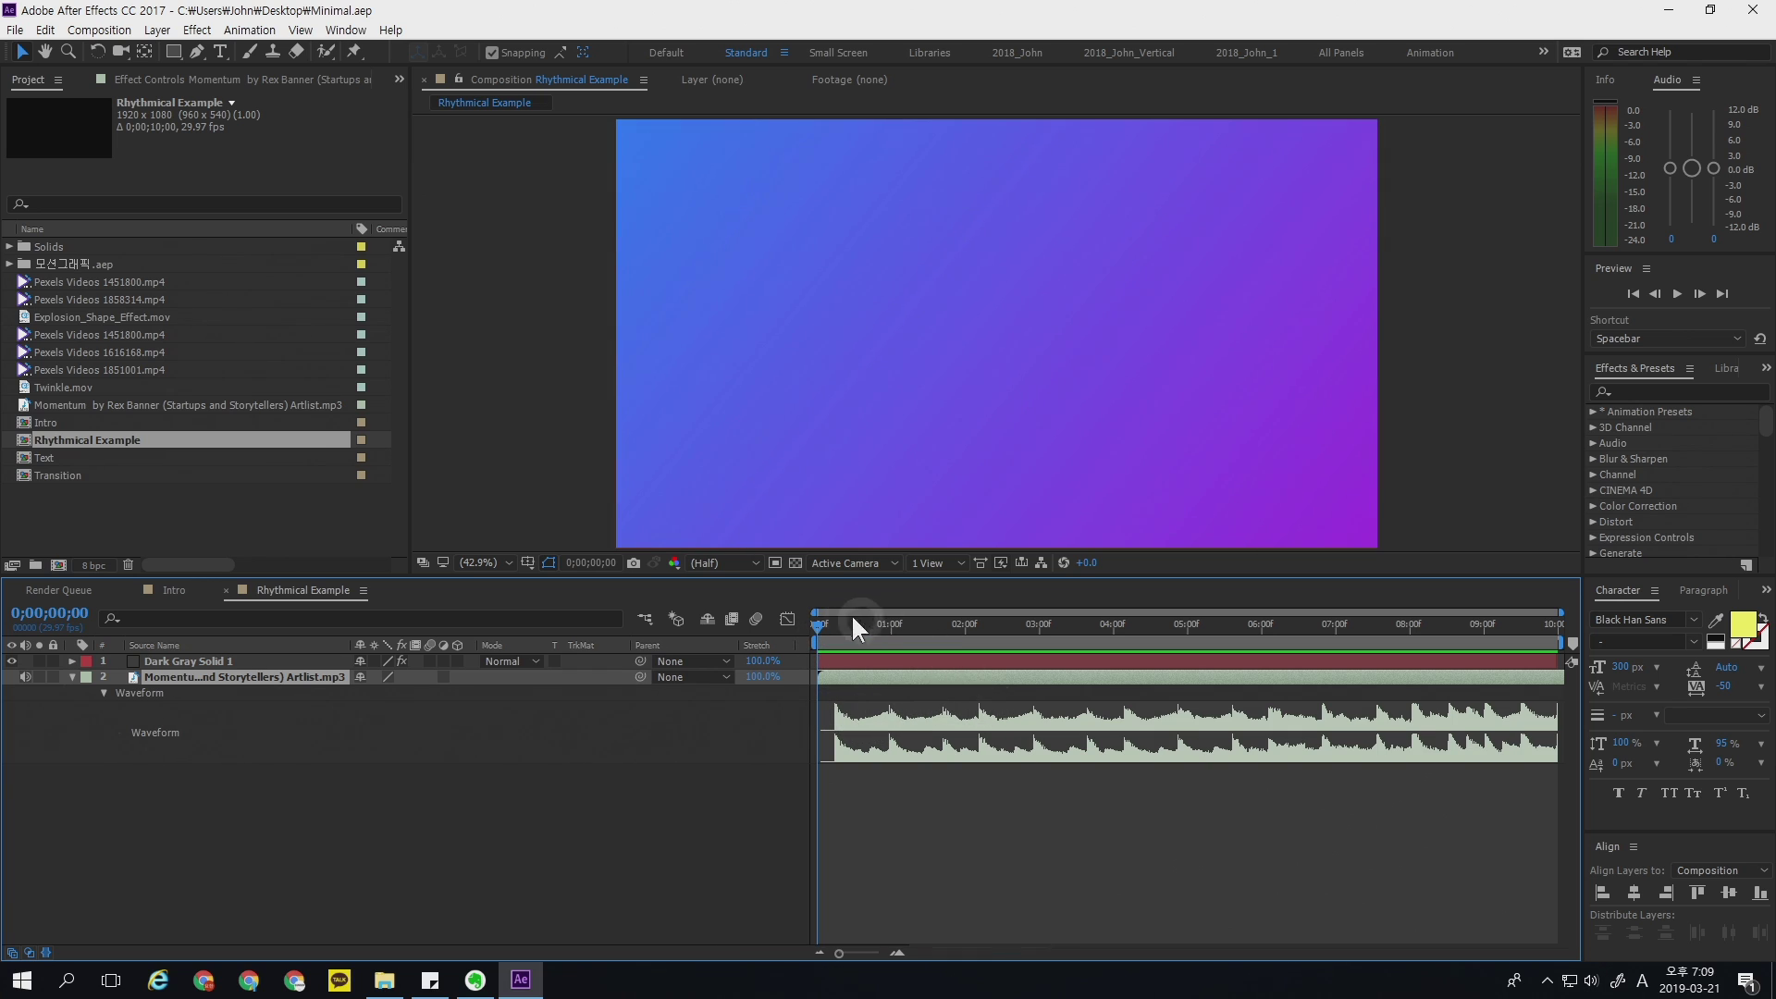
key("space")
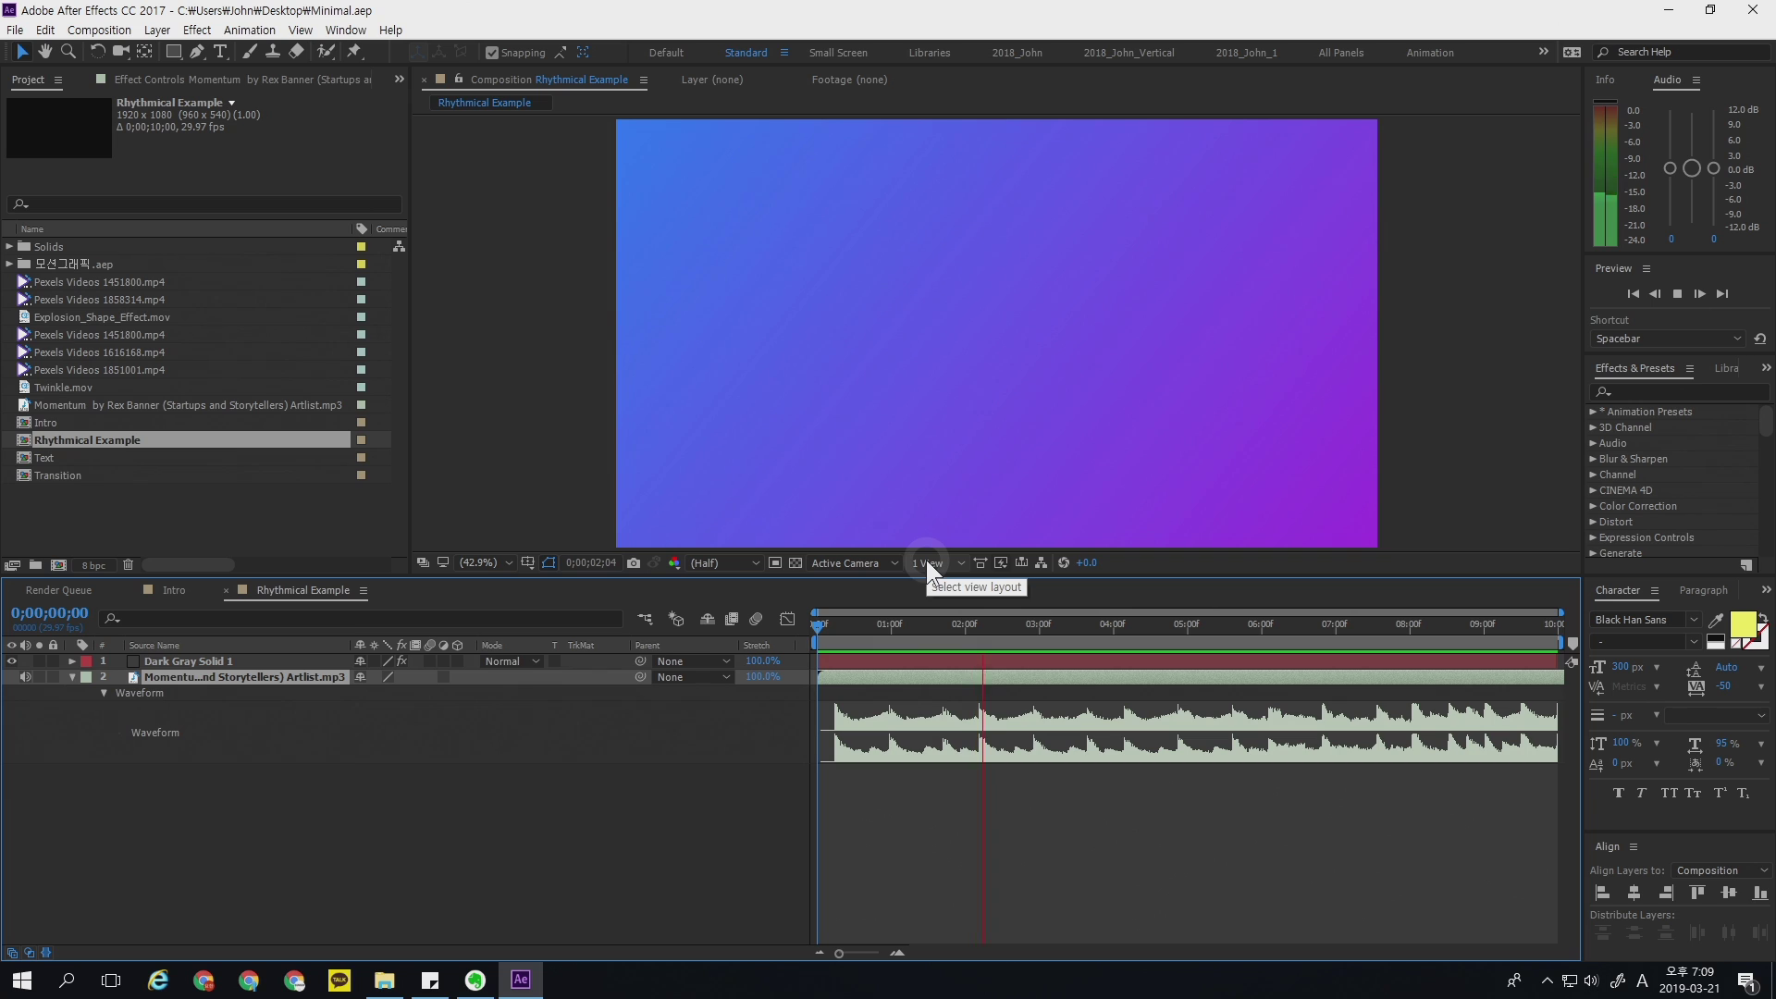
key("space")
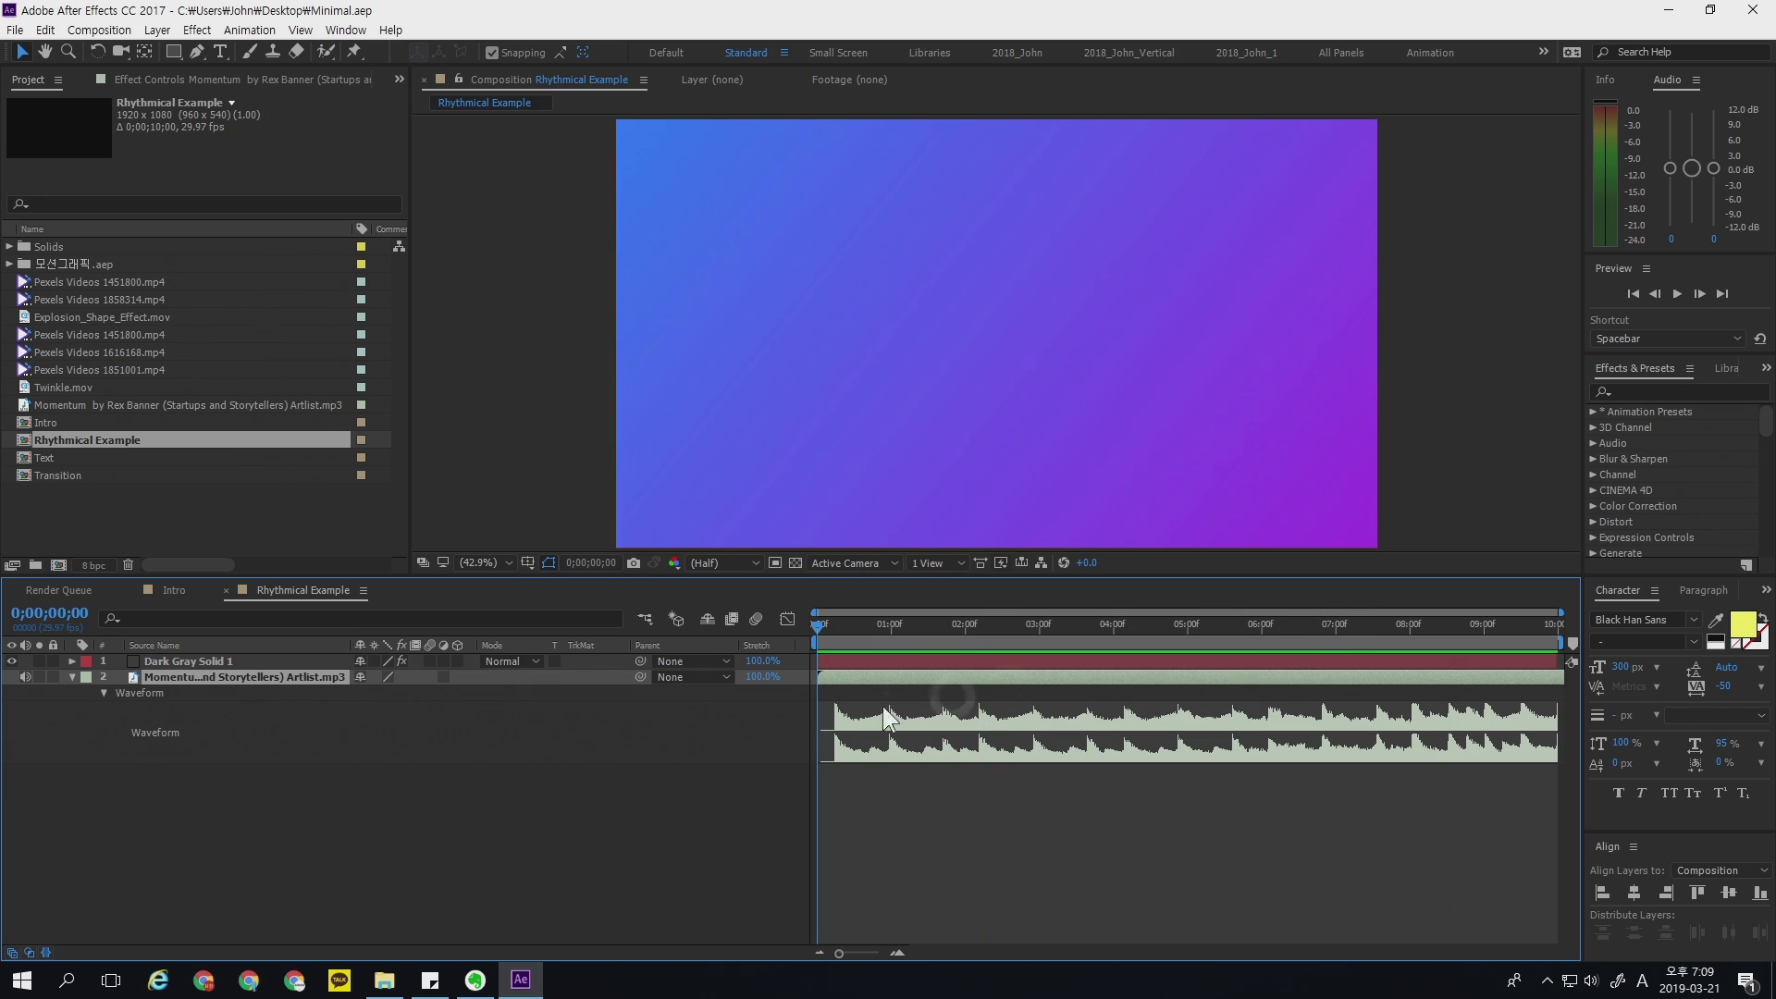
- Add composition markers on the first two waveform beats, at 0;00;00;07 and about 1 second
left_click(833, 626)
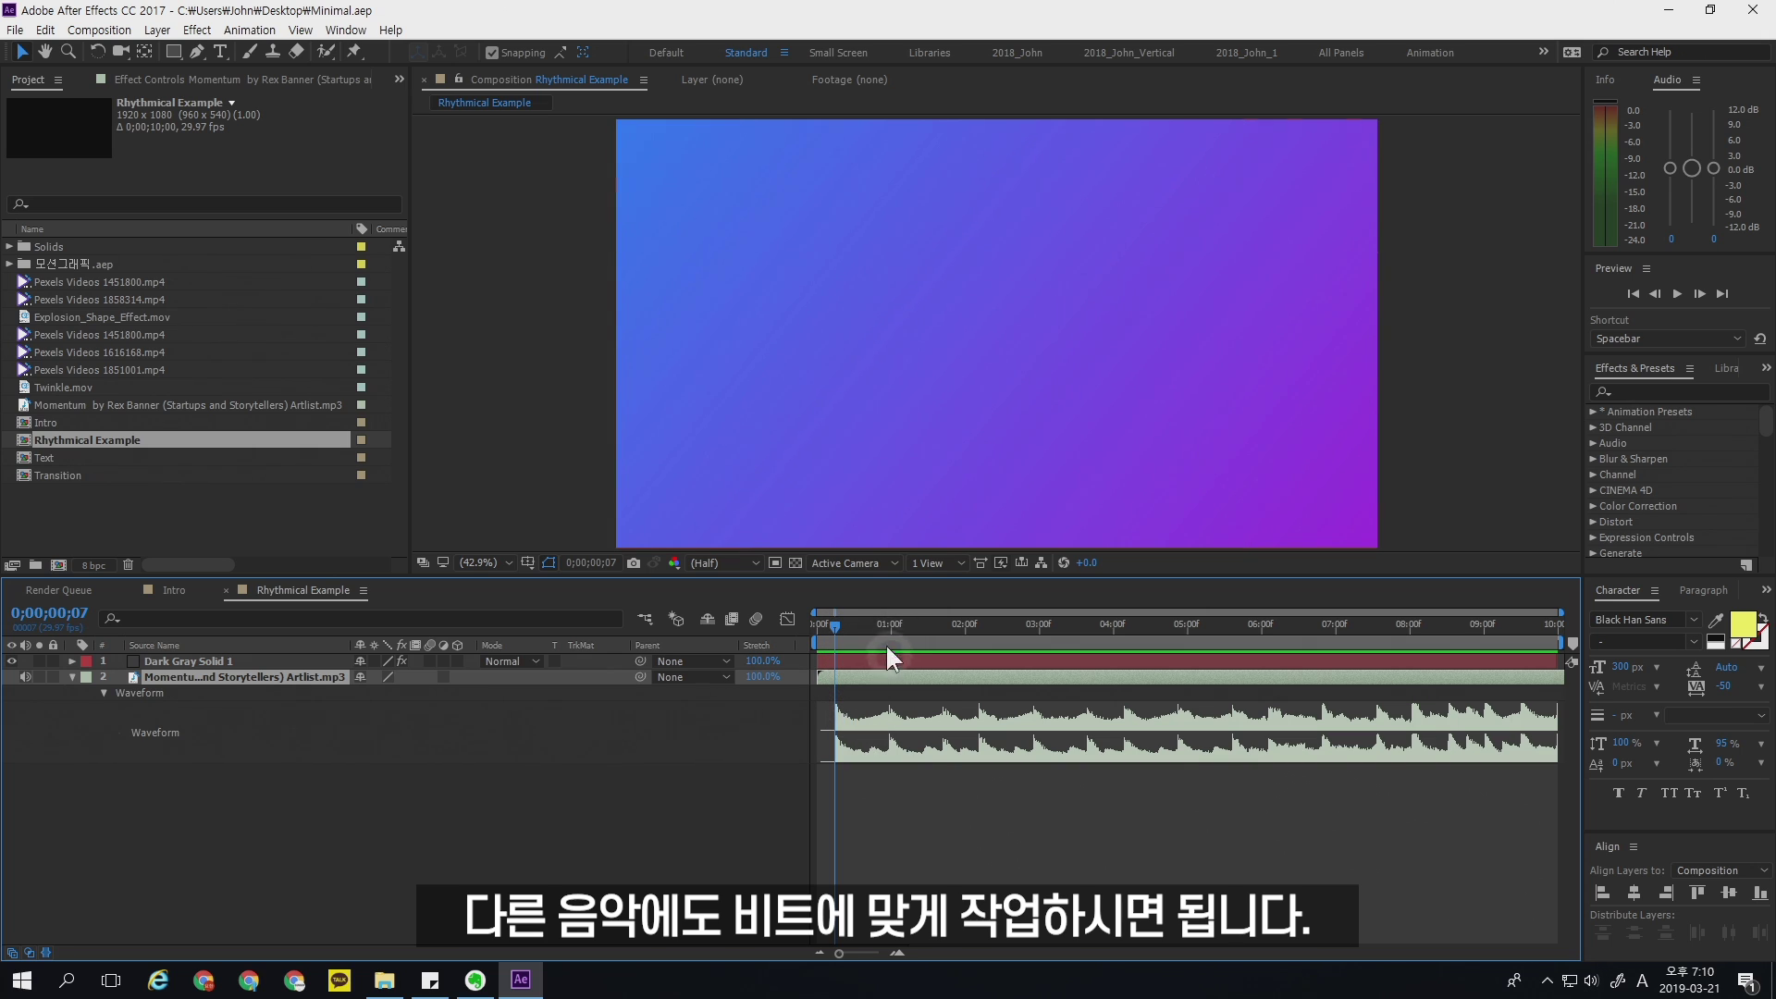
left_click(873, 824)
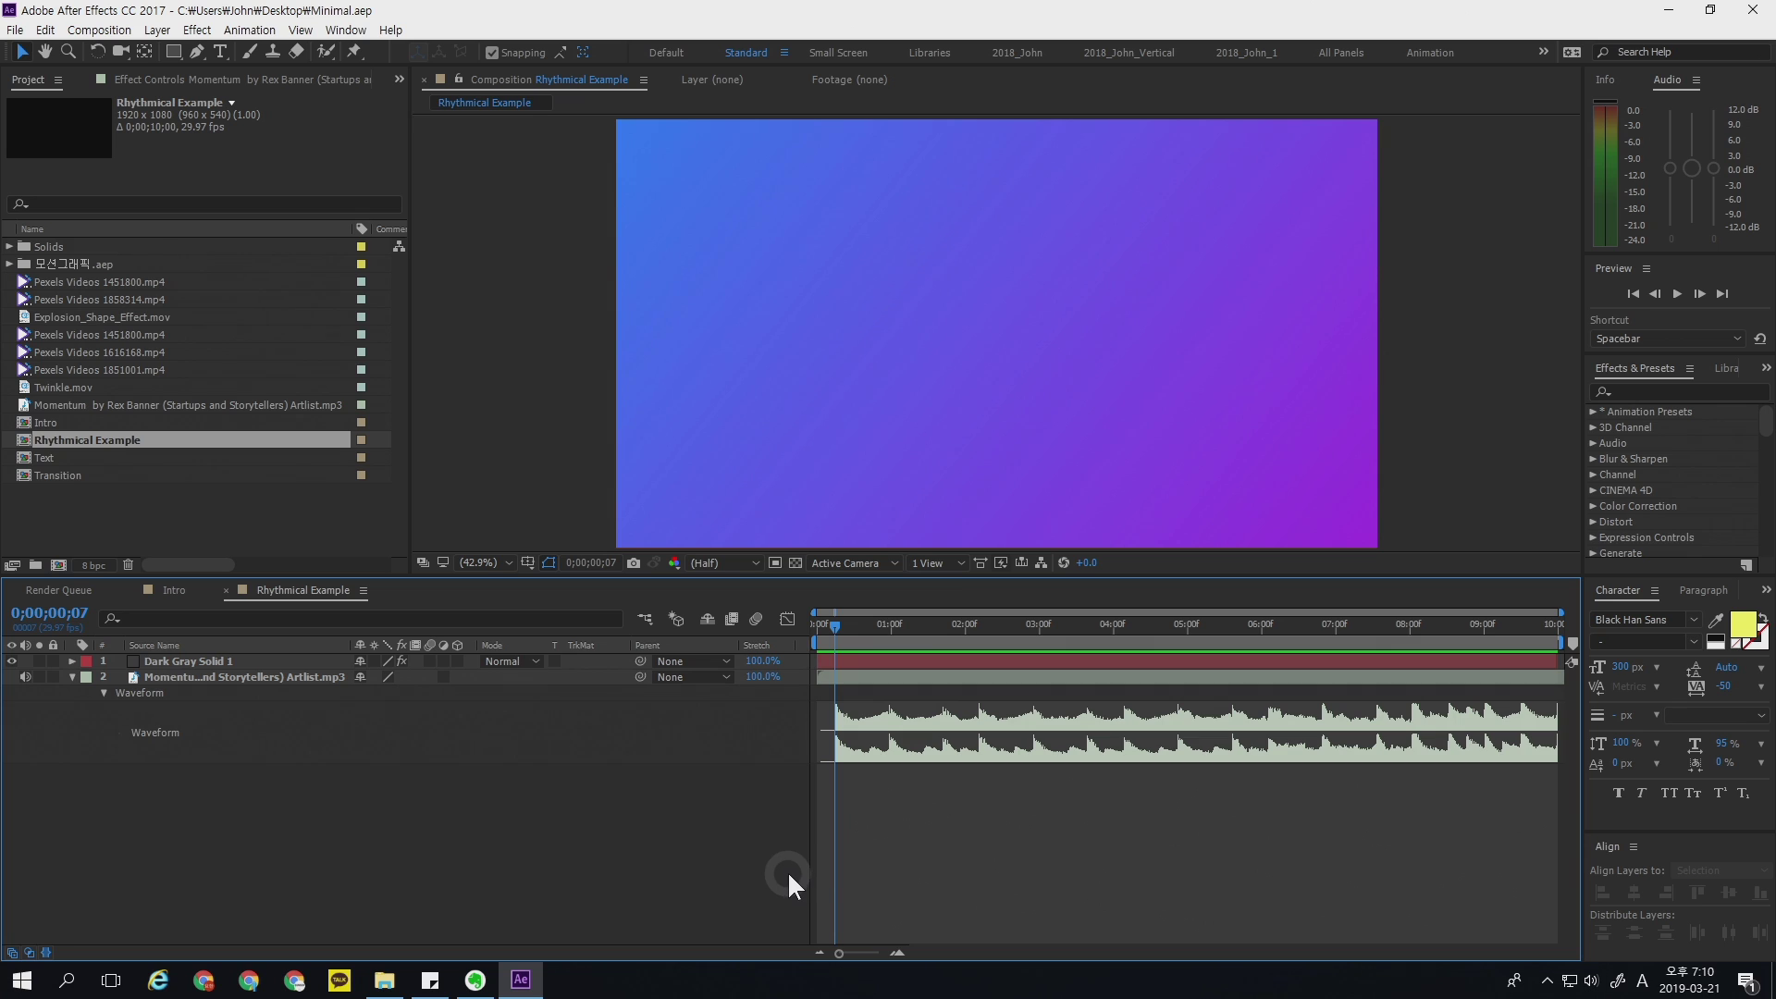
key("KP_Multiply")
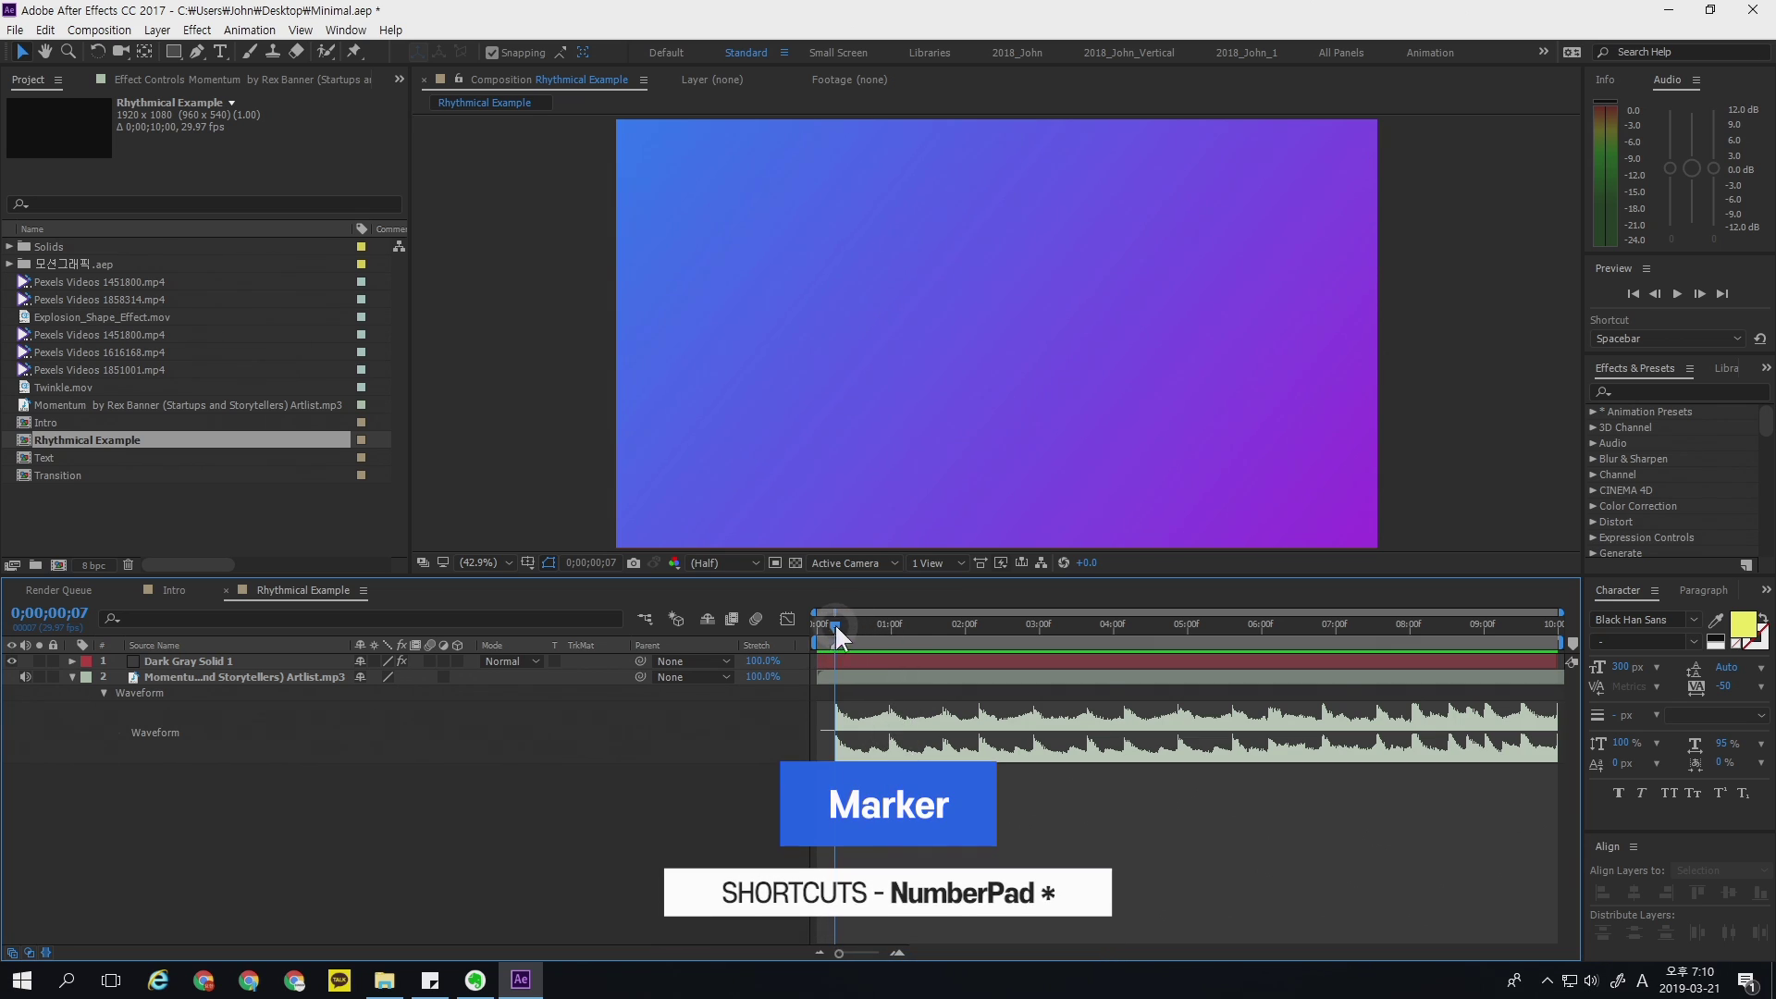
left_click_drag(835, 624, 890, 626)
key("KP_Multiply")
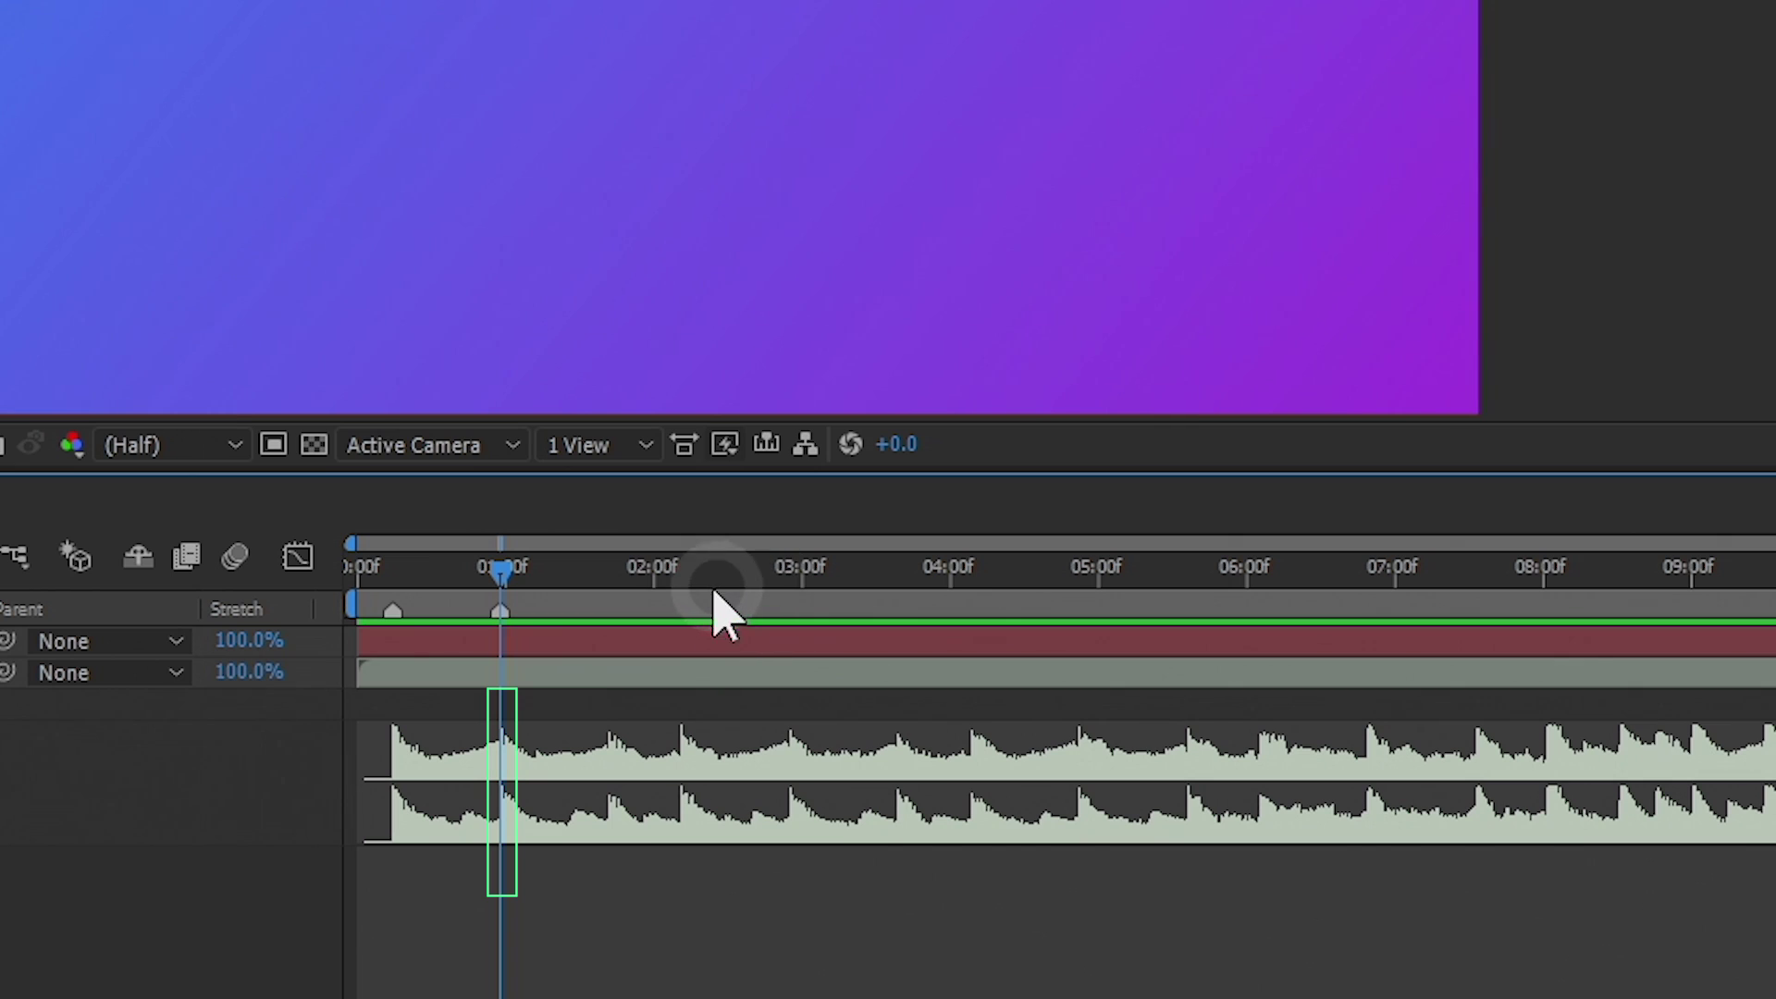
- Add composition markers on the waveform beats at about 1.7, 2.2 and 2.9 seconds
left_click(935, 627)
left_click_drag(590, 578, 607, 575)
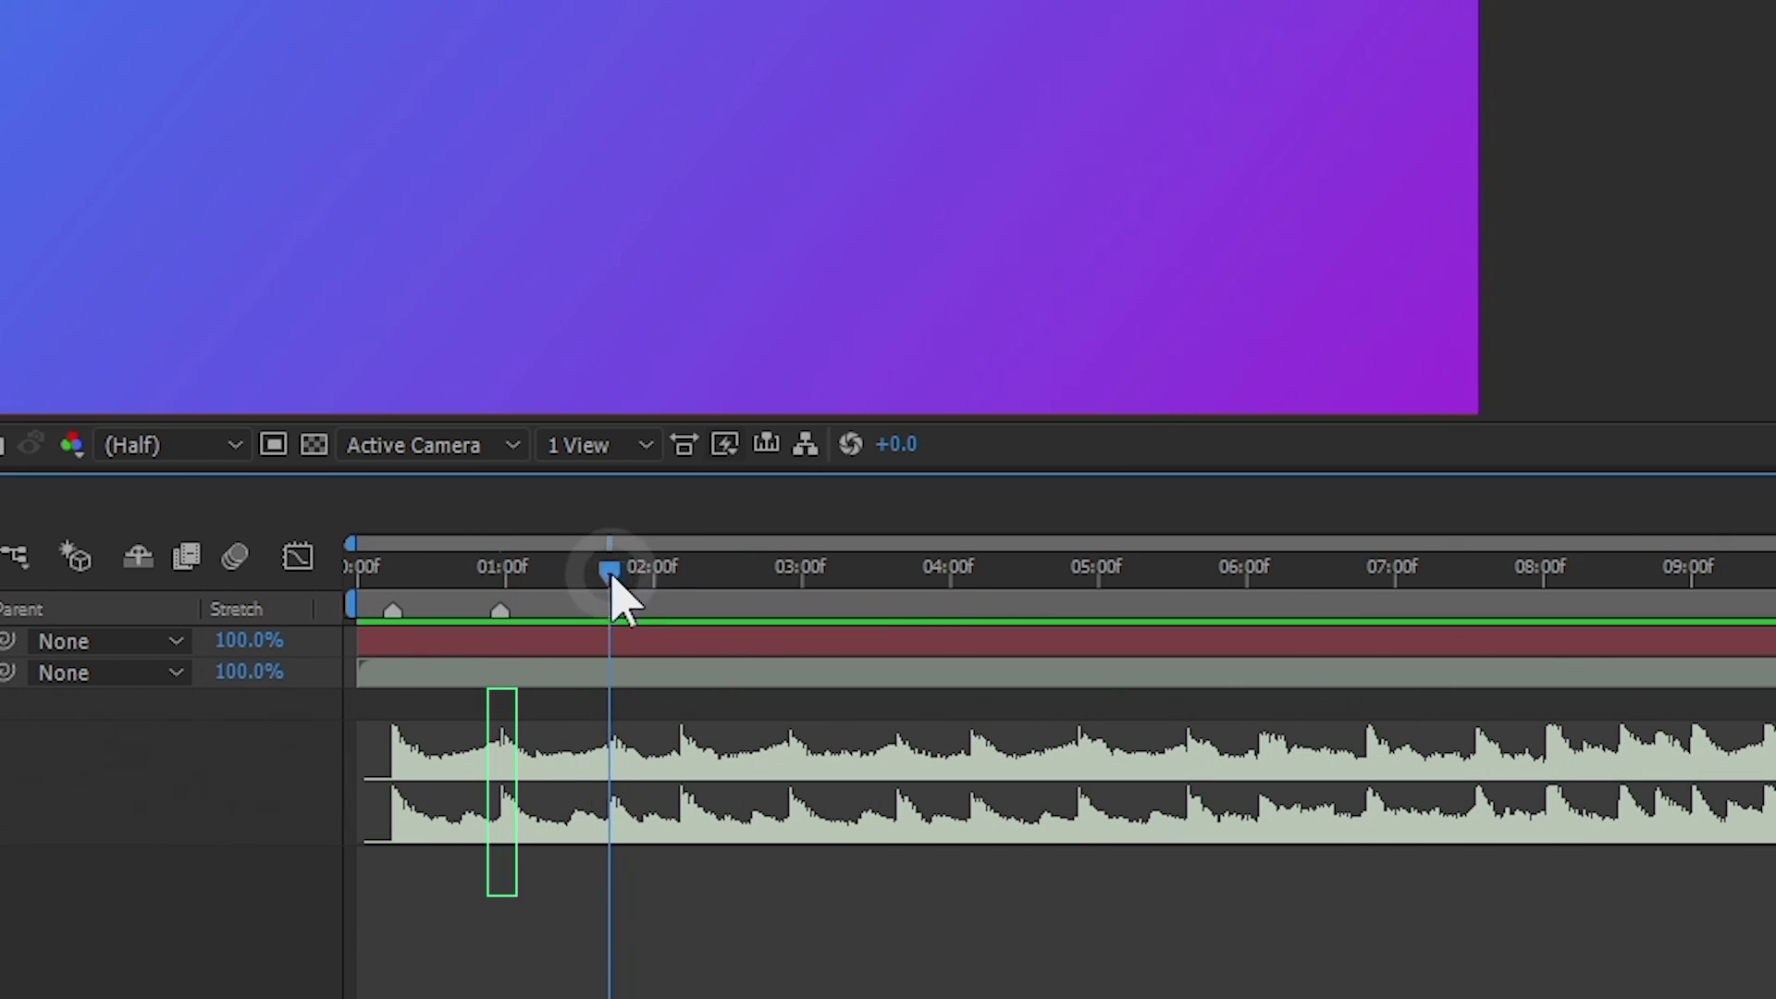
key("KP_Multiply")
left_click(680, 575)
key("KP_Multiply")
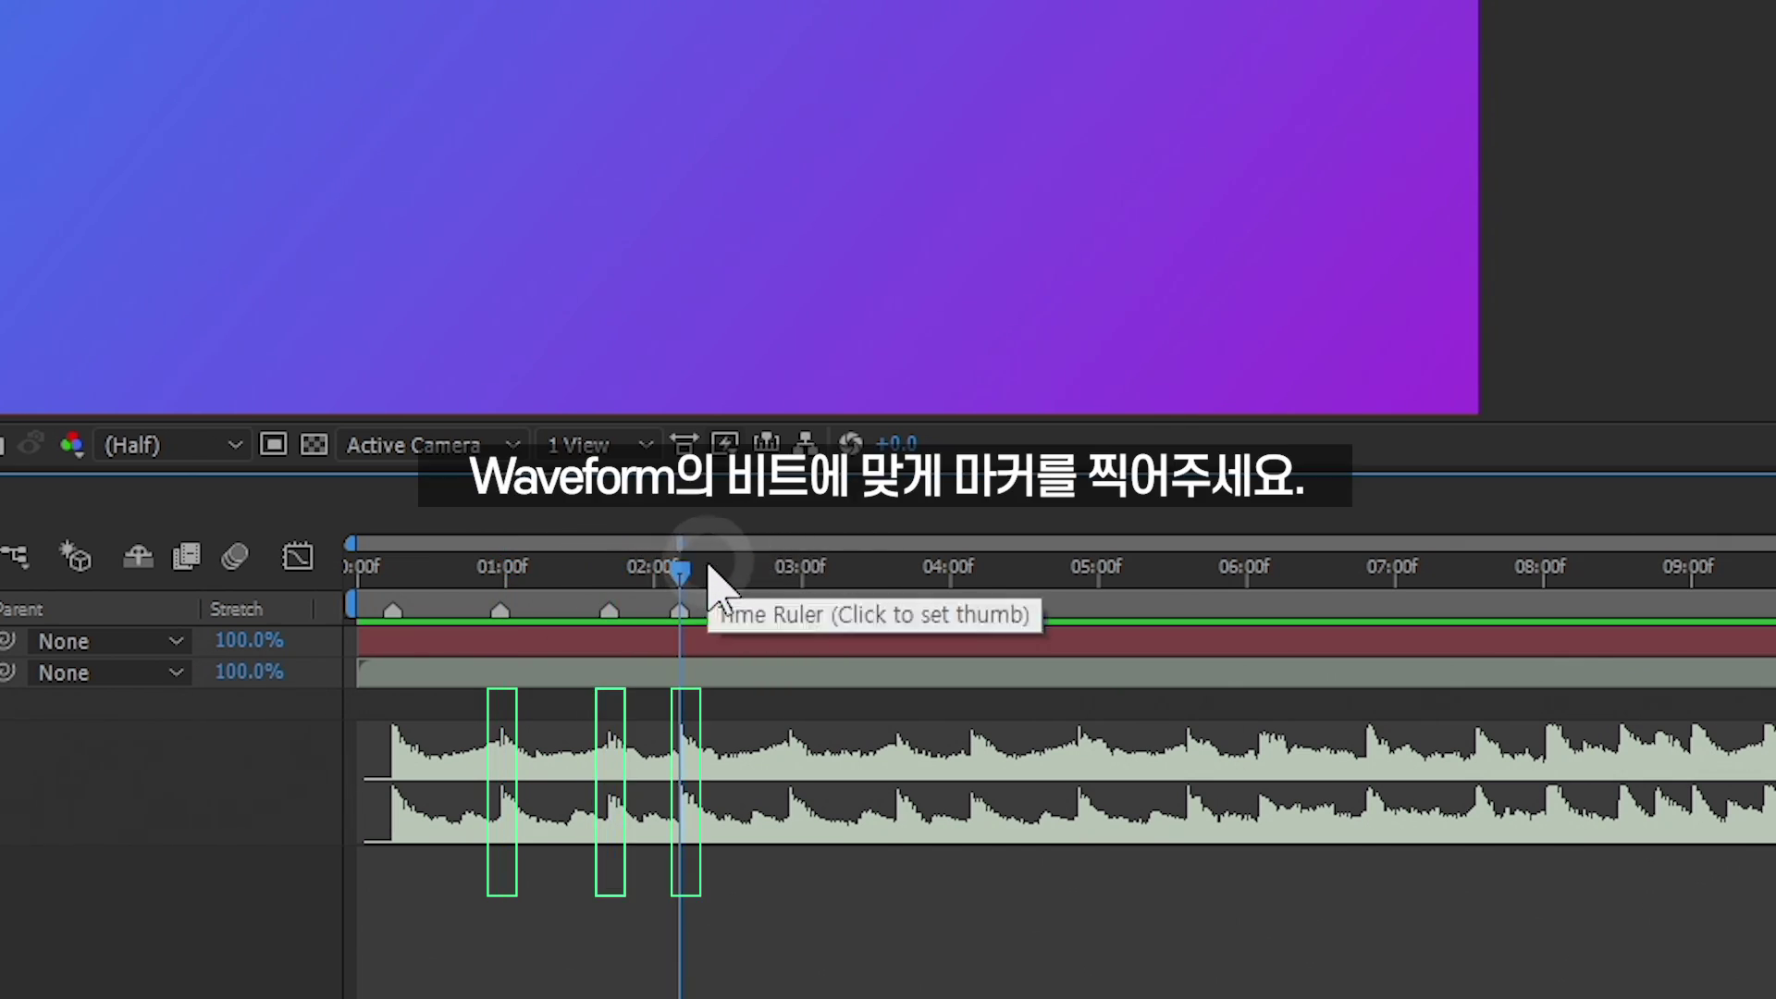
left_click_drag(682, 568, 792, 576)
key("KP_Multiply")
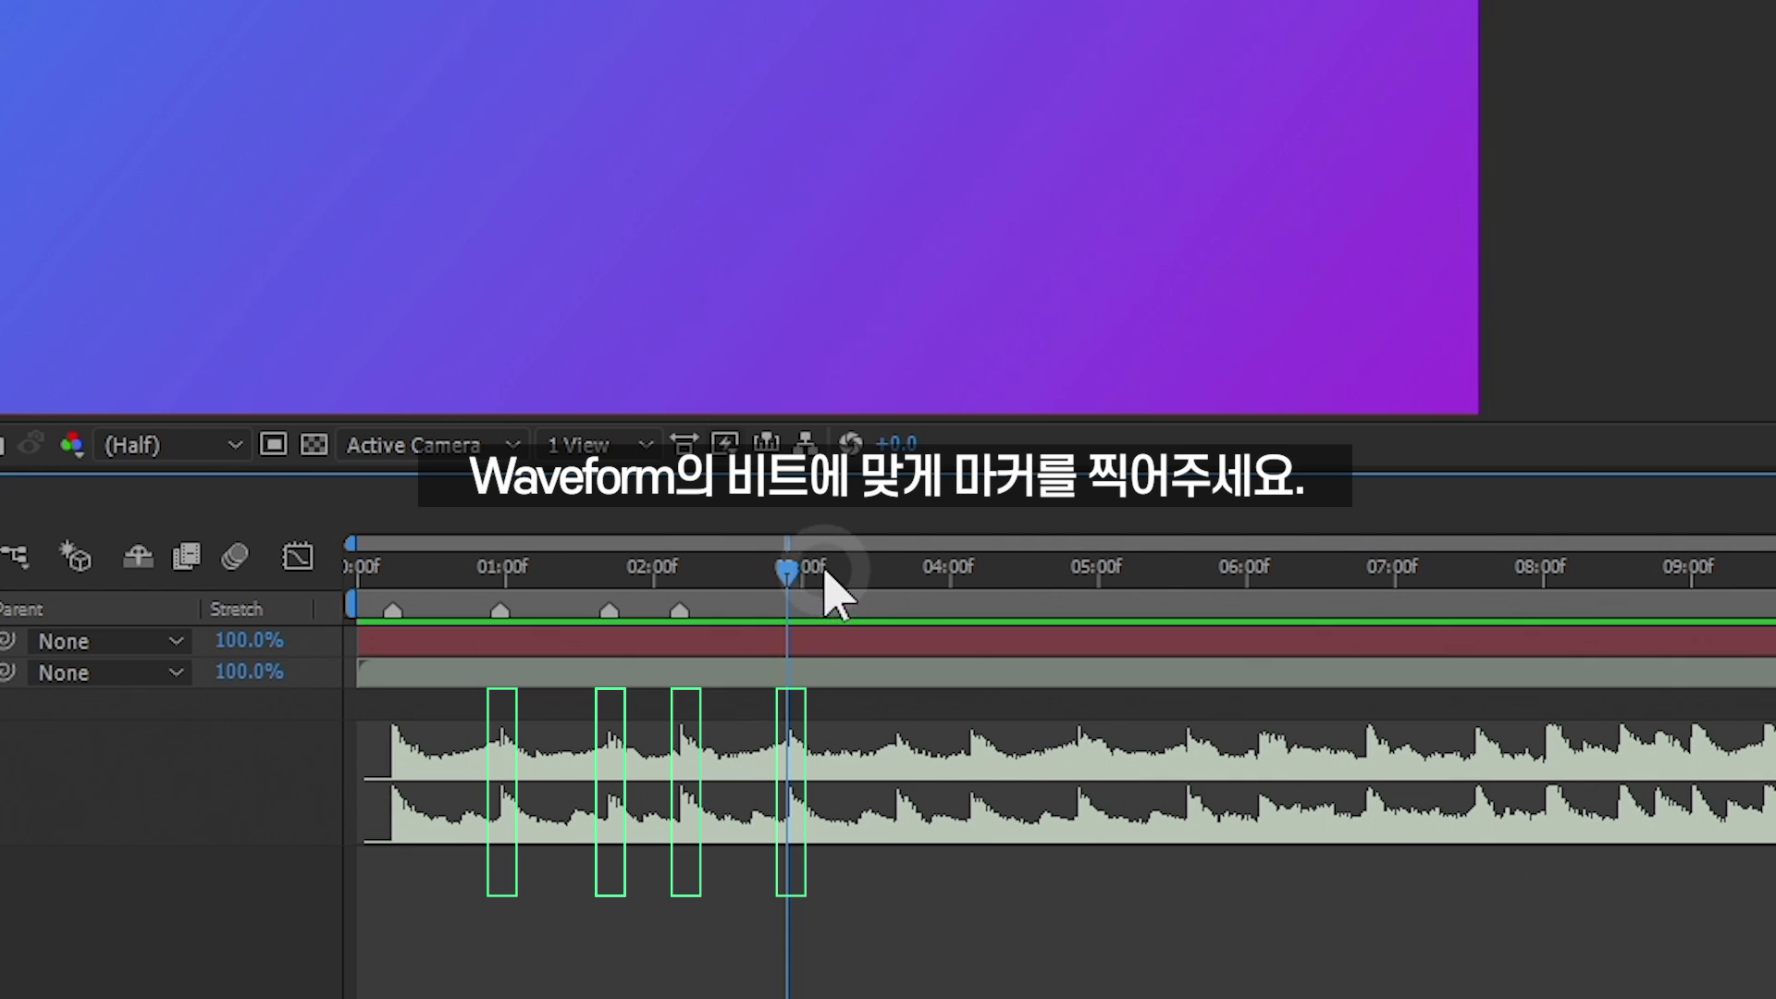
- Add composition markers on the waveform beats at about 3.6, 4.1 and 4.9 seconds
left_click(897, 576)
key("KP_Multiply")
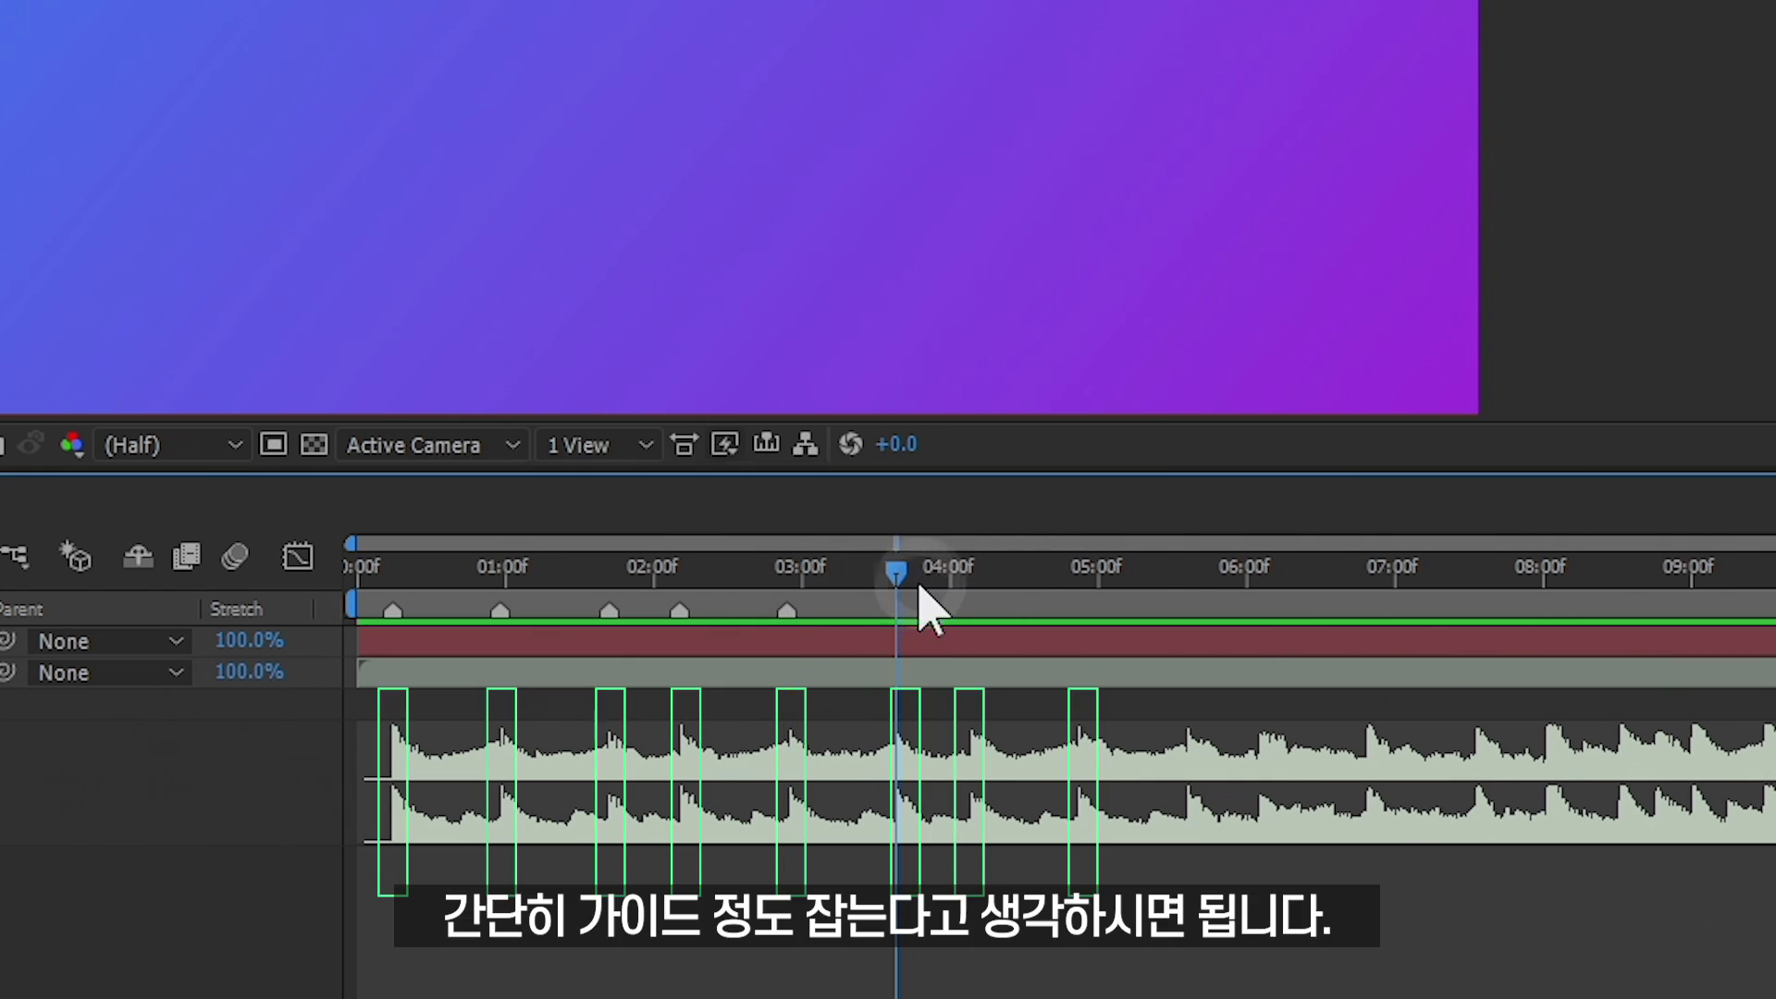
left_click(953, 576)
left_click(969, 575)
key("KP_Multiply")
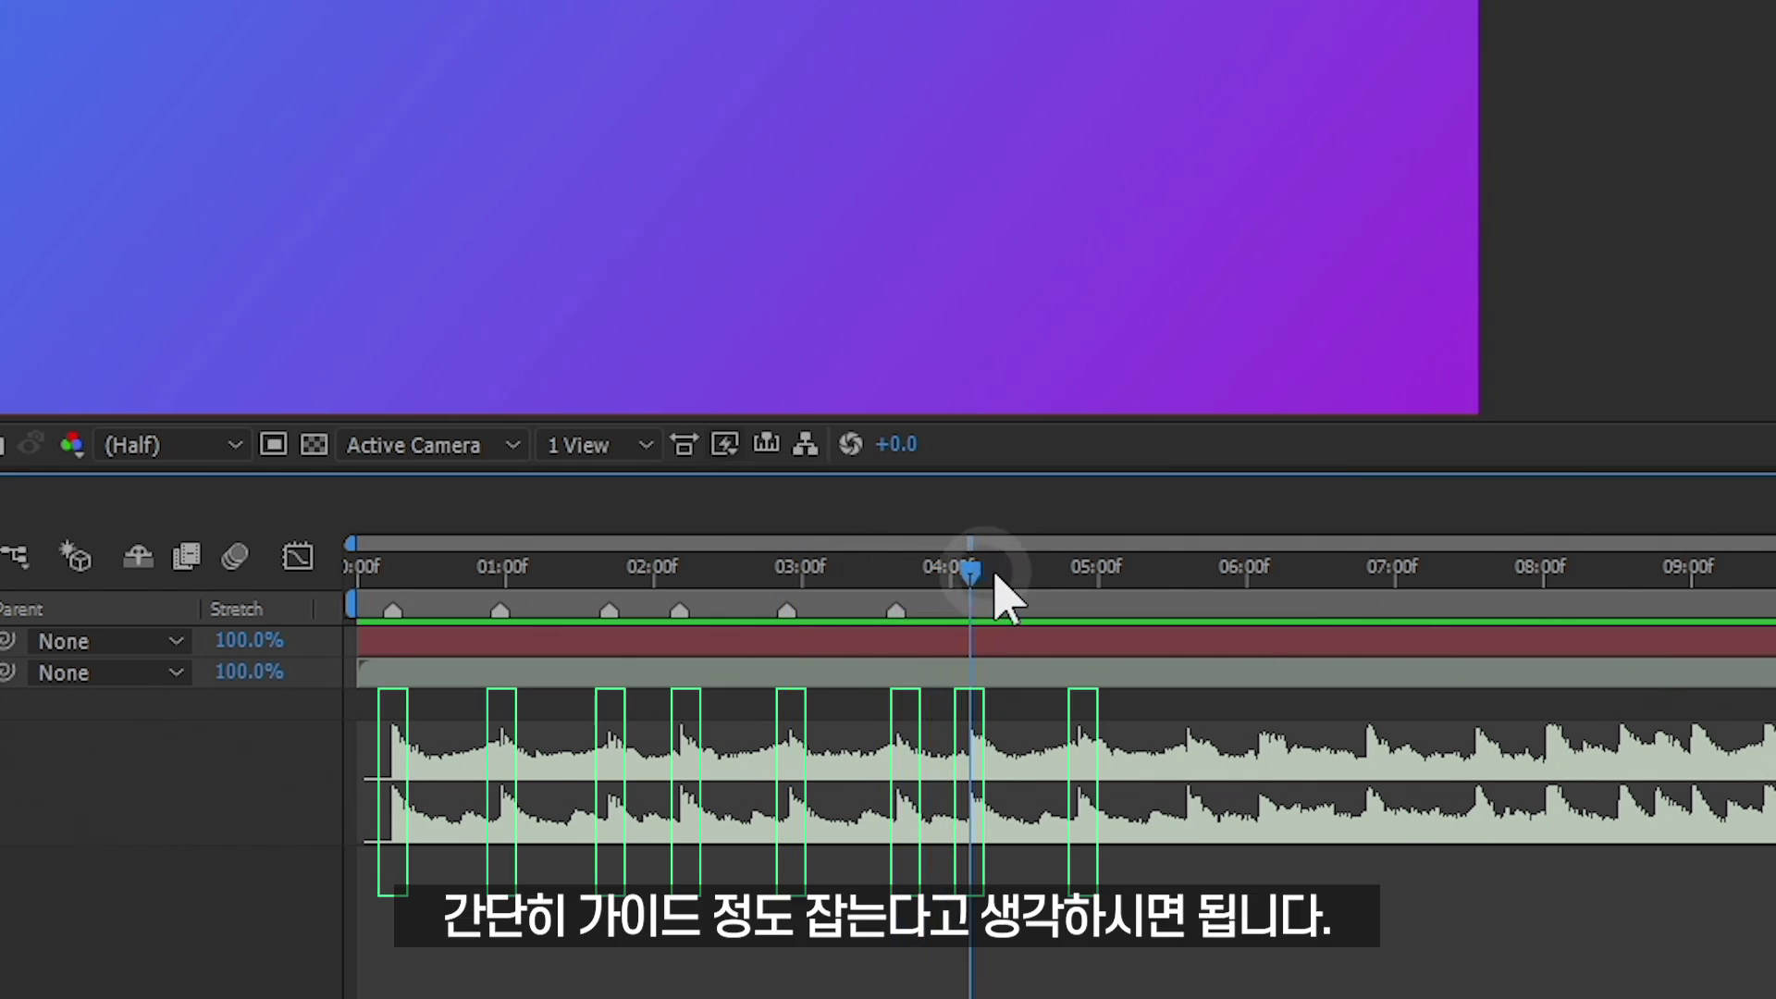
left_click(1079, 574)
key("KP_Multiply")
- Add composition markers on the beats at about 5.6 and 6.1 seconds, and return the playhead to the start
left_click(1190, 575)
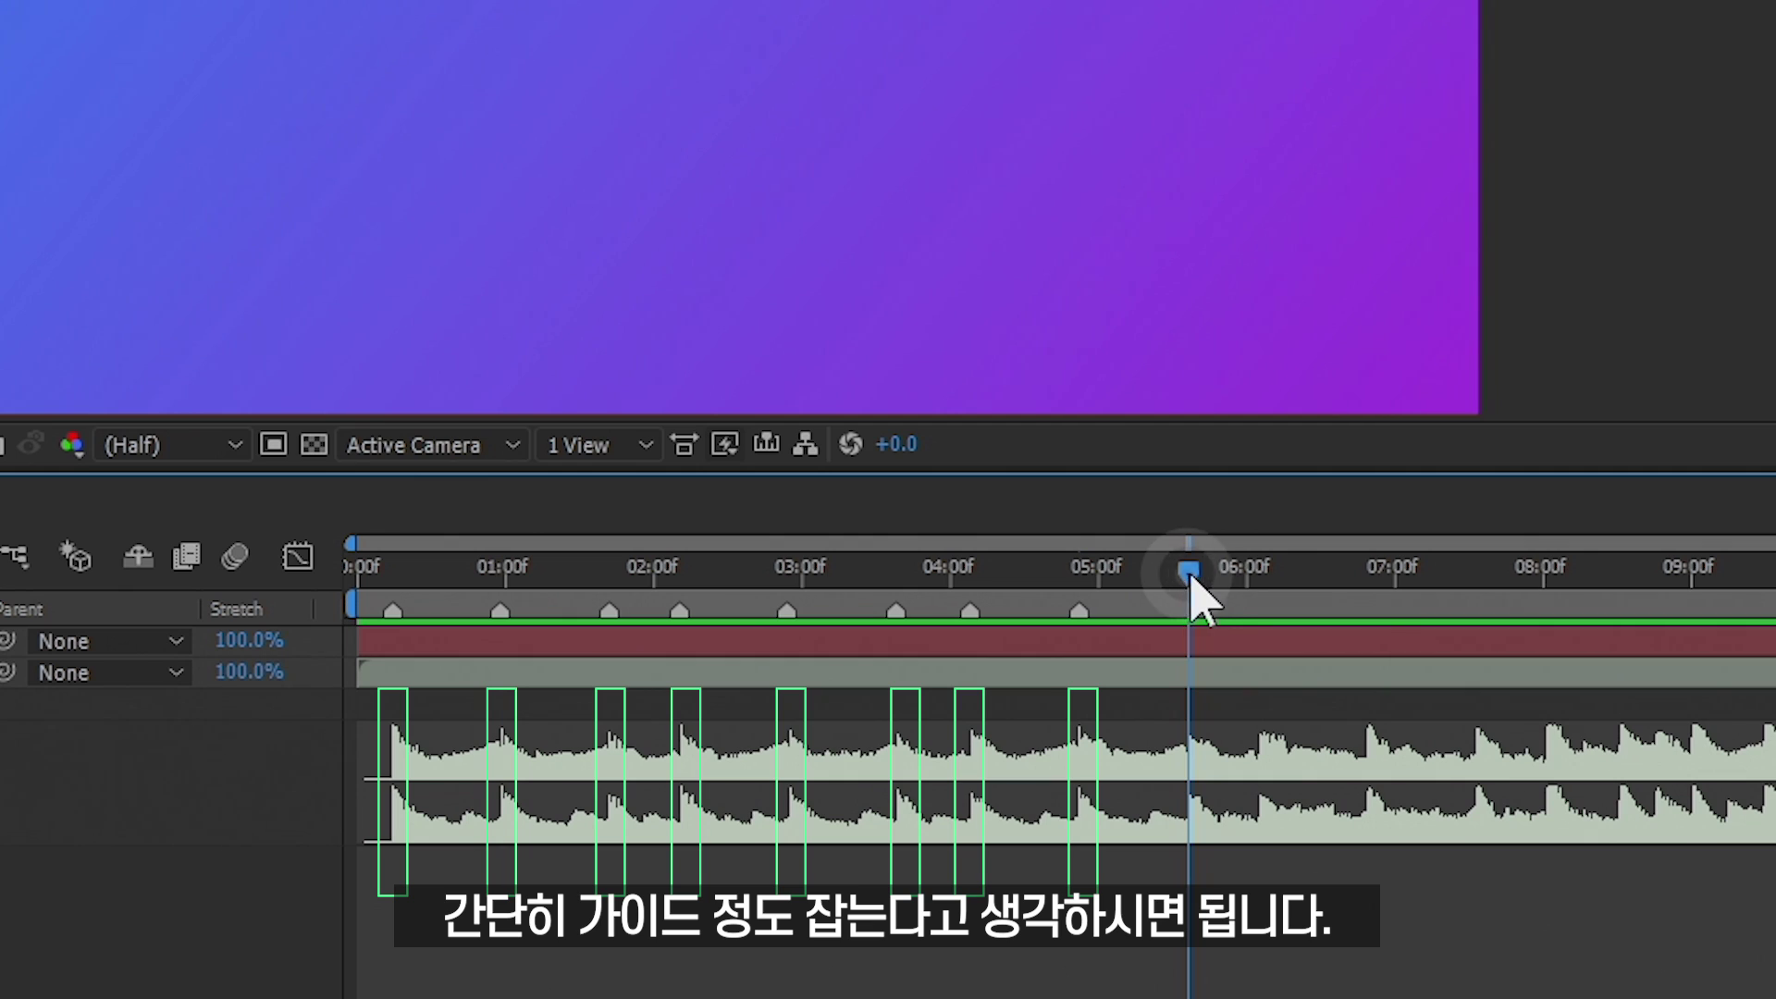
key("KP_Multiply")
left_click(1263, 575)
key("KP_Multiply")
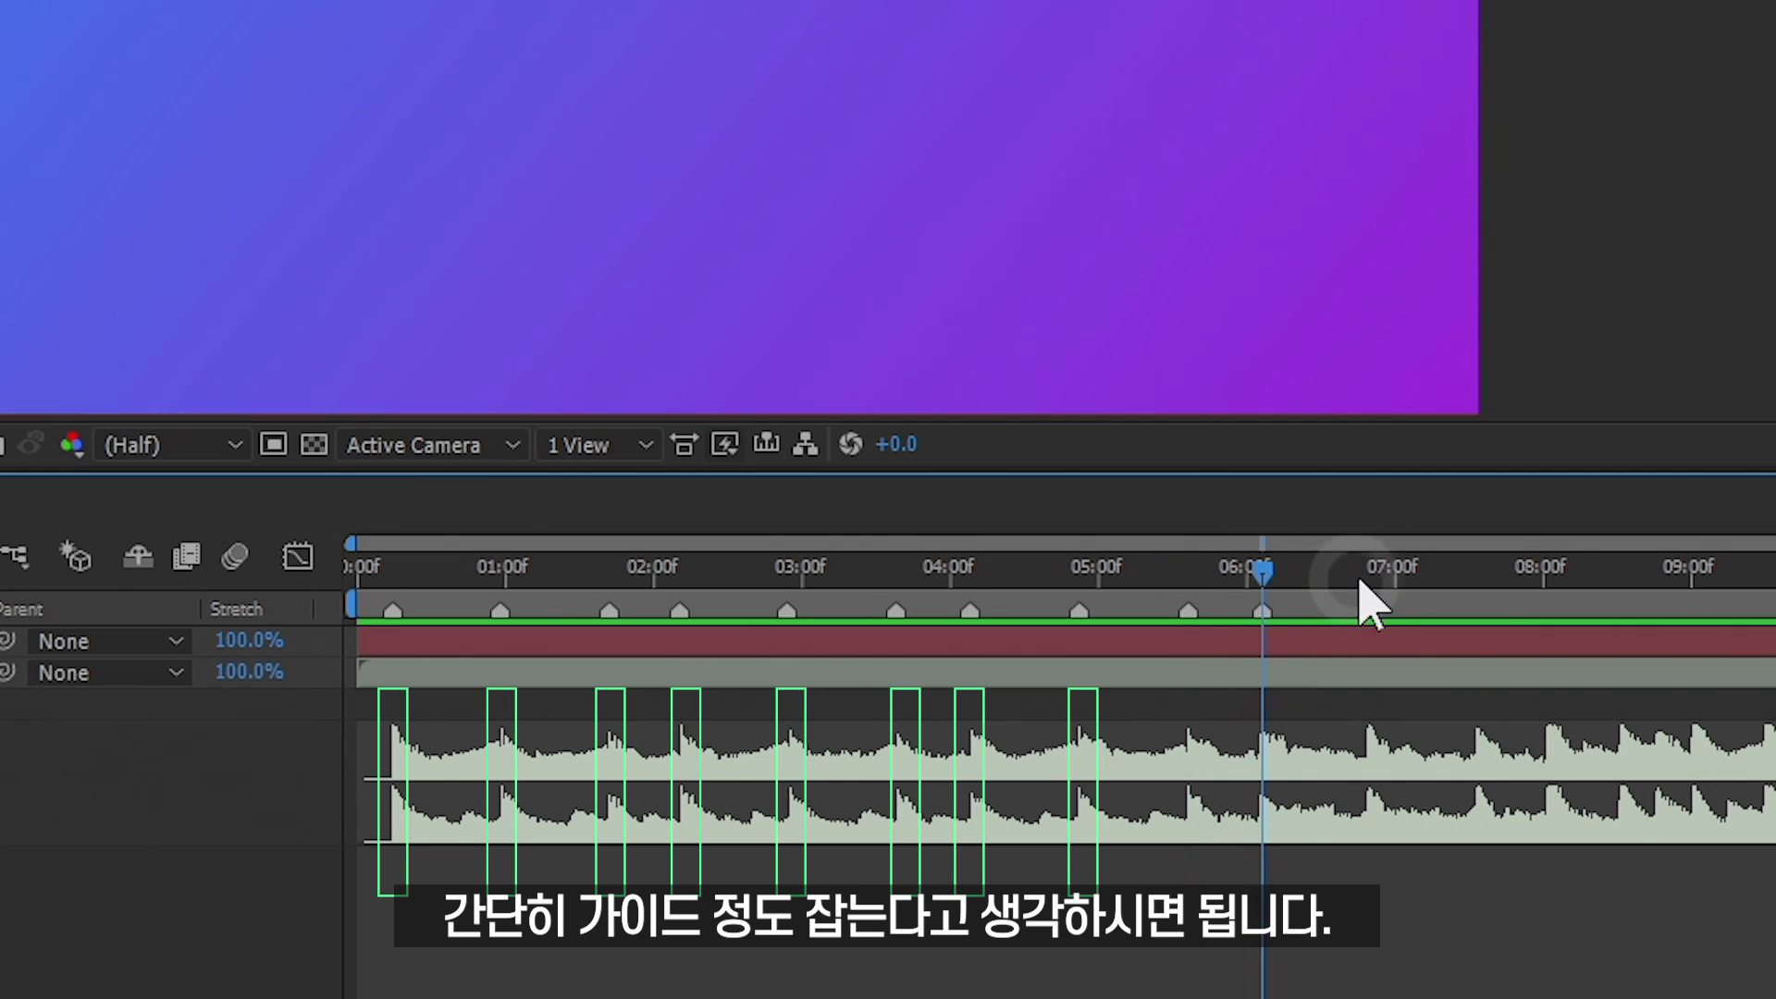
left_click(1358, 572)
key("Home")
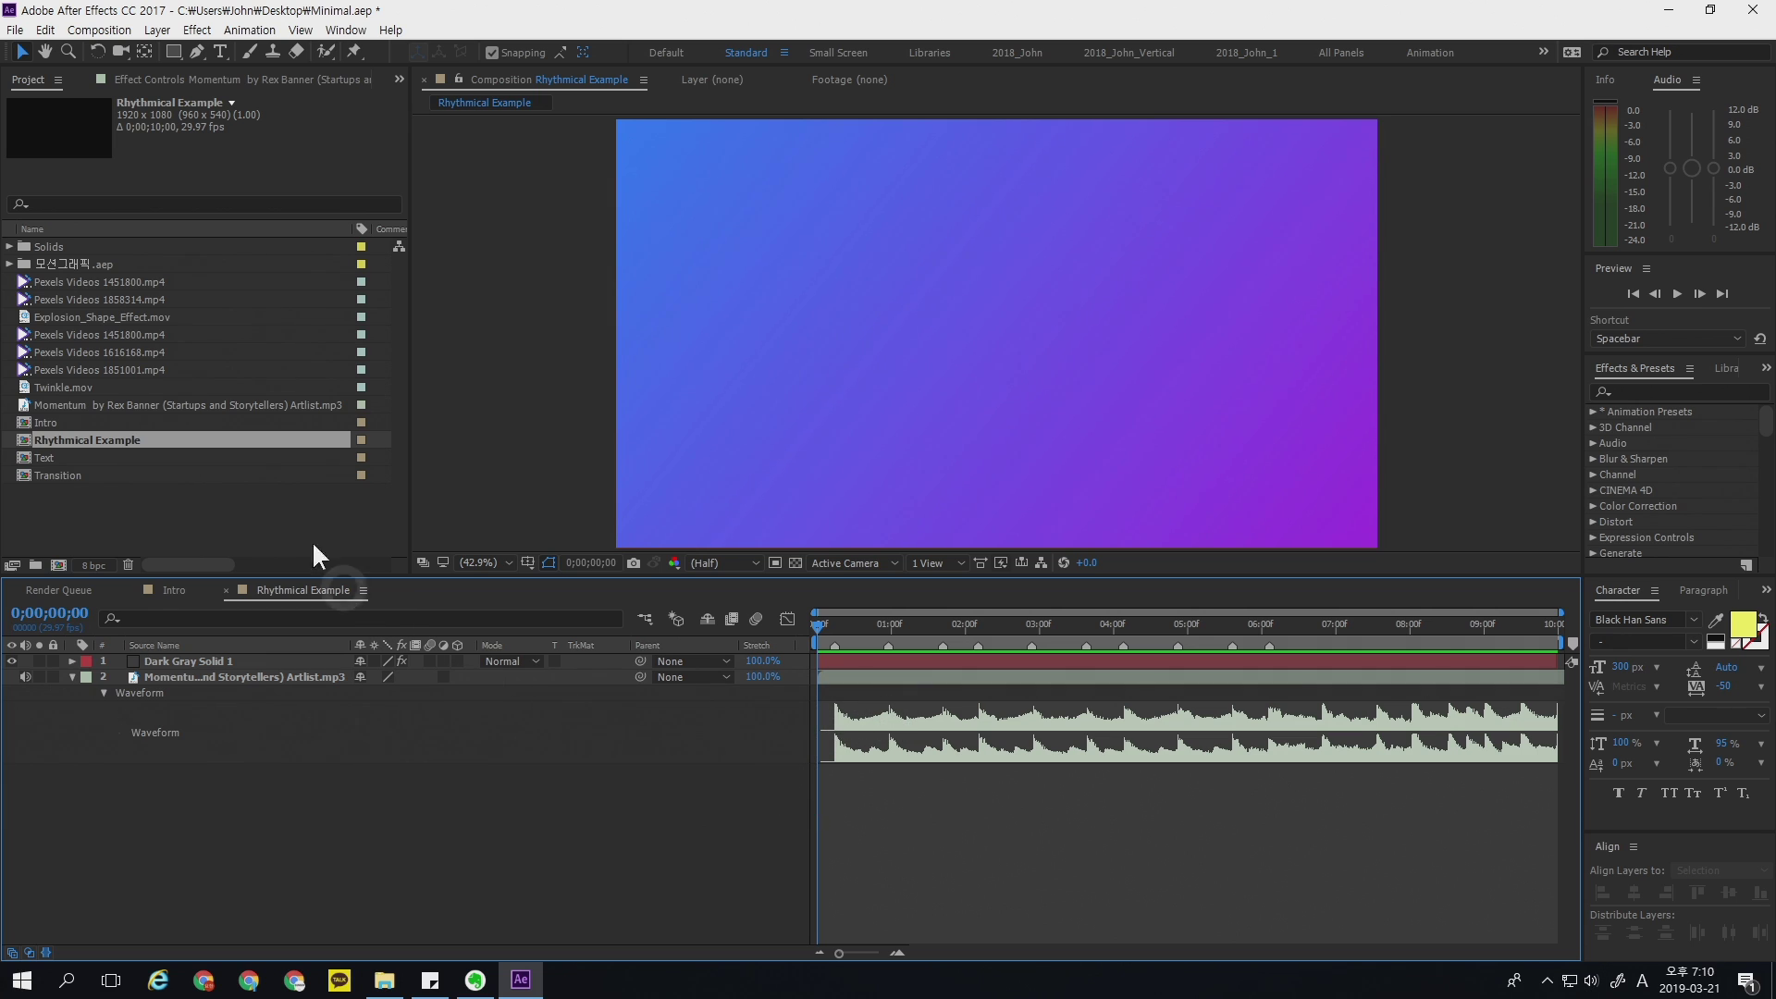
- Add Pexels Videos 1858314.mp4 to the timeline above Dark Gray Solid 1 and mute the clip's audio
left_click(163, 283)
left_click(148, 334)
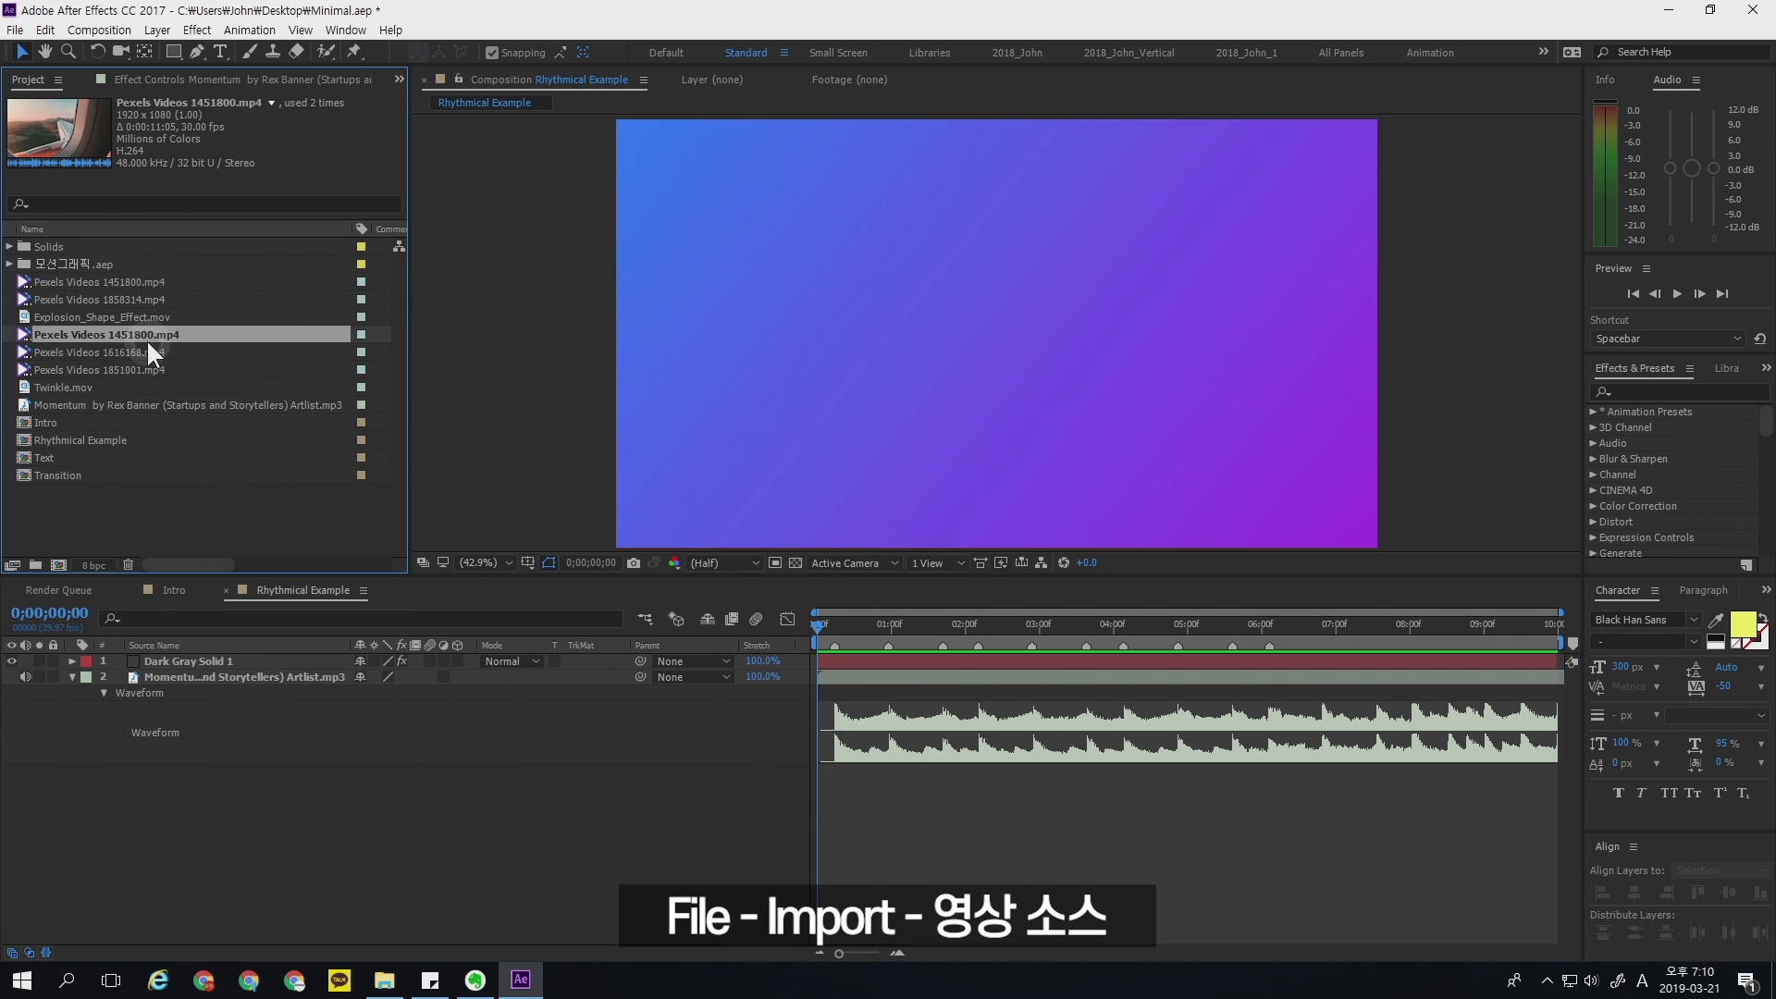
left_click(143, 296)
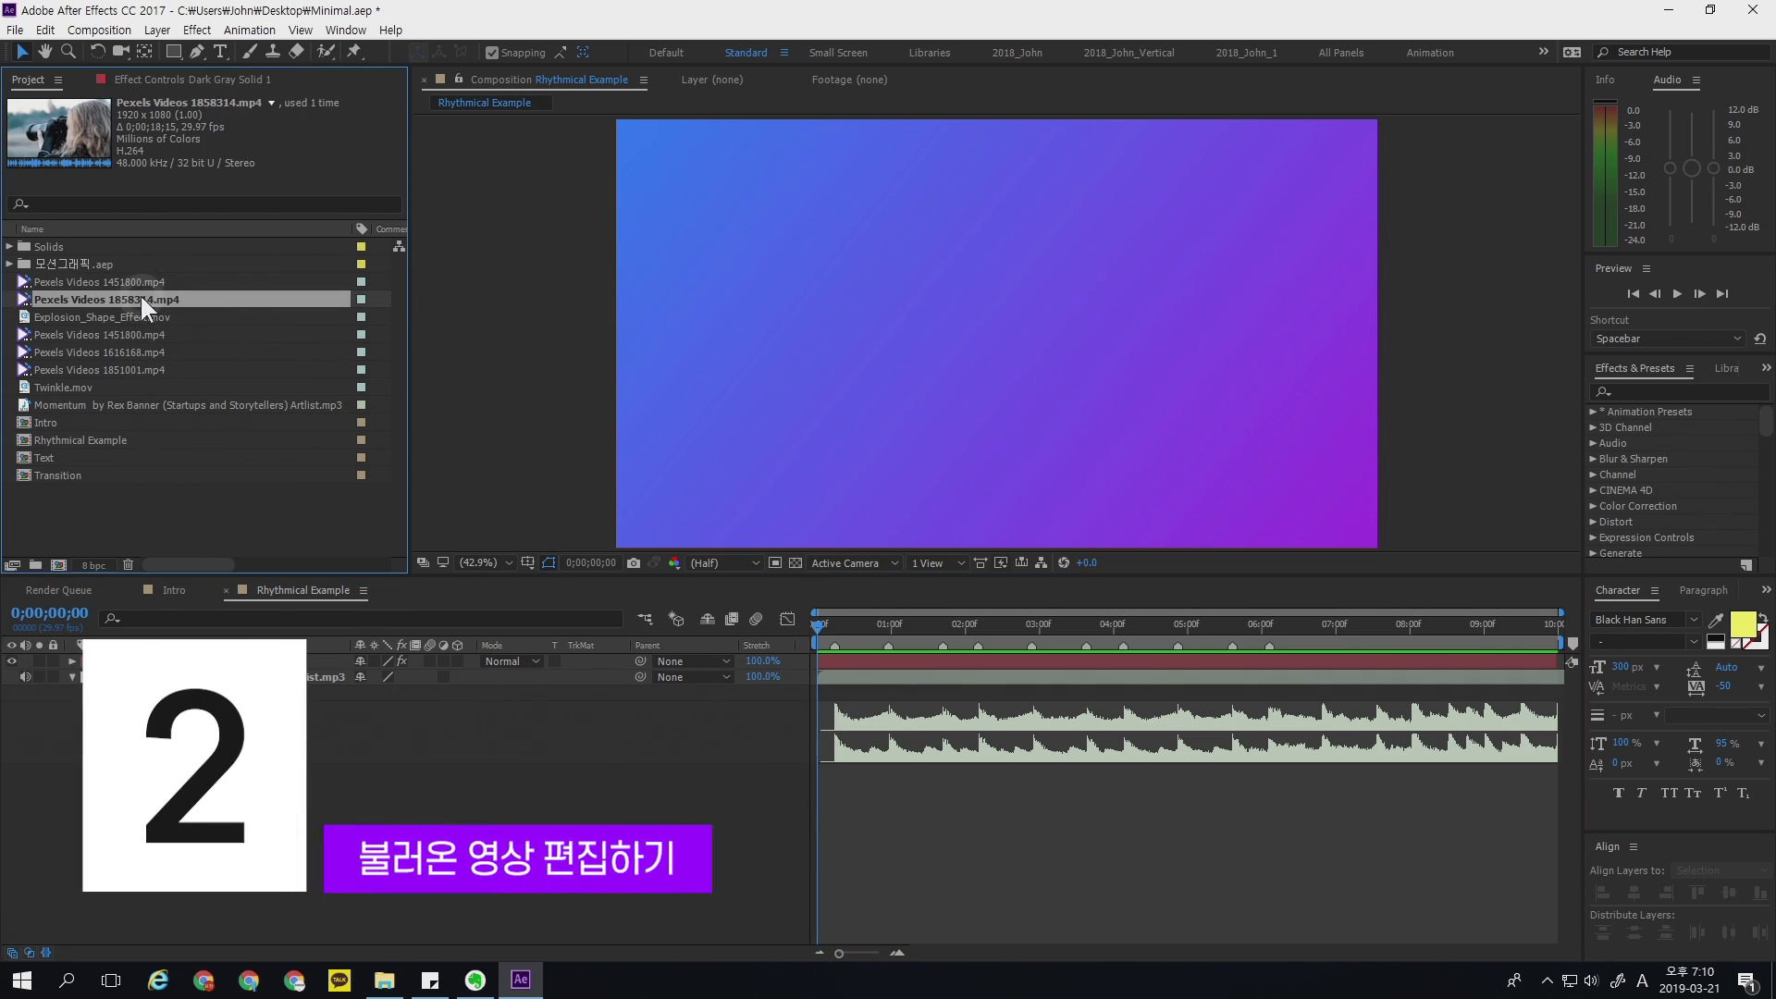
left_click_drag(168, 292, 224, 658)
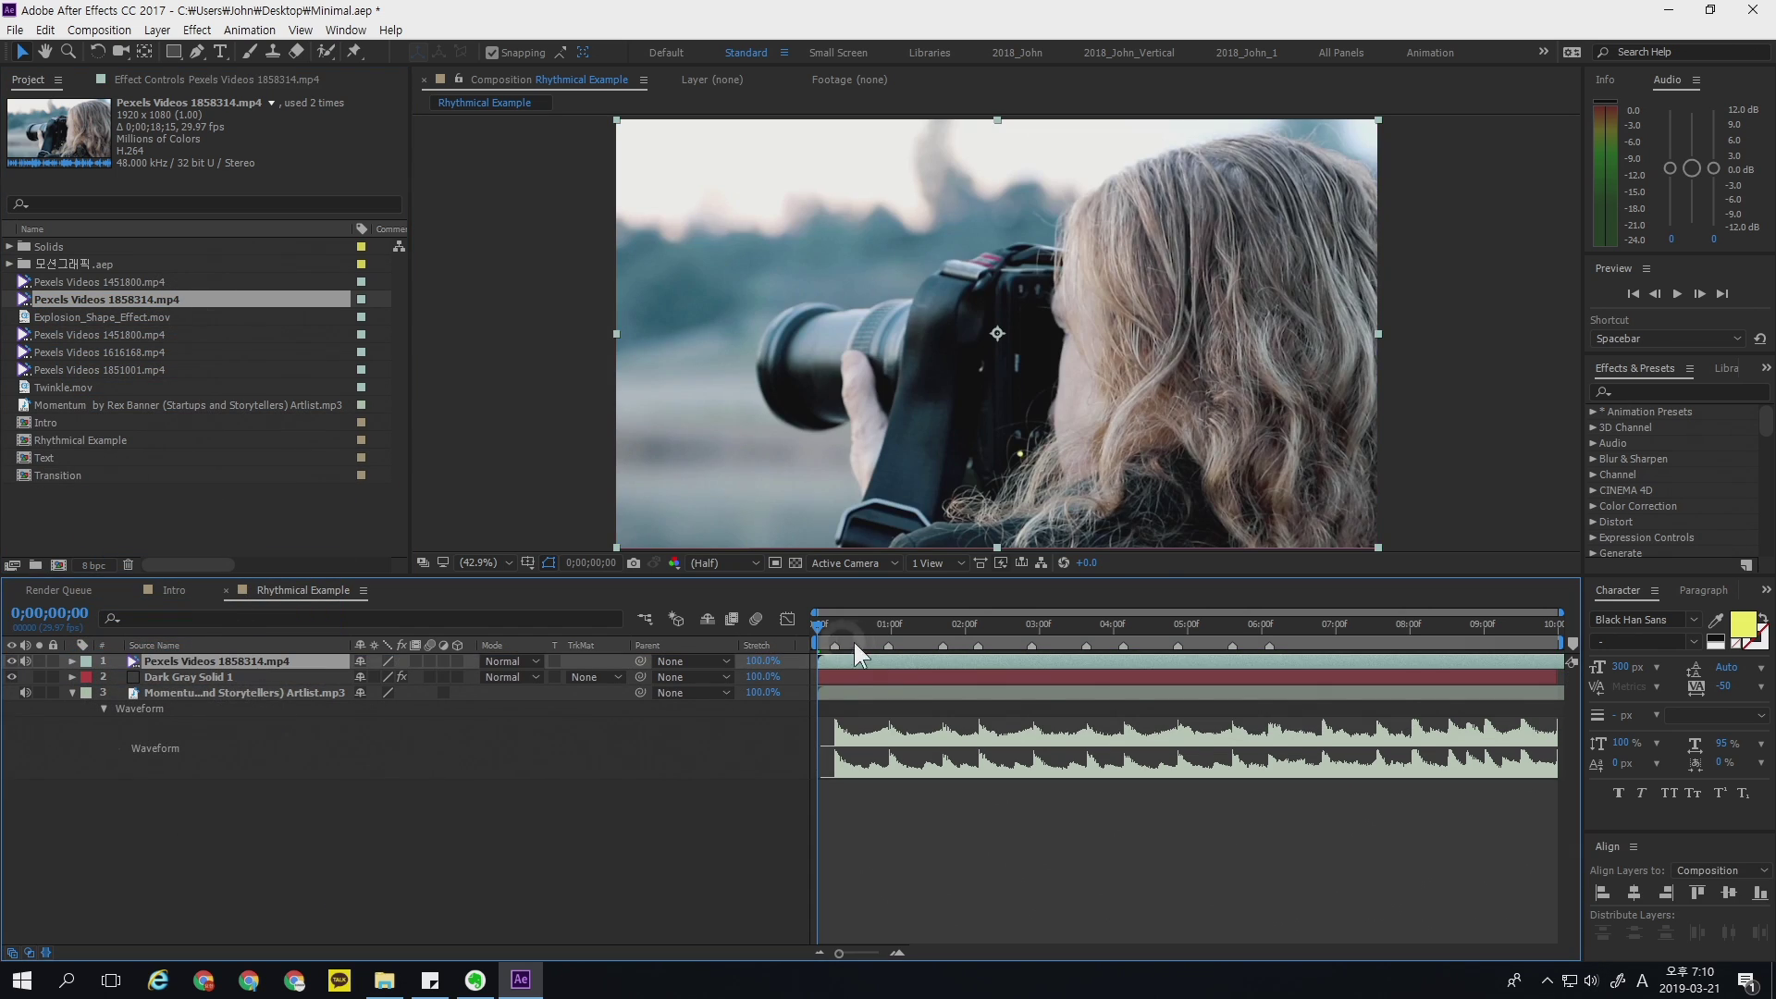
mouse_move(827, 631)
left_mouse_down()
mouse_move(912, 623)
mouse_move(819, 636)
left_mouse_up()
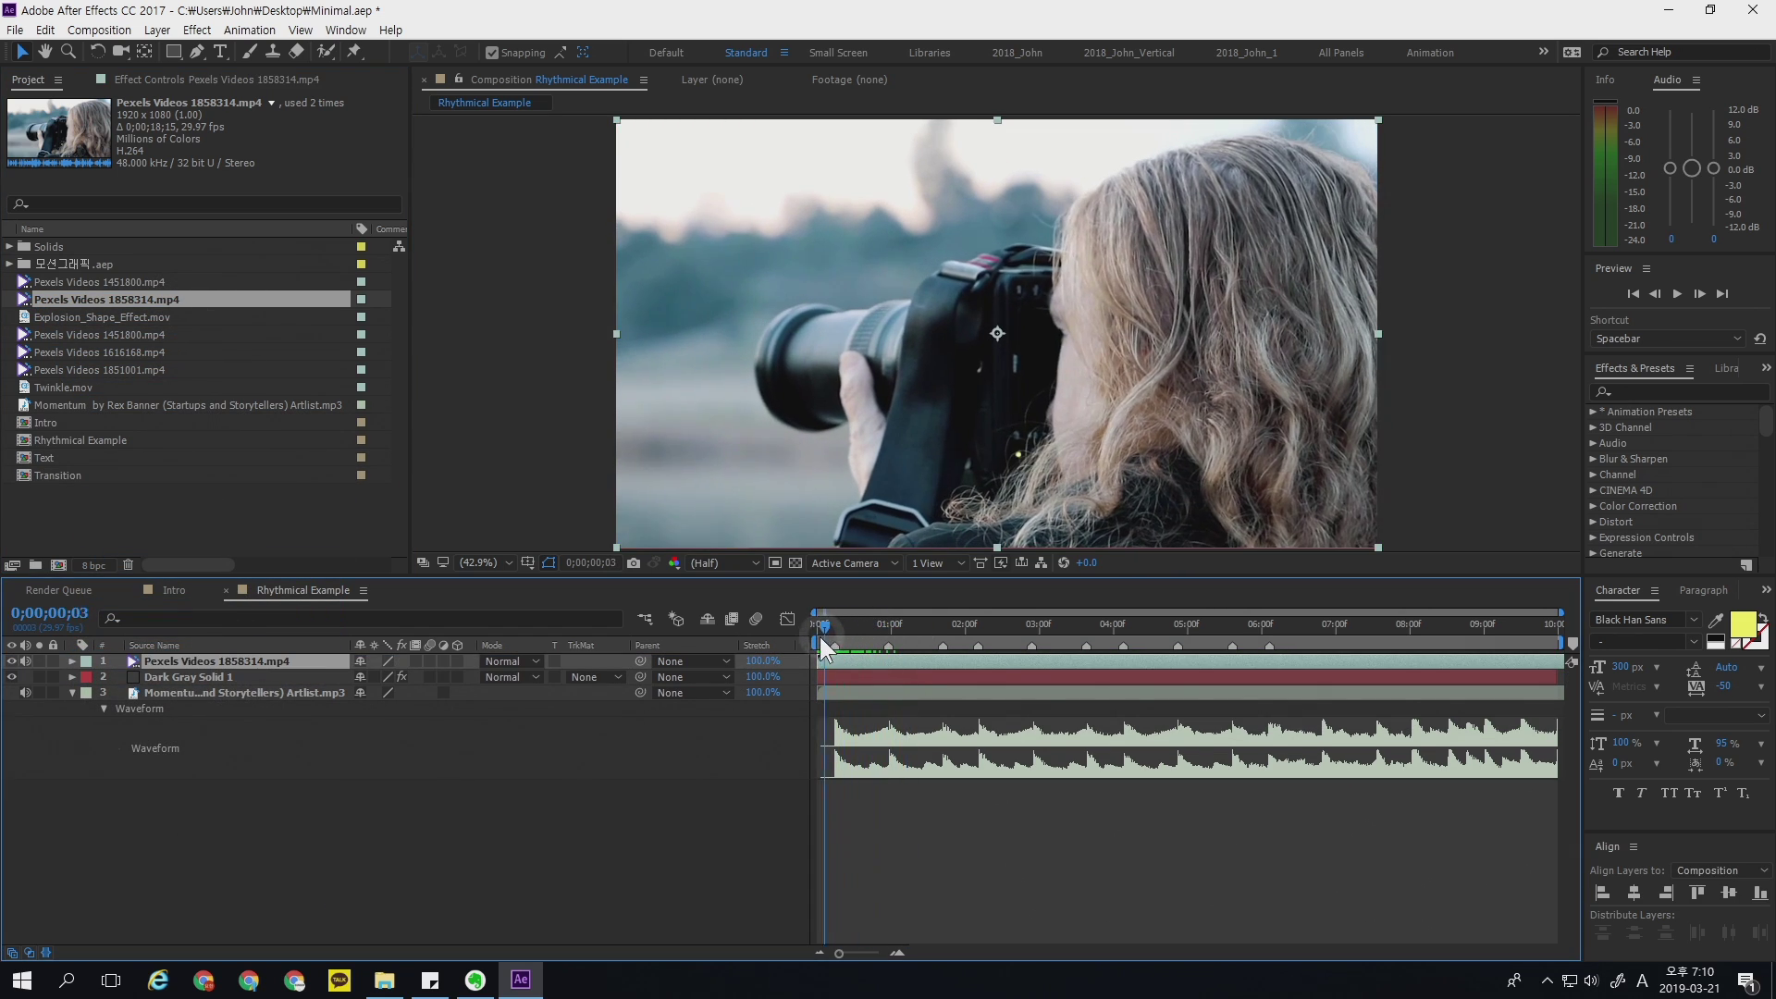
left_click(349, 773)
left_click(241, 662)
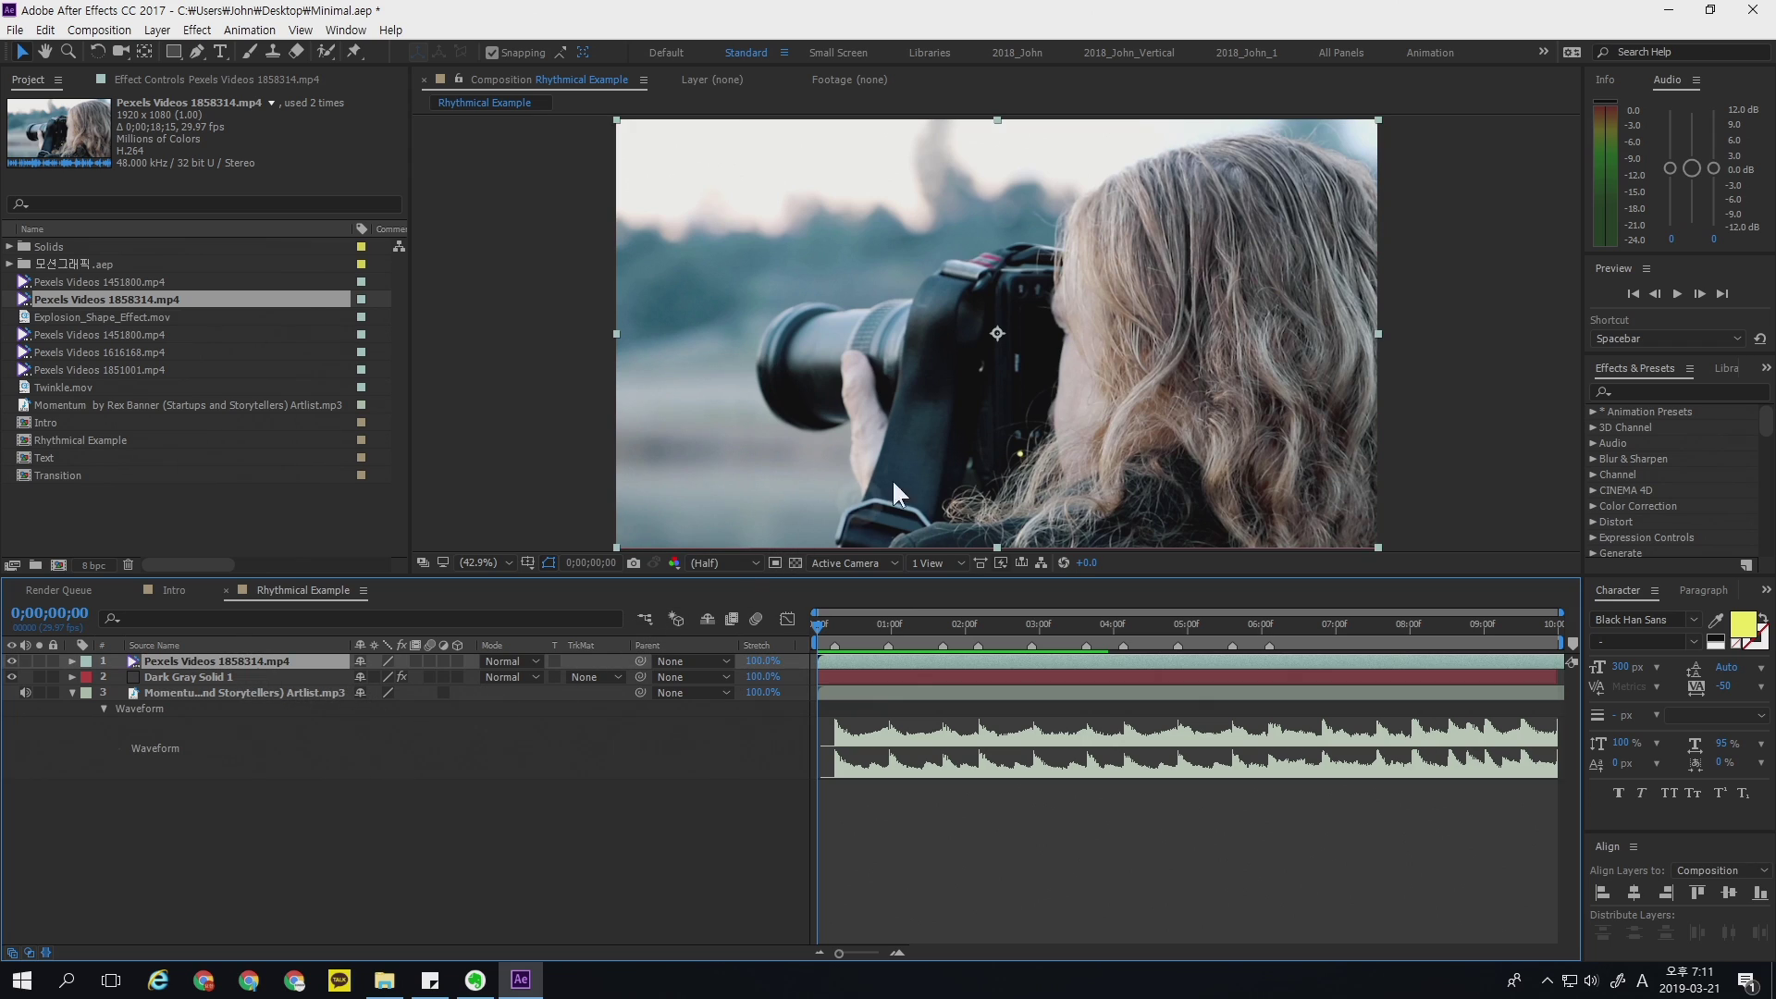
- Create a horizontal text layer reading "#사진" over the photographer footage
left_click(221, 51)
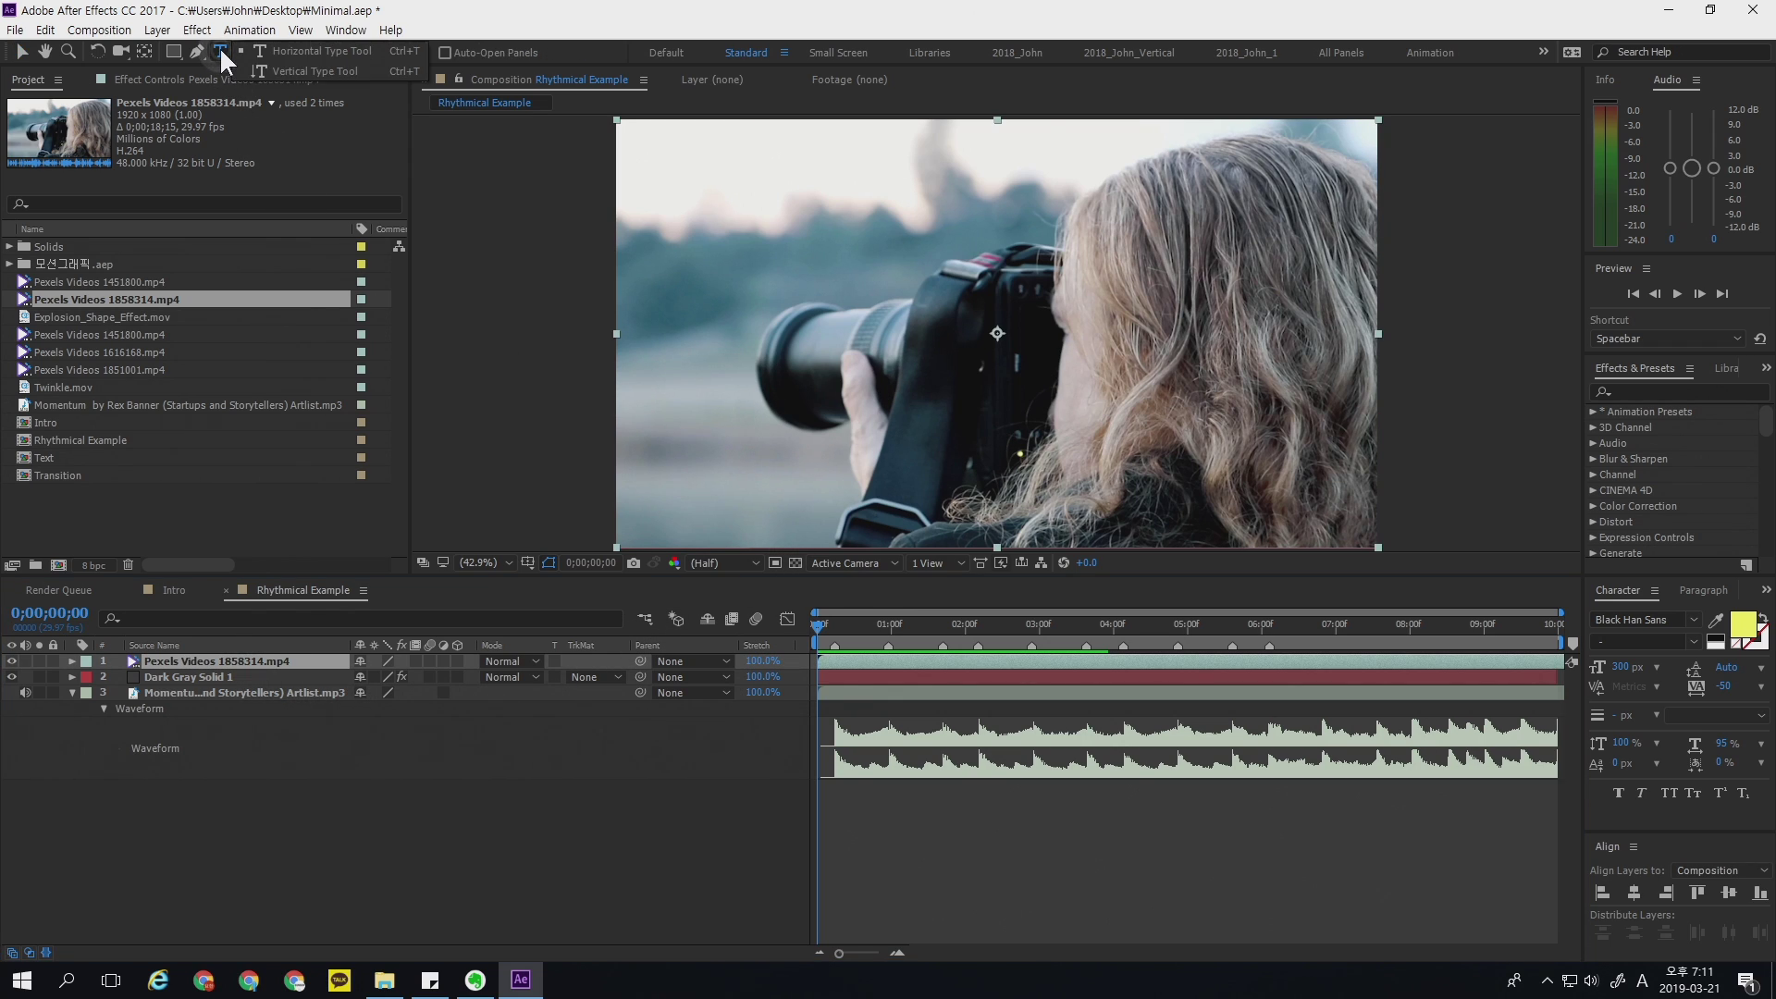
left_click(896, 332)
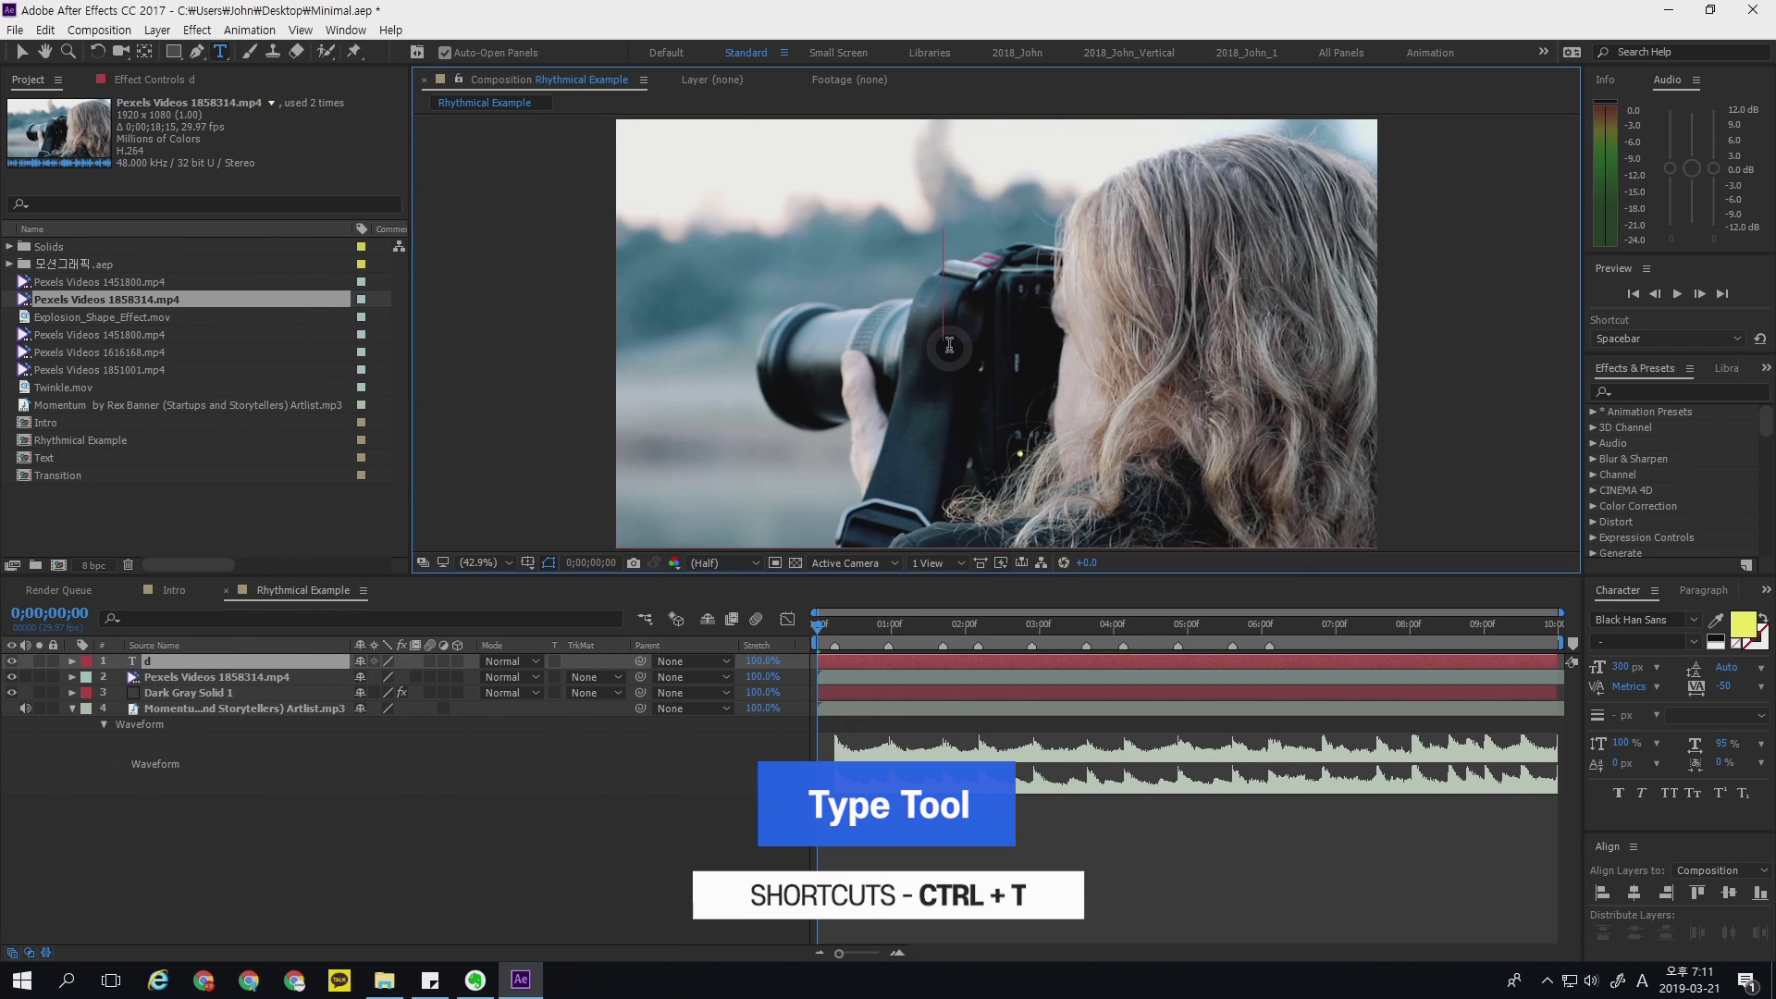
type("o")
key("BackSpace")
type("#사진")
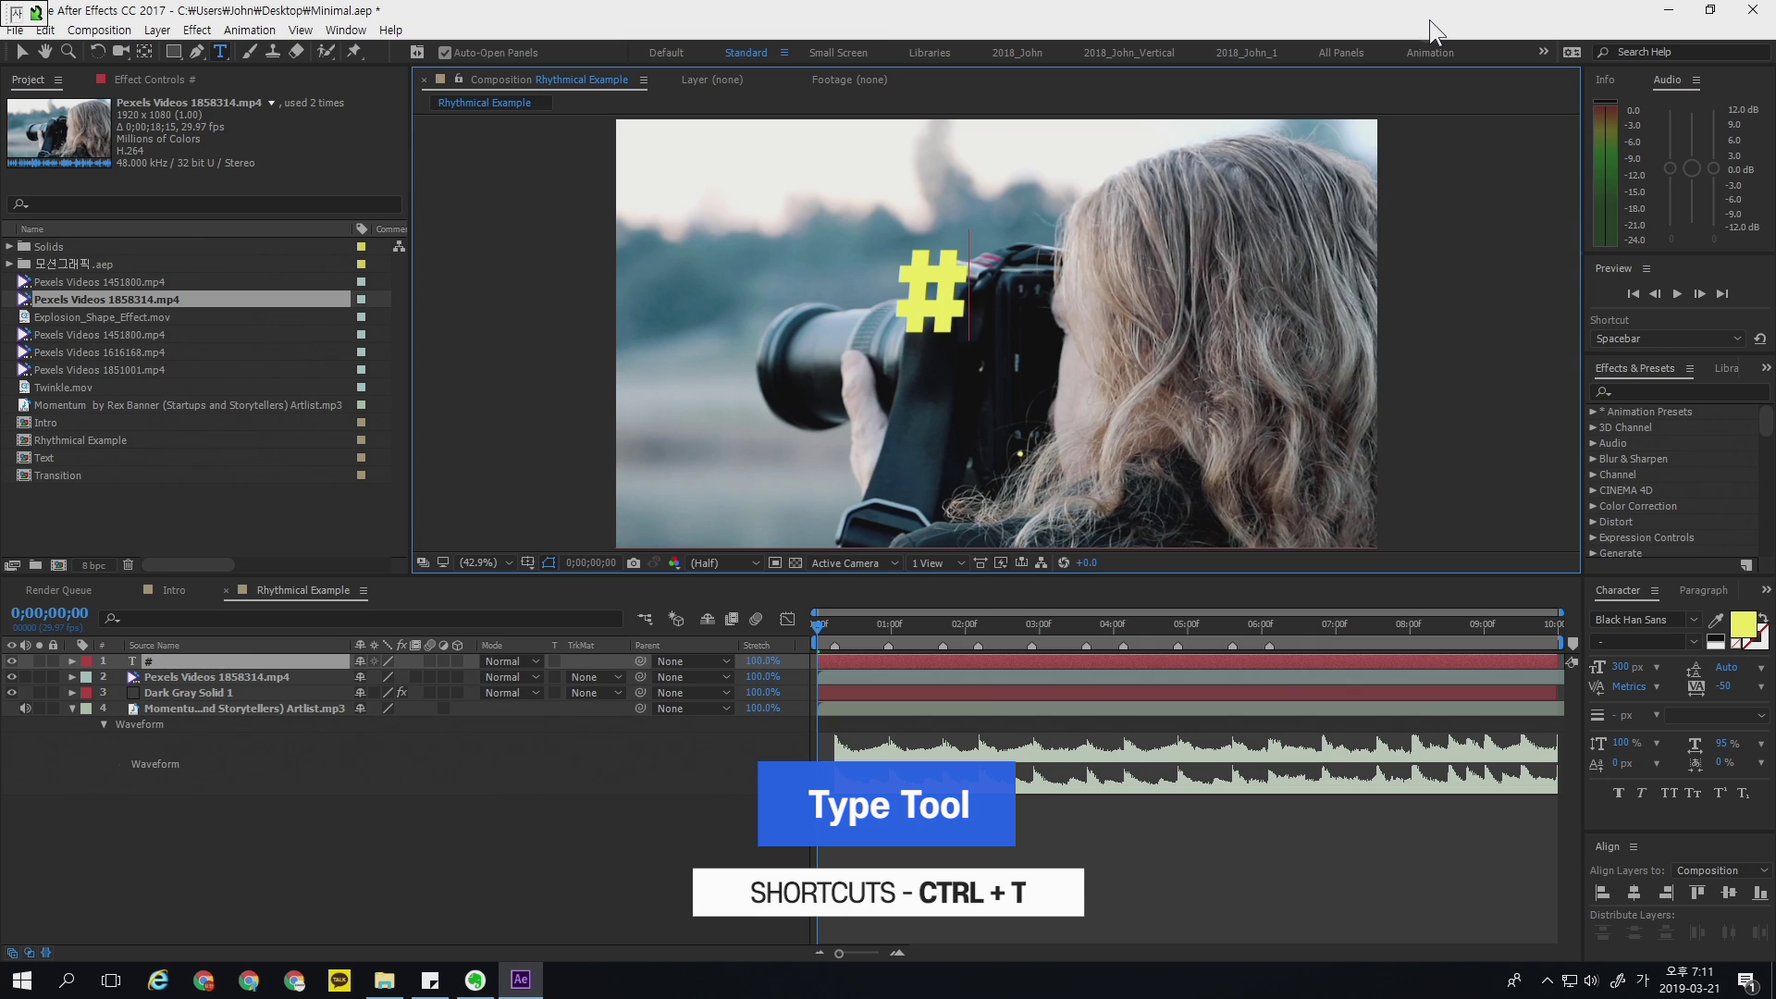
key("KP_Enter")
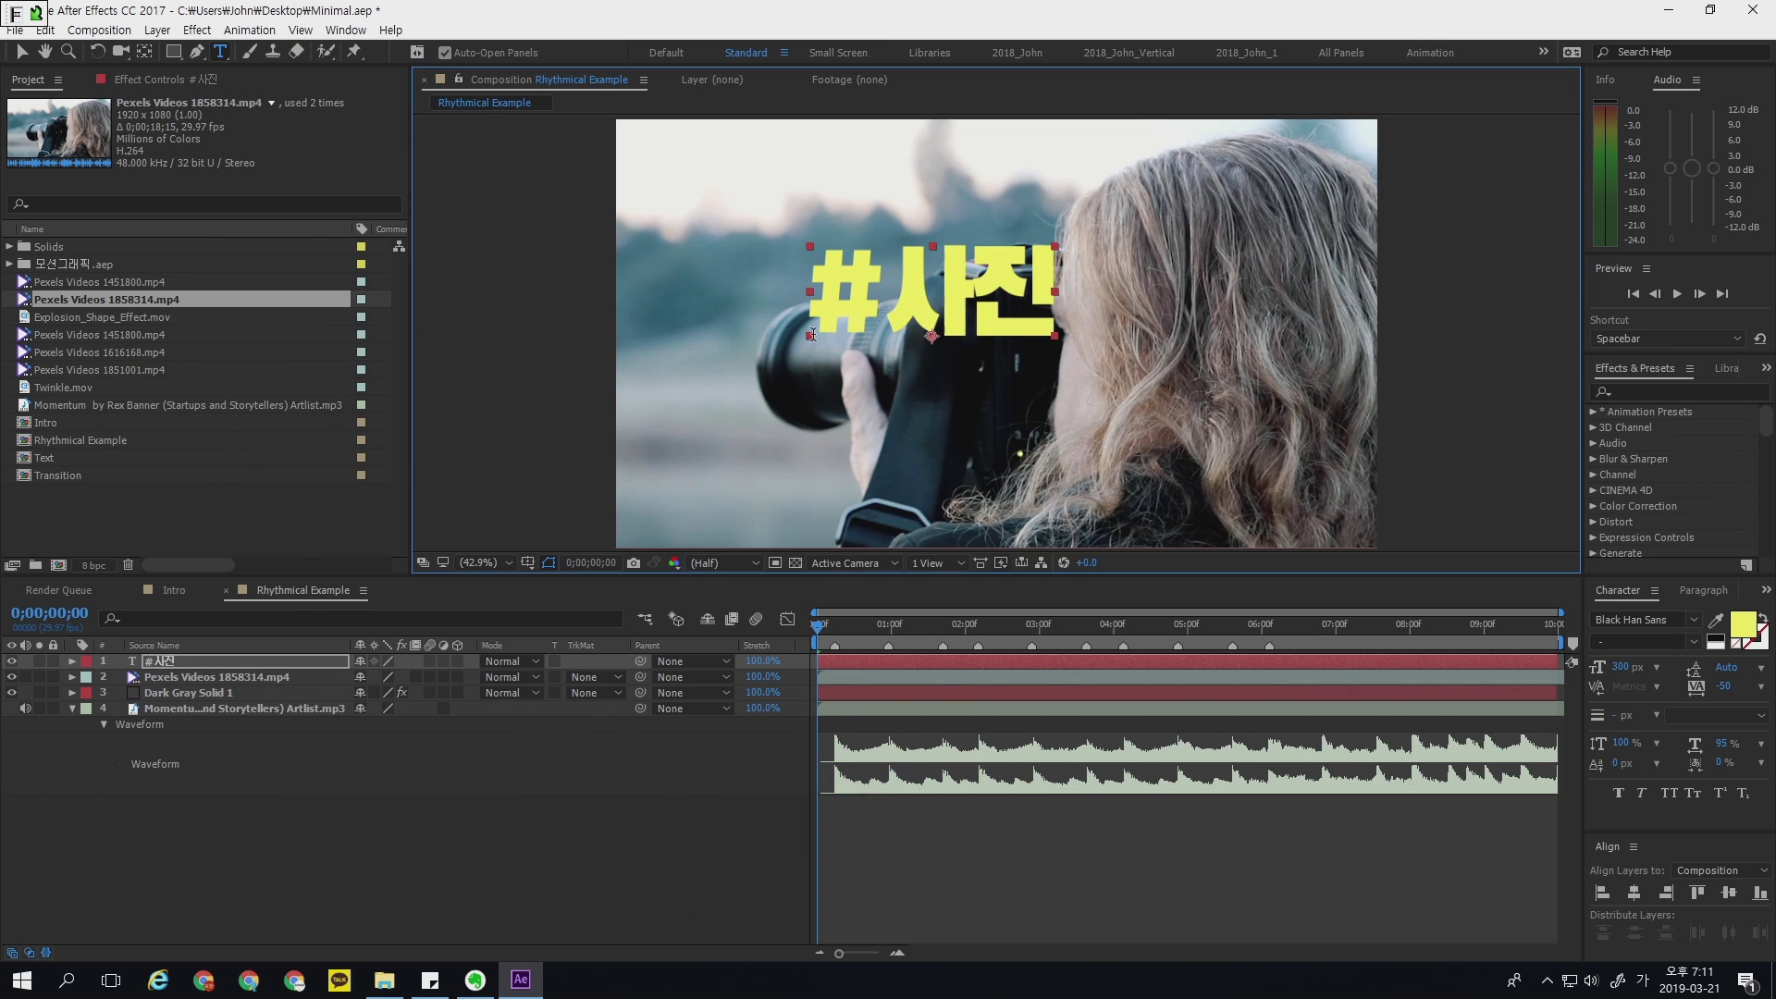
- Move the #사진 text to the horizontal middle of the frame with the Selection tool and Snapping enabled
left_click(22, 51)
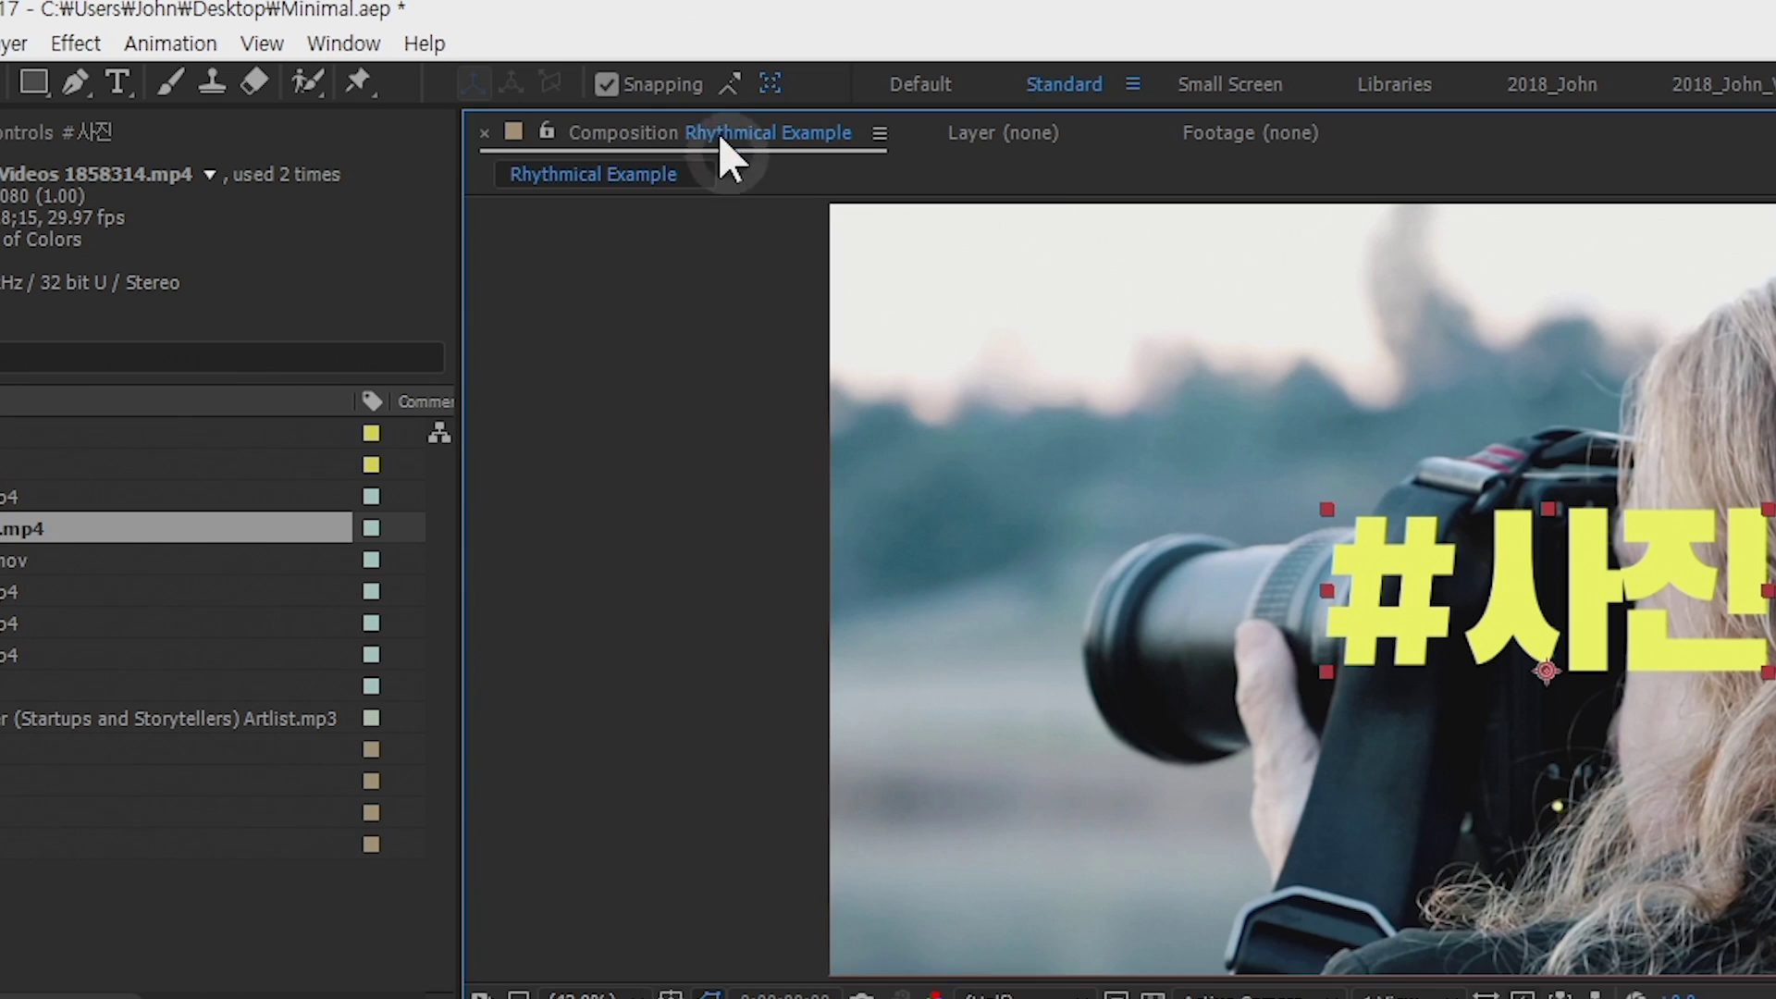
key("ctrl+2")
mouse_move(708, 159)
left_mouse_down()
mouse_move(516, 31)
mouse_move(678, 183)
left_mouse_up()
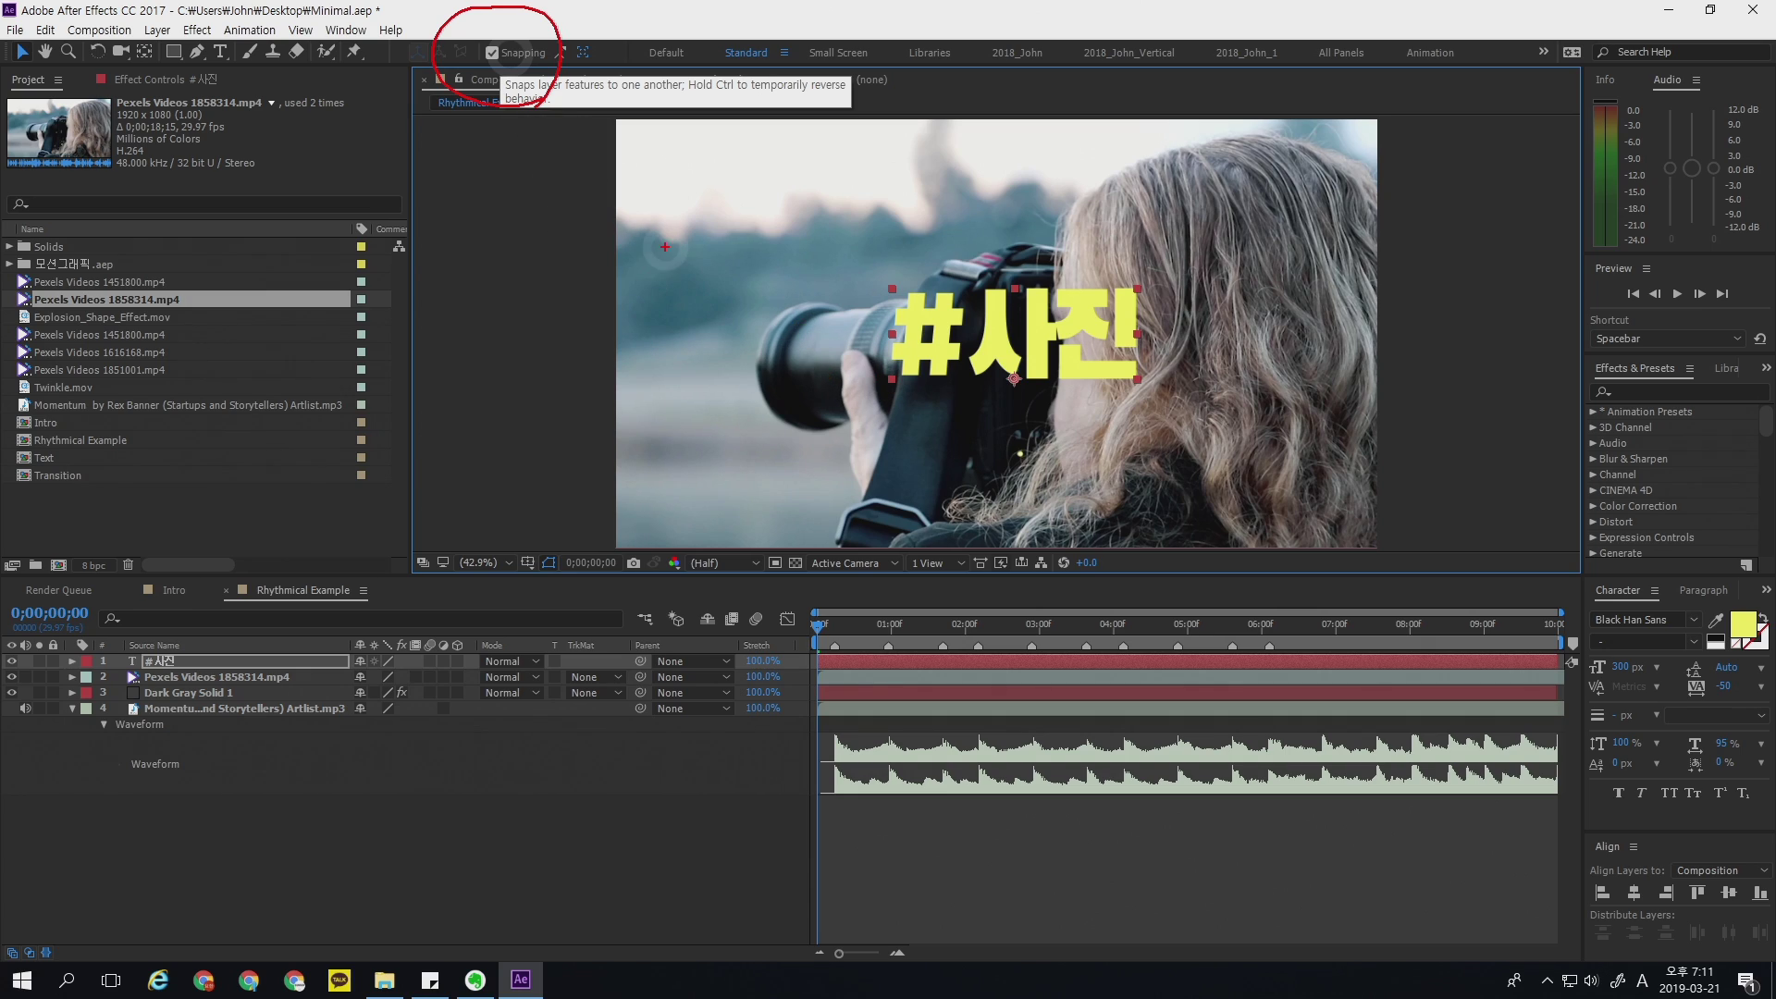
key("Escape")
left_click(515, 77)
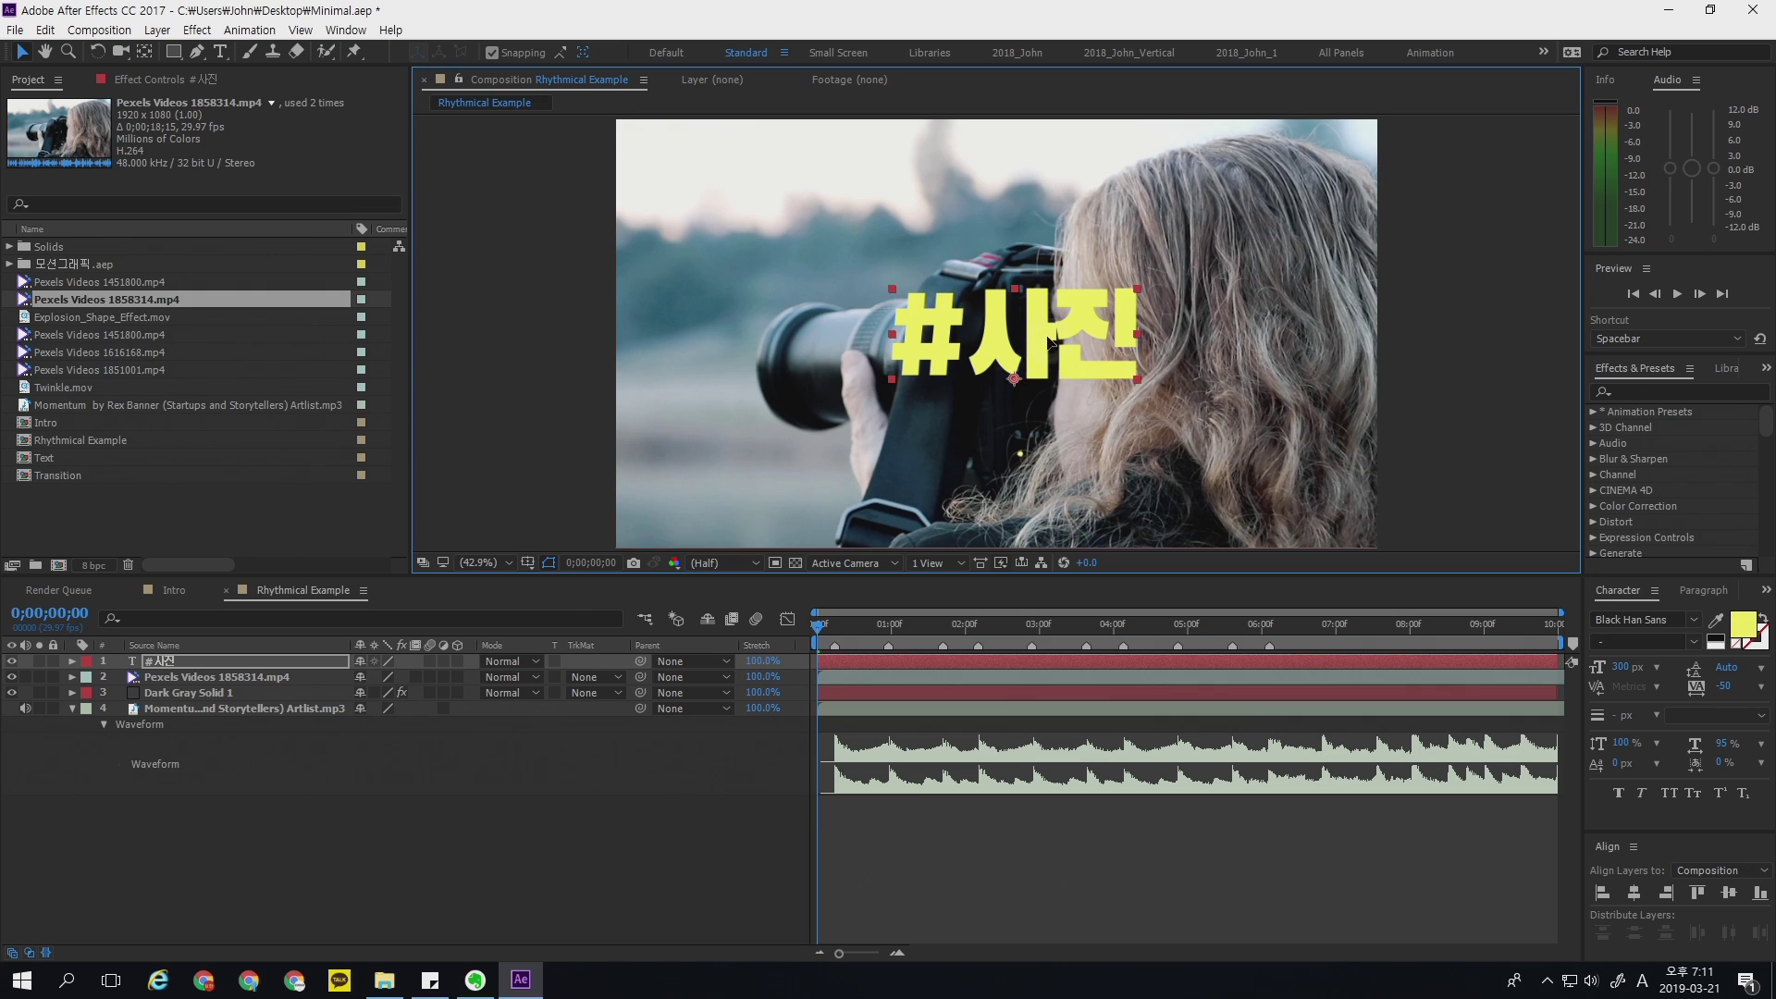
left_click_drag(1048, 341, 1012, 338)
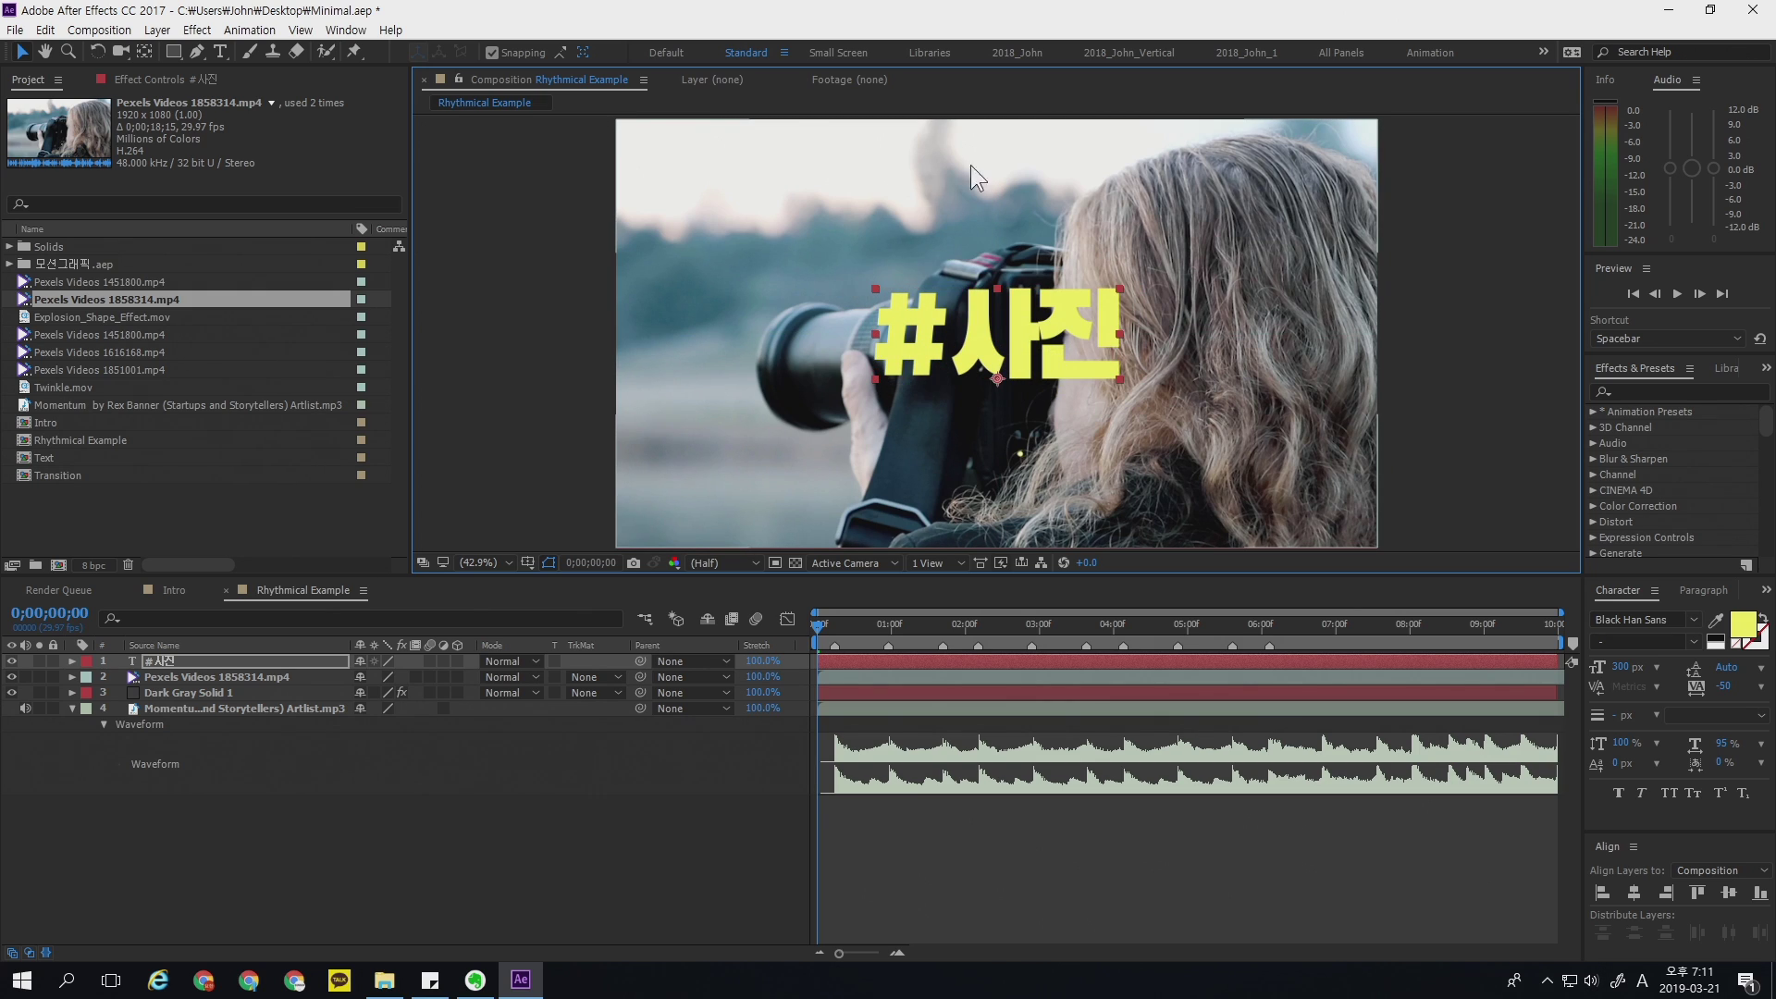
- Set the #사진 text to 250 px with -25 tracking and centre it both horizontally and vertically in the composition
left_click(1742, 685)
left_click(1697, 452)
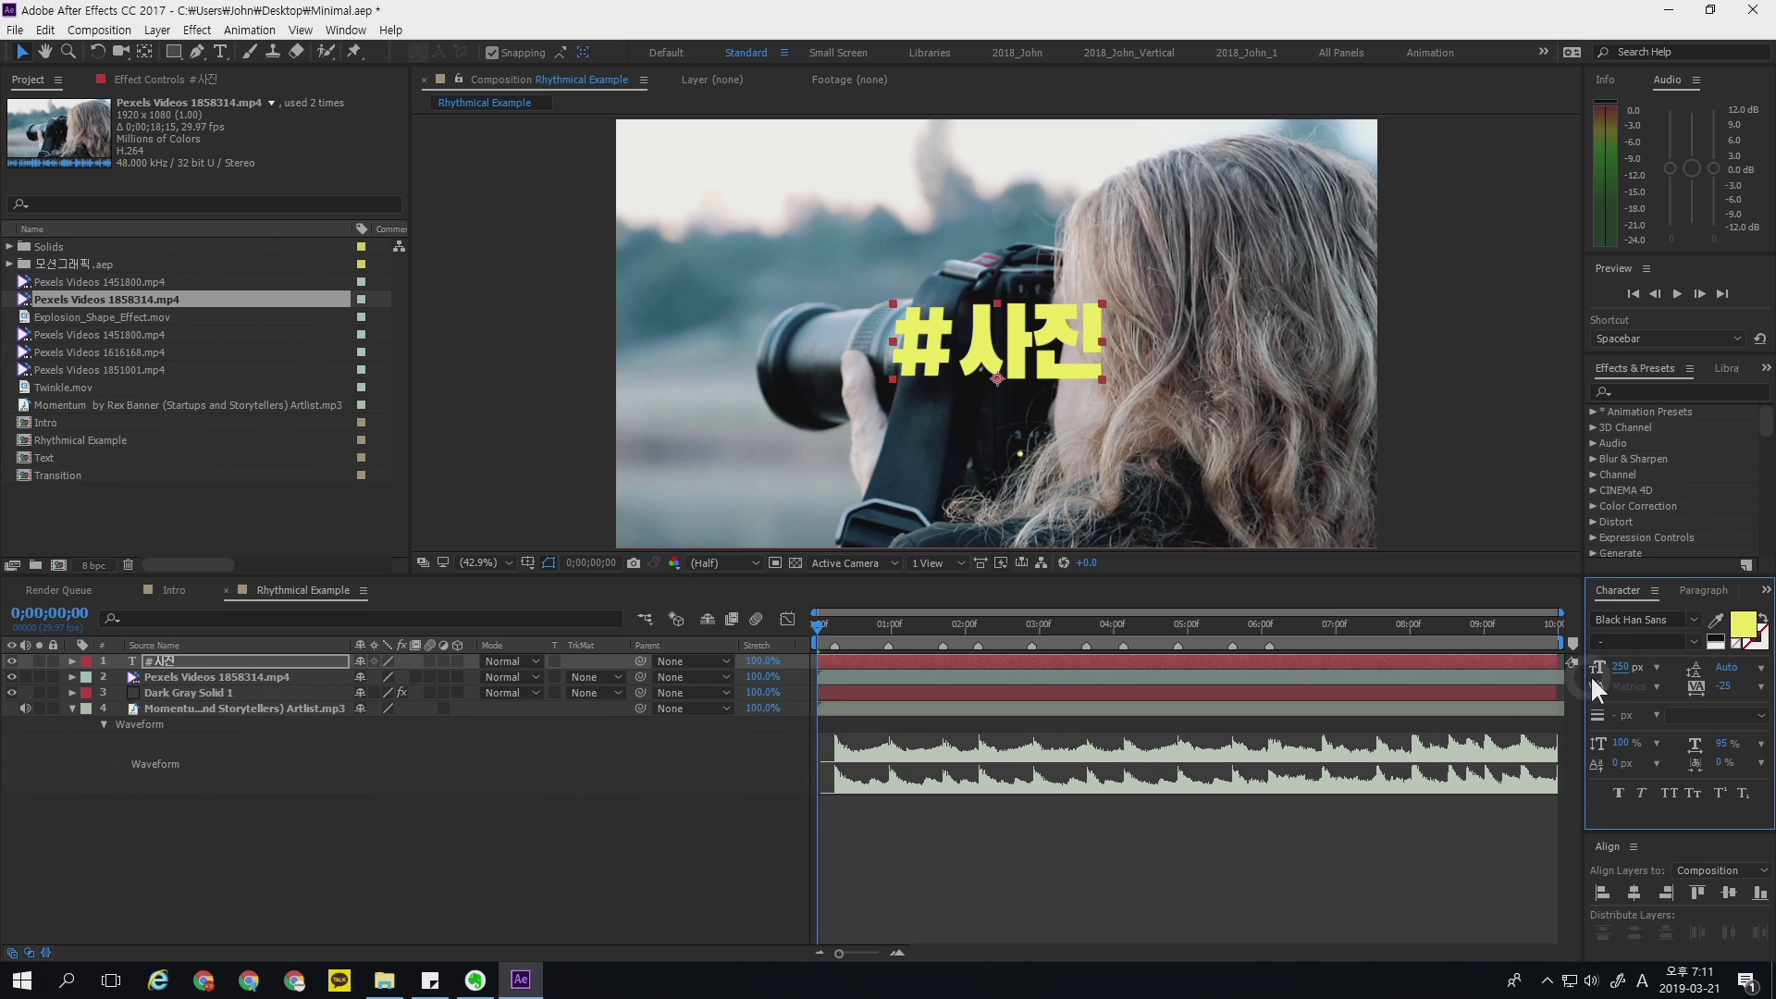
left_click(1632, 890)
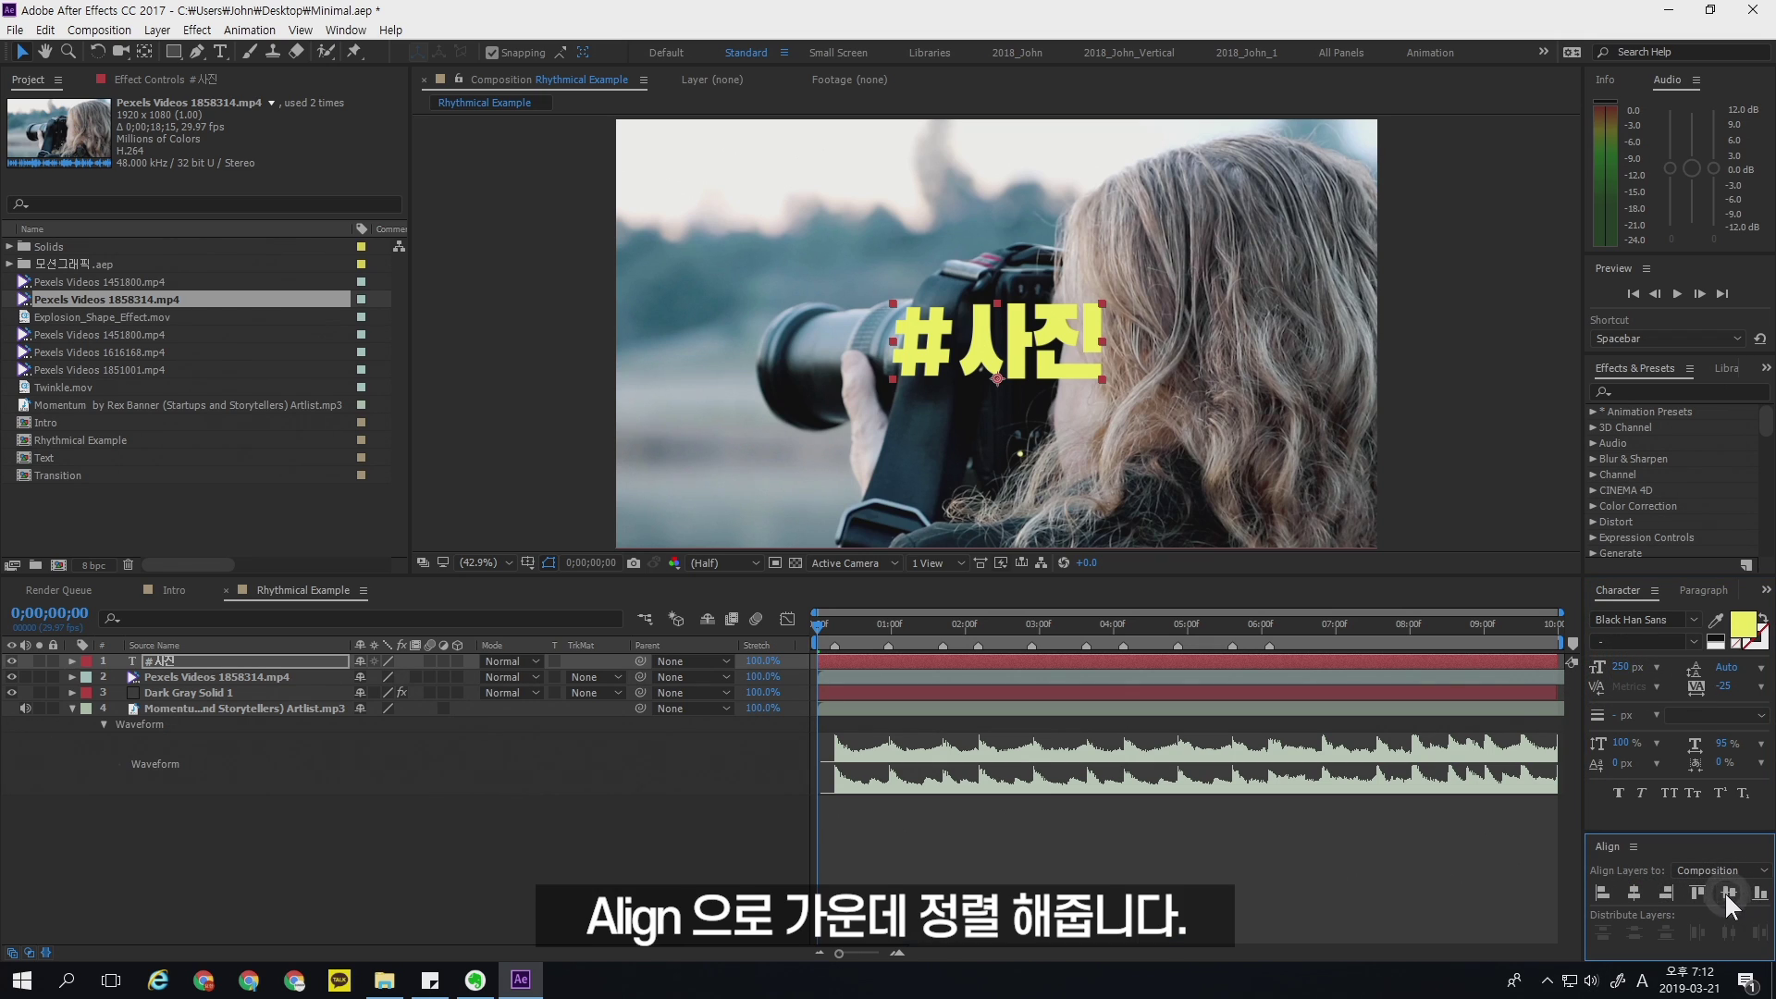
left_click(1726, 893)
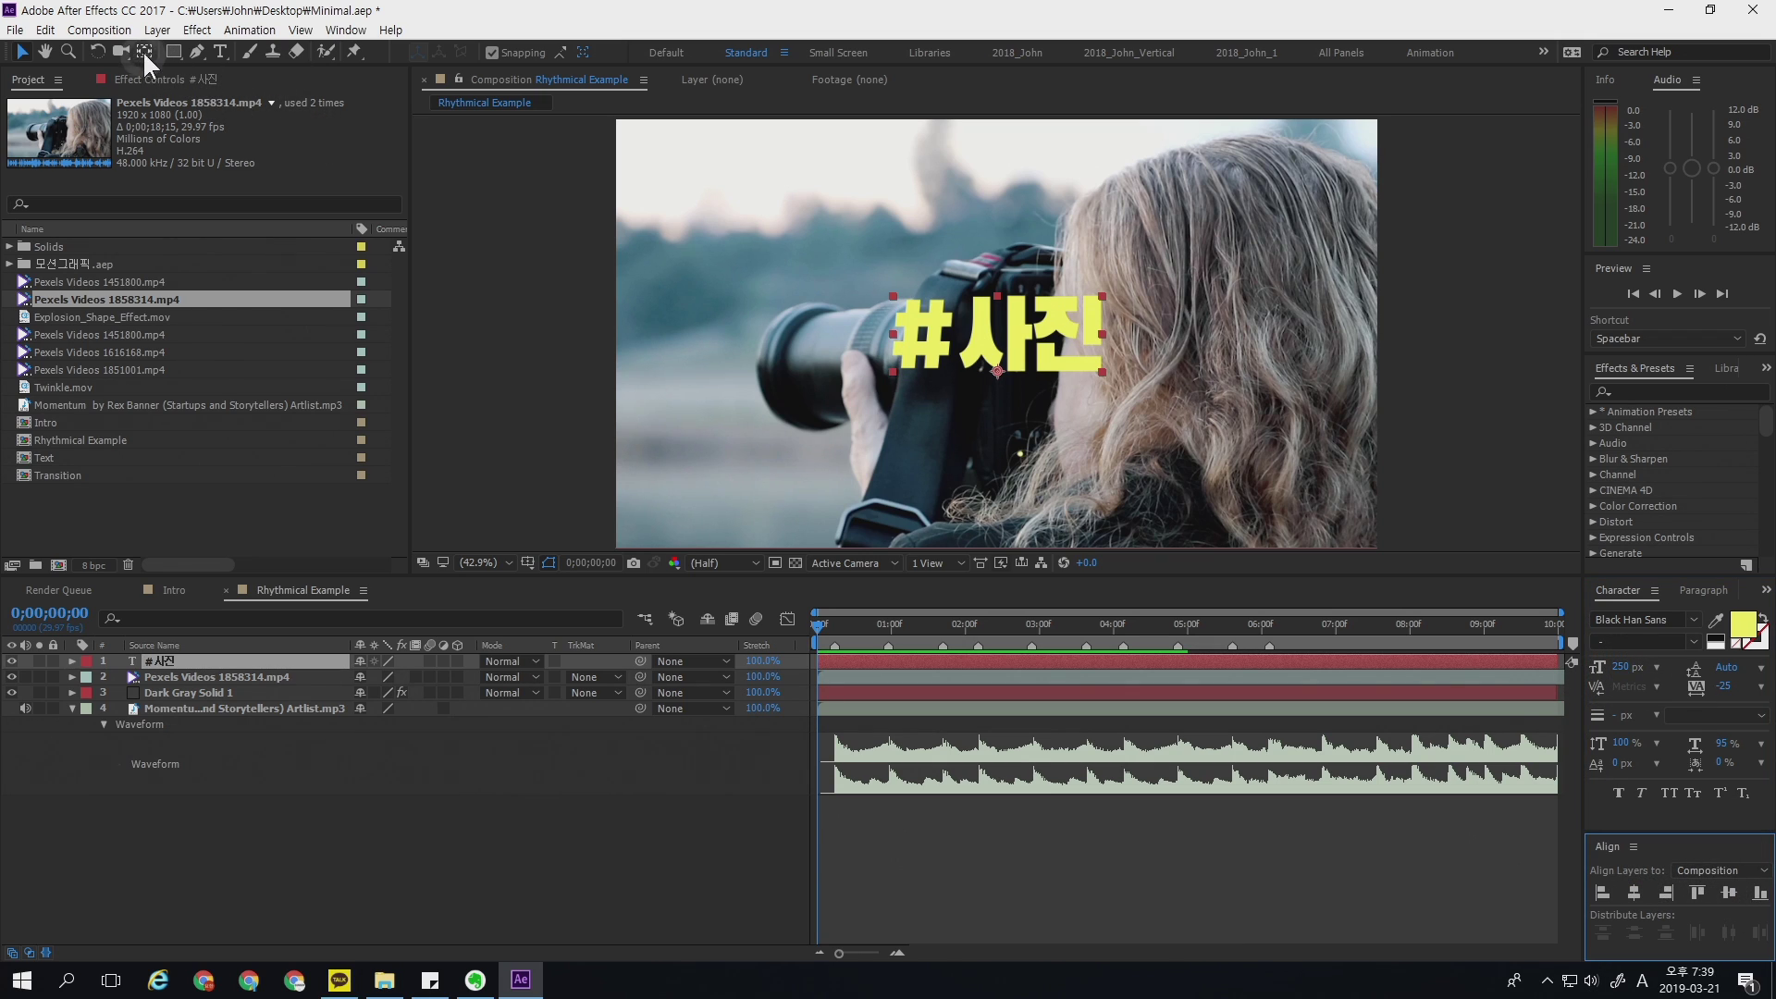
- Move the #사진 text's anchor point to the middle of the lettering with the Pan Behind tool
left_click(144, 51)
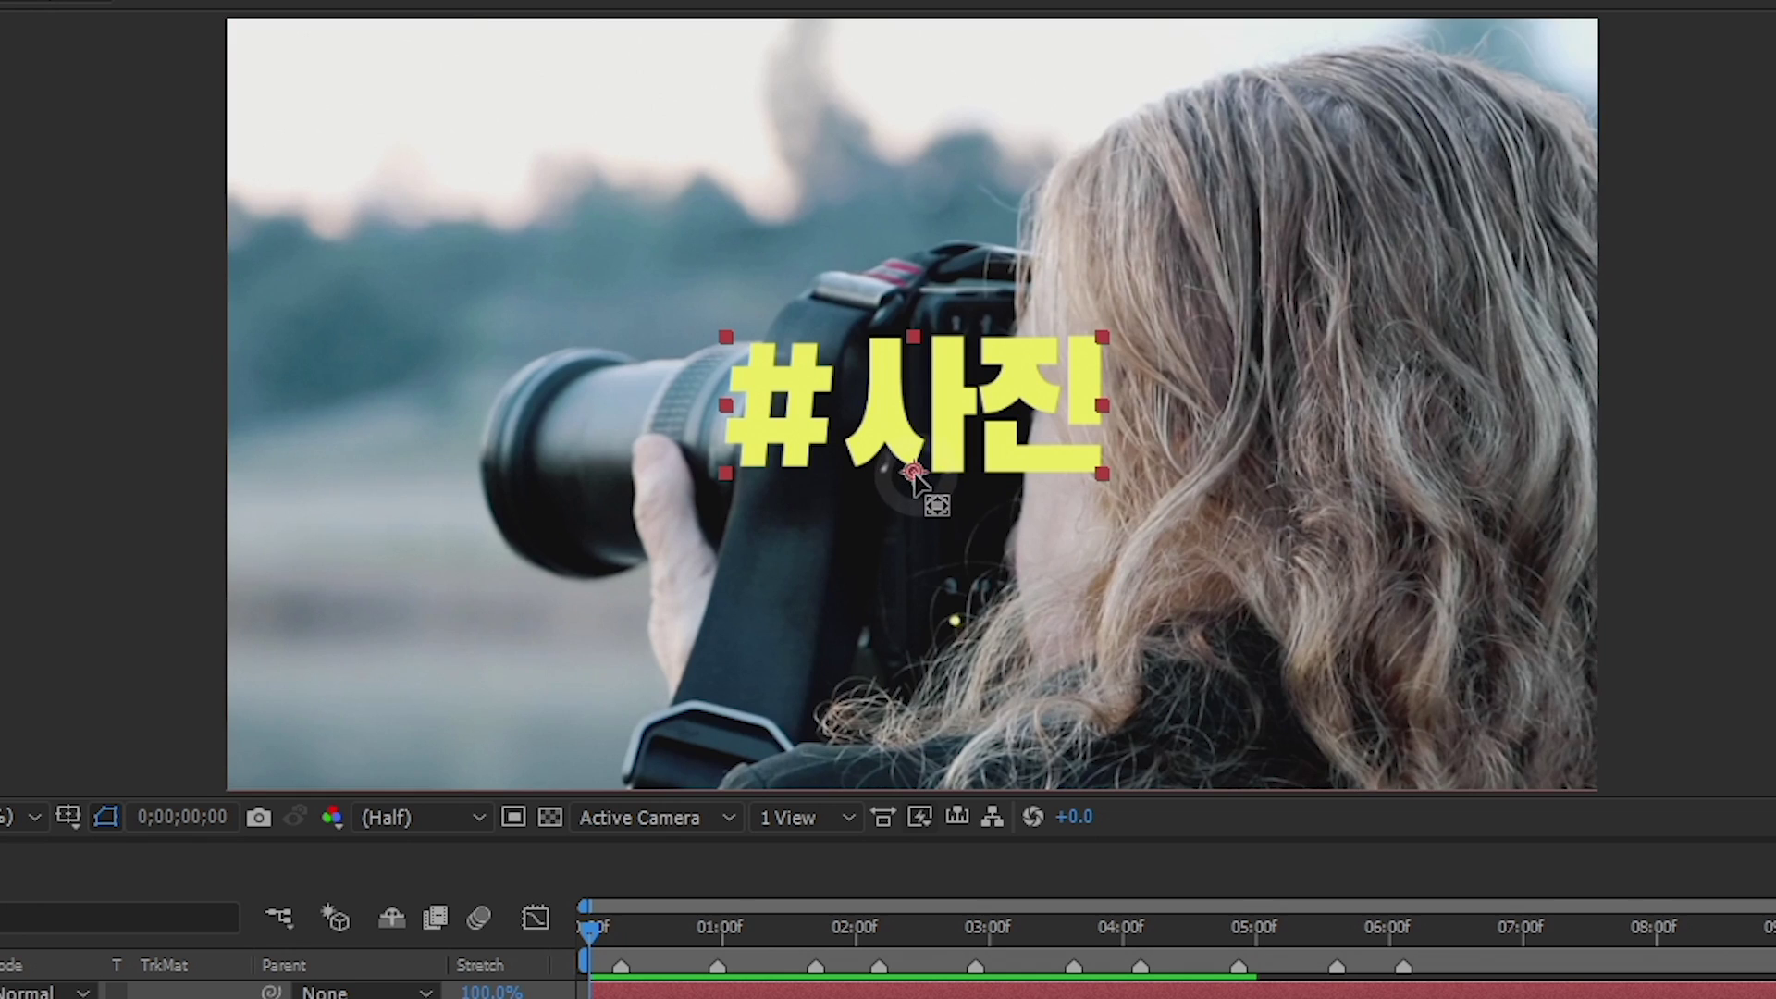
left_click_drag(997, 371, 997, 333)
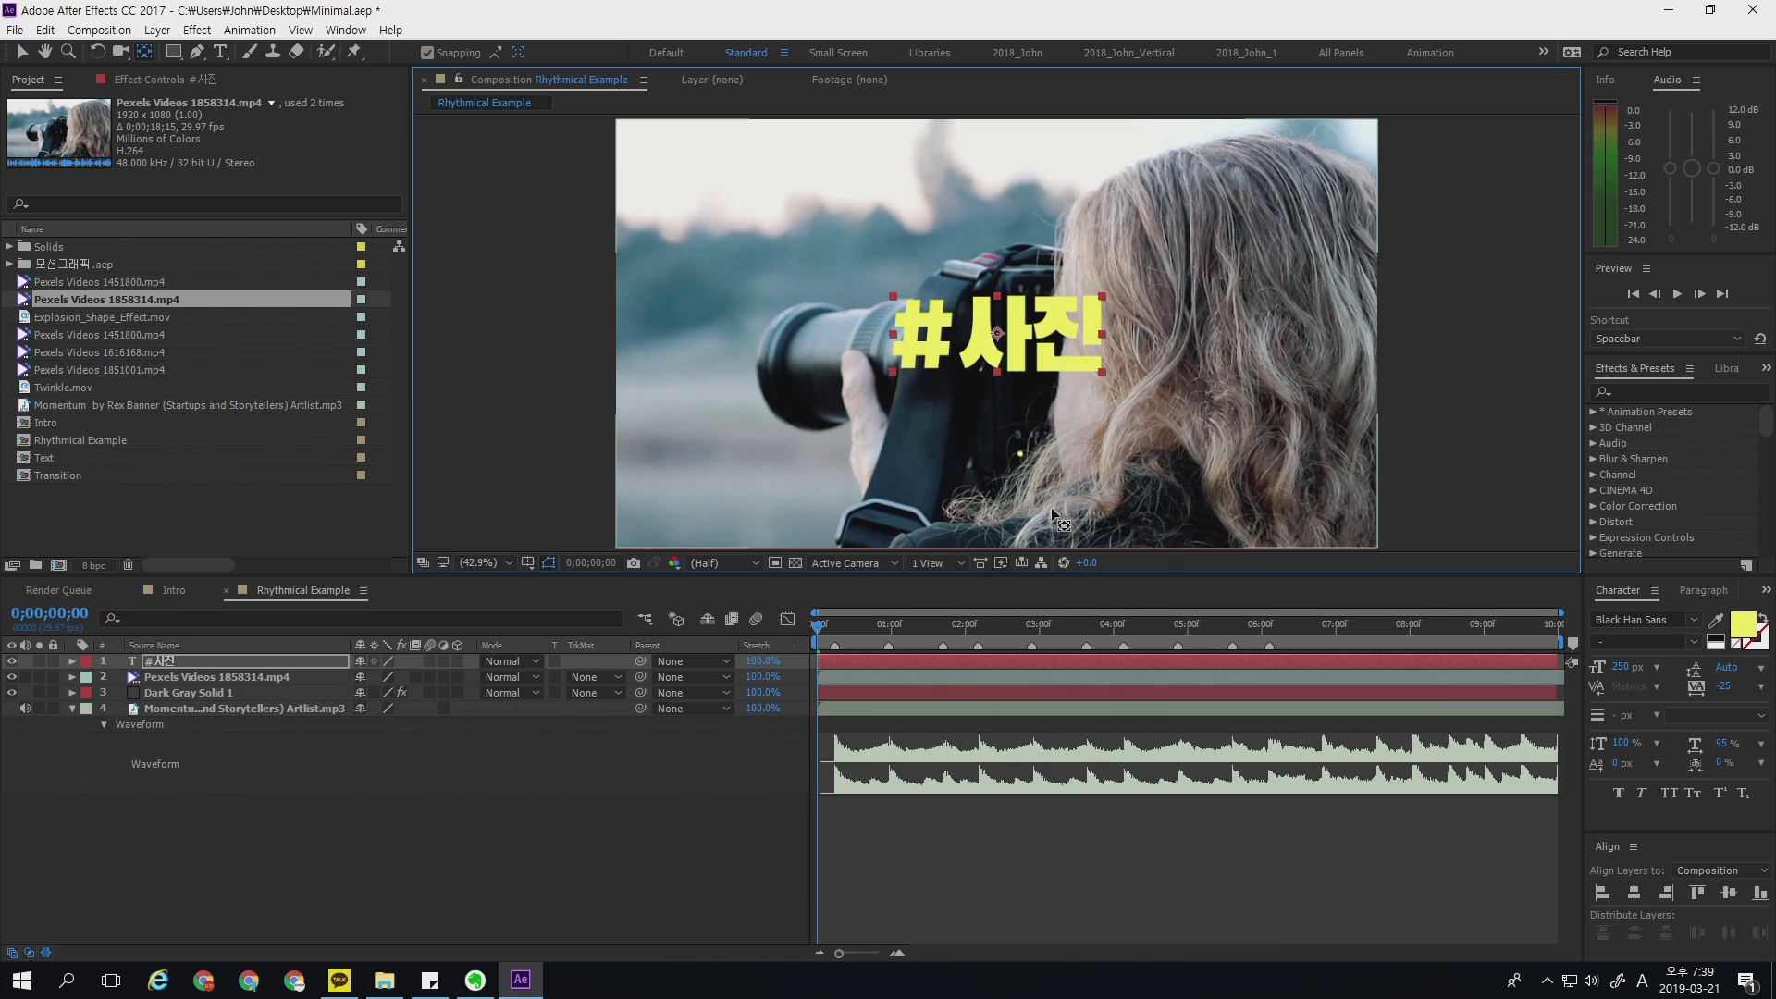
- Split the #사진 text and Pexels Videos 1858314.mp4 layers at 0;00;01;00 and delete the parts after the cut
left_click(890, 625)
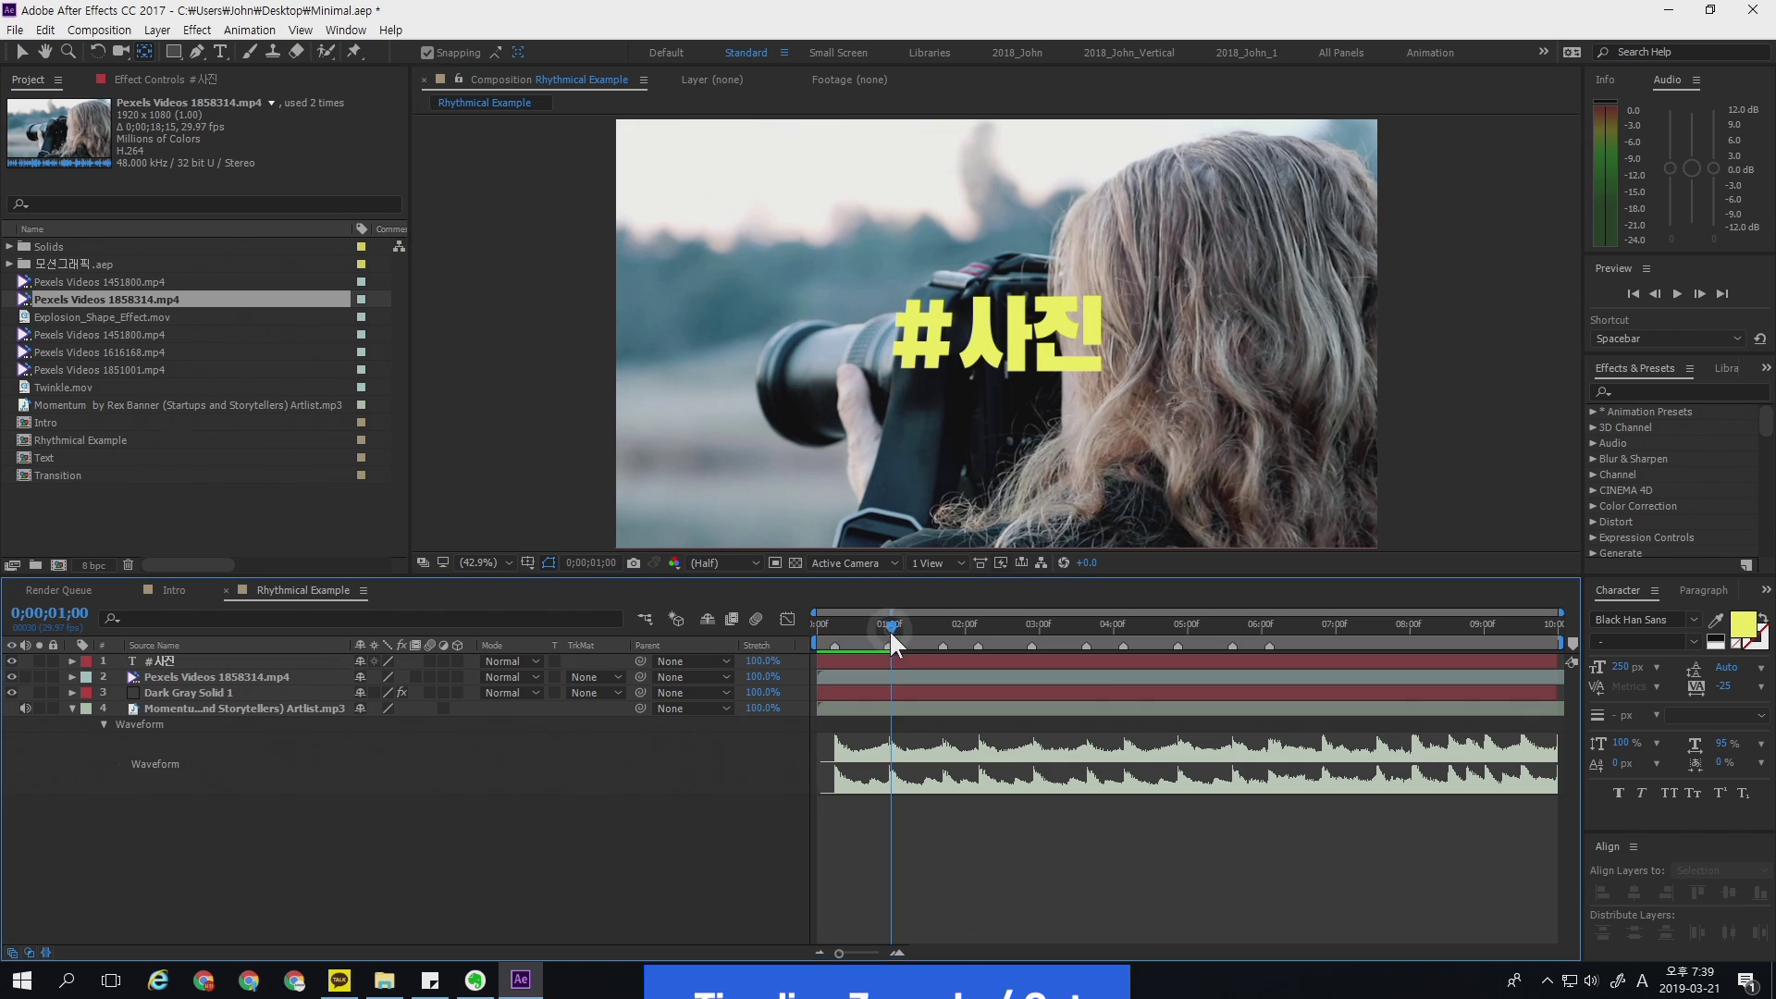
key("equal")
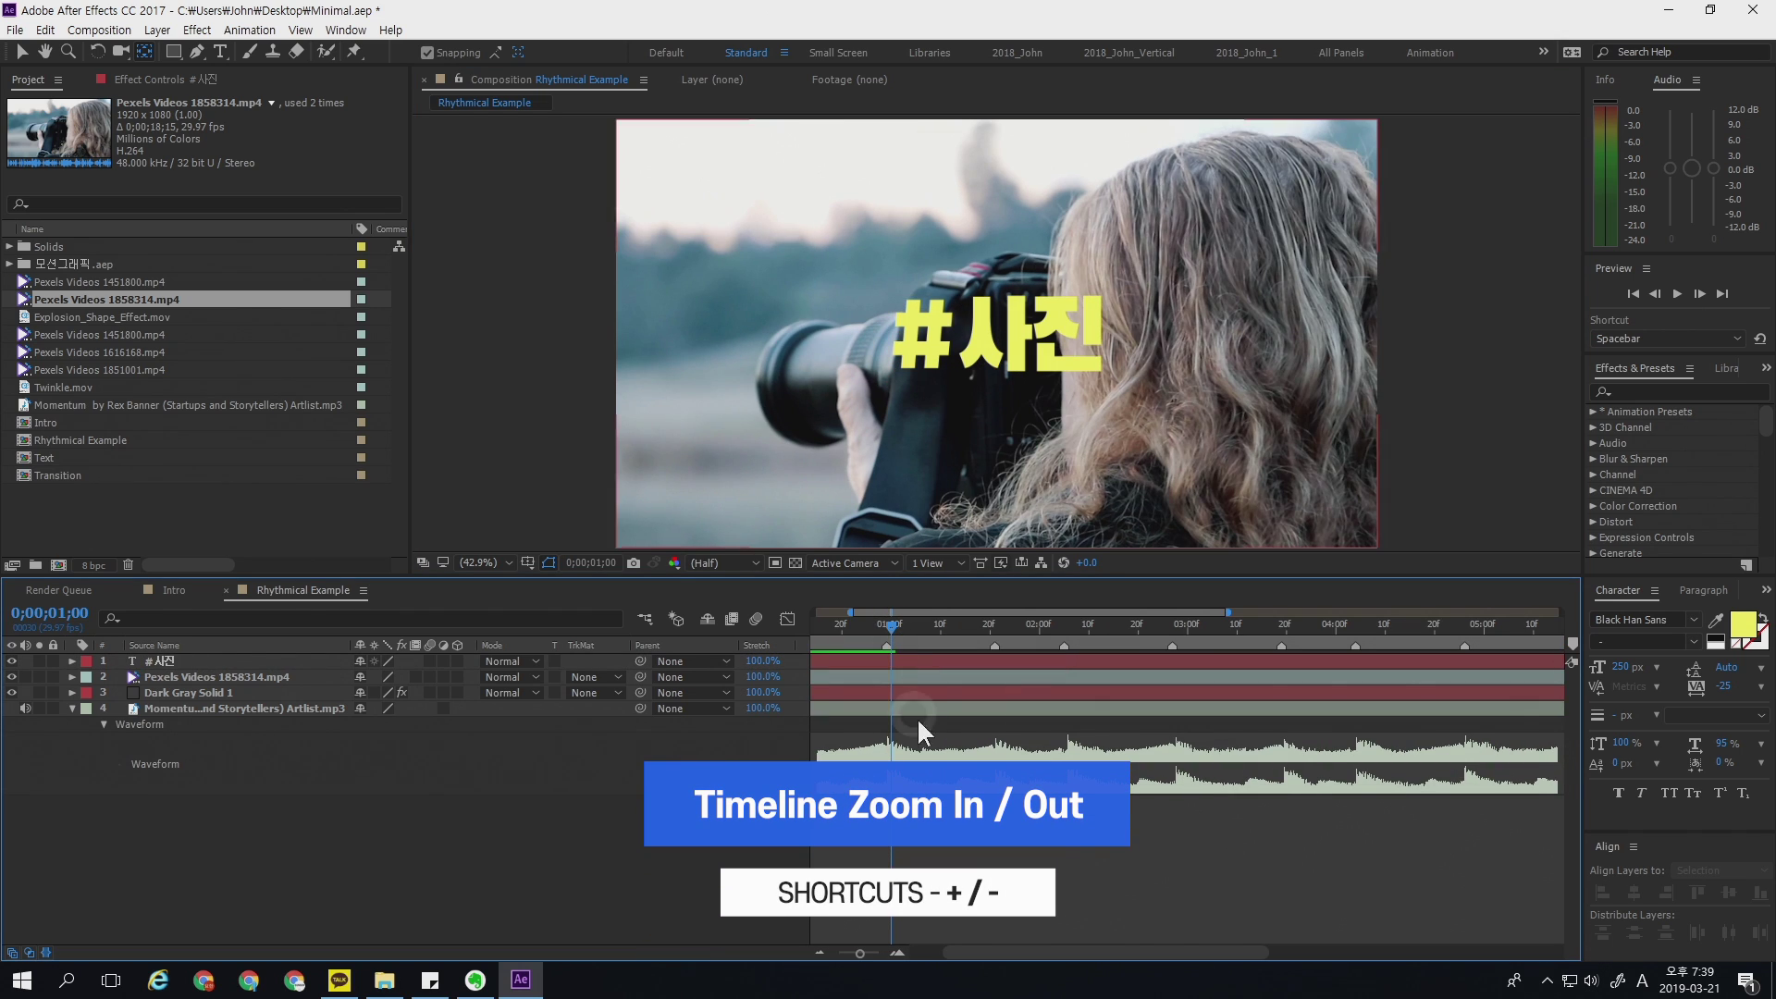
key("h")
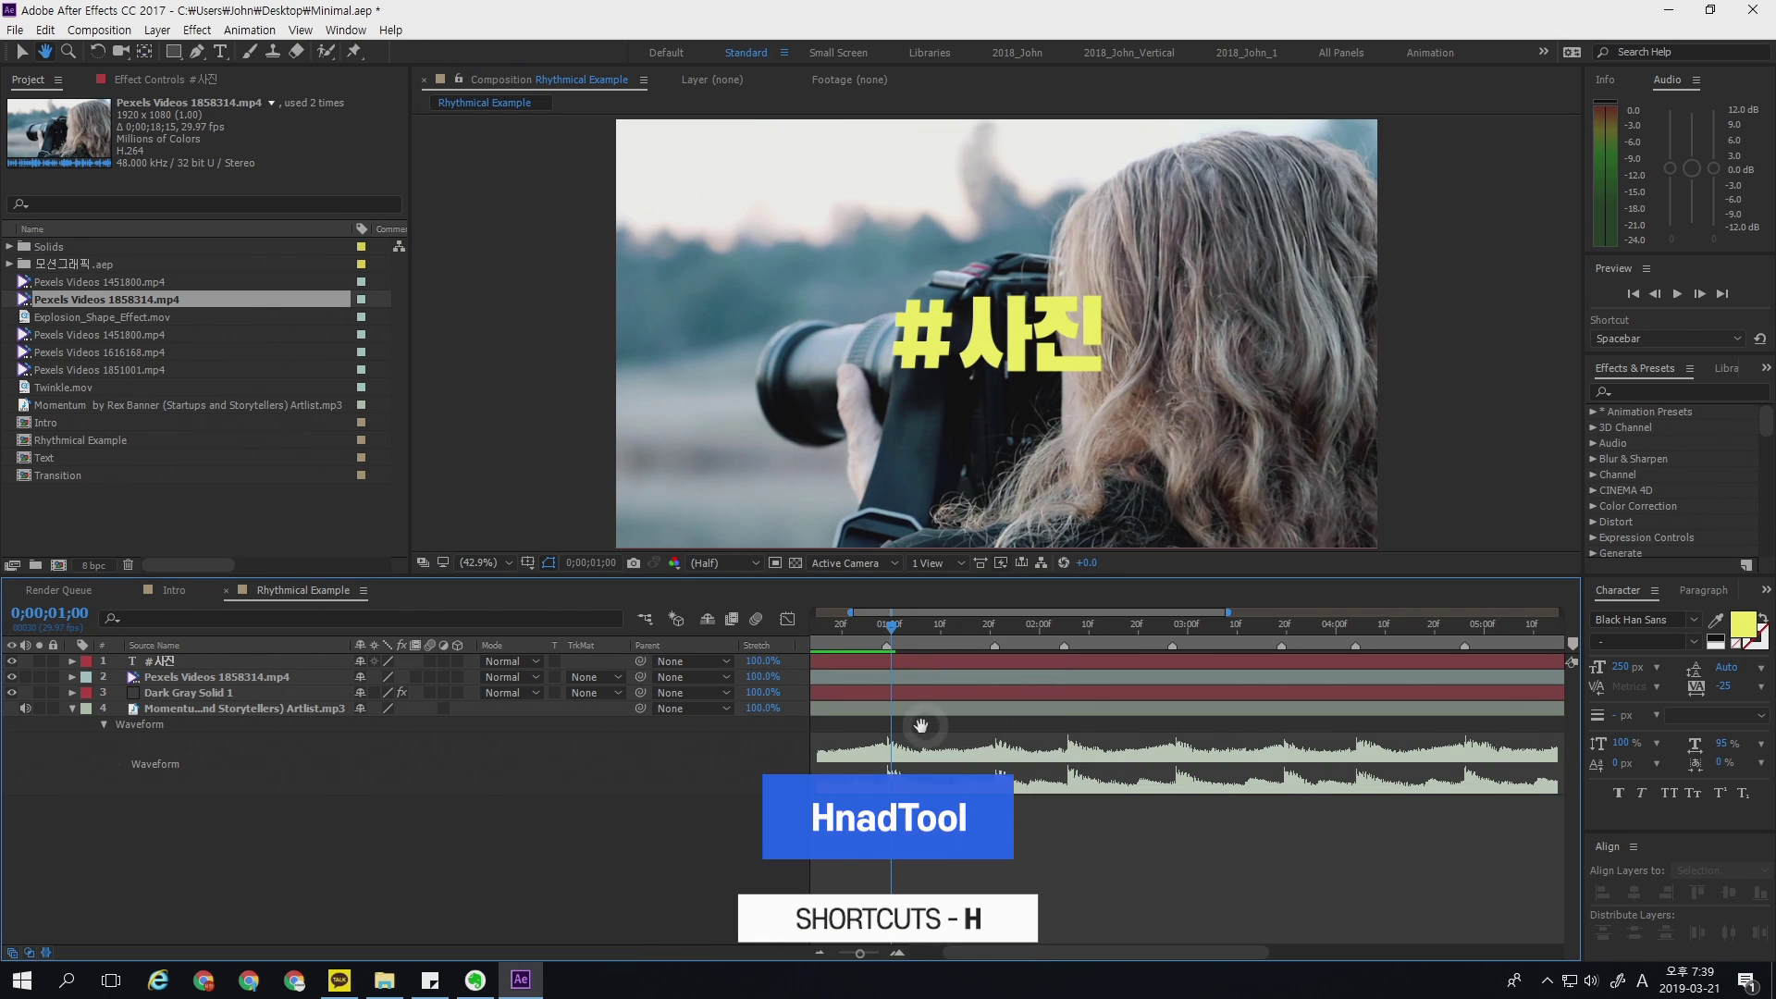
left_click_drag(888, 740, 1417, 757)
key("v")
left_click(859, 663)
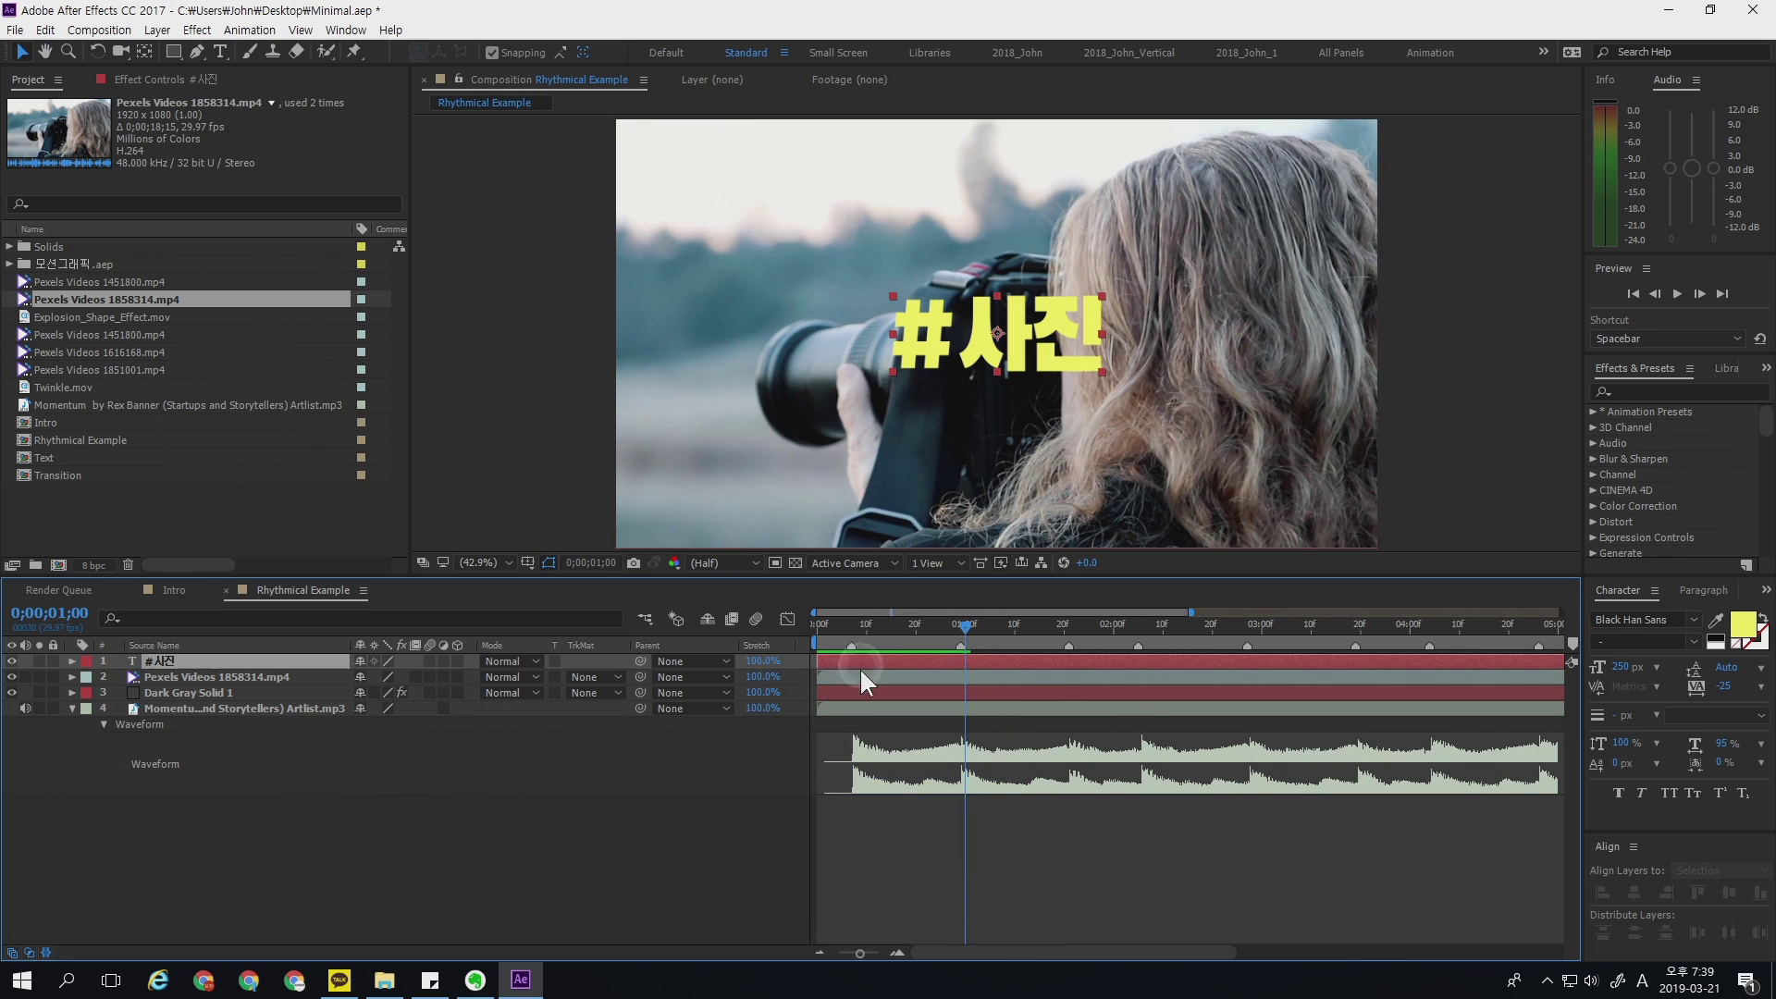
left_click(303, 676, "ctrl")
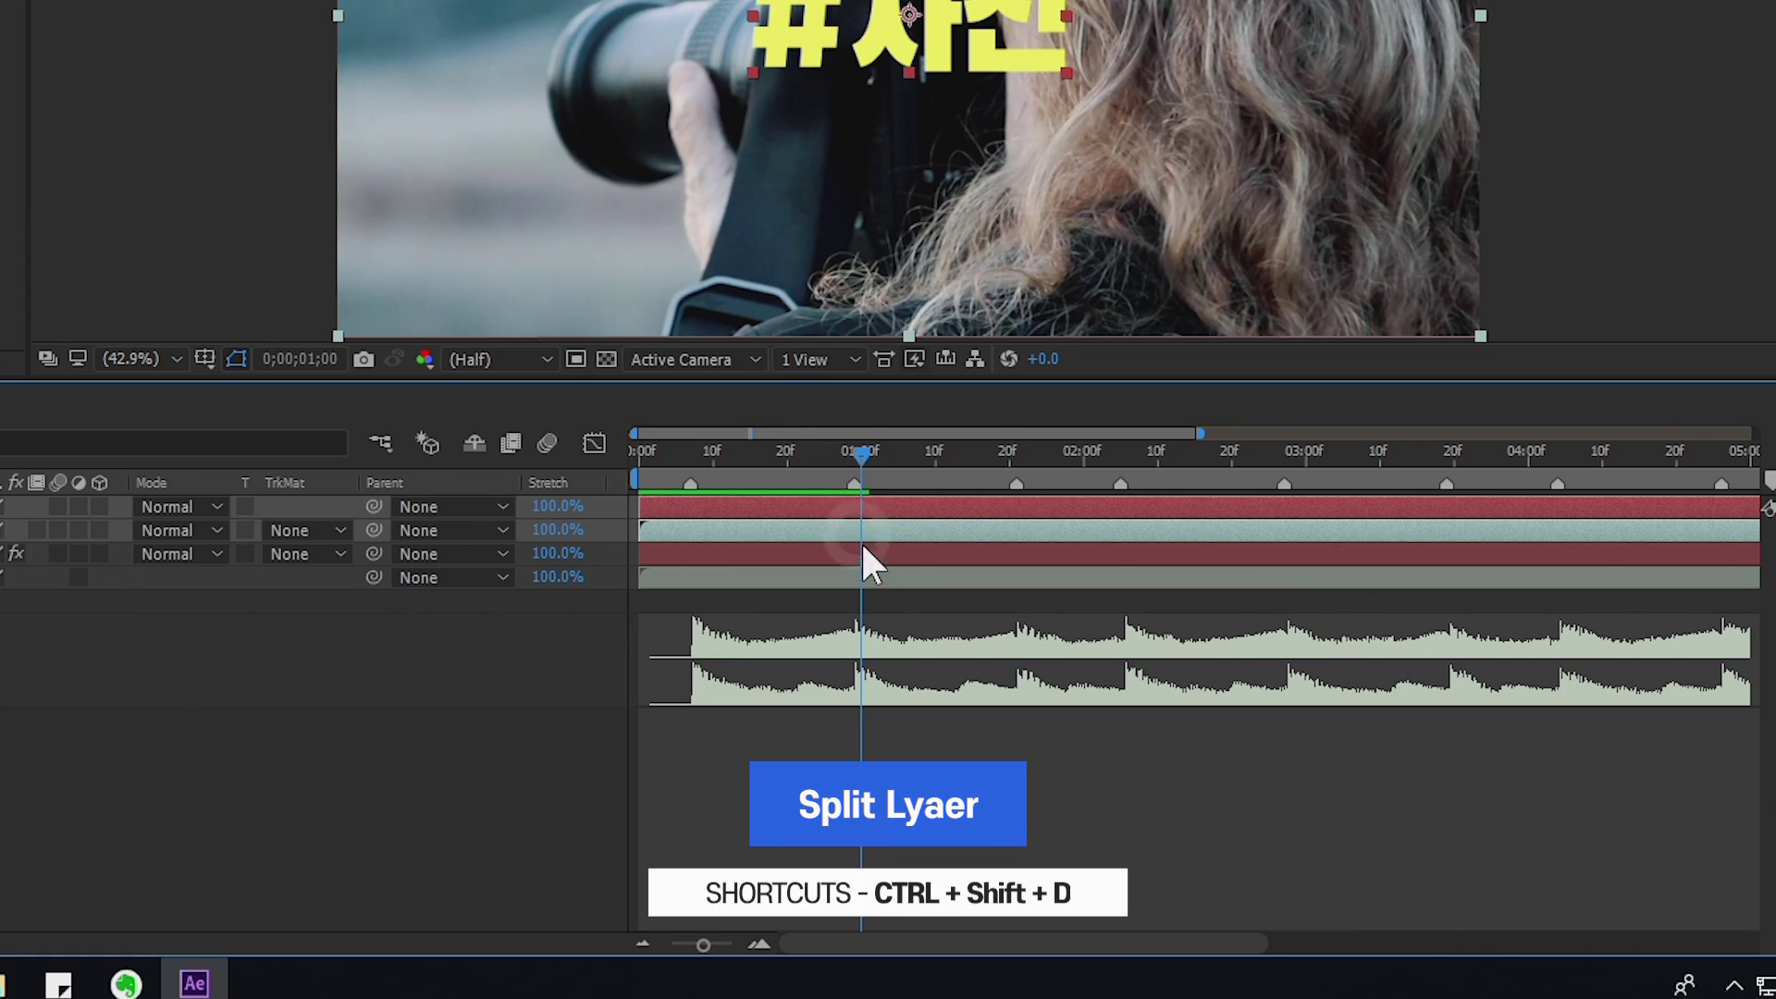
key("ctrl+shift+d")
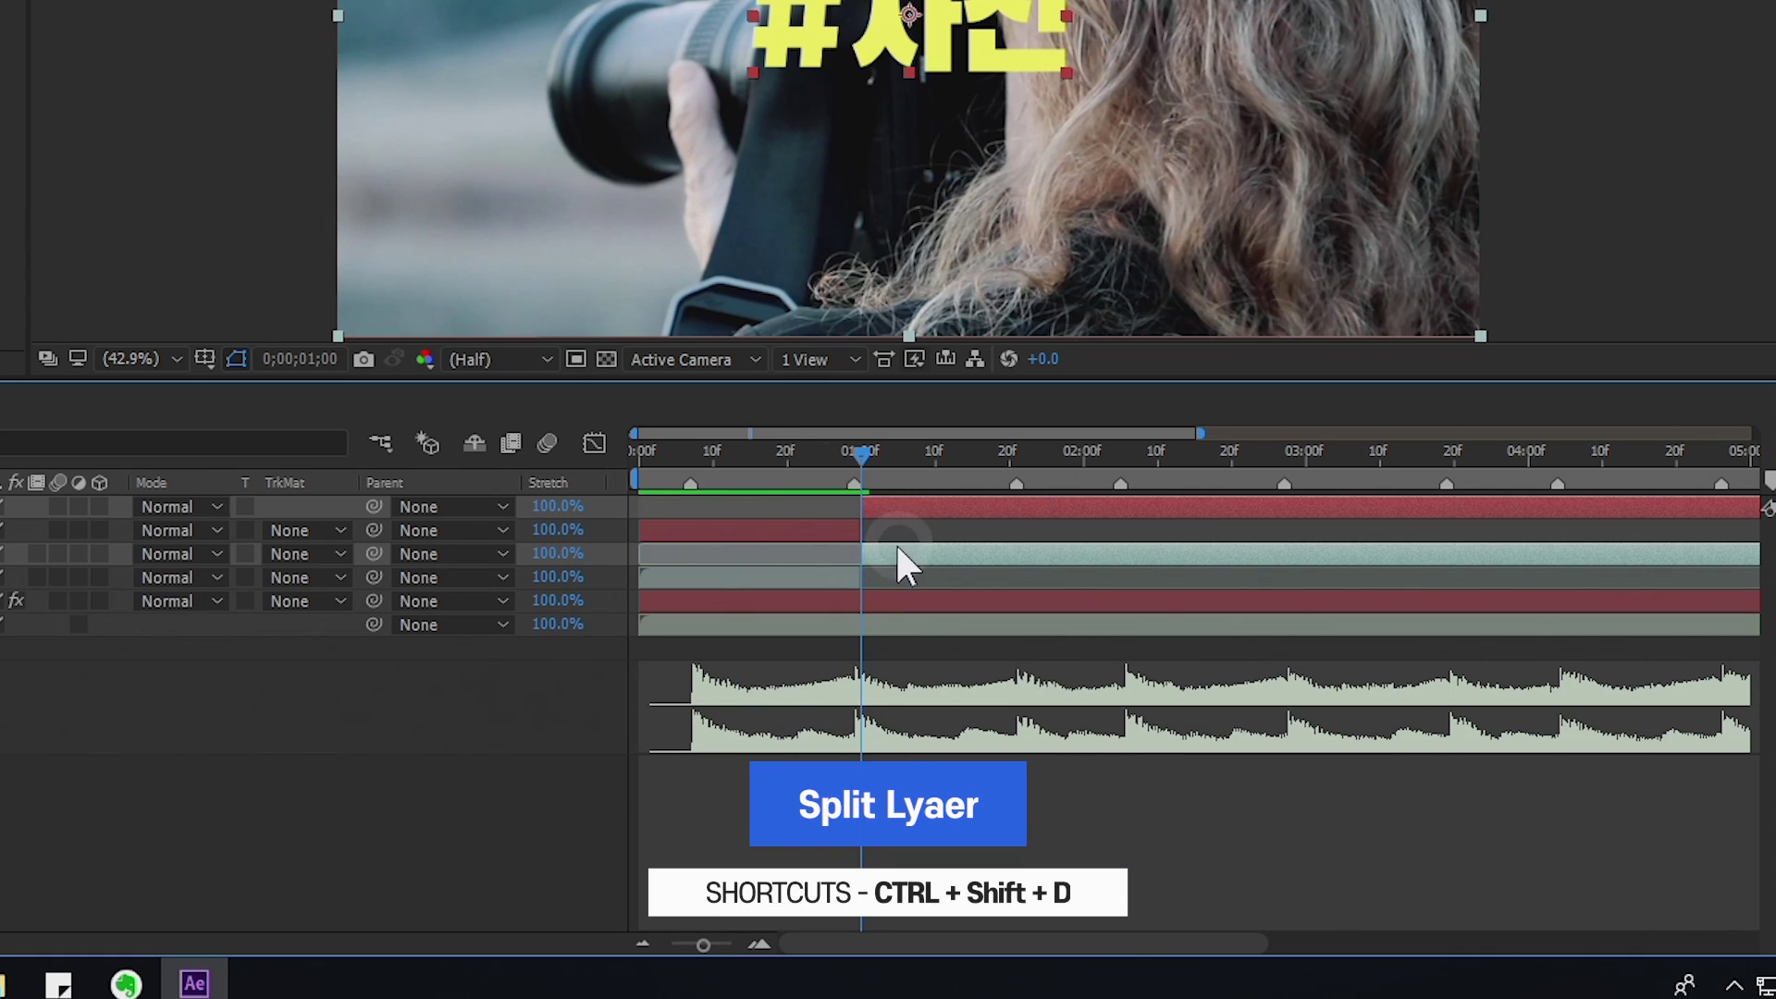
key("Delete")
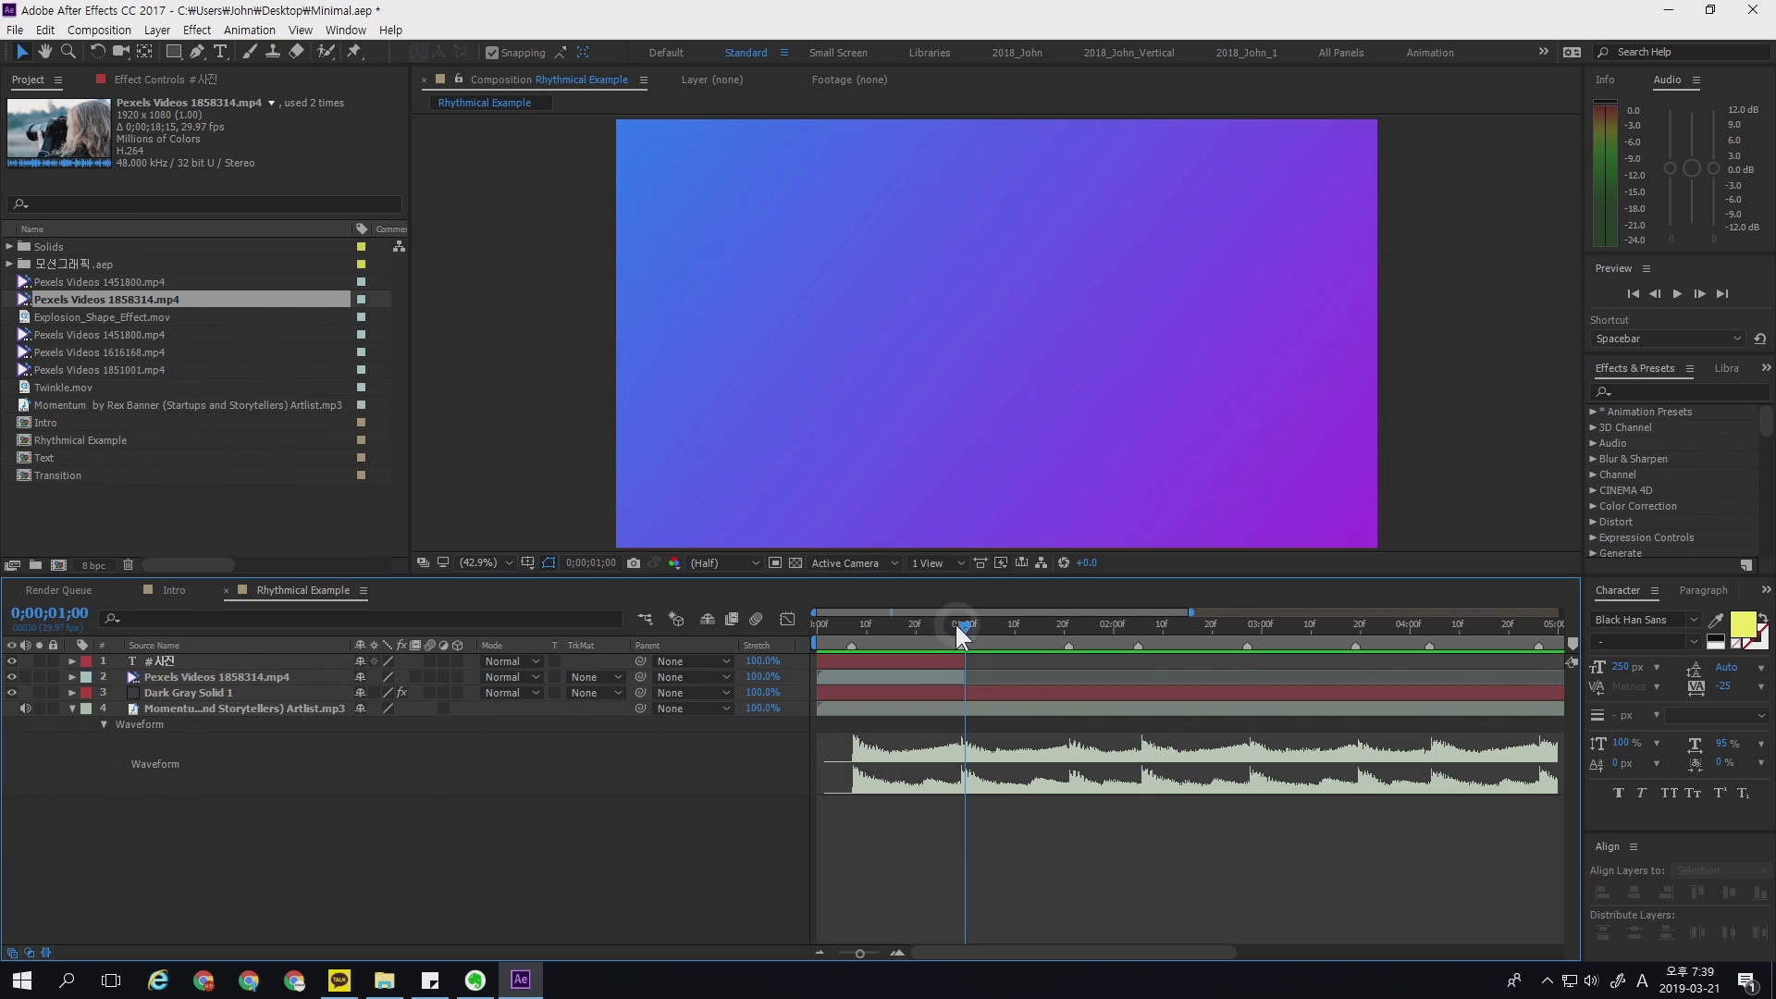
- Add Pexels Videos 1616168.mp4 as the uppermost layer and shift the clip to start at the 1-second mark
left_click_drag(845, 446, 858, 486)
left_click_drag(175, 346, 259, 666)
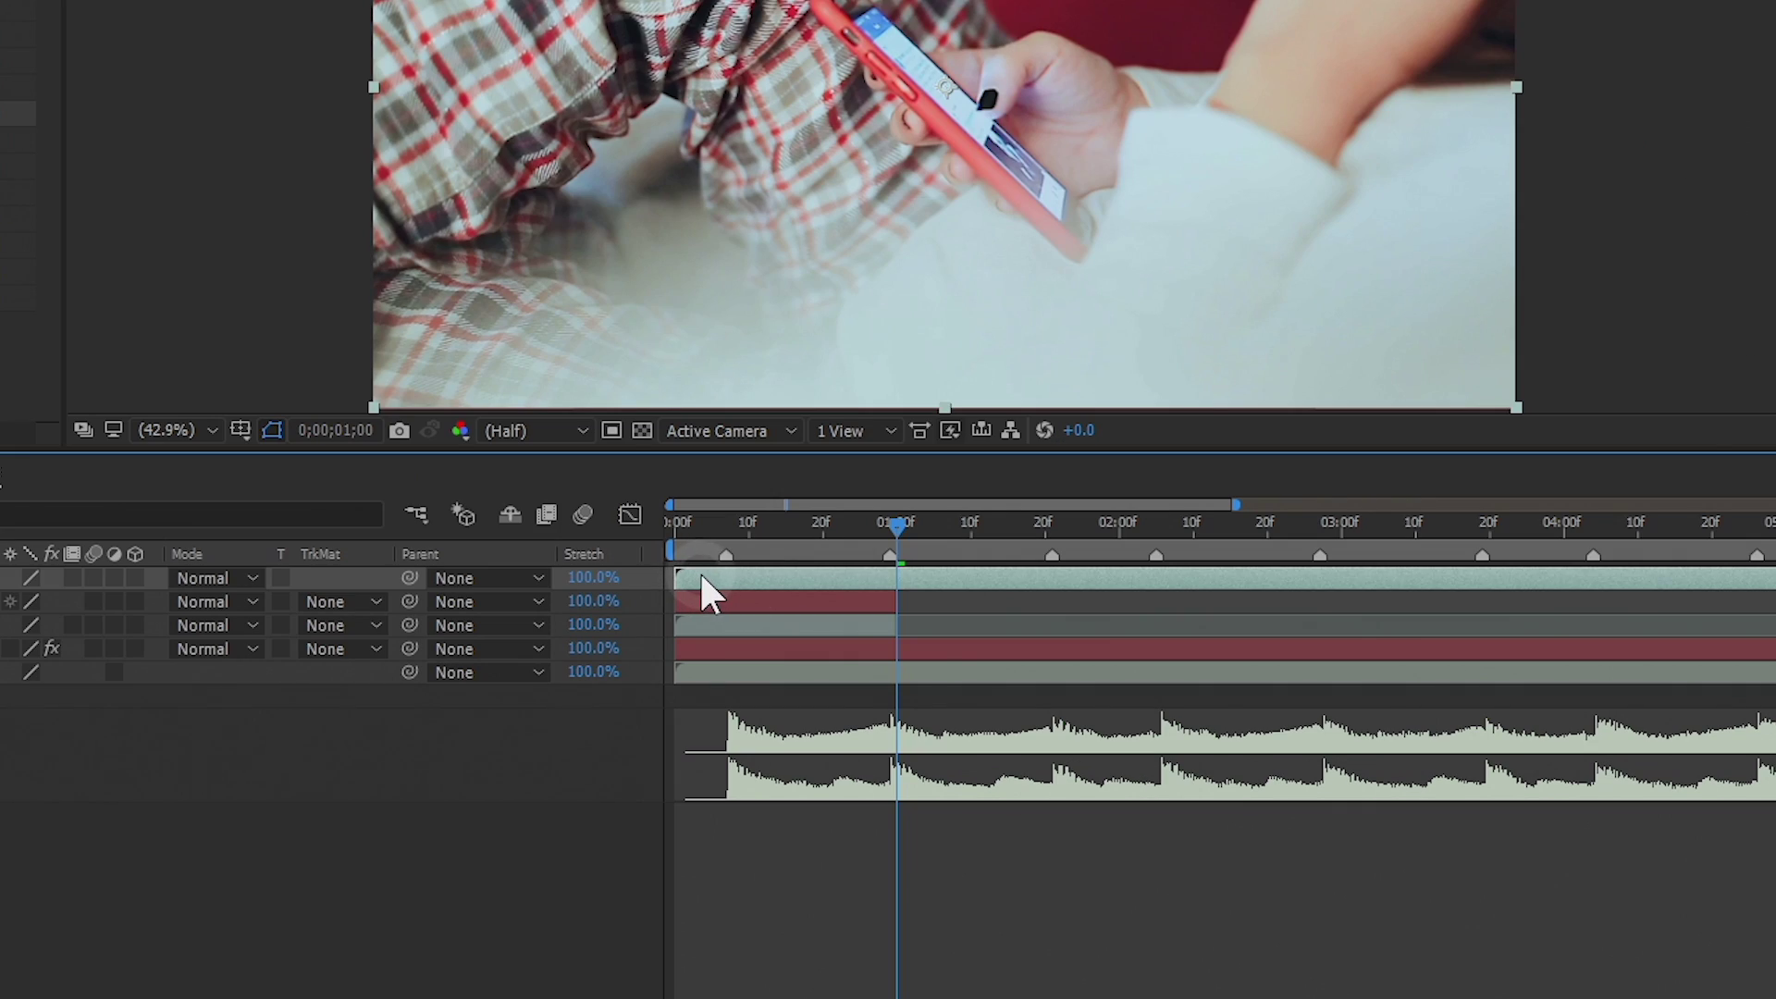
left_click_drag(842, 664, 988, 670)
left_click_drag(927, 571, 895, 525)
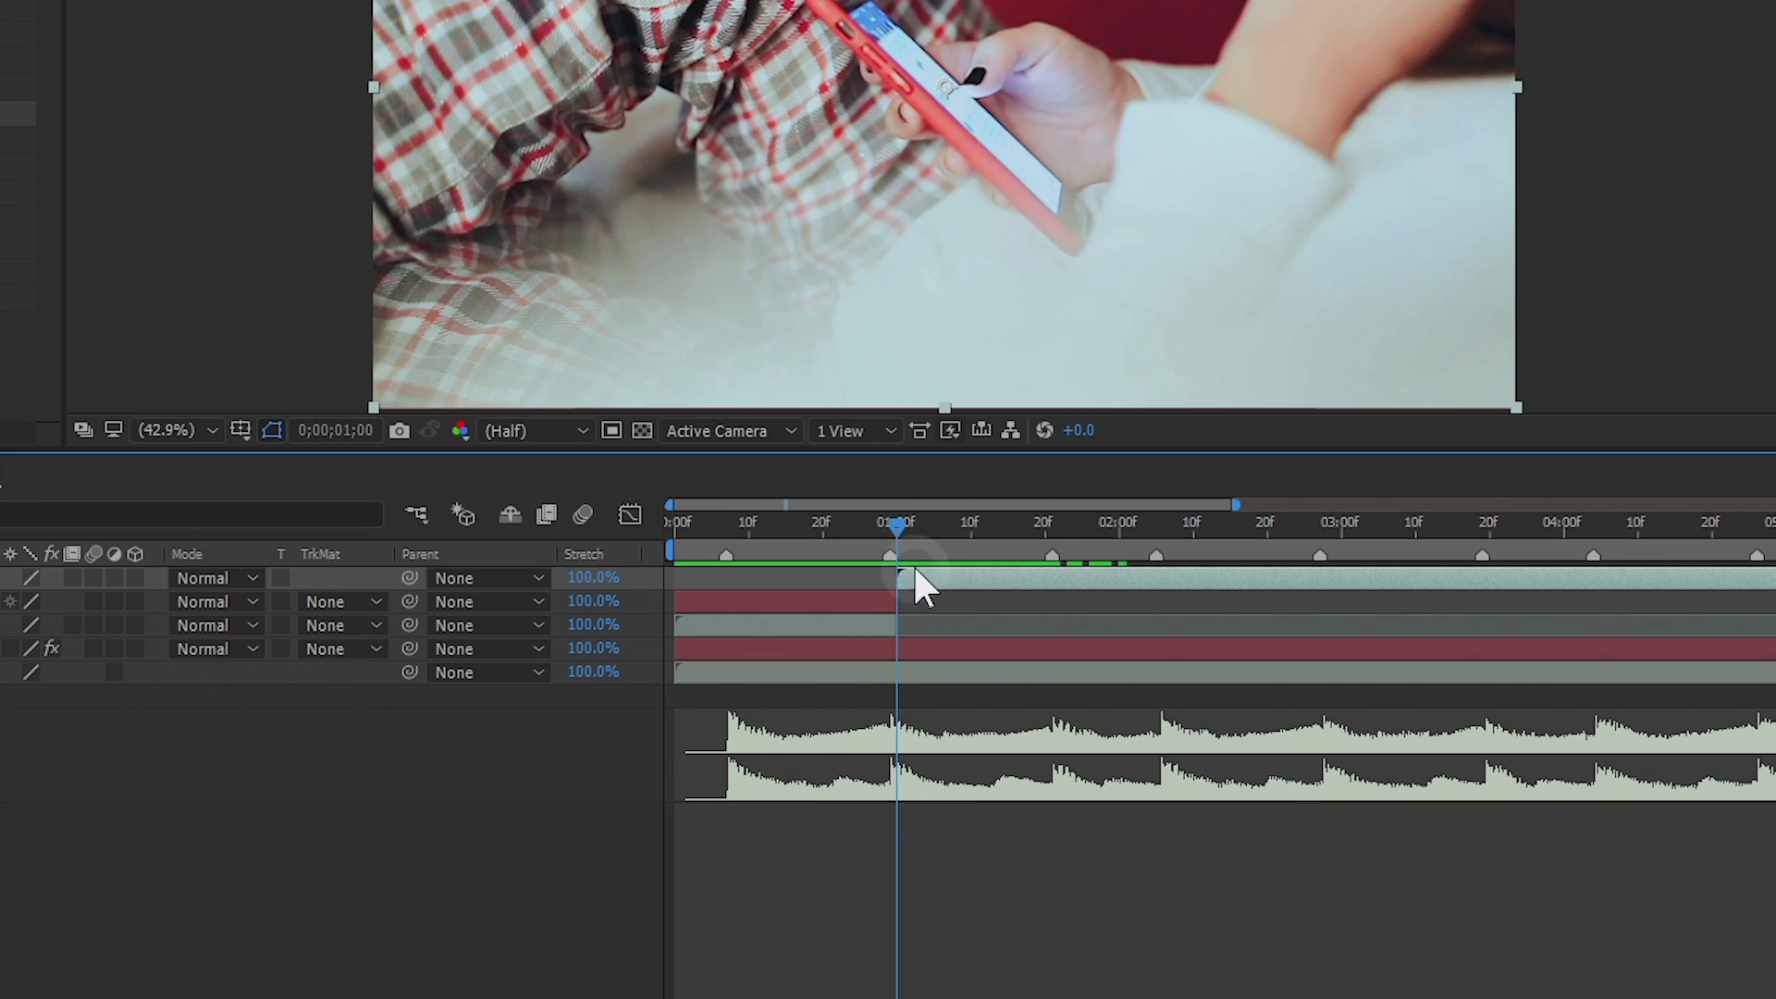
- Align the cut between the first and second clips, including the end of #사진, to the beat marker just before 1 second
left_click(887, 604)
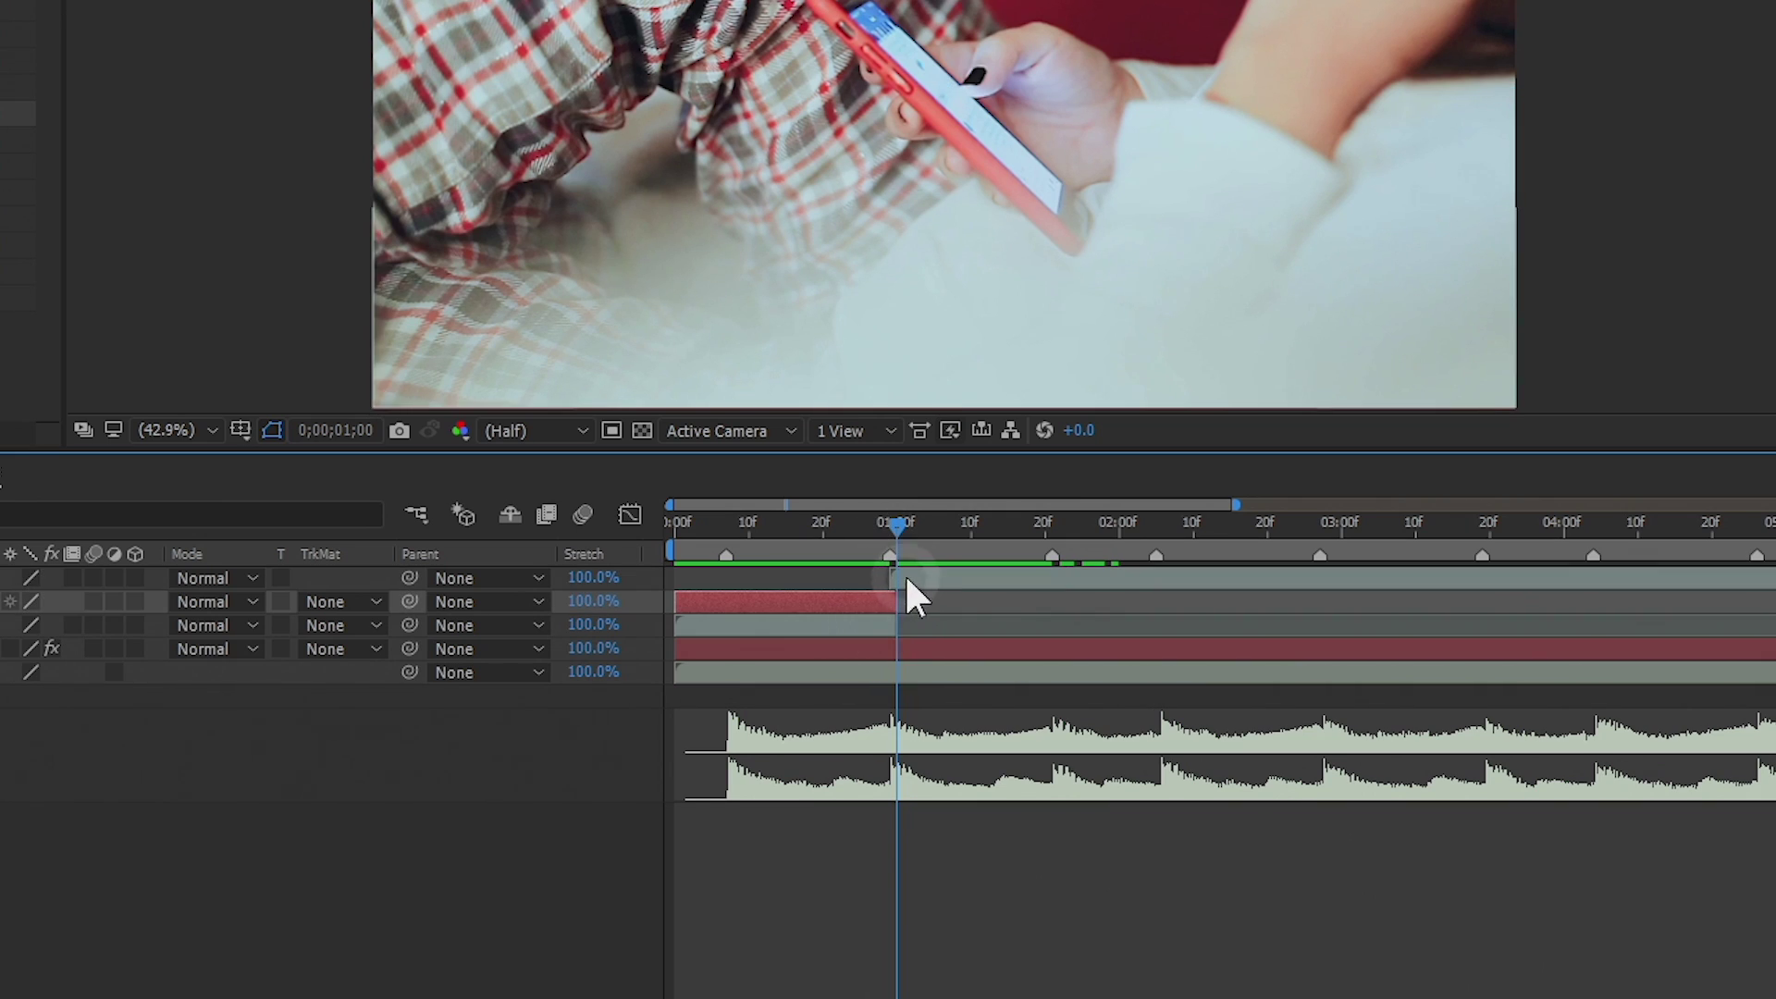
left_click(907, 579)
left_click(877, 606)
left_click(877, 623, "shift")
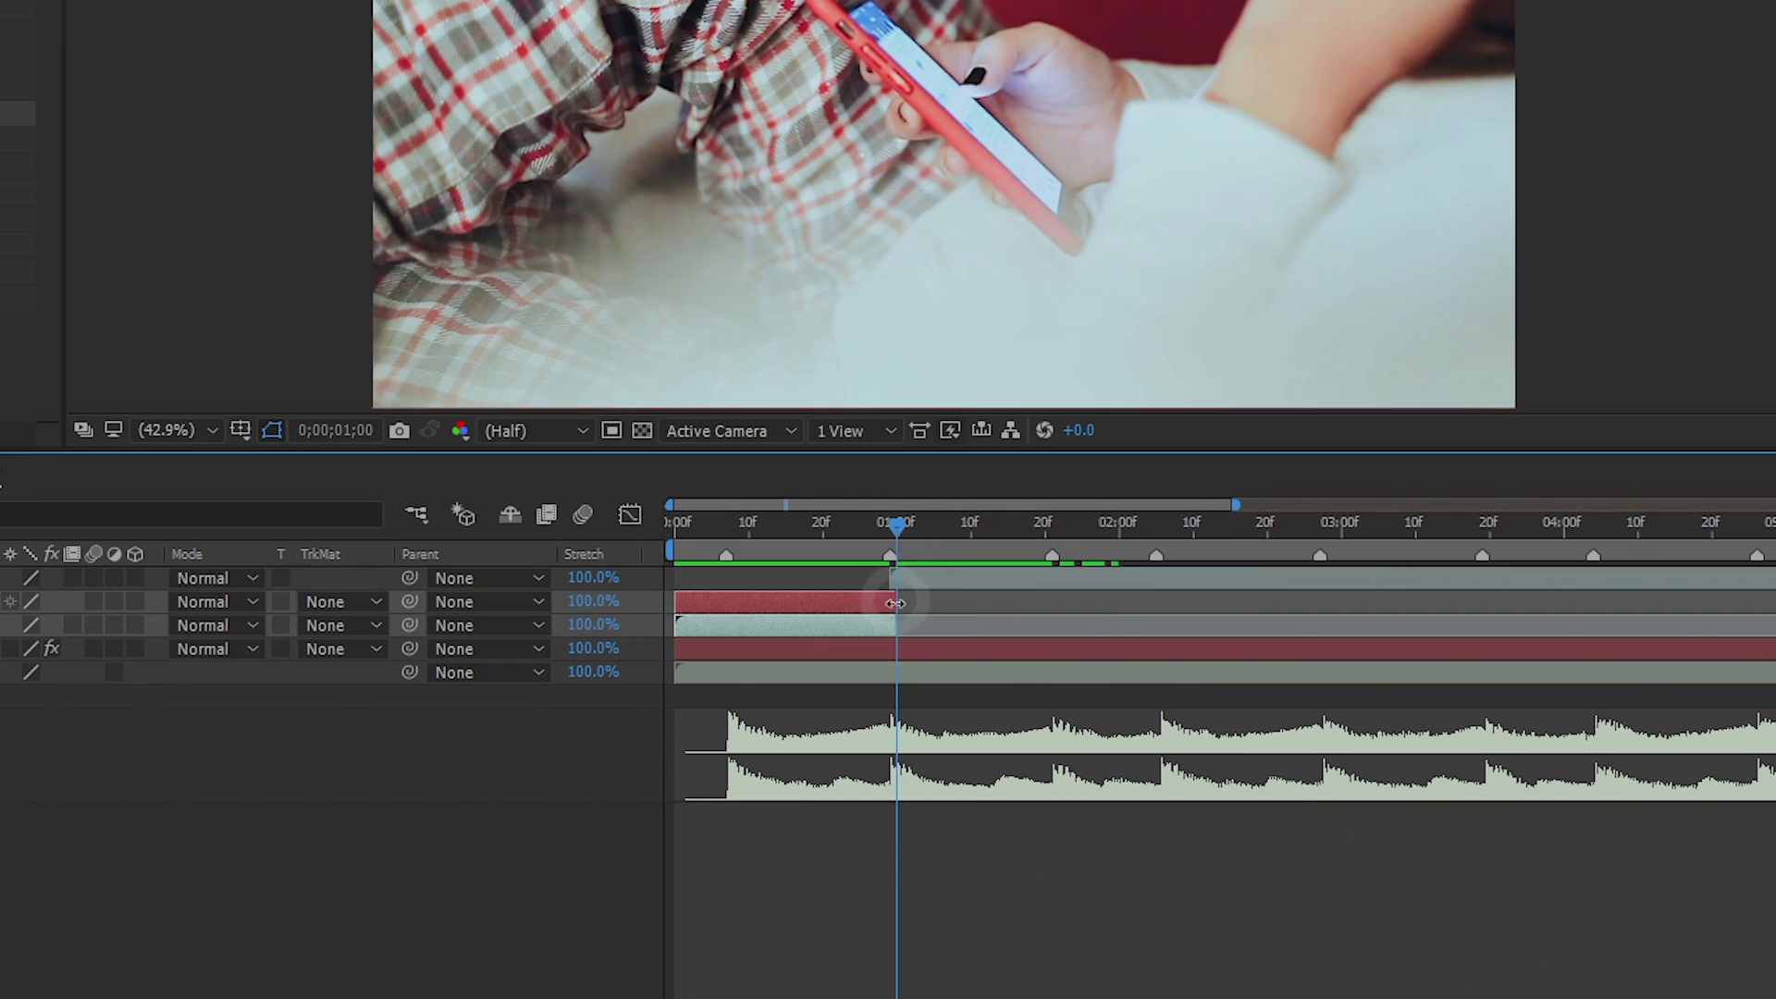
mouse_move(892, 606)
left_mouse_down()
mouse_move(864, 608)
mouse_move(887, 609)
left_mouse_up()
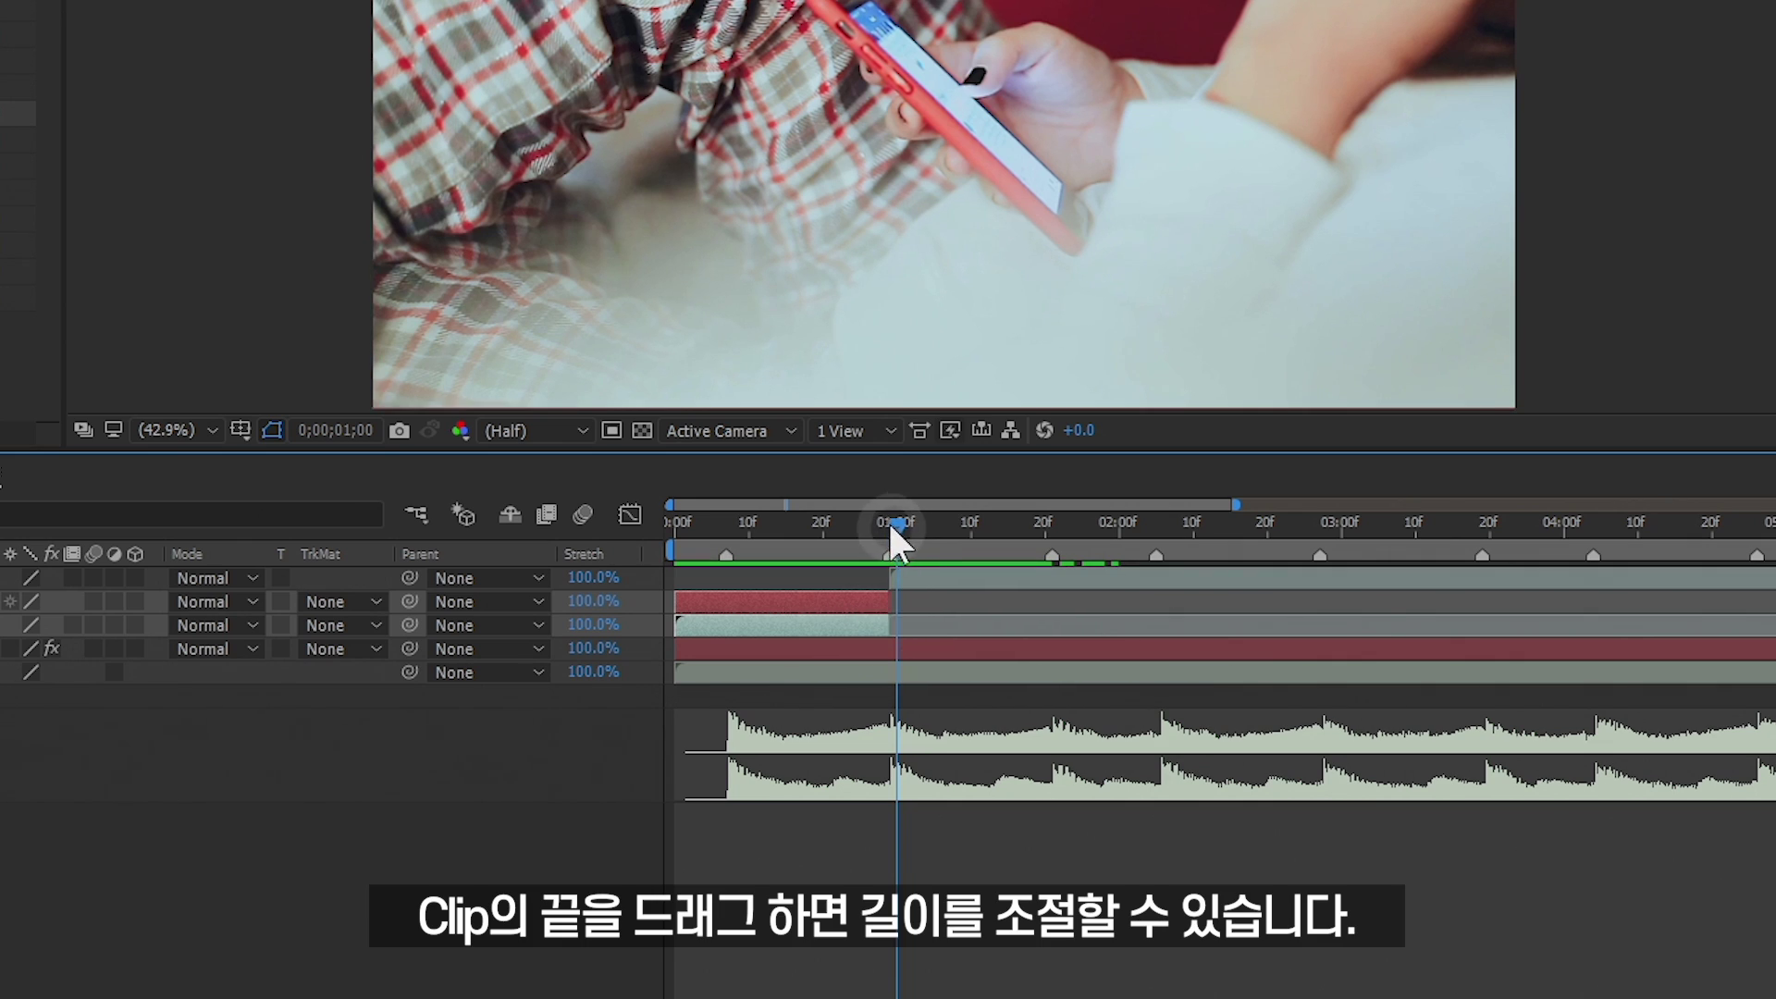
- Duplicate the #사진 layer, place the copy above all other layers and shift it to start at 0;00;01;21
mouse_move(888, 520)
left_mouse_down()
mouse_move(864, 531)
mouse_move(888, 529)
left_mouse_up()
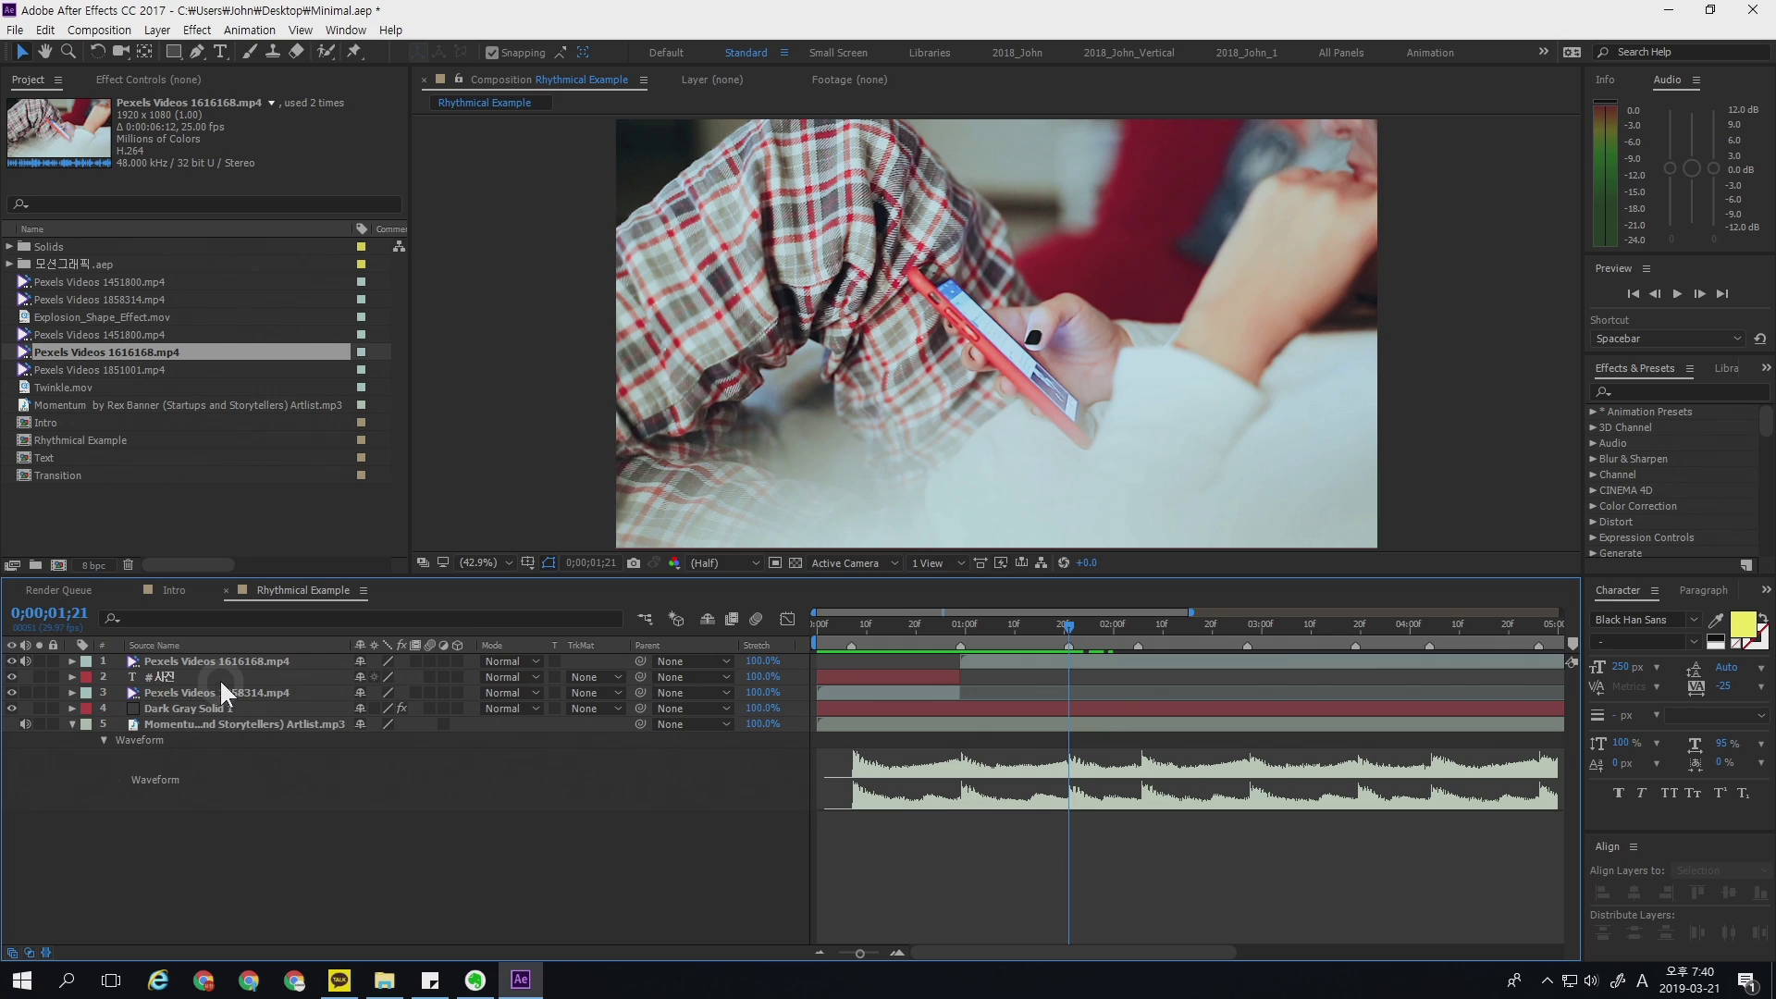
left_click(248, 675)
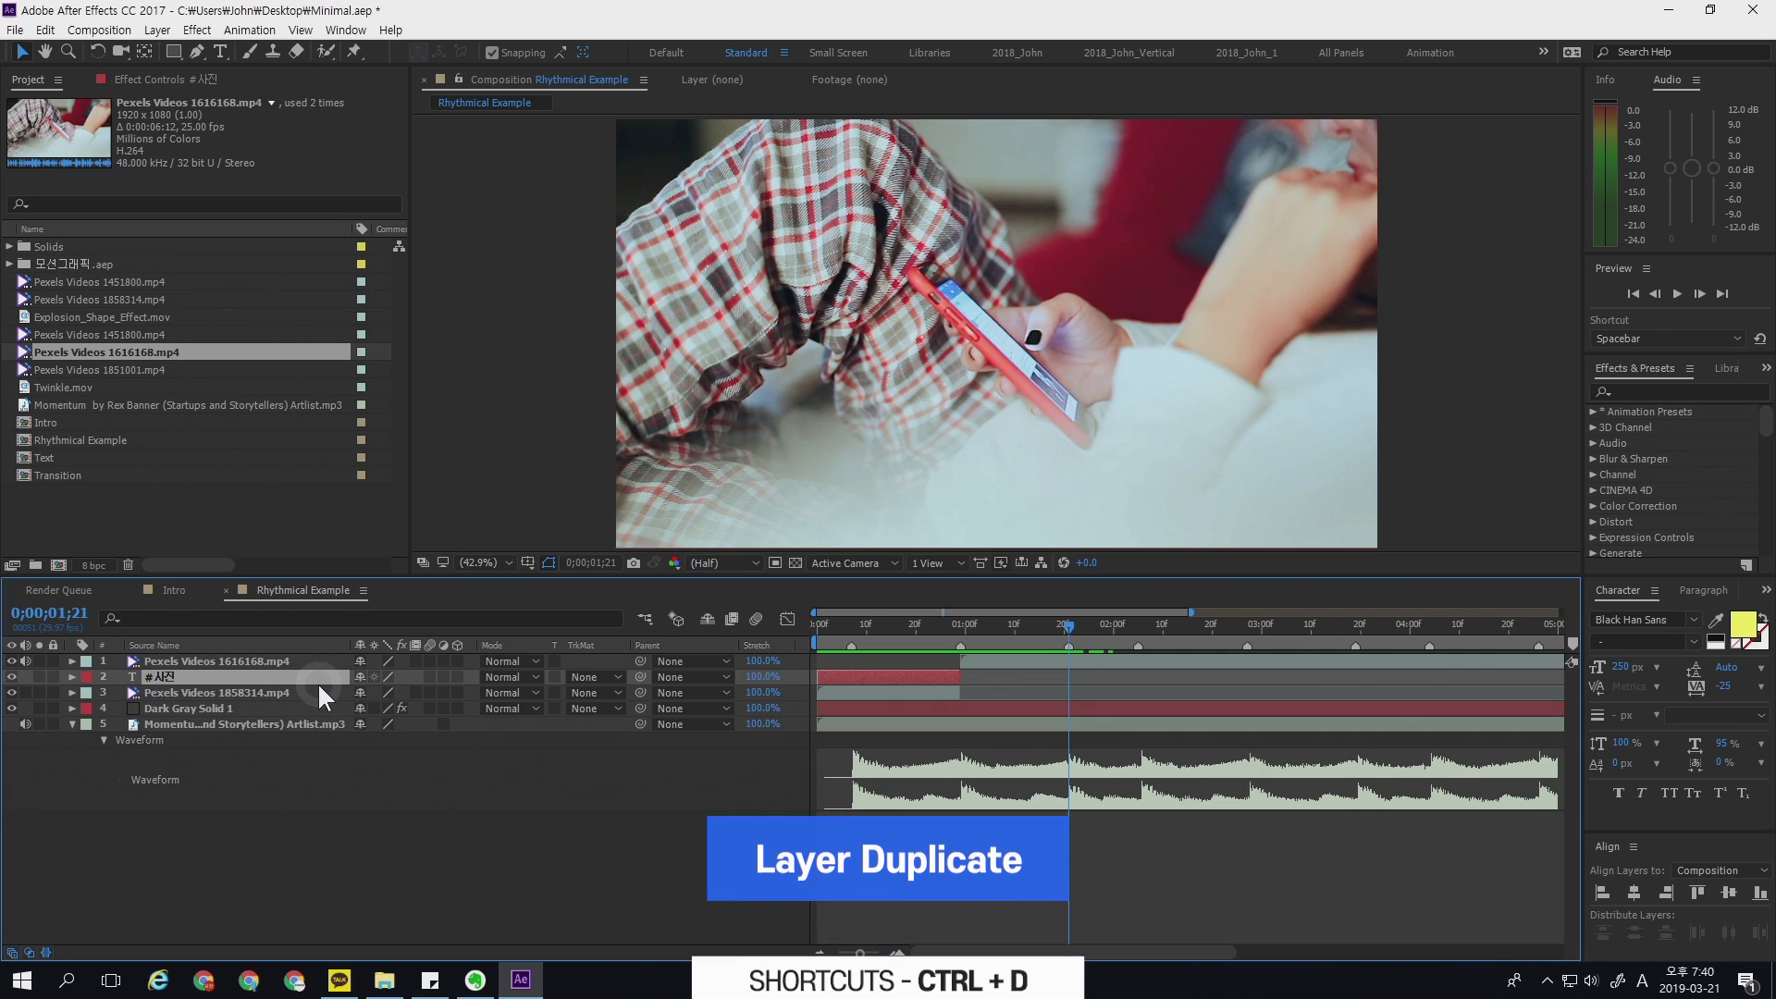
key("ctrl+d")
left_click_drag(314, 679, 314, 654)
left_click_drag(835, 662, 908, 663)
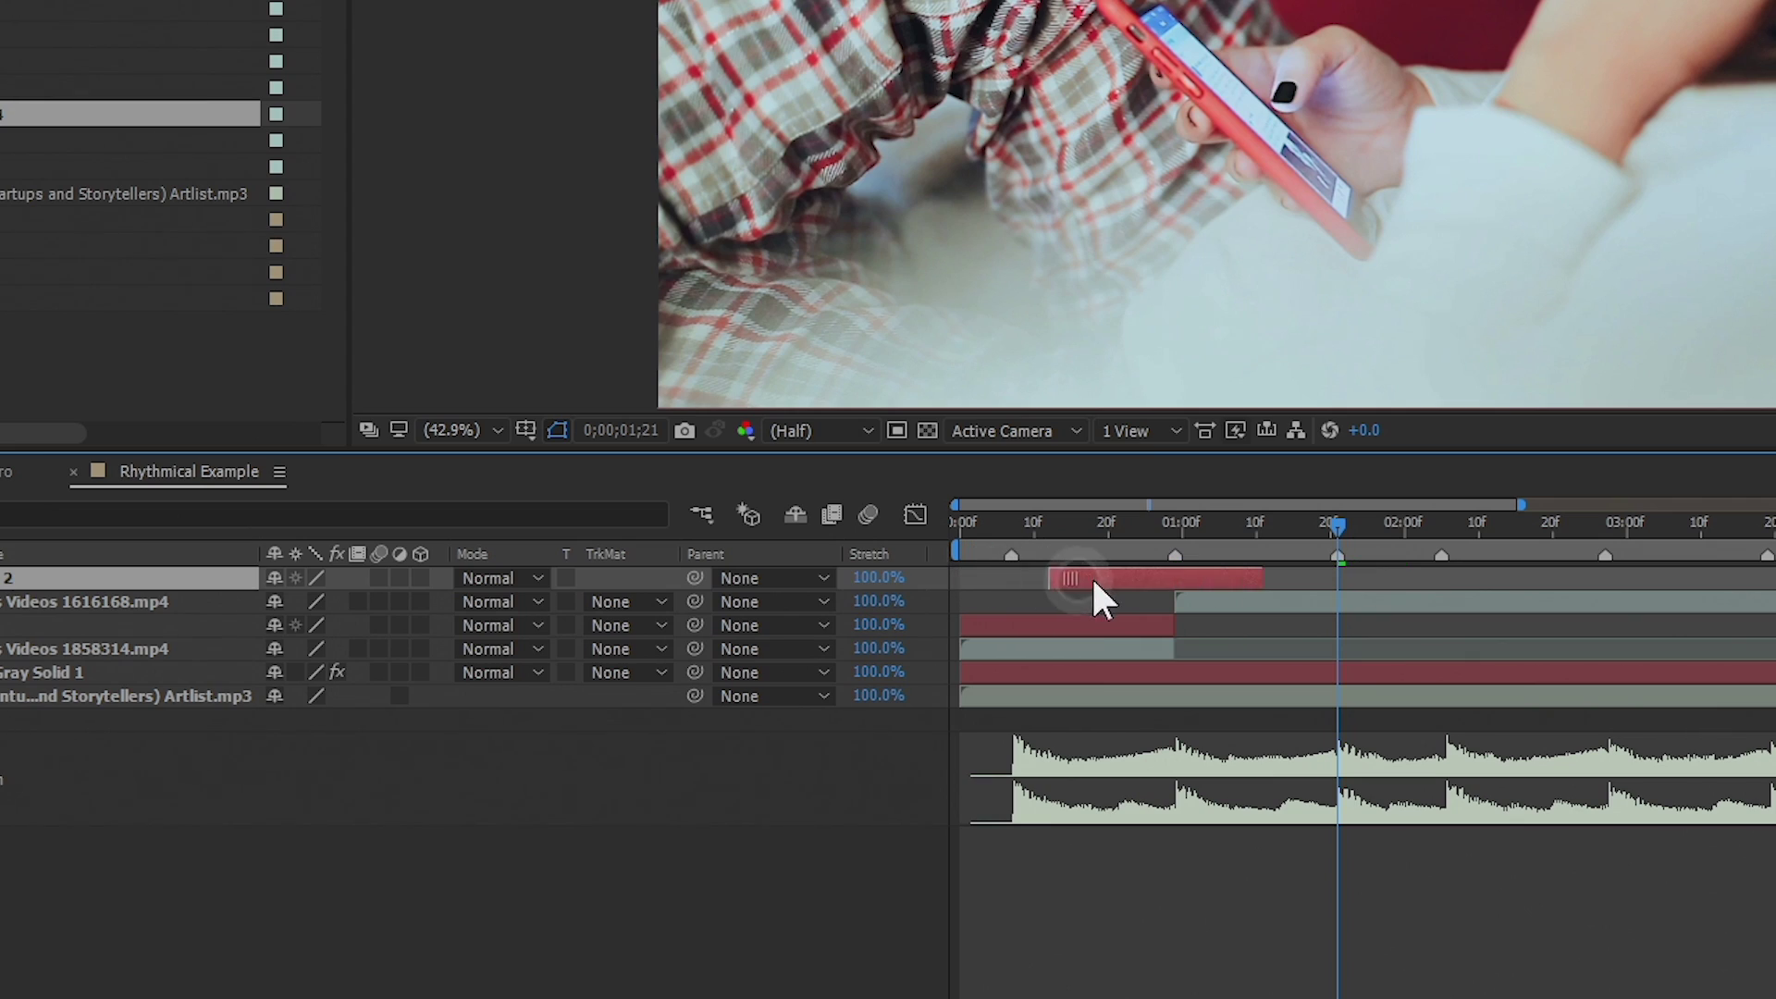
left_click_drag(1095, 600, 1377, 606)
- Shift the beat marker just after 2 seconds onto the waveform peak at 0;00;02;06
left_click_drag(1378, 525, 1442, 525)
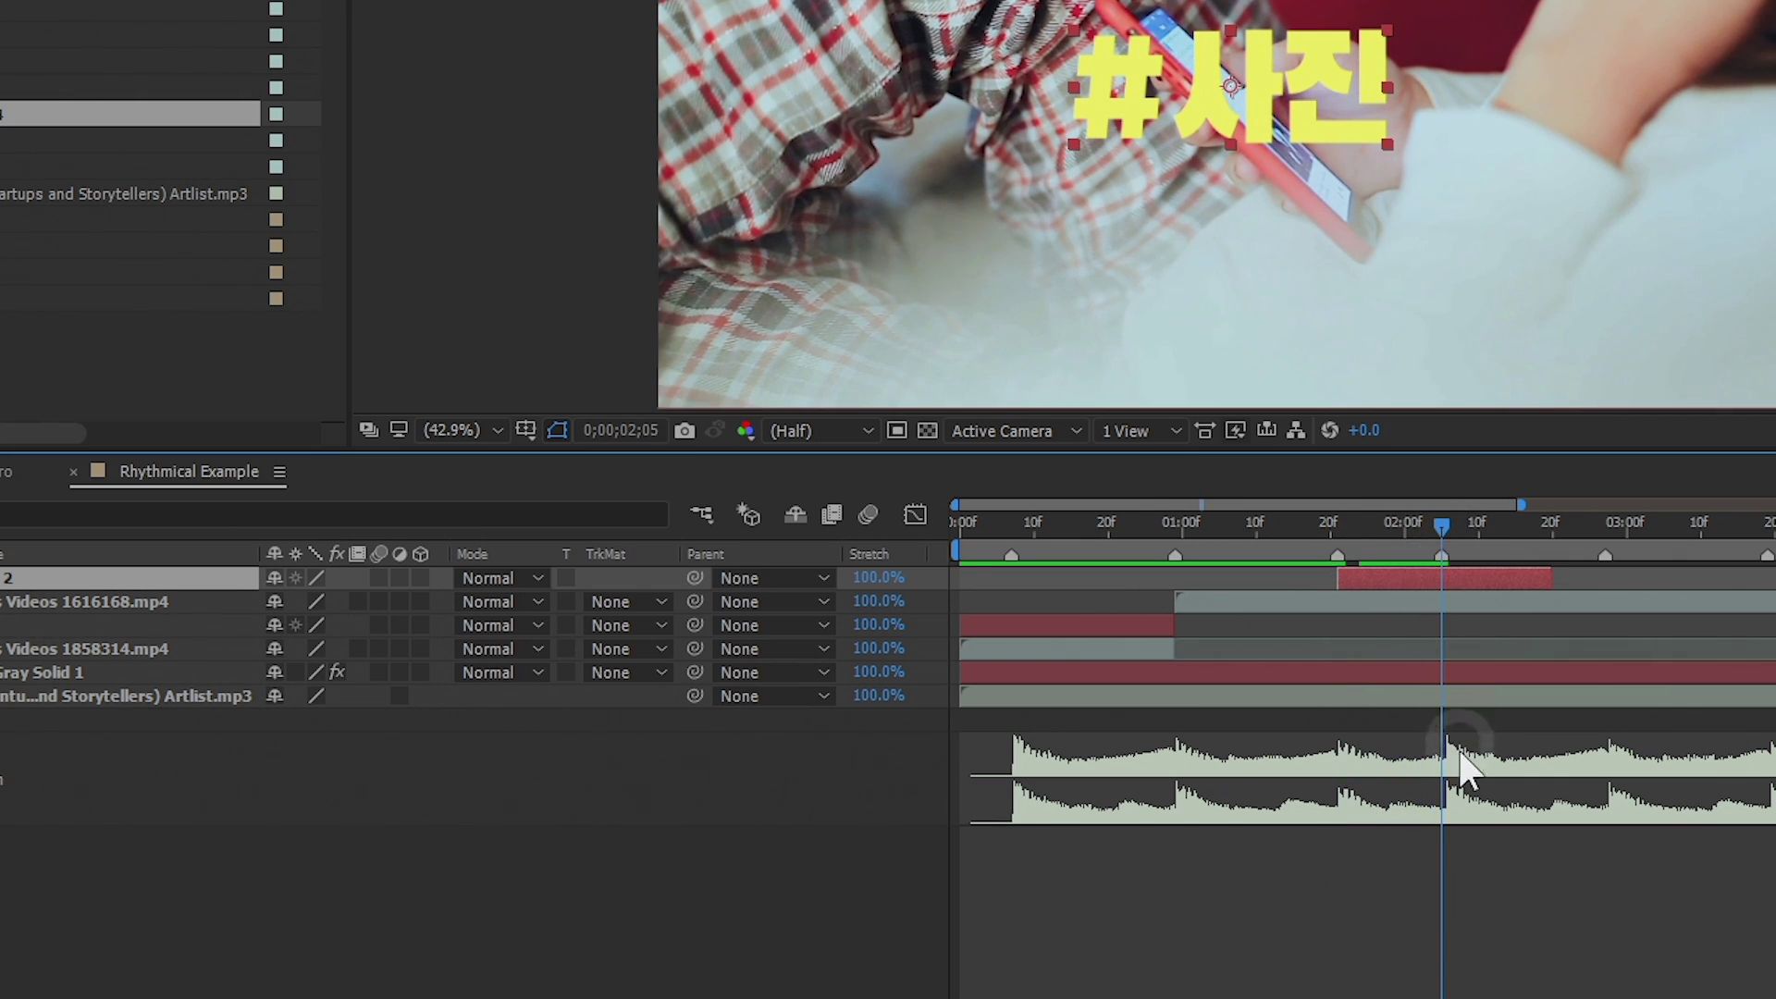
left_click_drag(1440, 558, 1449, 558)
left_click(1445, 520)
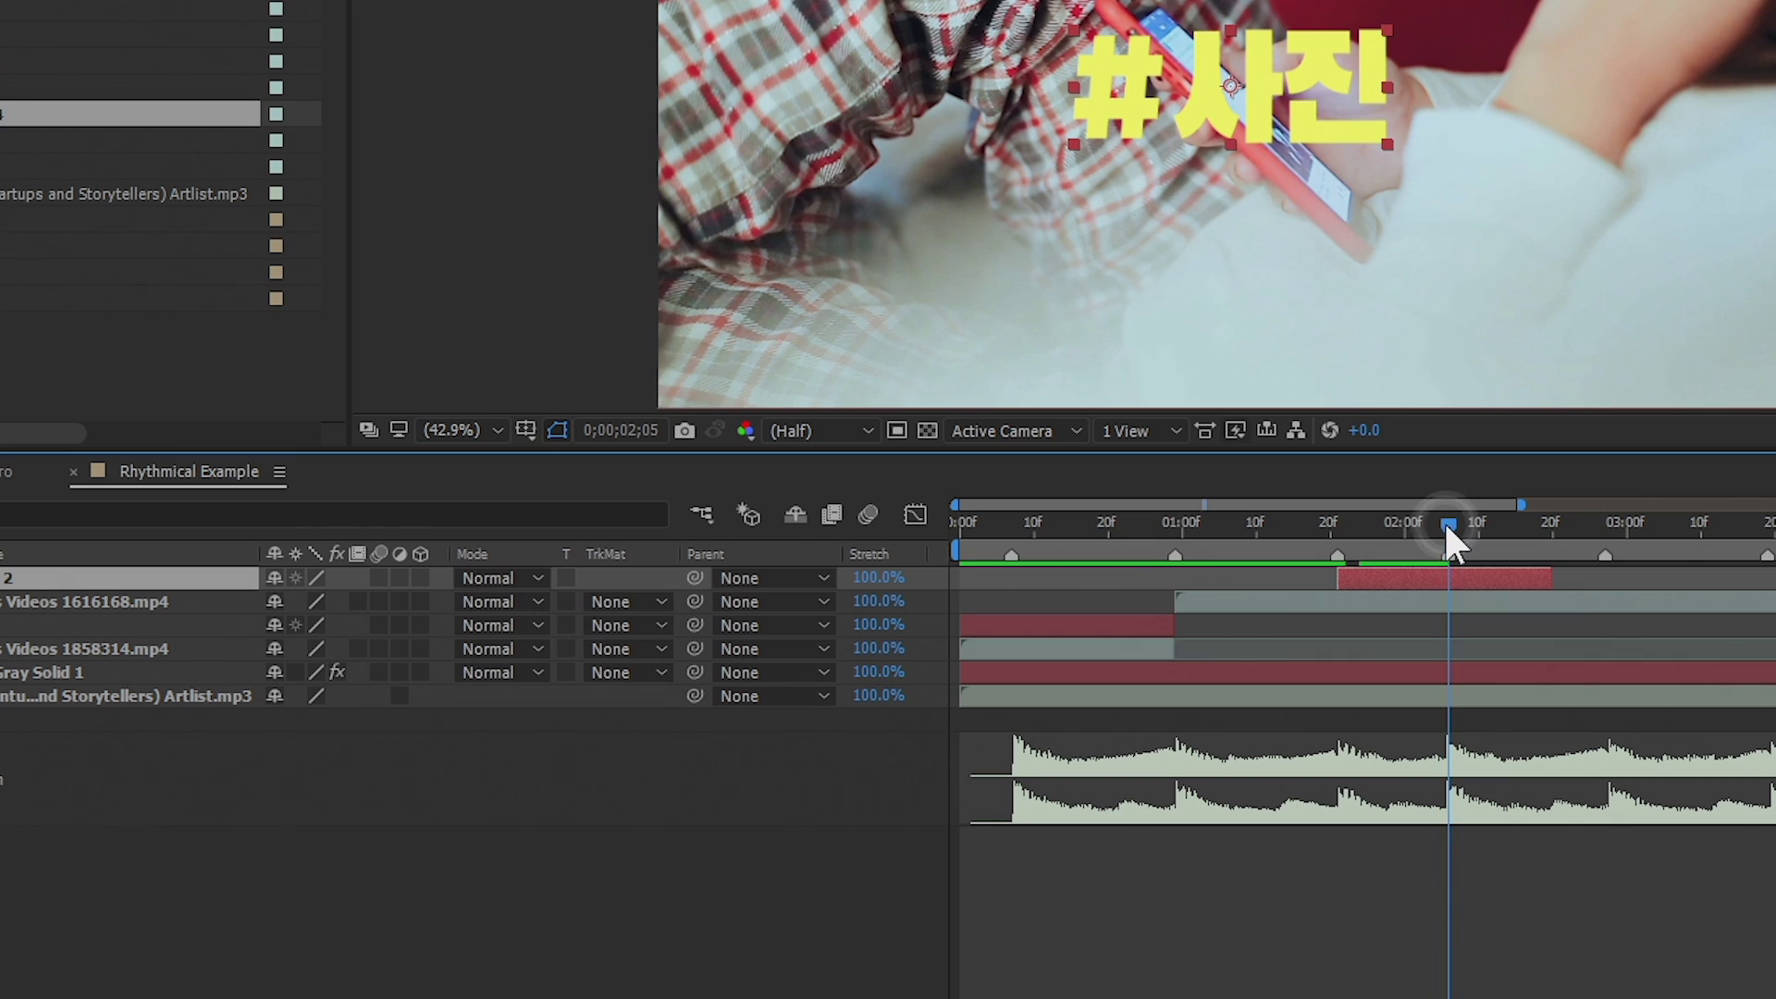
- Split the duplicated text and Pexels Videos 1616168.mp4 at 0;00;02;06 and remove the parts after the cut
left_click(1443, 822)
left_click(1465, 602)
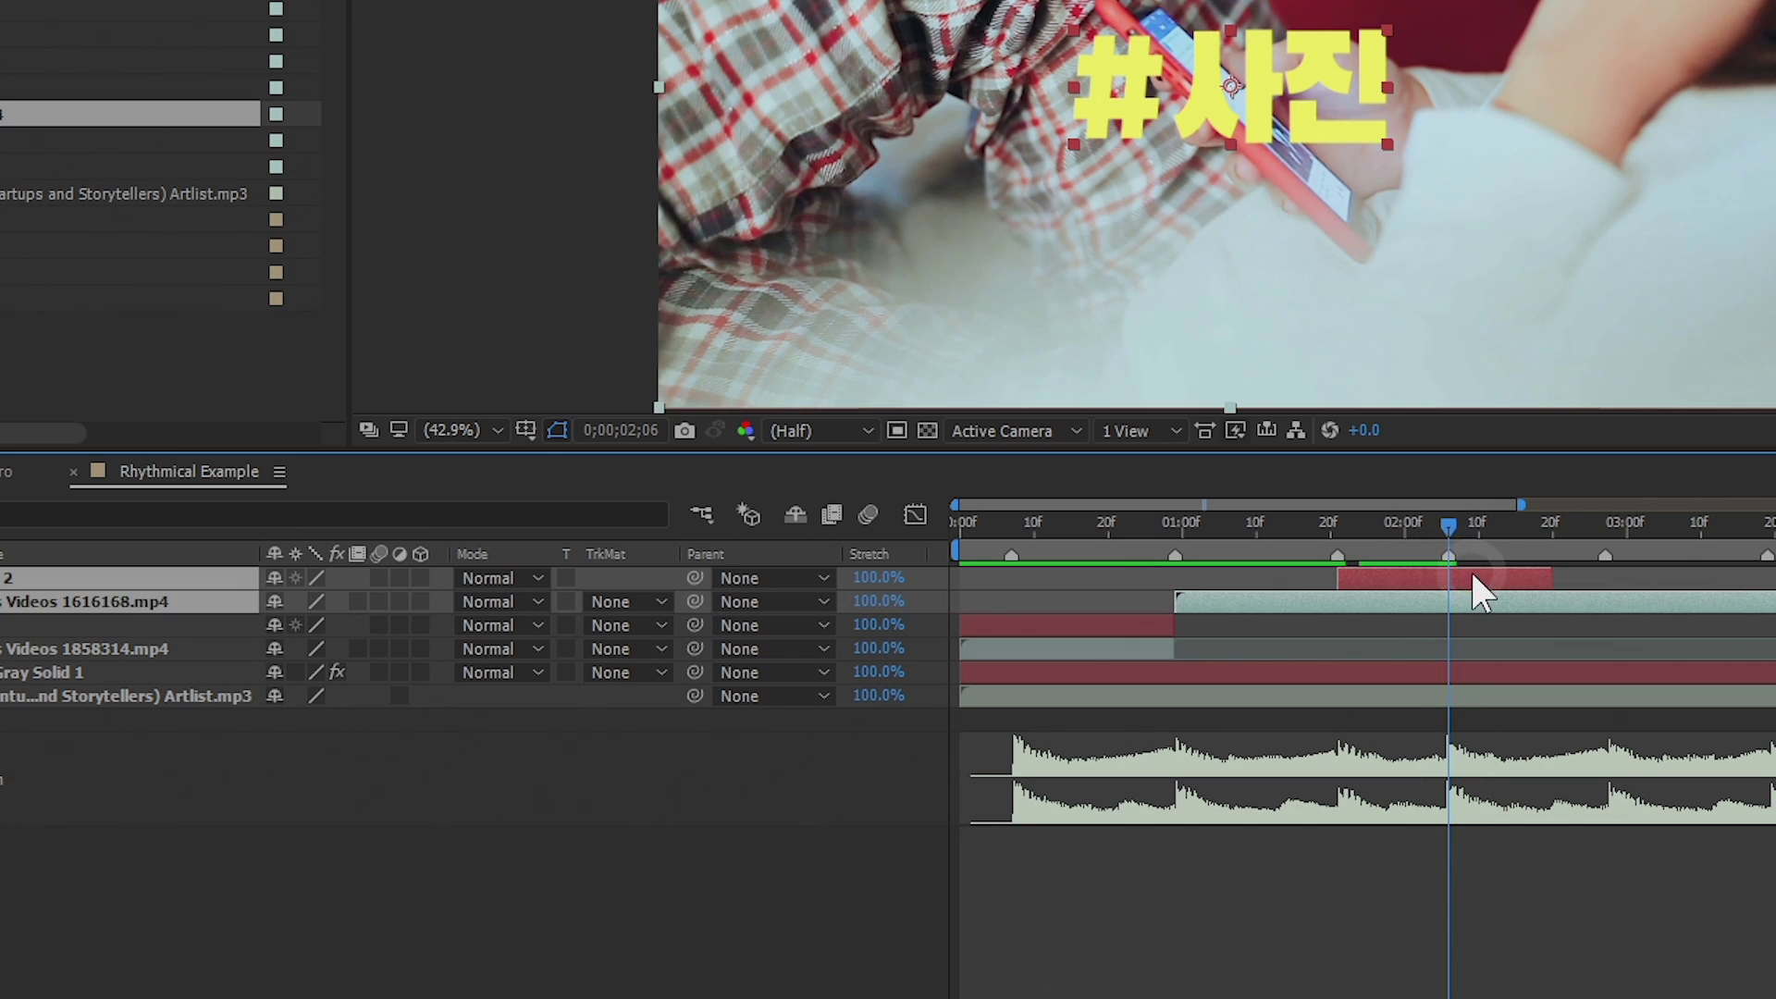
key("ctrl+shift+d")
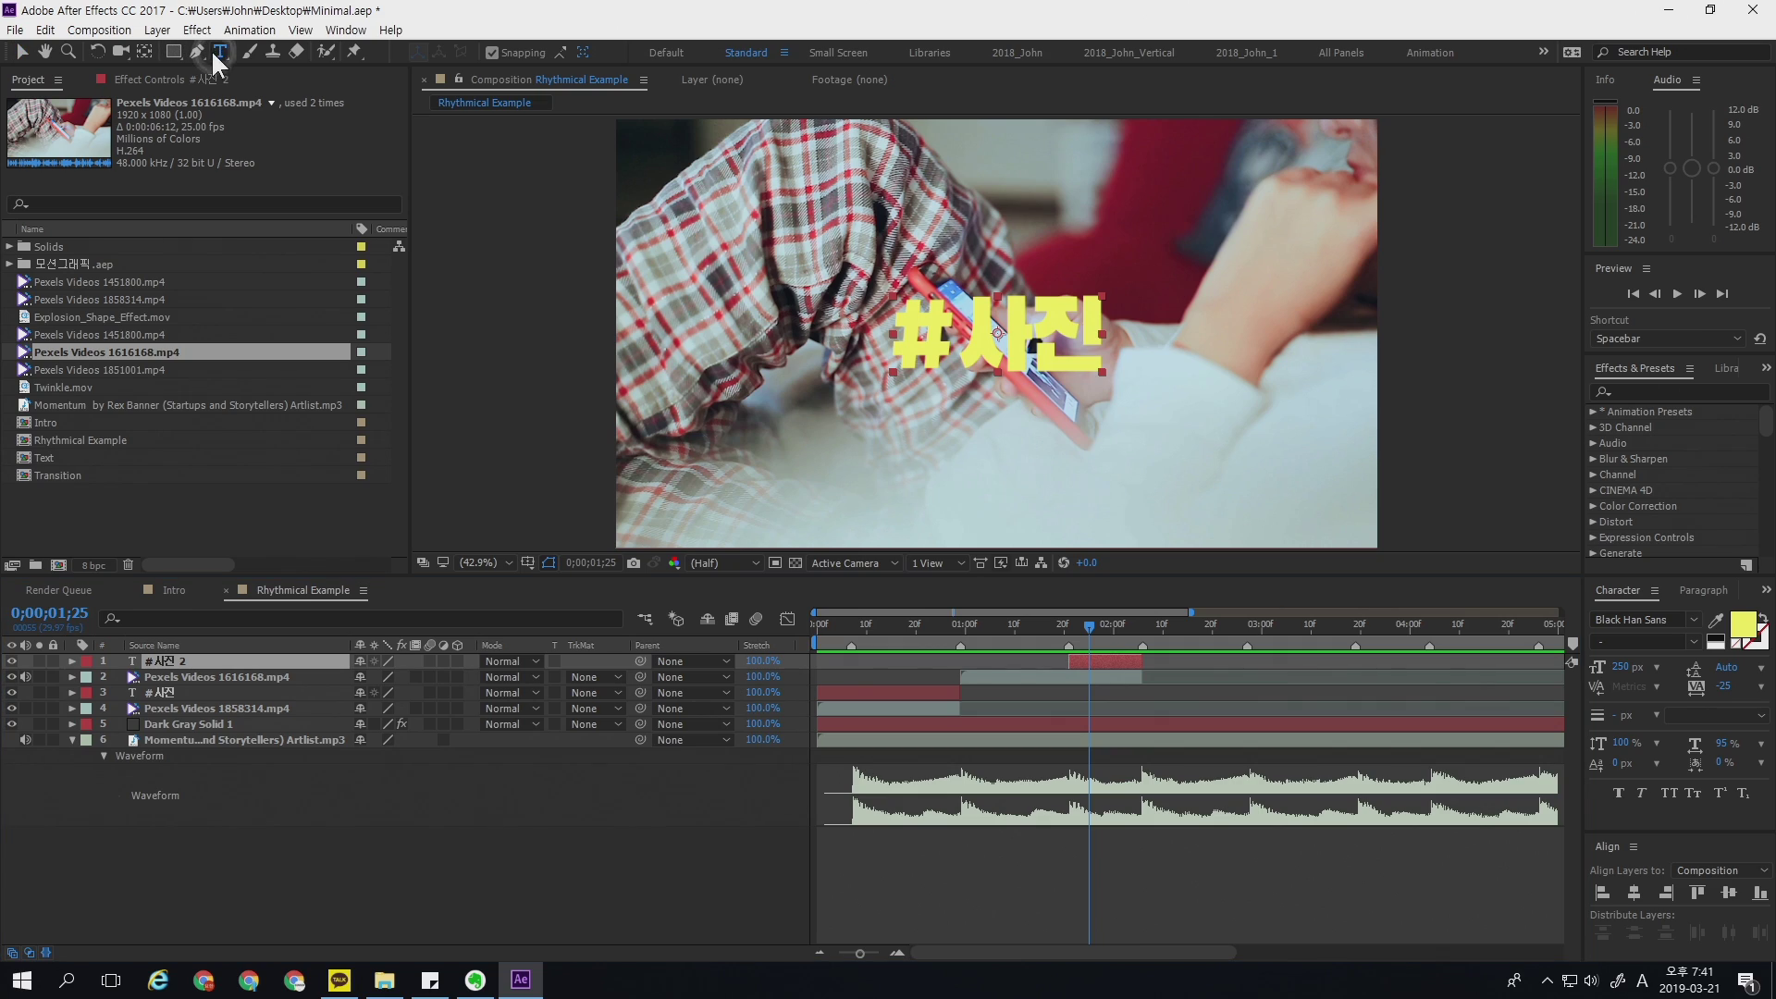
- Change the duplicated text to "일상" and recolour it deep pink
double_click(1038, 335)
type("일상")
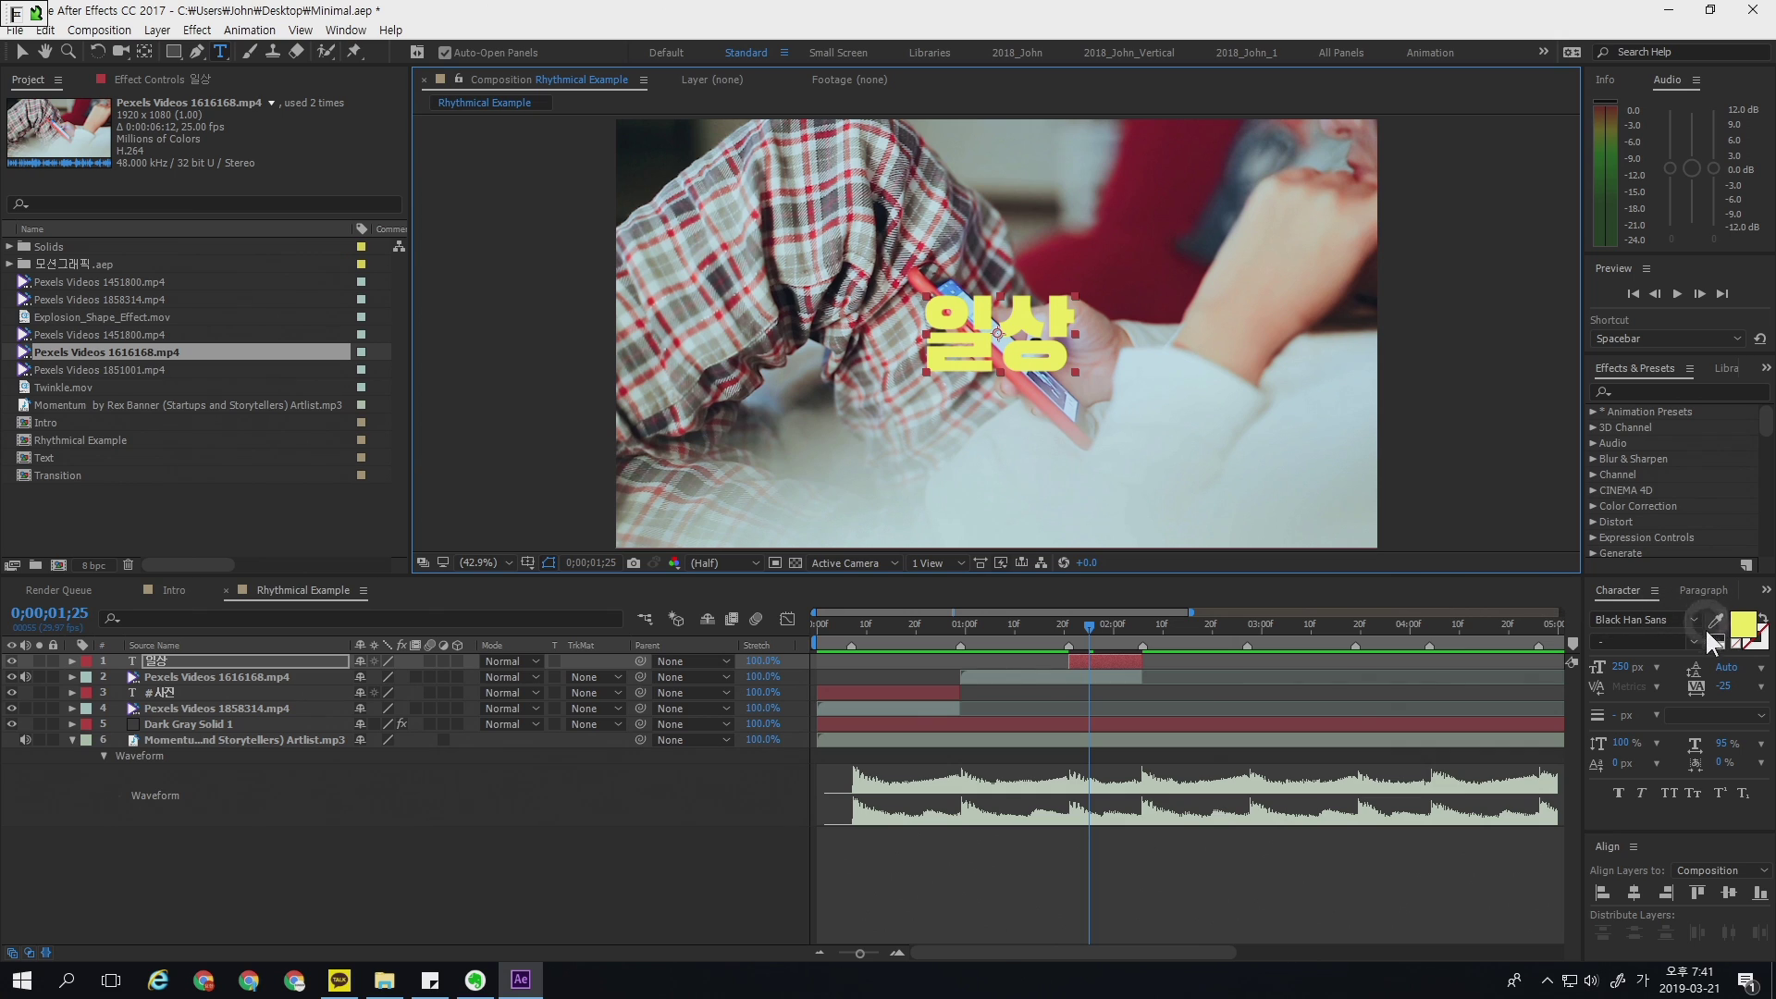
left_click(1739, 630)
mouse_move(1469, 381)
left_mouse_down()
mouse_move(1490, 383)
mouse_move(1460, 364)
mouse_move(1485, 359)
mouse_move(1489, 384)
left_mouse_up()
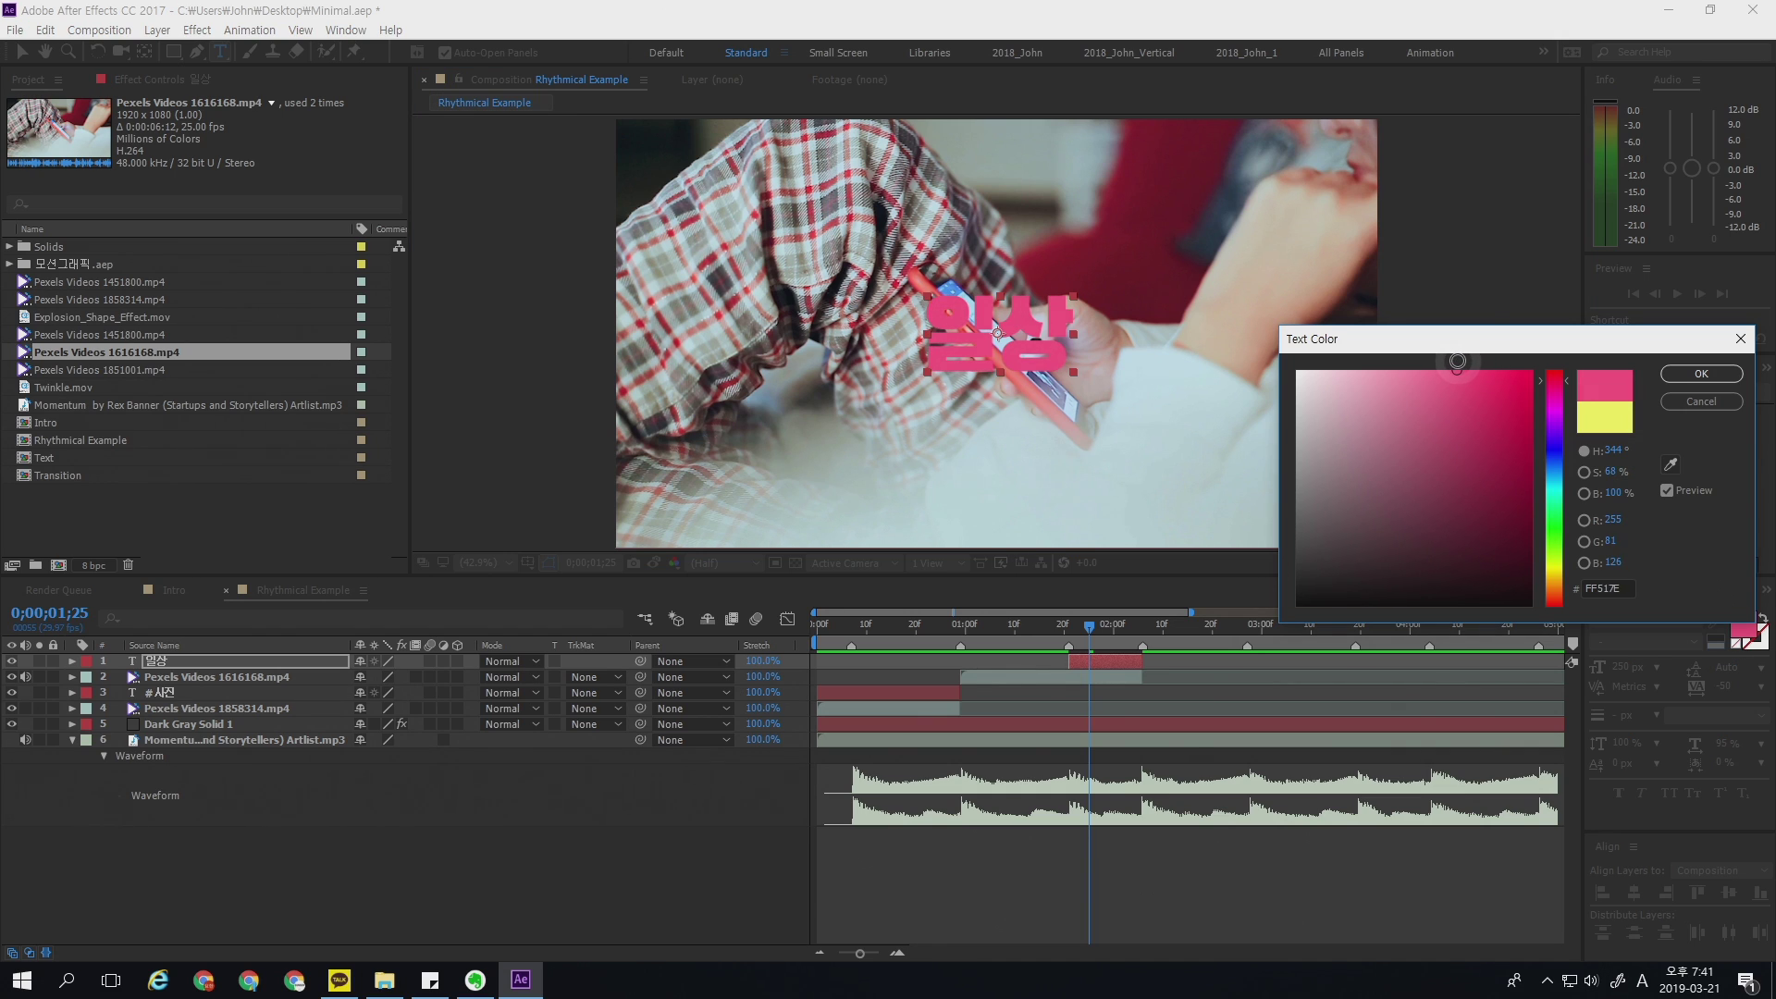
key("Return")
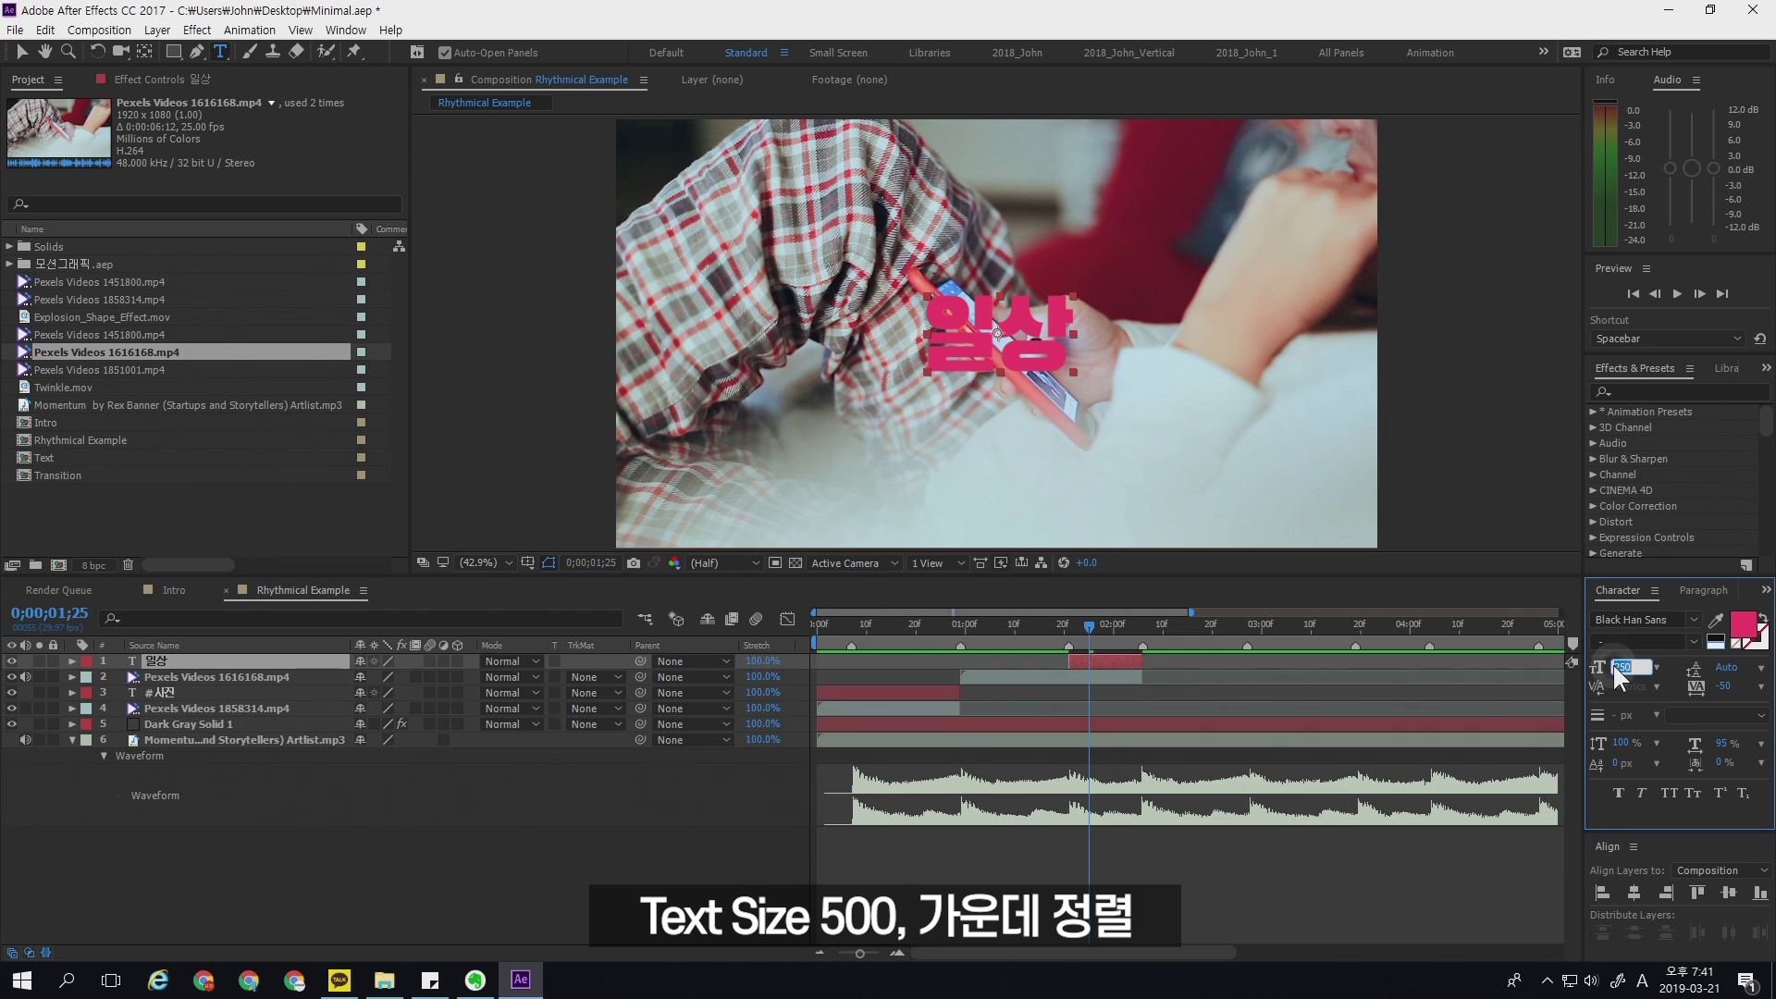
- Set the 일상 text size to 500 px and centre it in the composition
left_click(1619, 666)
type("500")
key("Return")
key("v")
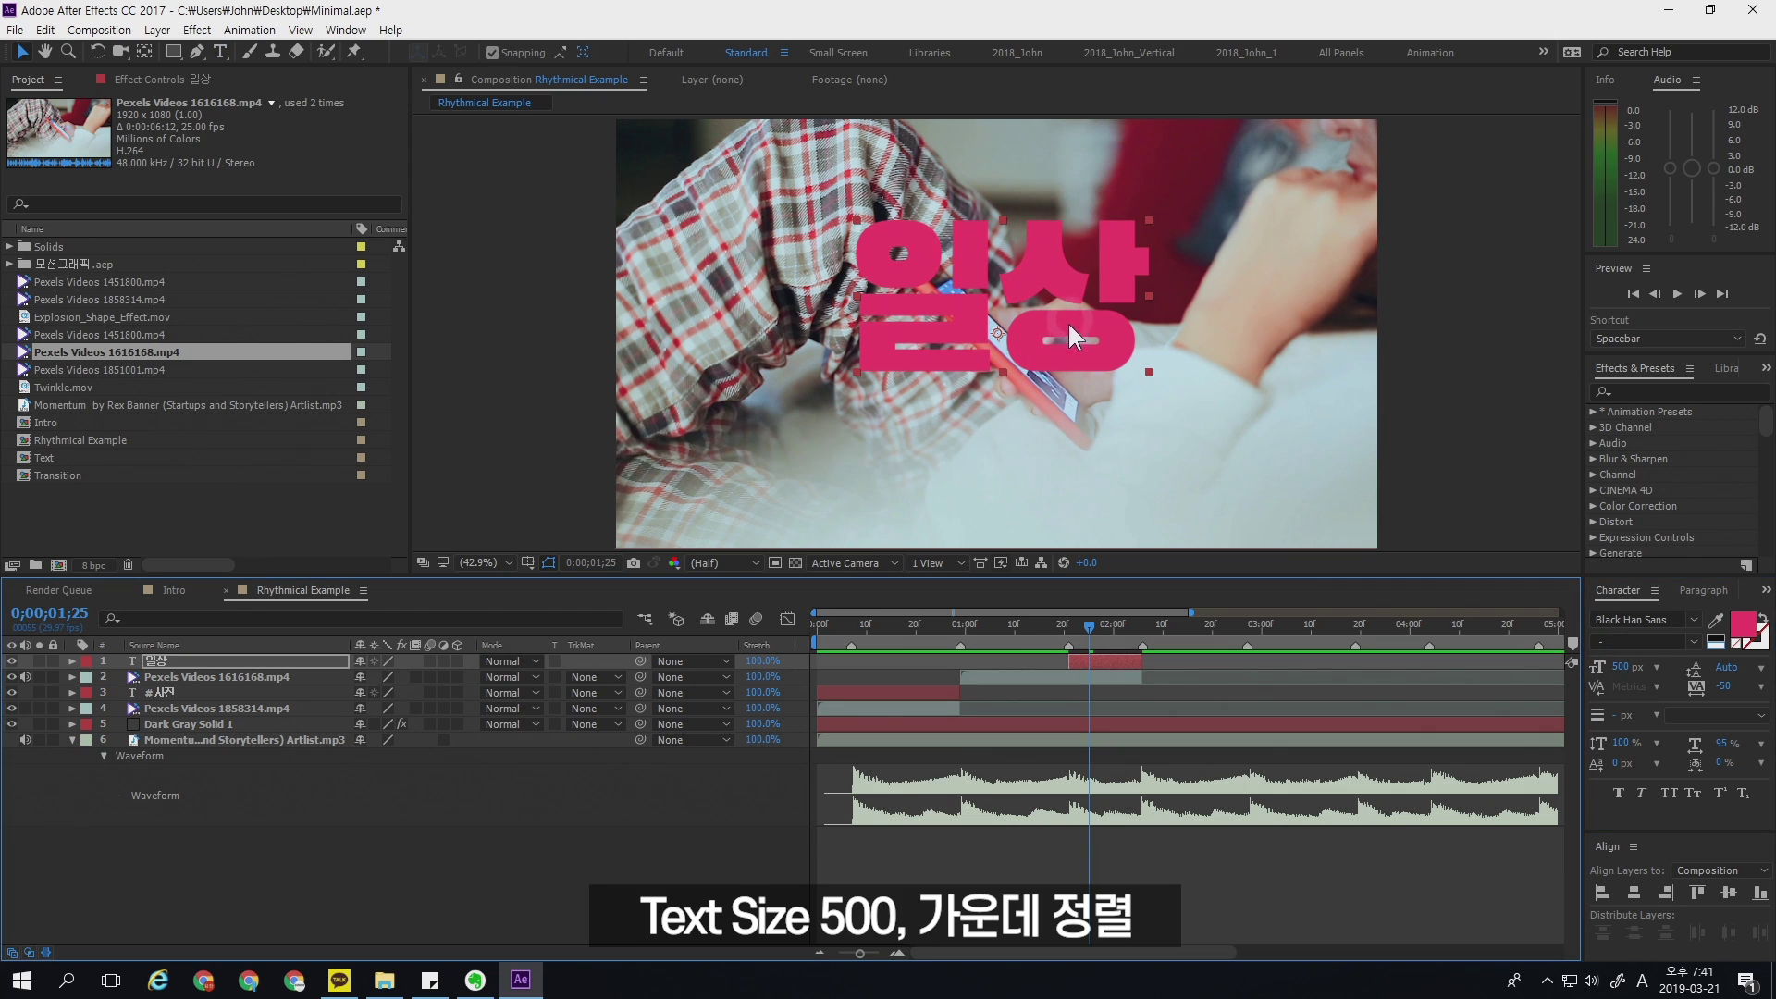
left_click(1726, 892)
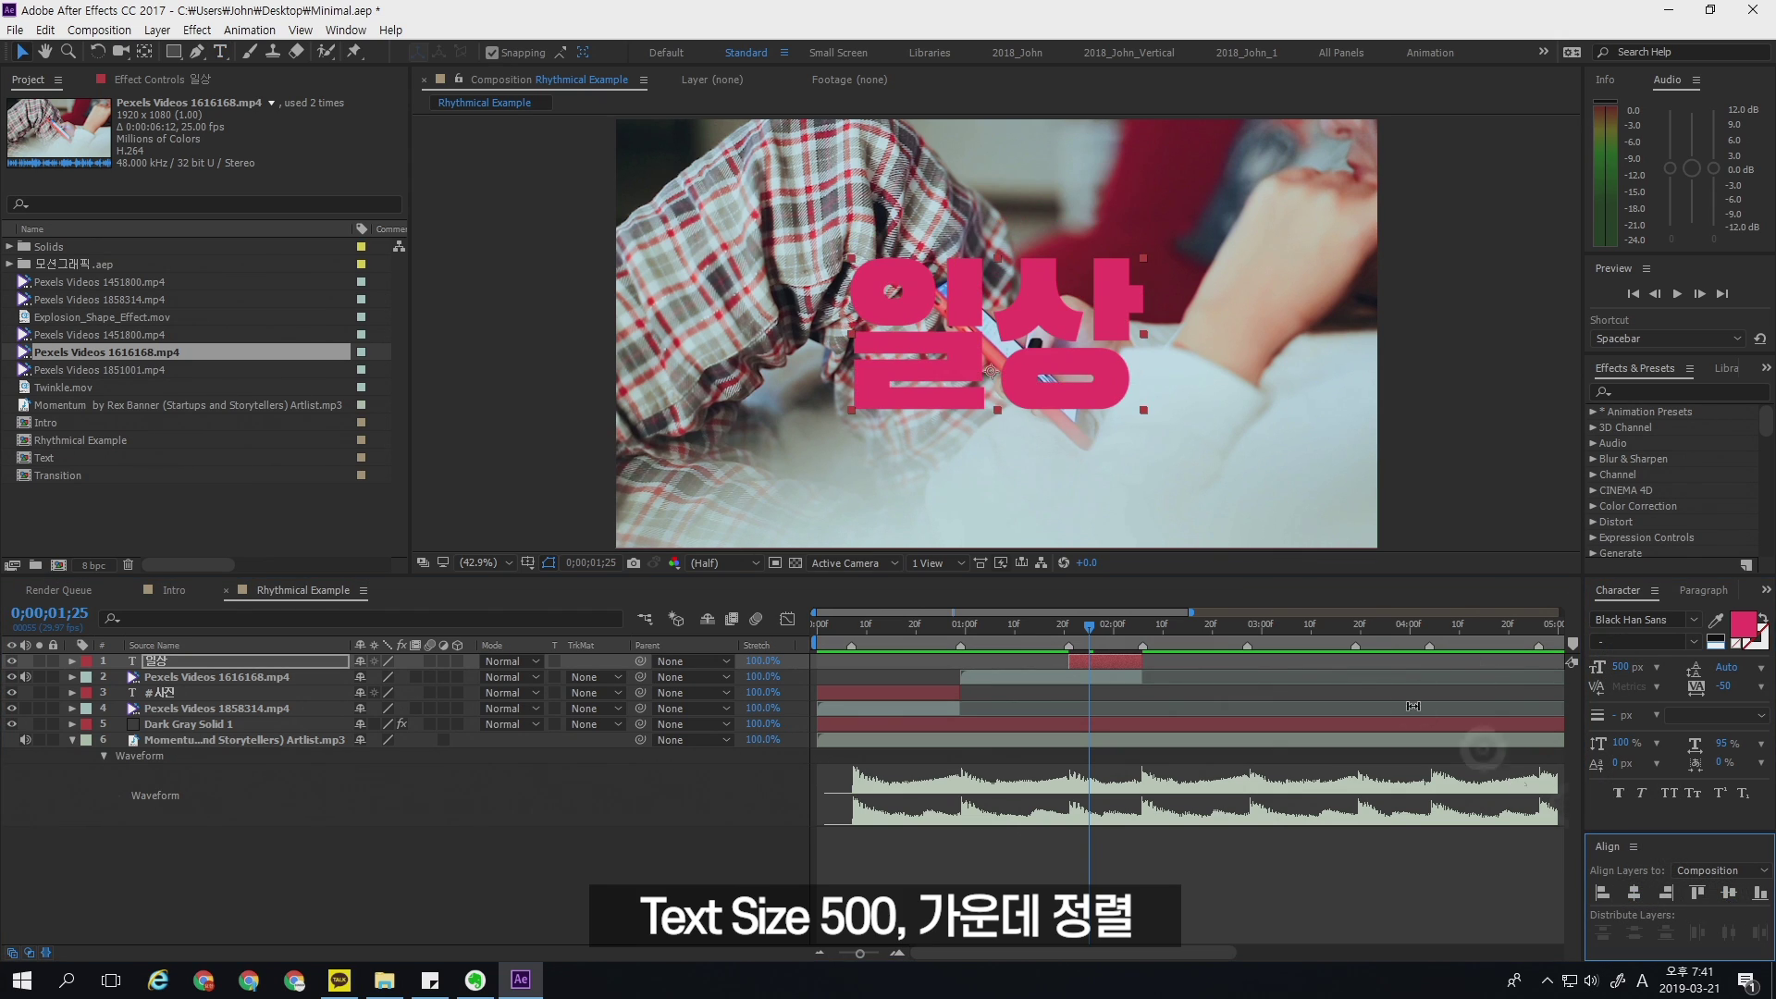
- Set the work area end at 0;00;03;05 and preview the sequence
left_click_drag(1093, 619, 1286, 623)
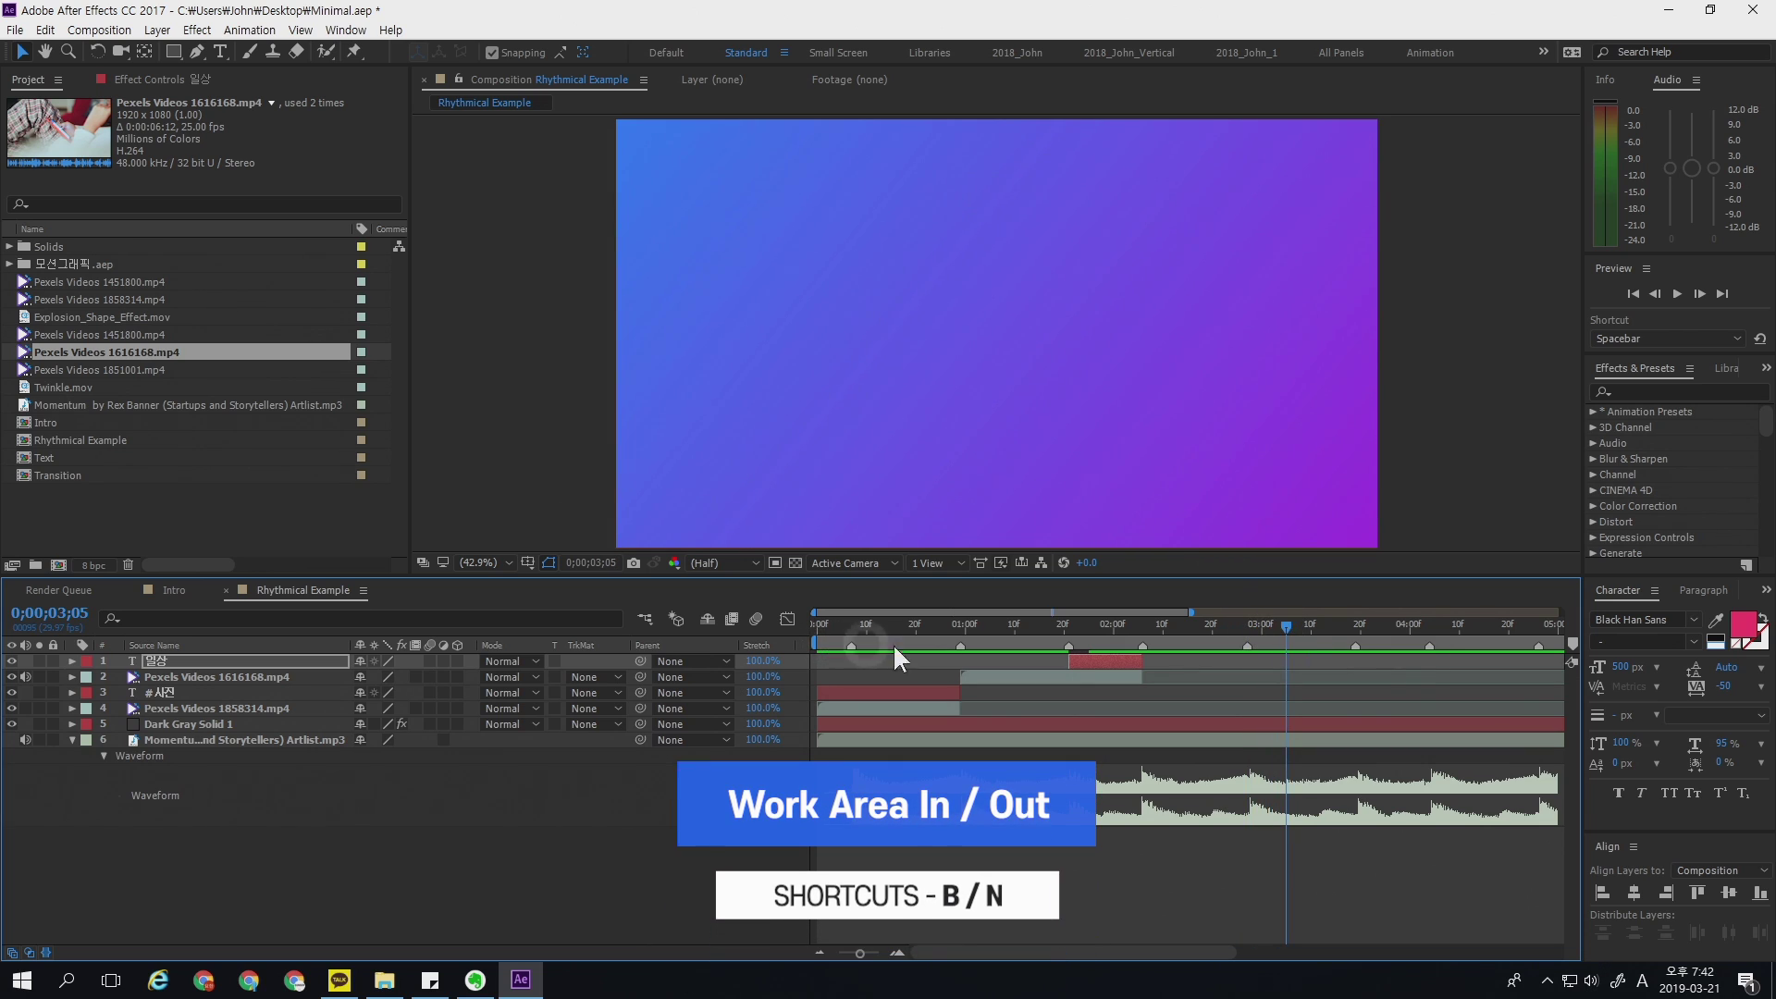
key("n")
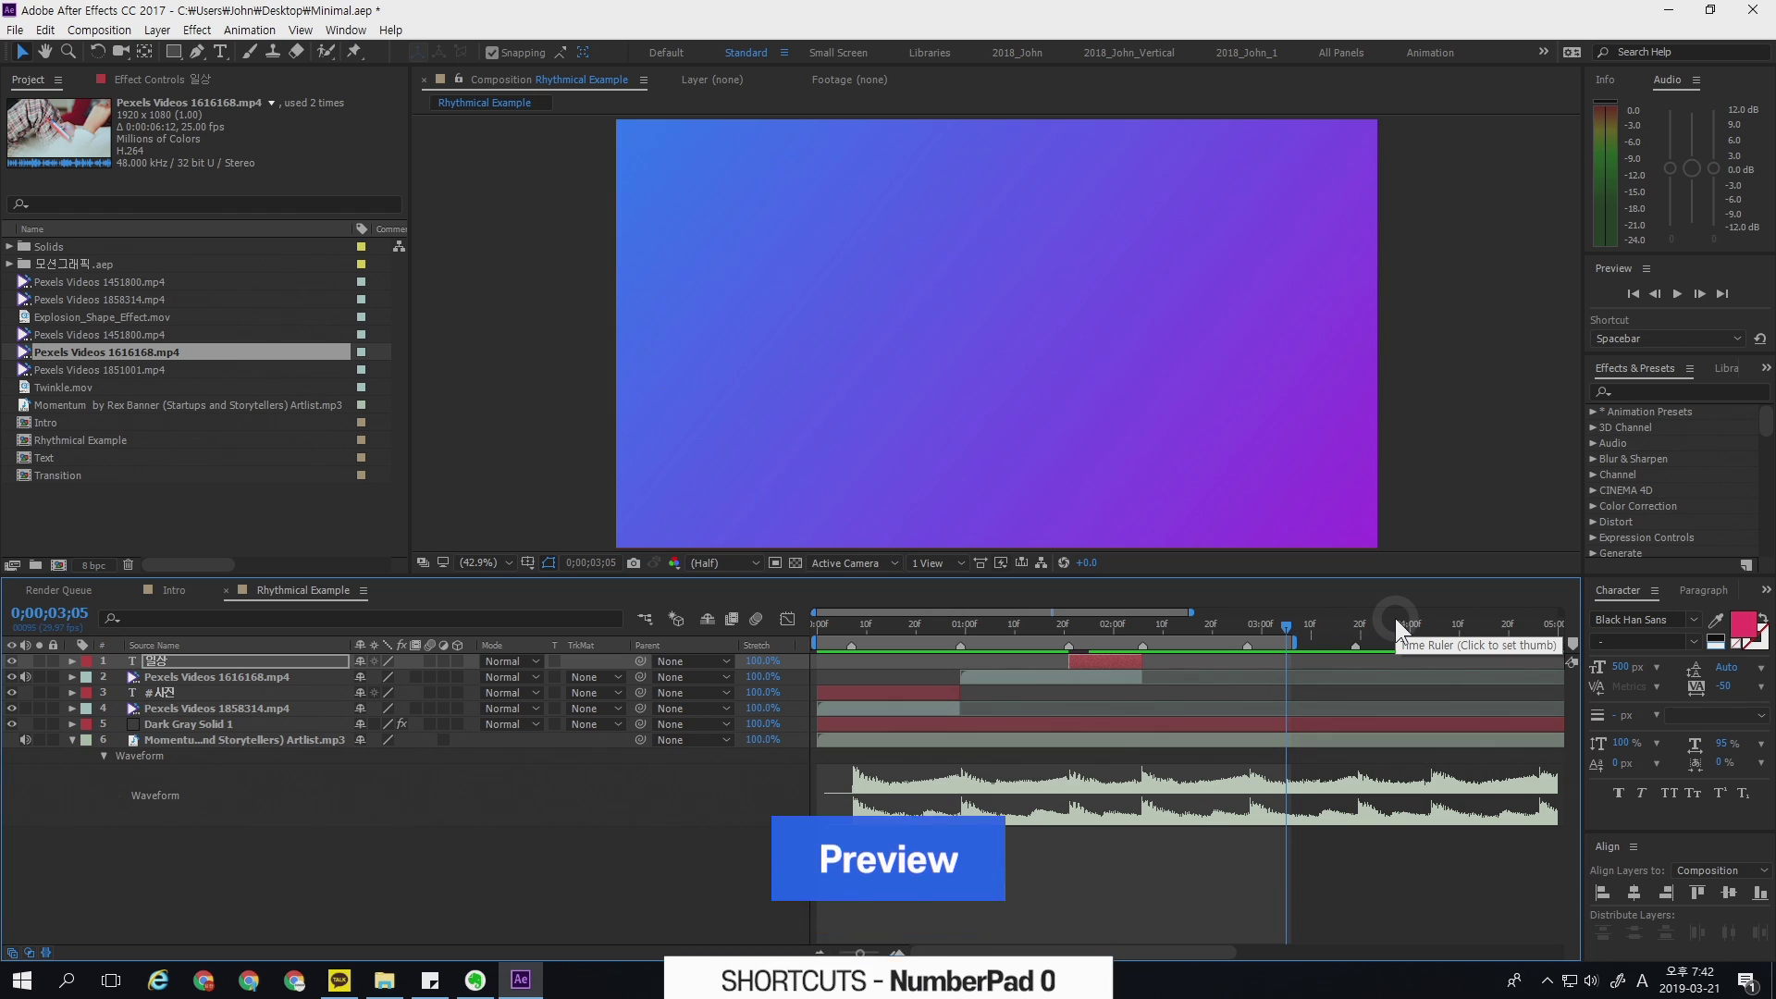
key("KP_0")
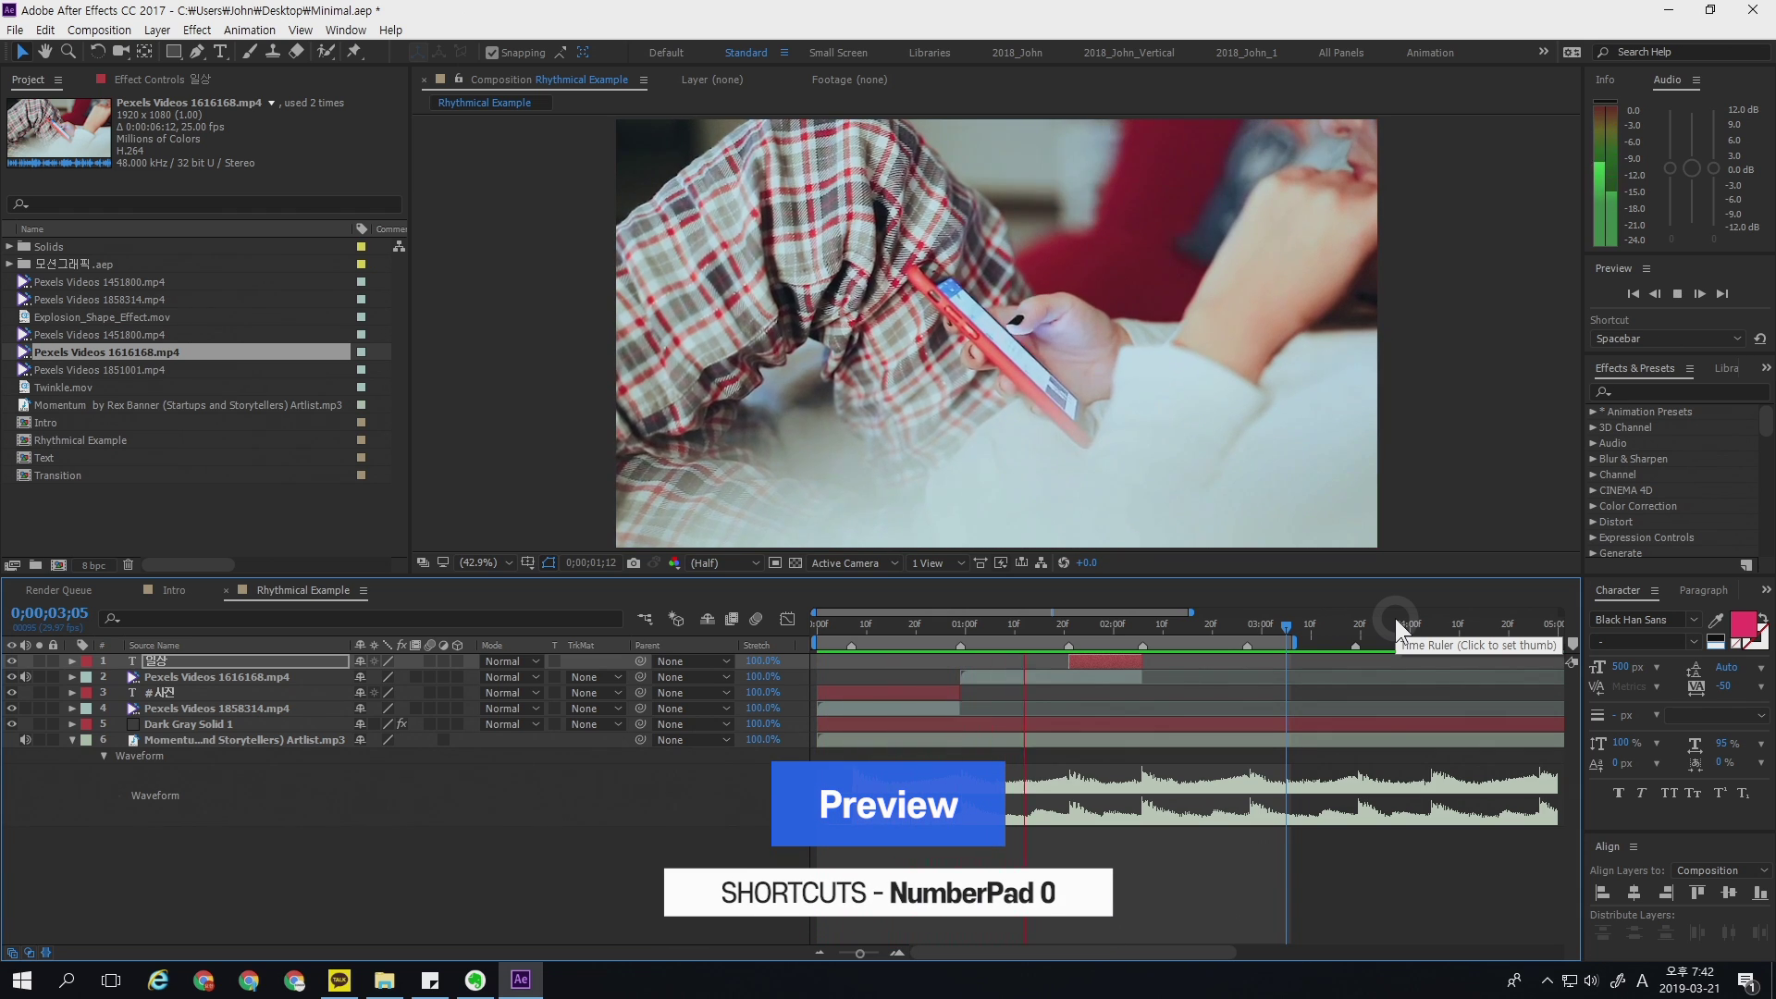
- Extend the end of the 일상 text layer to the beat marker just before 3 seconds
left_click(1009, 628)
left_click_drag(1003, 630, 1133, 624)
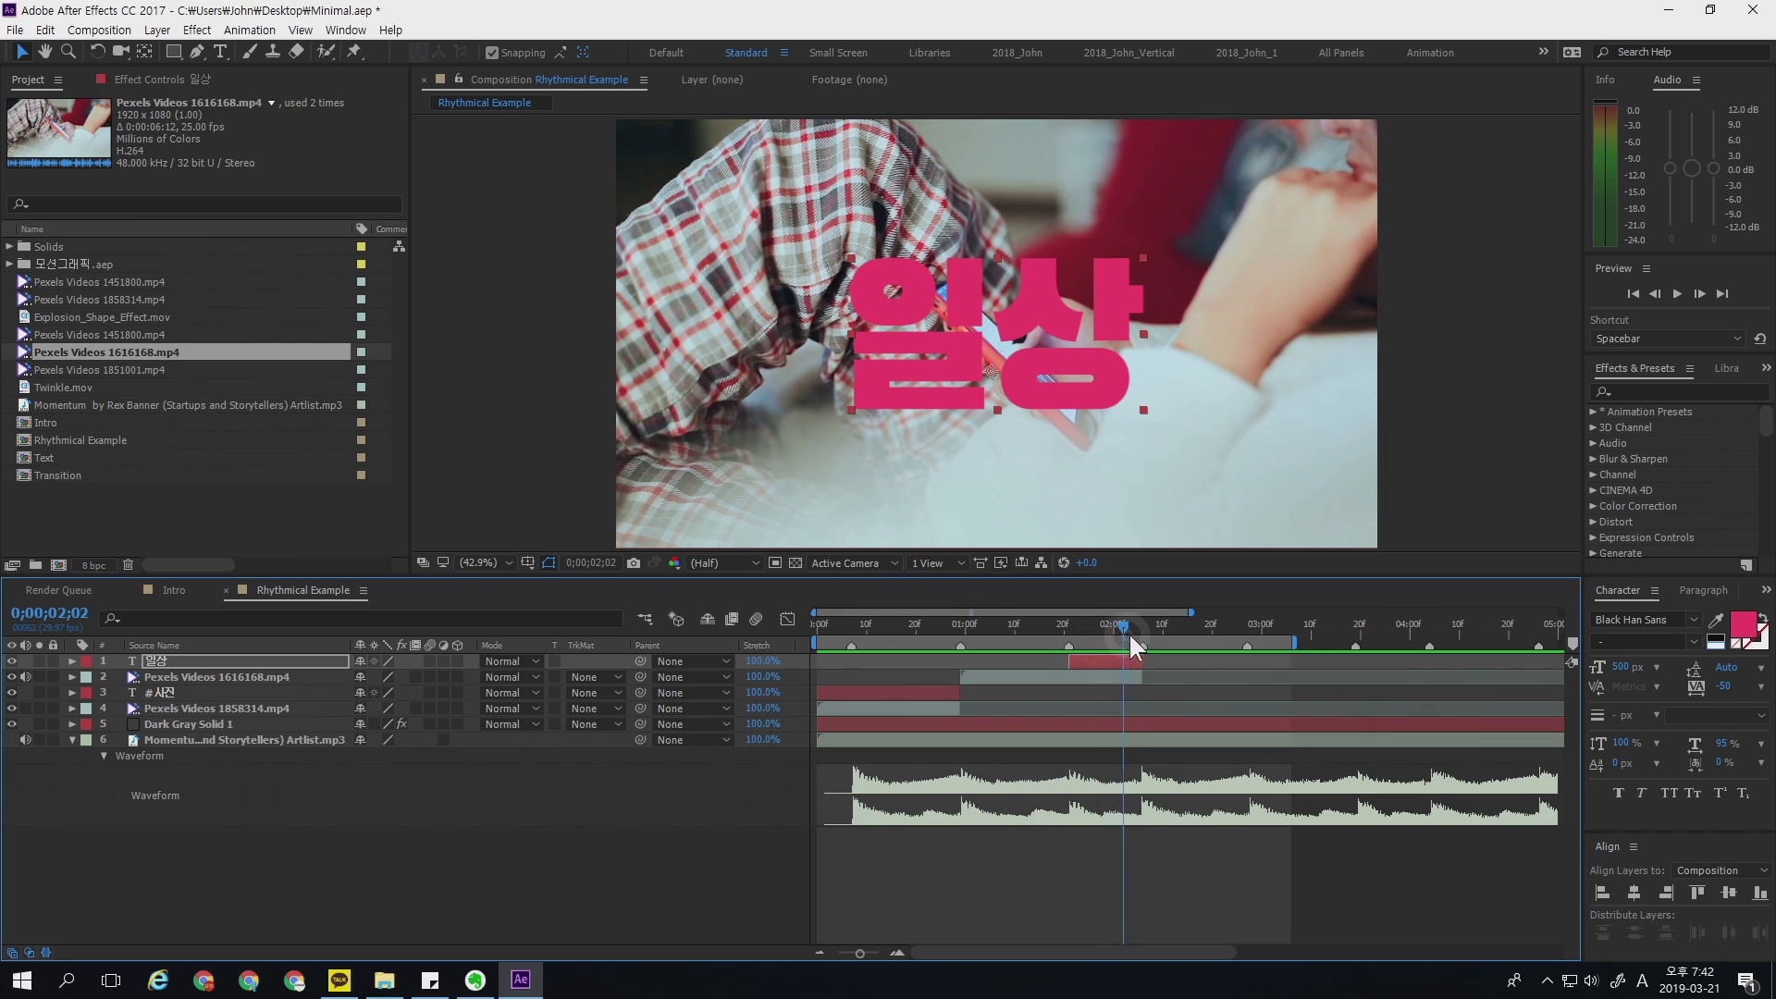
left_click(1136, 663)
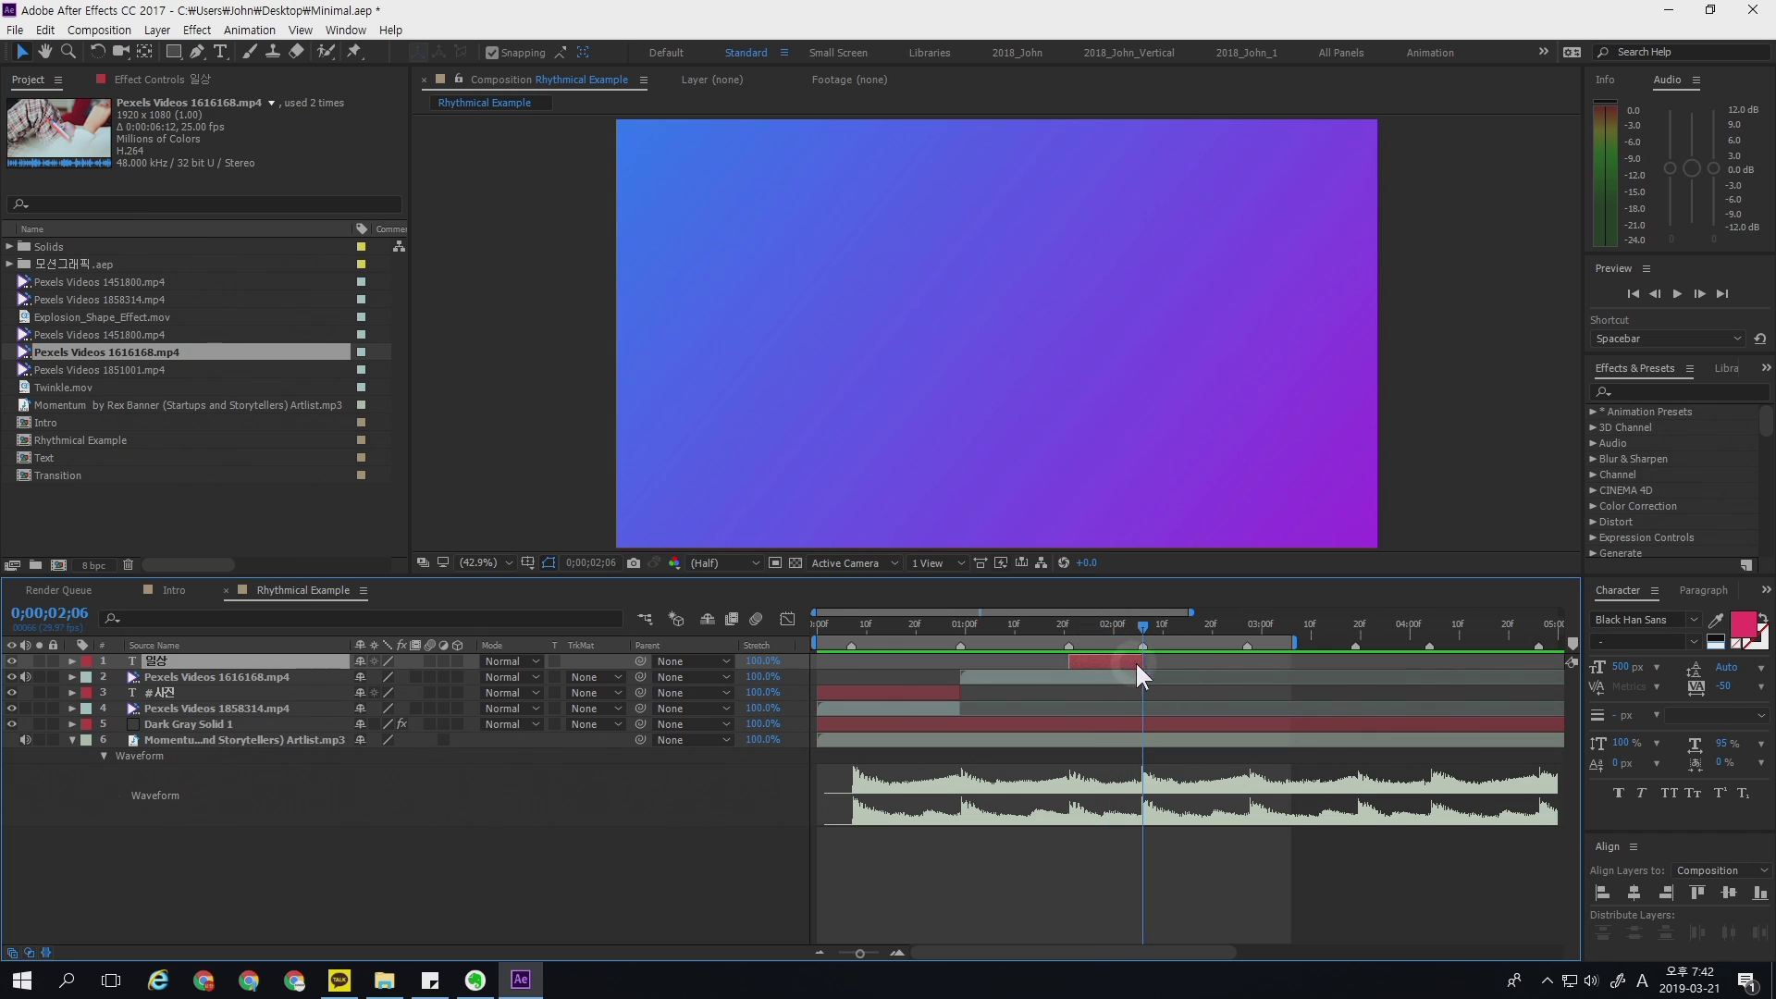
left_click_drag(1147, 662, 1247, 666)
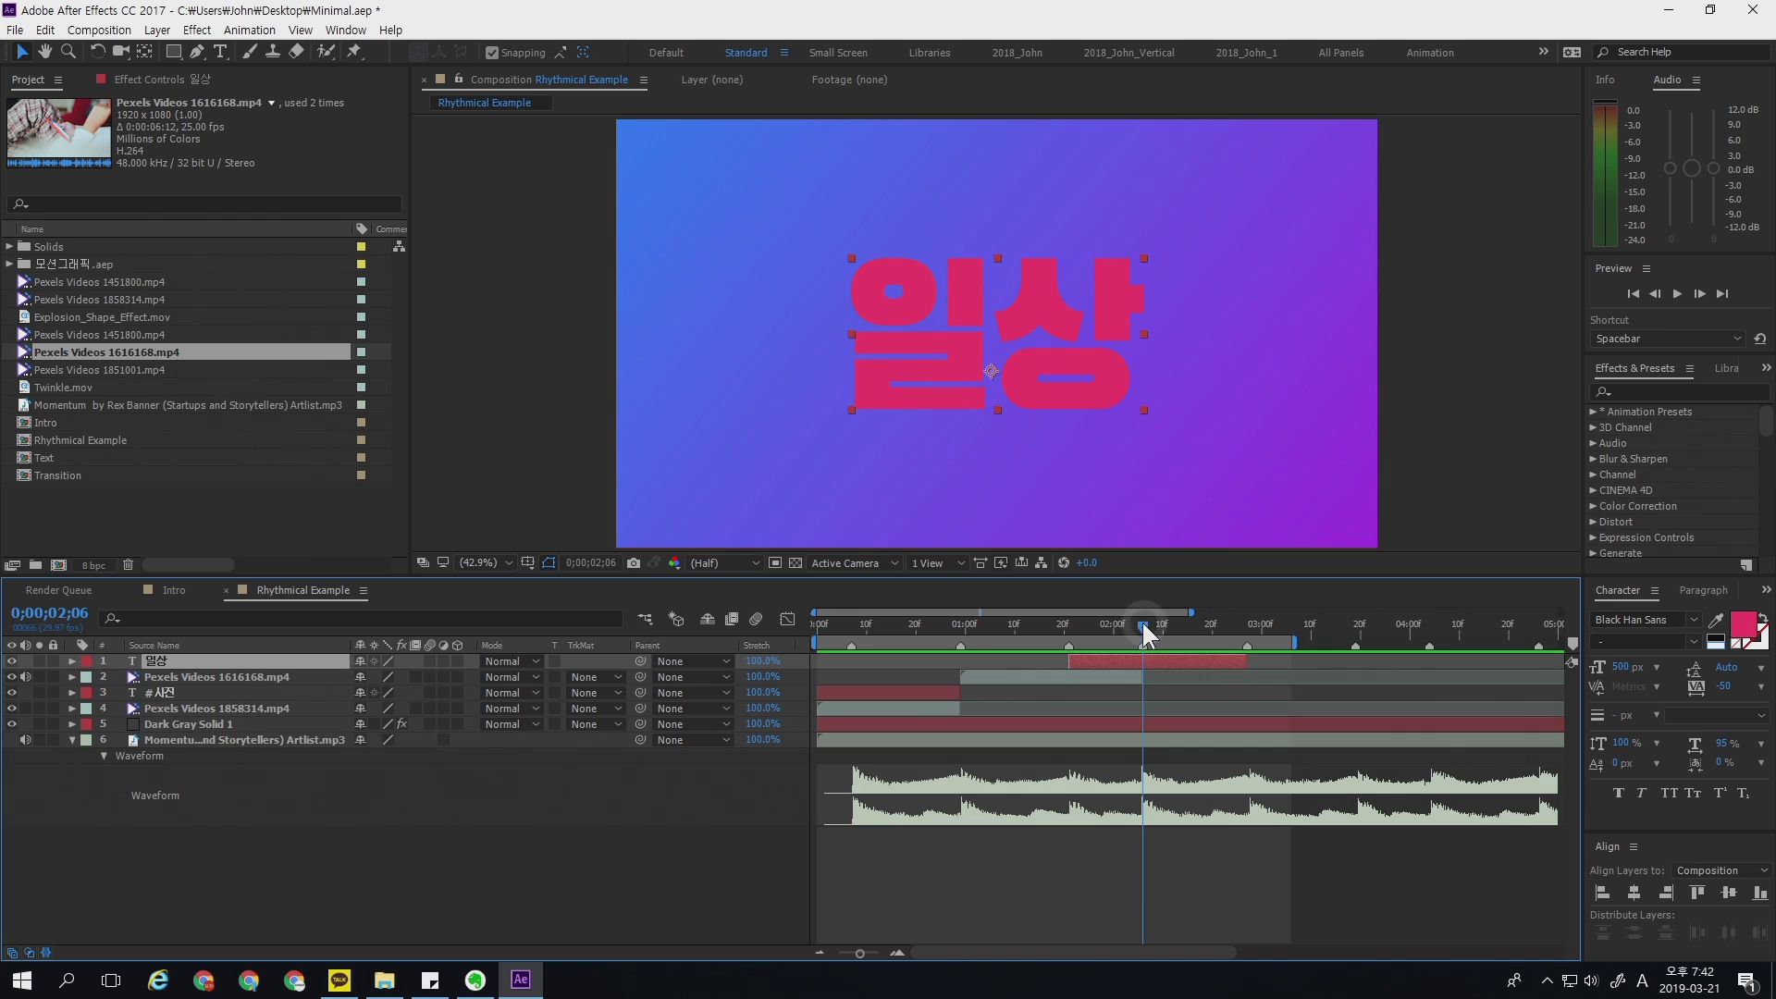
- Split the 일상 text layer at the 0;00;02;06 beat marker and recolour its second part white
mouse_move(1142, 620)
left_mouse_down()
mouse_move(1058, 637)
mouse_move(1170, 638)
mouse_move(1144, 634)
left_mouse_up()
key("ctrl+shift+d")
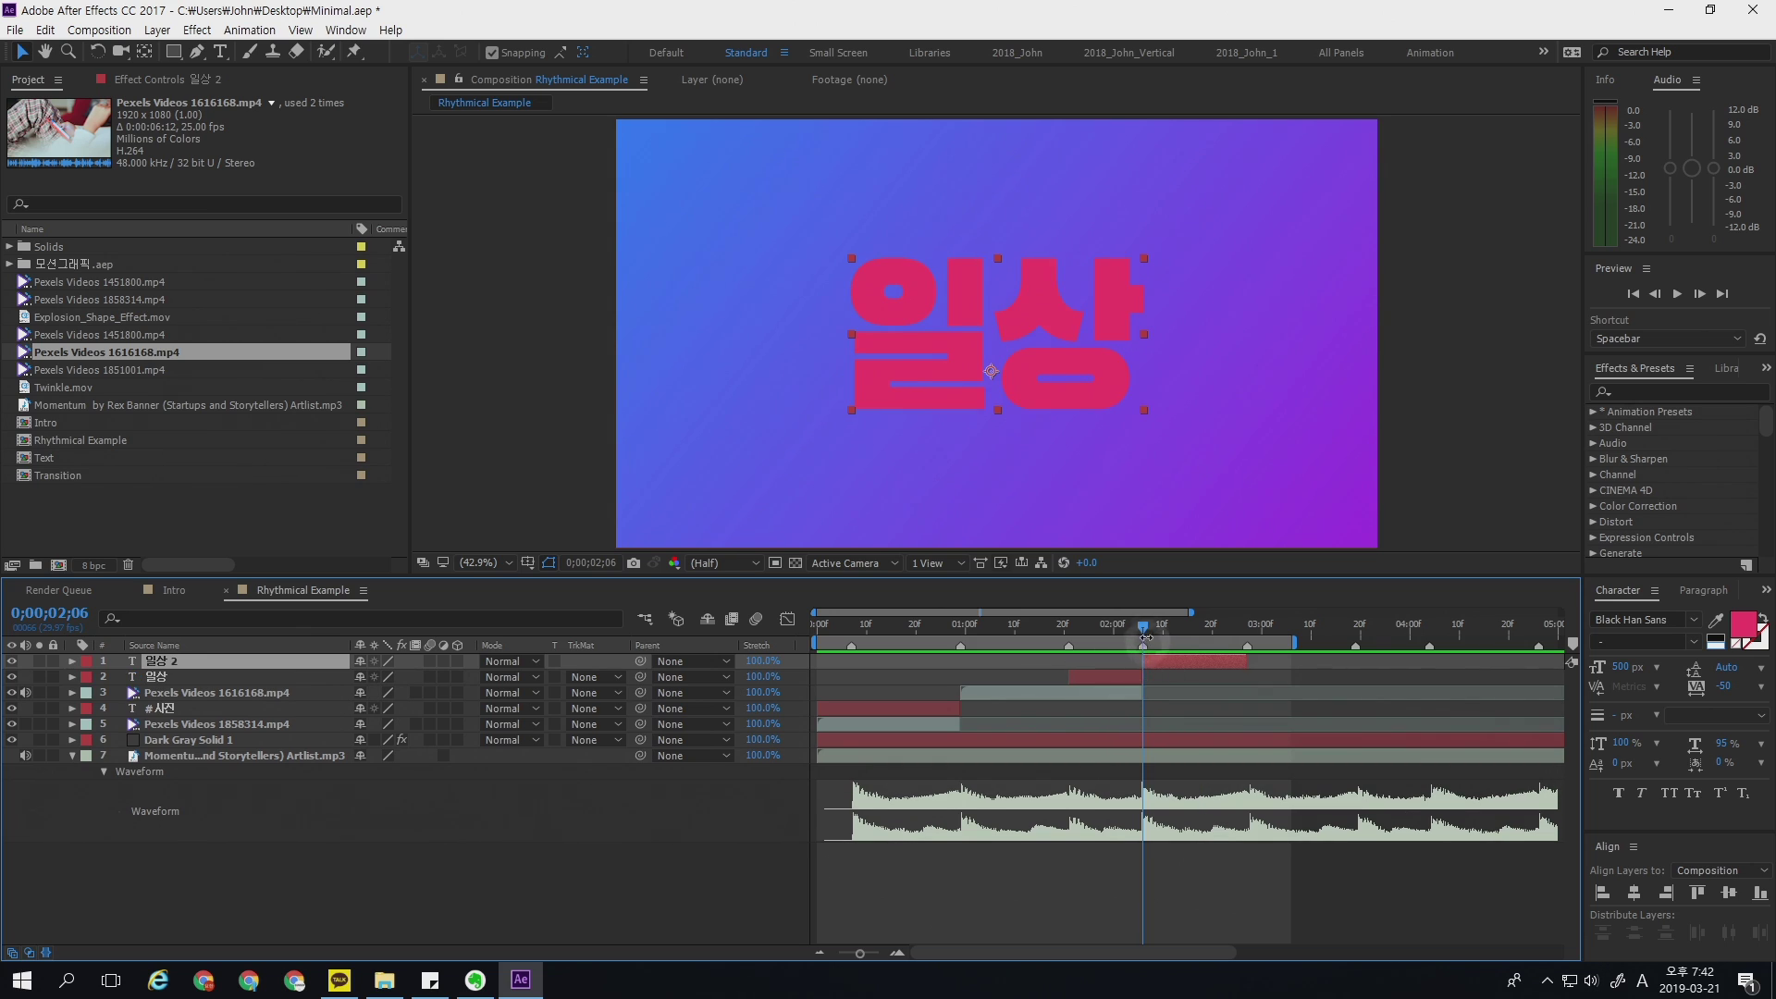
left_click_drag(1145, 628, 1165, 627)
left_click(1714, 647)
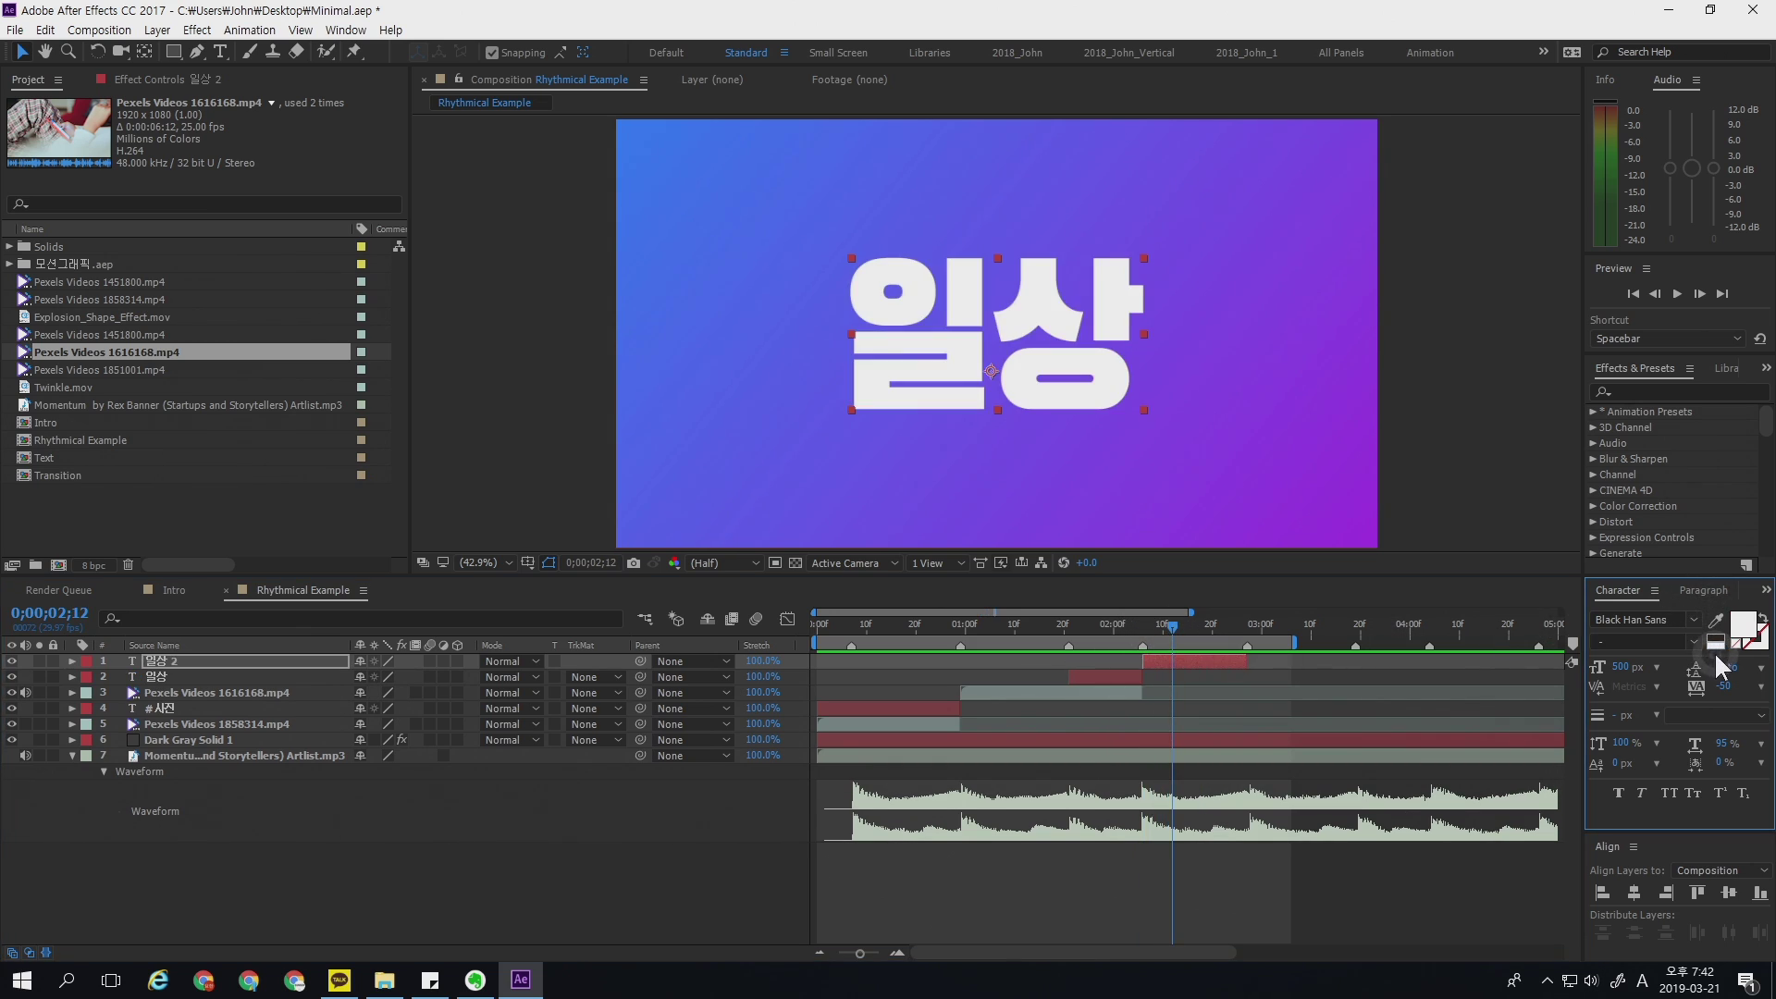
- Set the white 일상 text size to 200 px and centre it in the composition
left_click(1620, 668)
type("200")
key("Return")
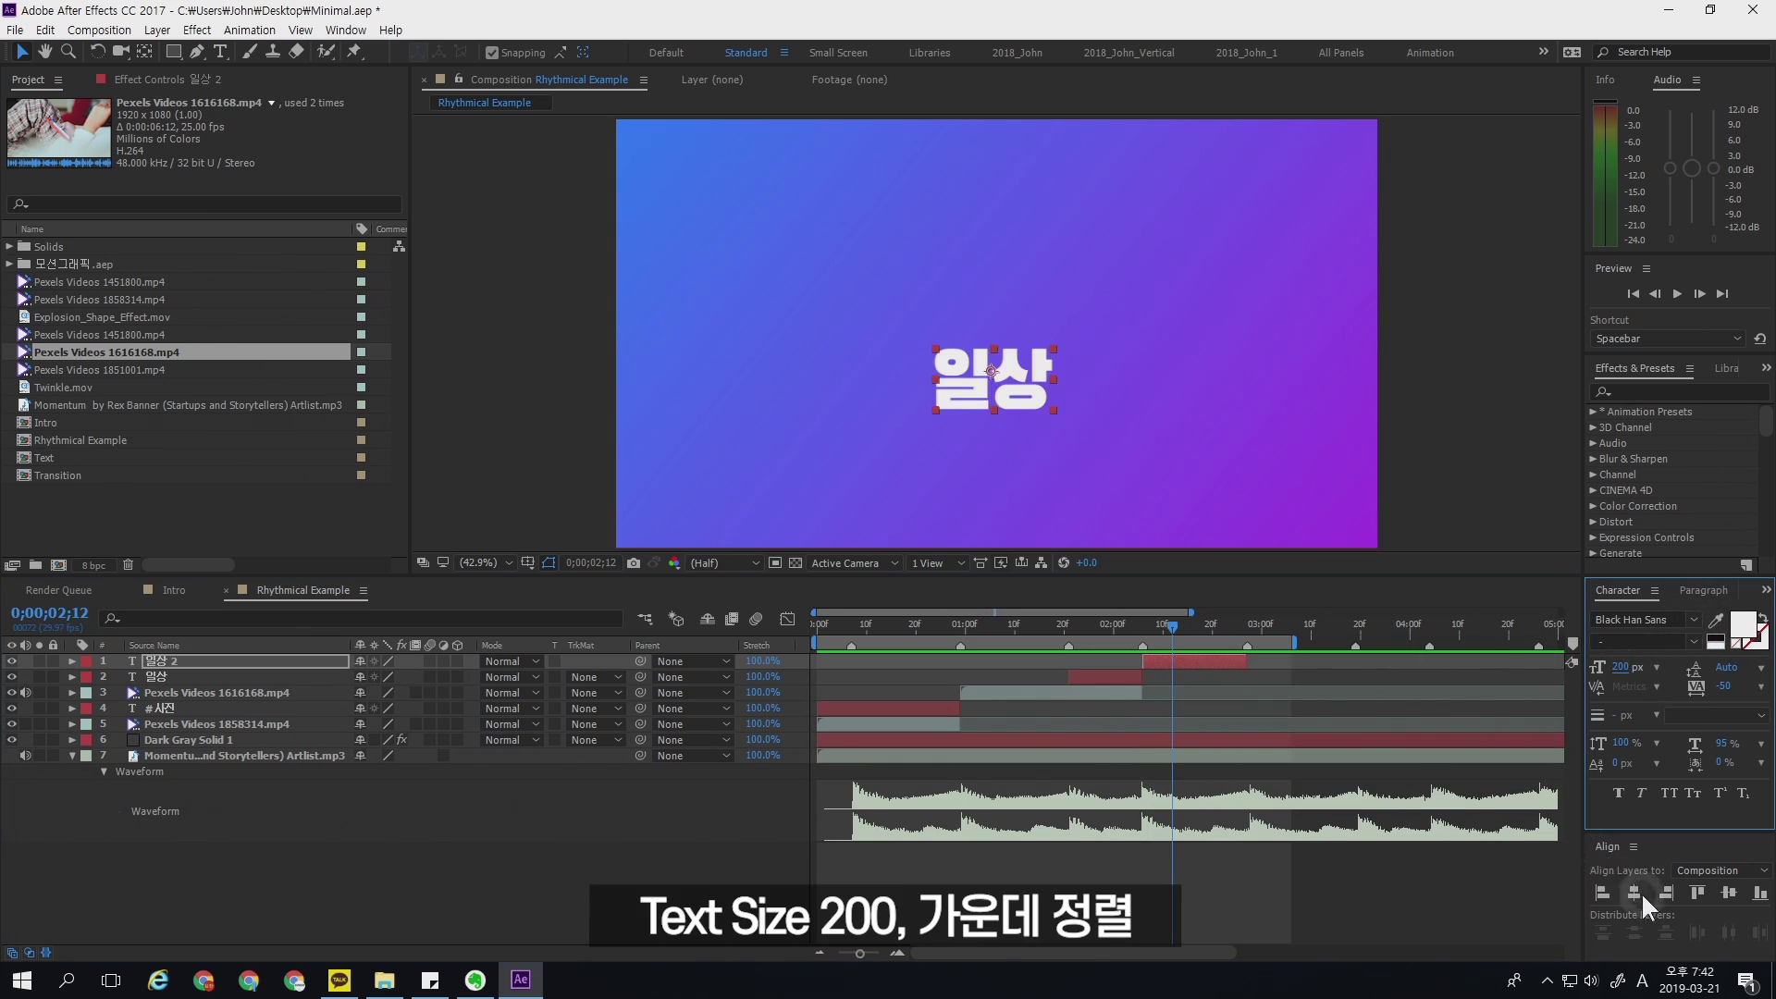
left_click(1634, 893)
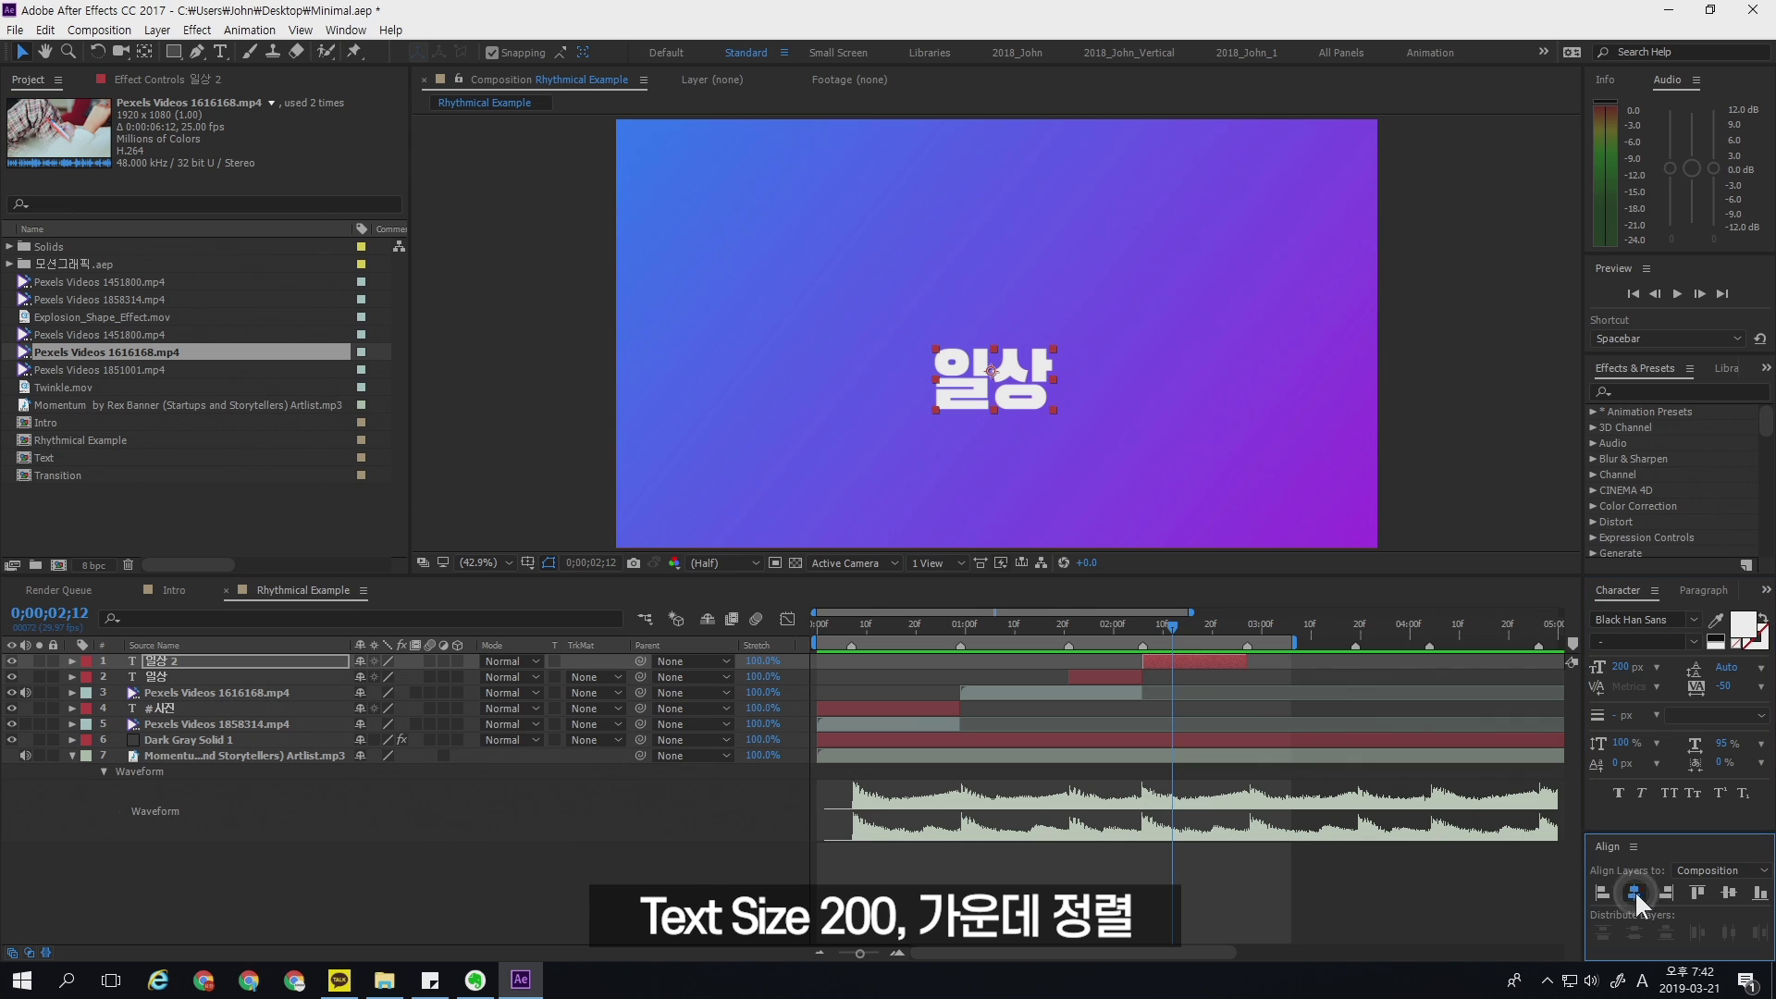
left_click(1729, 893)
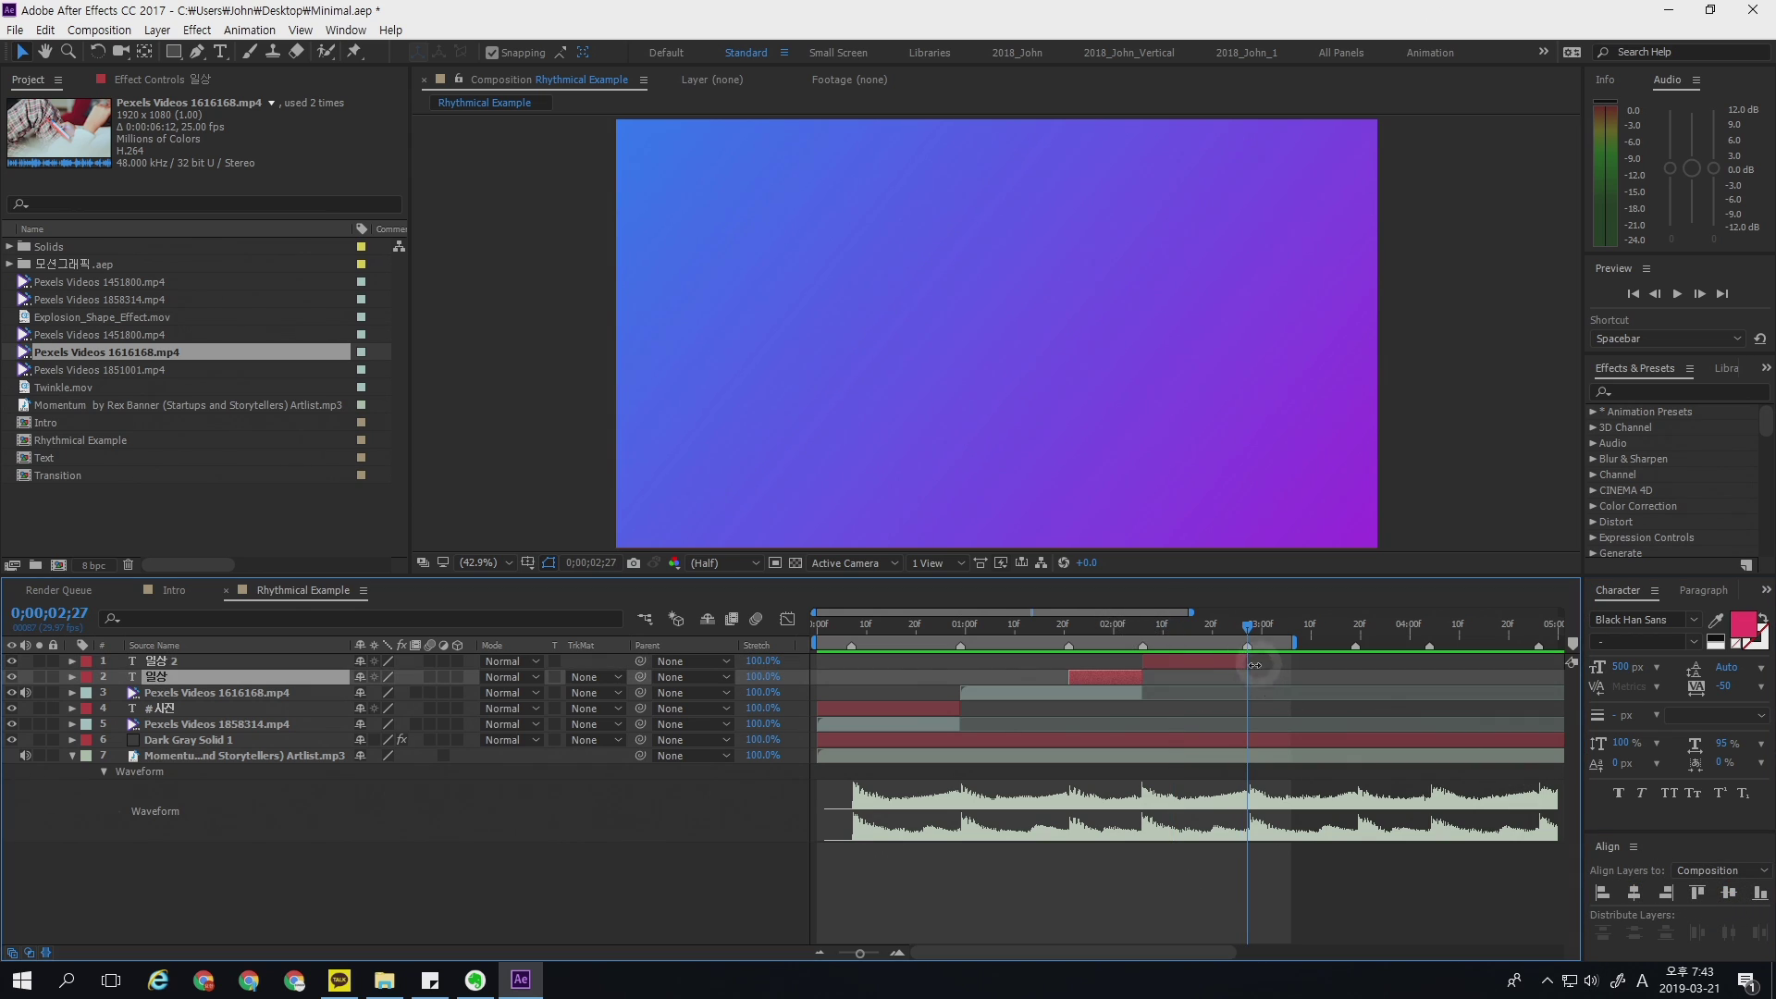
- Extend the work area end and add Pexels Videos 1851001.mp4 as the uppermost layer, starting at 0;00;02;27
left_click_drag(1297, 643, 1571, 641)
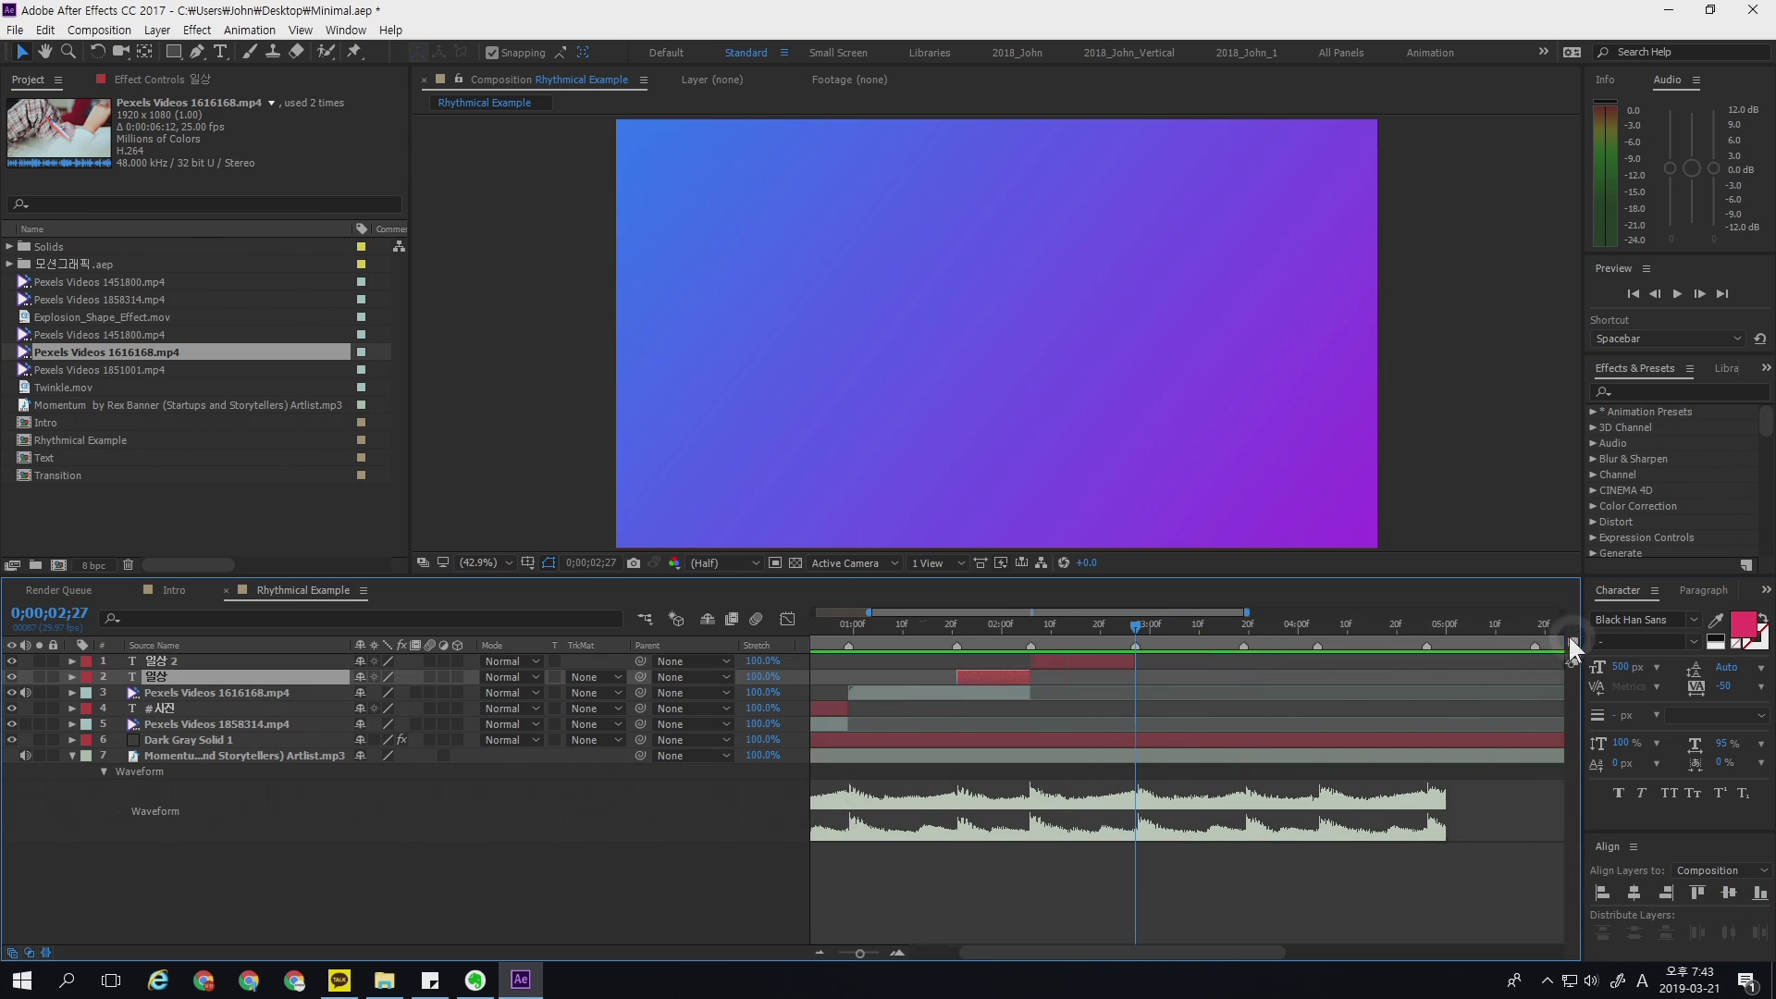
key("minus")
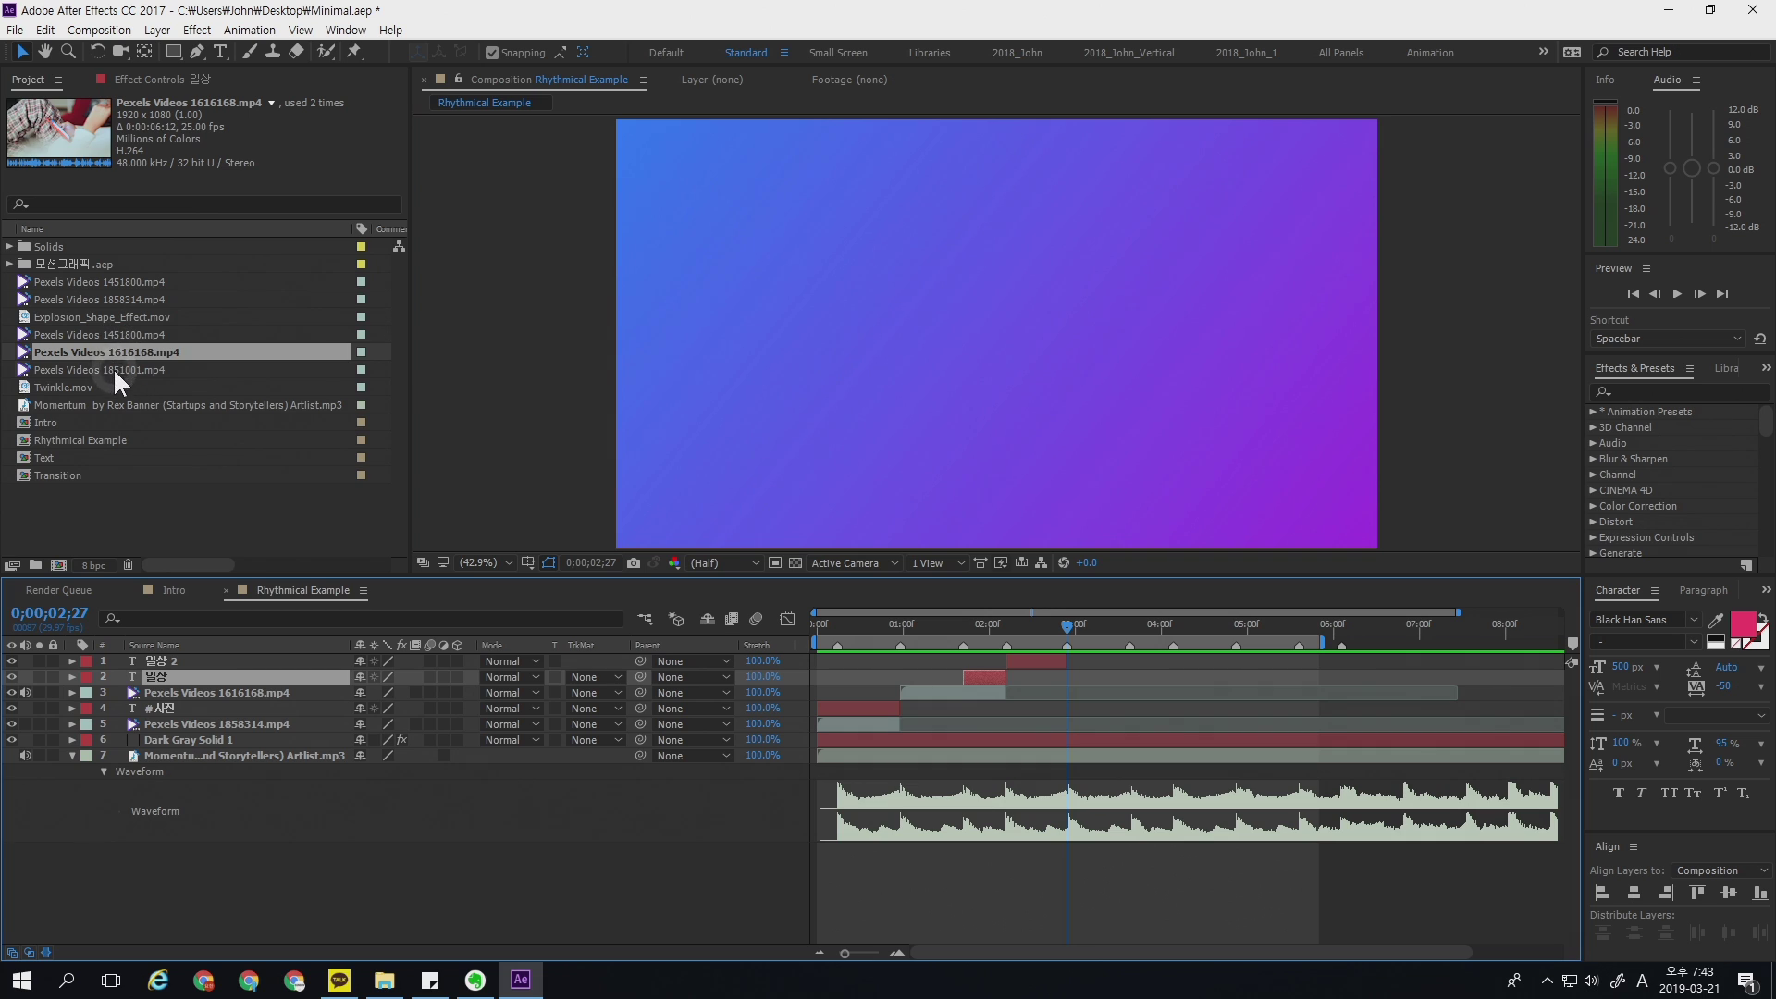
left_click_drag(113, 370, 213, 659)
left_click_drag(845, 663, 1094, 666)
left_click(1093, 626)
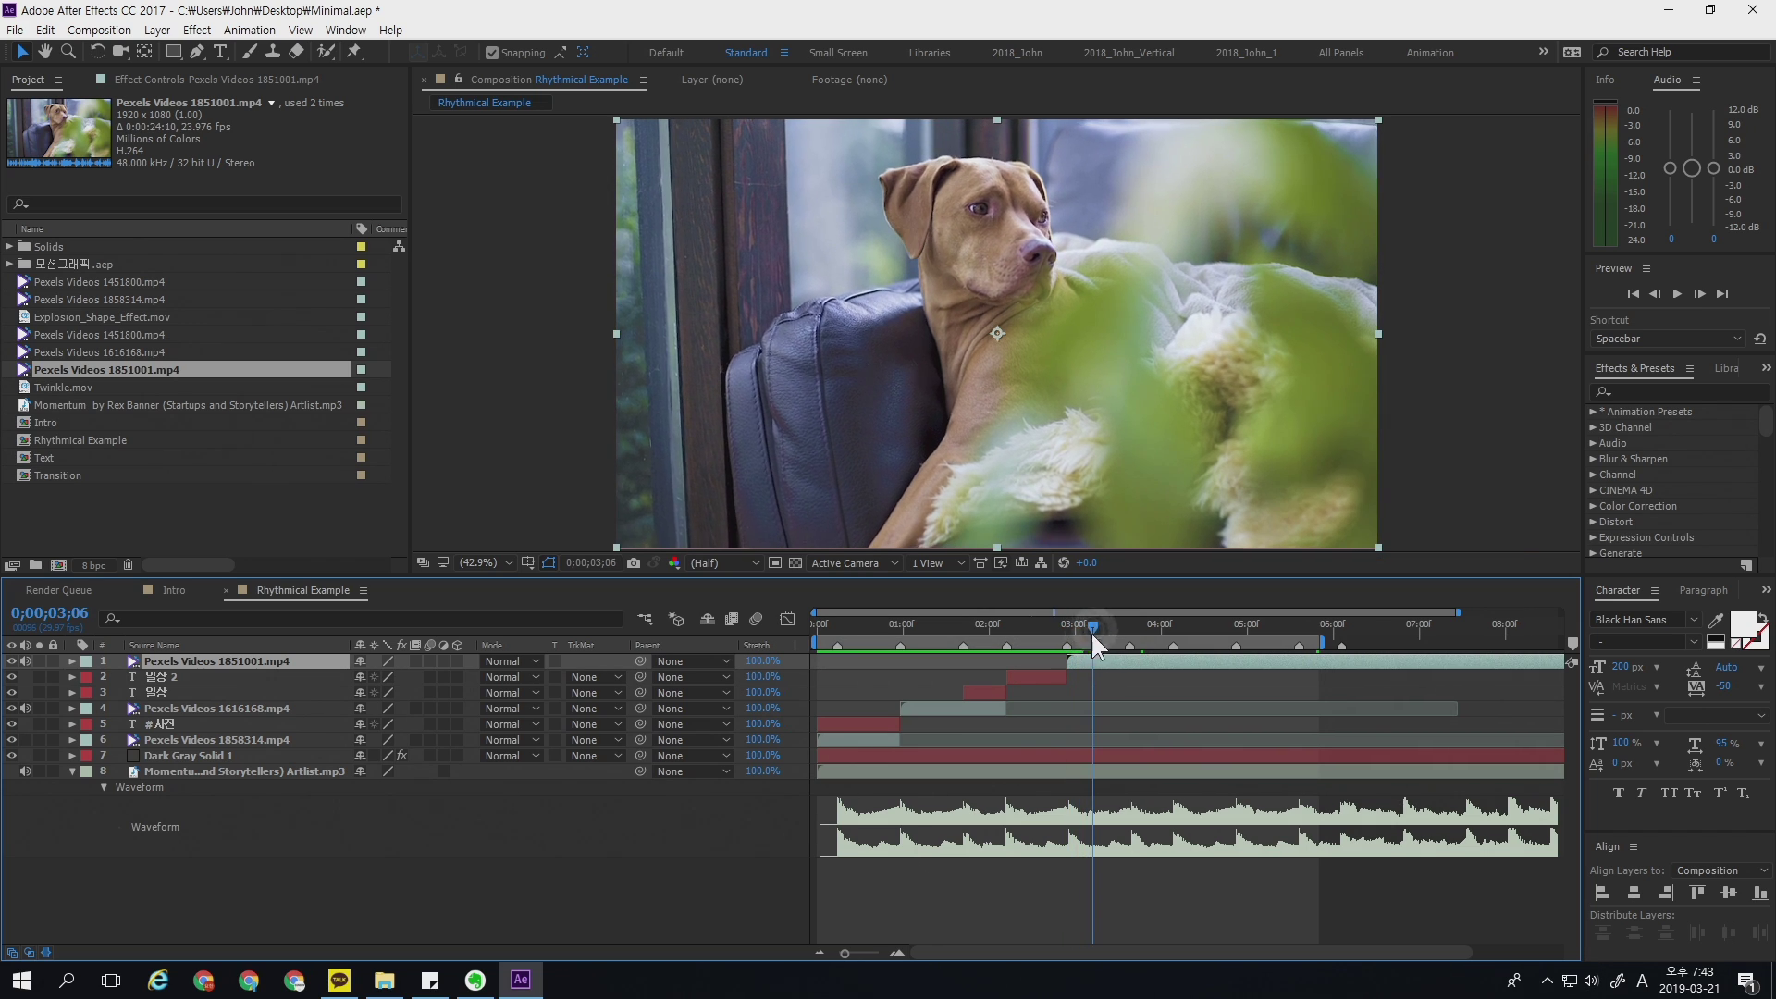
- Duplicate the white 일상 layer, place the copy above the dog footage and shift it to start at 0;00;02;27
left_click(1036, 679)
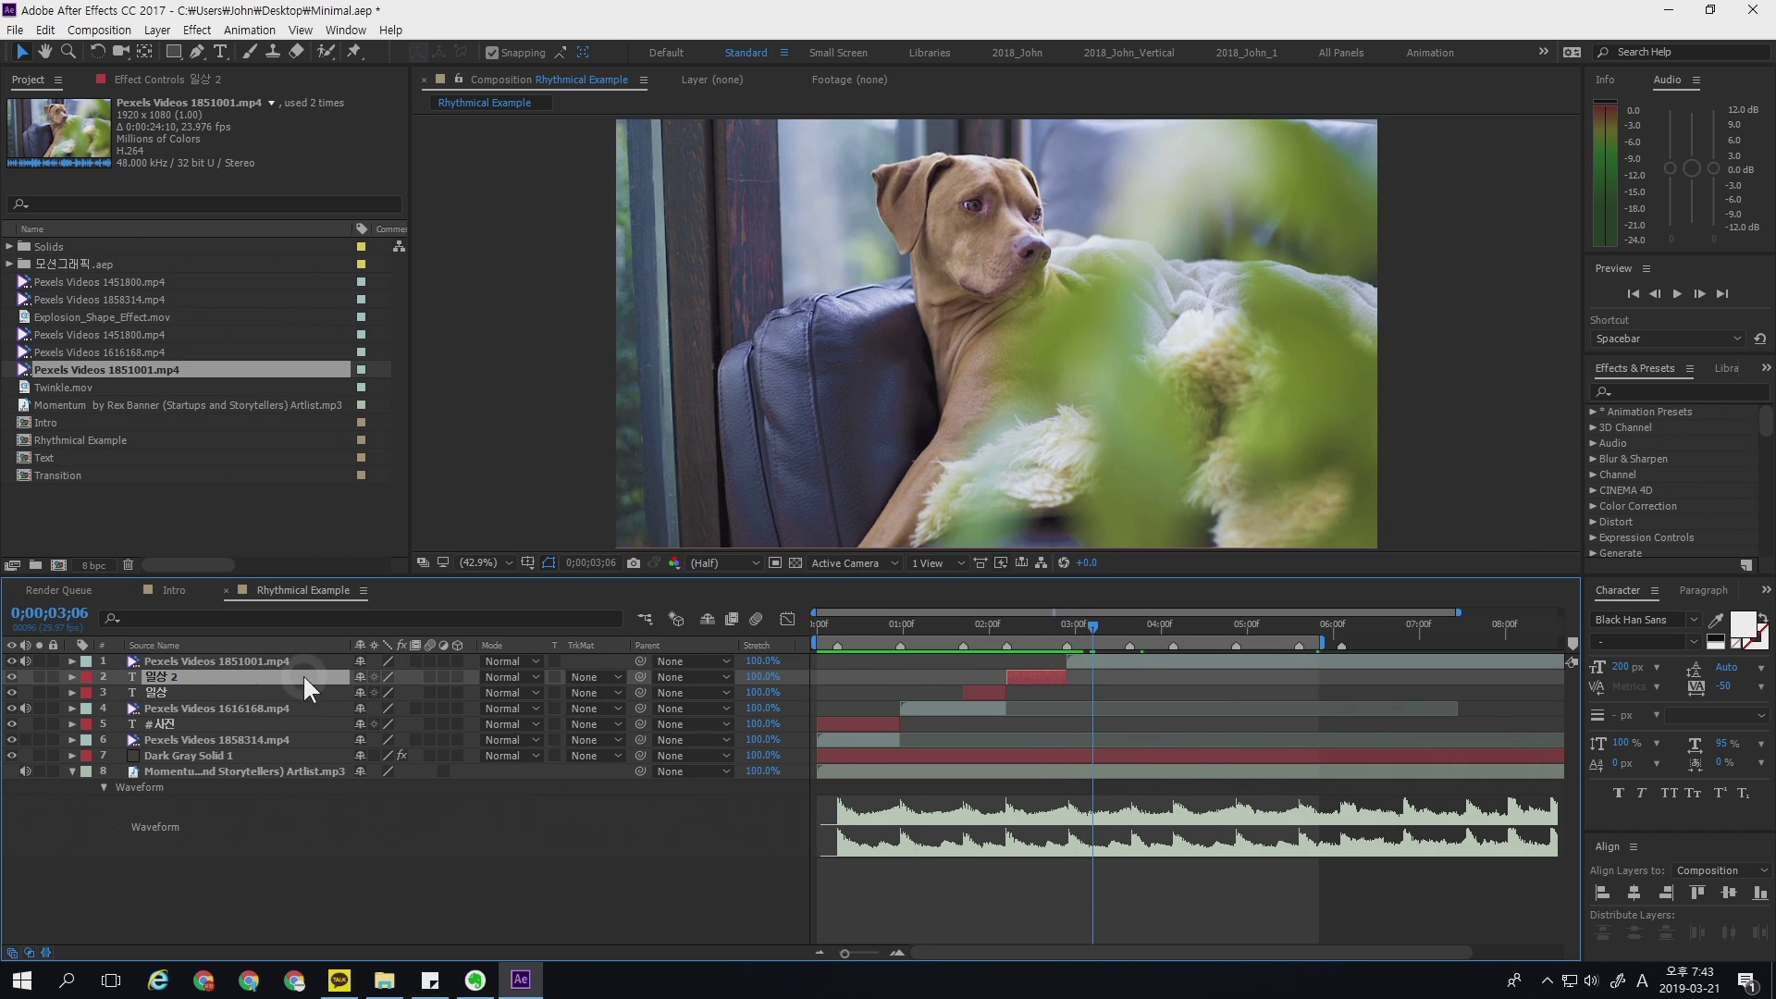
key("ctrl+d")
left_click_drag(316, 680, 309, 661)
left_click_drag(1041, 662, 1101, 672)
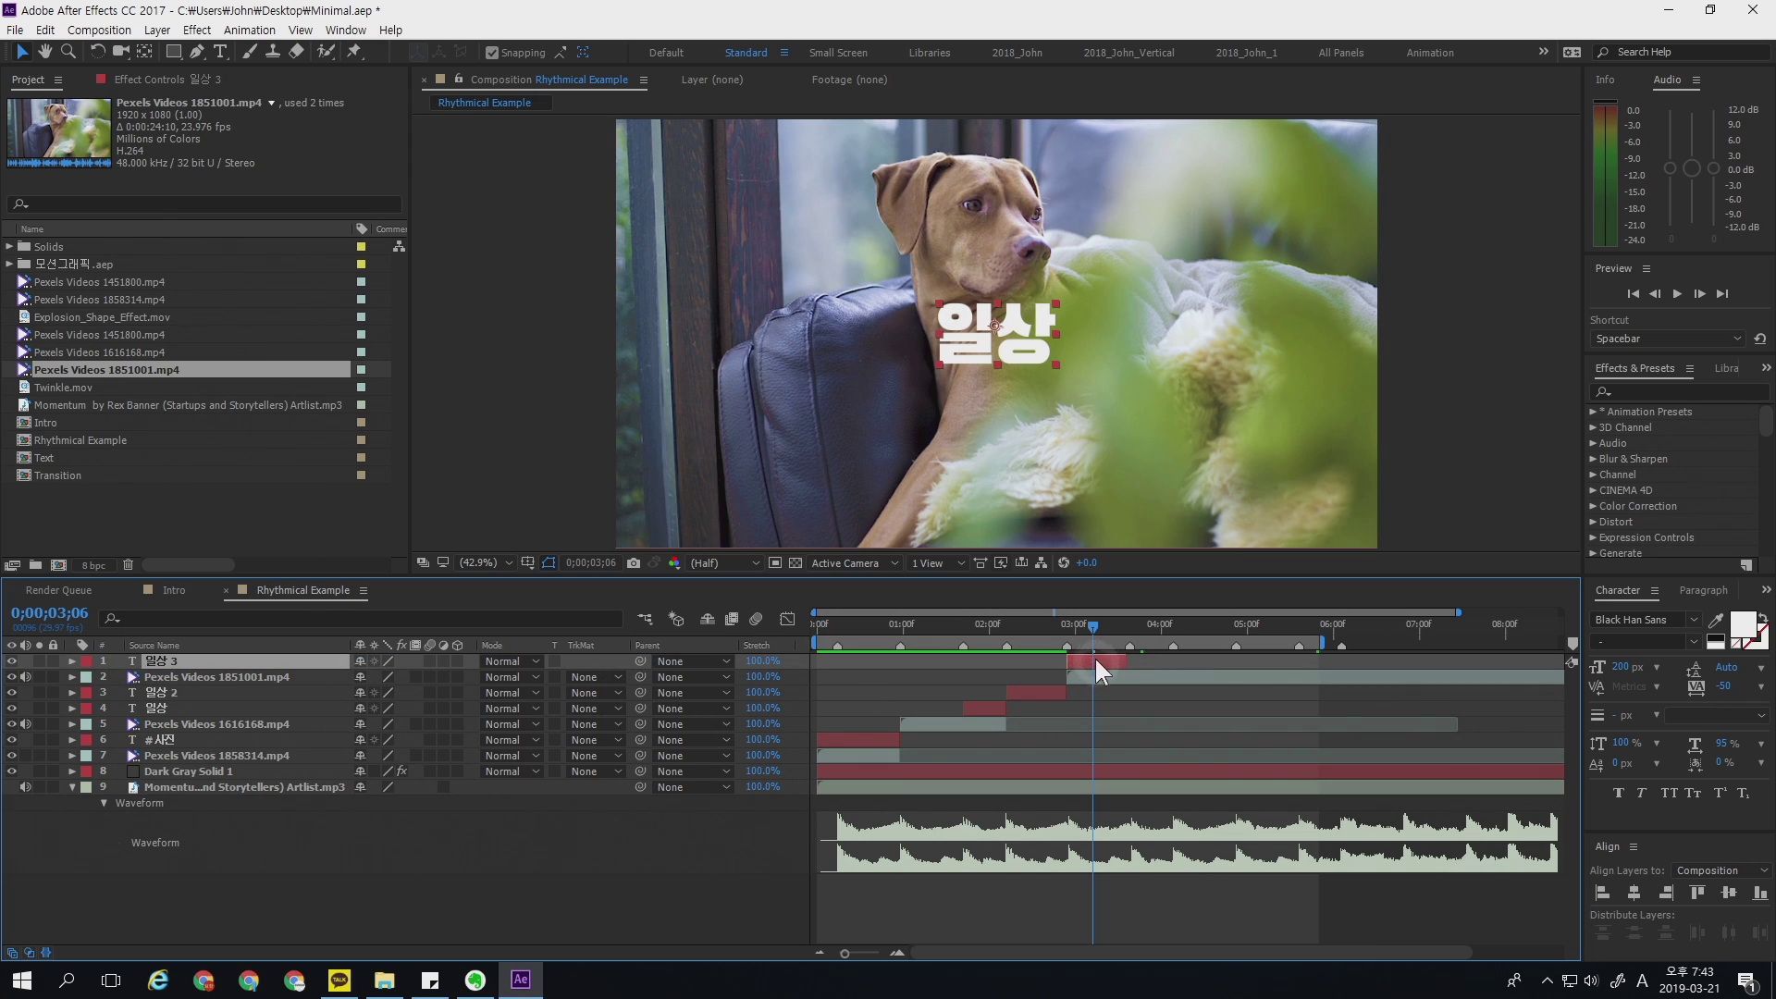
- Change the duplicated text to "#태그", set its size to 250 px and centre it vertically in the composition
double_click(987, 345)
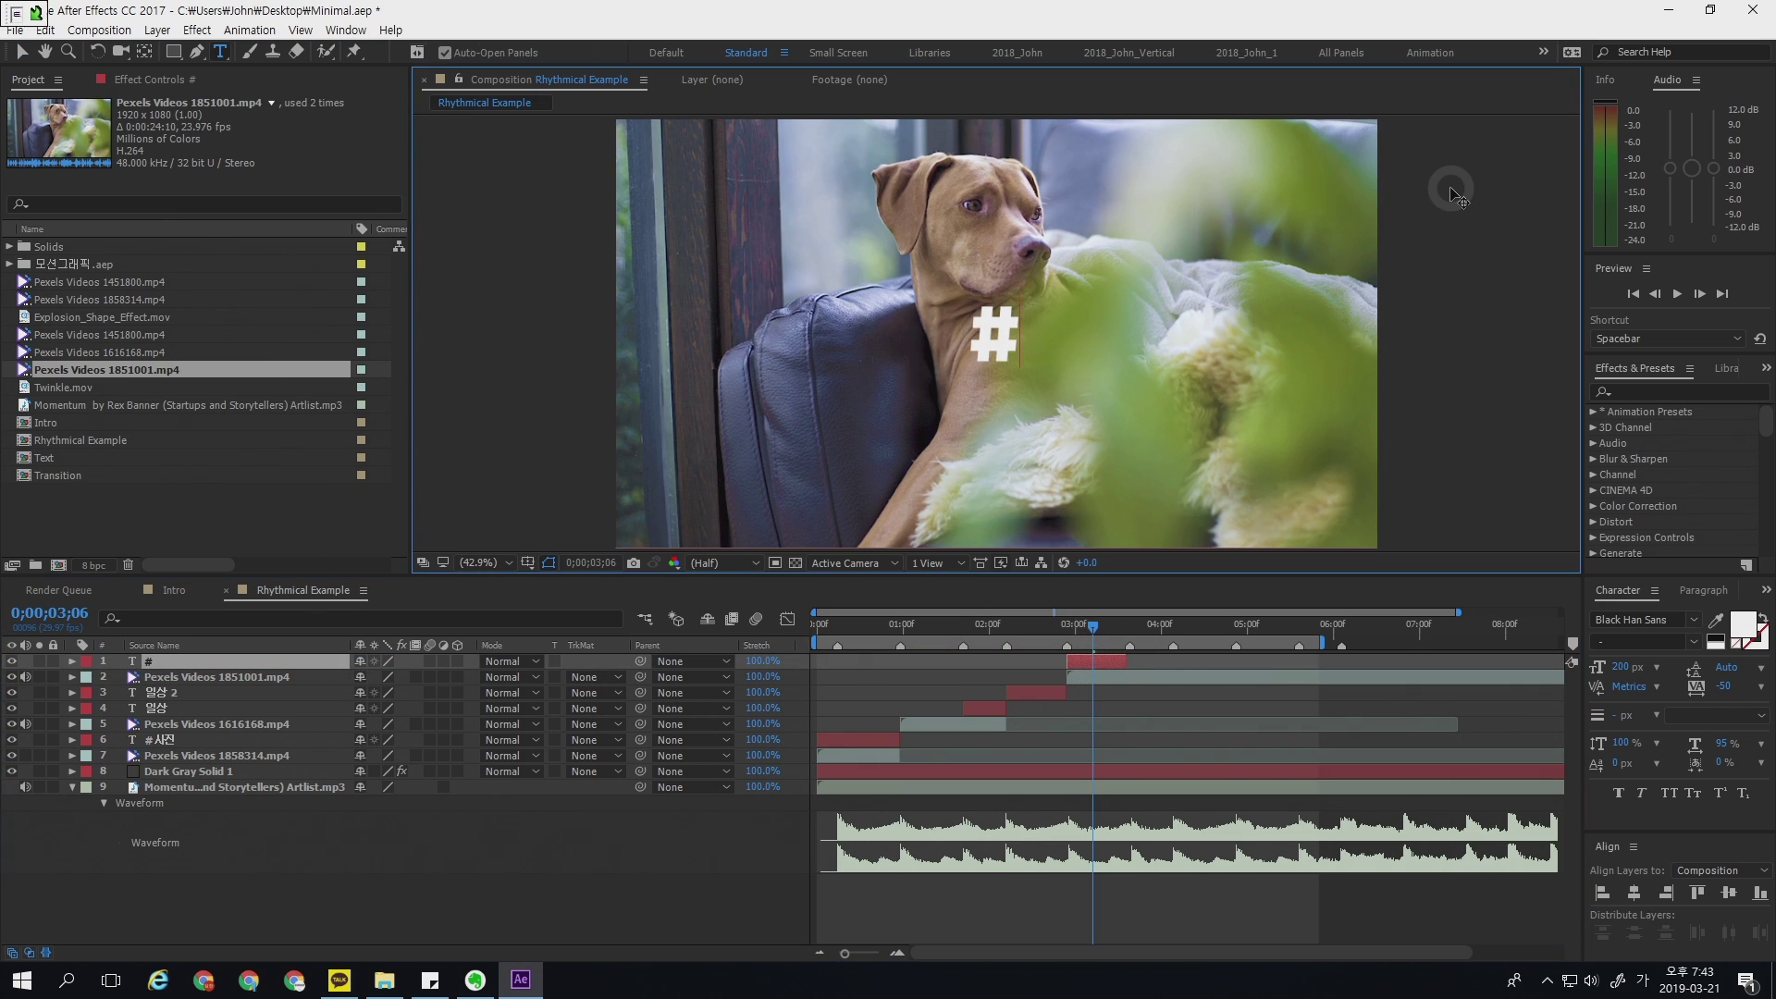
type("#태그")
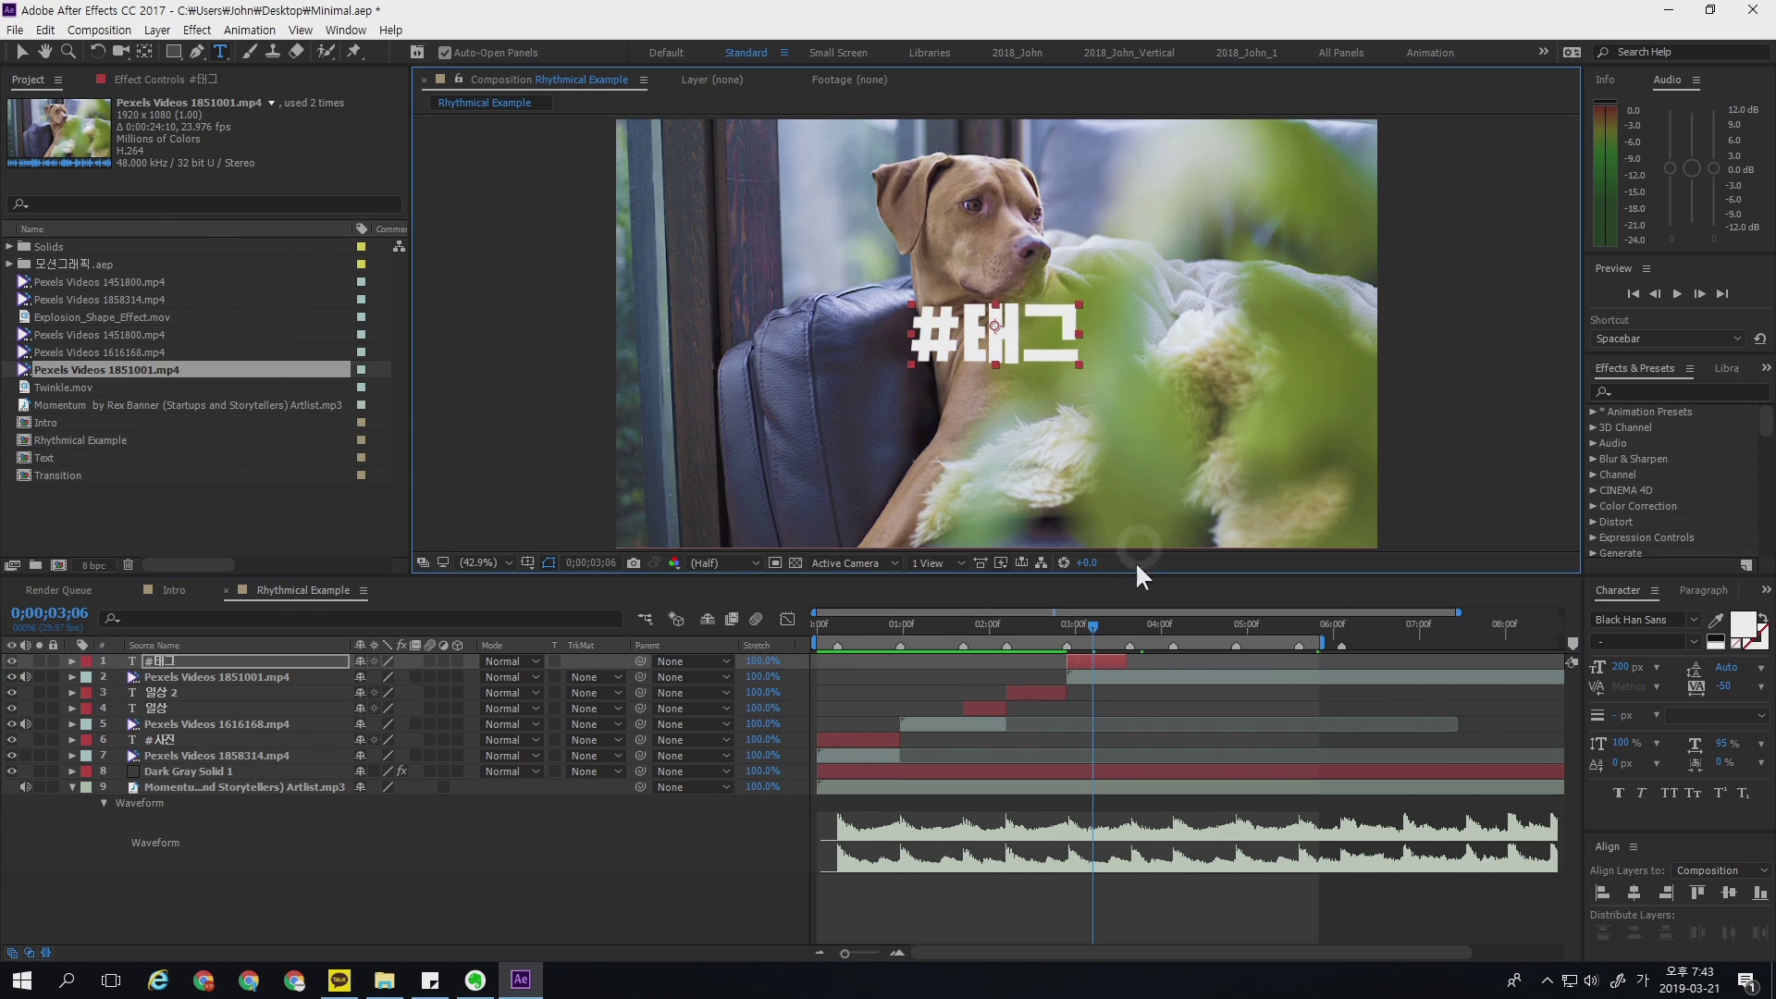
left_click(1628, 667)
type("250")
key("Return")
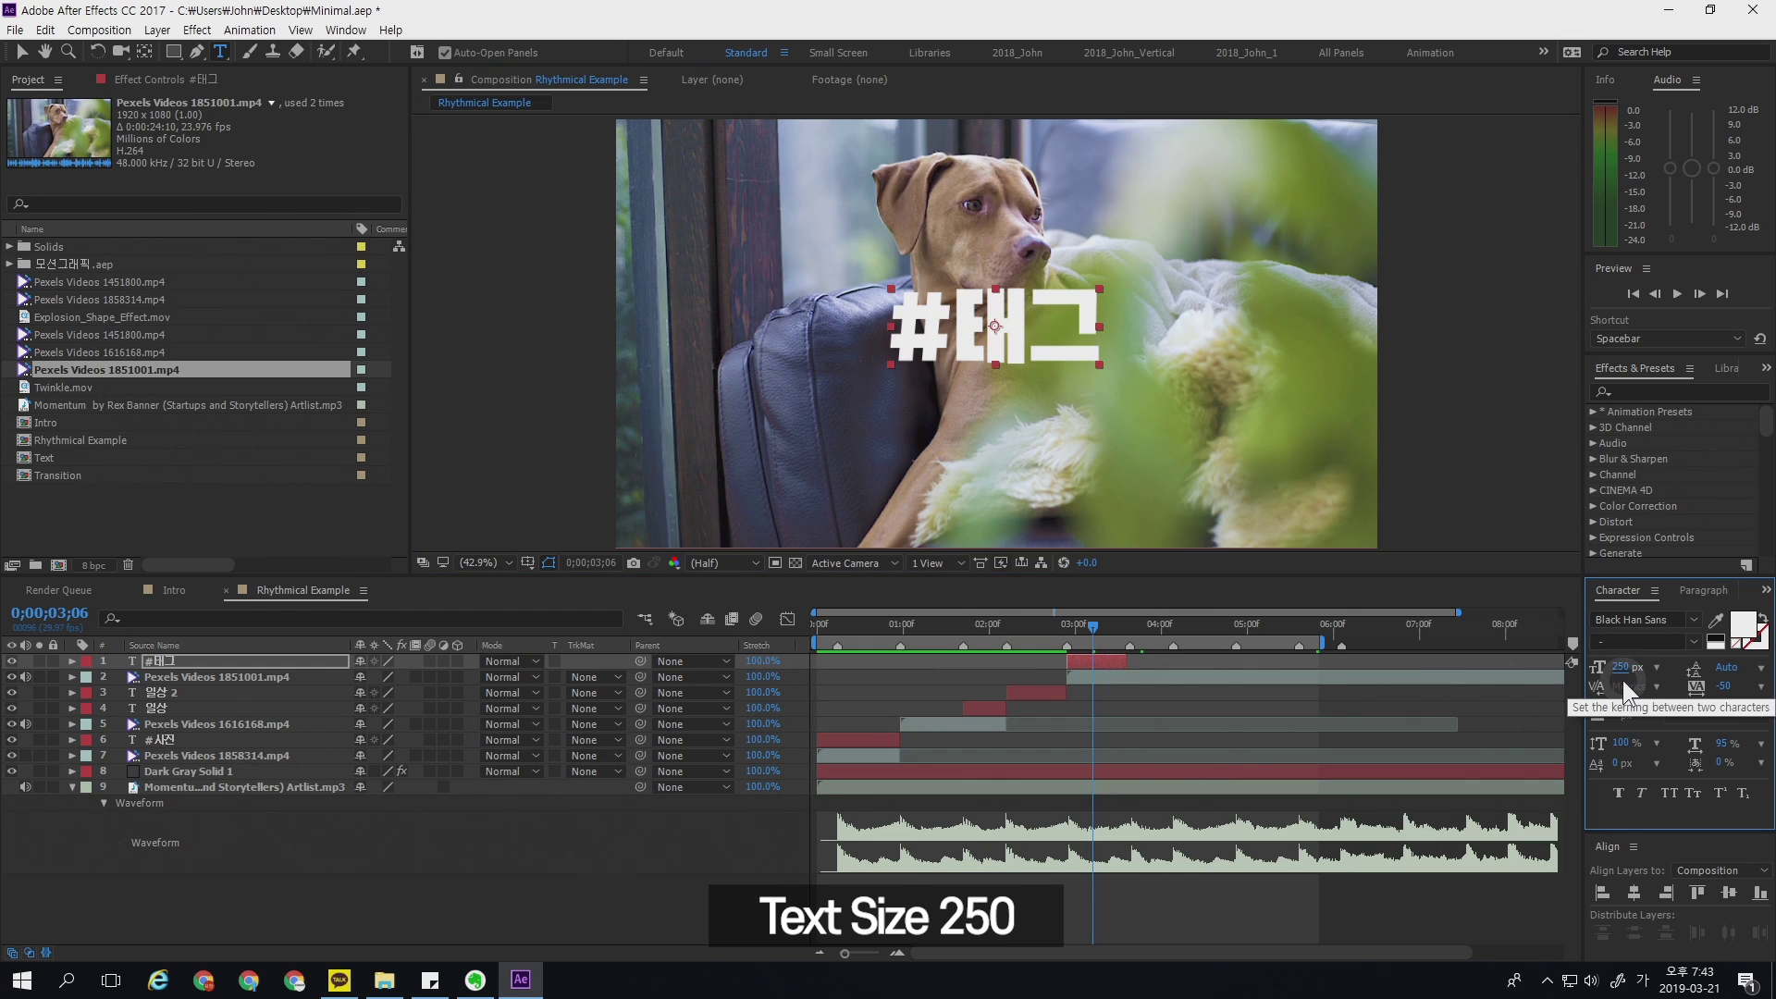
left_click(1728, 893)
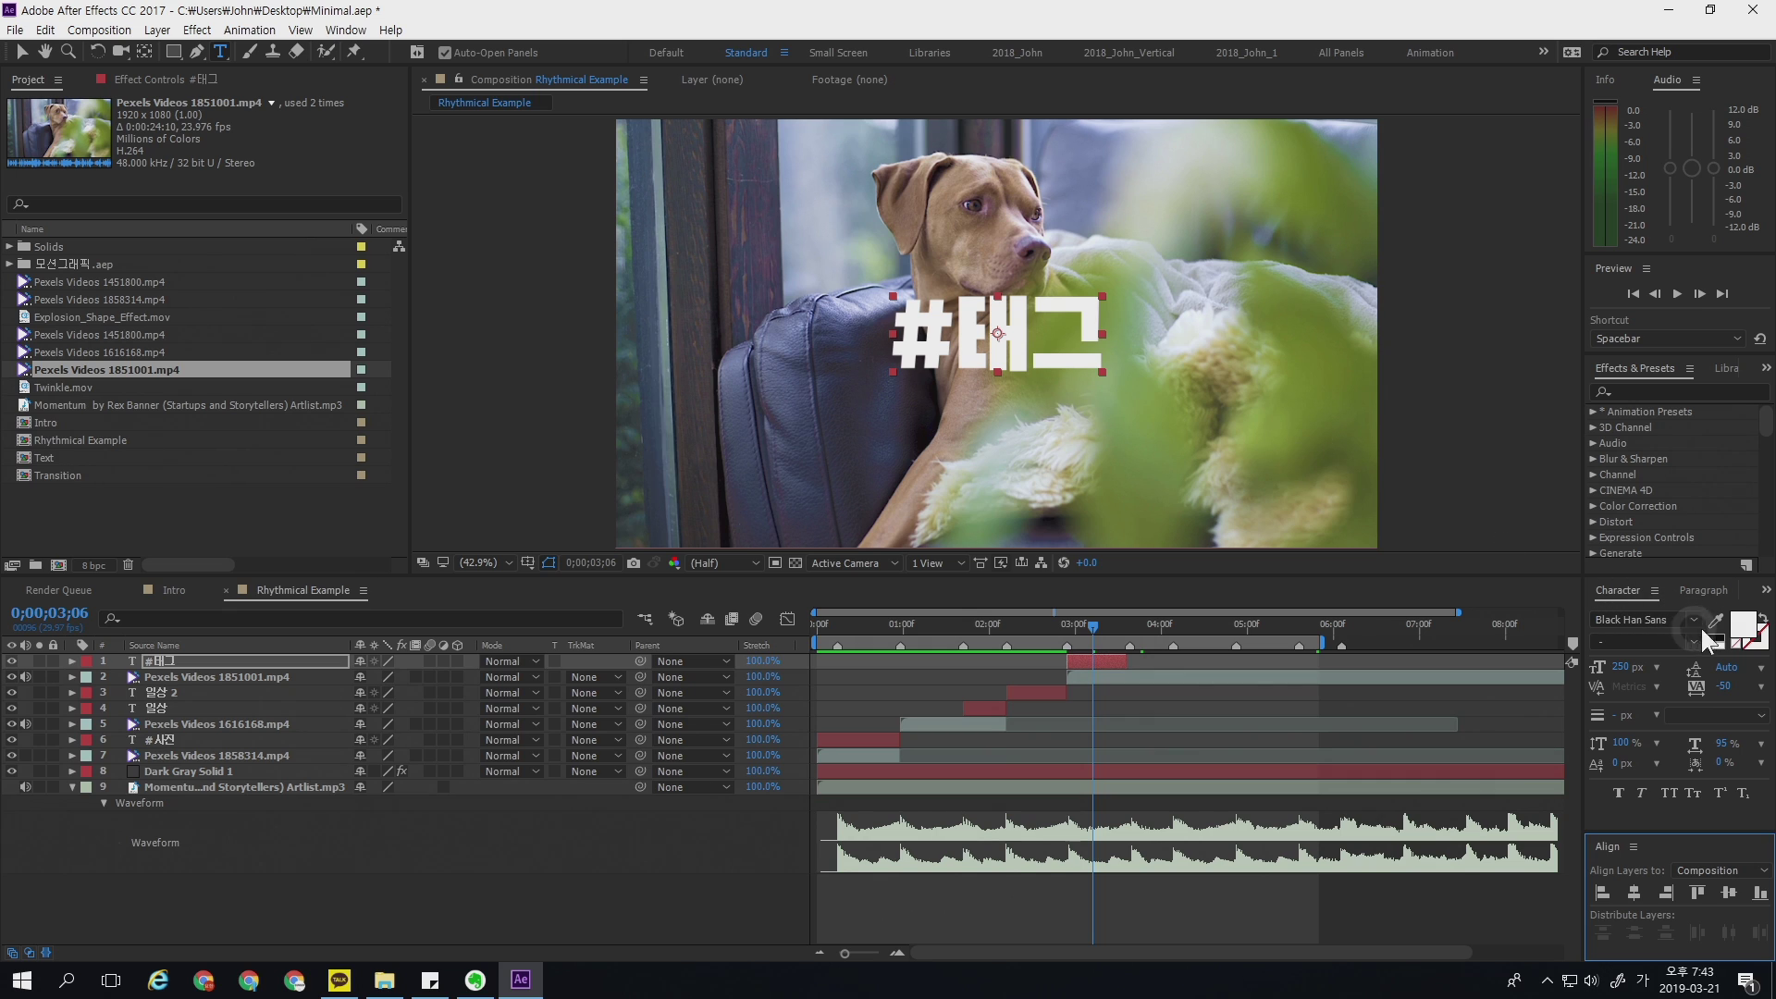
- Recolour the #태그 text bright yellow
left_click(1743, 626)
left_click(1440, 456)
left_click(1551, 569)
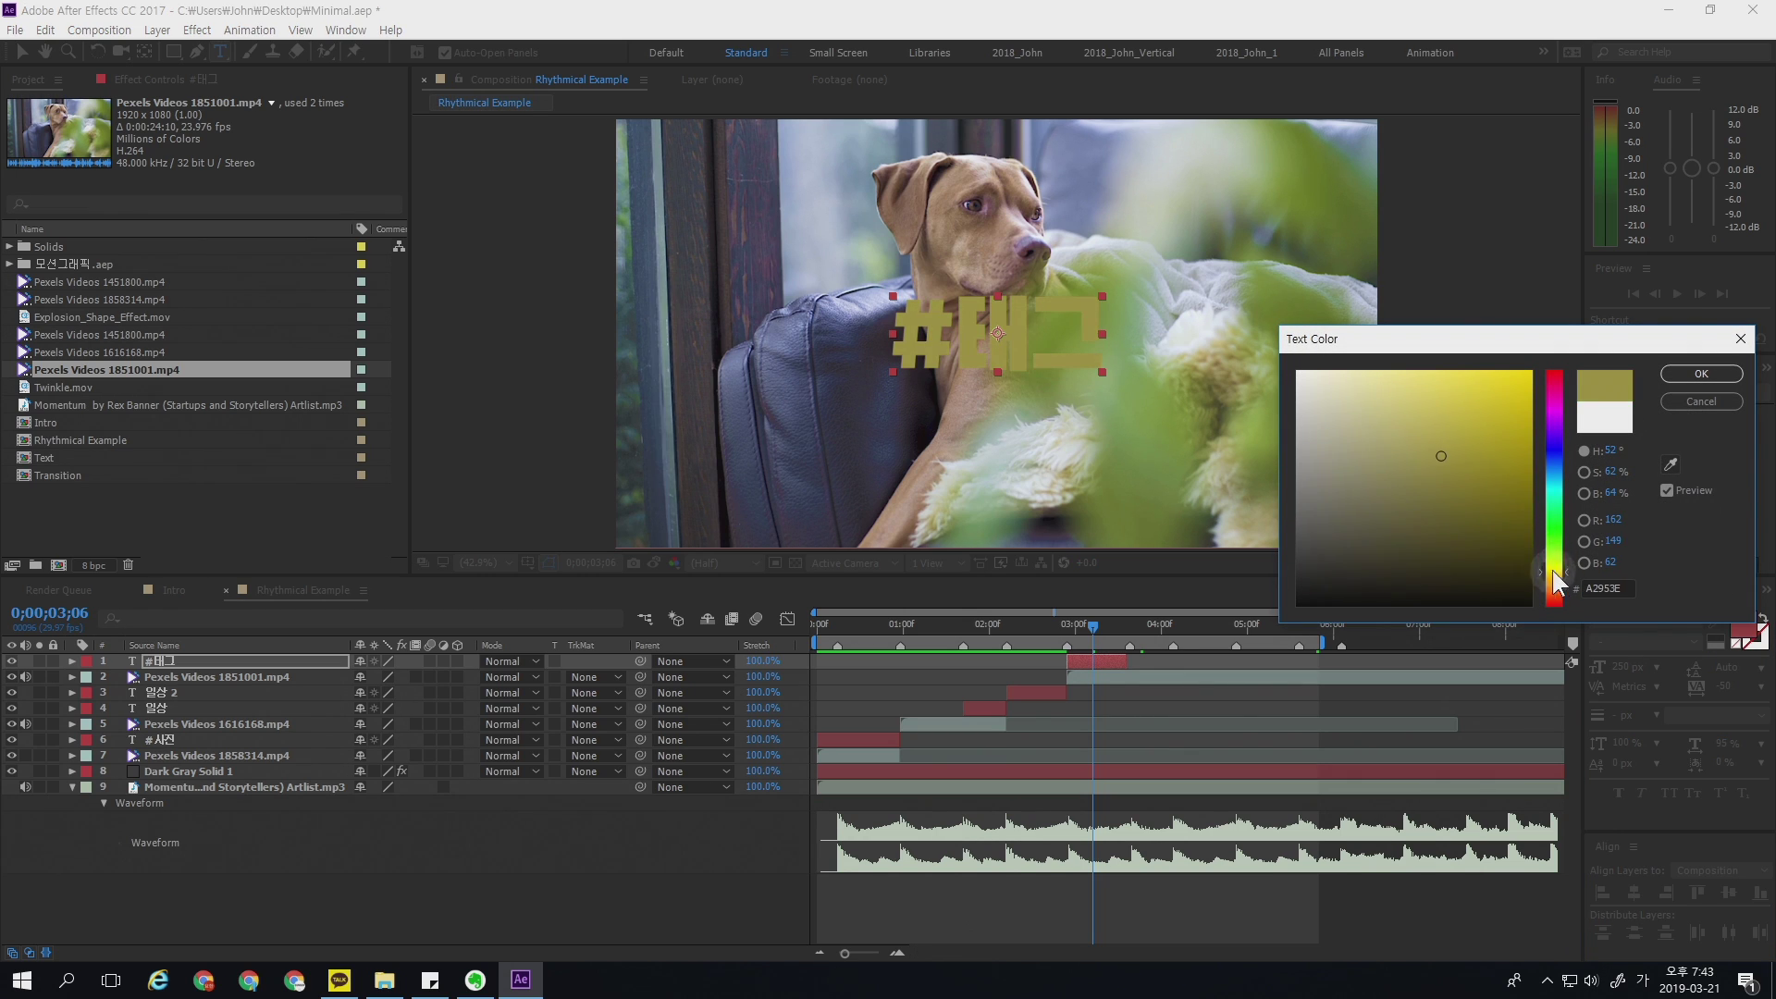
key("Return")
left_click(1113, 620)
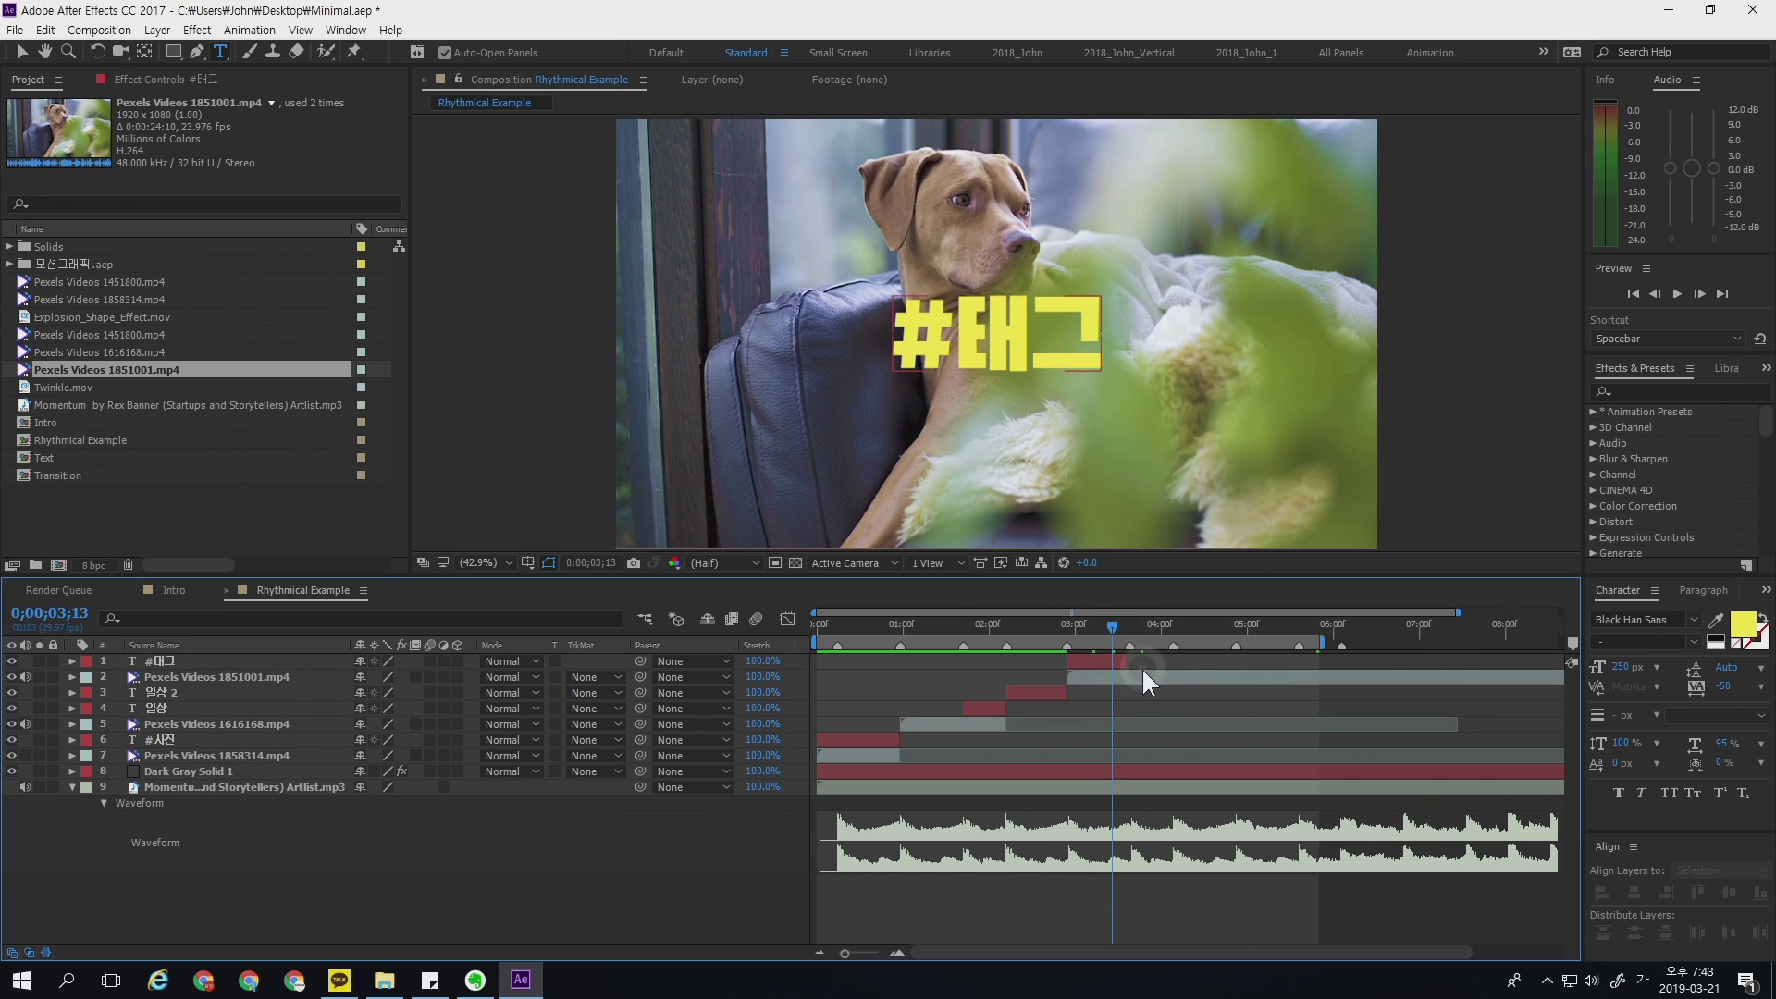
- Split the Pexels Videos 1851001.mp4 layer at the 0;00;03;19 beat marker and delete the part after the cut
key("equal")
left_click_drag(1141, 661, 1148, 627)
left_click(1148, 676)
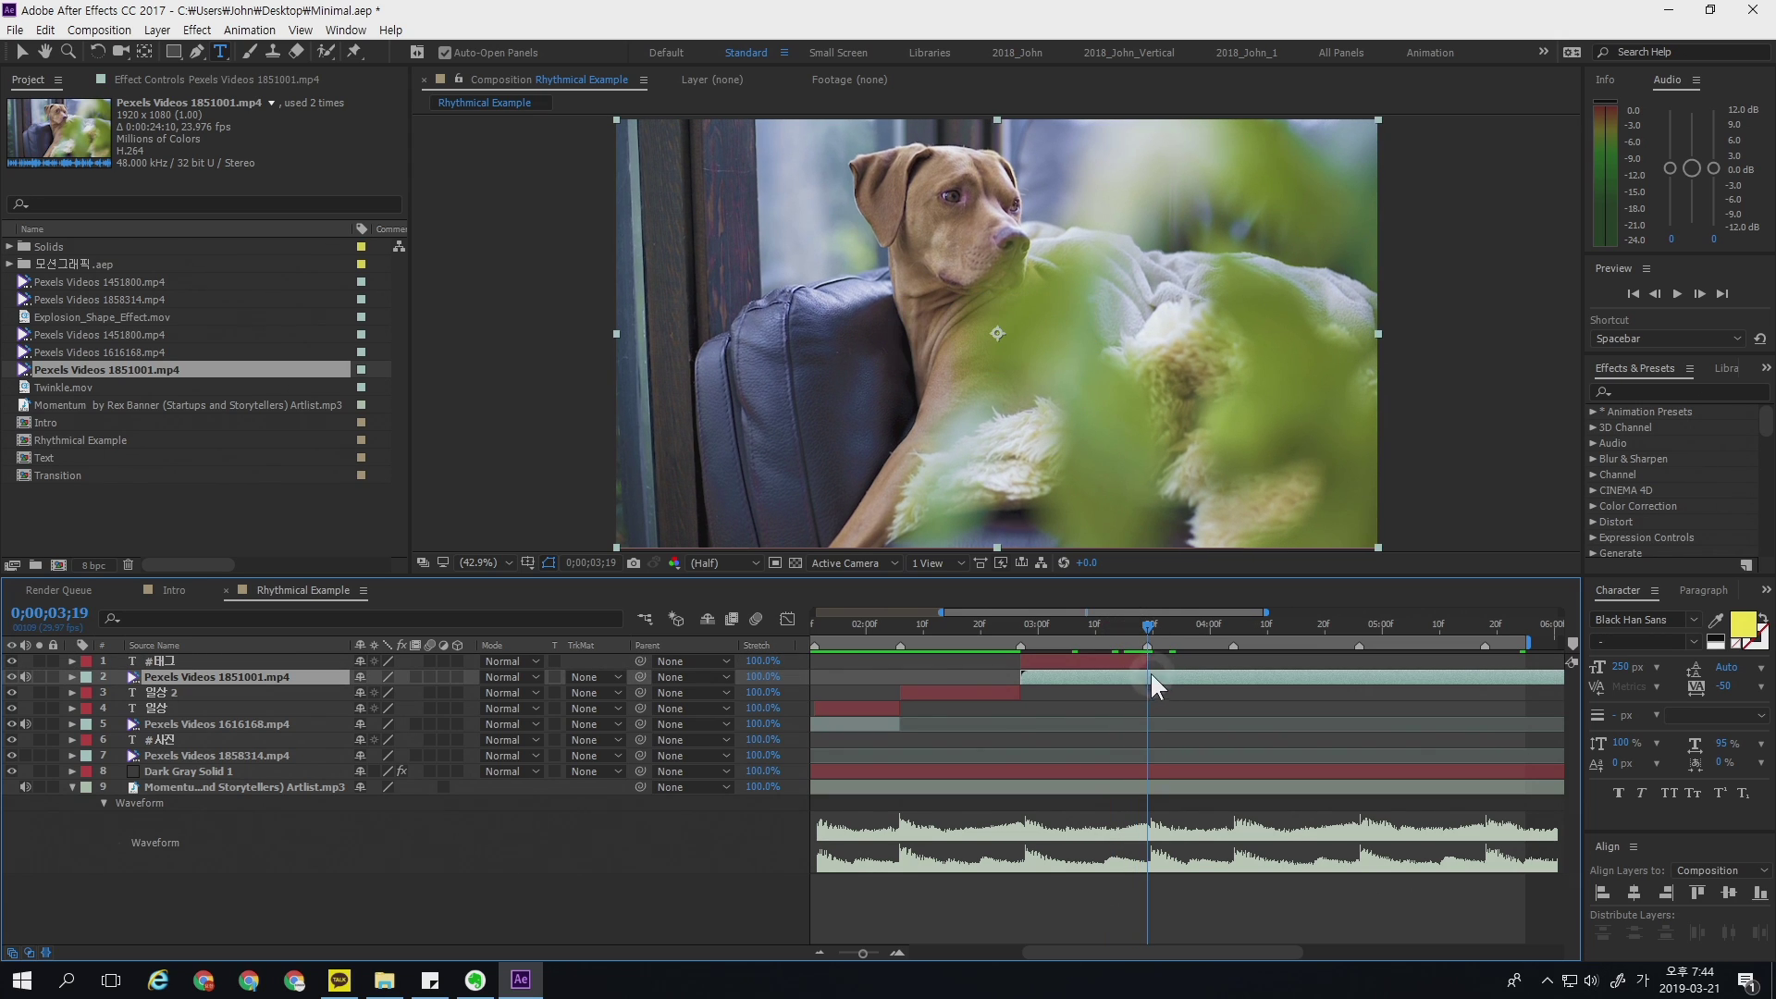
key("ctrl+shift+d")
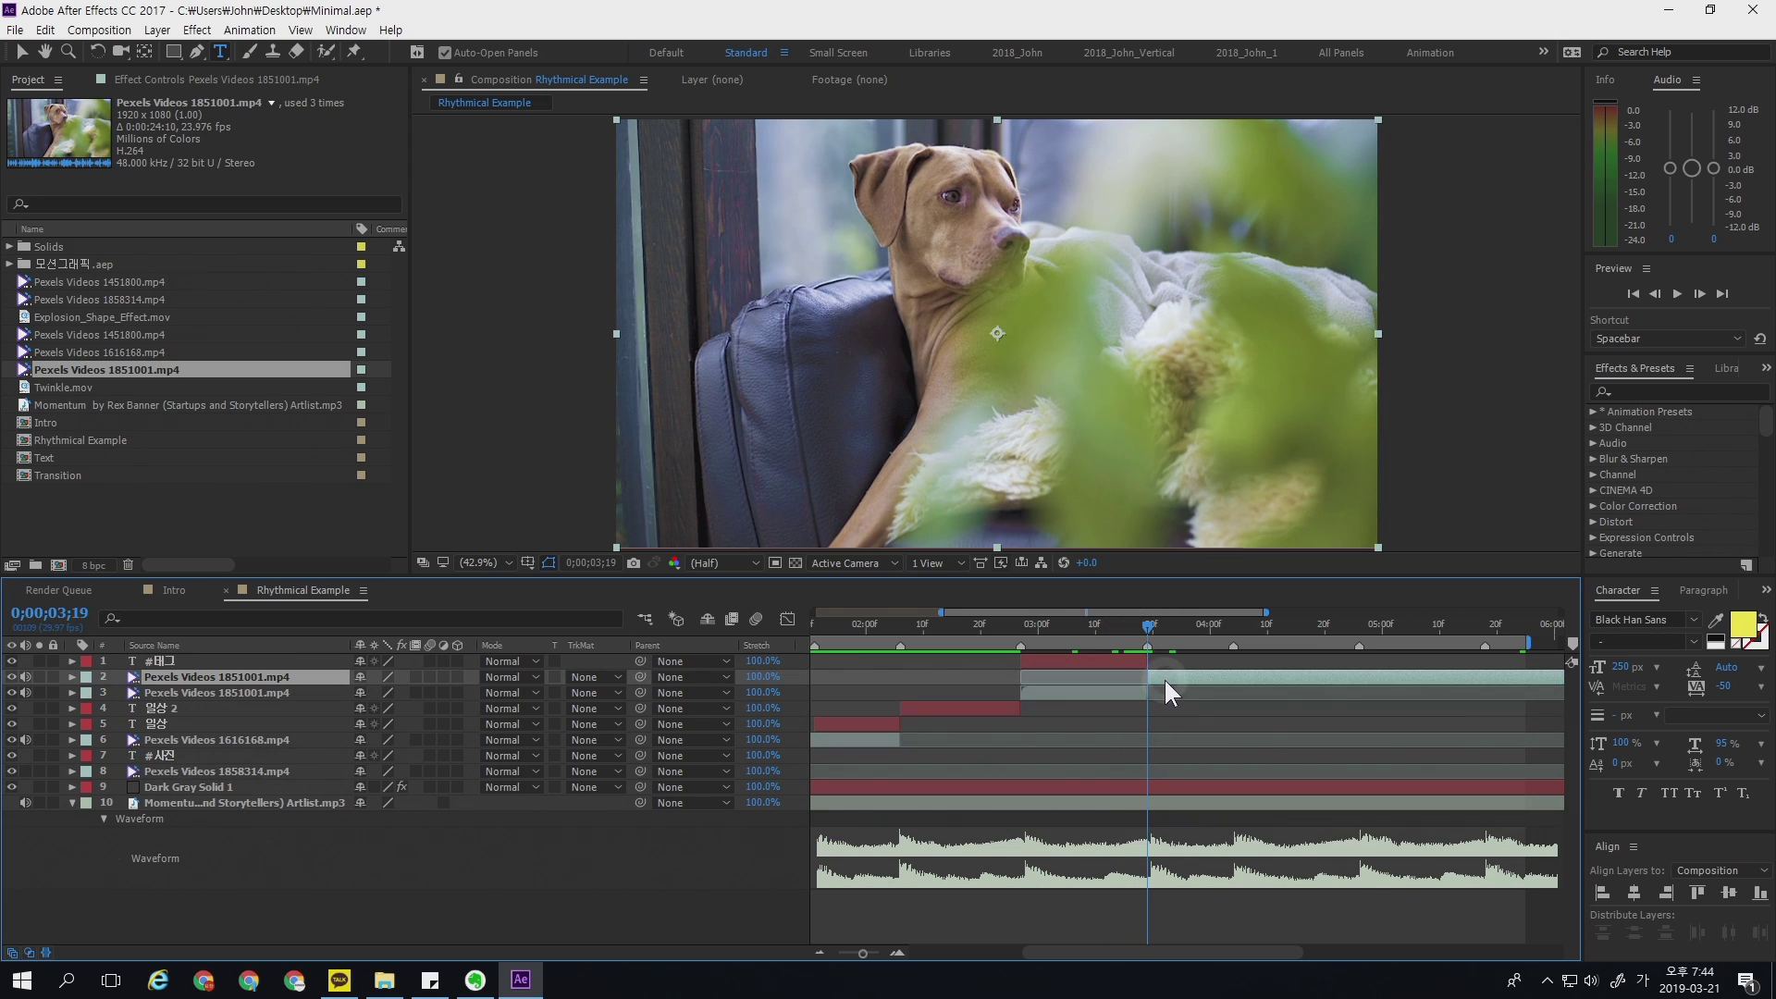
key("Delete")
mouse_move(1149, 625)
left_mouse_down()
mouse_move(987, 635)
mouse_move(1148, 625)
left_mouse_up()
- Add Pexels Videos 1451800.mp4 as the uppermost layer starting at 0;00;03;19 and cut off everything after 0;00;04;26
left_click(113, 296)
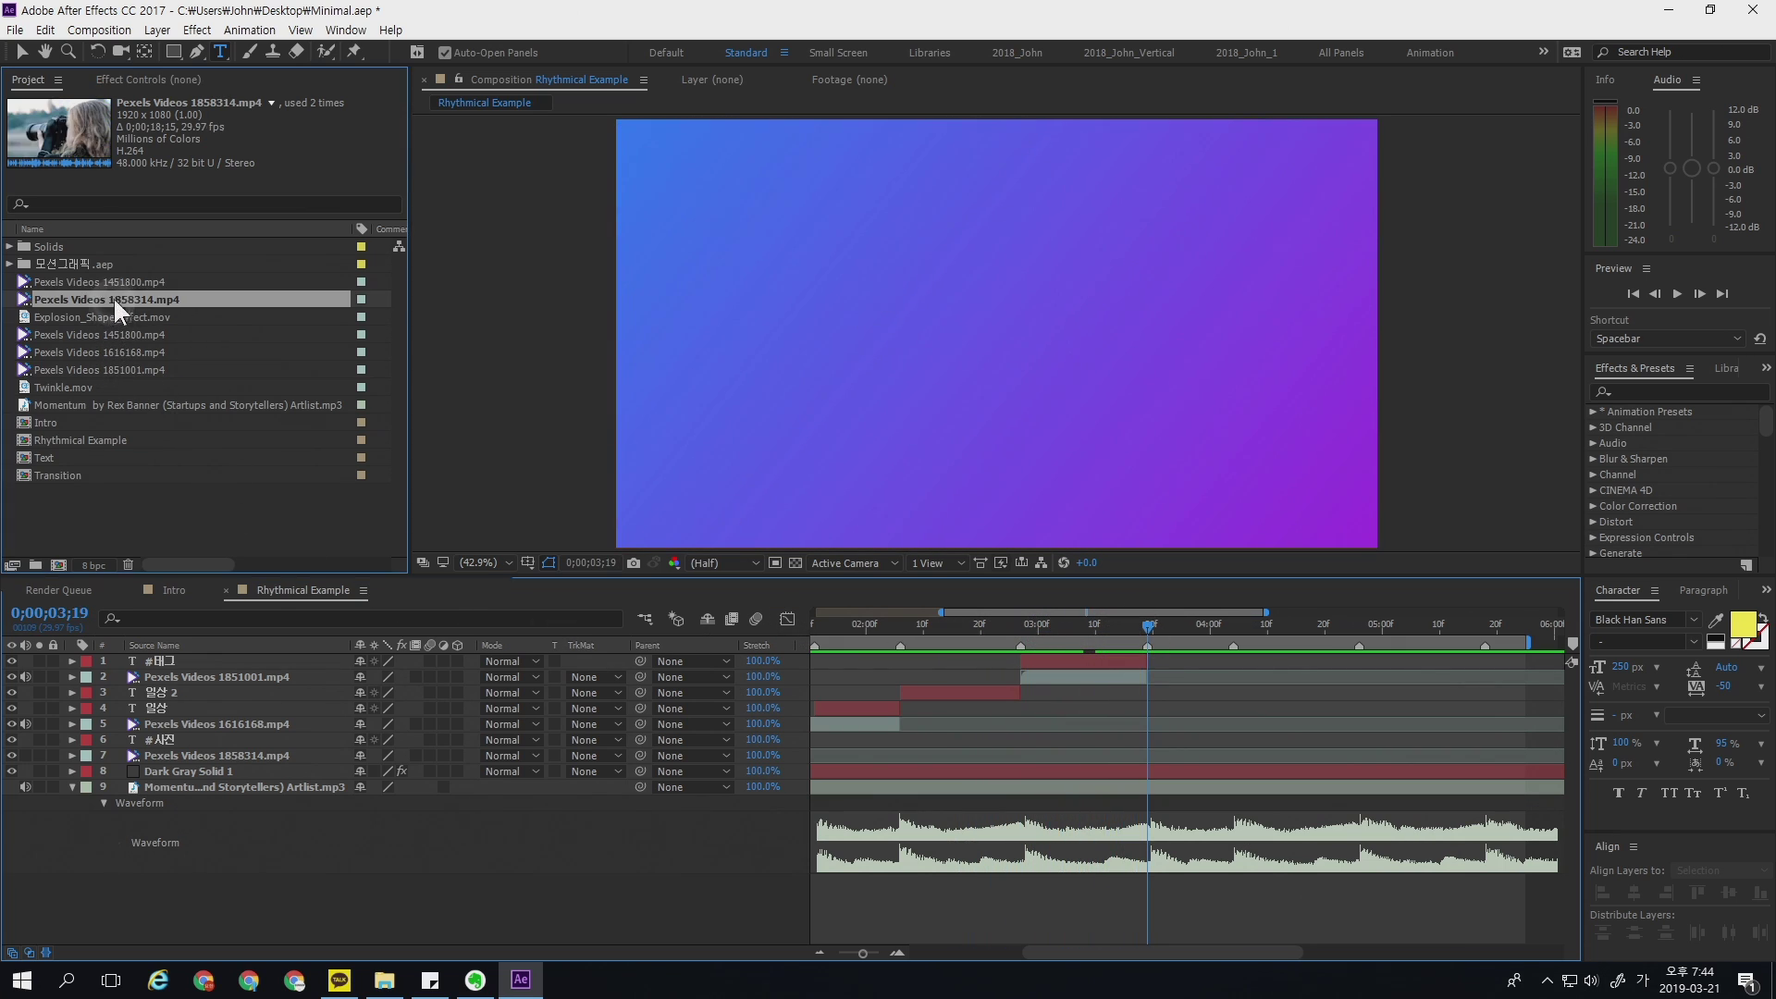
left_click_drag(139, 281, 1357, 657)
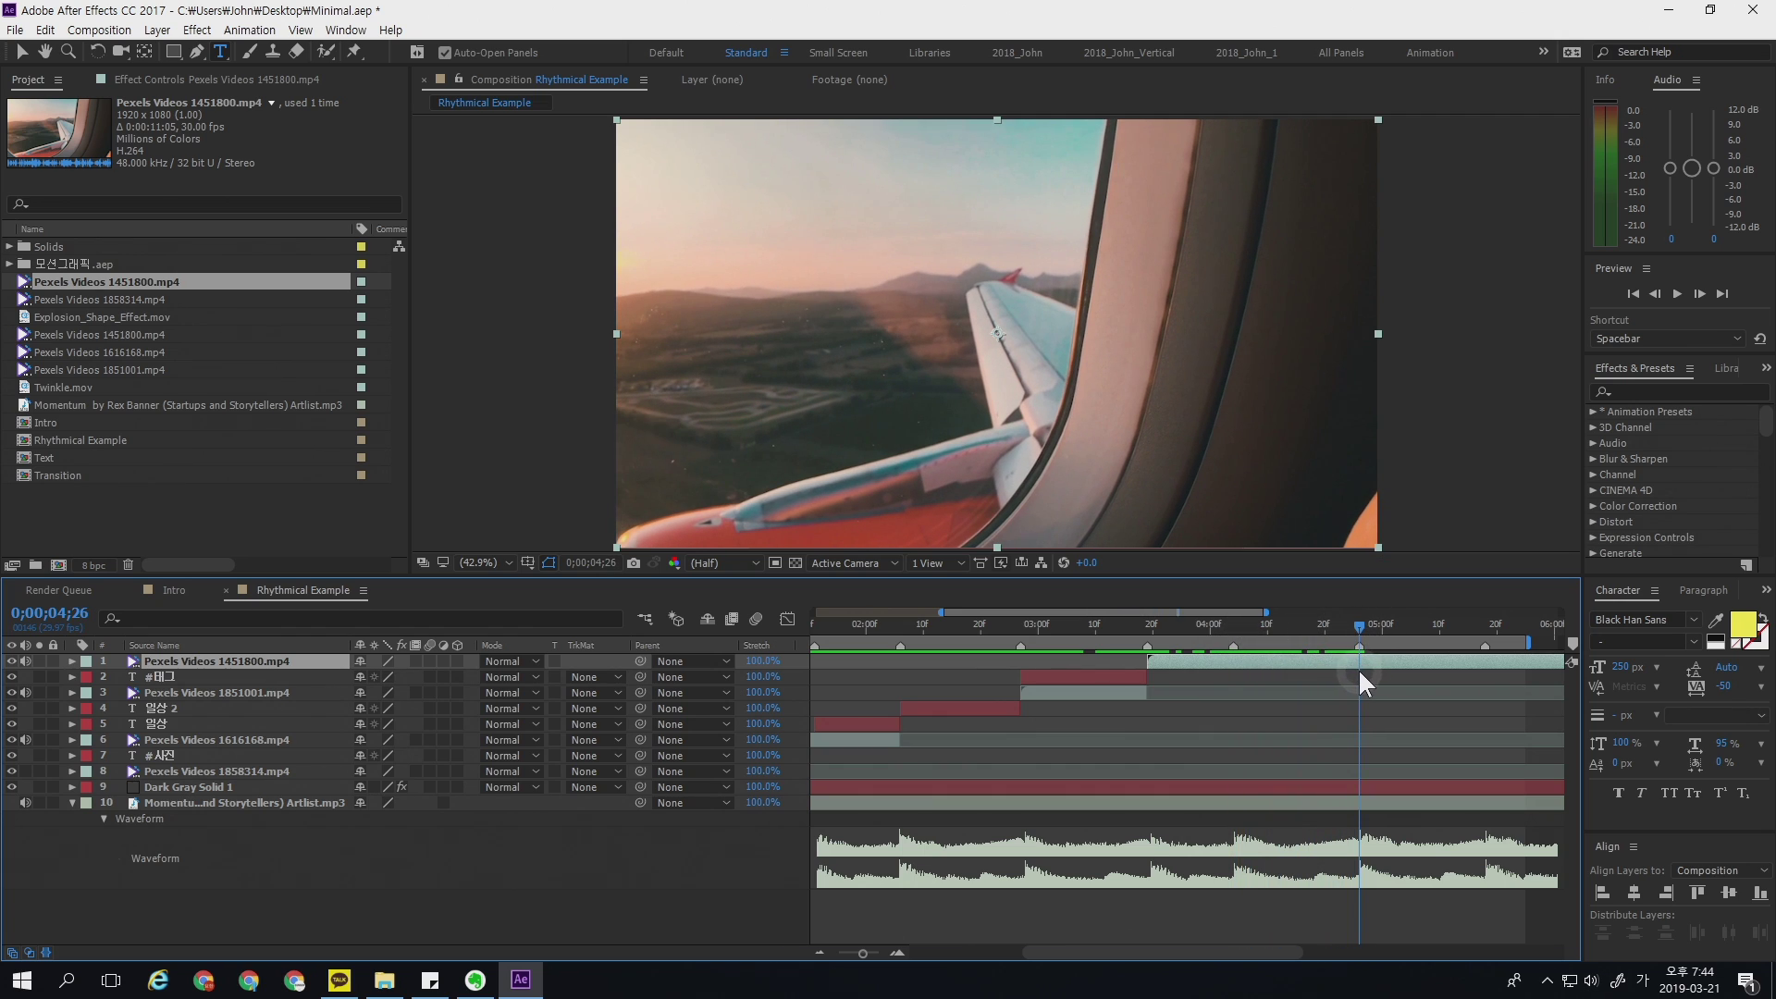
key("ctrl+shift+d")
key("Delete")
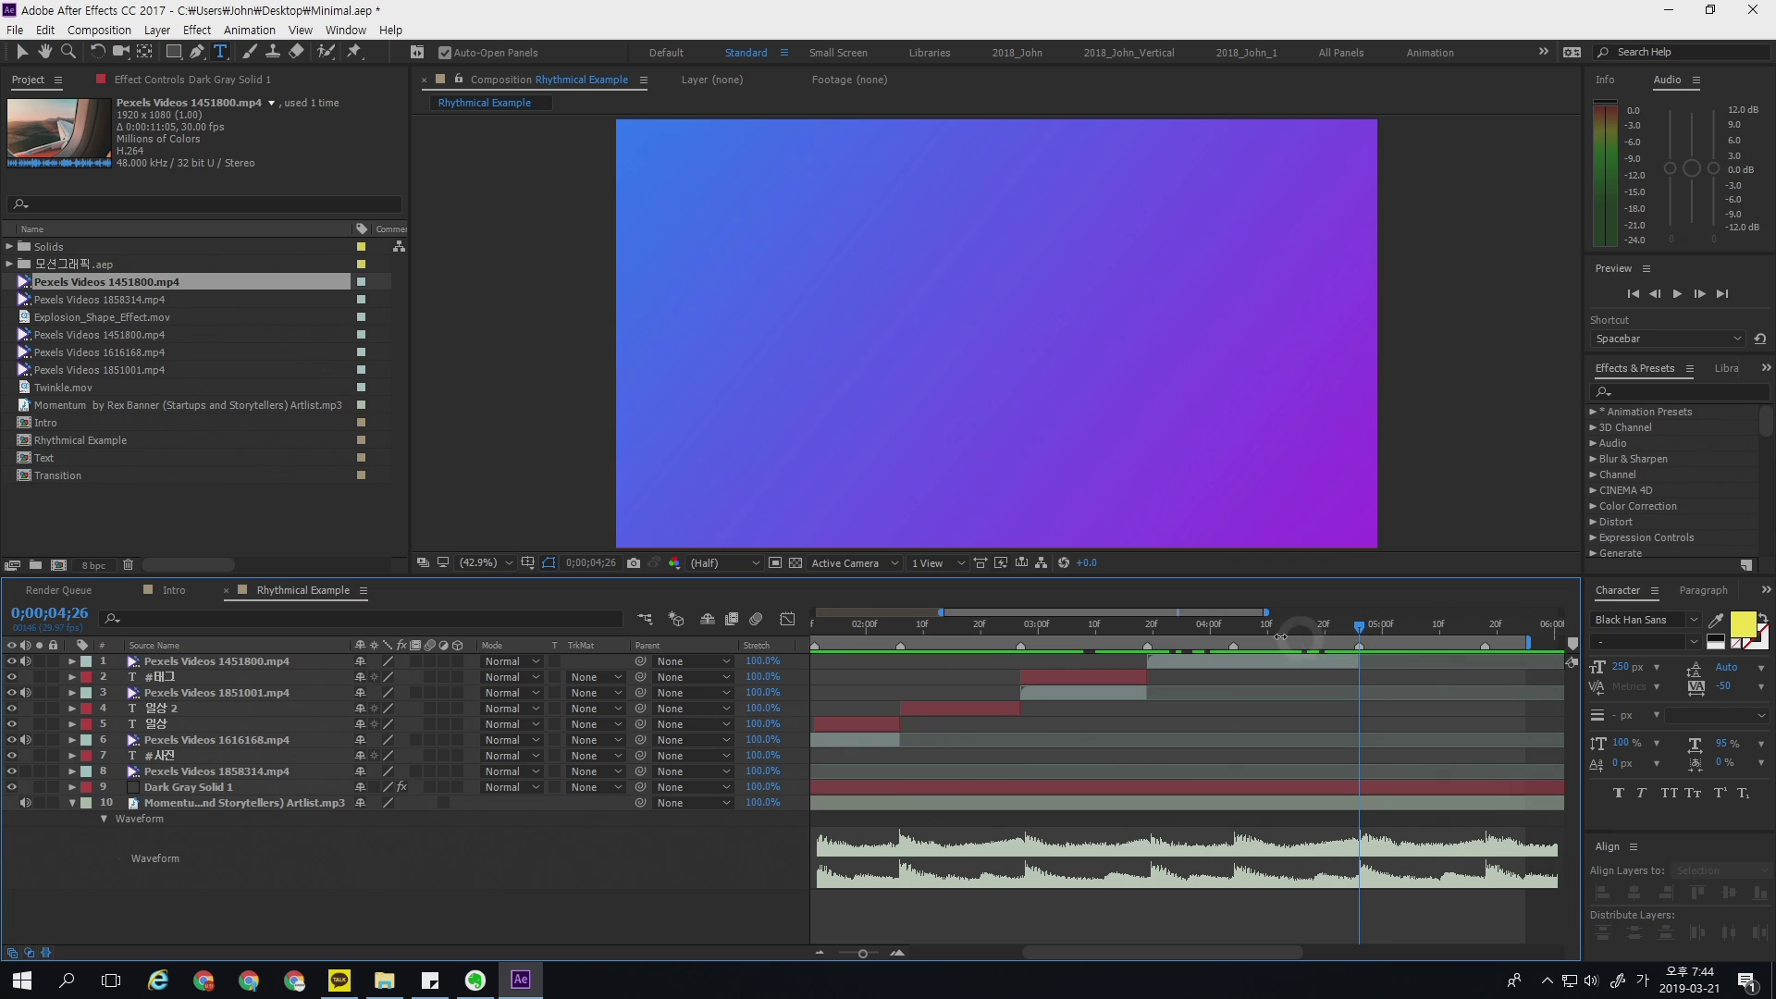
- Duplicate the #태그 layer, place the copy above the airplane footage and shift it to start at 0;00;03;19
left_click_drag(1280, 636, 1158, 635)
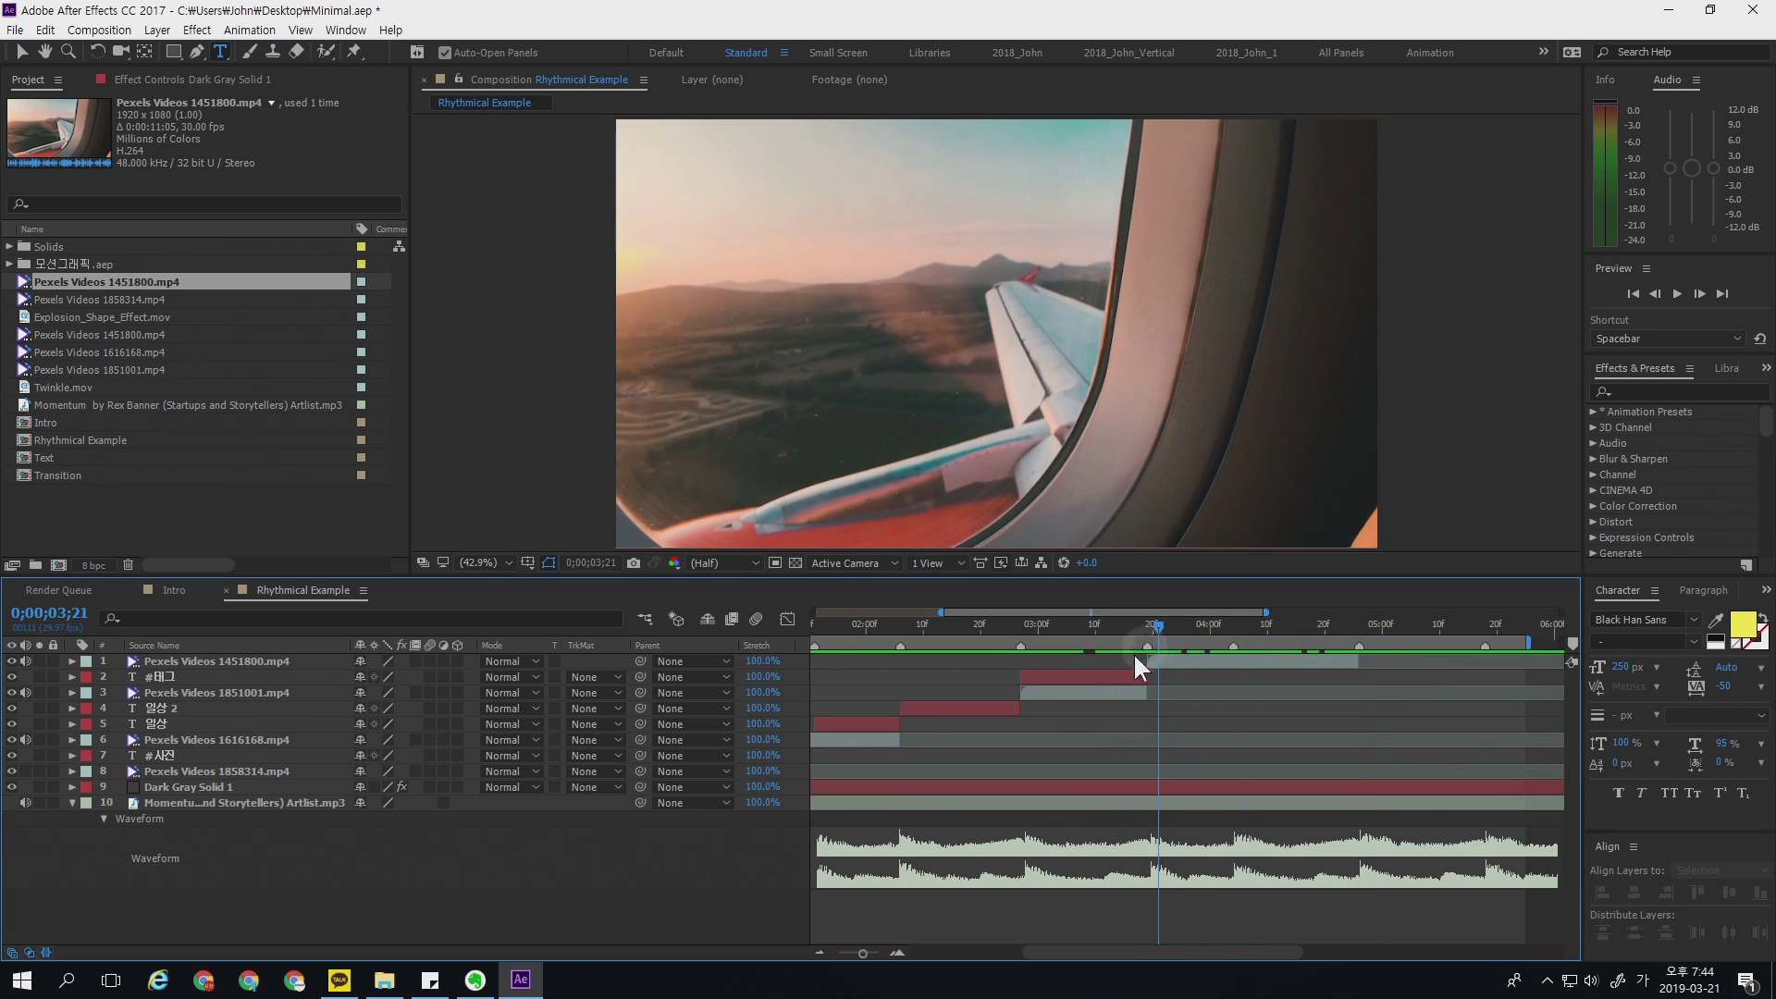
left_click(1047, 677)
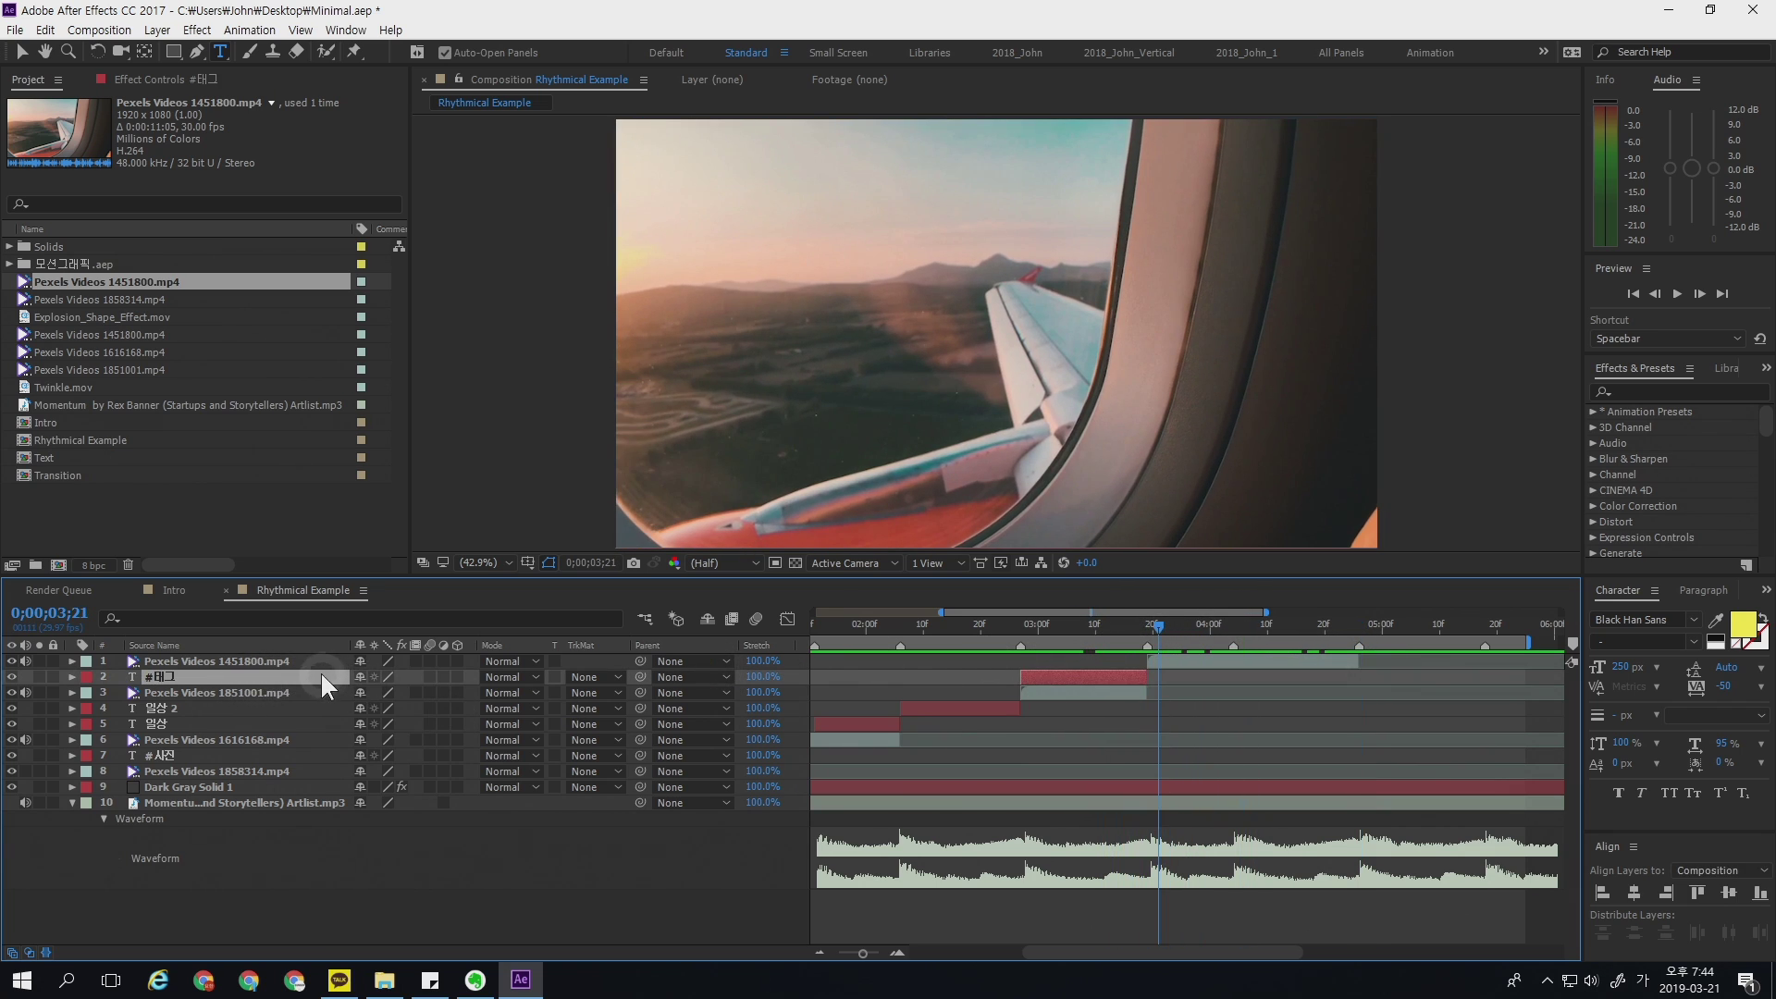
key("ctrl+d")
left_click_drag(335, 673, 329, 662)
mouse_move(1051, 660)
left_mouse_down()
mouse_move(1180, 658)
mouse_move(1178, 623)
left_mouse_up()
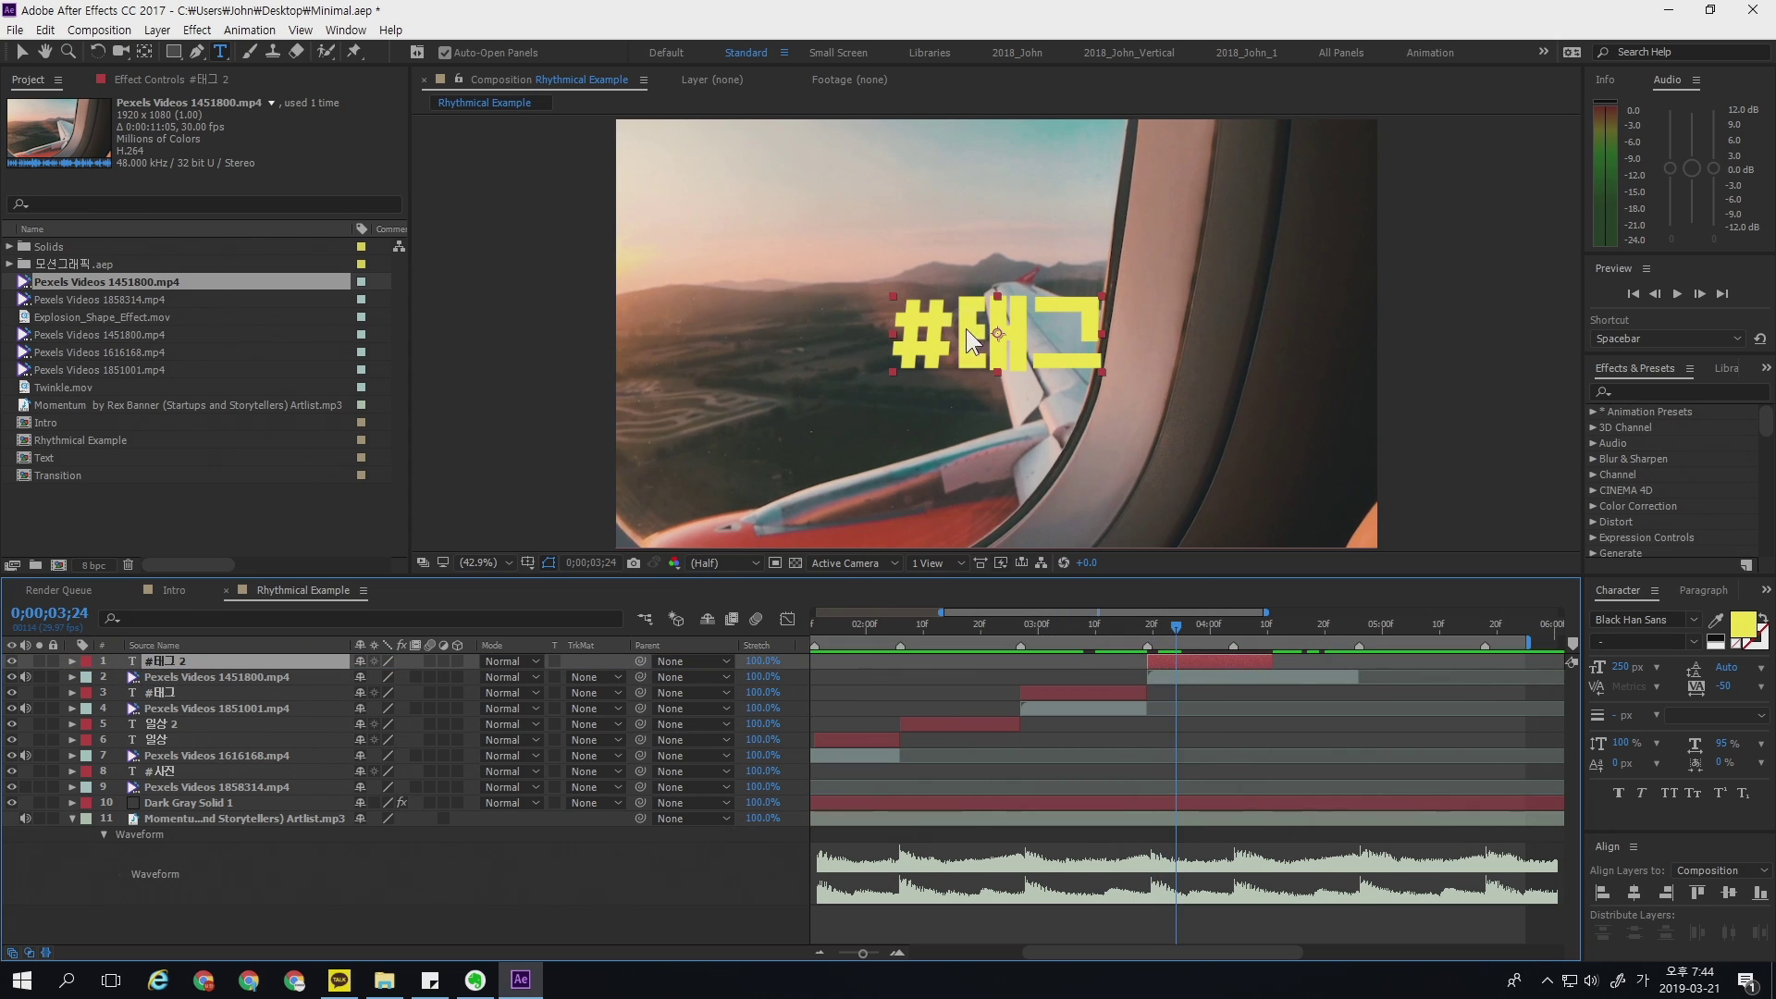
- Change the duplicated text to "세계여행" and extend the layer's end to match the airplane clip at 0;00;04;26
left_click(1161, 333)
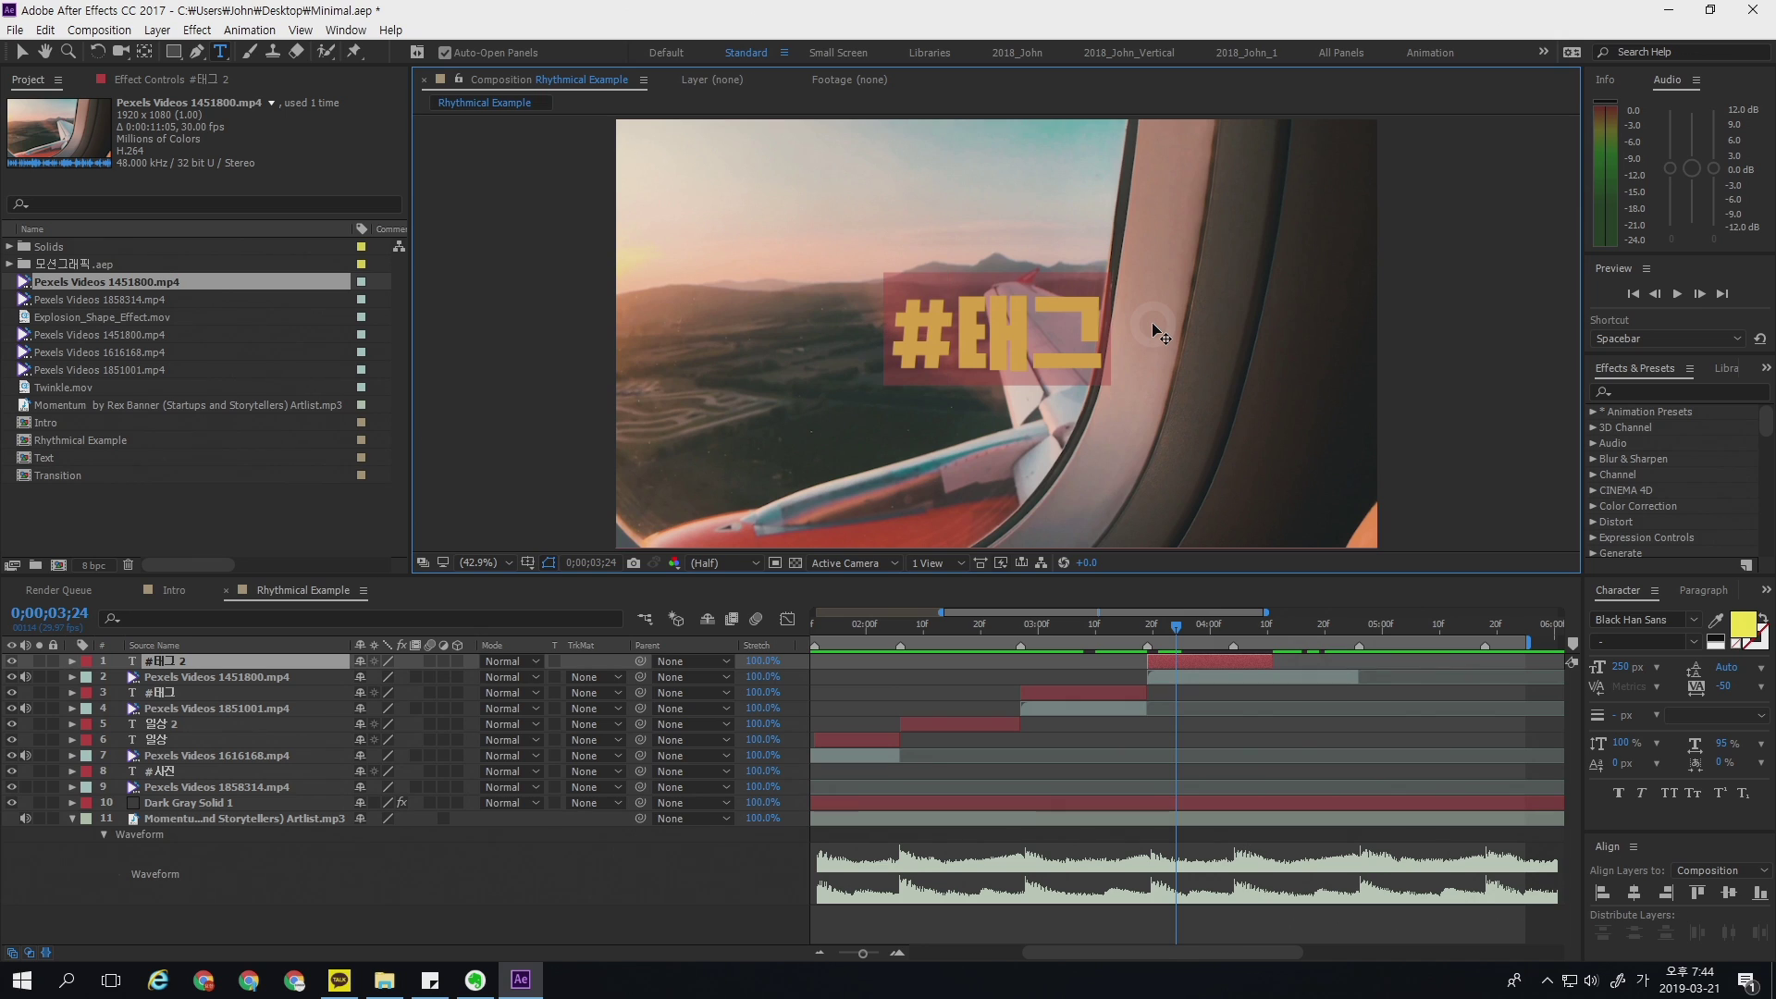
type("ㅇㄹㅇ")
key("BackSpace")
key("BackSpace")
key("BackSpace")
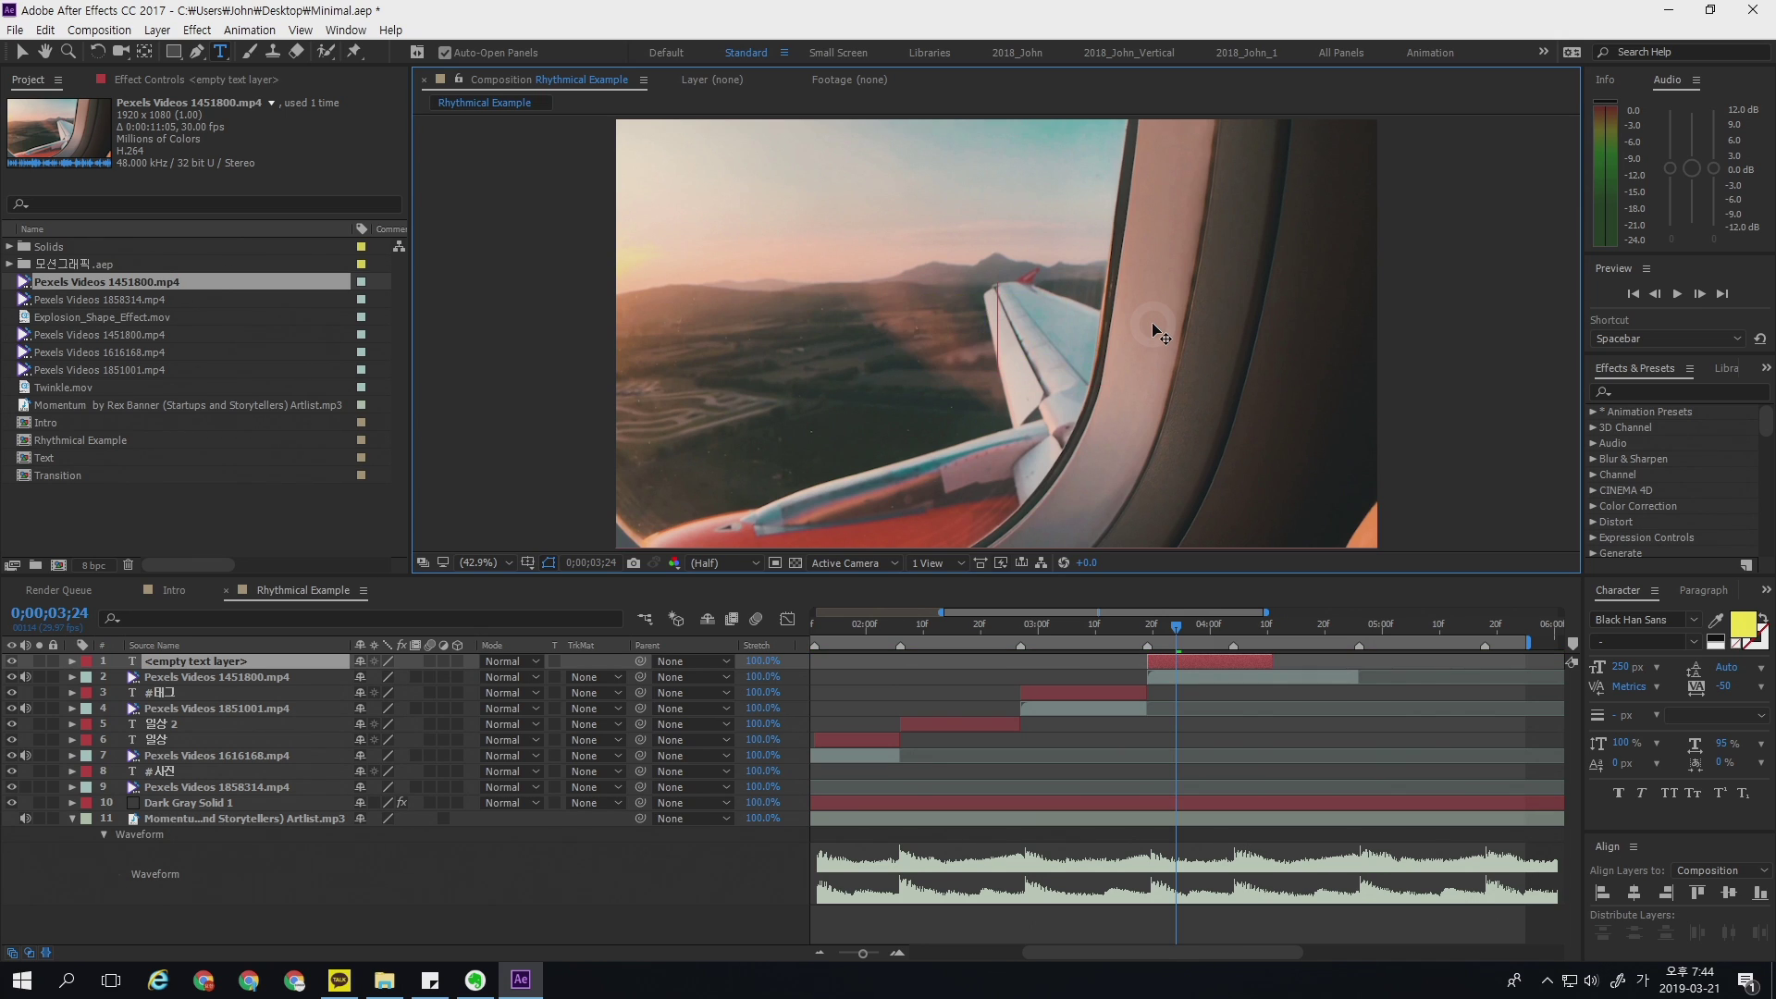
type("세계여행")
left_click_drag(1176, 624, 1353, 680)
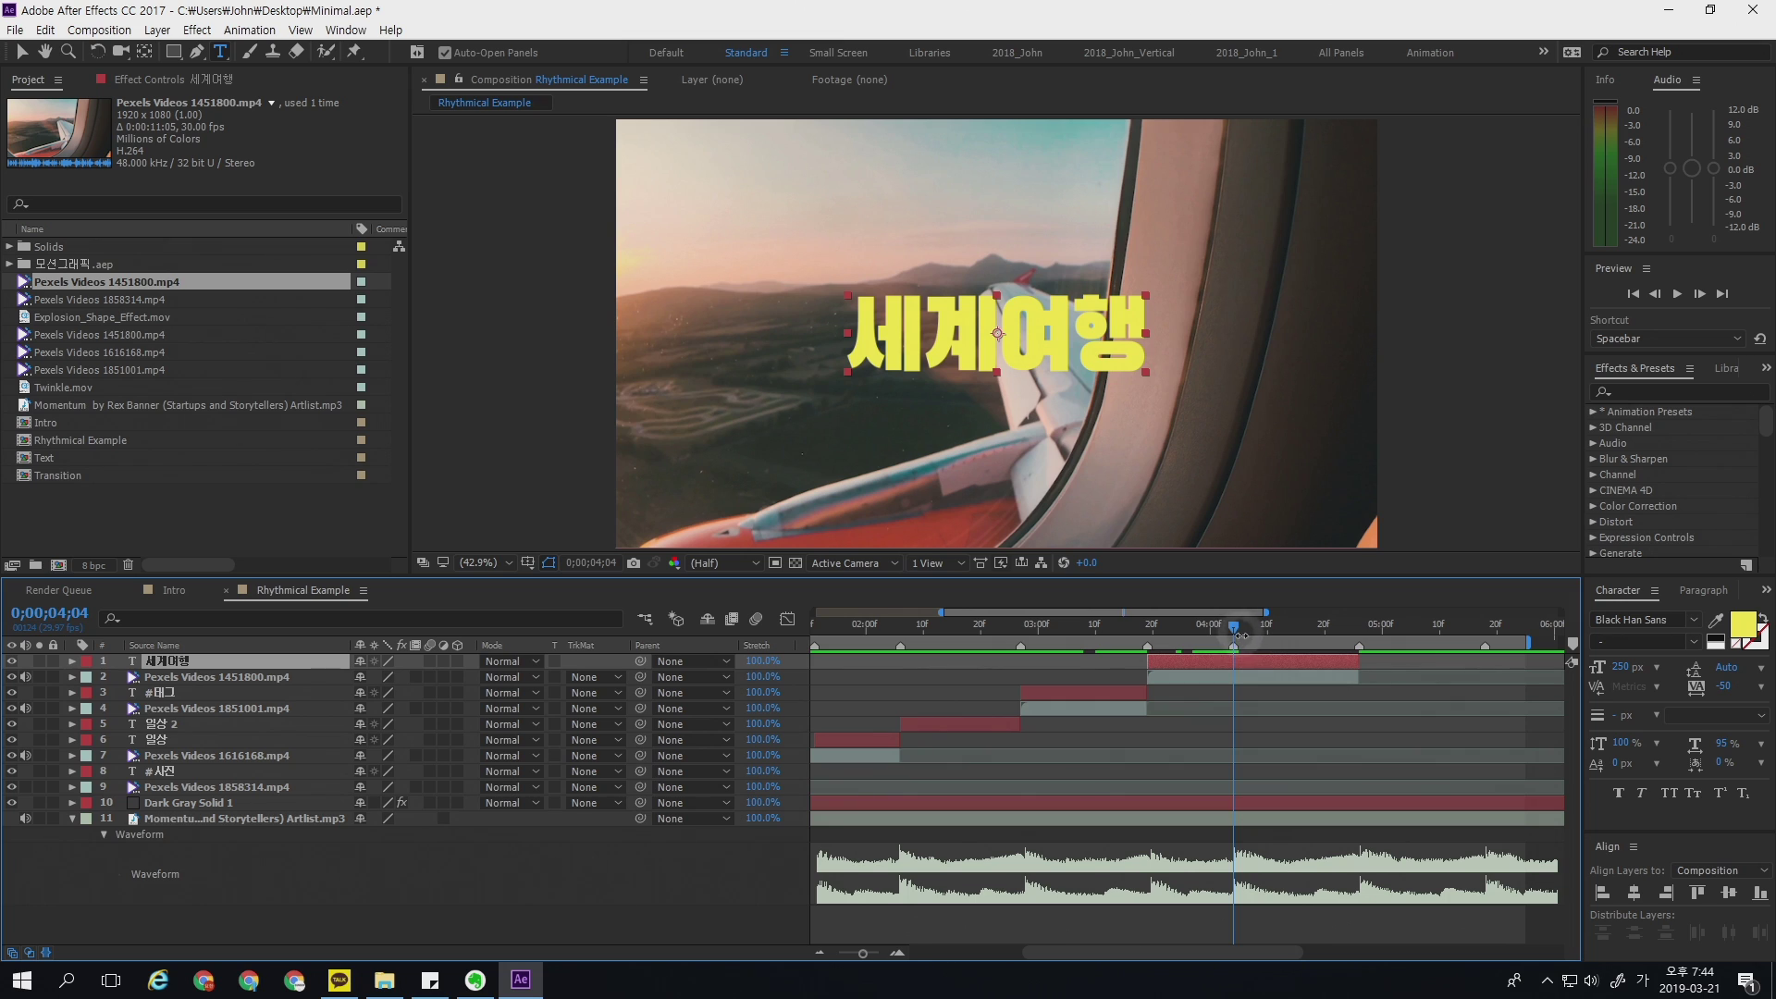
- Split the 세계여행 layer at the 0;00;04;04 beat marker and recolour its second part white
key("ctrl+shift+d")
mouse_move(1233, 625)
left_mouse_down()
mouse_move(1208, 629)
mouse_move(1255, 629)
left_mouse_up()
left_click(1723, 643)
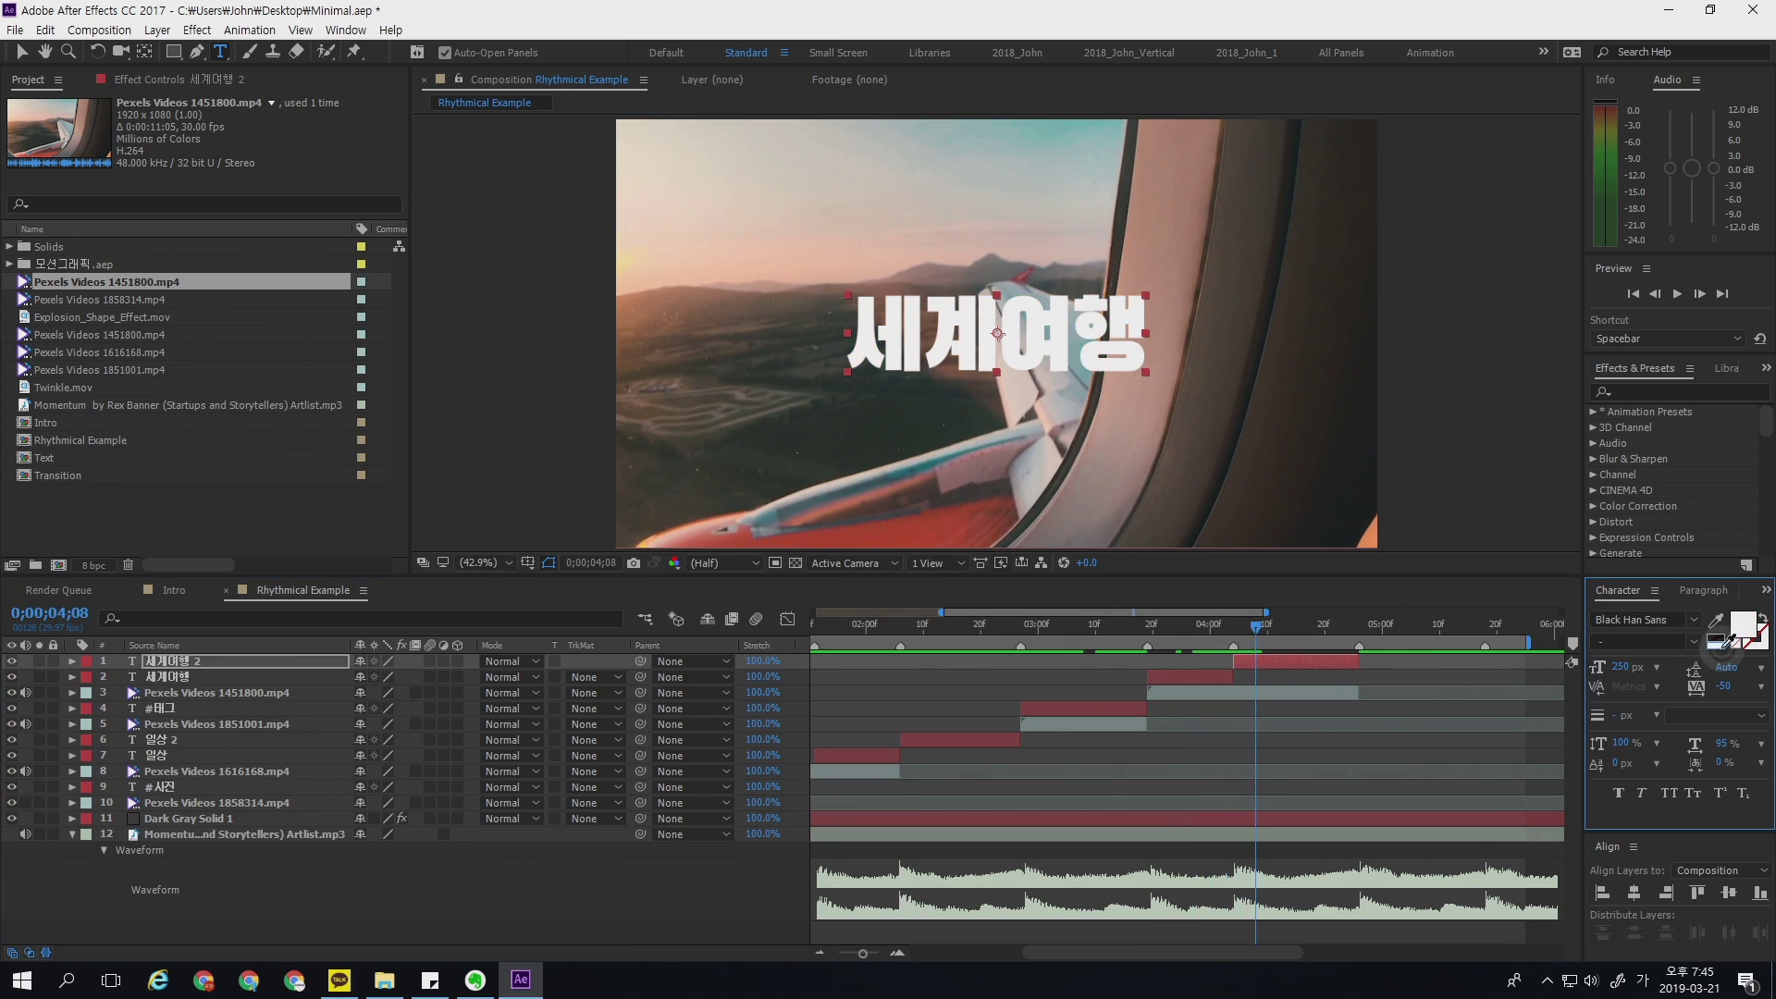
- Set the white 세계여행 text size to 200 px and centre it vertically in the composition
left_click(1642, 668)
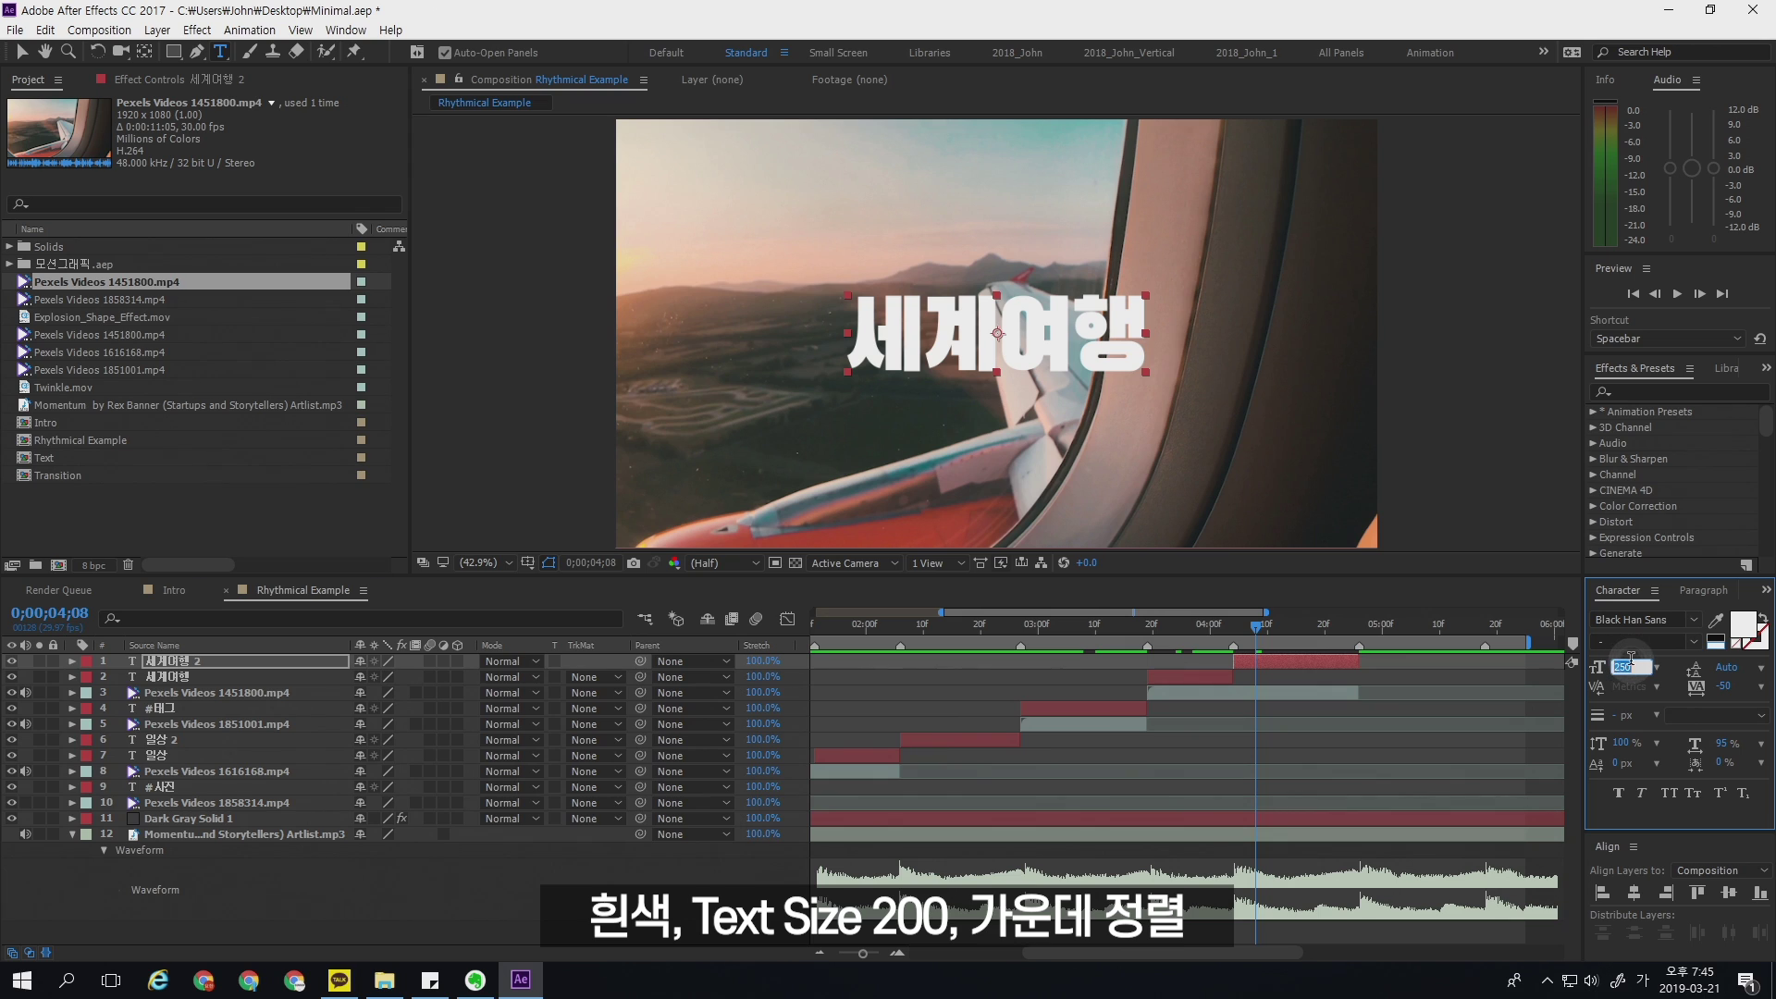
type("200")
key("Return")
left_click(1728, 892)
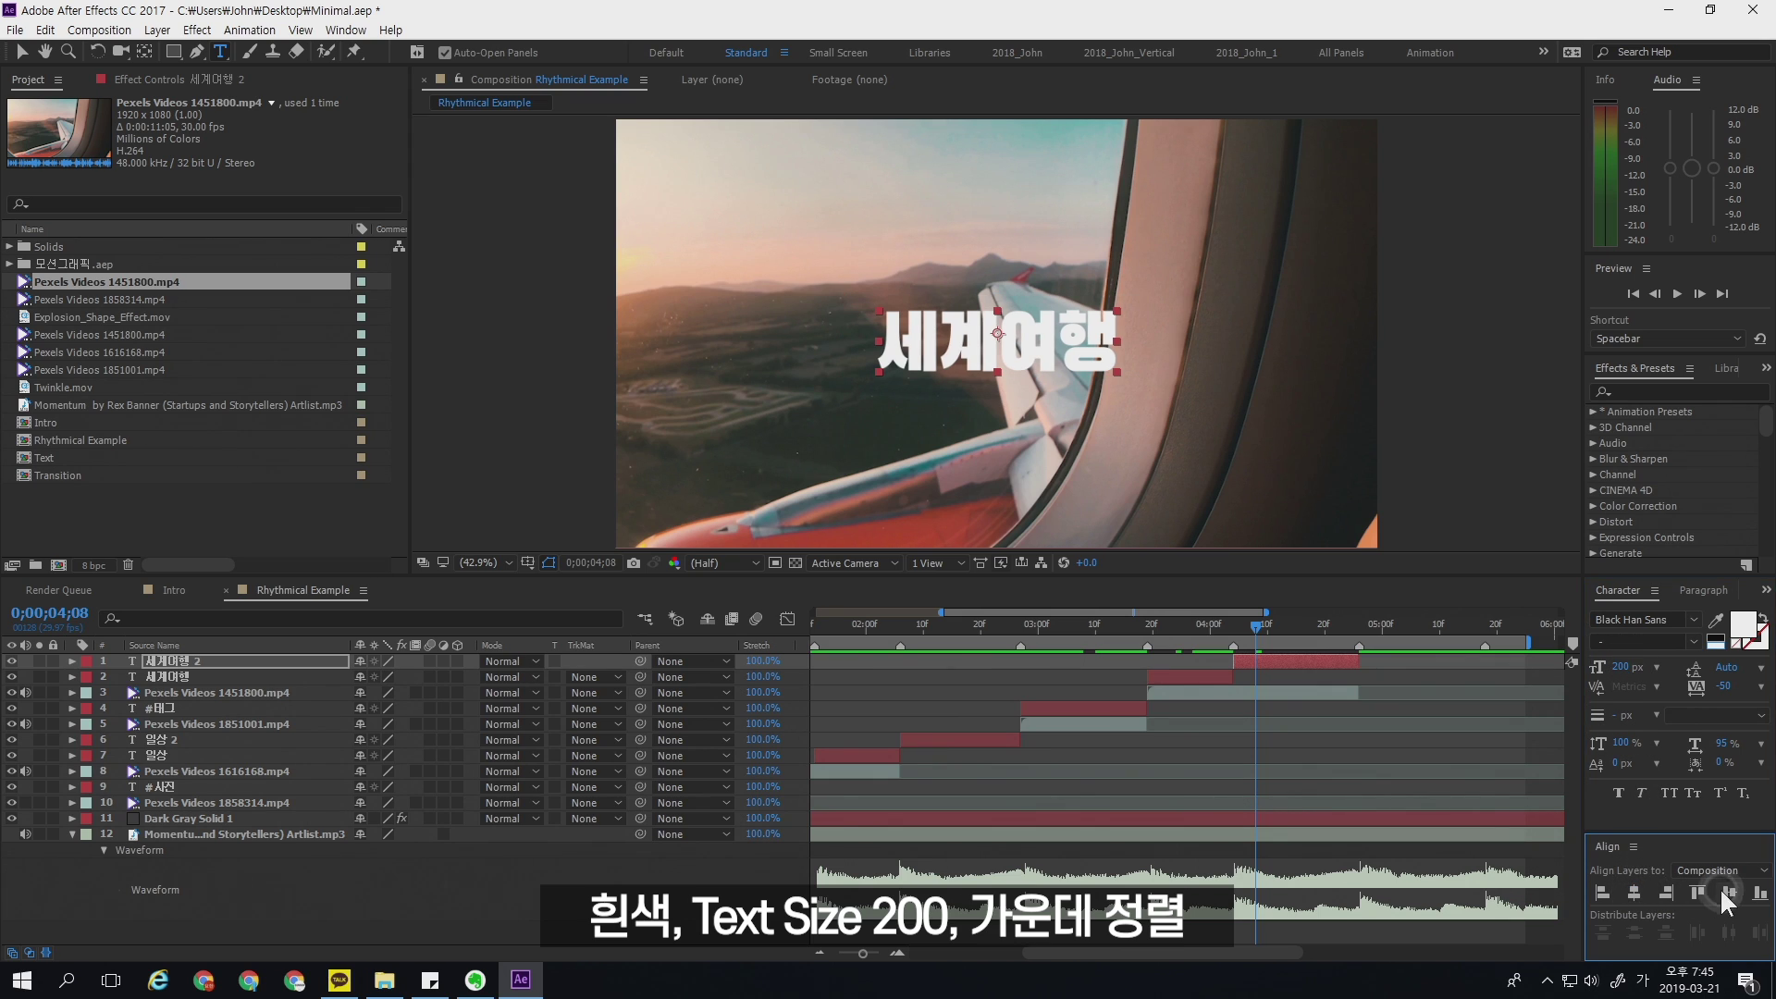
- Set the yellow 세계여행 text size to 450 px and centre it in the composition
left_click_drag(1206, 624, 1197, 653)
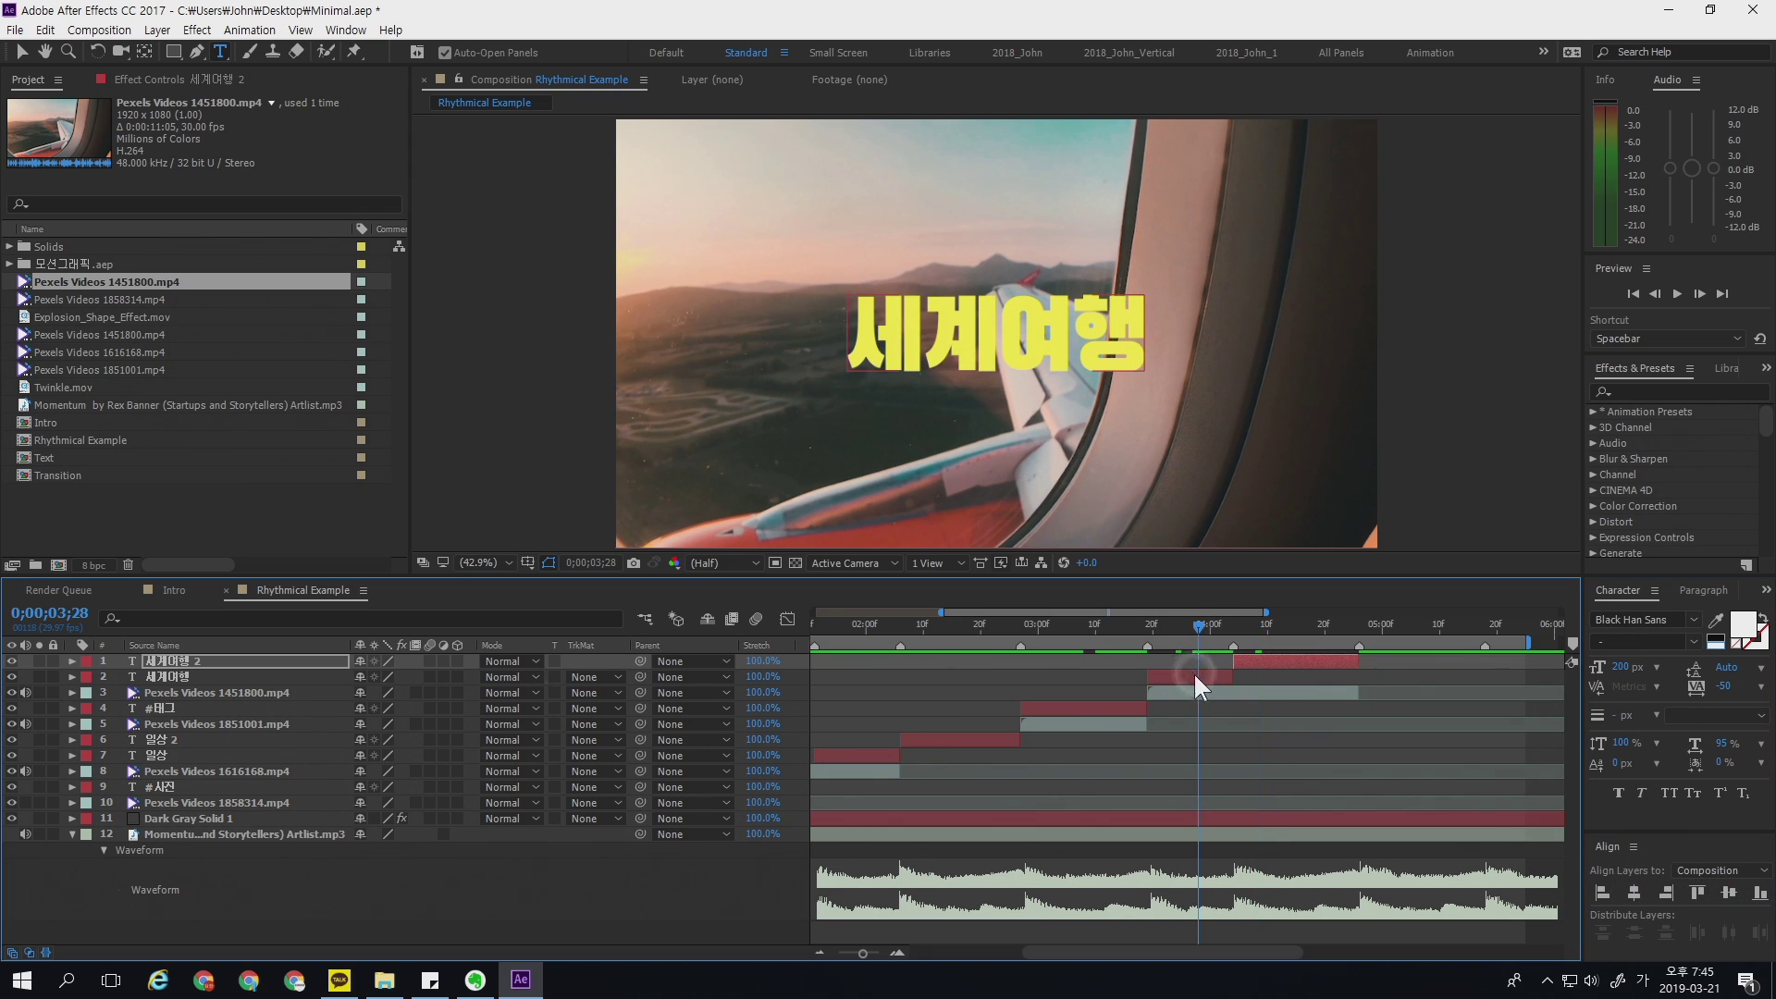
left_click(1195, 676)
left_click(1620, 668)
type("4500")
key("Return")
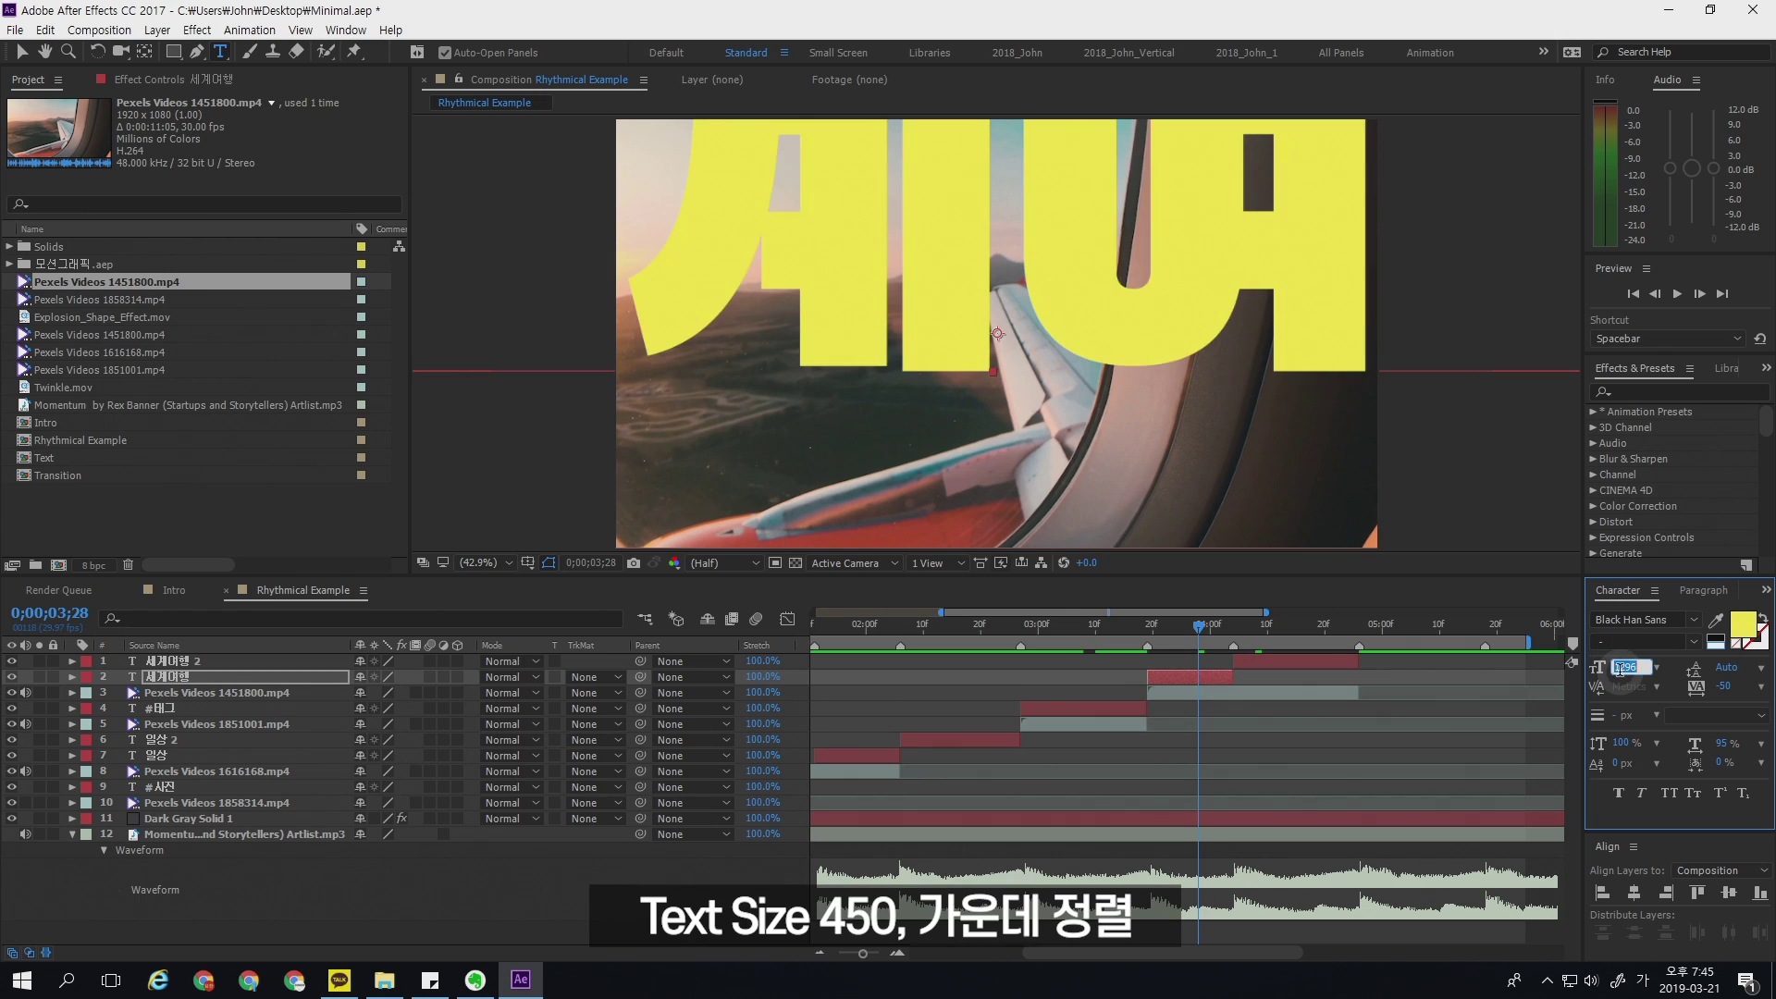
type("450")
key("Return")
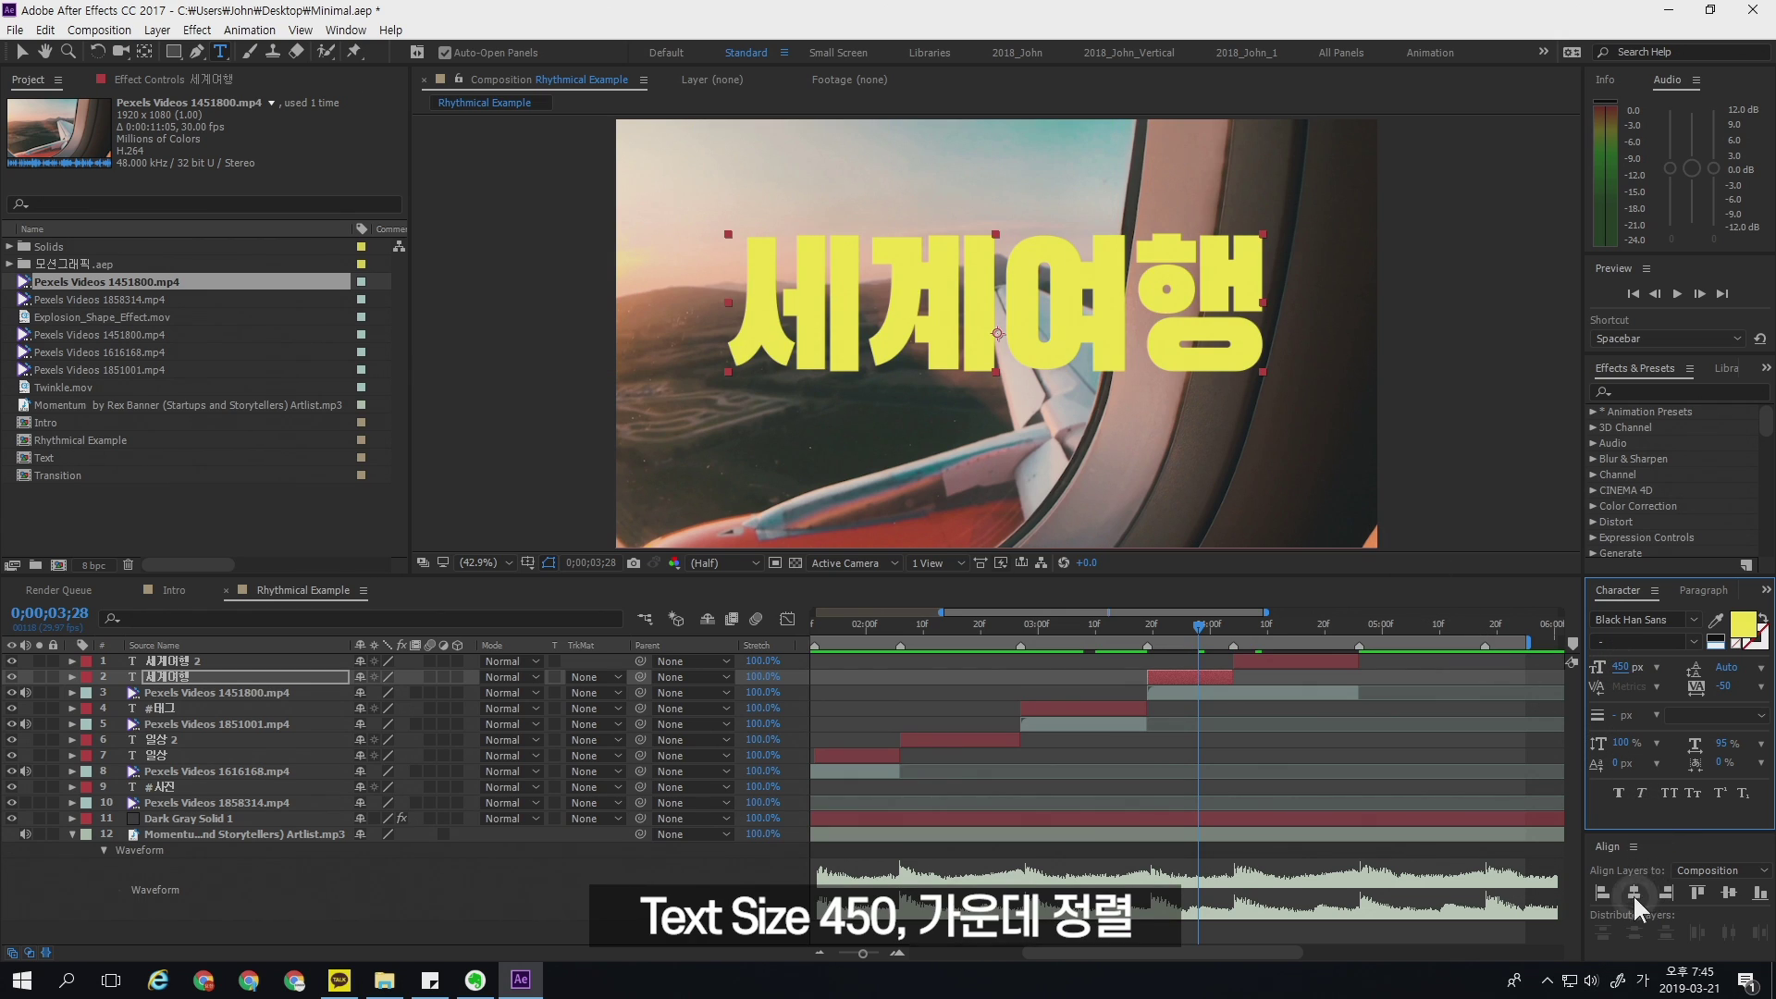
left_click(1729, 893)
left_click(1200, 631)
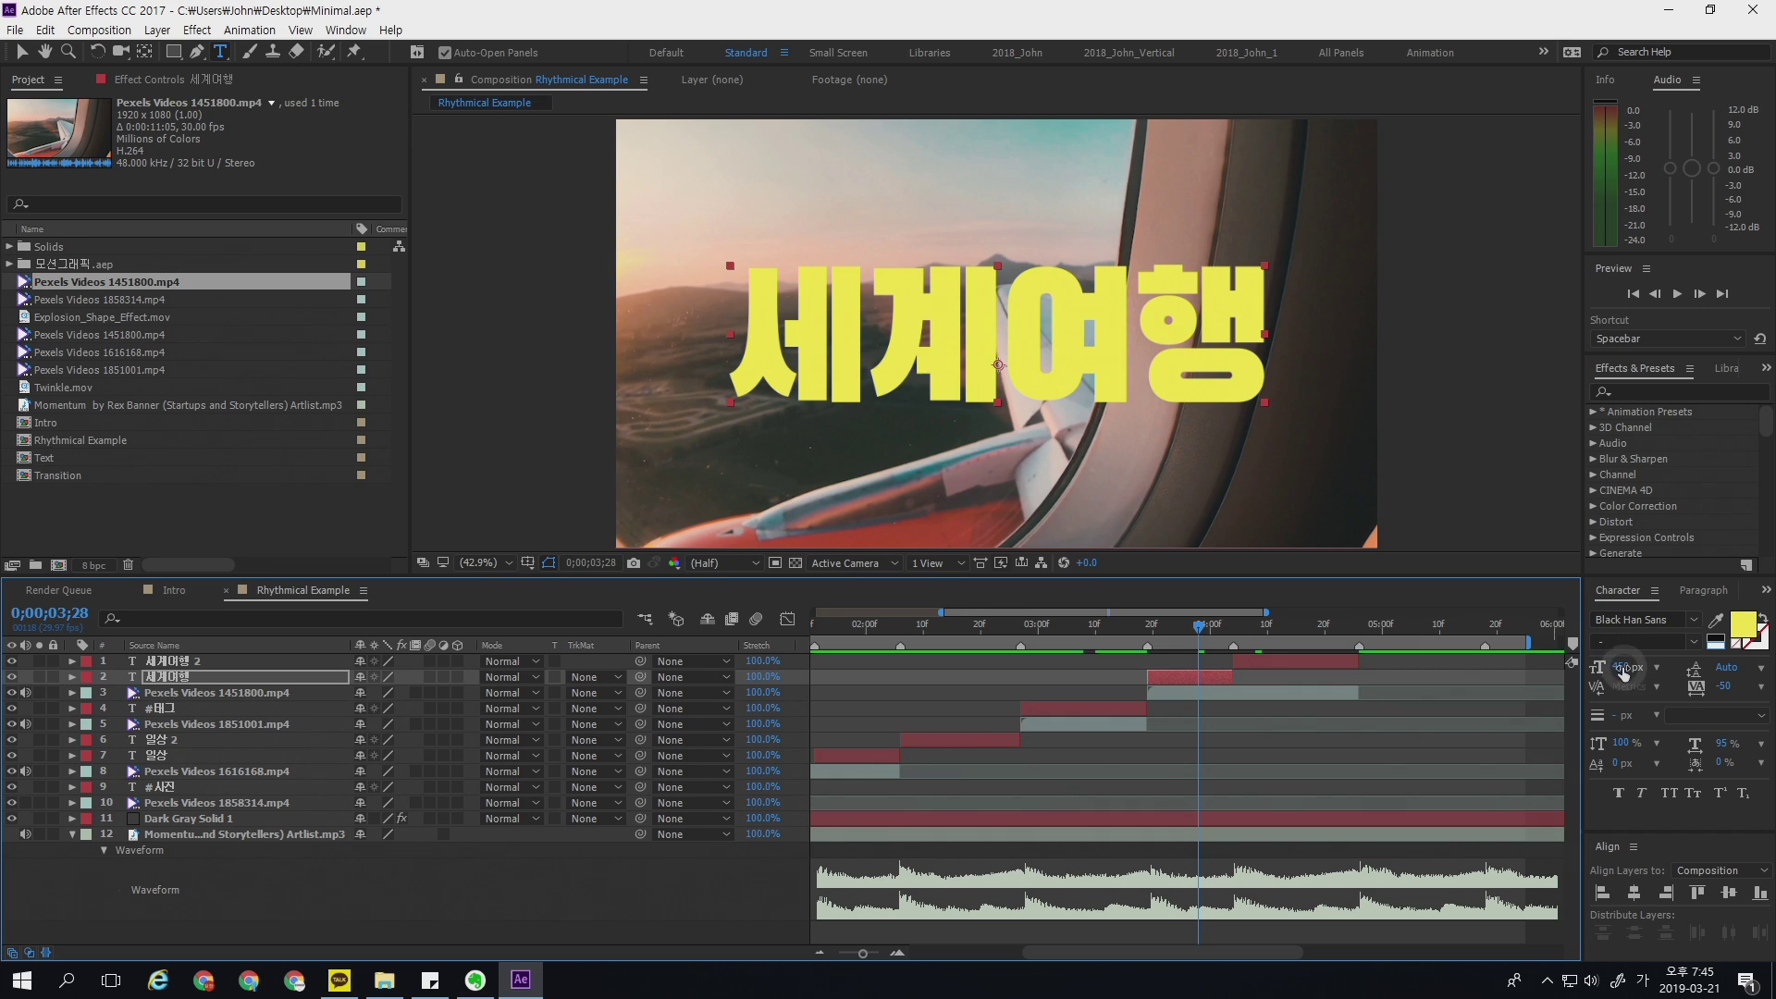
- Duplicate the white 세계여행 layer and fit the copy from 0;00;04;26 to the end of the work area
left_click(1359, 629)
key("ctrl+Up")
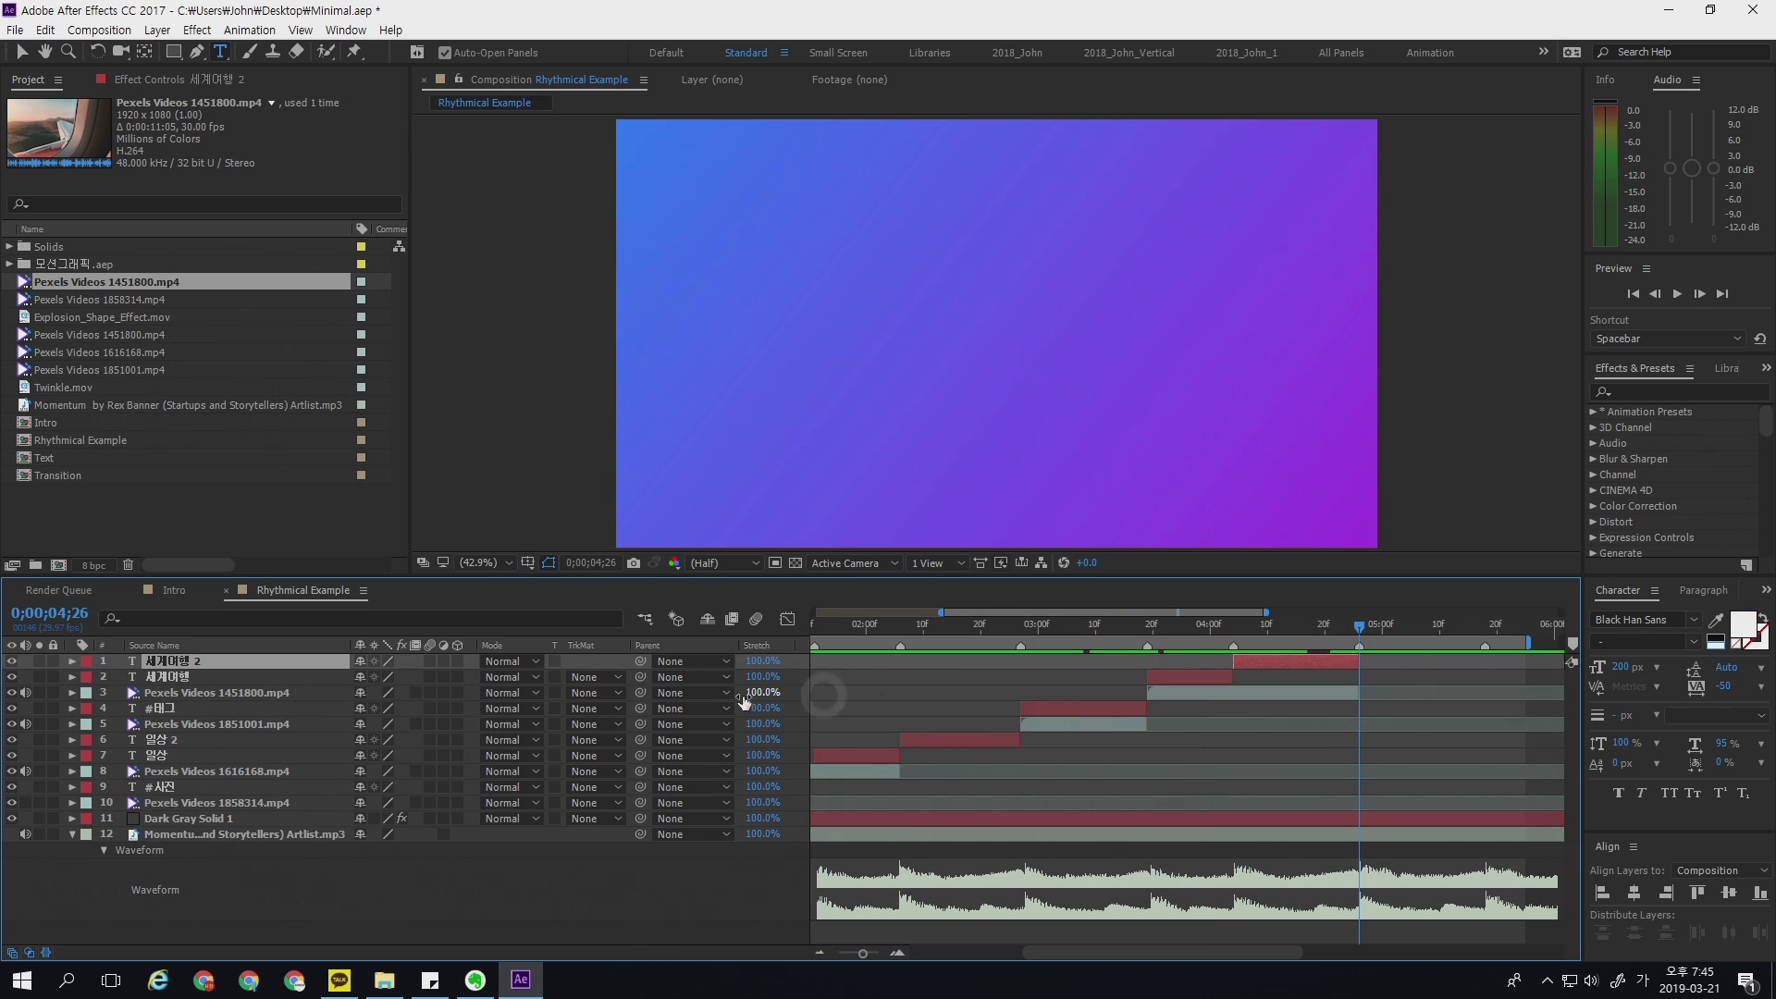
key("ctrl+d")
key("v")
left_click_drag(1258, 662, 1432, 684)
key("minus")
left_click_drag(1329, 631, 1369, 637)
key("n")
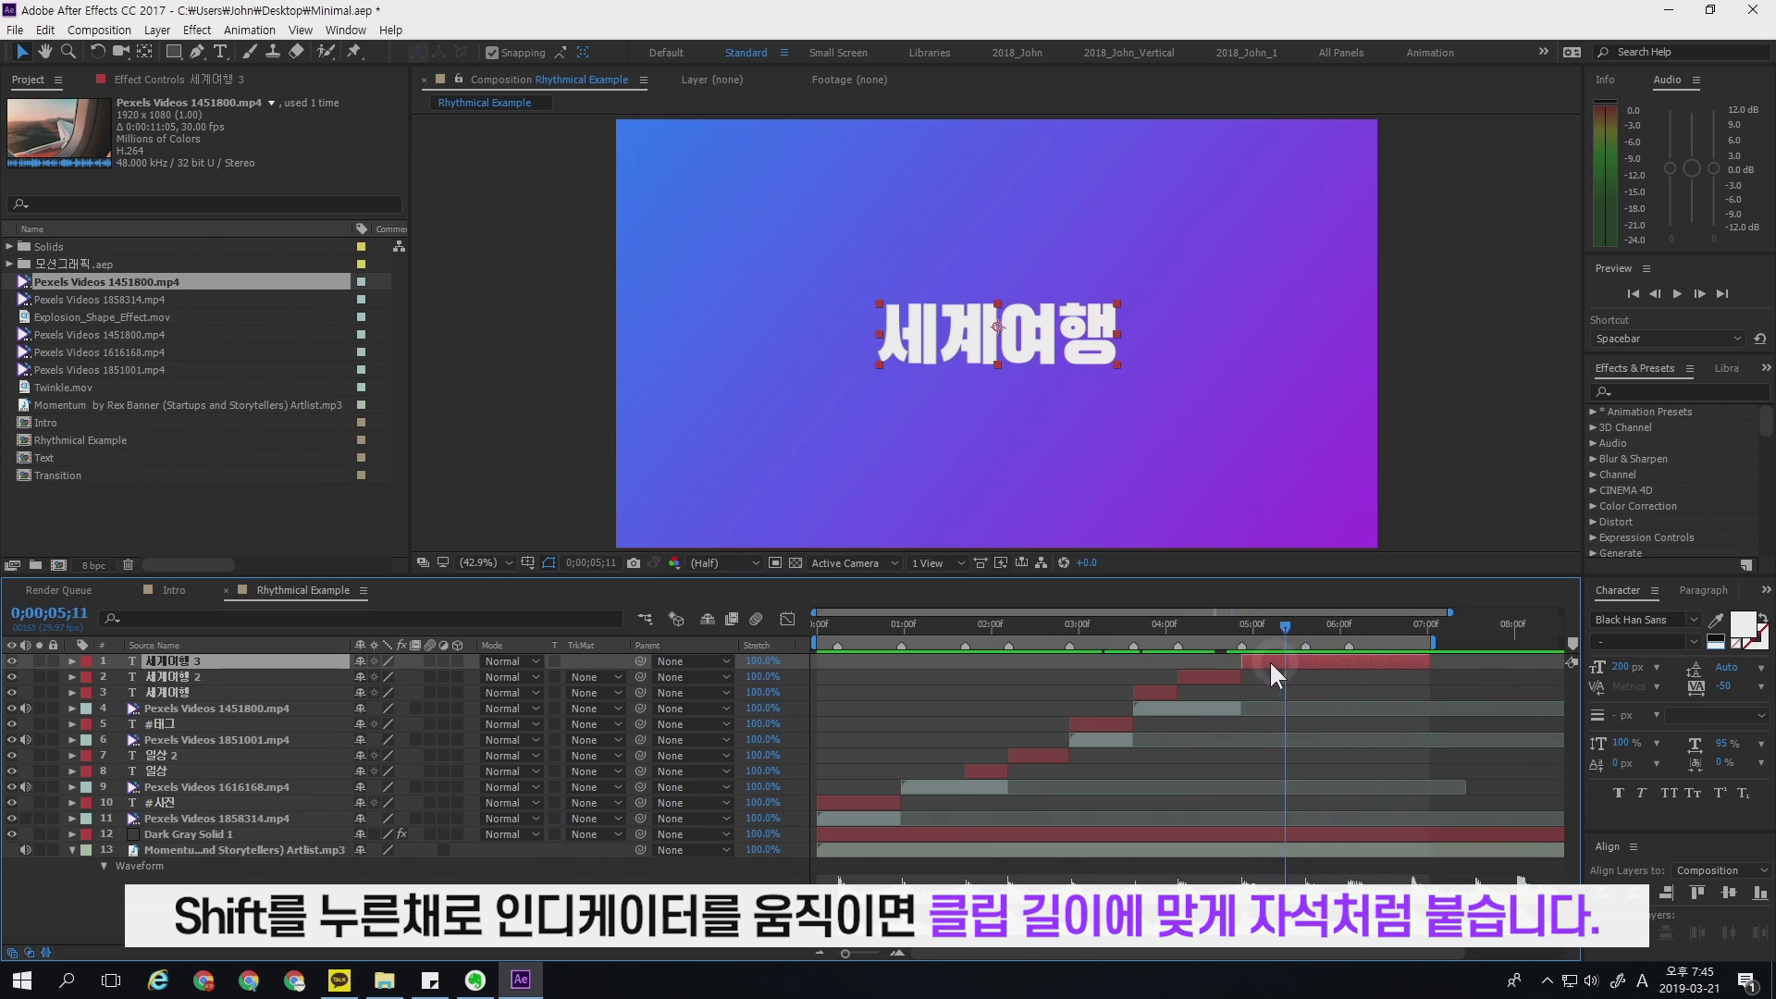
left_click_drag(1258, 658, 1295, 626)
left_click_drag(1314, 647, 1291, 638)
- Change the copied text to the creator's name and set its font to 코어 고딕 E, 7 ExtraBold
key("p")
key("p")
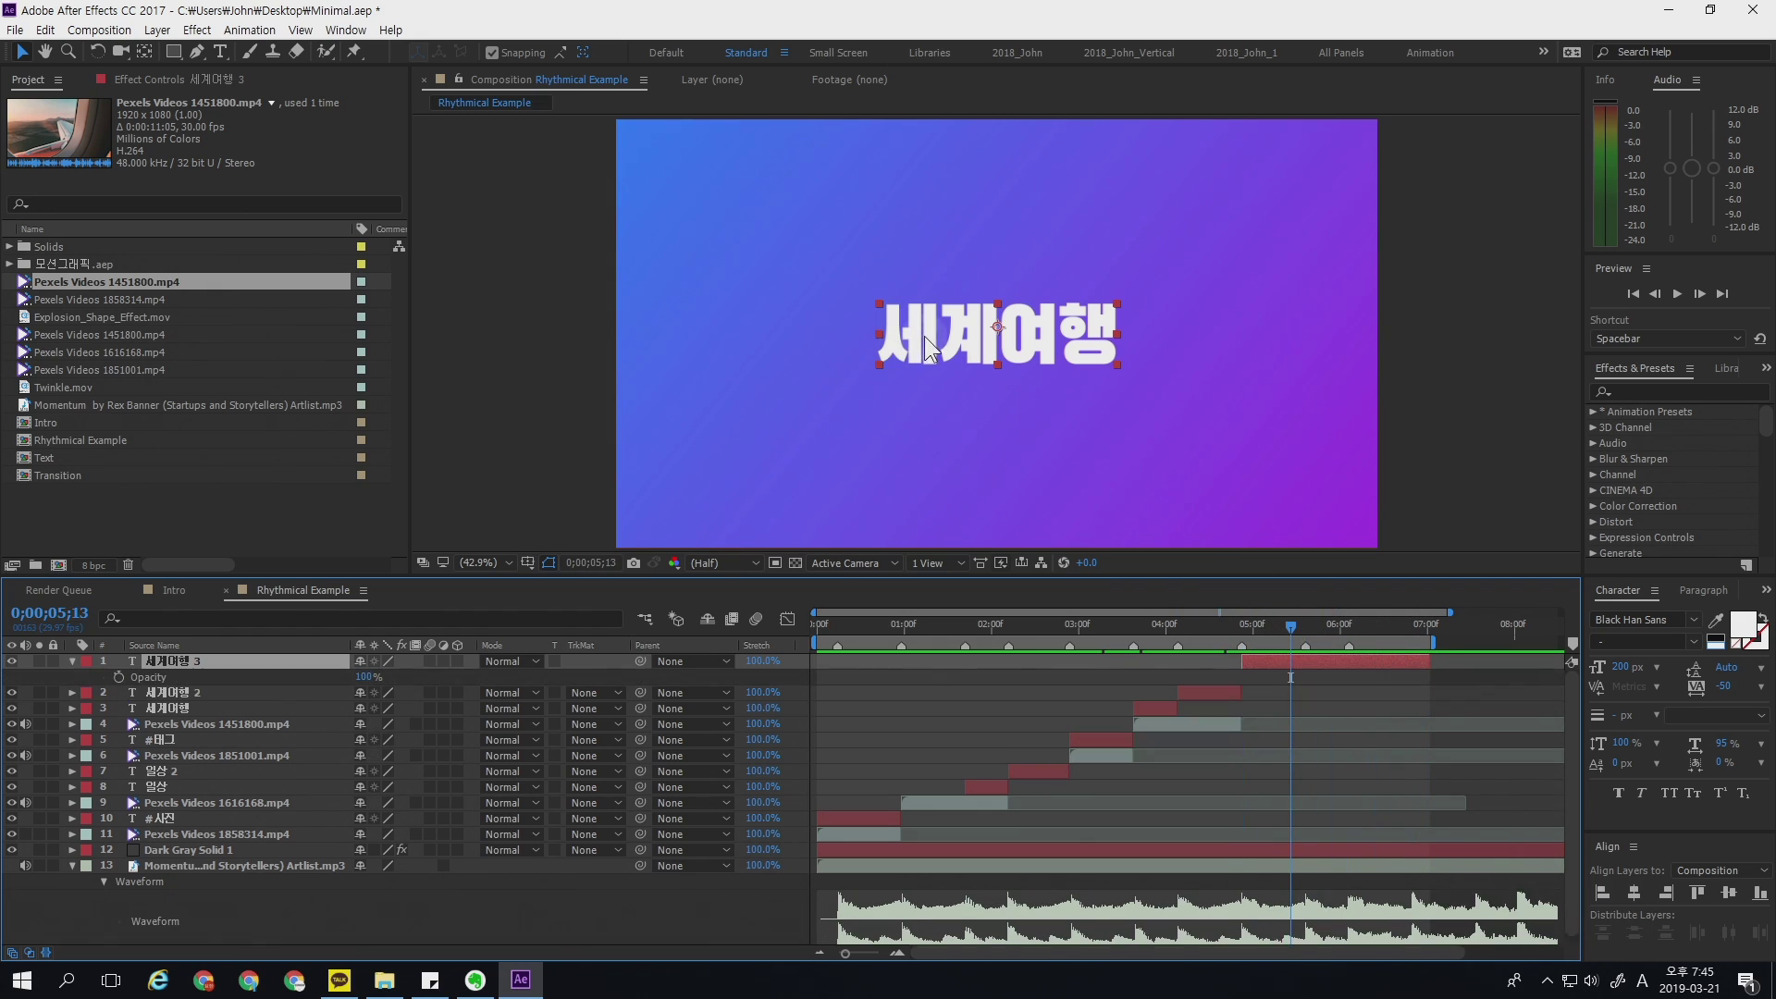
double_click(936, 359)
type("df")
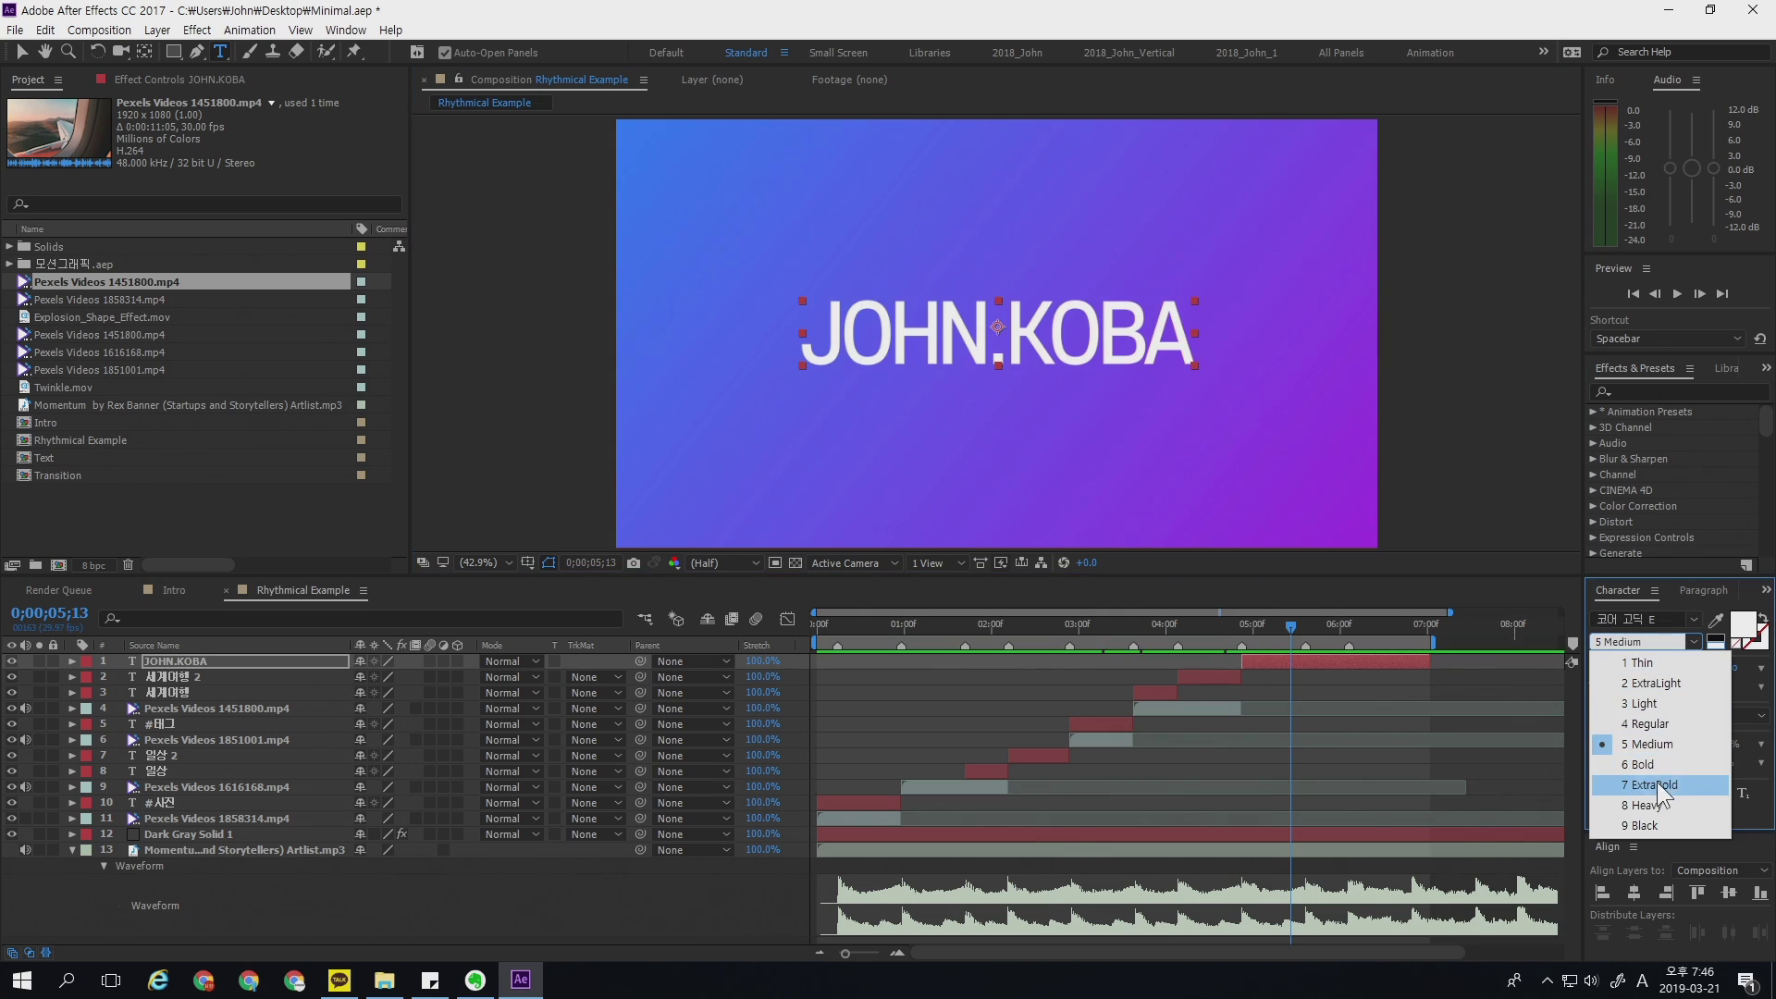
left_click(1657, 785)
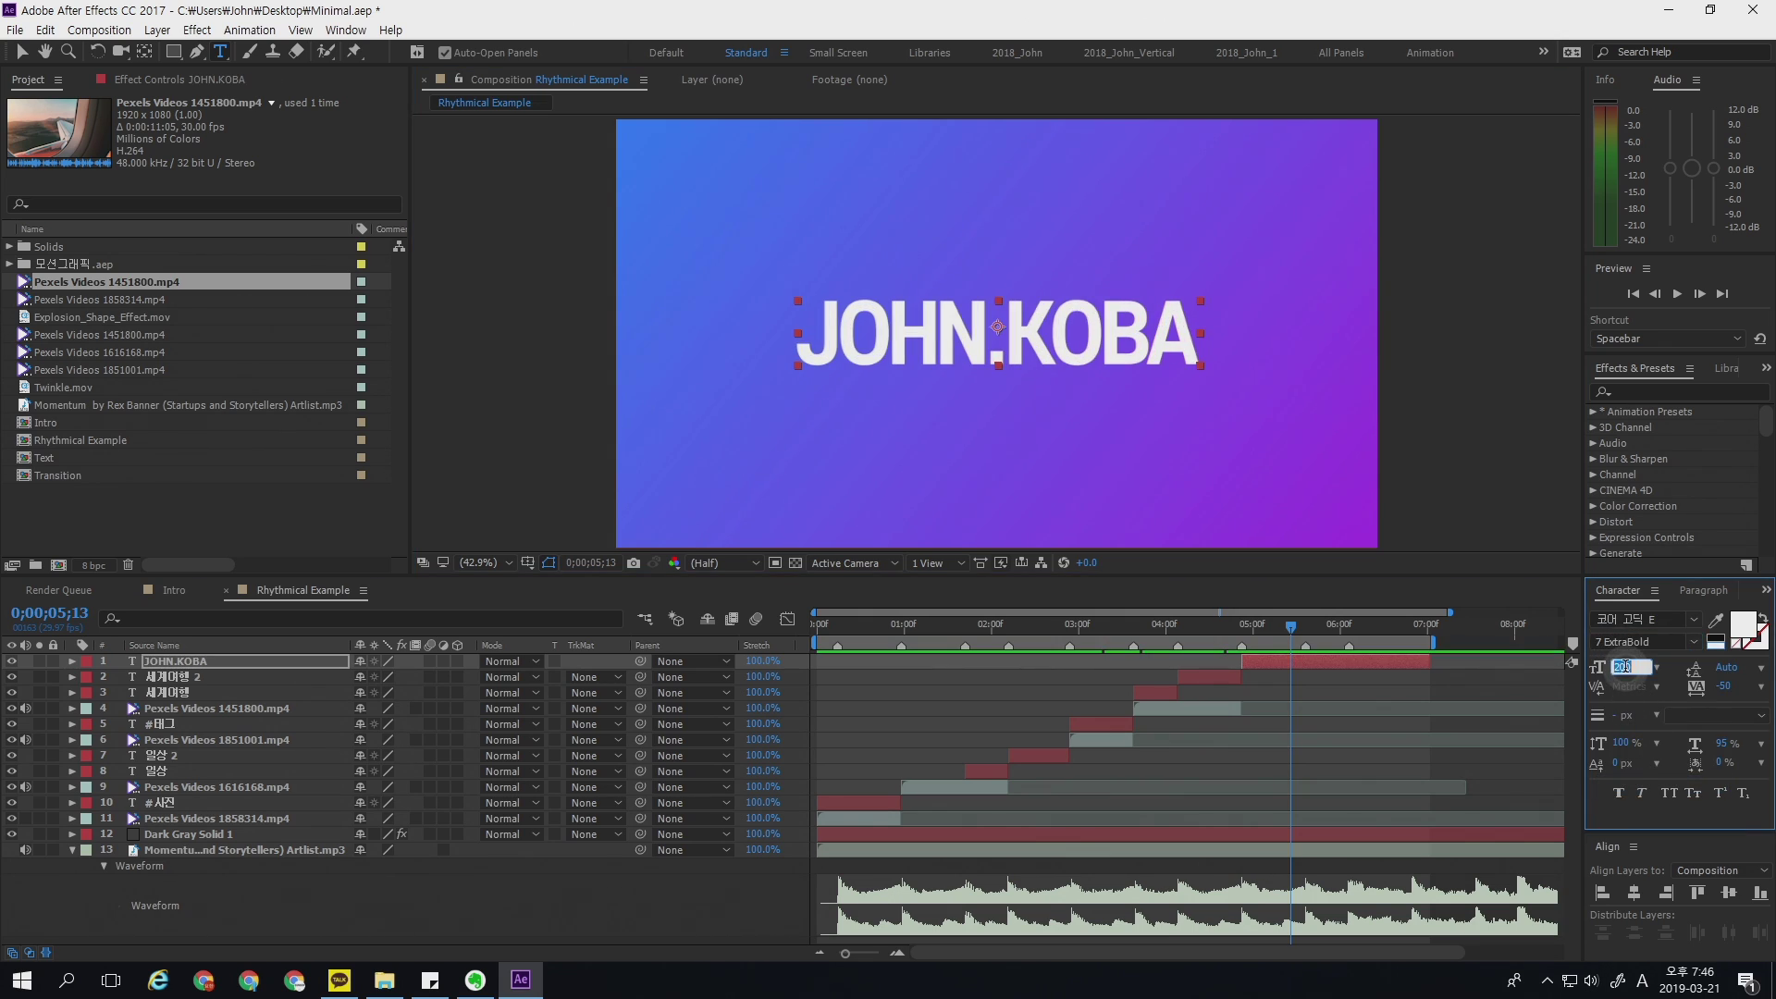
- Set the creator name text size to 160 px and centre it horizontally and vertically in the composition
type("160")
key("Return")
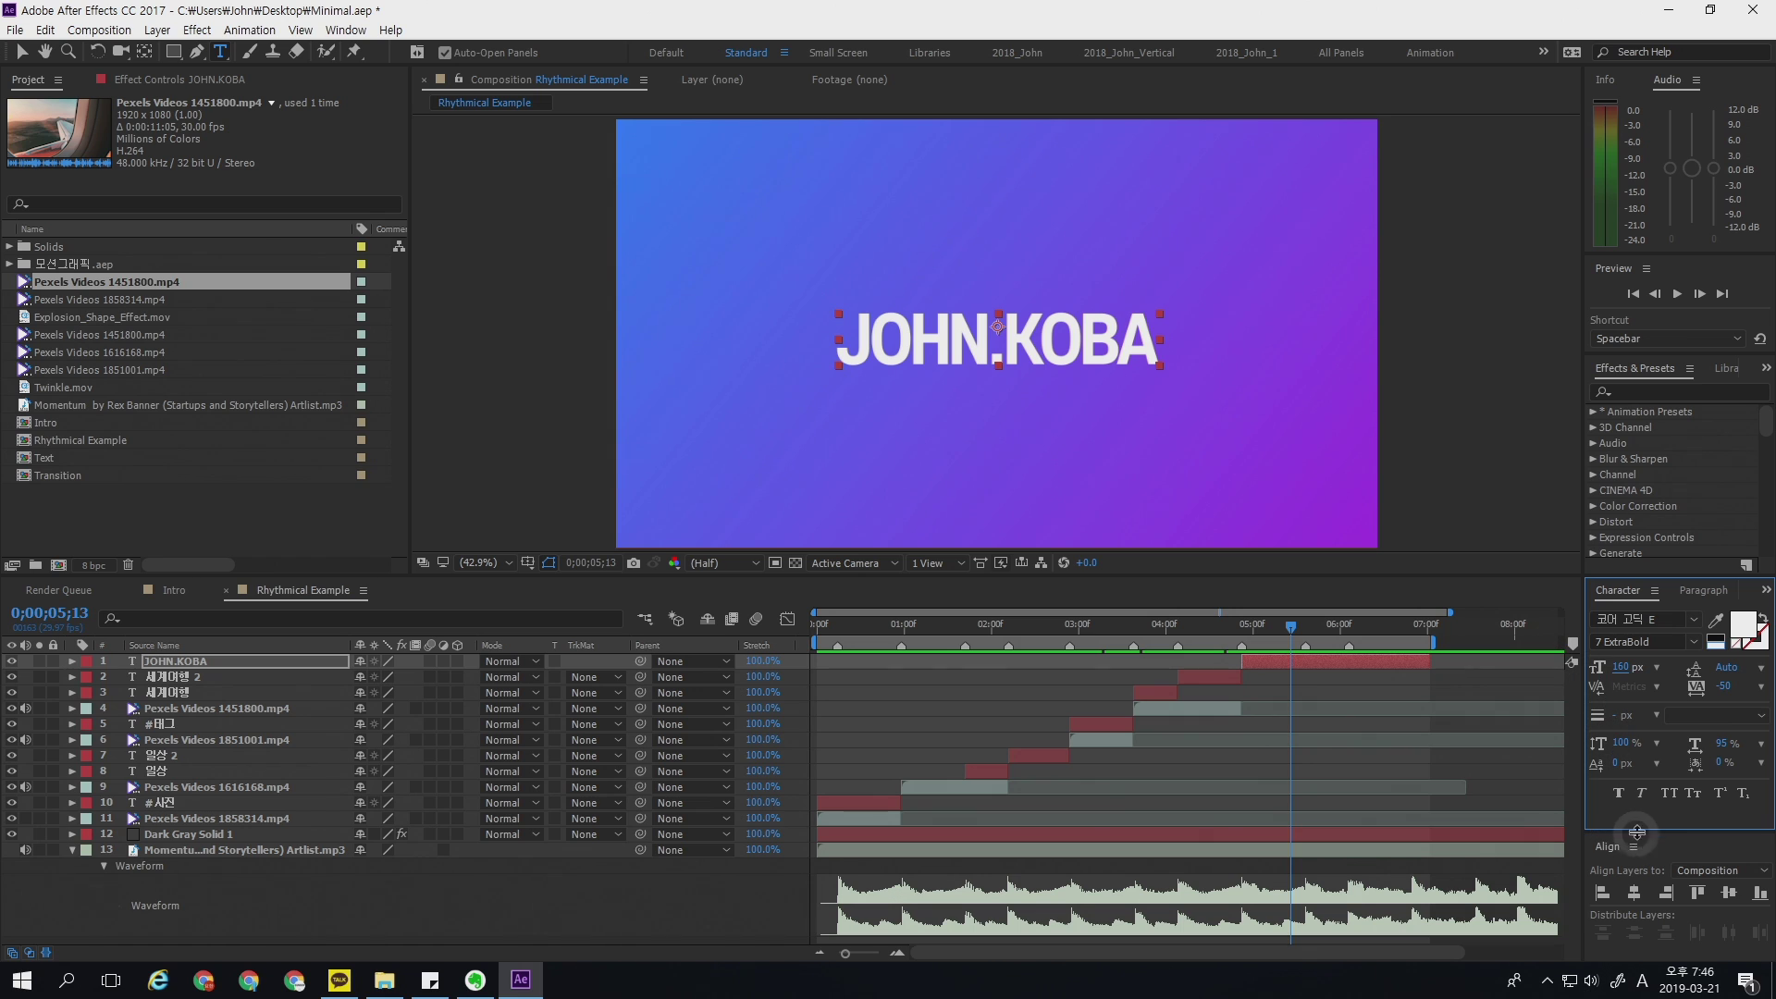
left_click(1634, 894)
left_click(1726, 894)
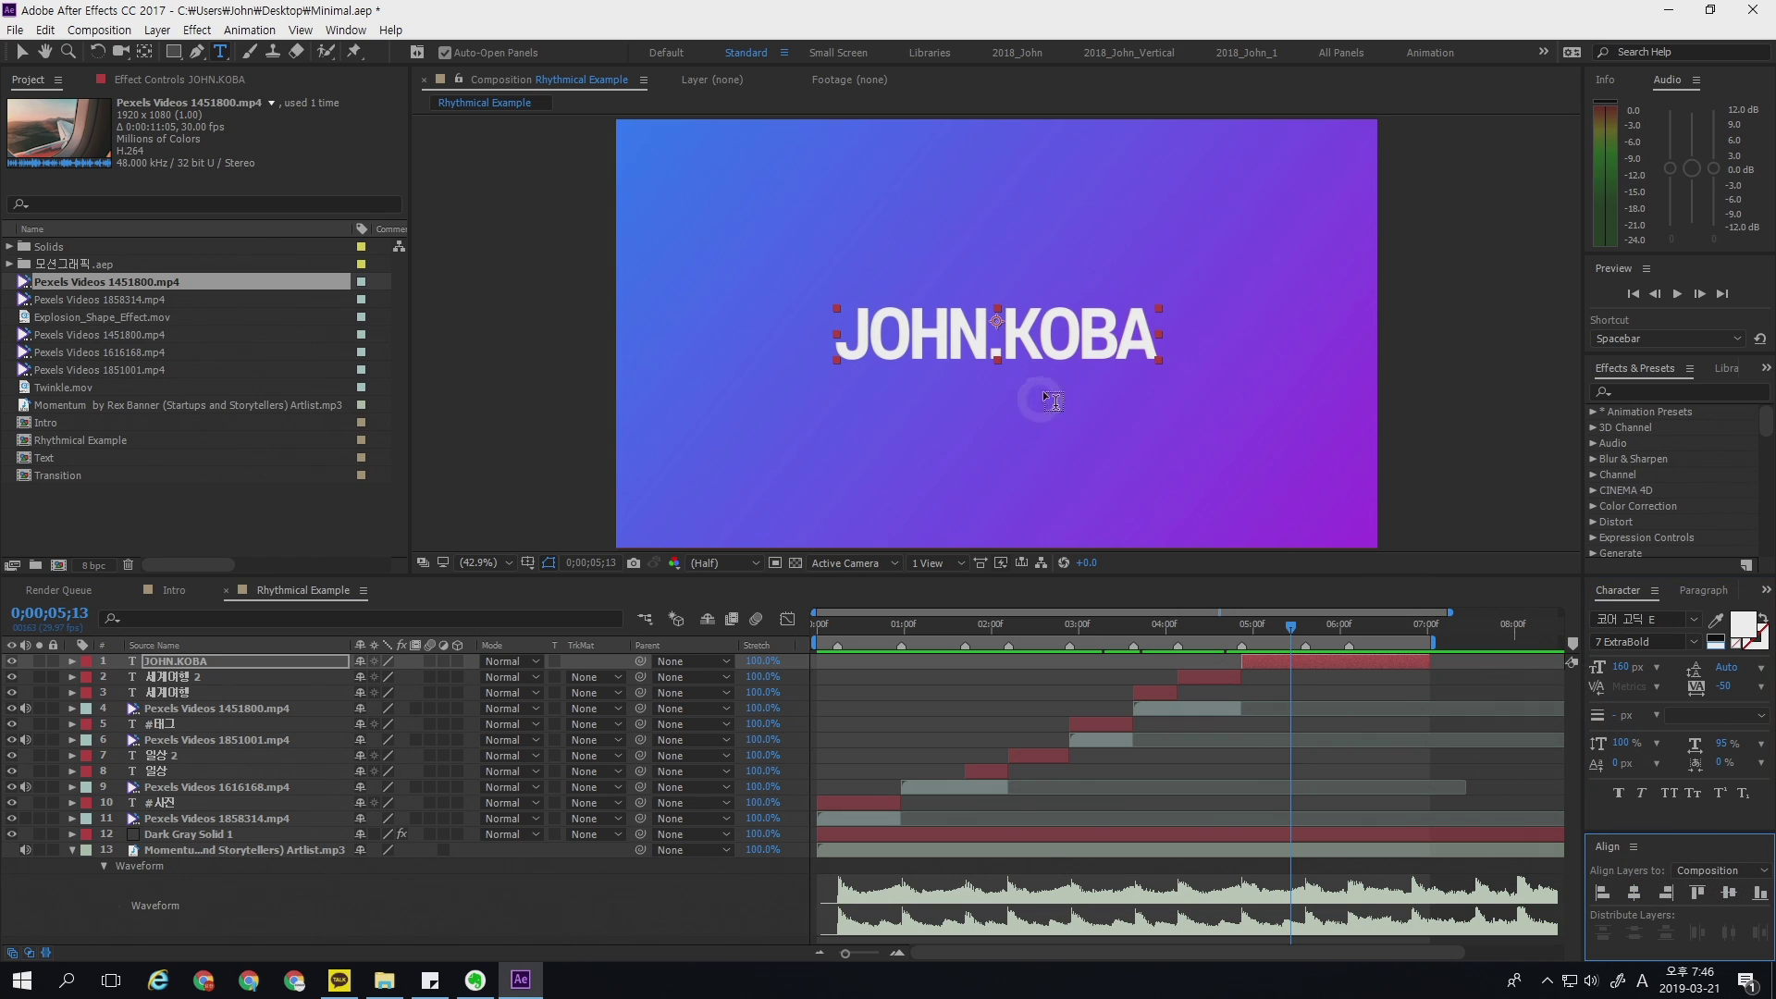
left_click(1082, 719)
- Check the closing name section, then play back the whole sequence from 0;00;00;00
left_click(1275, 625)
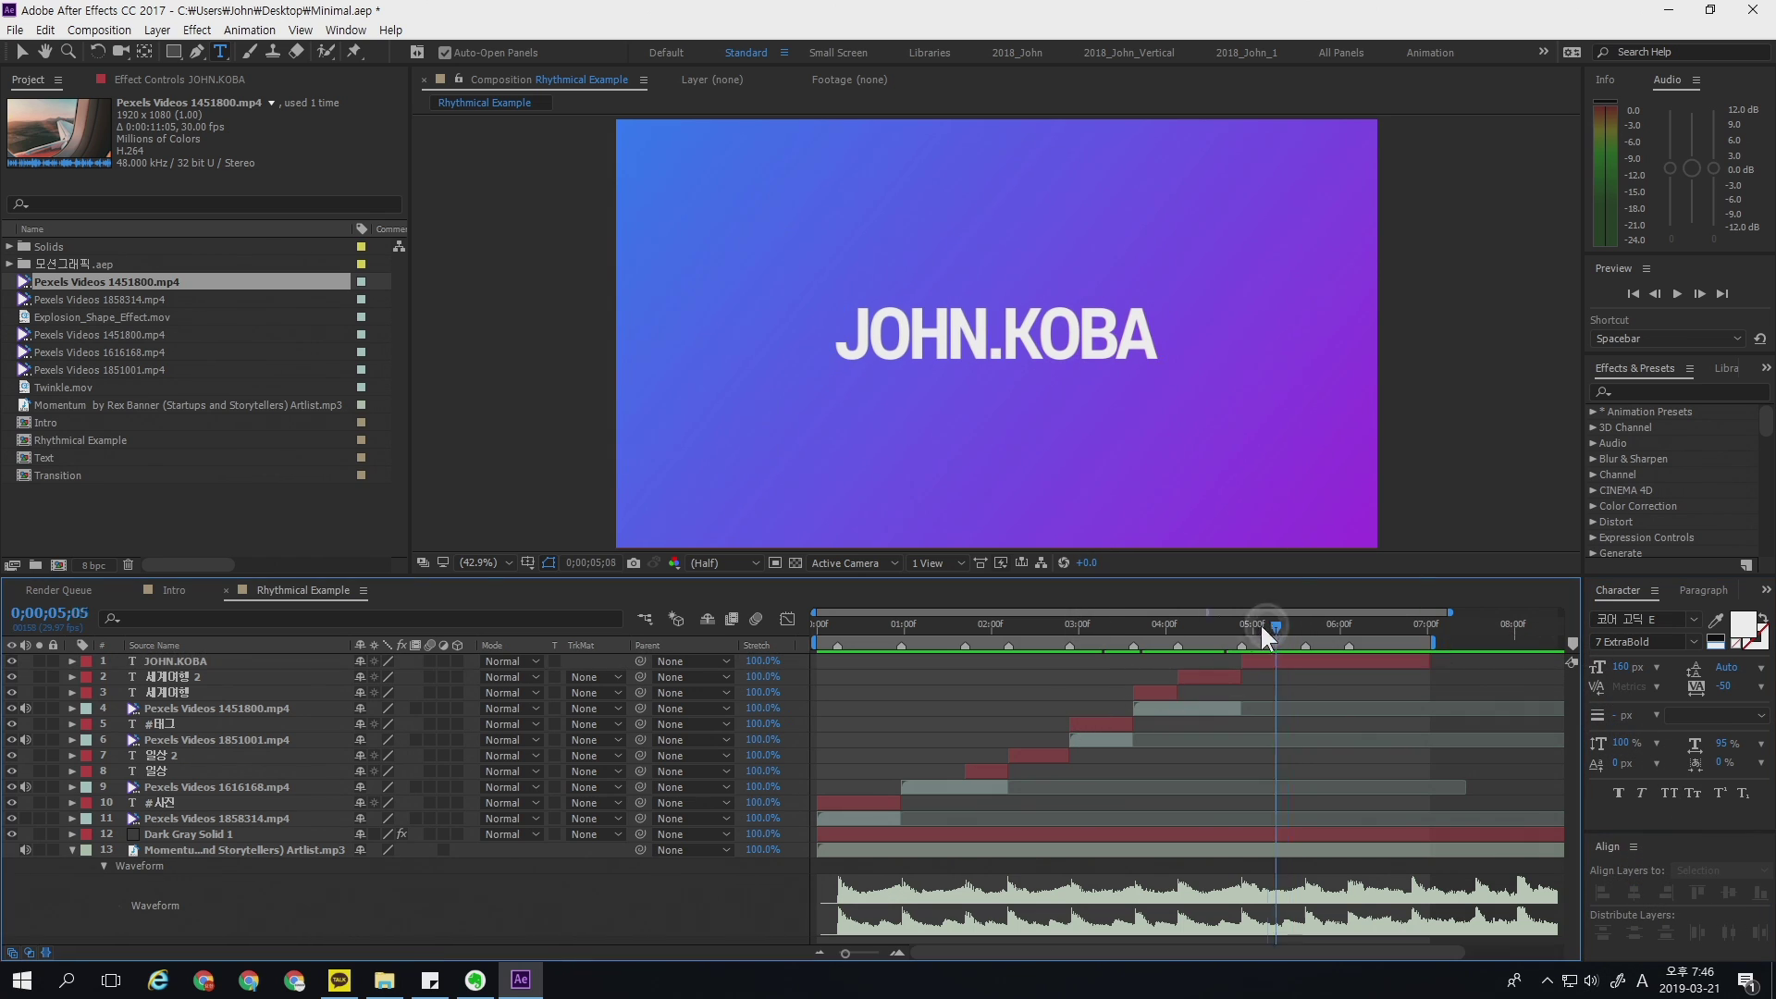
left_click_drag(1262, 629, 1428, 644)
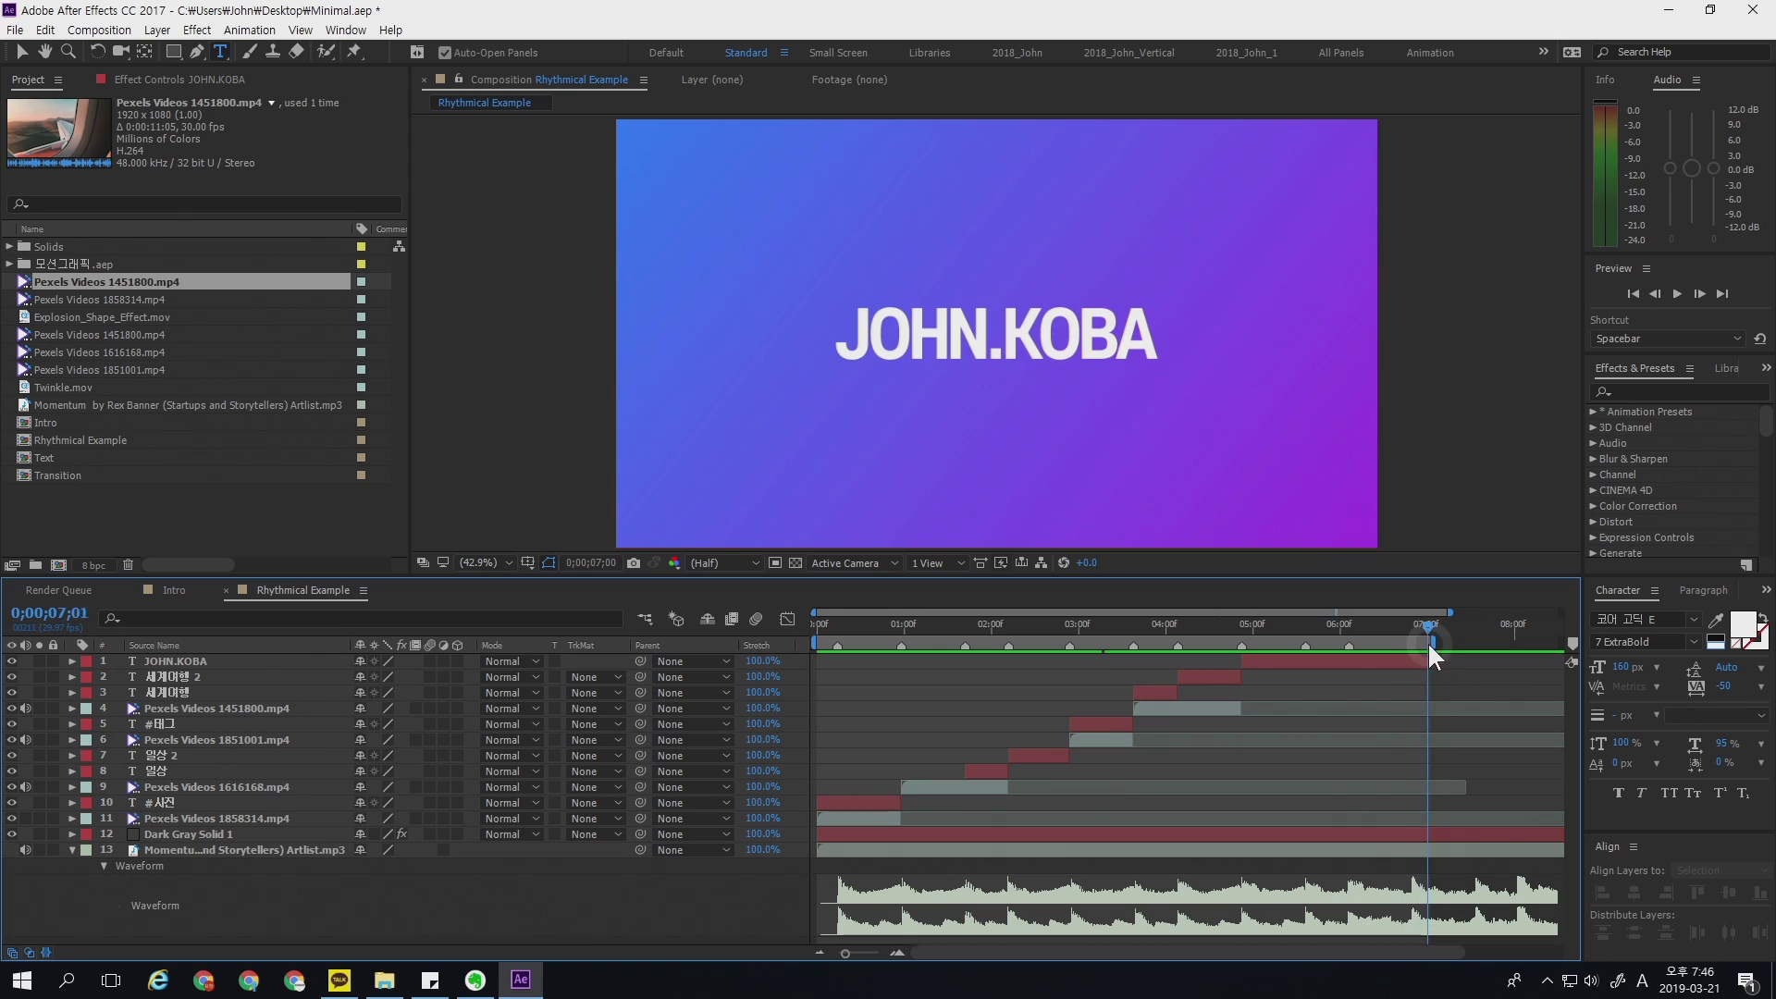
left_click(1441, 667)
left_click_drag(1430, 635, 808, 646)
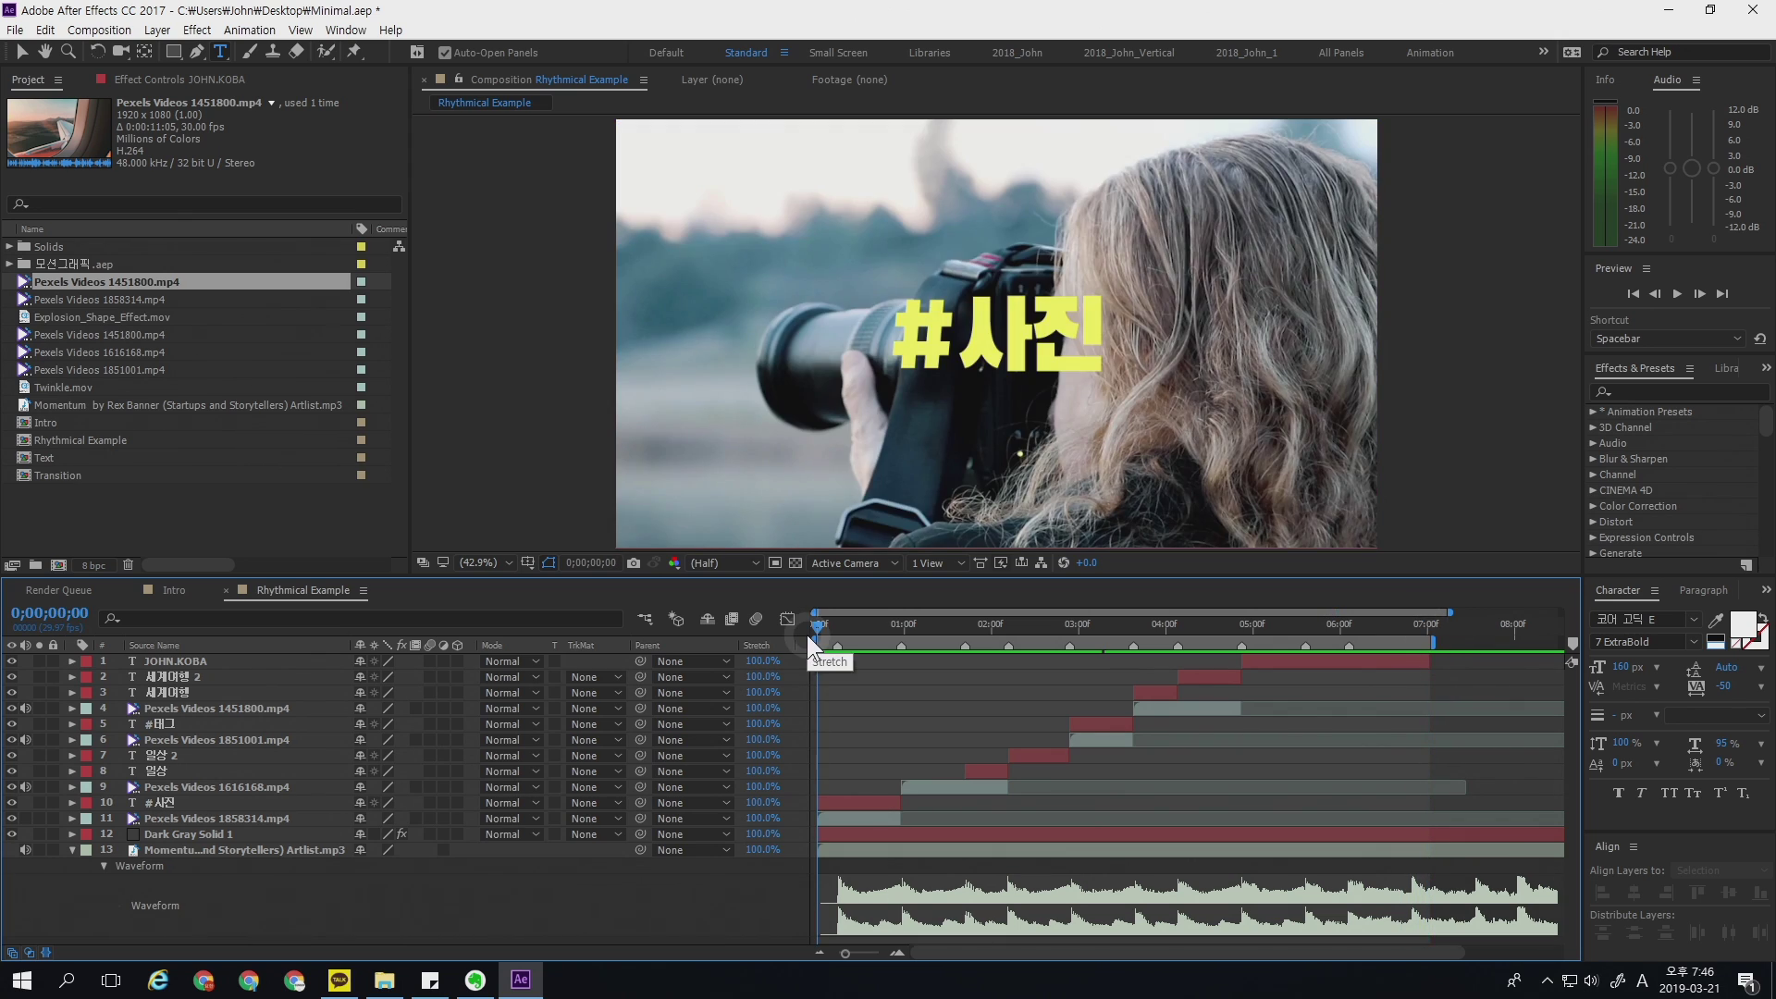
key("space")
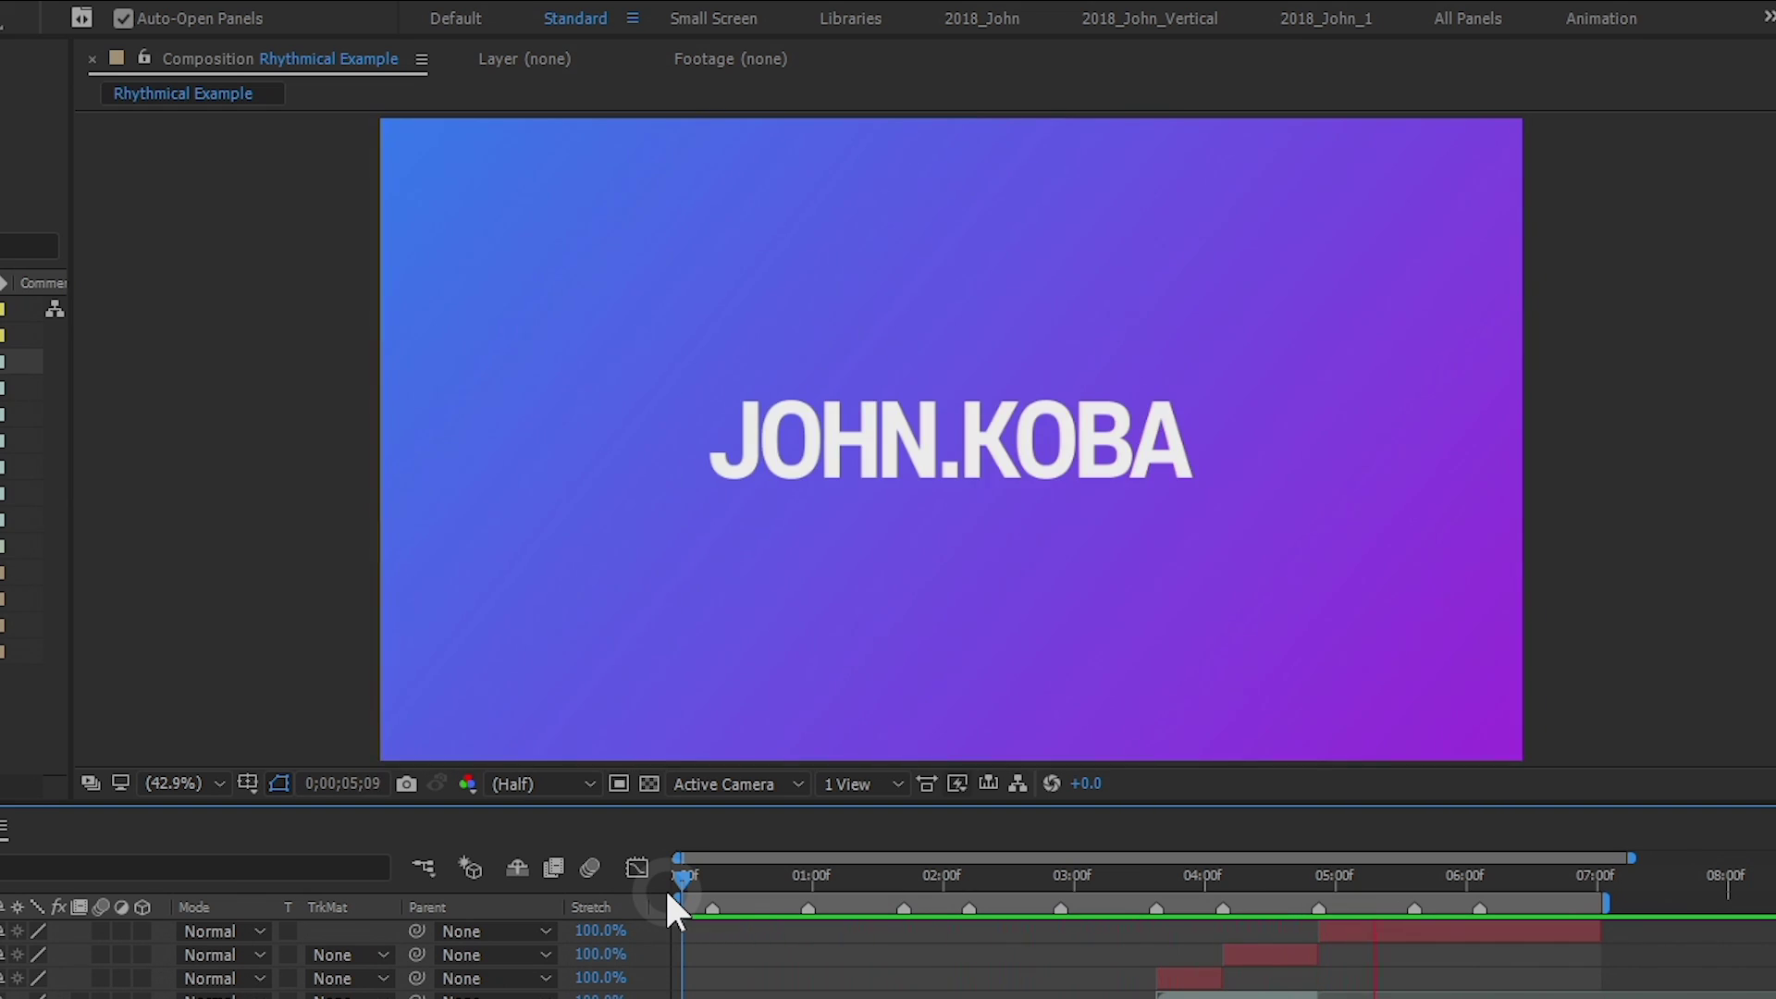
key("space")
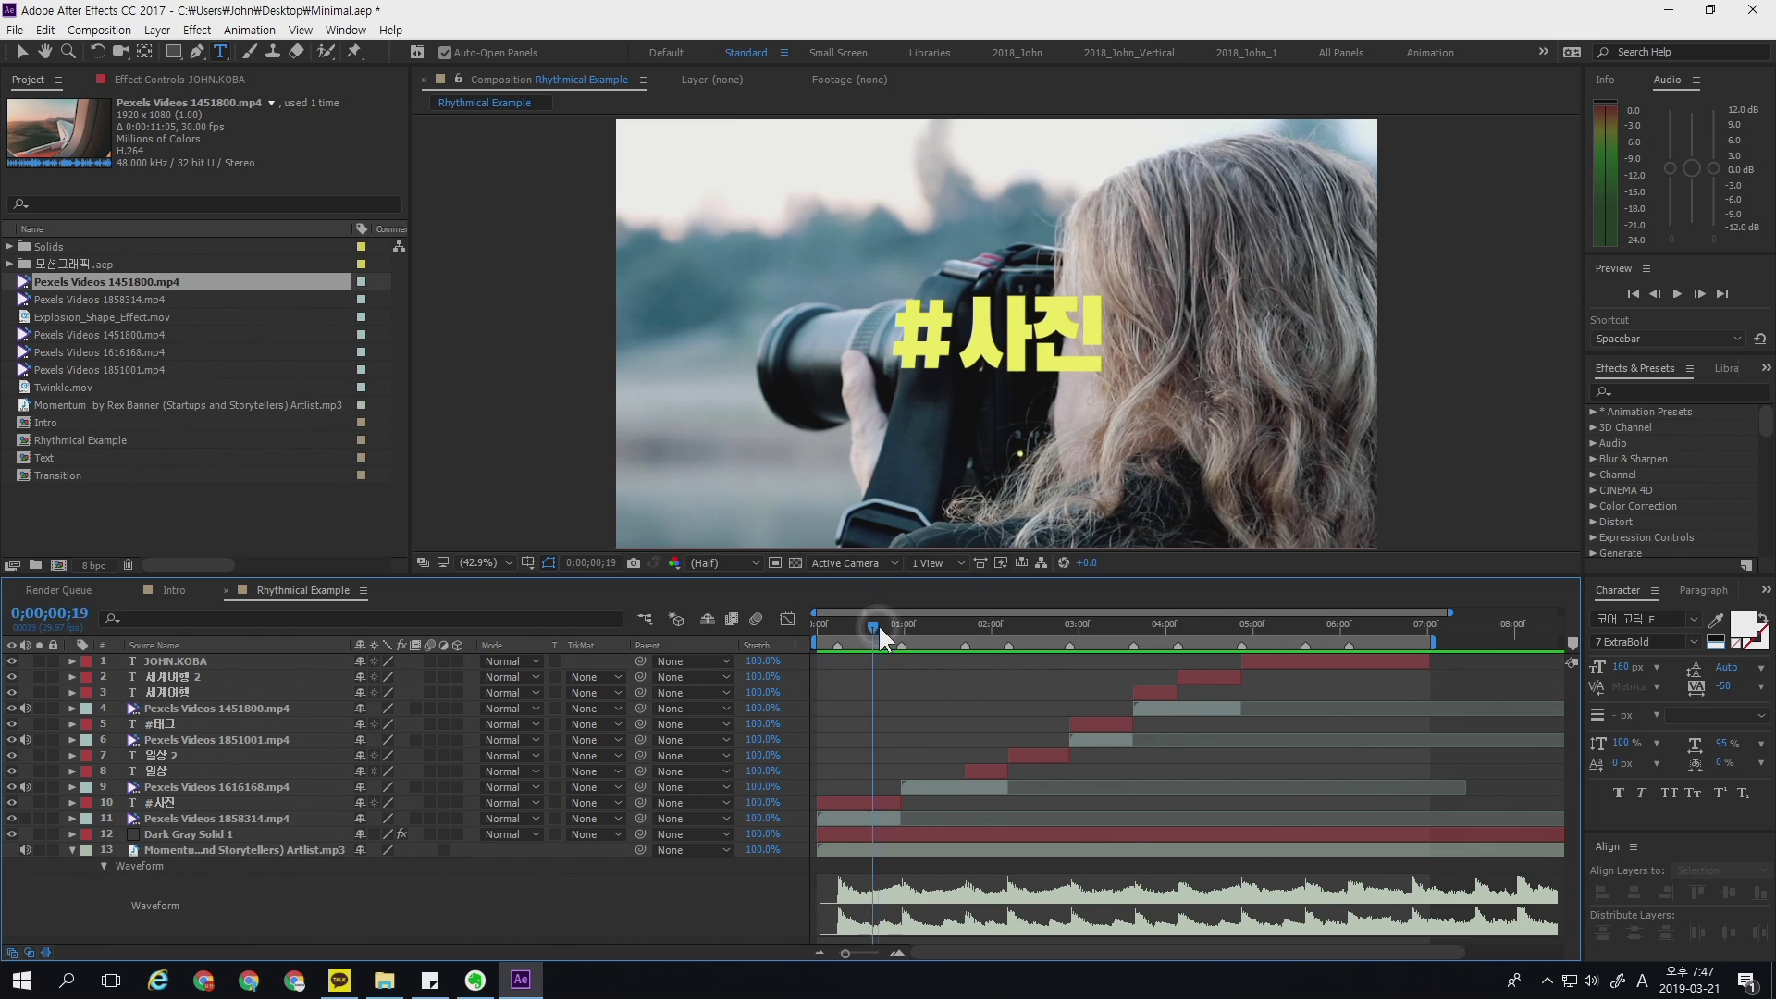
- Examine how the clip and 일상 text cuts line up with the beat markers from 0;00;01;00 to 0;00;02;05
left_click_drag(879, 624, 920, 638)
left_click_drag(914, 642, 903, 642)
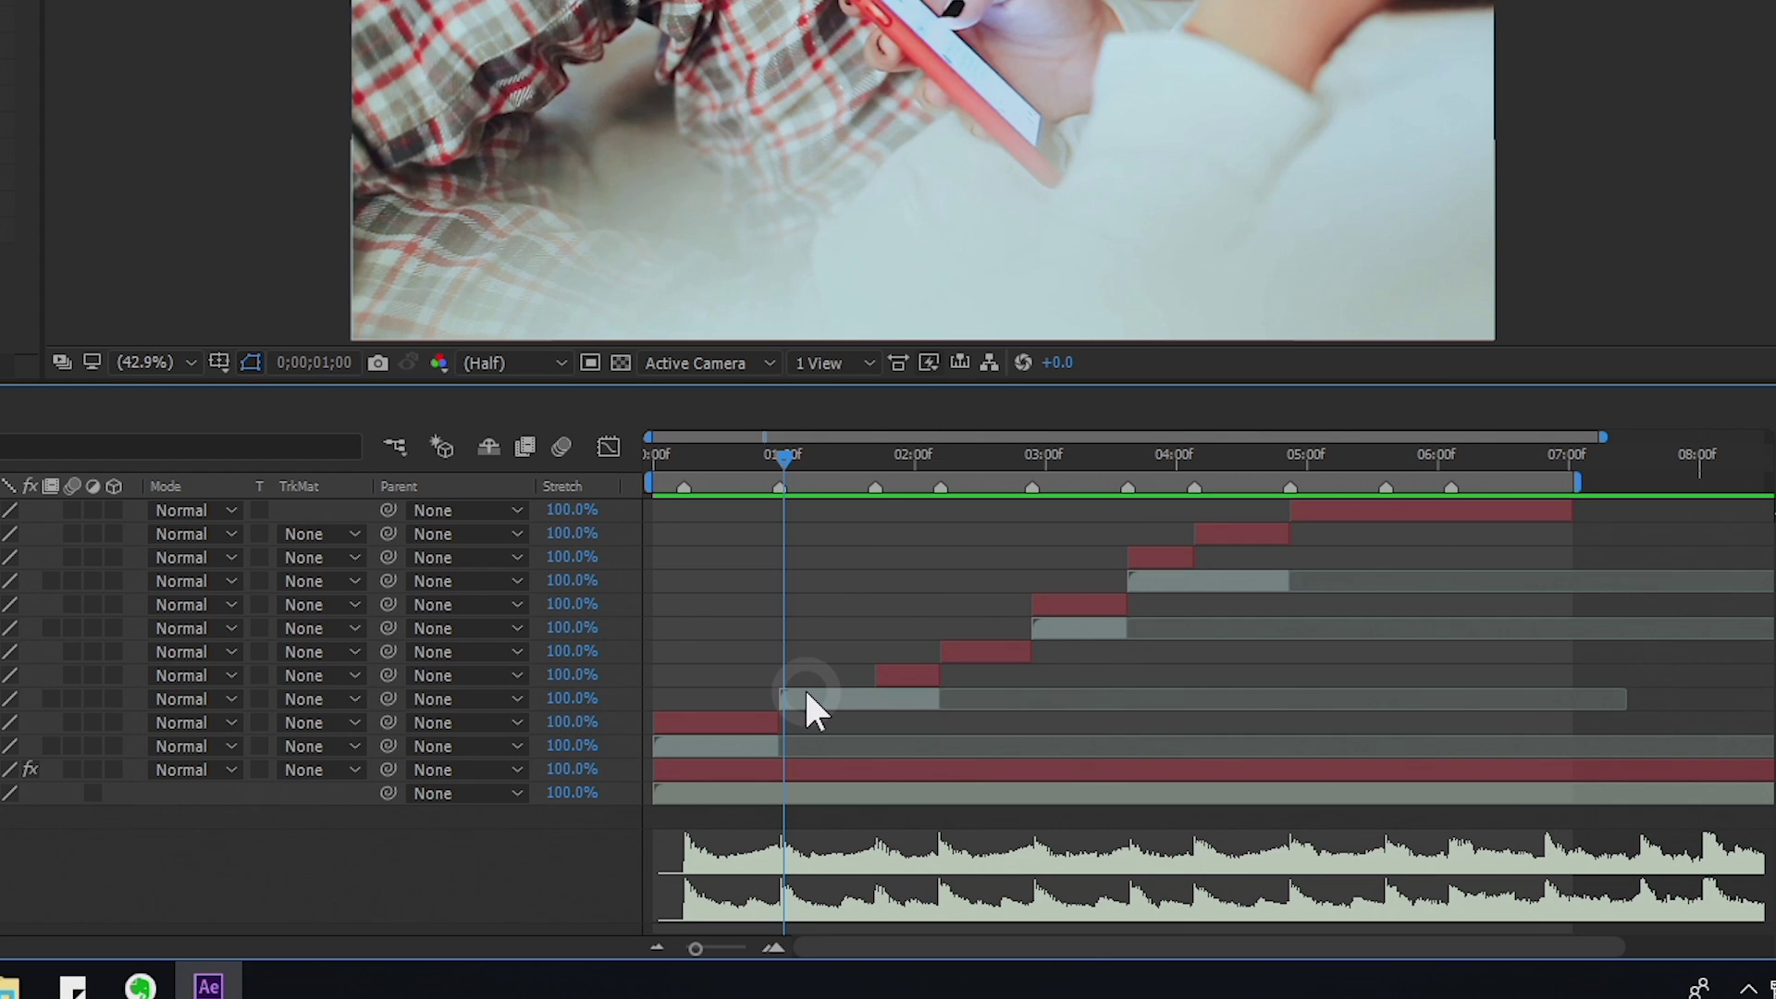
left_click_drag(920, 787, 944, 789)
left_click_drag(844, 702, 801, 700)
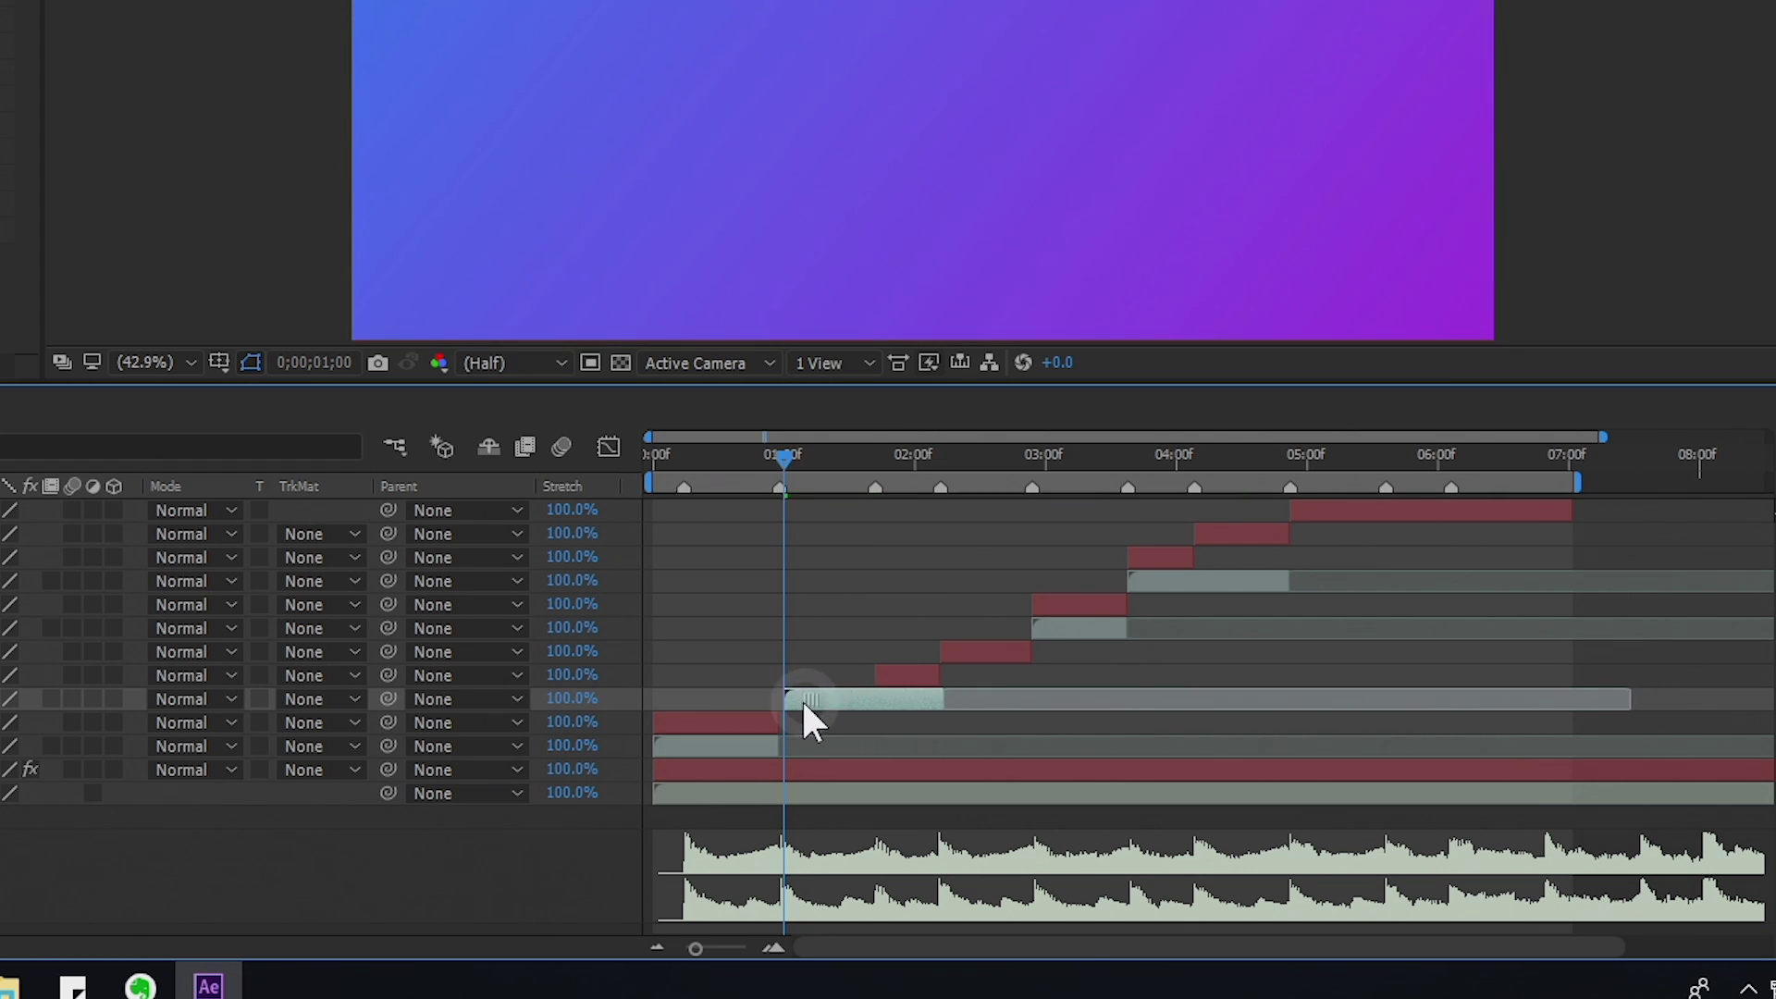
left_click(991, 644)
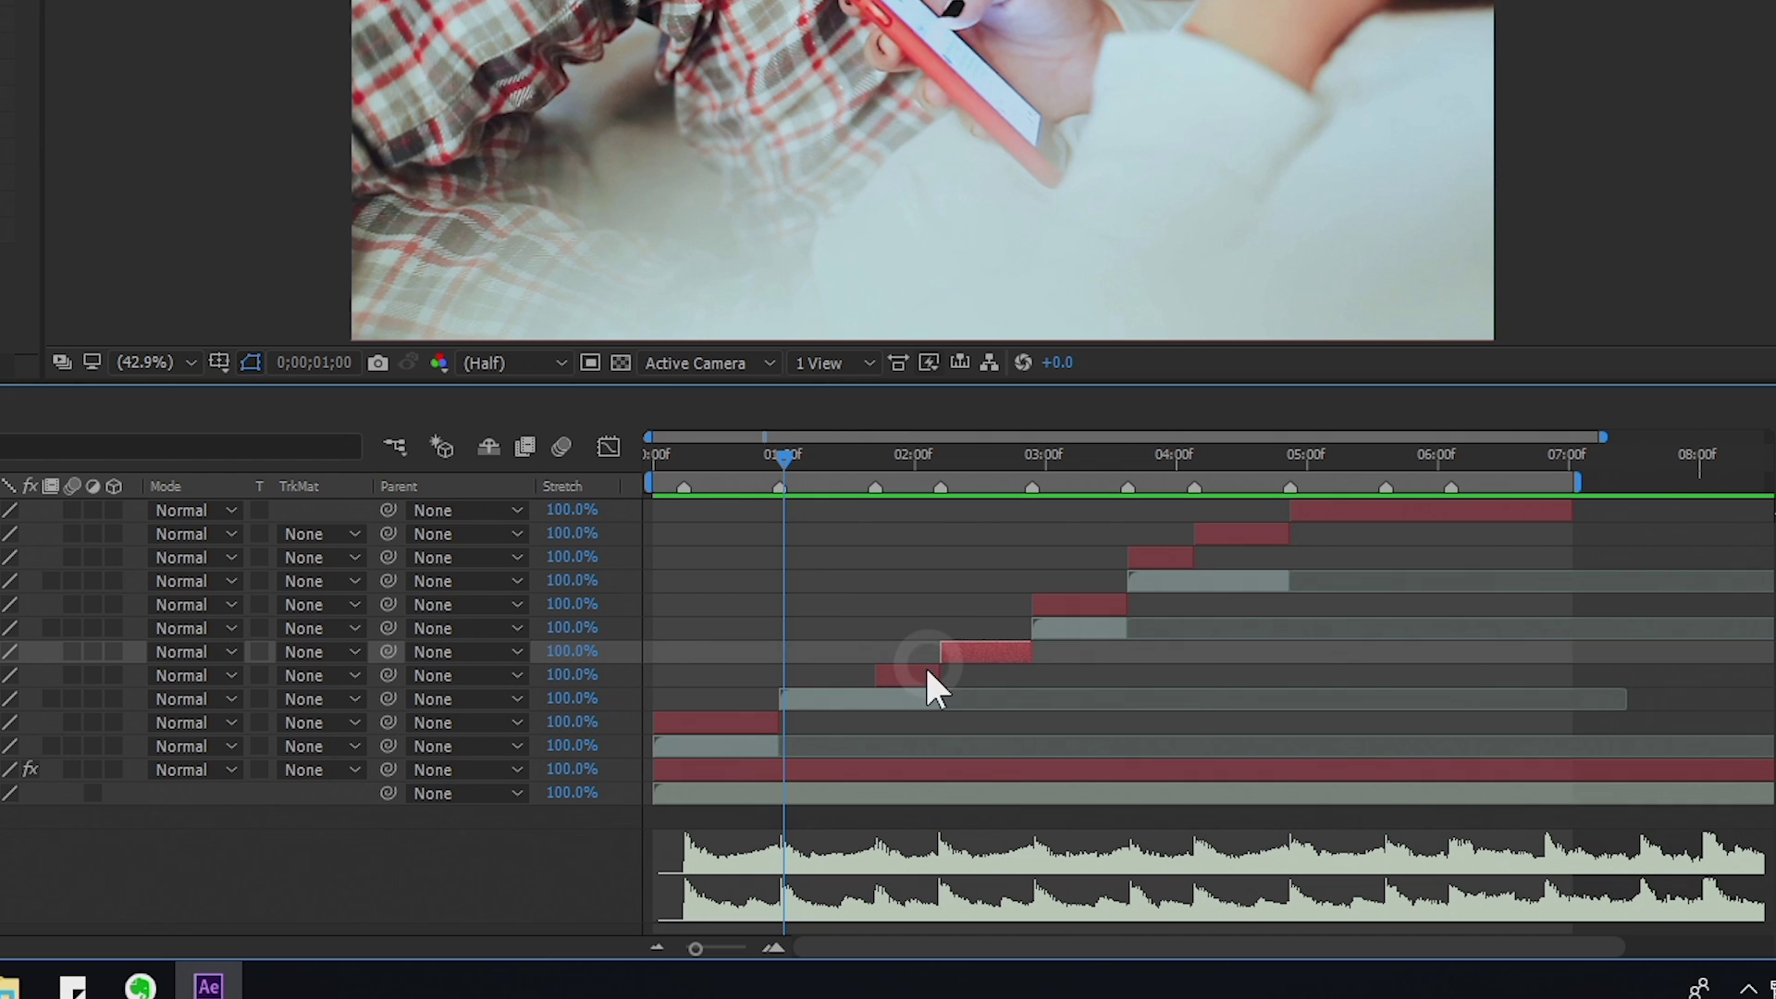
left_click_drag(937, 677, 877, 678)
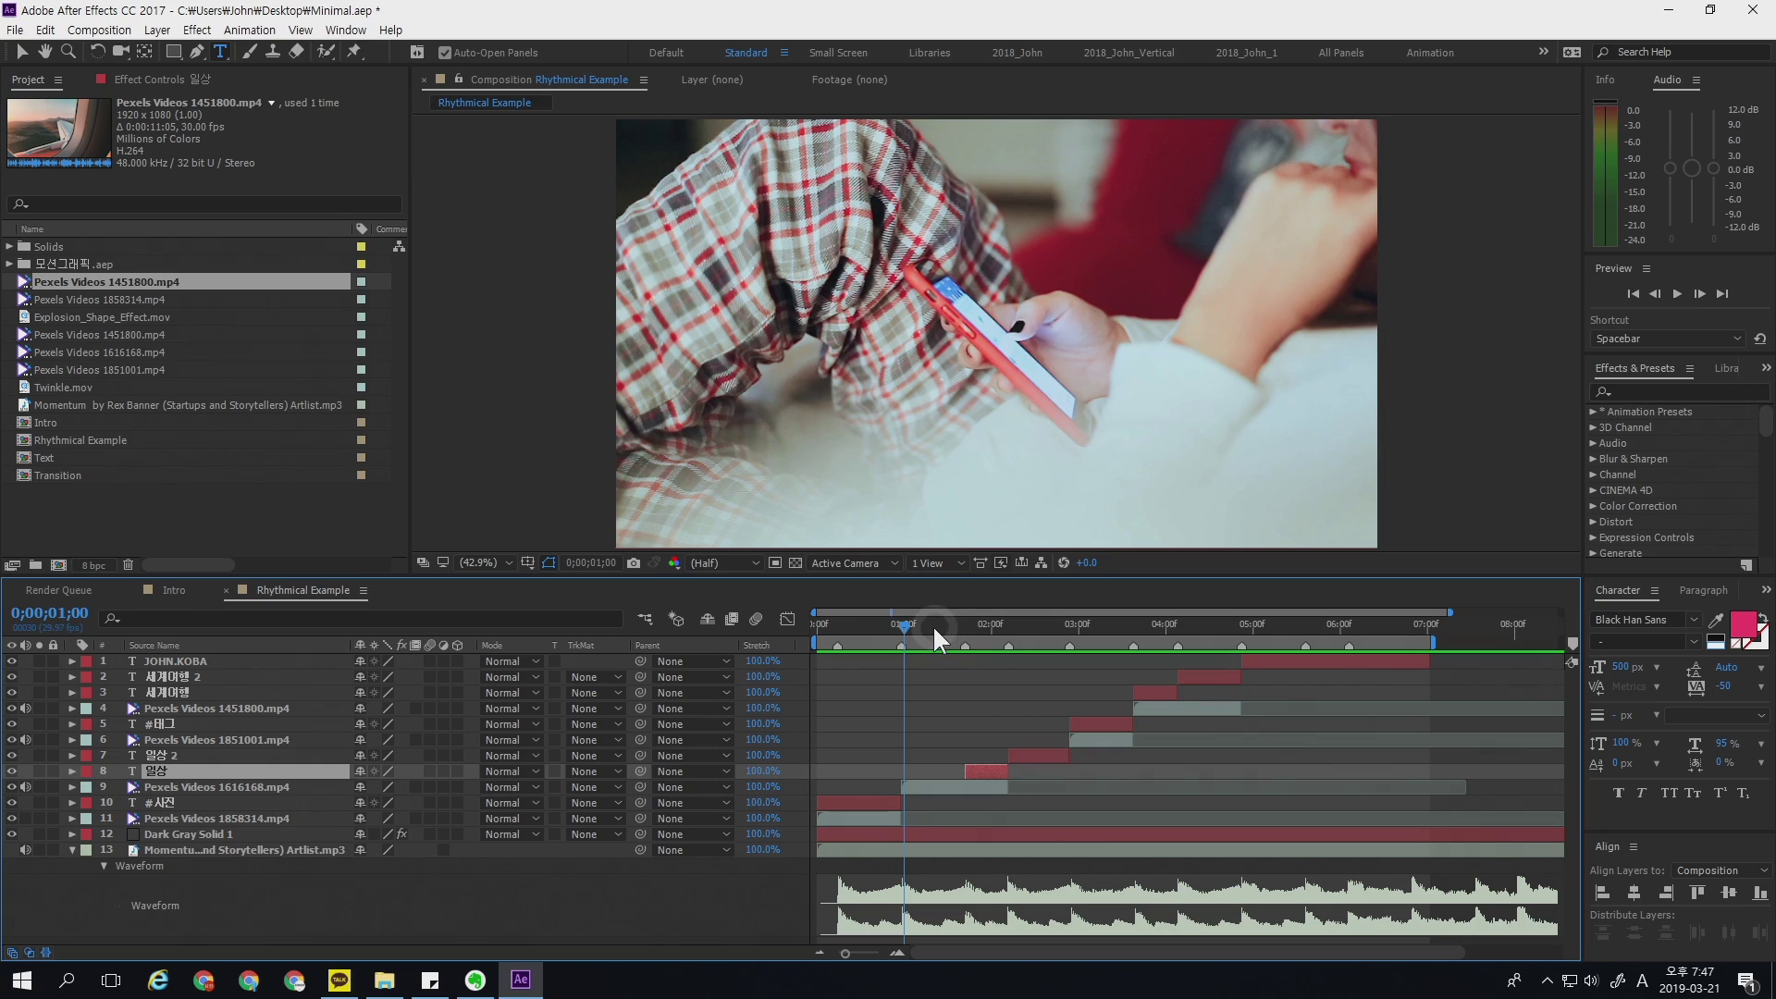
left_click_drag(826, 455, 876, 465)
left_click_drag(965, 631, 1006, 637)
- Collapse the music layer's waveform in the timeline
left_click(274, 849)
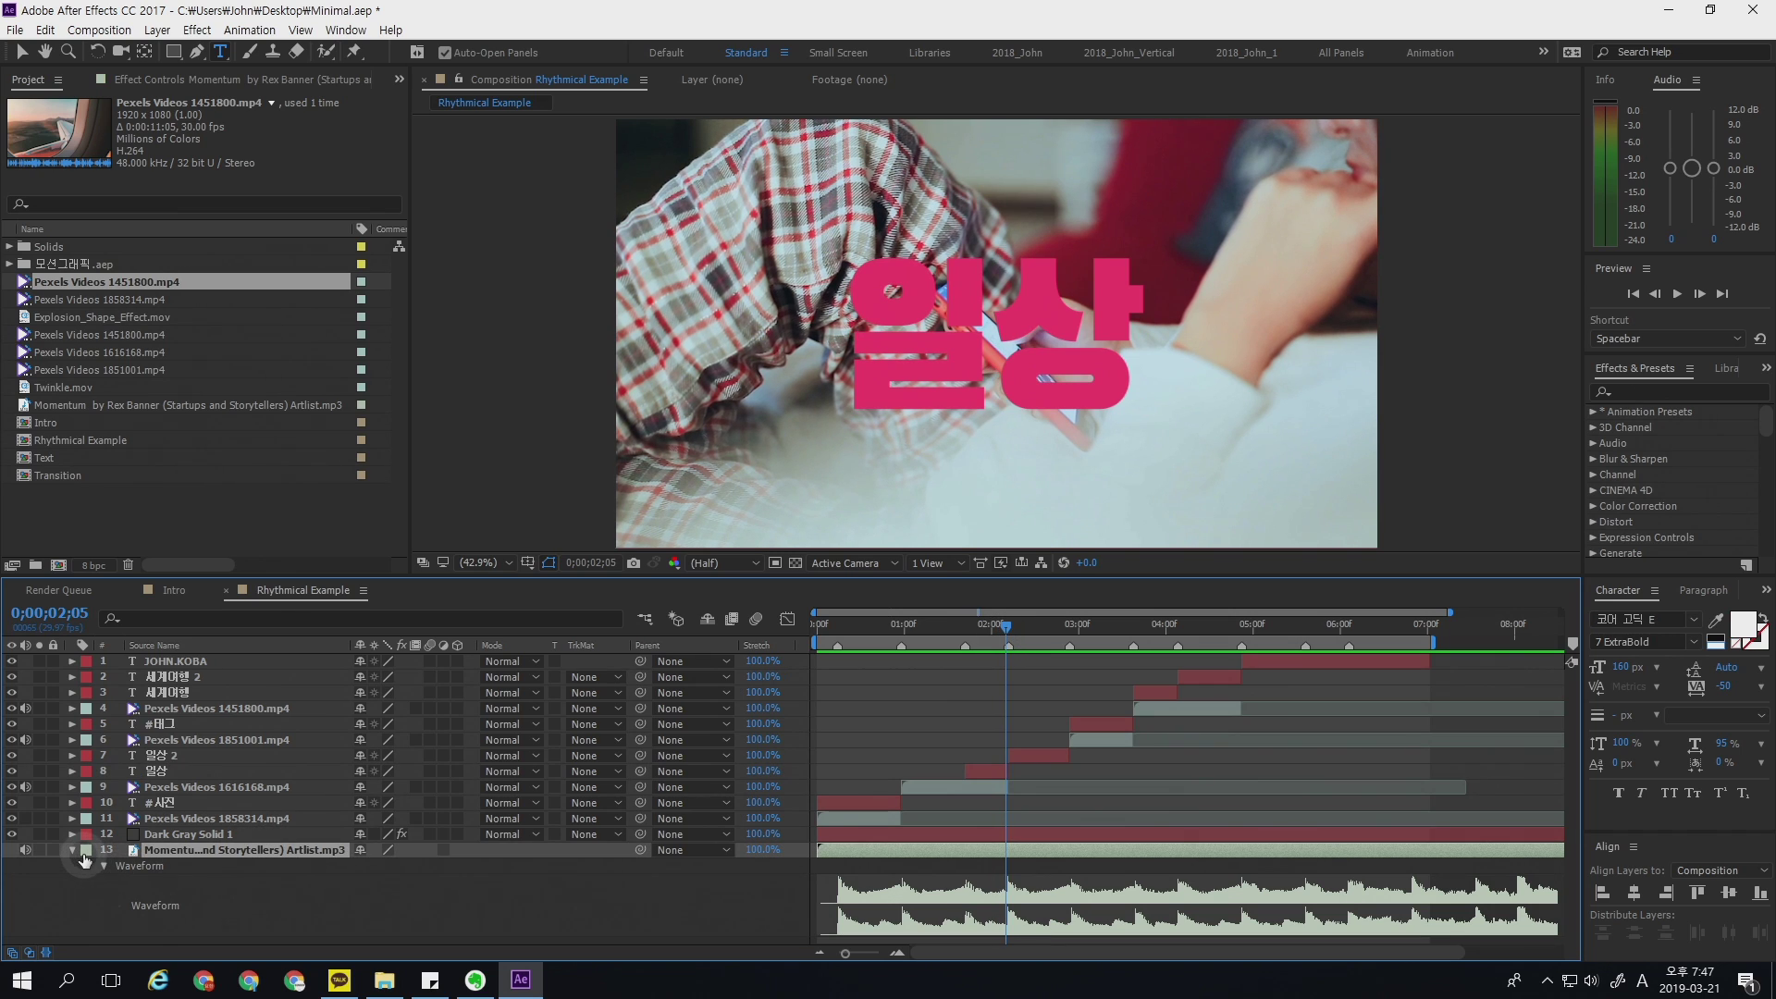
left_click(1461, 878)
left_click(832, 772)
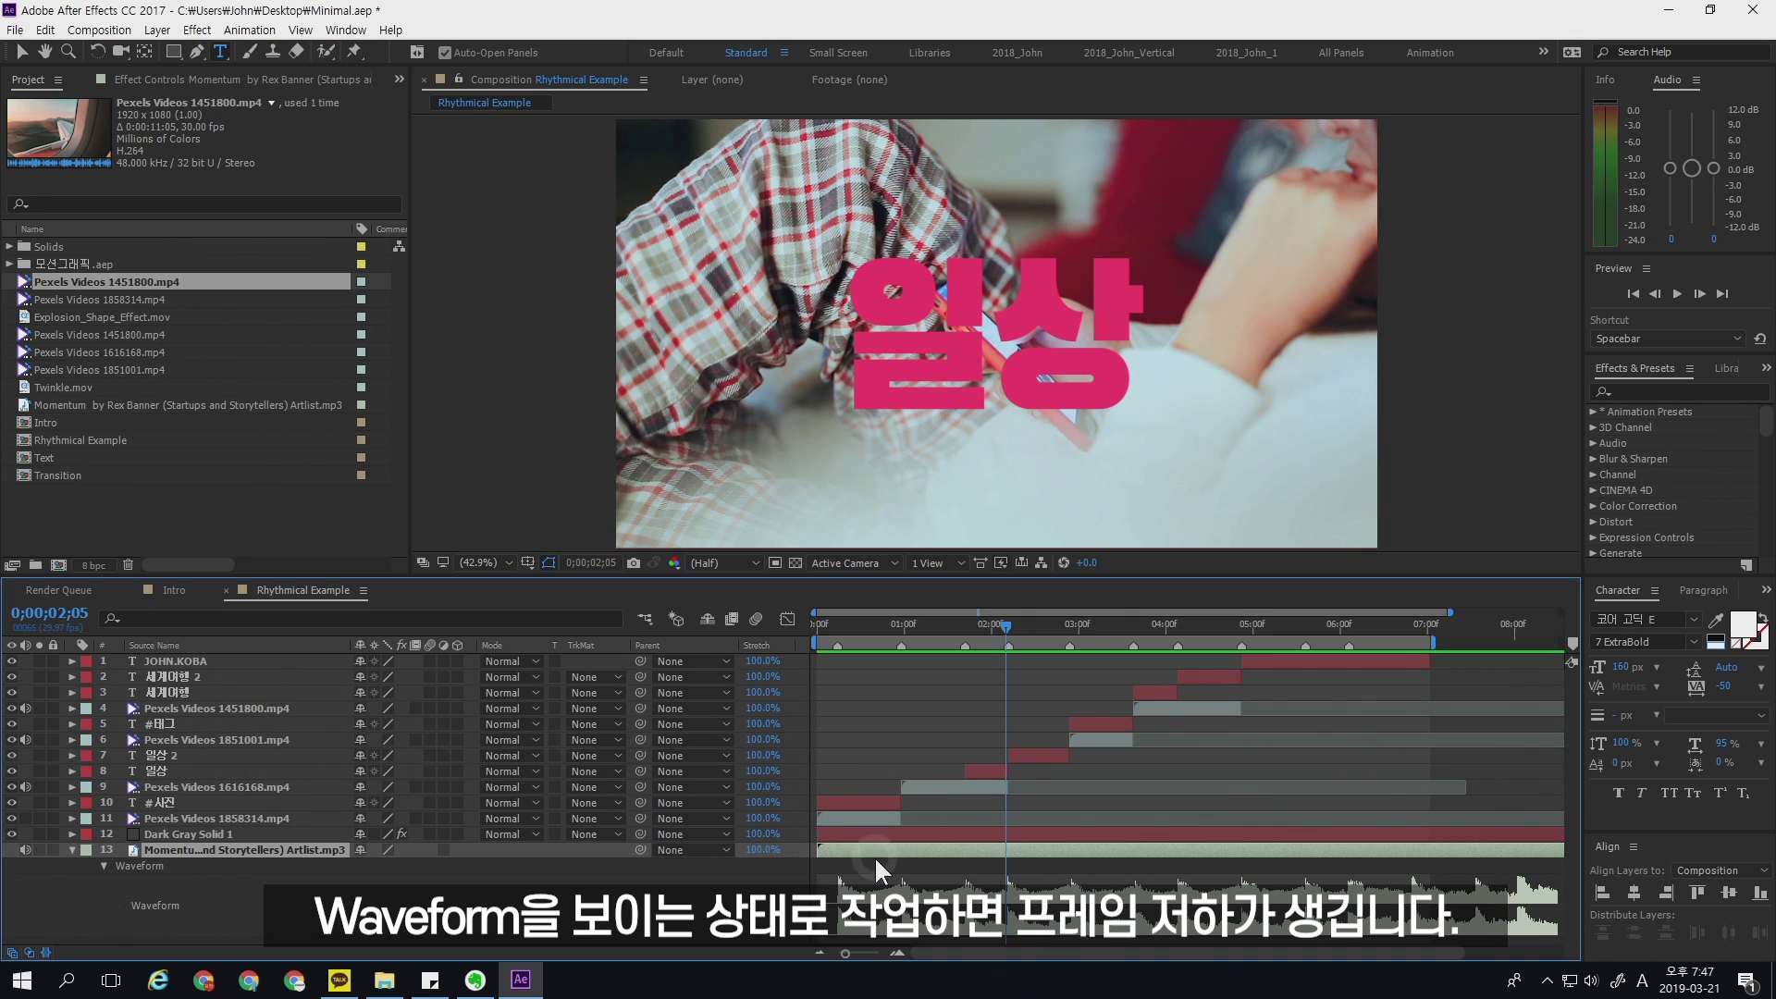
left_click(71, 850)
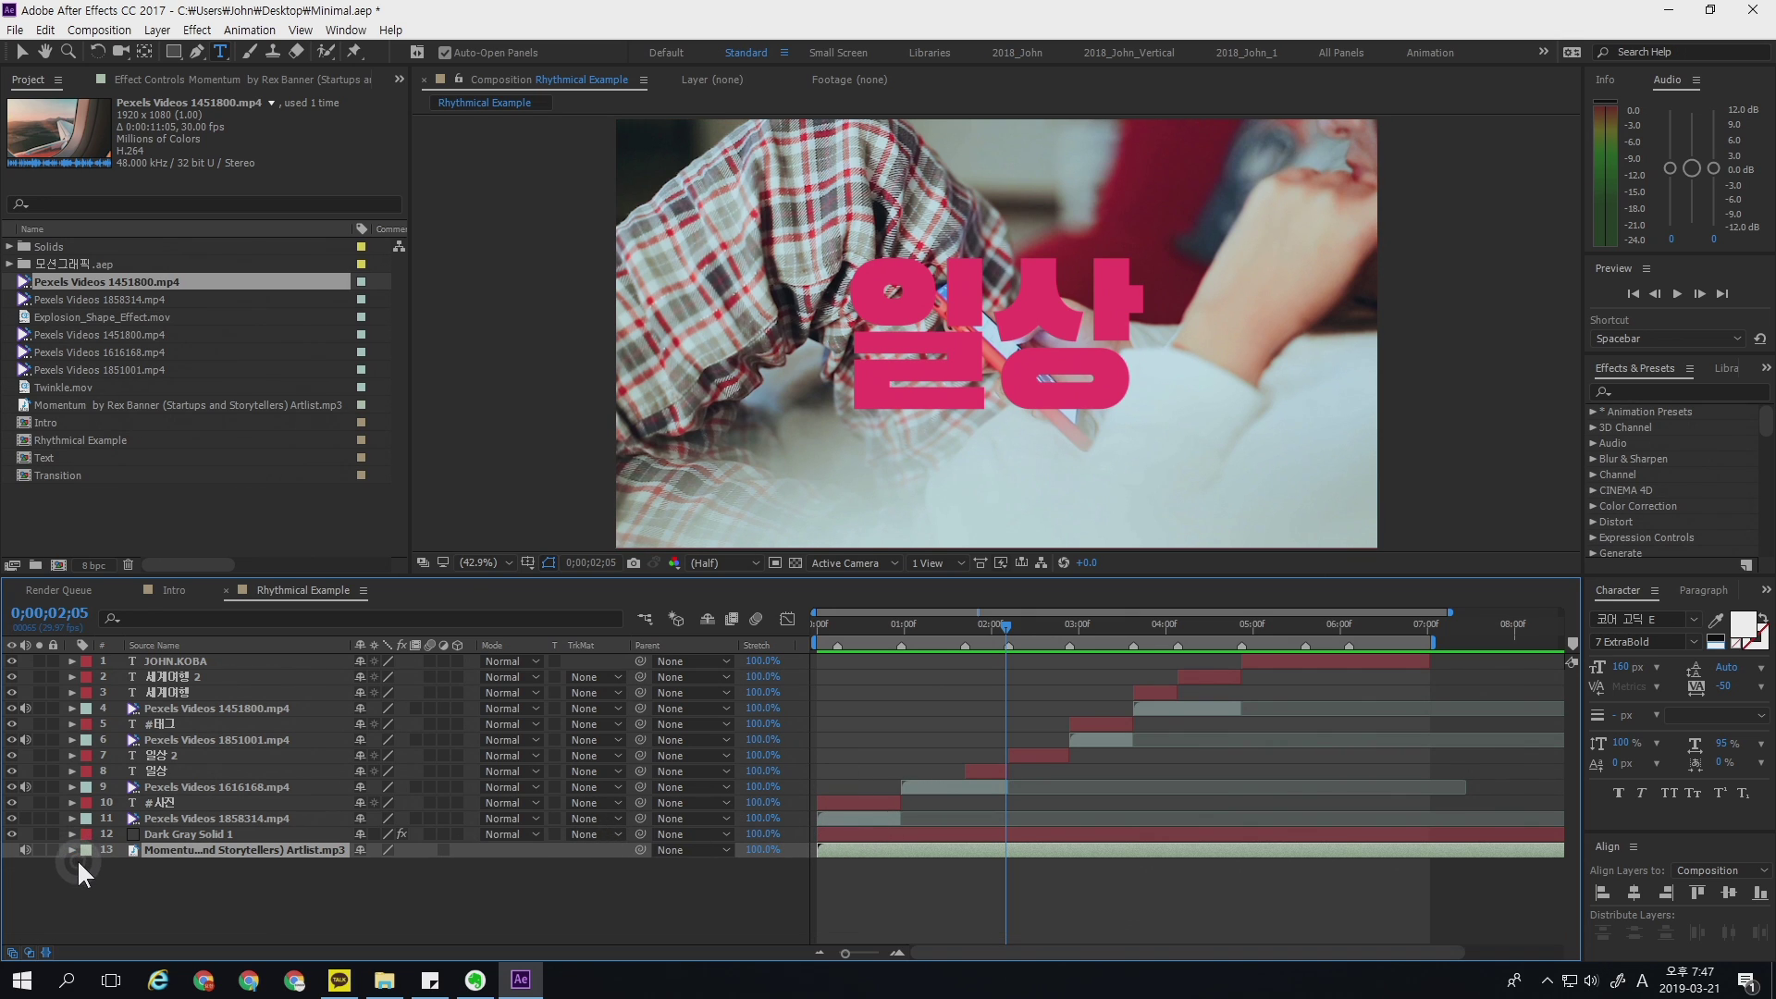
left_click(131, 908)
- Set the track matte of Pexels Videos 1858314.mp4 to Alpha Matte "#사진"
left_click(824, 636)
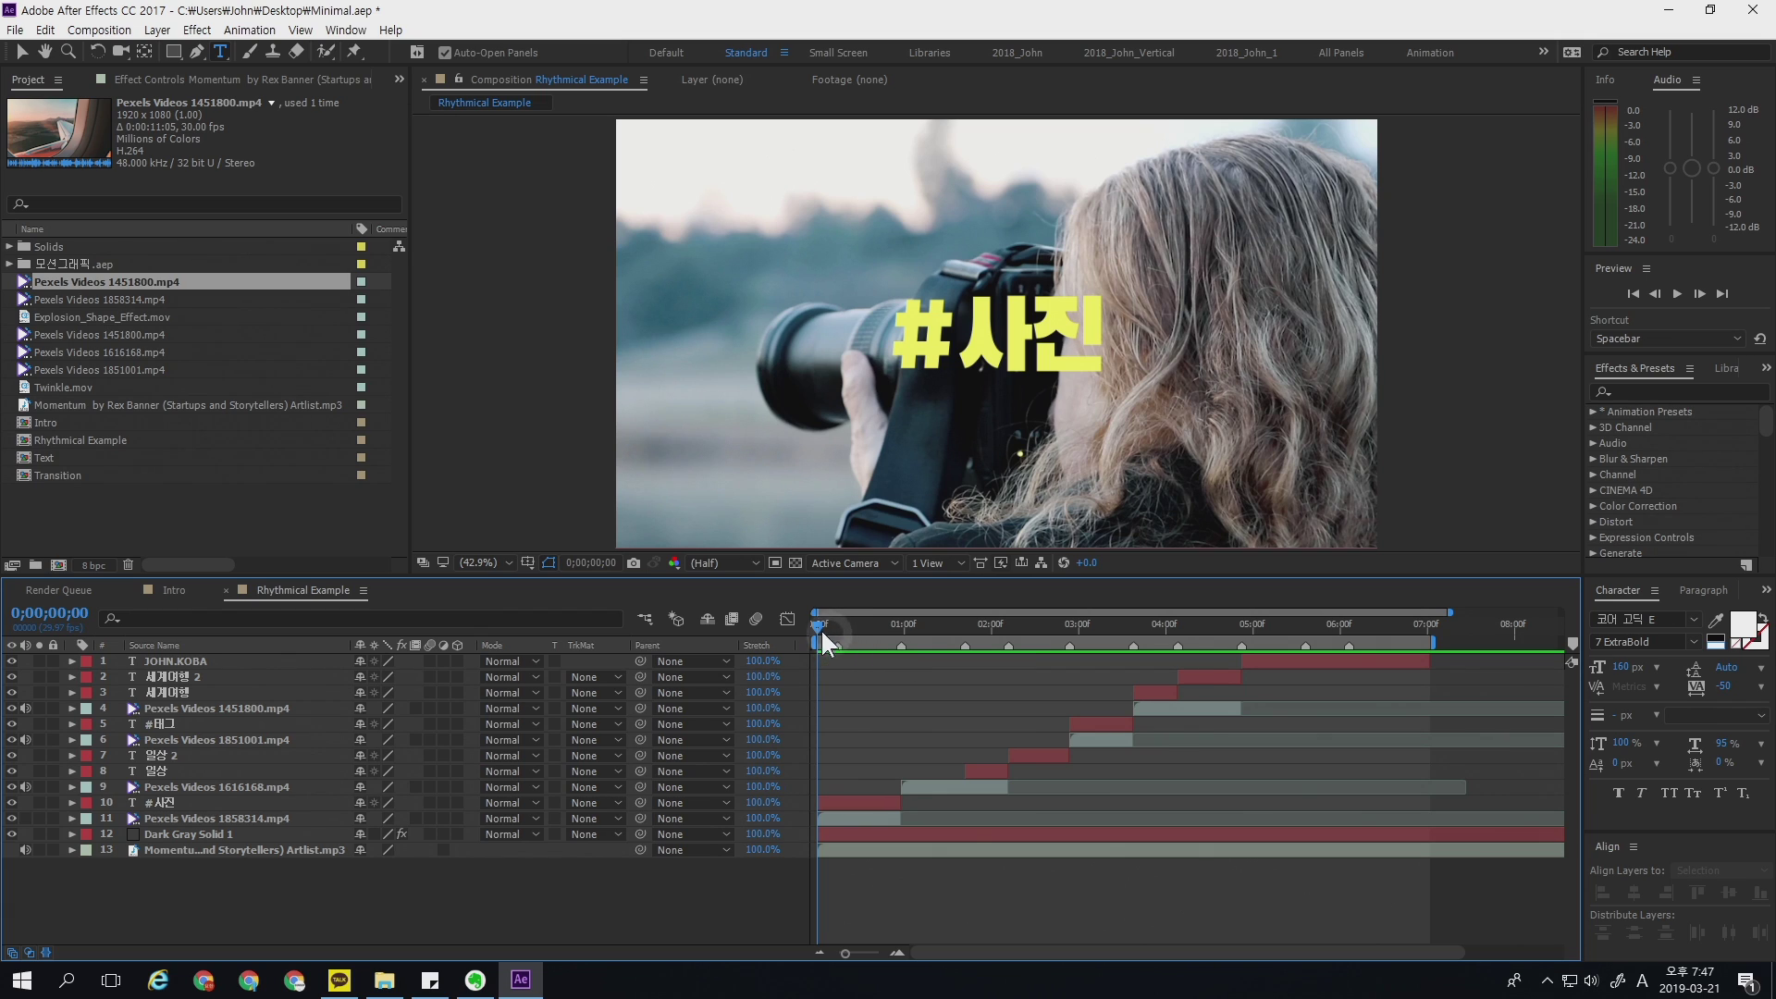
left_click(283, 817)
left_click(281, 804)
key("v")
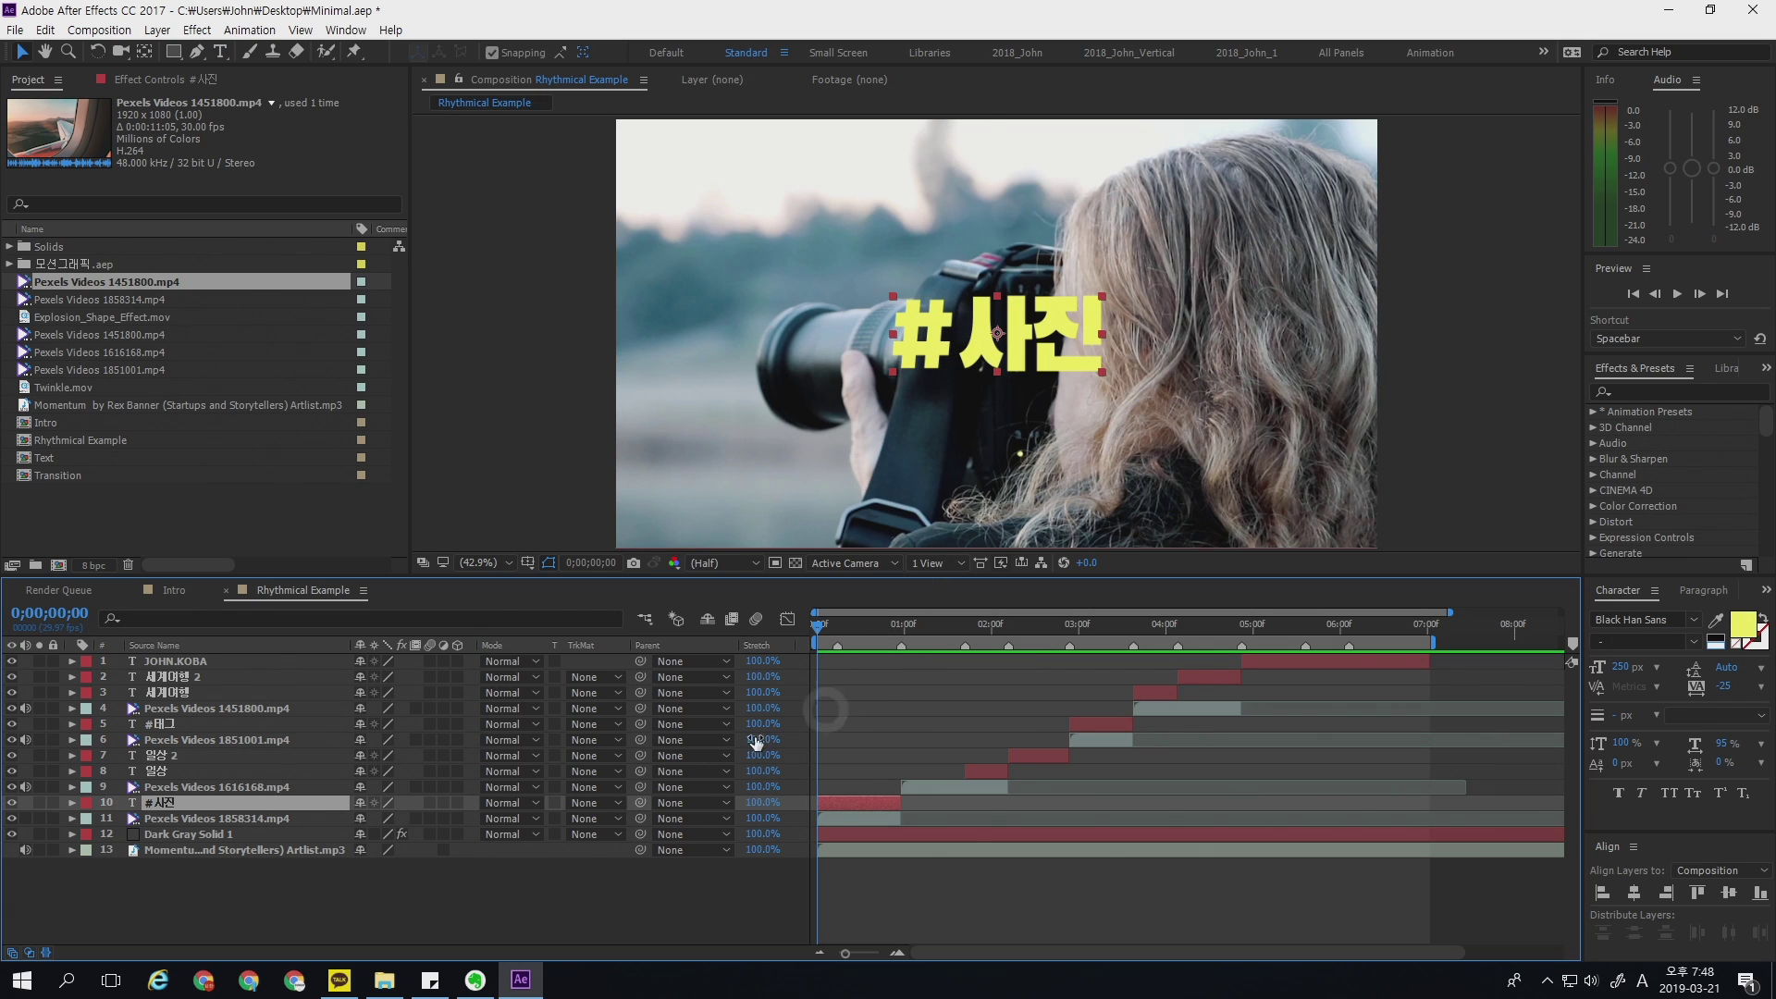
left_click(231, 816)
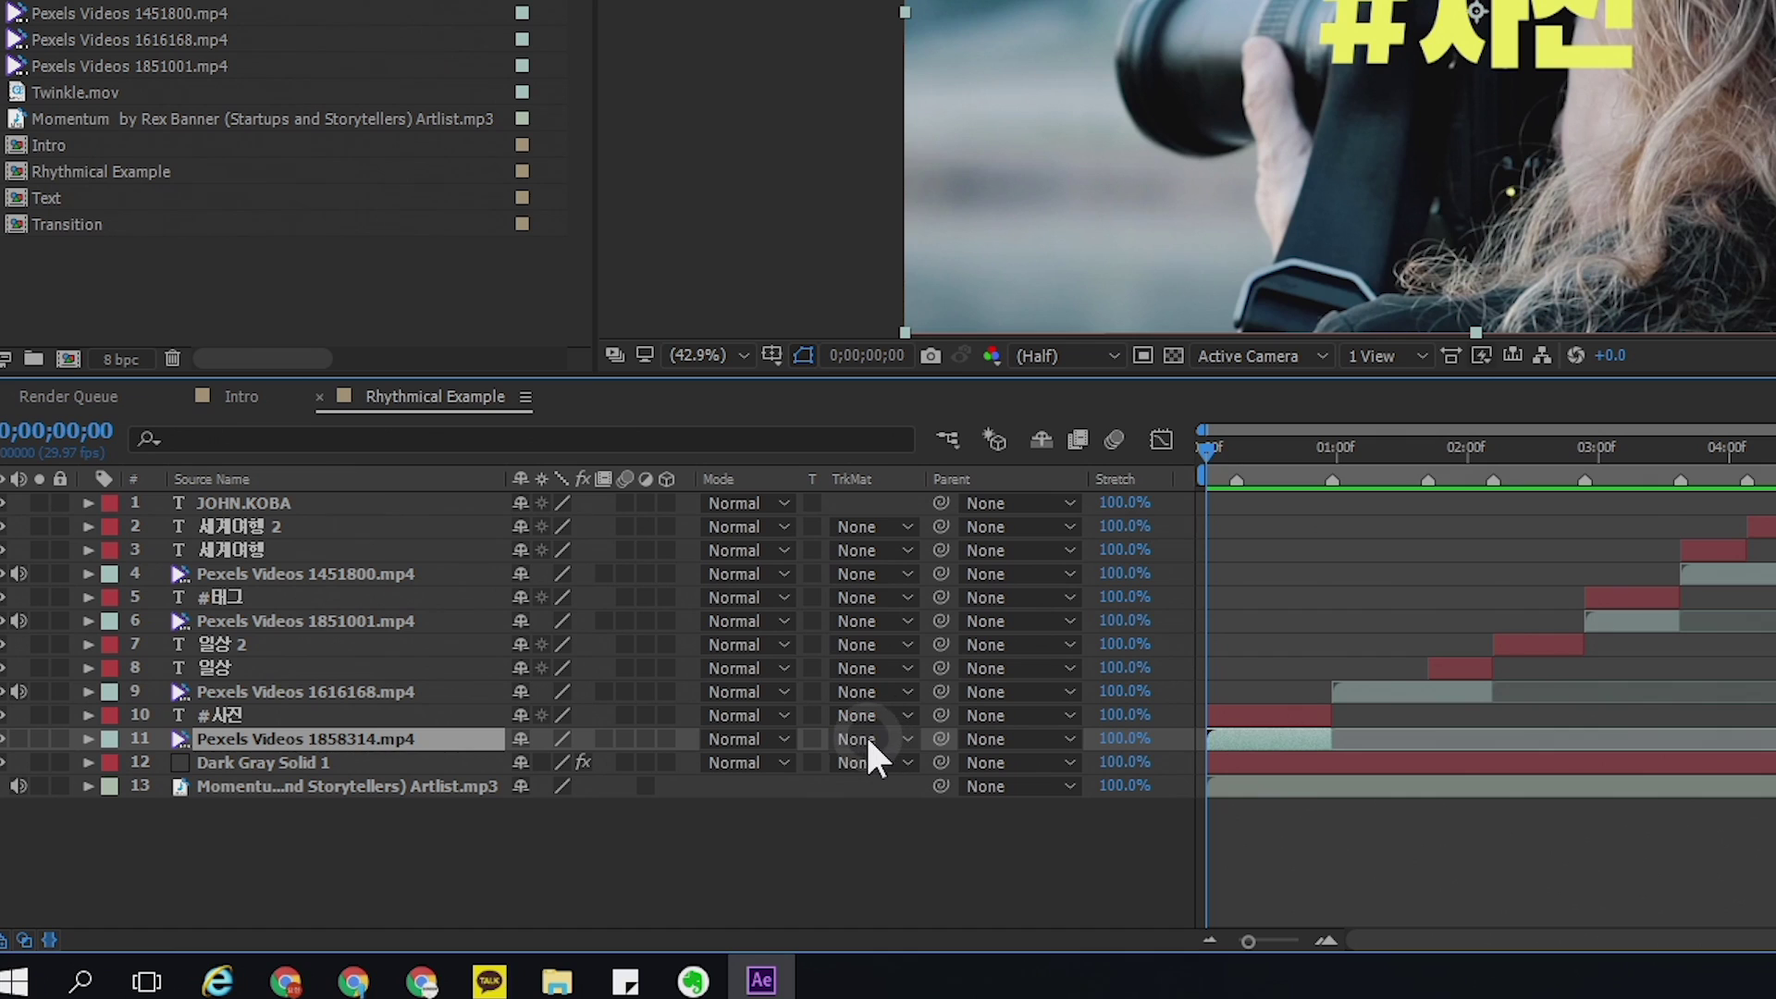
left_click(869, 739)
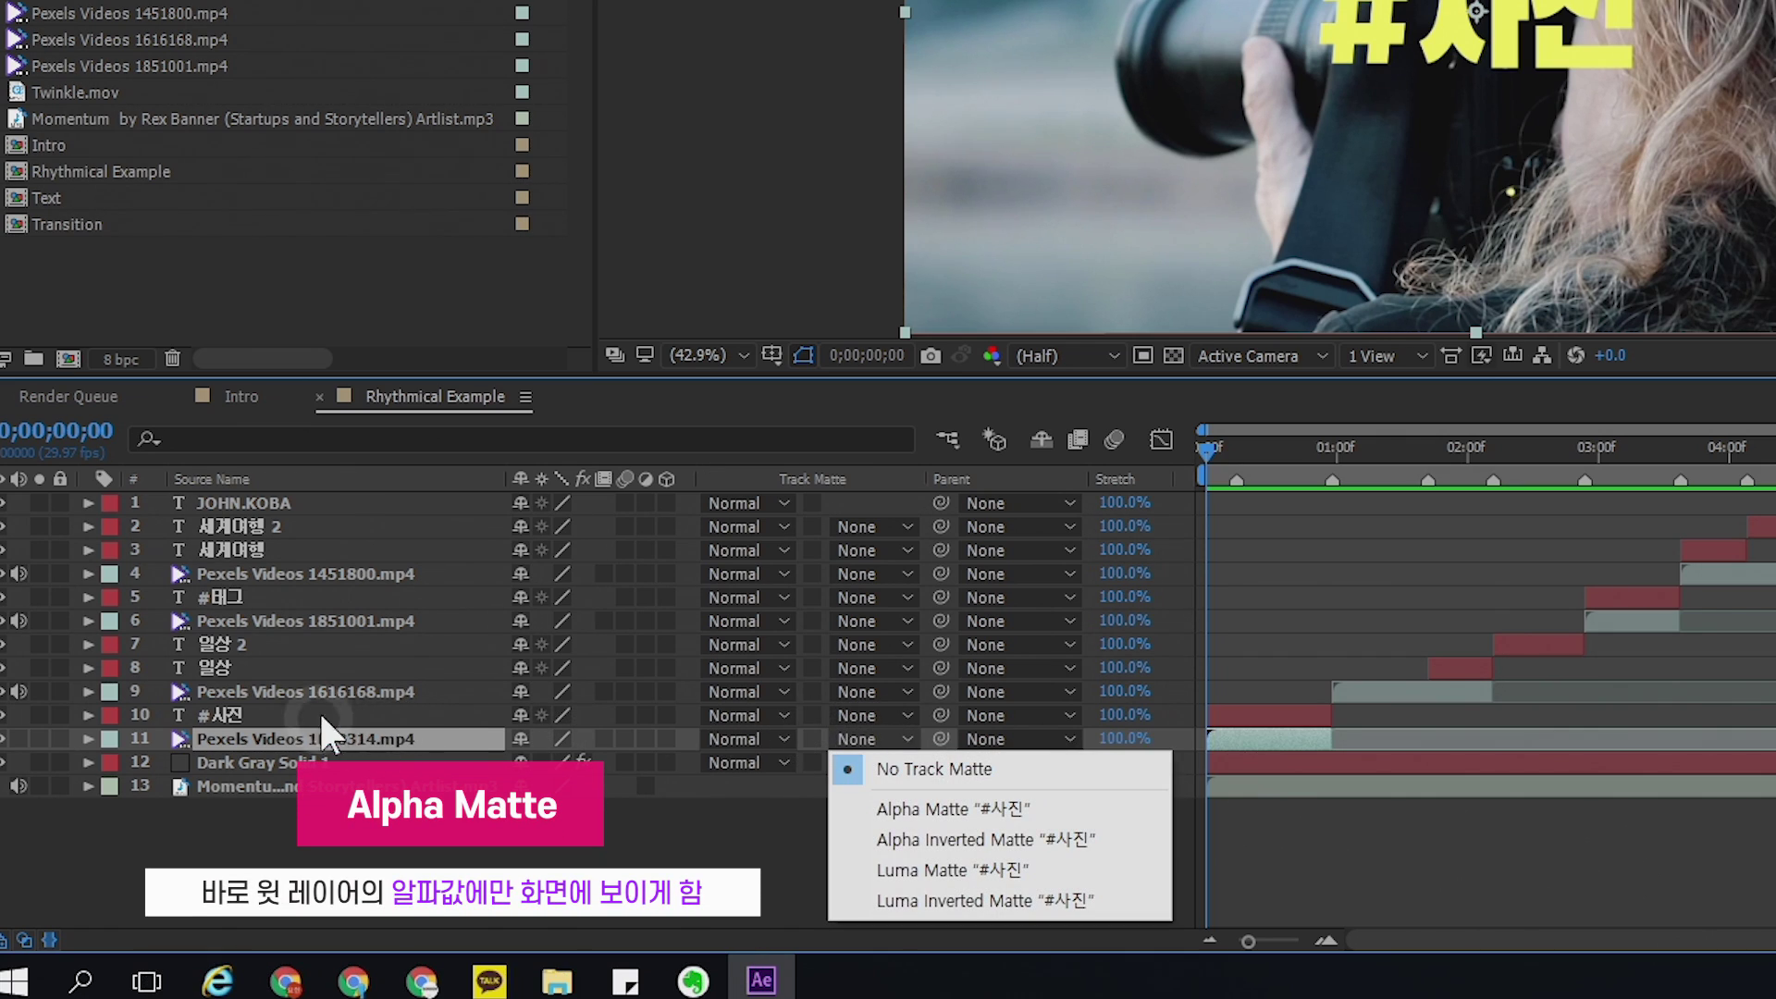
left_click(916, 810)
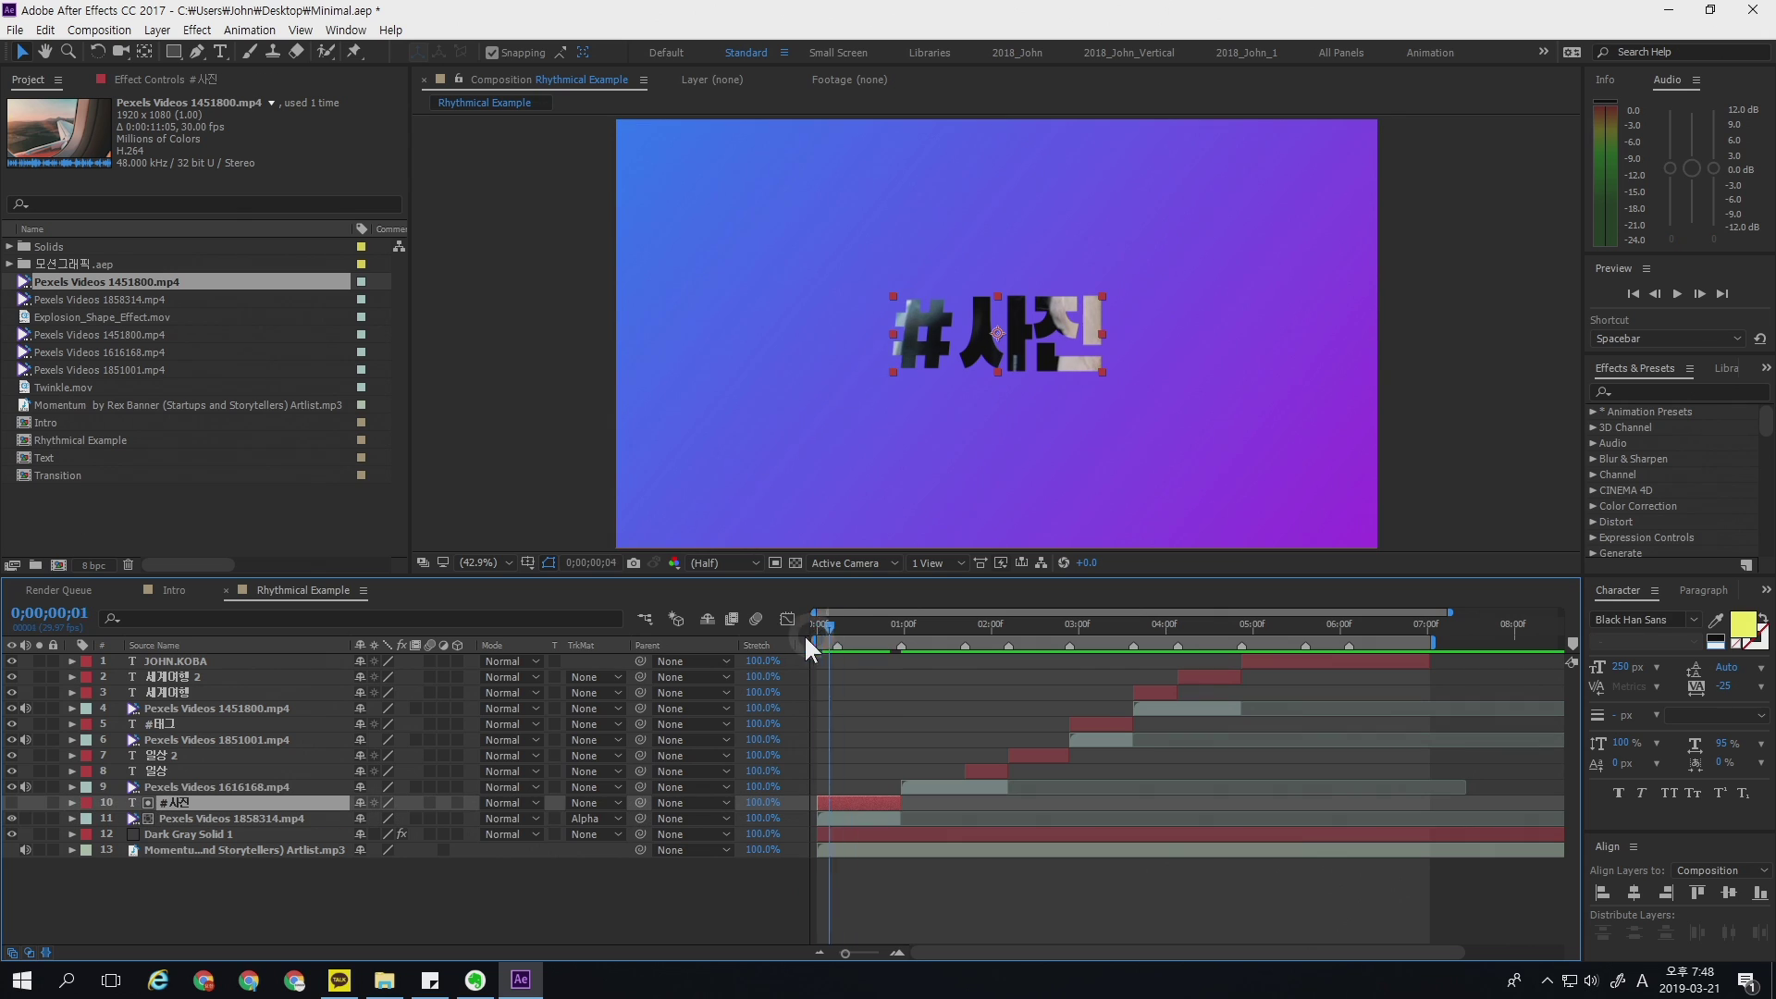
- Add Position keyframes at 0;00;00;00 to both the #사진 layer and Pexels Videos 1858314.mp4
left_click_drag(808, 634, 780, 634)
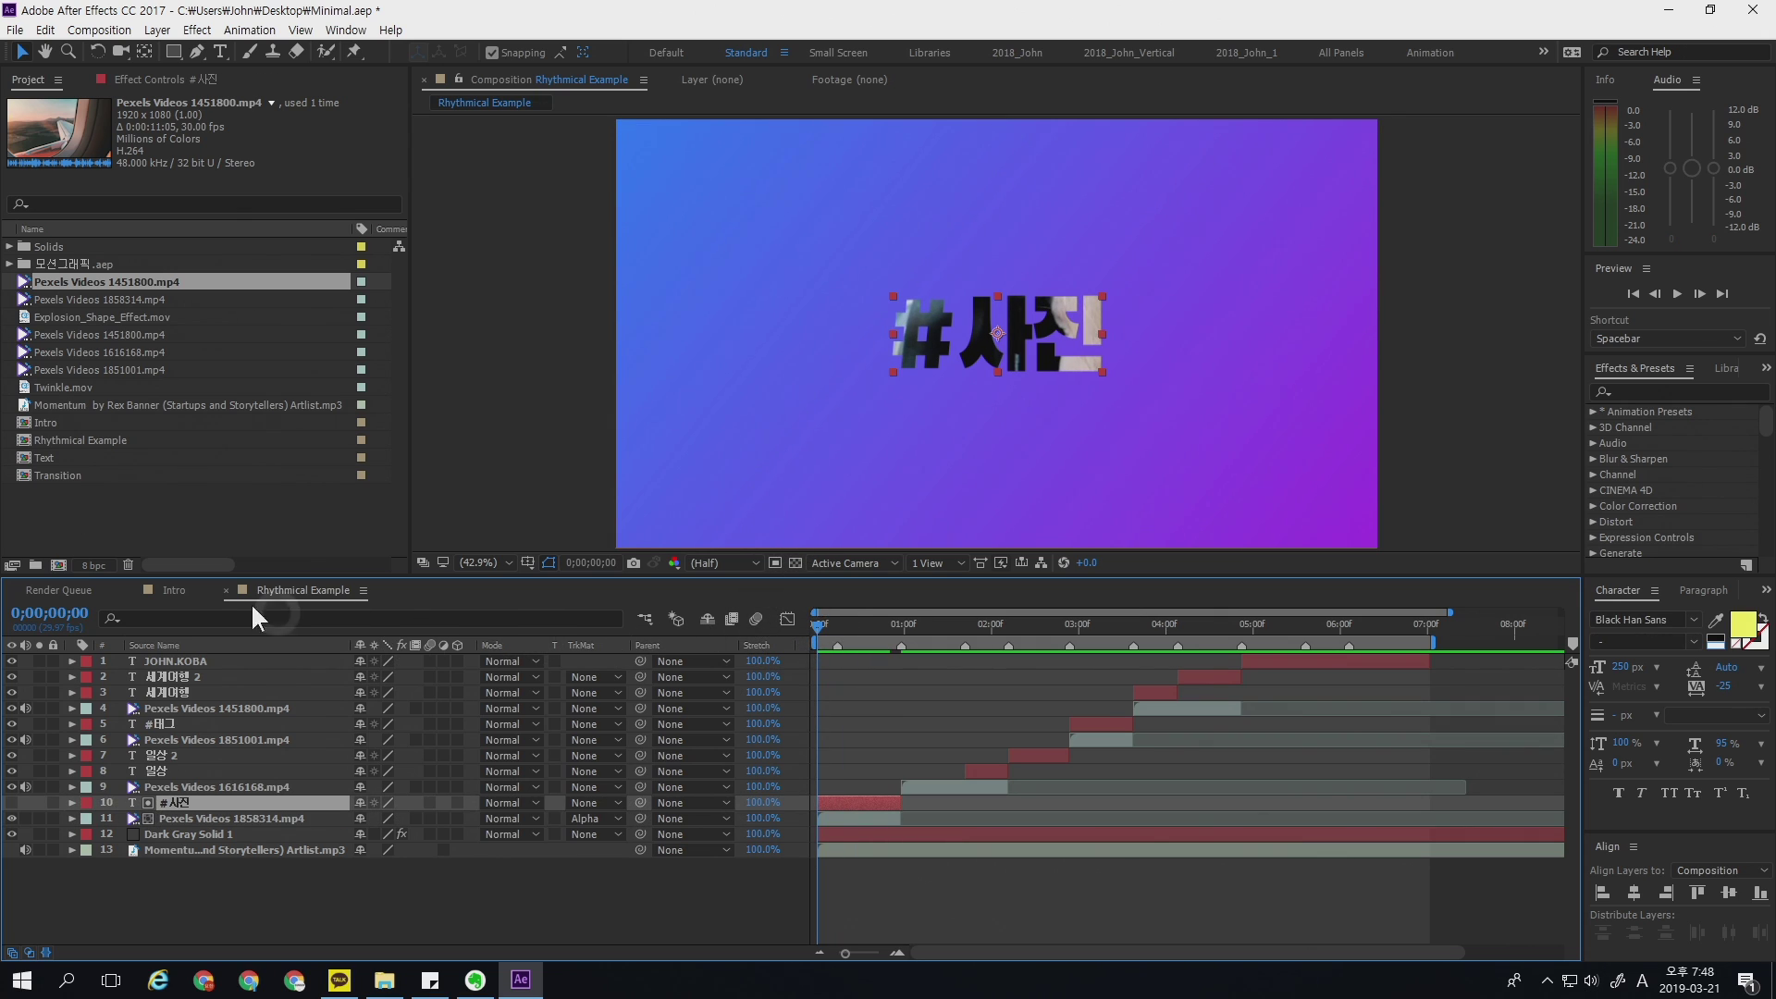
left_click(185, 816)
left_click(185, 803, "shift")
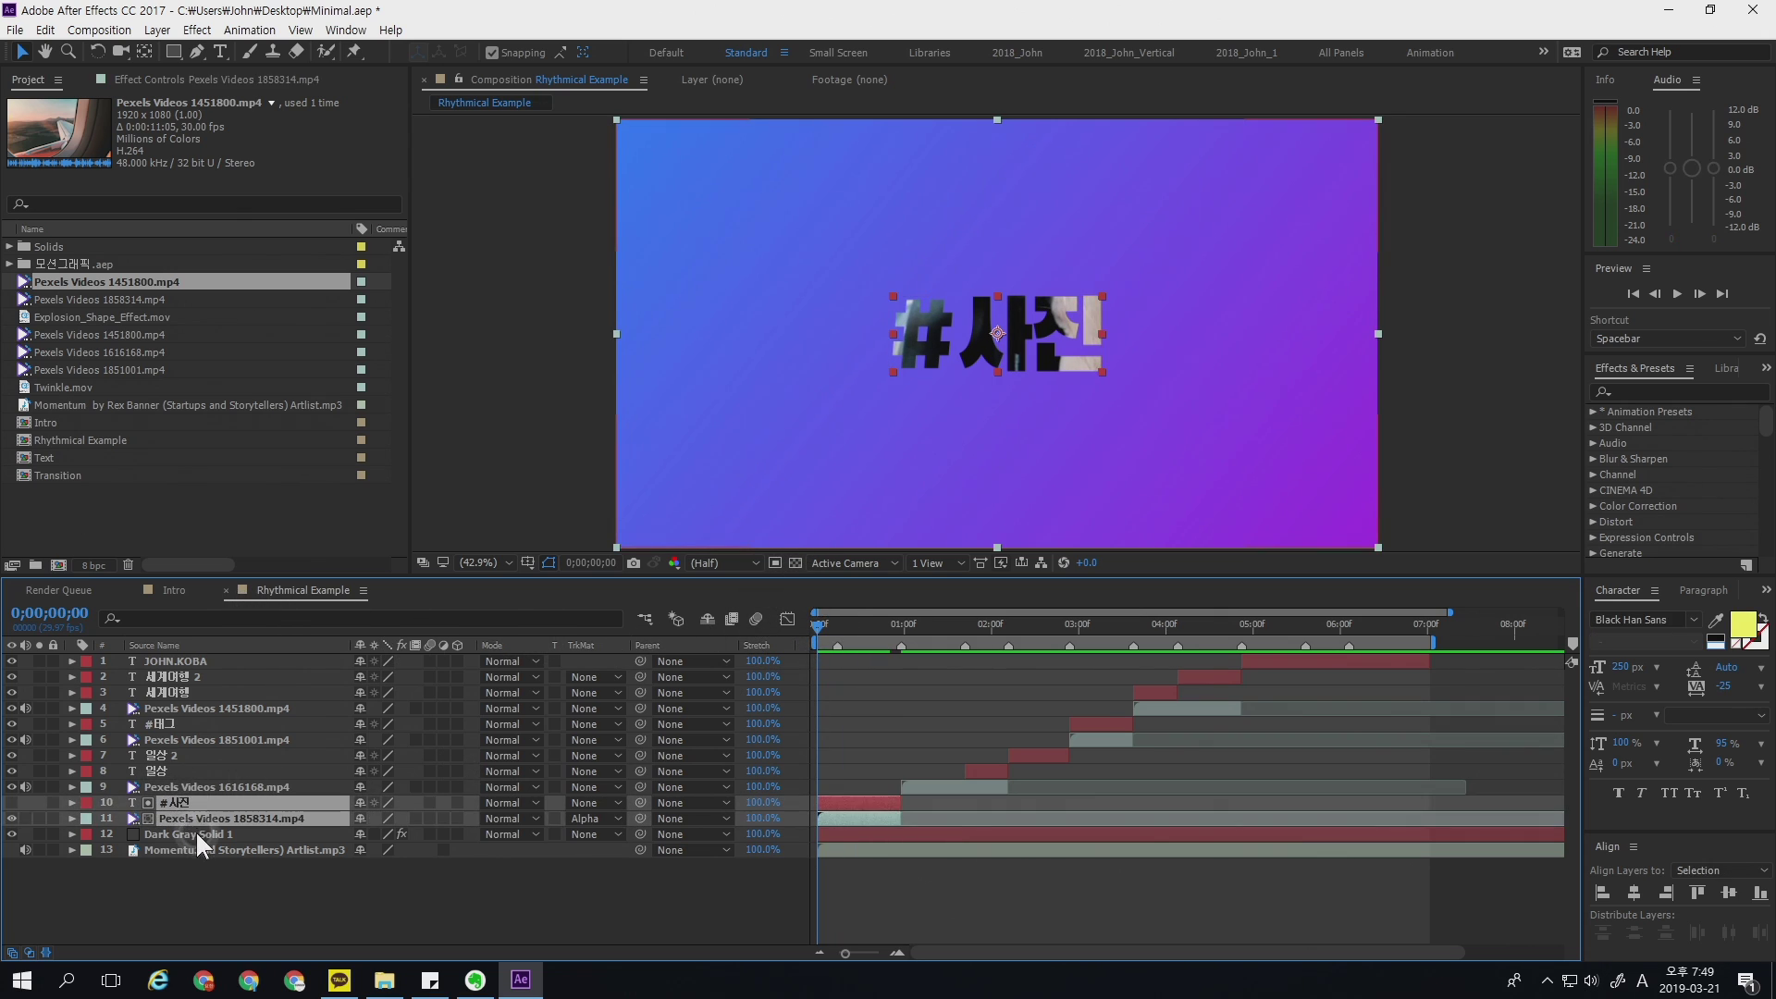
key("p")
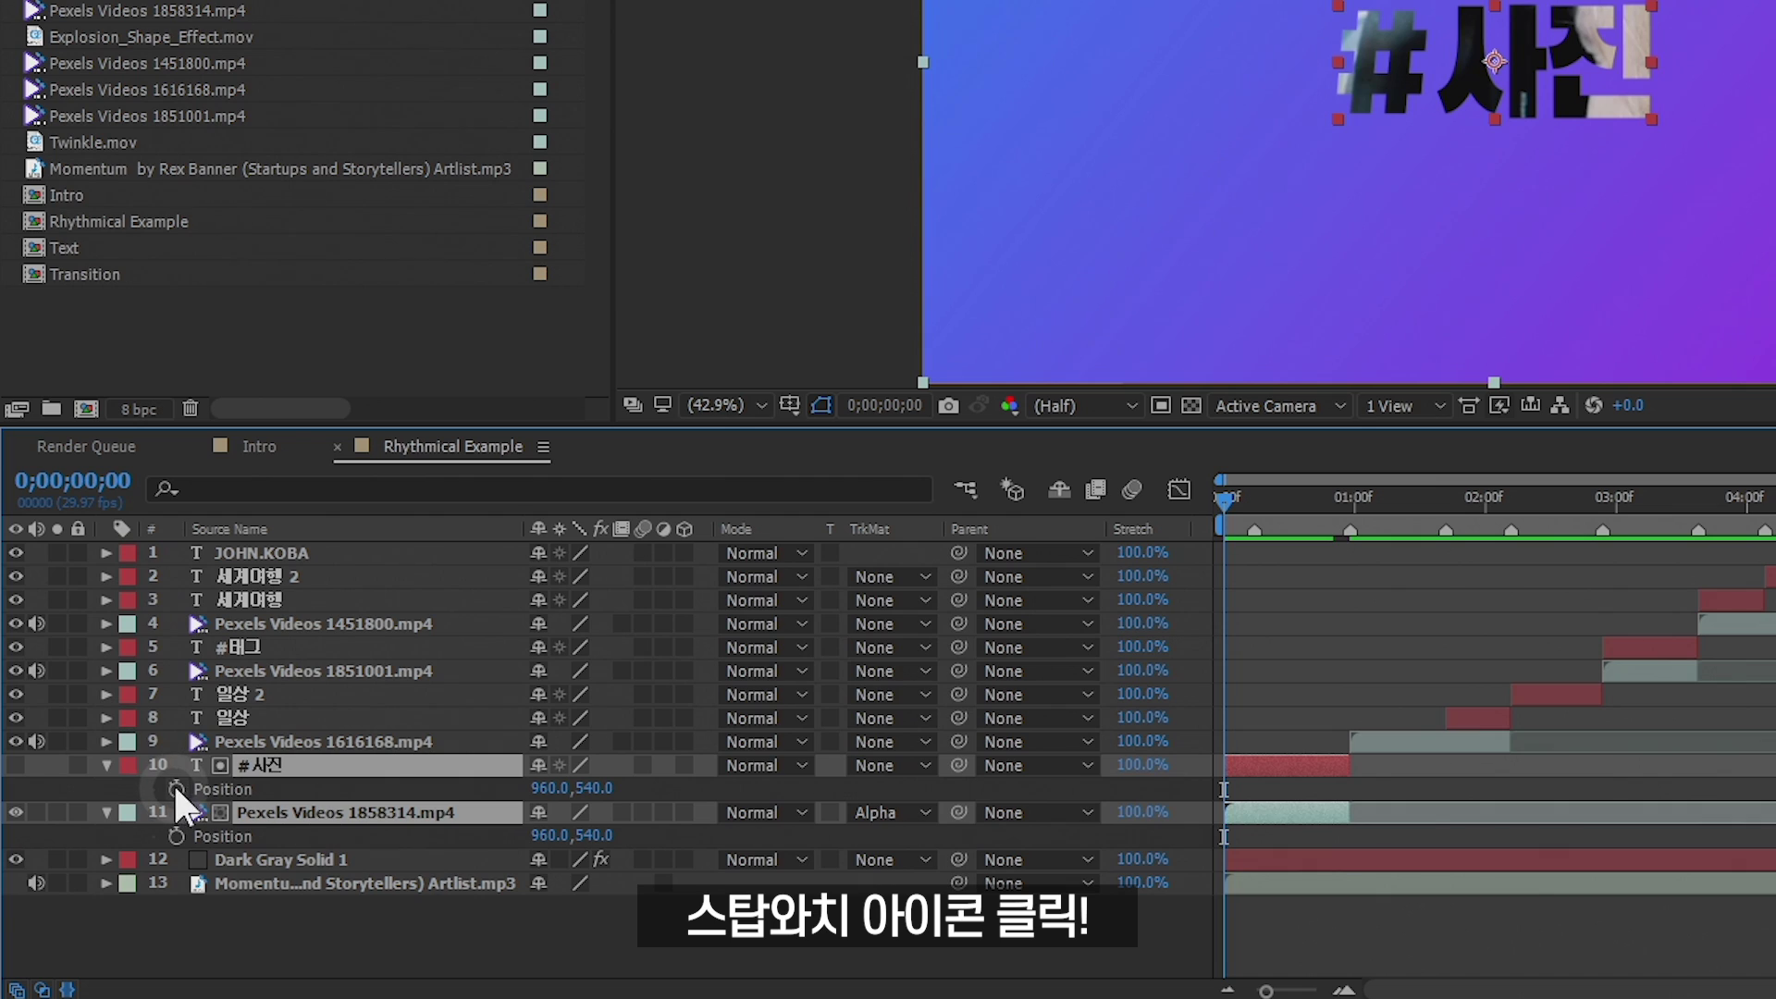
left_click(119, 849)
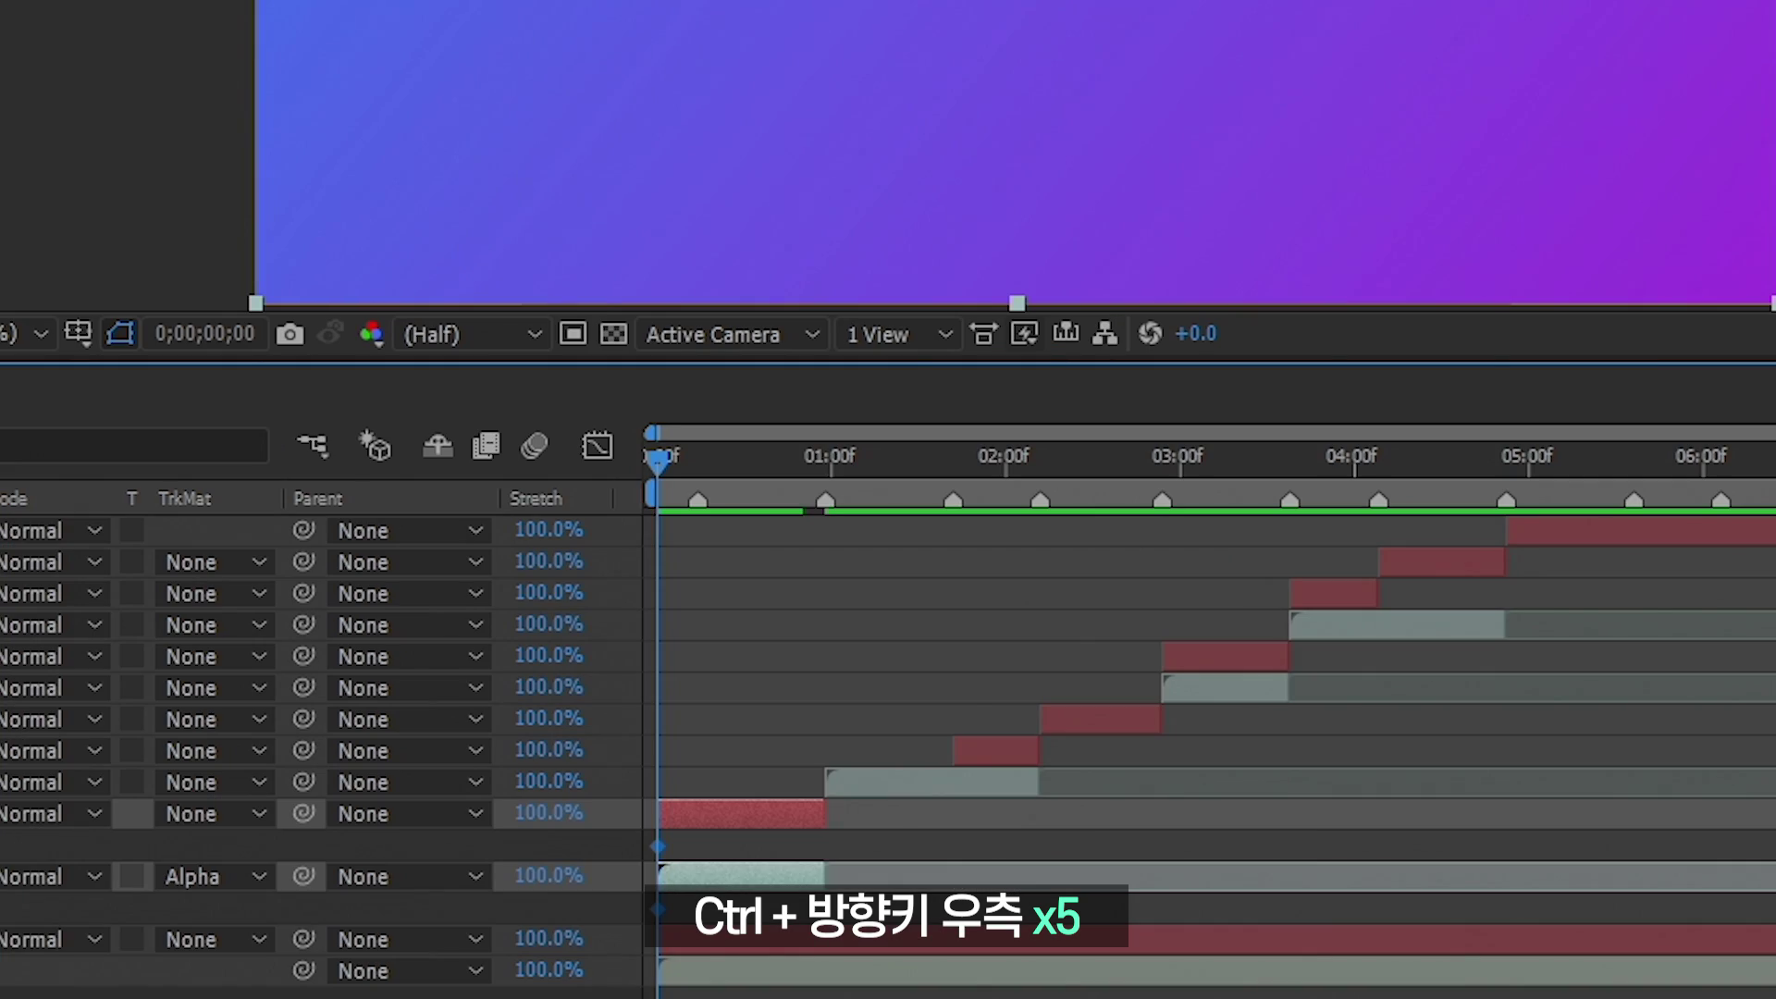
- Add Position keyframes at 0;00;00;05 to both the #사진 layer and Pexels Videos 1858314.mp4
key("ctrl+Right")
key("ctrl+Right")
key("ctrl+Right")
key("ctrl+Right")
key("ctrl+Right")
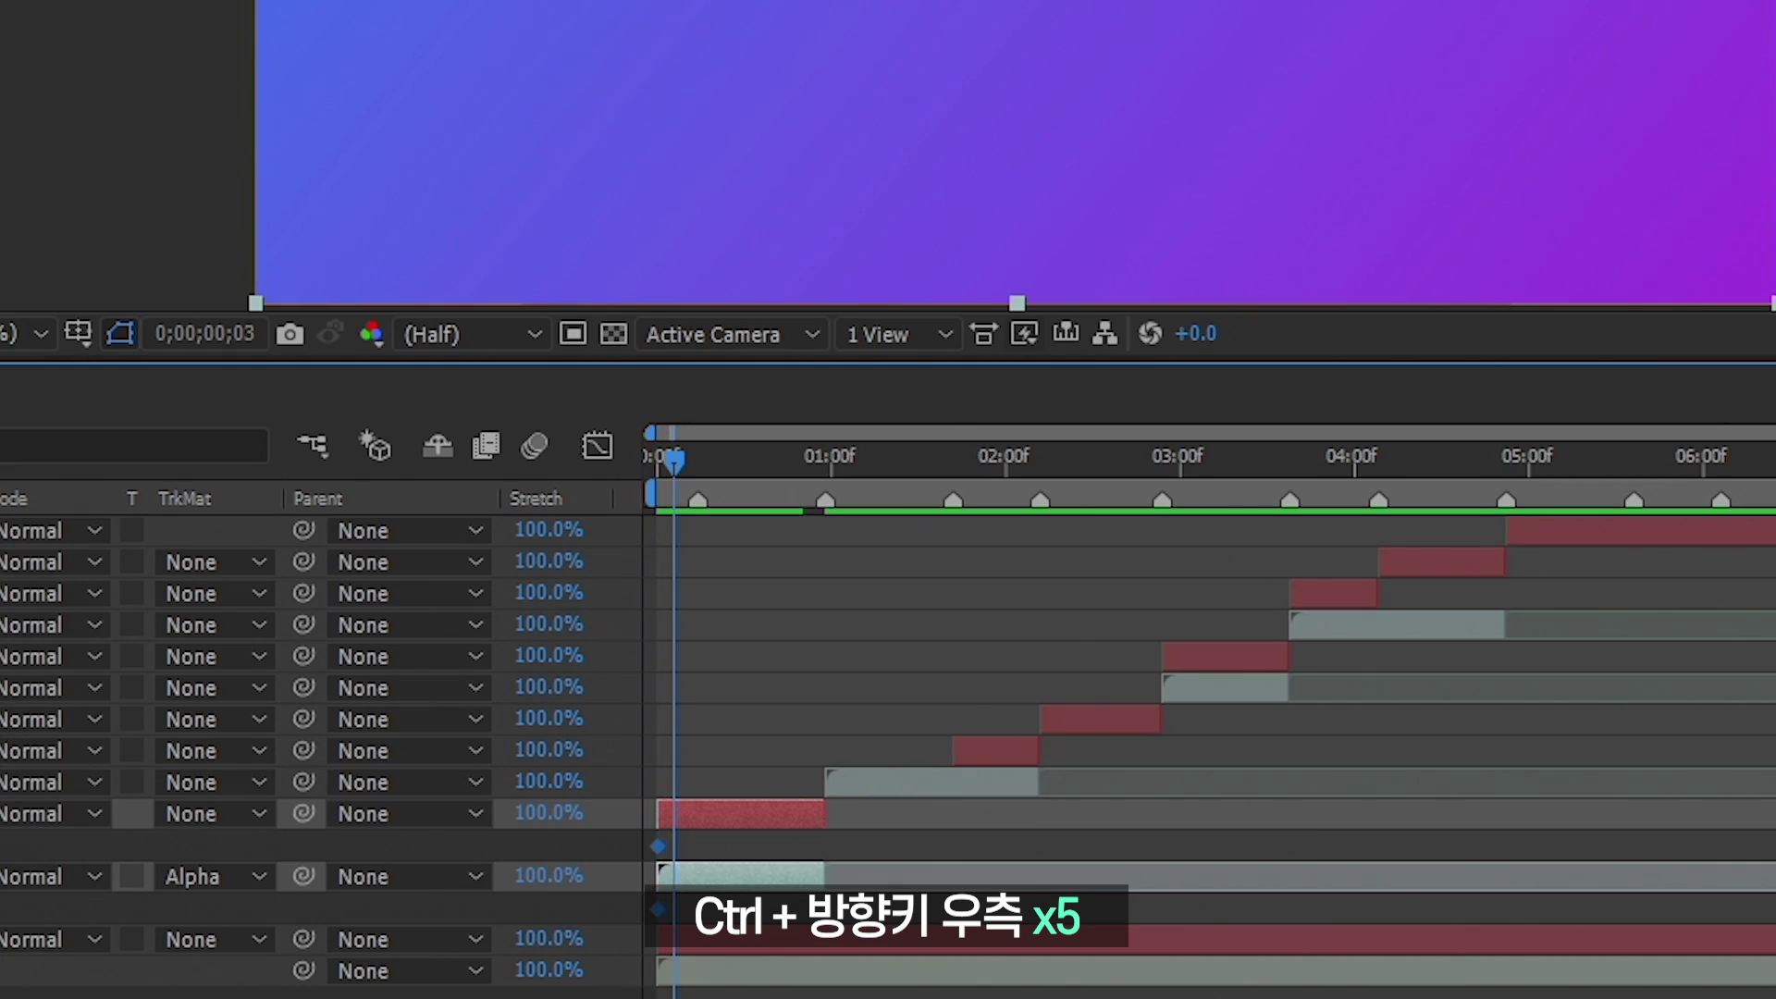
key("equal")
key("equal")
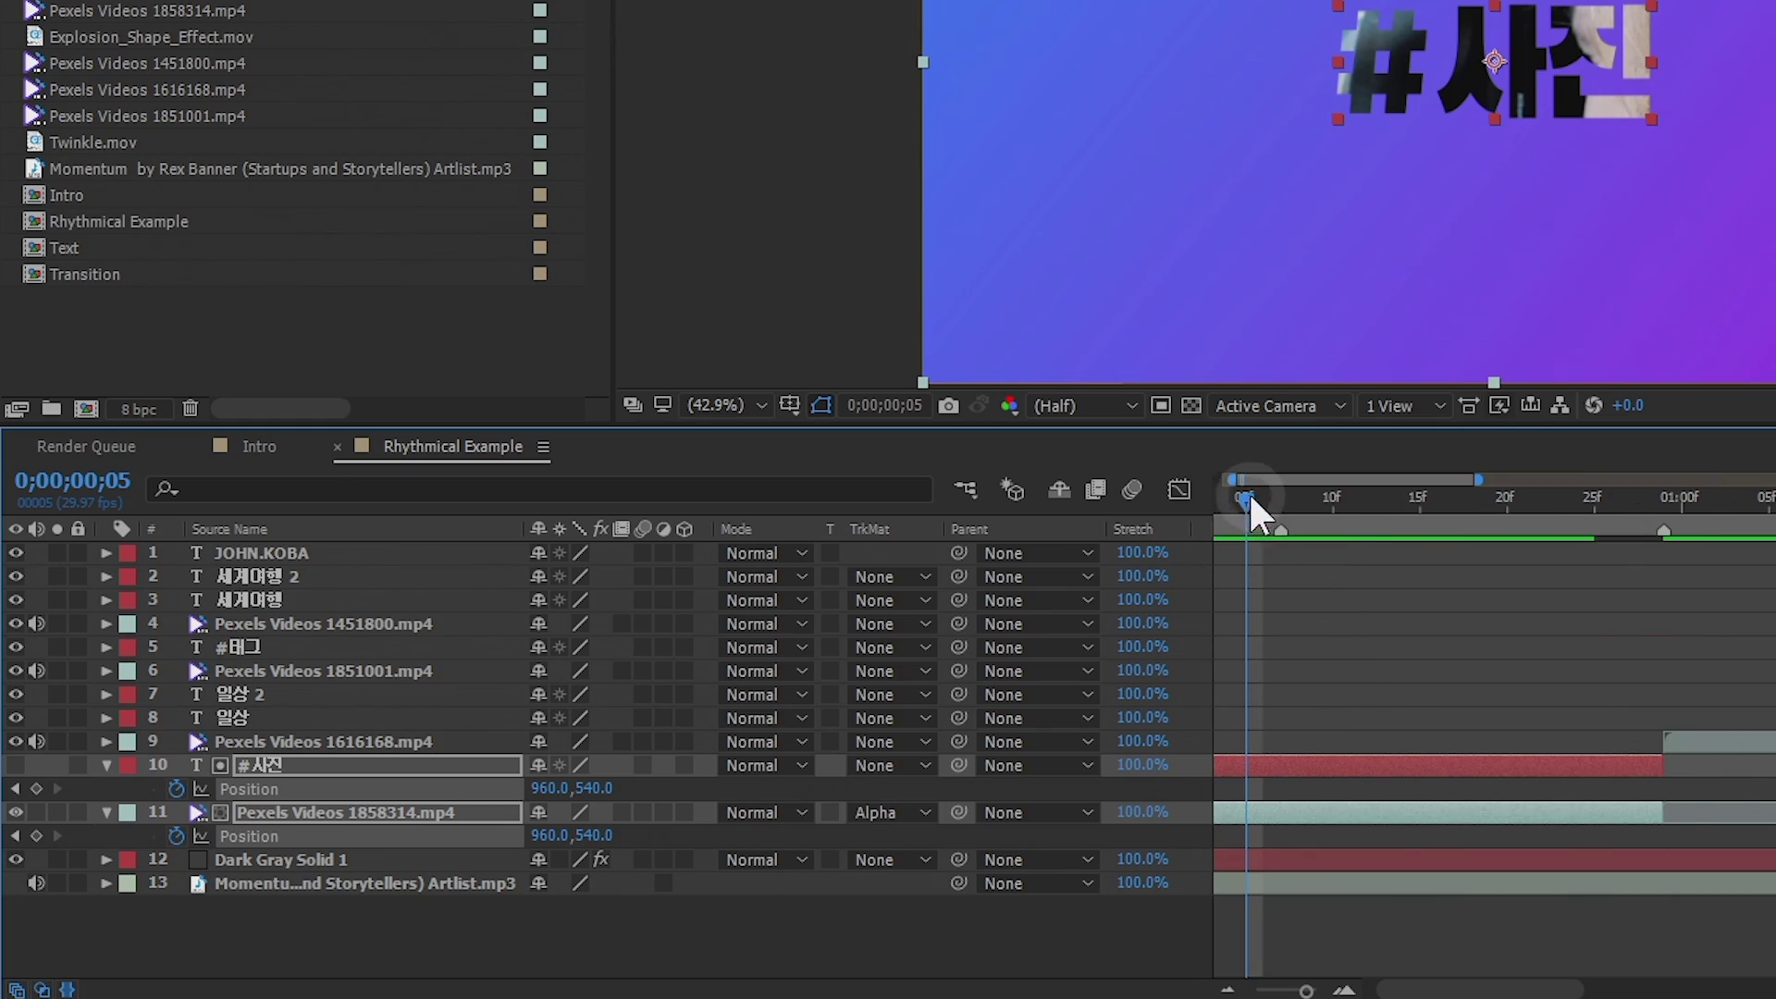
scroll(1379, 682, "left", 2)
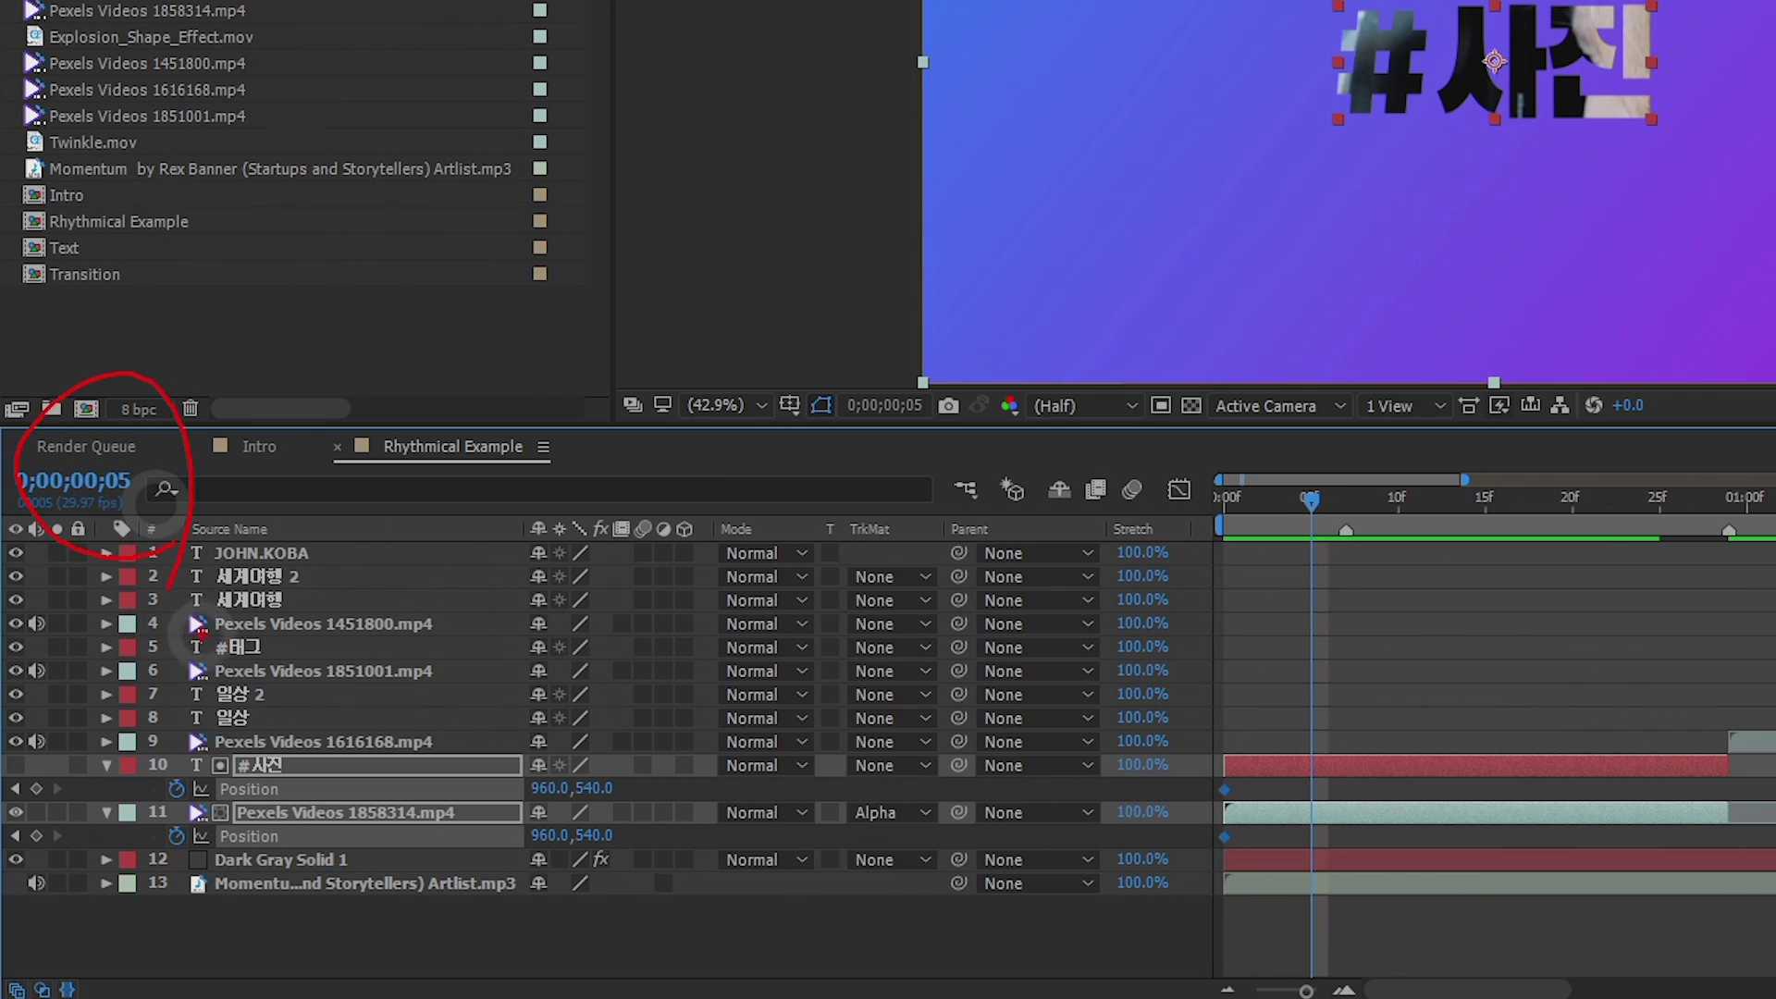
left_click(36, 789)
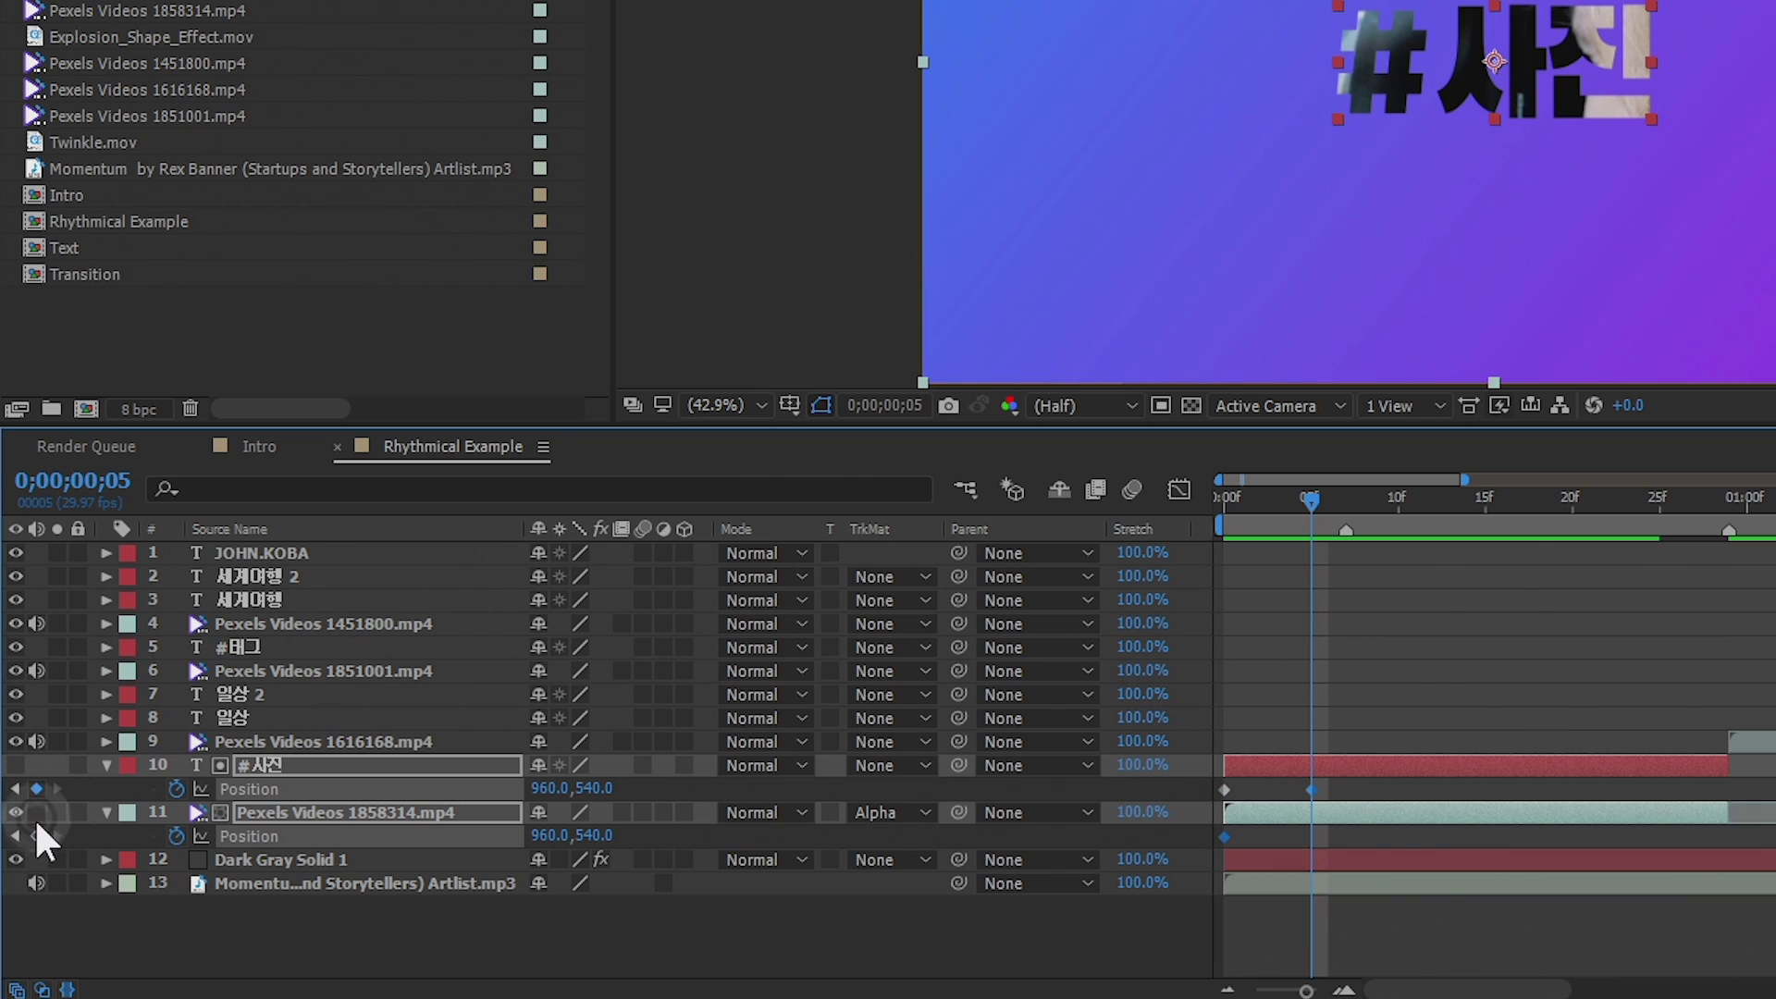
left_click(36, 835)
mouse_move(1313, 497)
left_mouse_down()
mouse_move(1217, 500)
mouse_move(1308, 497)
left_mouse_up()
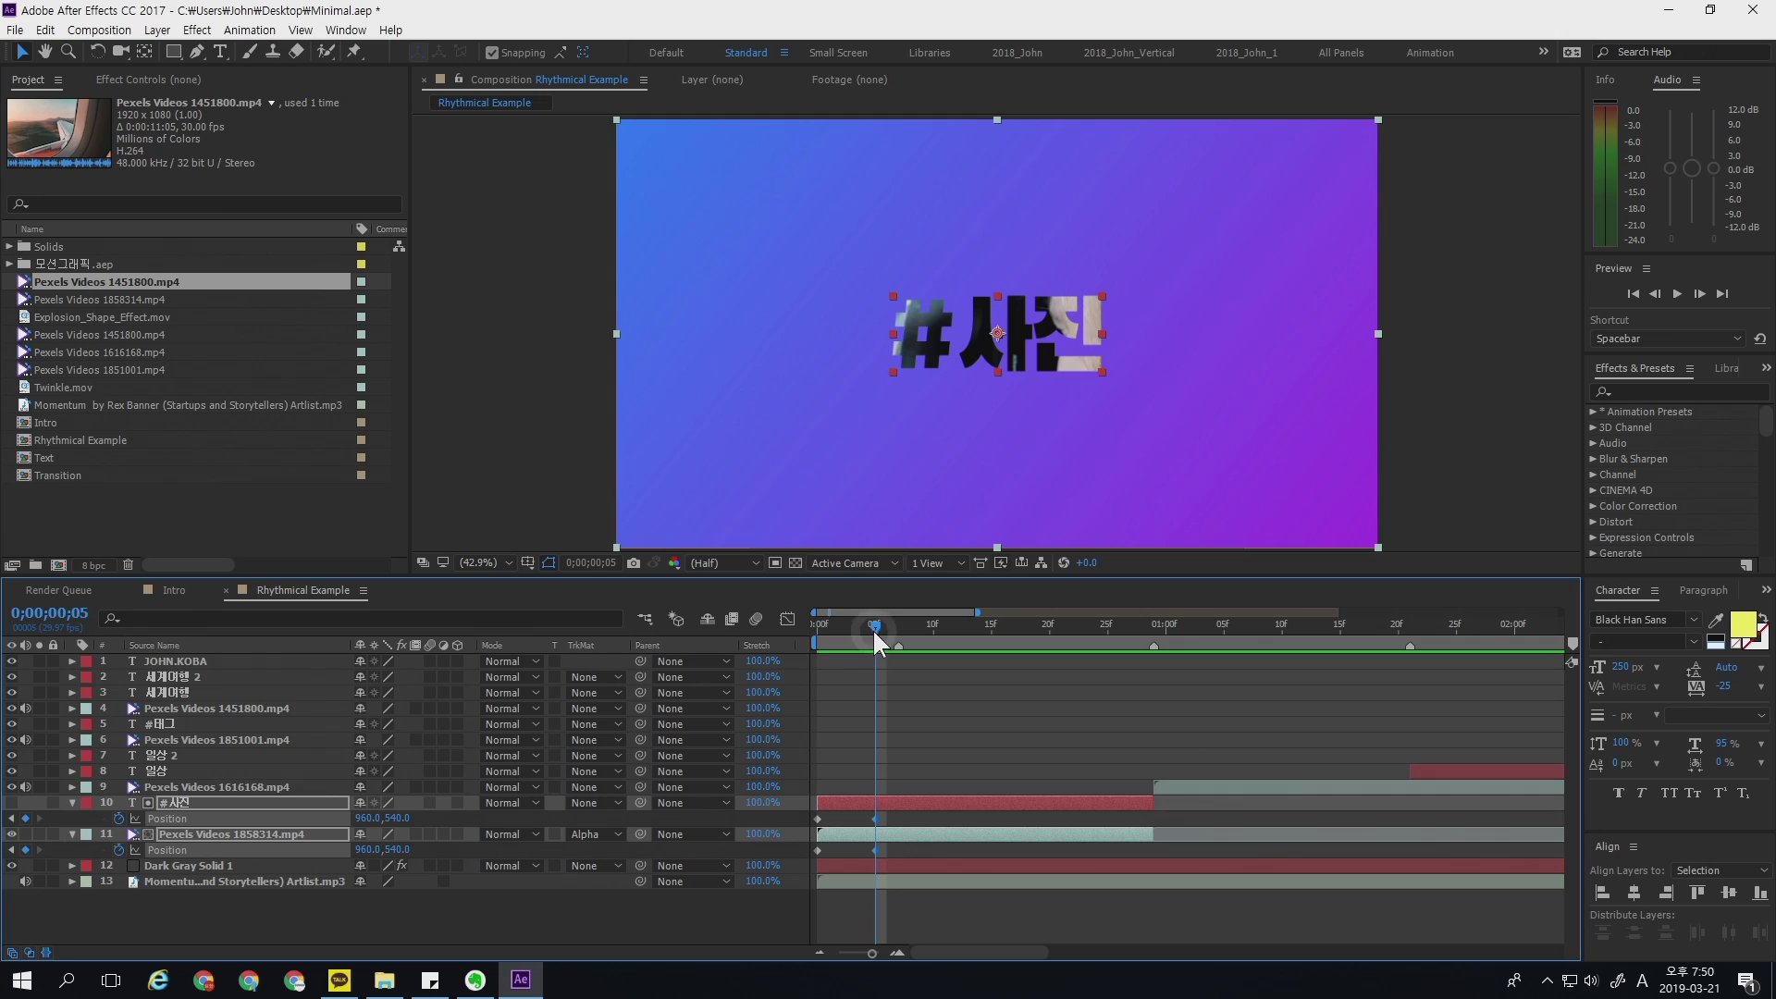
- At 0;00;00;00, nudge the #사진 layer and its matted clip down to Position 960.0, 589.0
left_click_drag(873, 625, 818, 633)
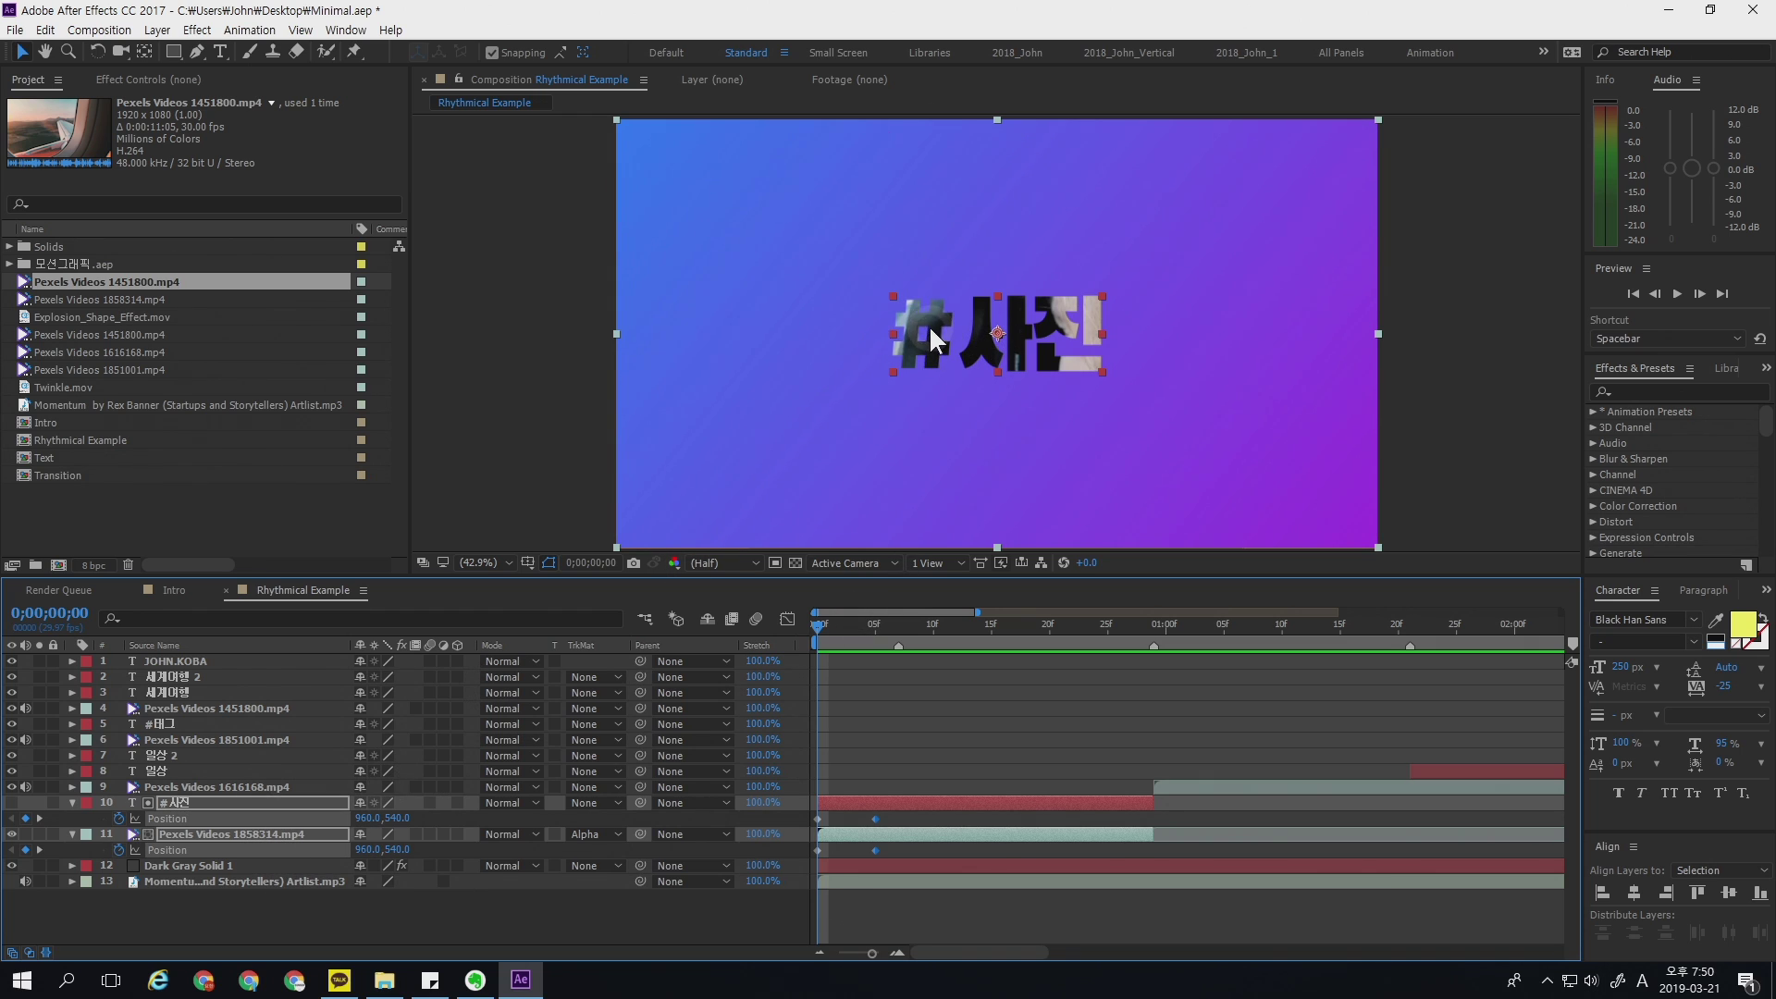
key("Down")
key("Down")
key("Down")
key("Down")
key("Down")
key("Down")
key("Down")
key("Down")
key("Down")
key("Down")
key("Down")
key("Down")
key("Down")
key("Down")
key("Down")
key("Down")
key("Down")
key("Down")
key("Down")
key("Down")
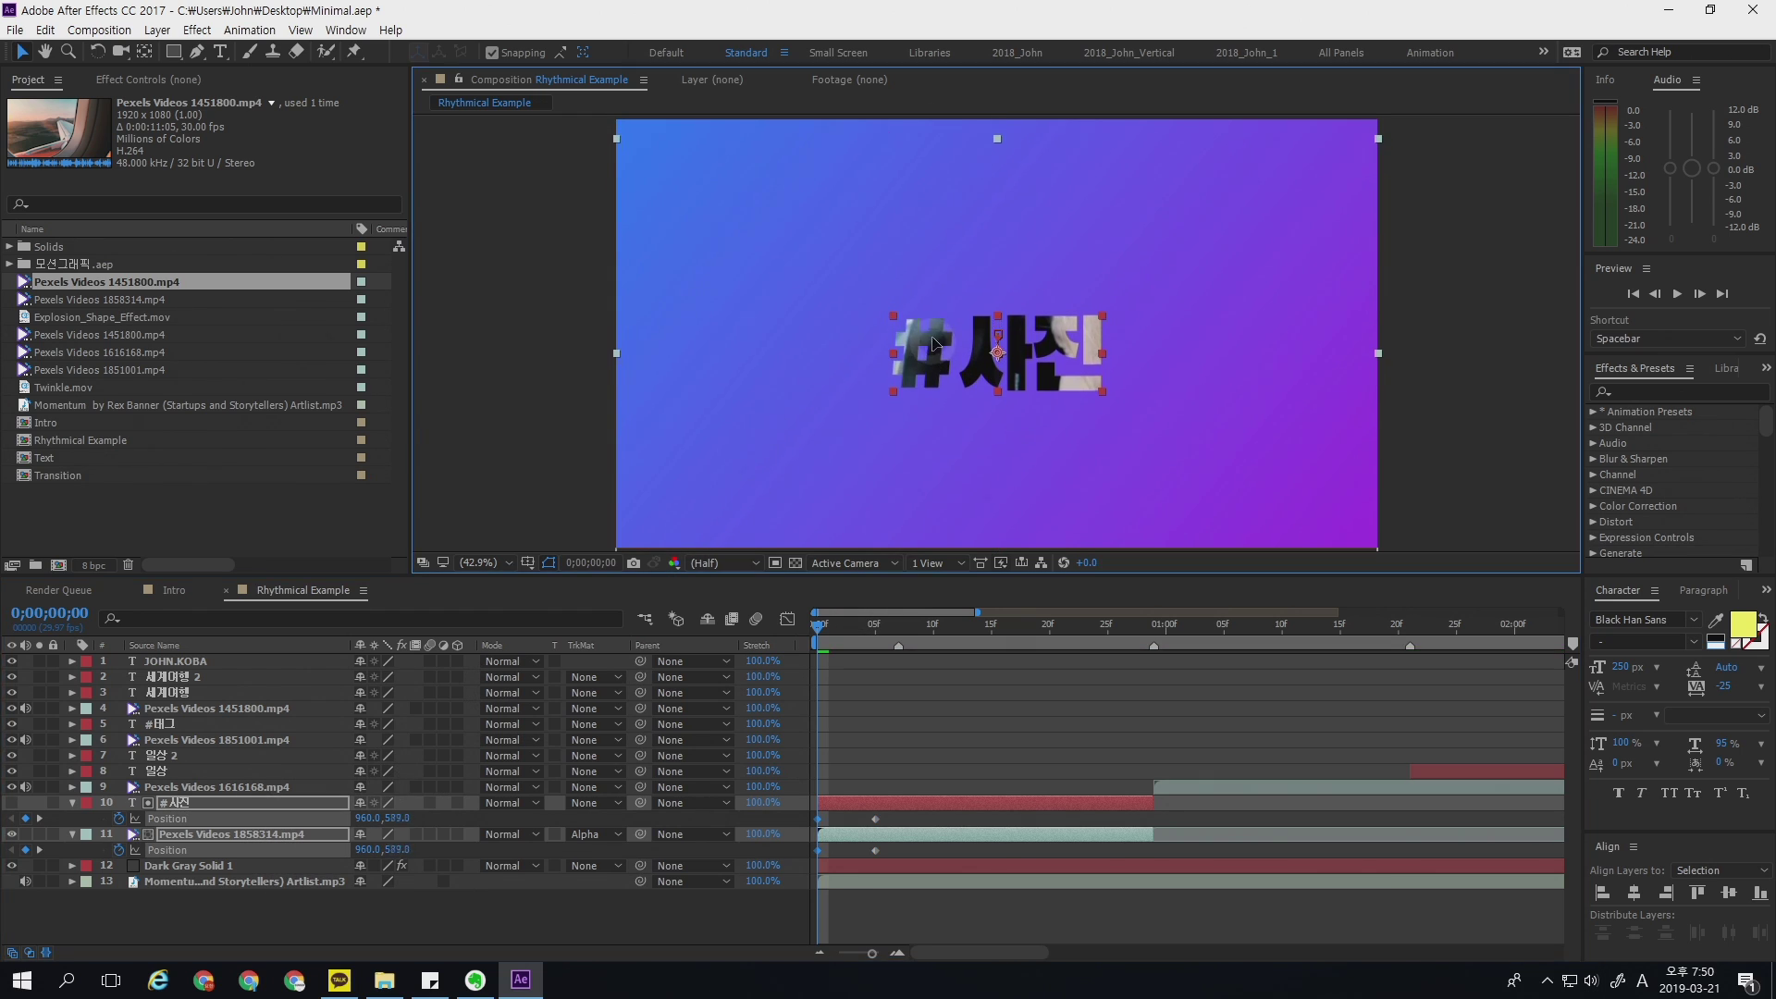
- At 0;00;00;00, nudge the #사진 layer and its matted clip further down to Position 960.0, about 619
key("Down")
key("Down")
key("Down")
key("Down")
key("Down")
key("Down")
key("Down")
key("Down")
key("Down")
key("Down")
key("Down")
key("Down")
key("Down")
key("Down")
key("Down")
key("Down")
key("Down")
key("Down")
key("Down")
key("Down")
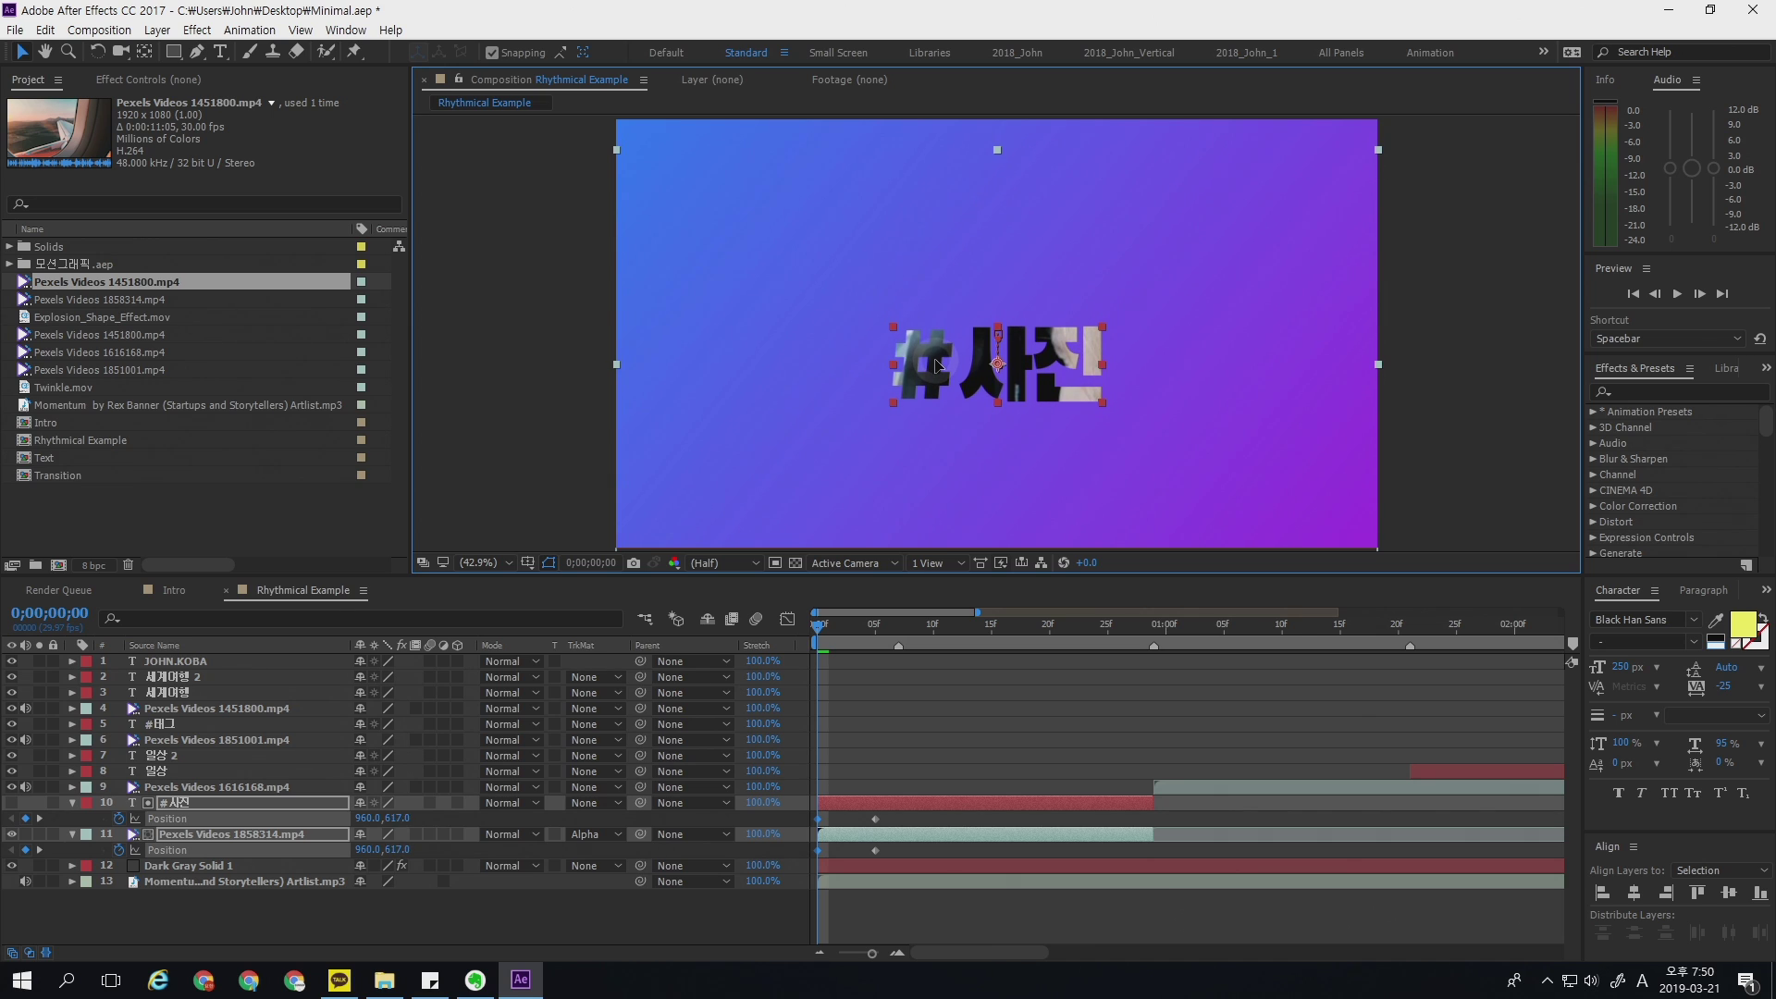
- Move the second Position keyframe of Pexels Videos 1858314.mp4 to 0;00;00;20, keeping the #사진 keyframe at 0;00;00;05
left_click(853, 629)
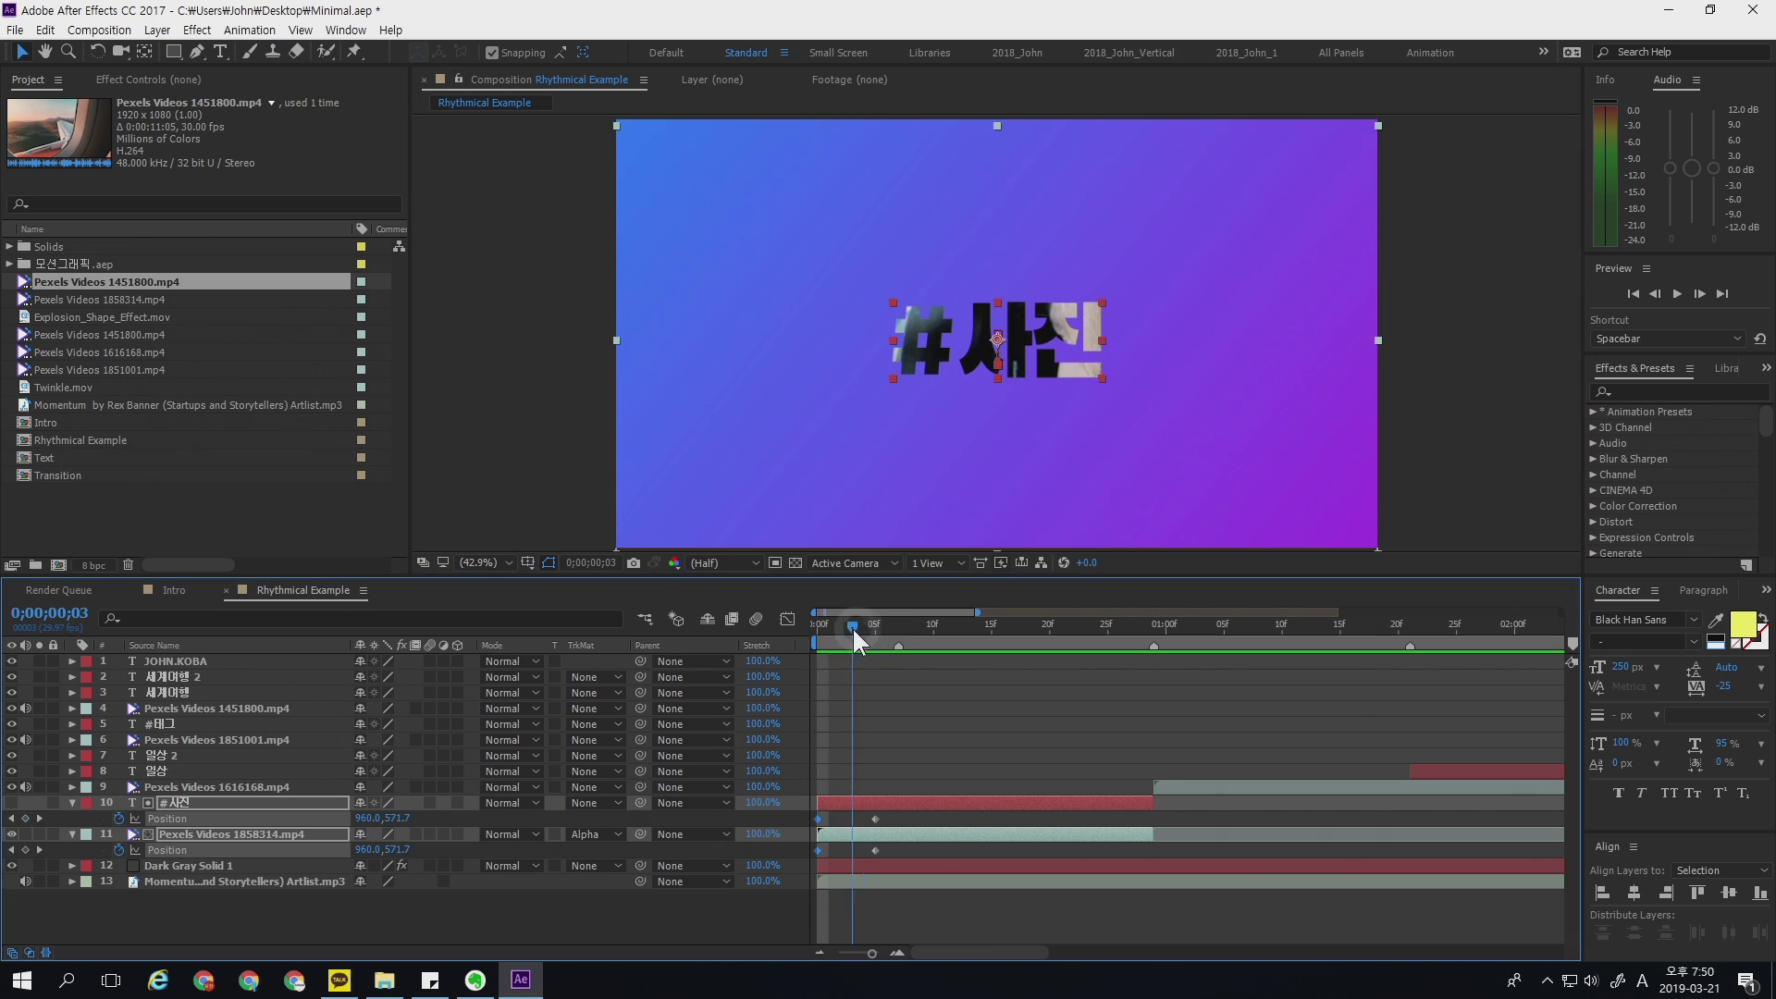
mouse_move(858, 638)
left_mouse_down()
mouse_move(817, 636)
mouse_move(880, 643)
mouse_move(818, 638)
mouse_move(875, 629)
left_mouse_up()
left_click(888, 836)
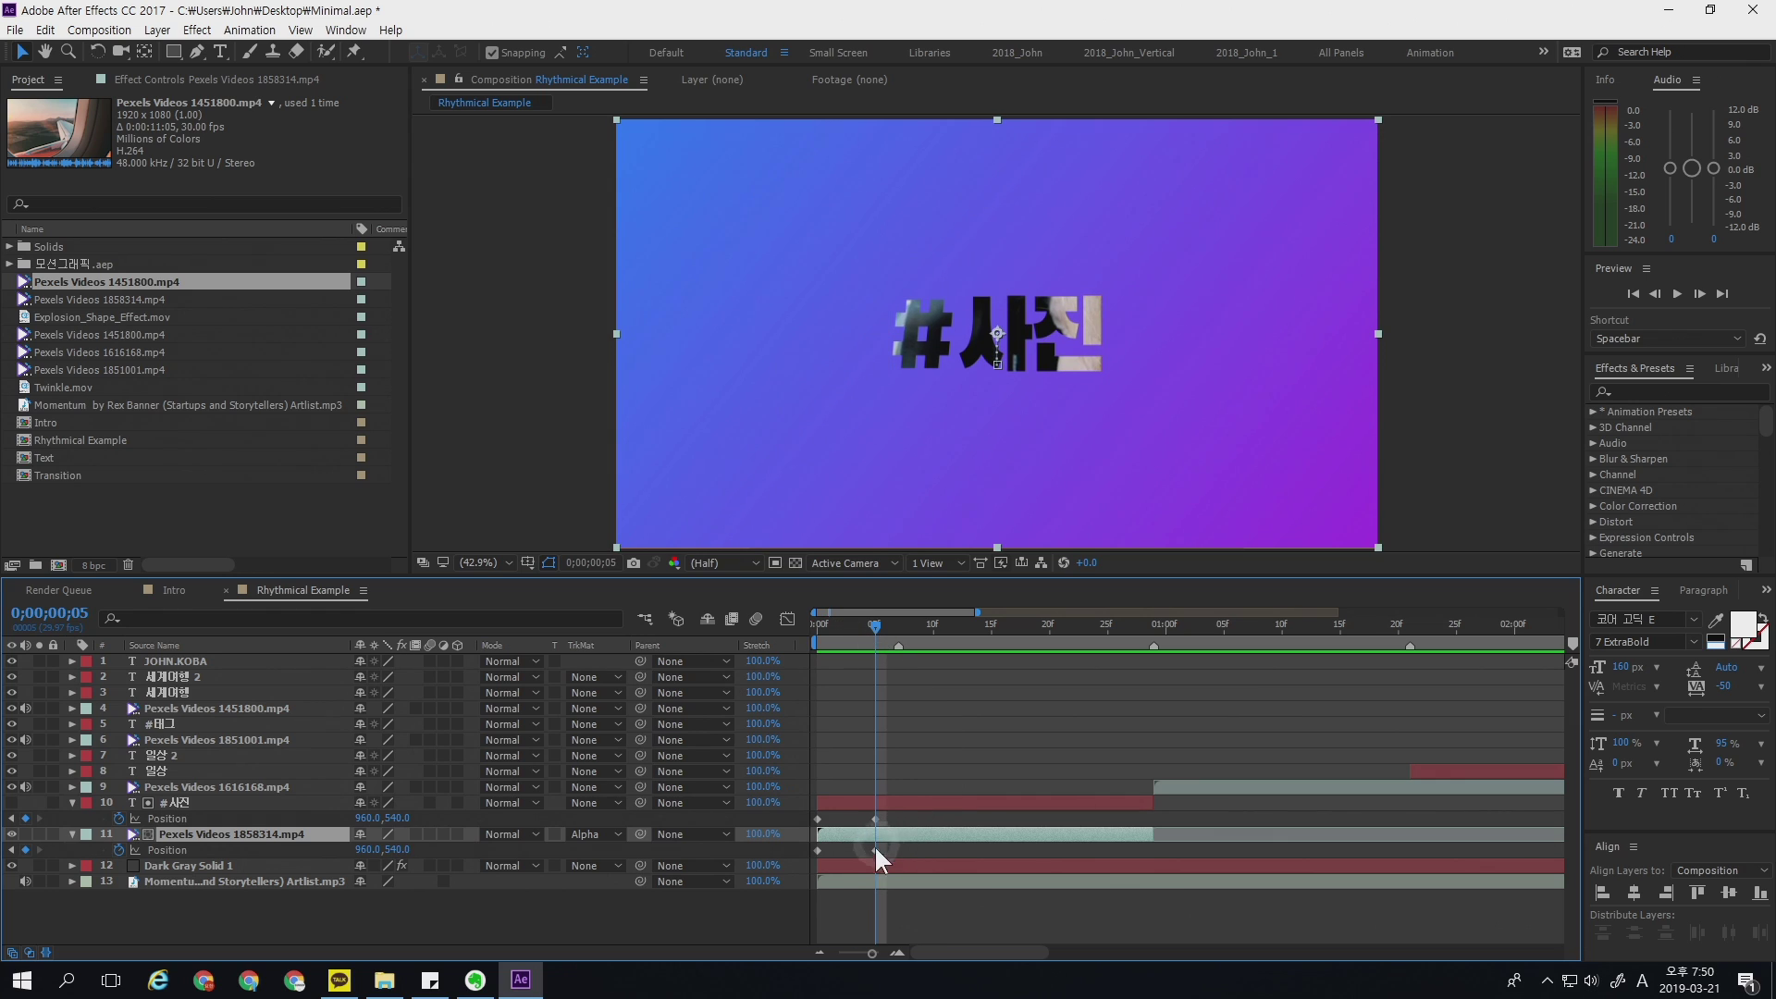
left_click_drag(875, 849, 1049, 847)
left_click(1049, 624)
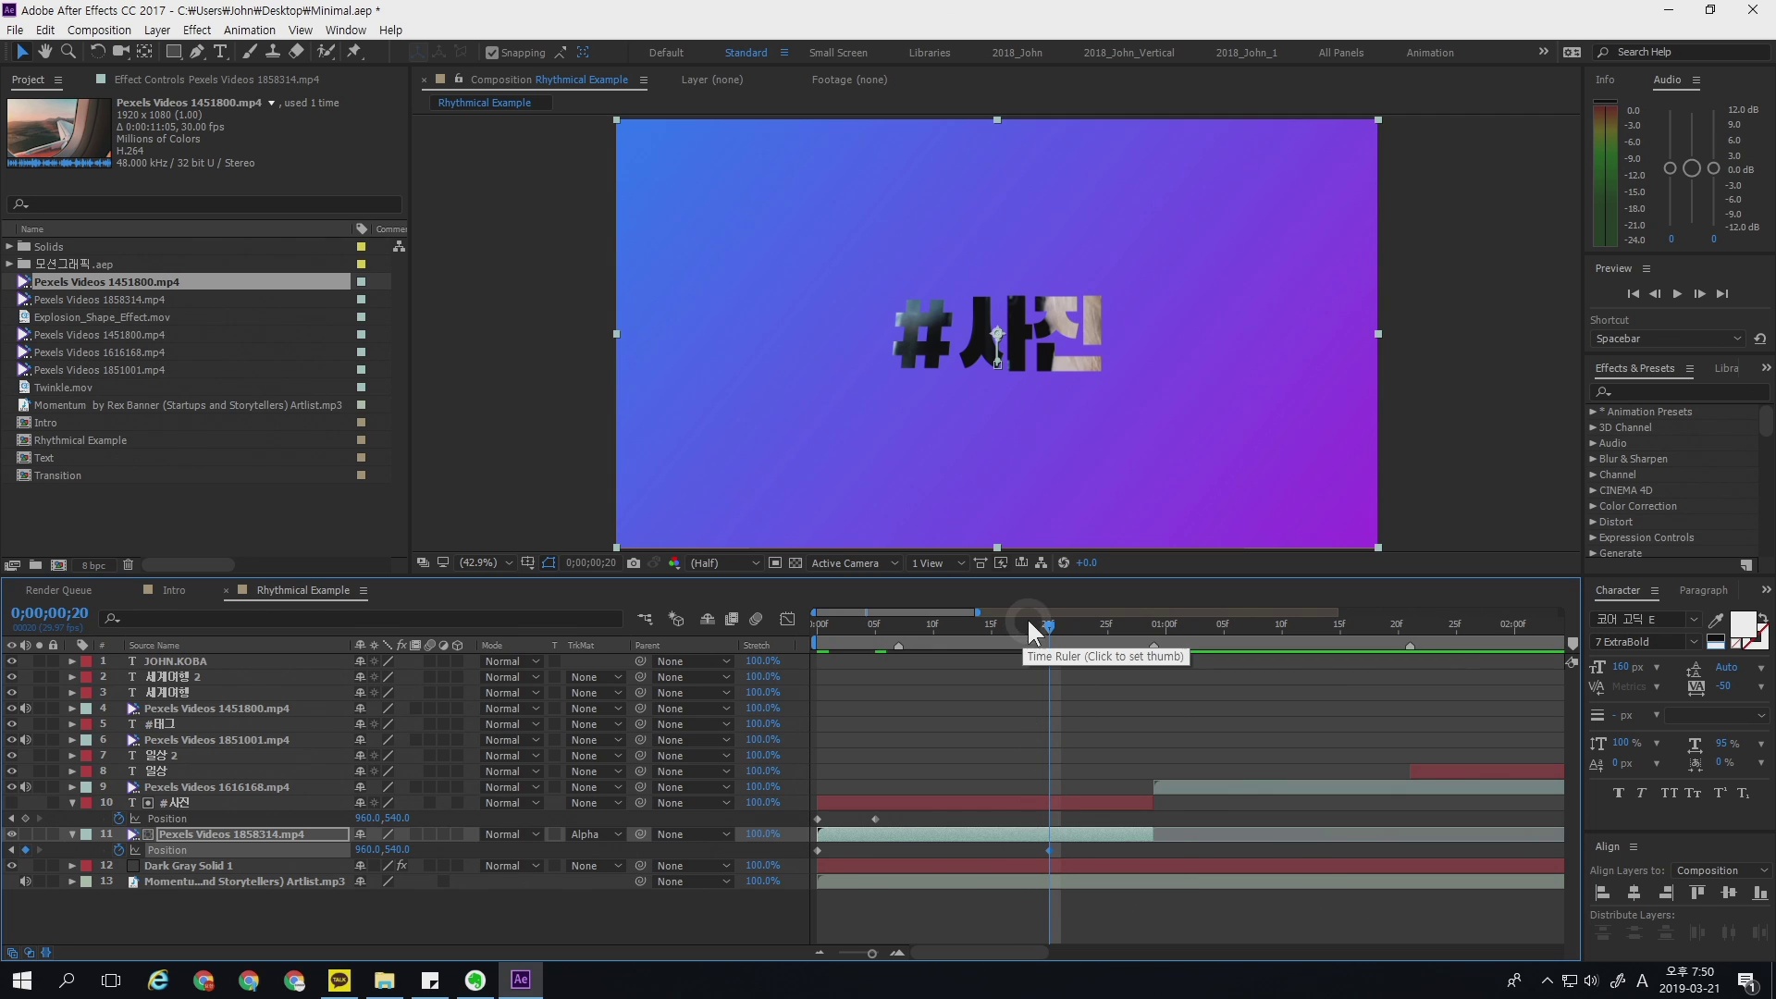
mouse_move(1031, 625)
left_mouse_down()
mouse_move(815, 624)
mouse_move(1055, 639)
left_mouse_up()
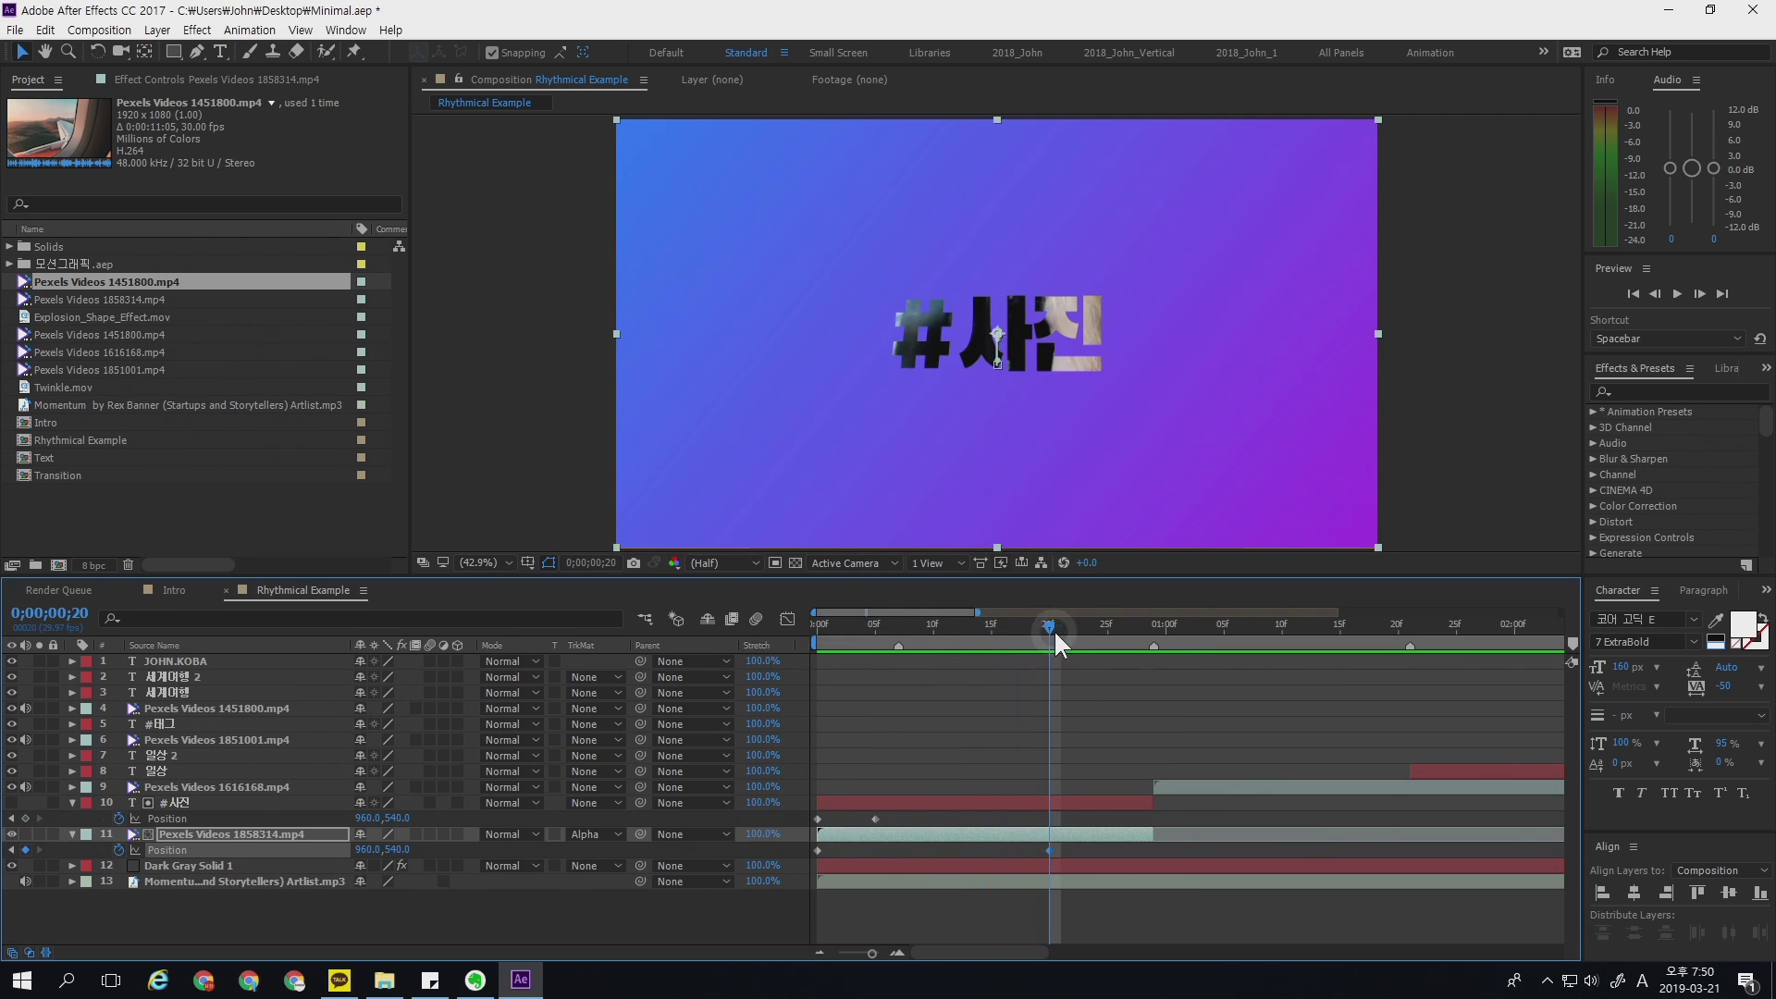
- Set Keyframe Velocity influence to 100% incoming and 20% outgoing for all four Position keyframes of #사진 and its clip
key("Home")
left_click_drag(1076, 816, 809, 861)
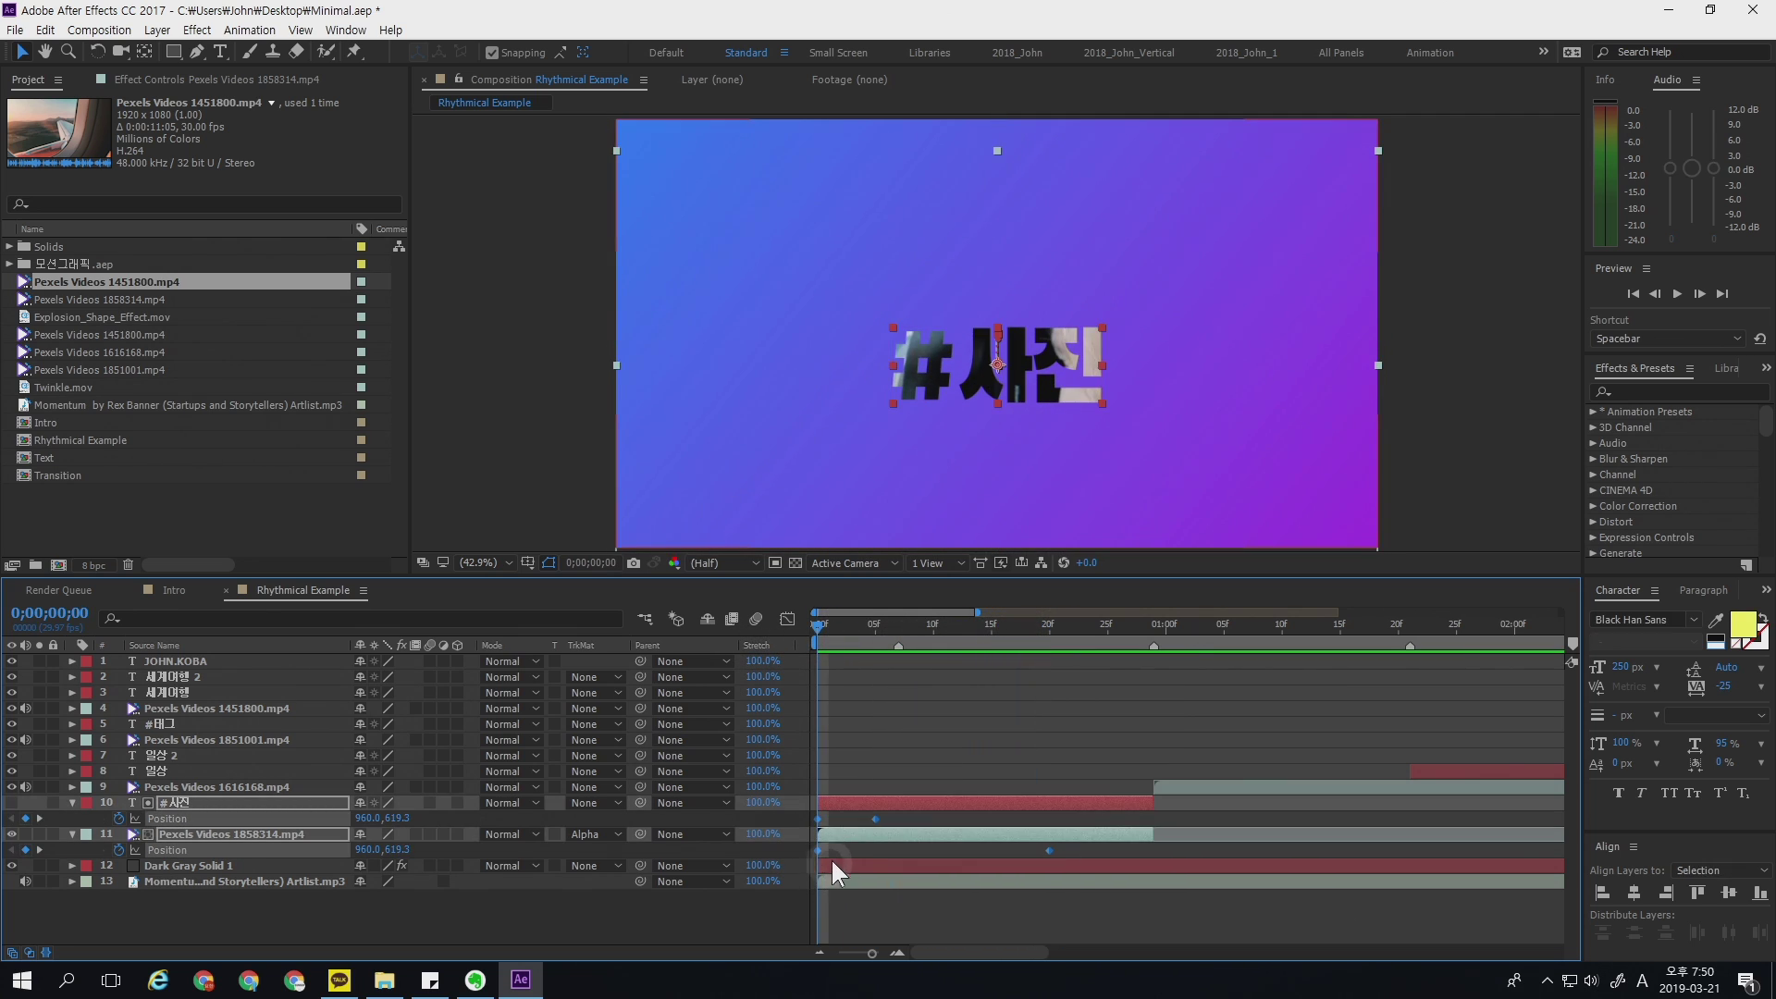
right_click(1047, 848)
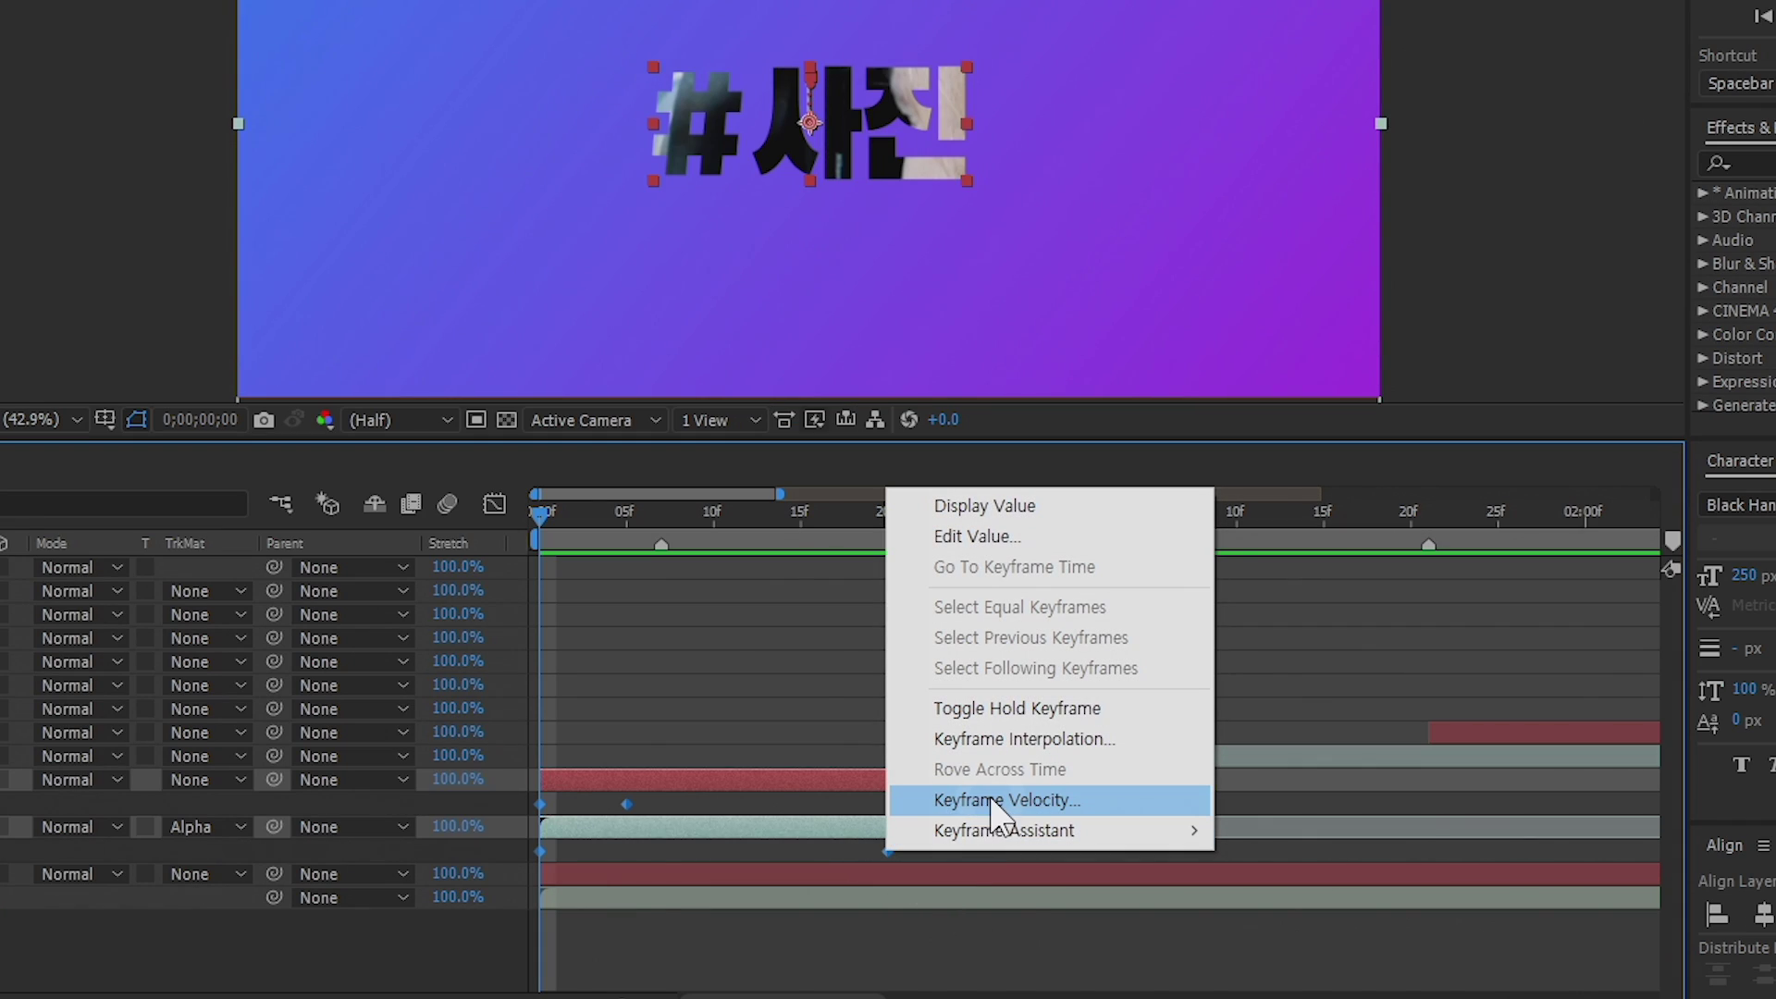
left_click(995, 801)
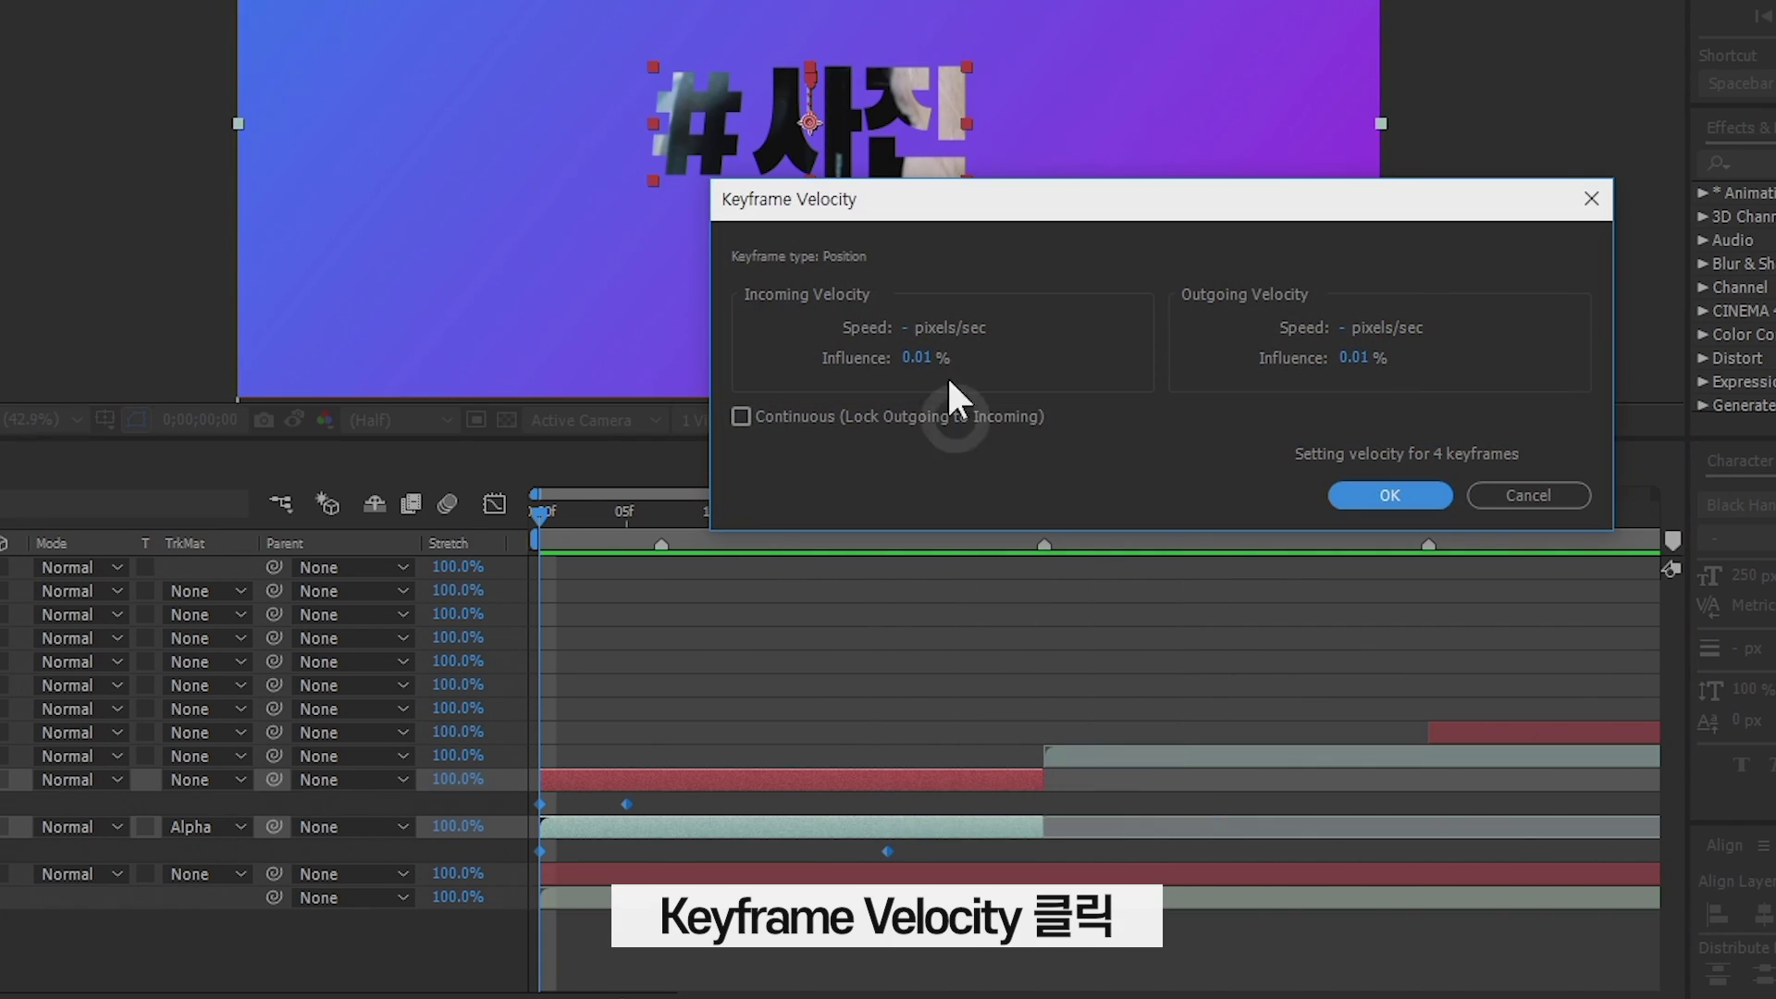
left_click(916, 357)
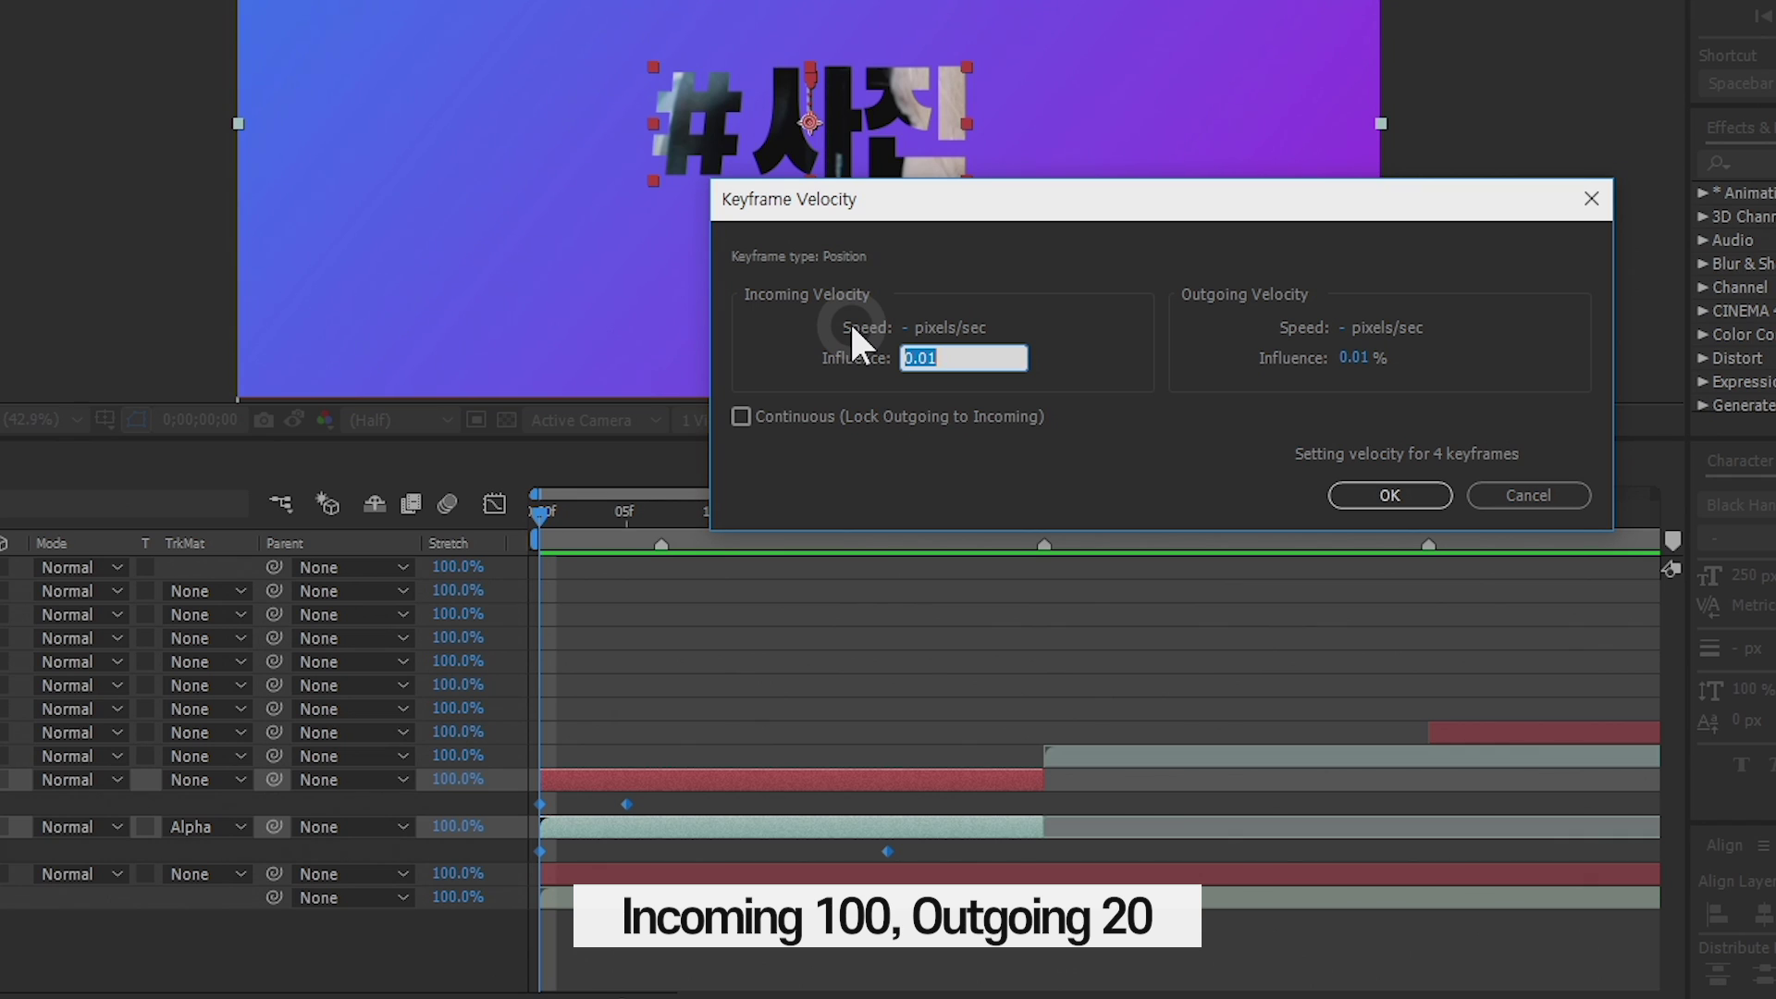
type("100")
key("Tab")
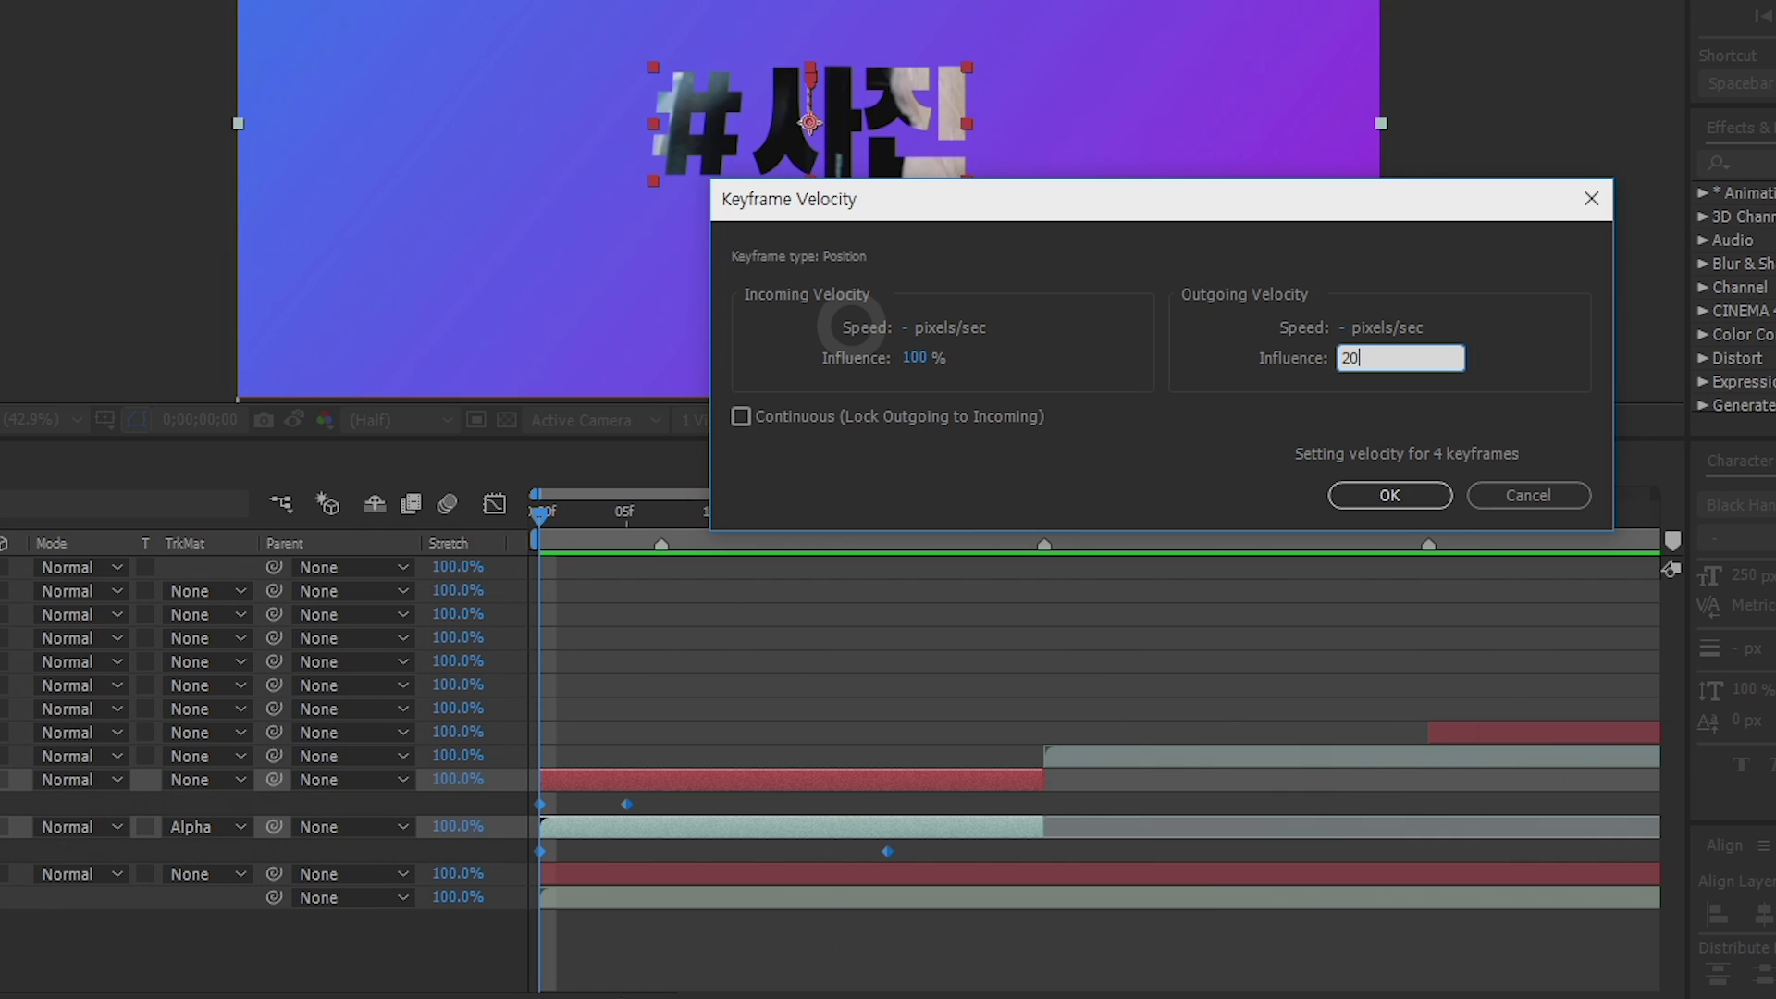
key("Return")
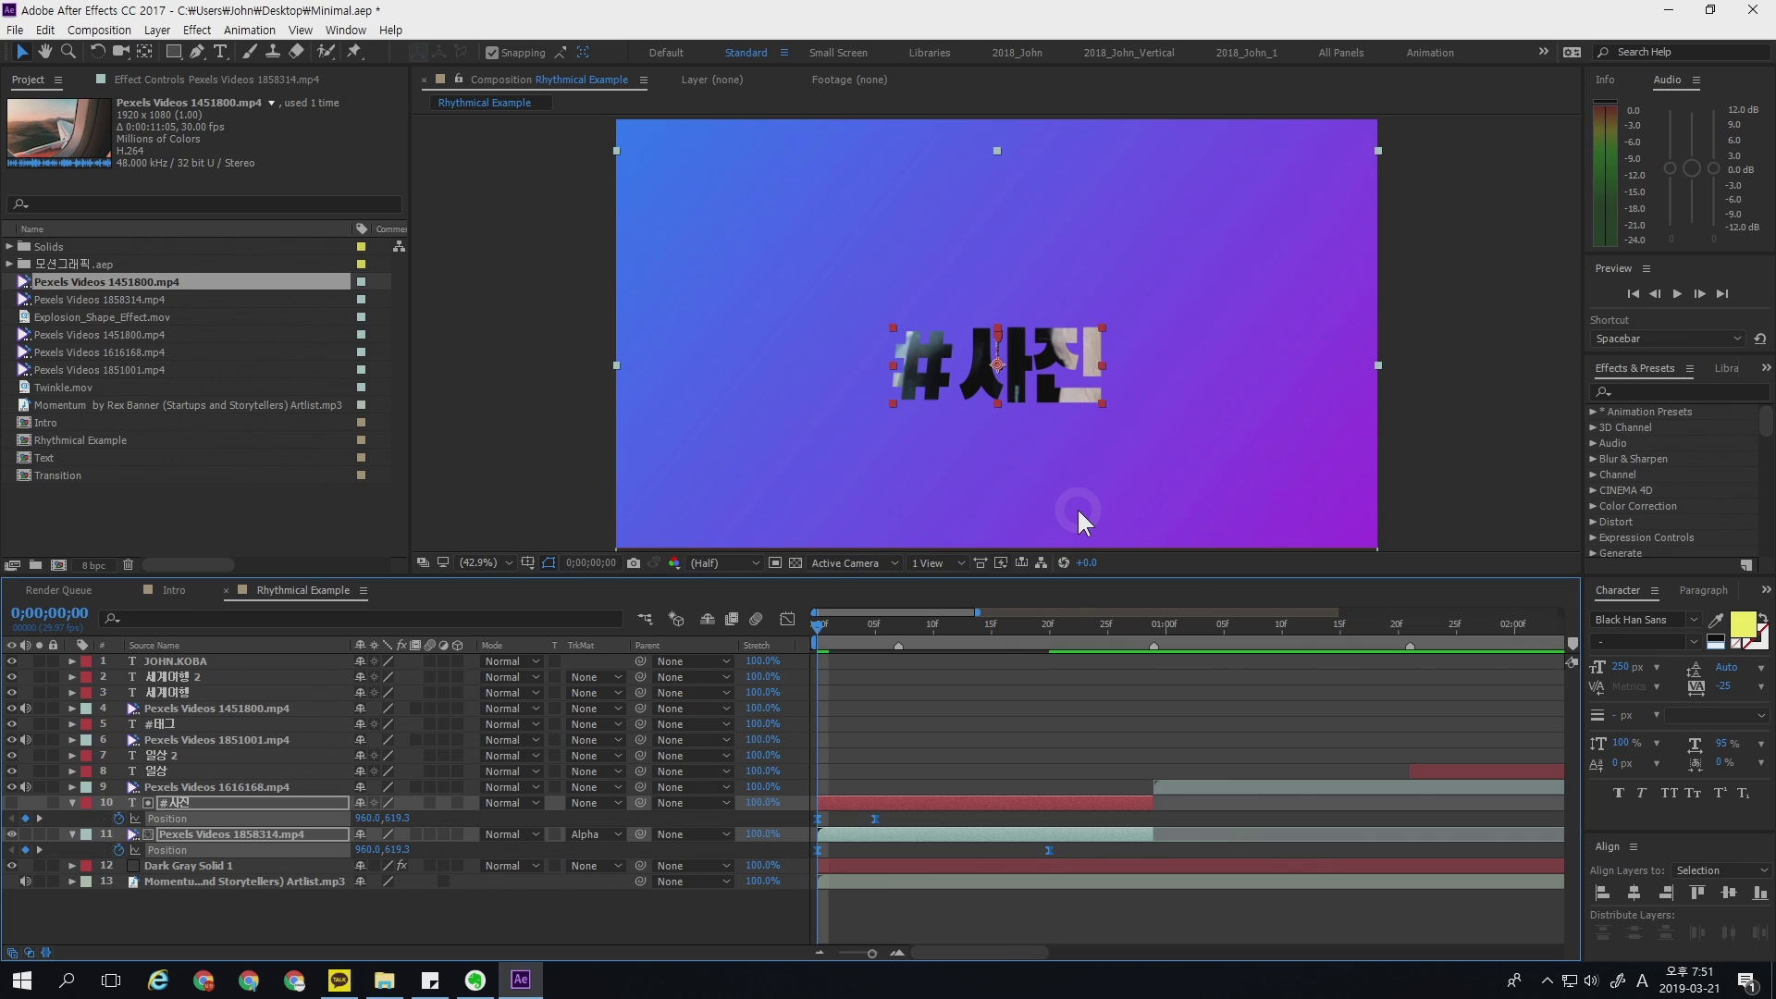
- Play back the #사진 animation from the start and scrub on through the composition
key("space")
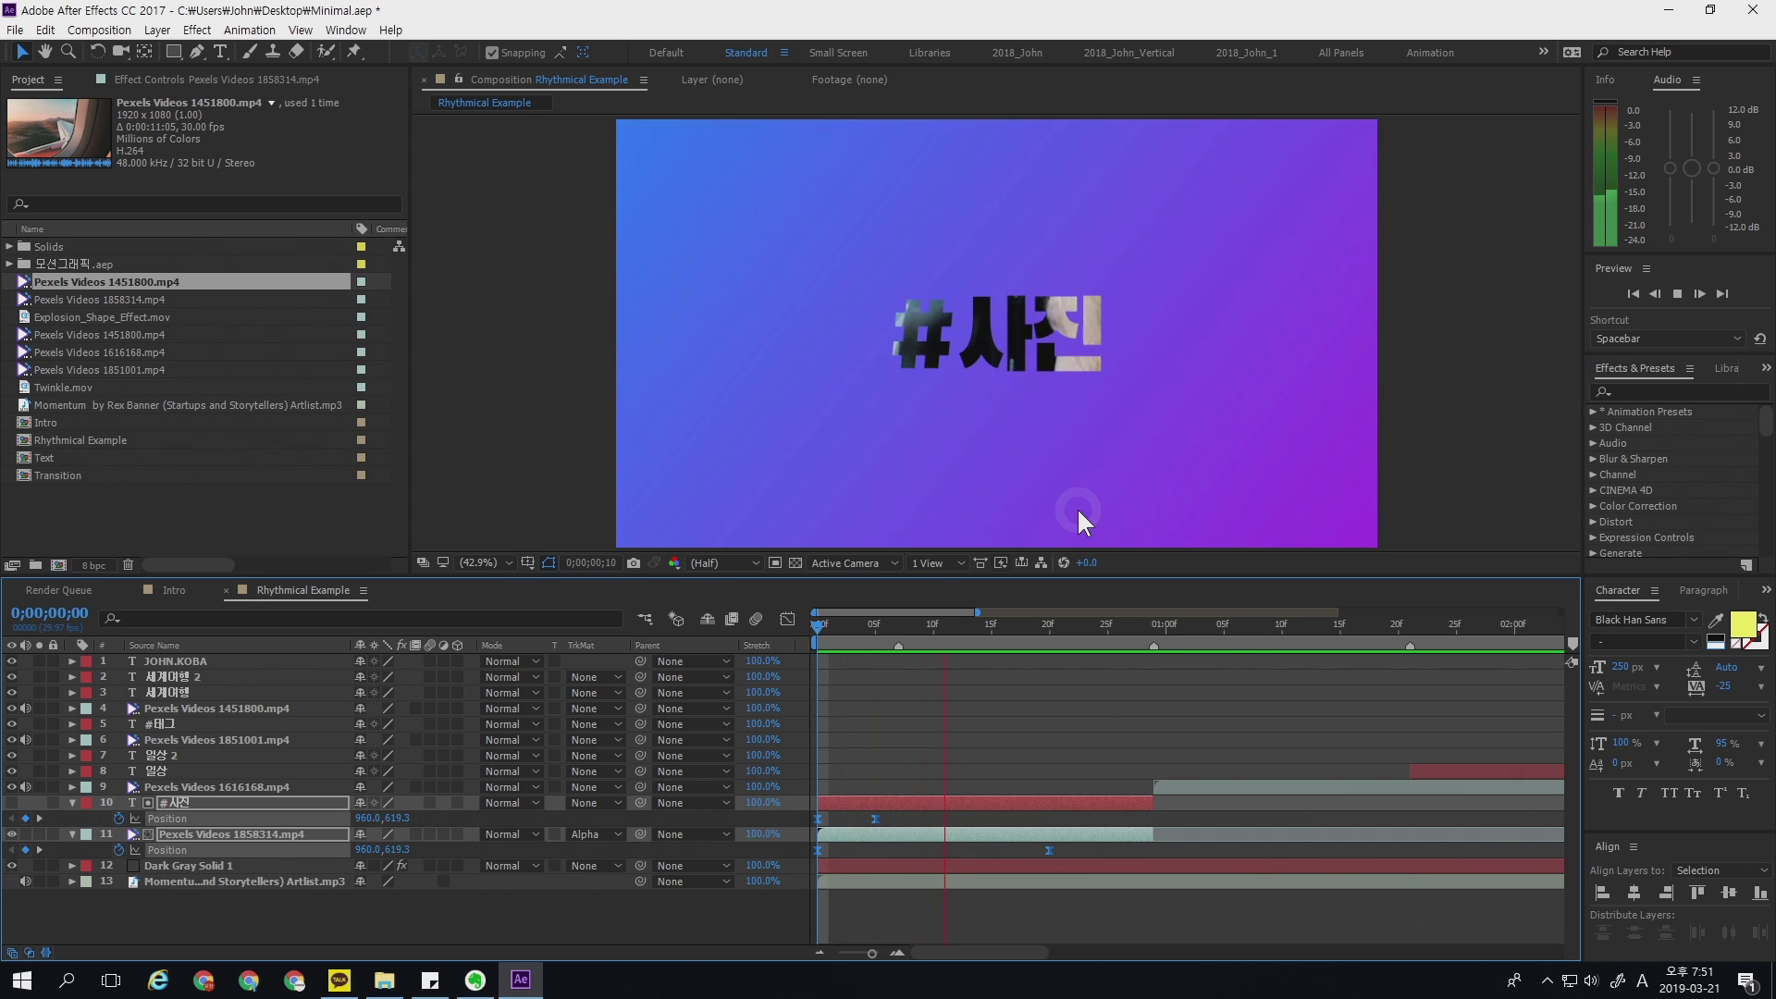
key("space")
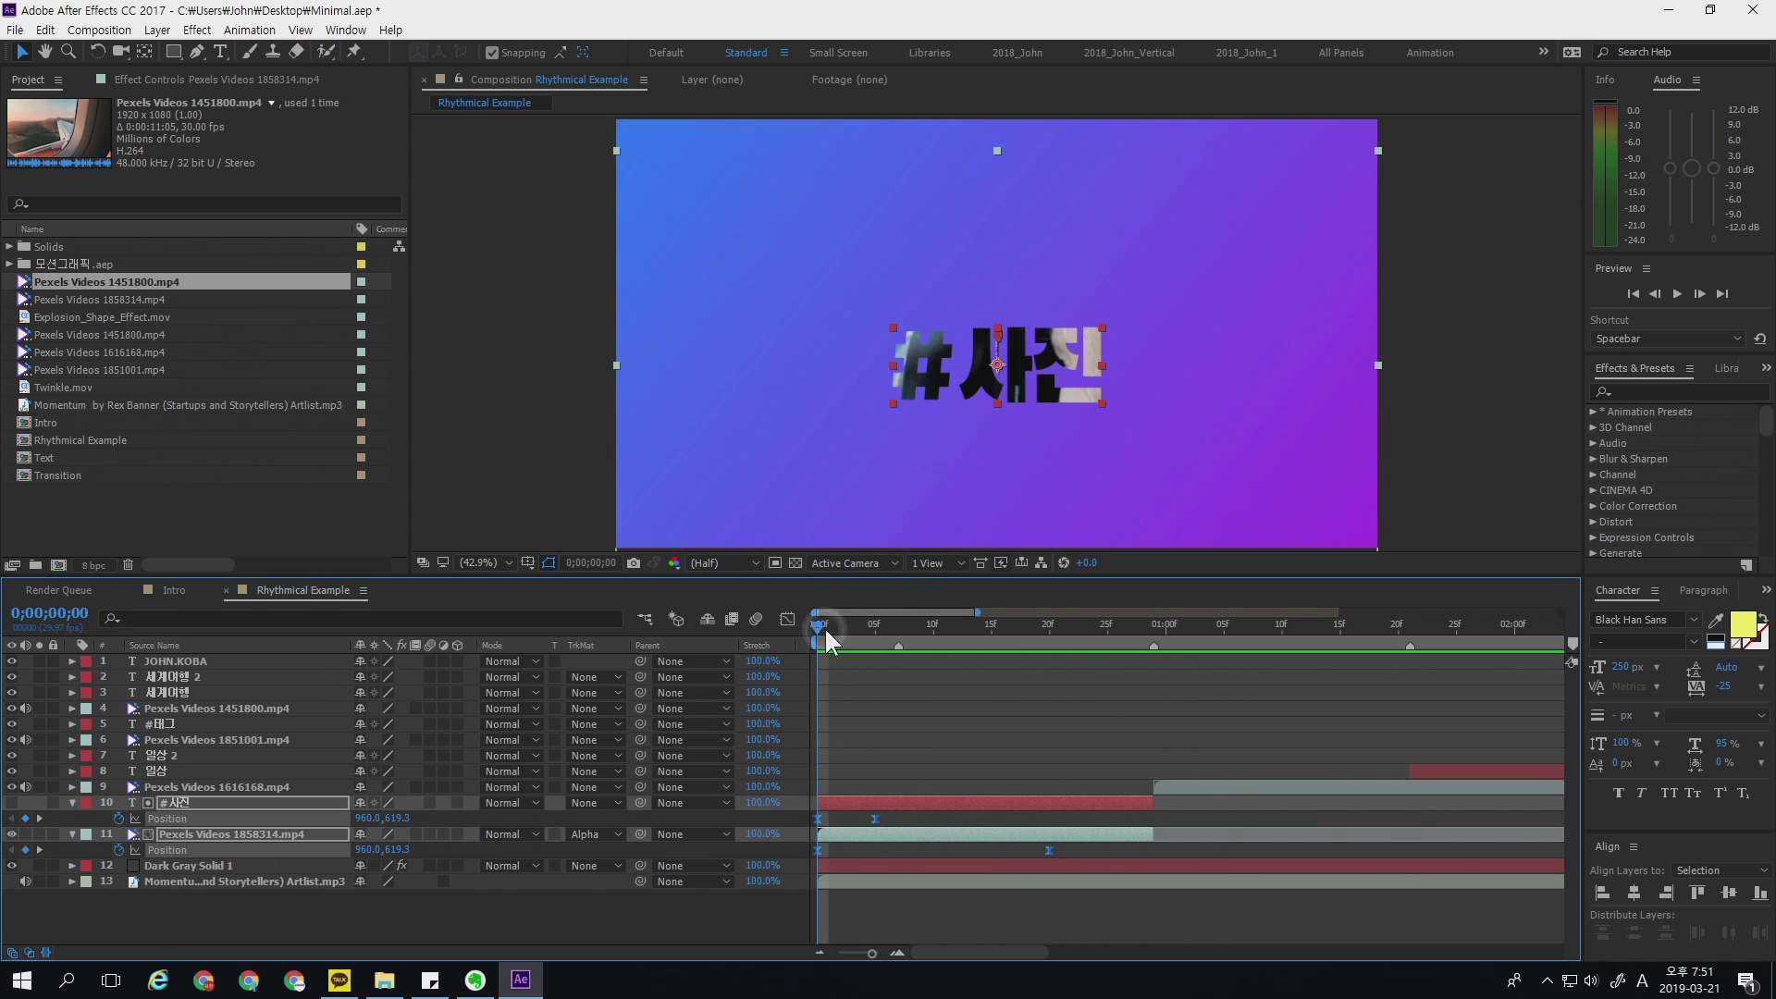
left_click_drag(824, 625, 1340, 703)
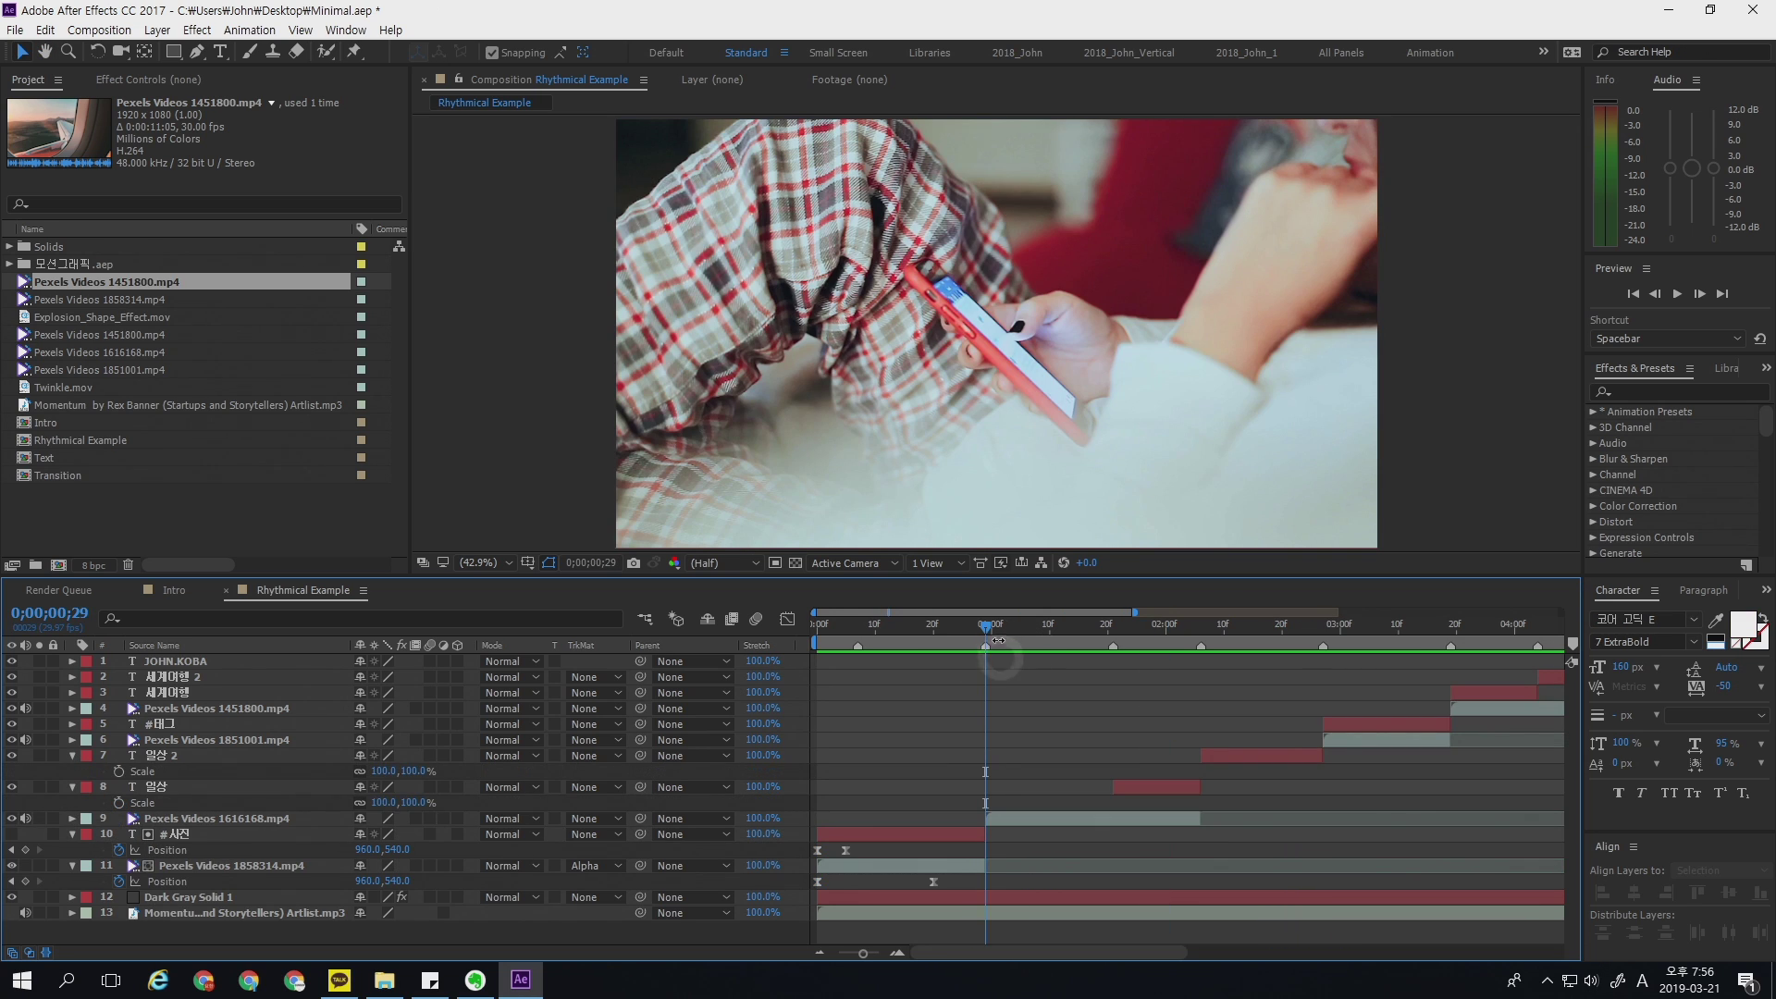
- At 0;00;01;21, select the 일상 text layer and move its anchor point to the centre of the text
left_click_drag(984, 625, 1114, 648)
left_click(1140, 788)
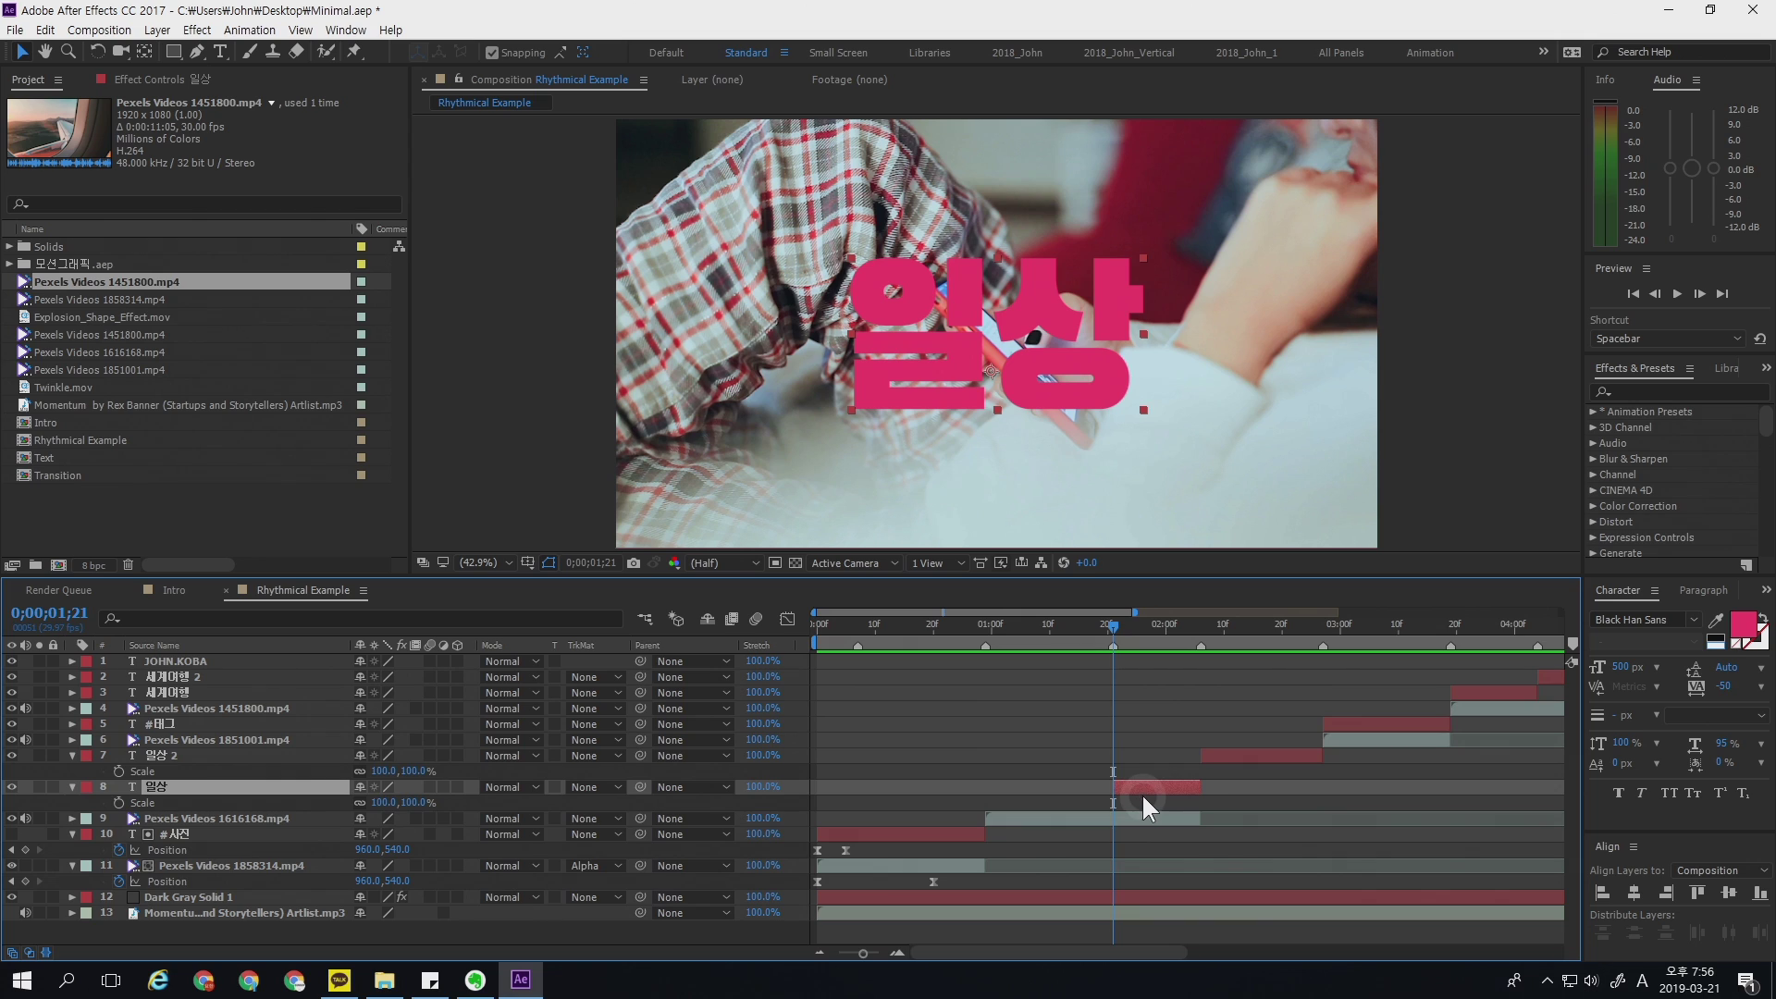
key("equal")
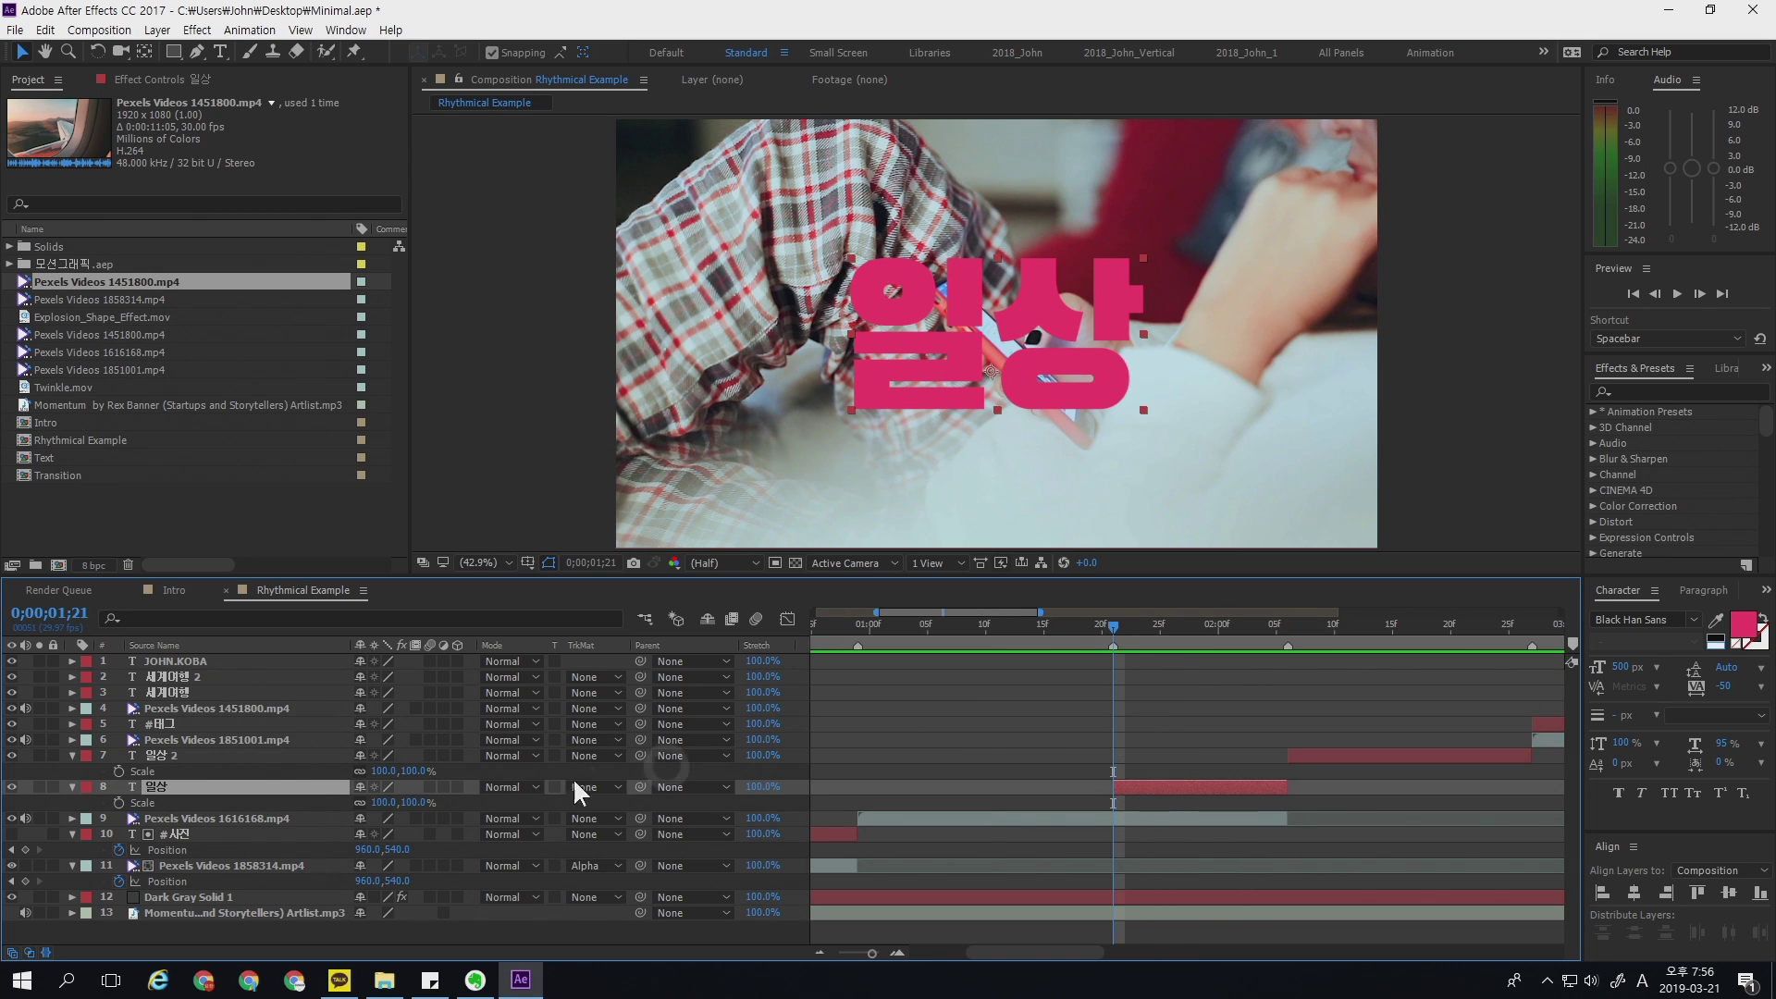
key("s")
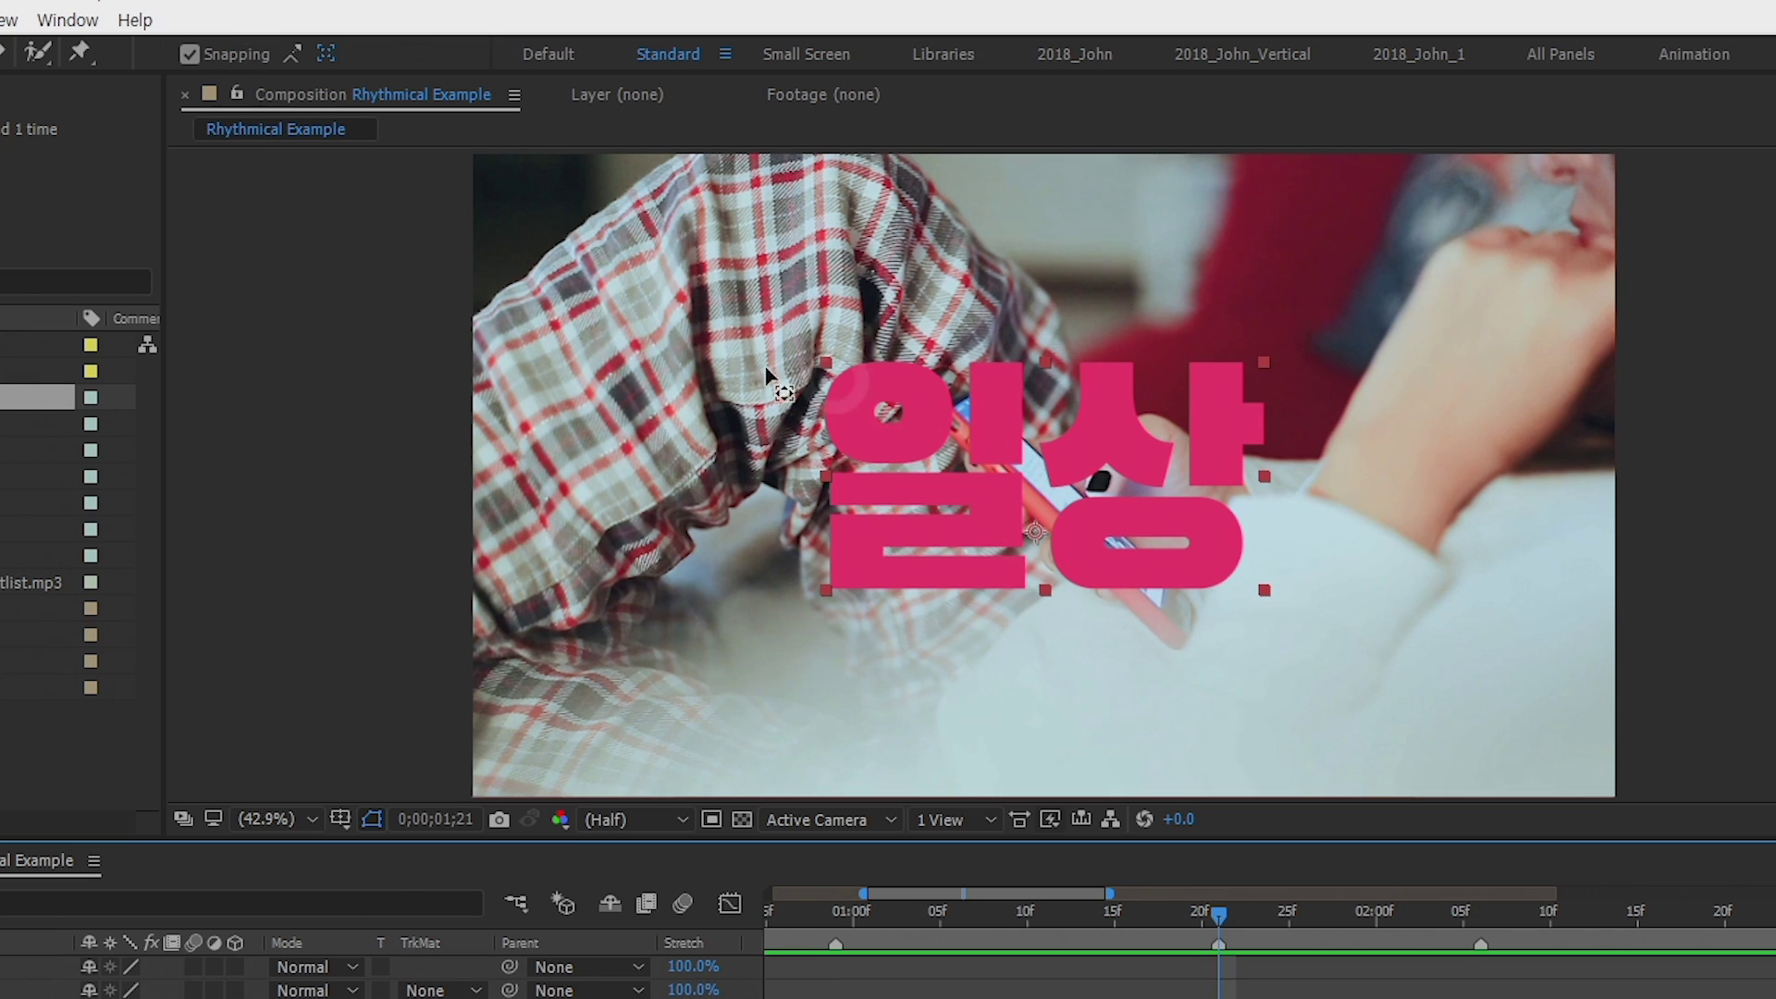
left_click_drag(992, 530, 1046, 475)
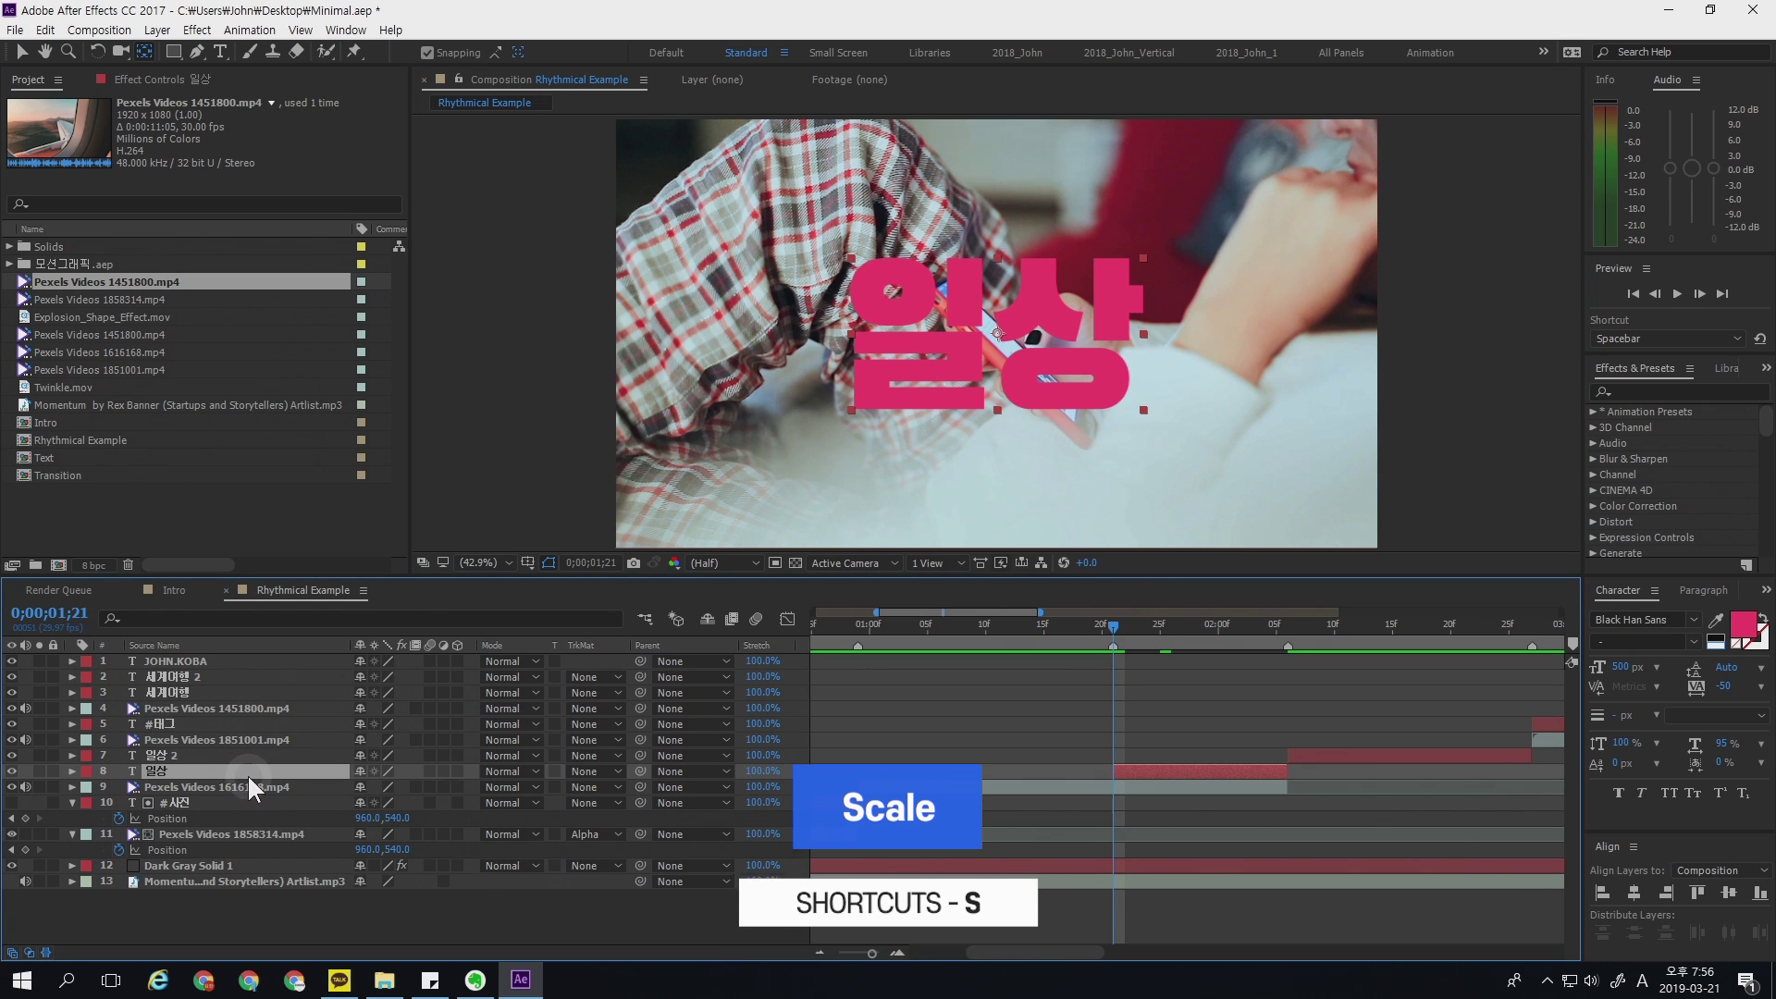
- Try enlarging the 일상 layer's Scale, undo it, and add a Scale keyframe at 0;00;01;21
key("s")
left_click_drag(398, 788, 464, 787)
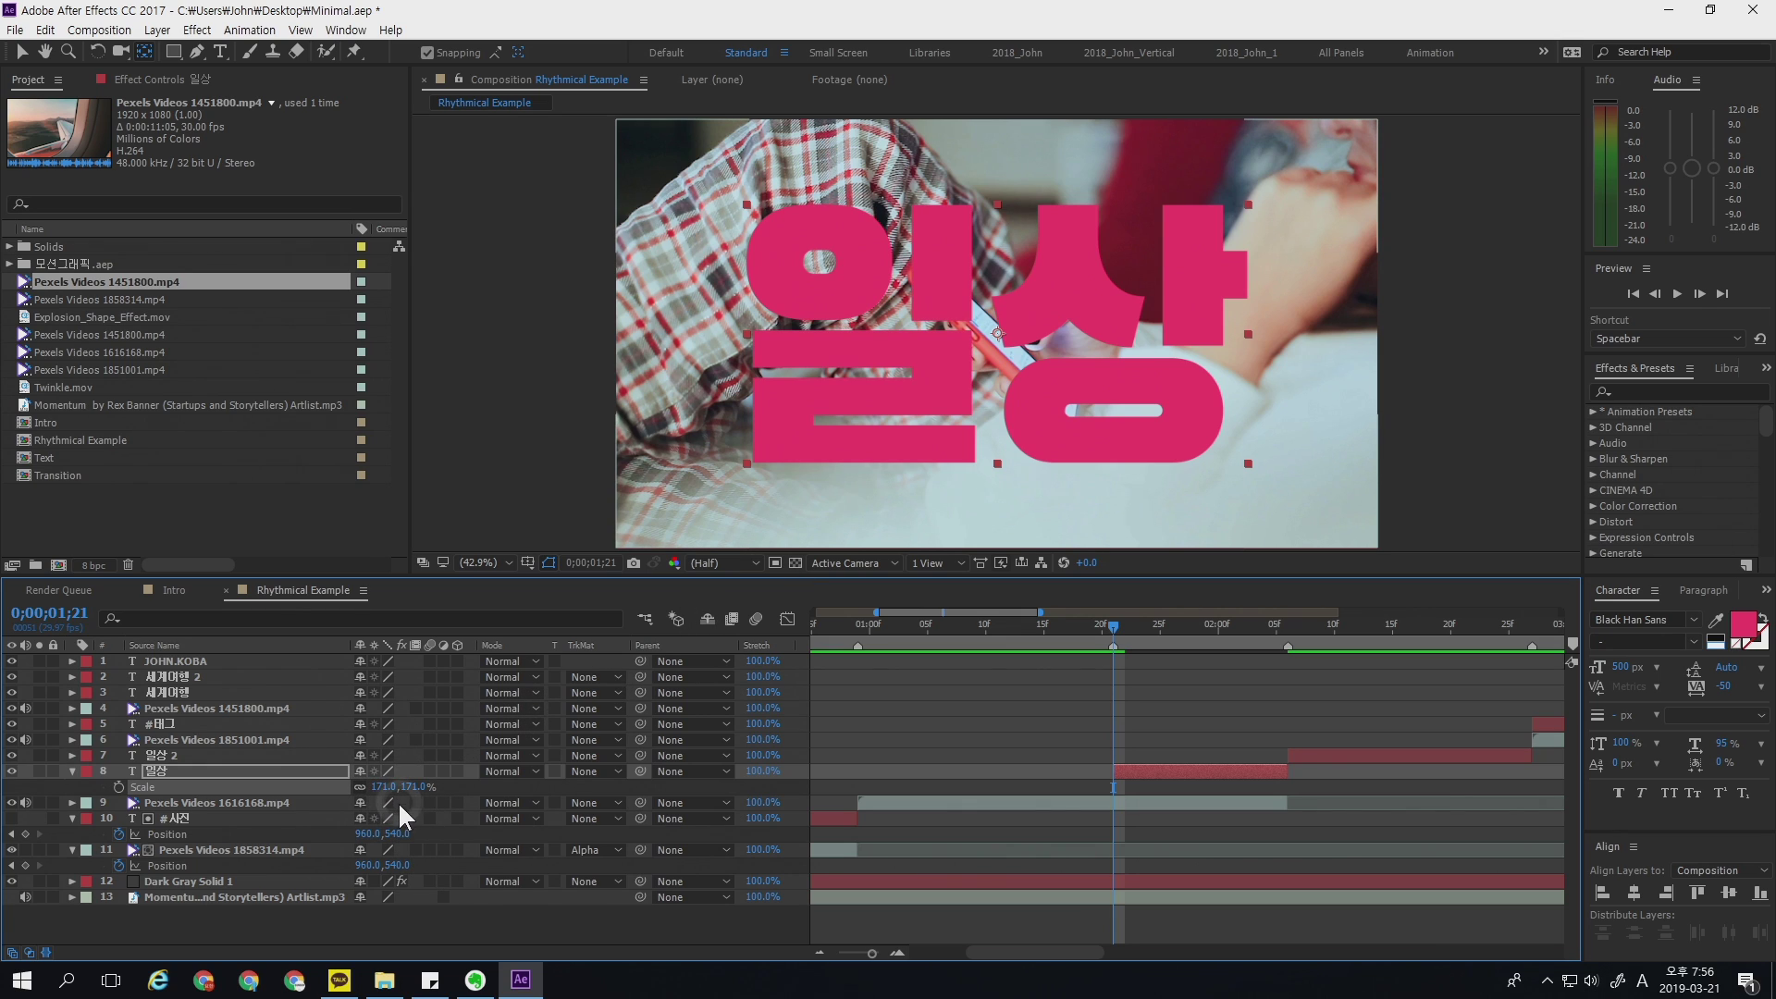
key("ctrl+z")
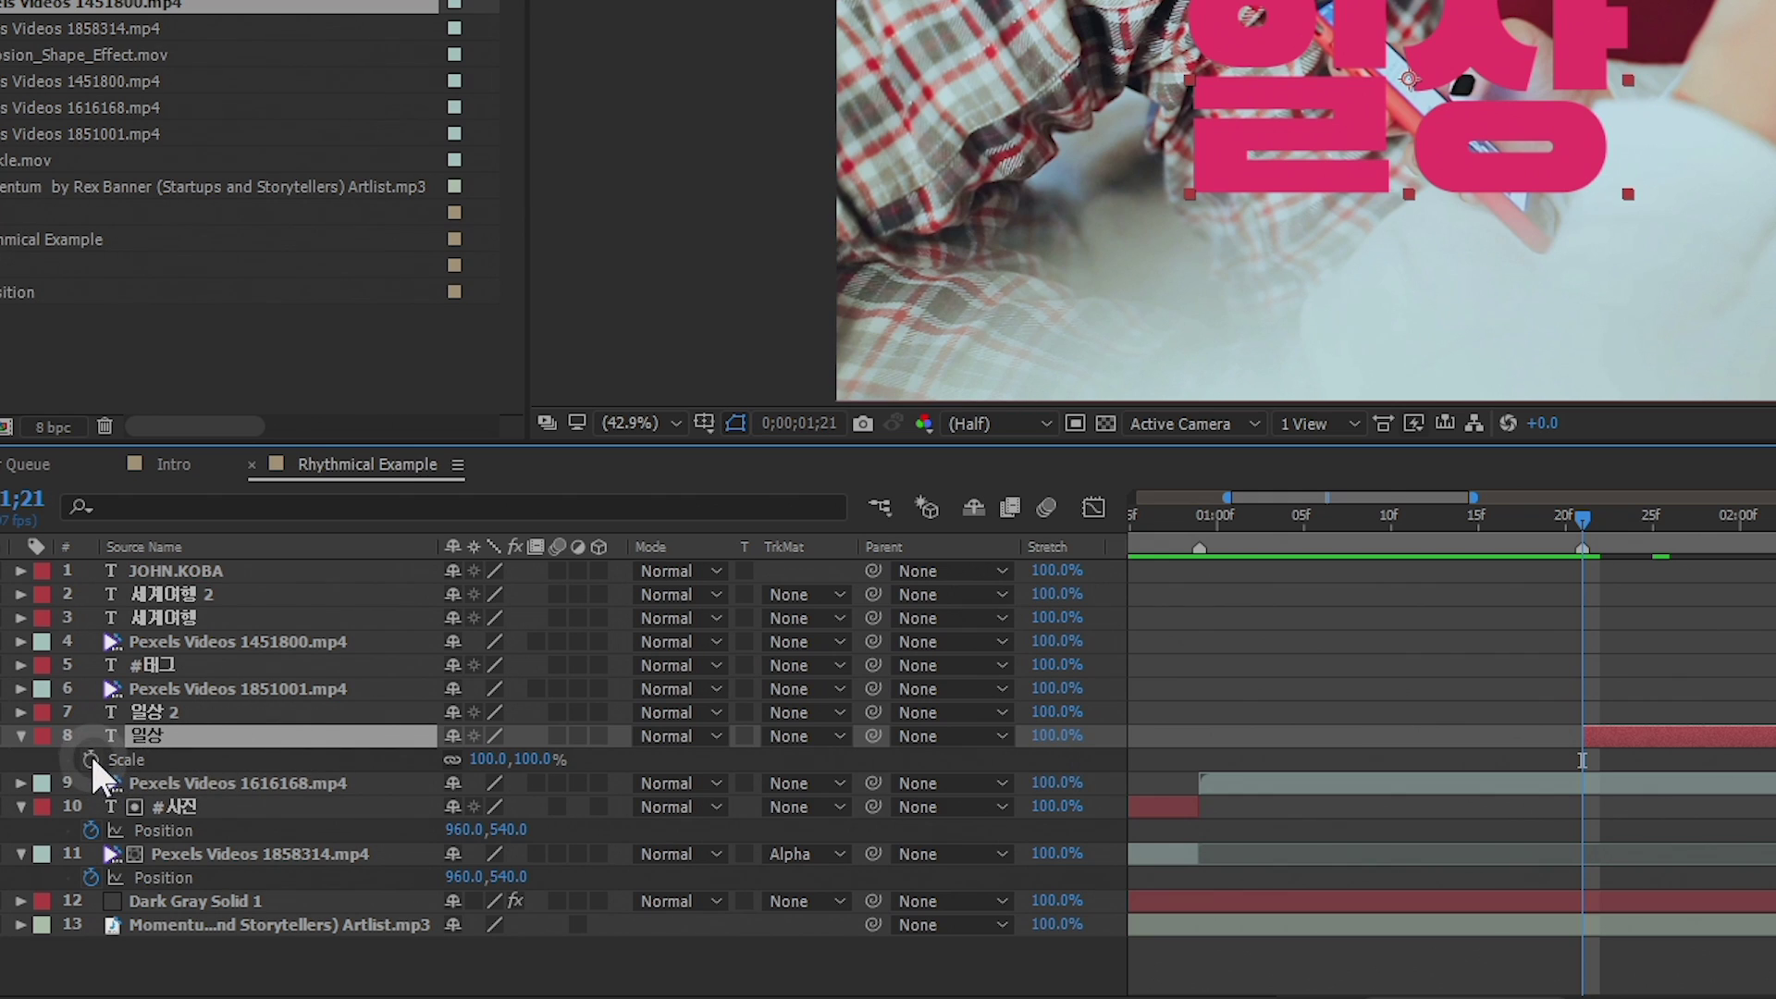
left_click(91, 759)
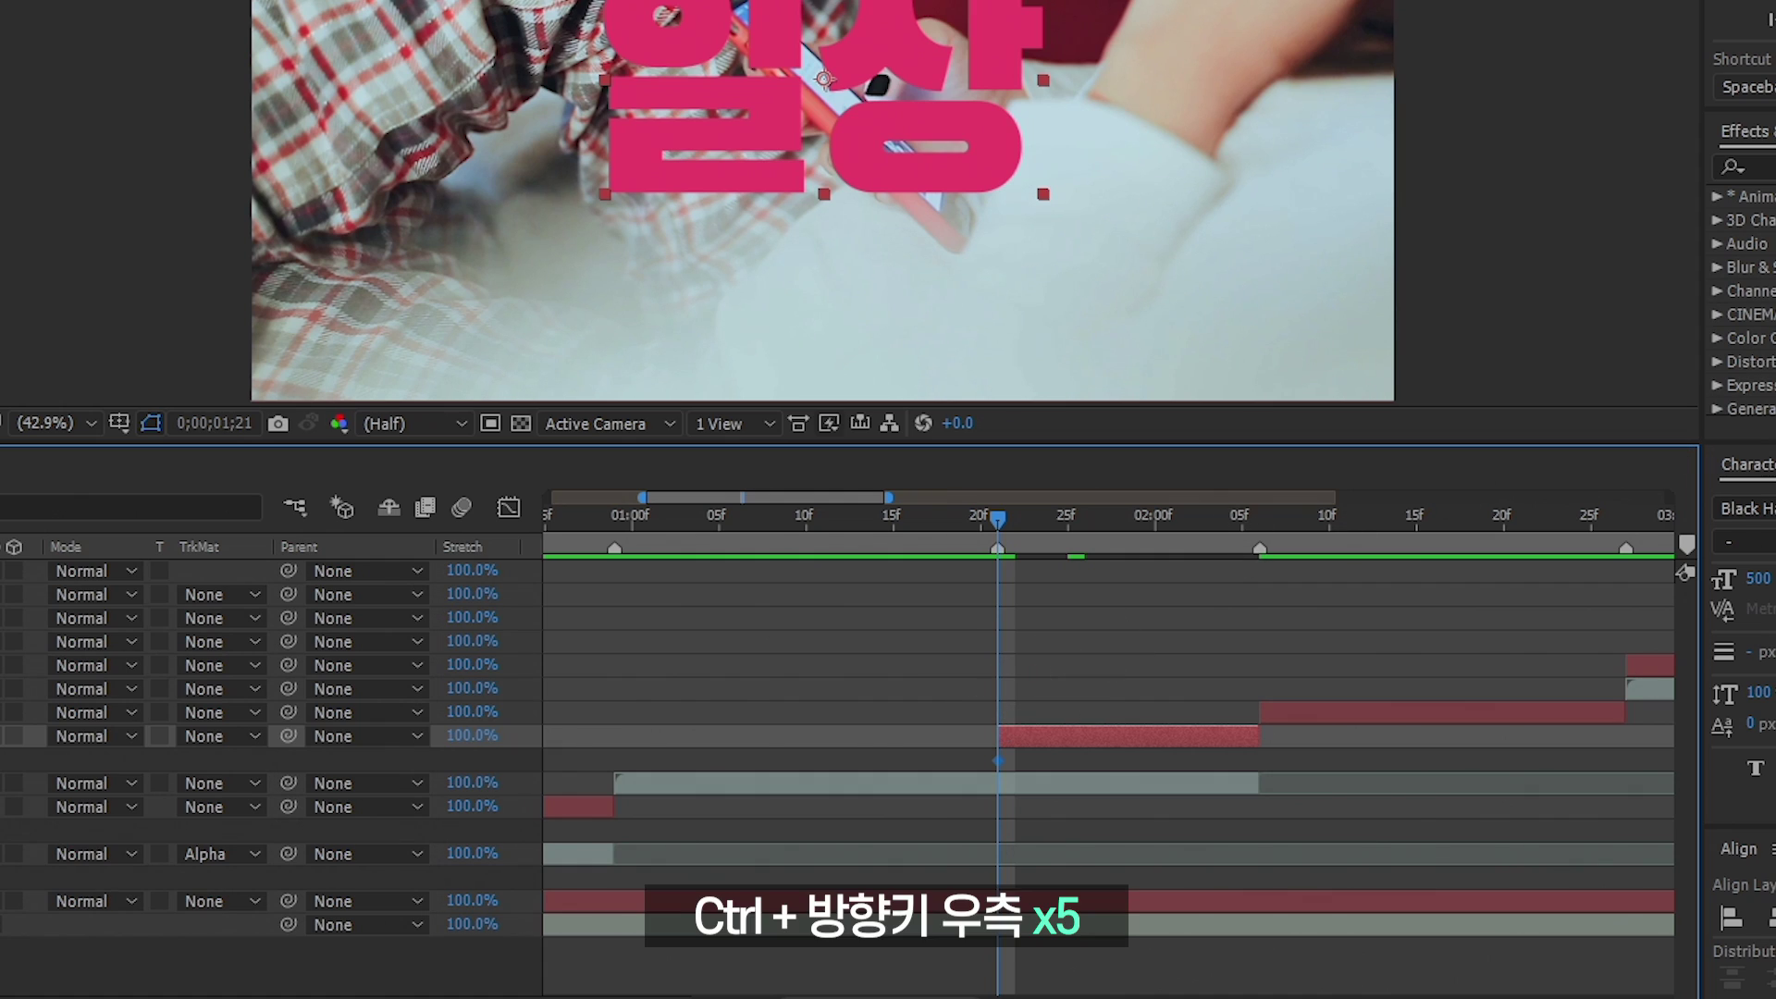
- Add a second Scale keyframe to the 일상 layer at 0;00;01;26 and set its Scale to 450%
key("ctrl+Right")
key("ctrl+Right")
key("ctrl+Right")
key("ctrl+Right")
key("ctrl+Right")
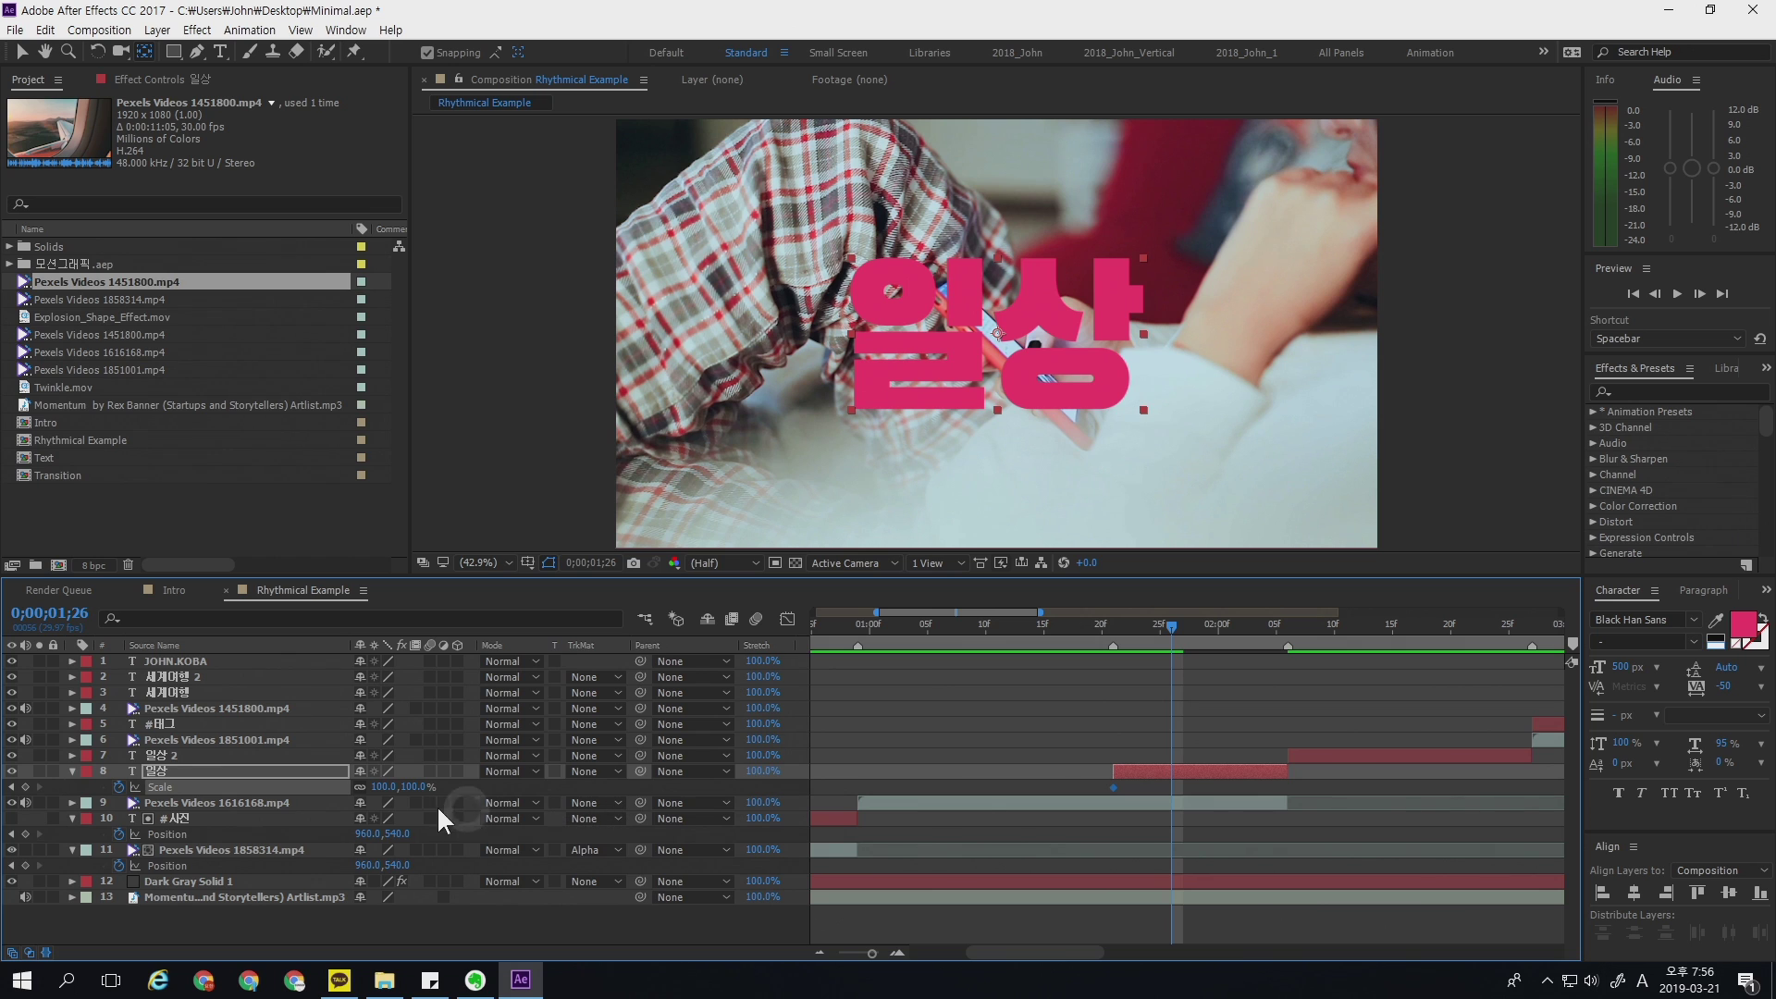
left_click(25, 786)
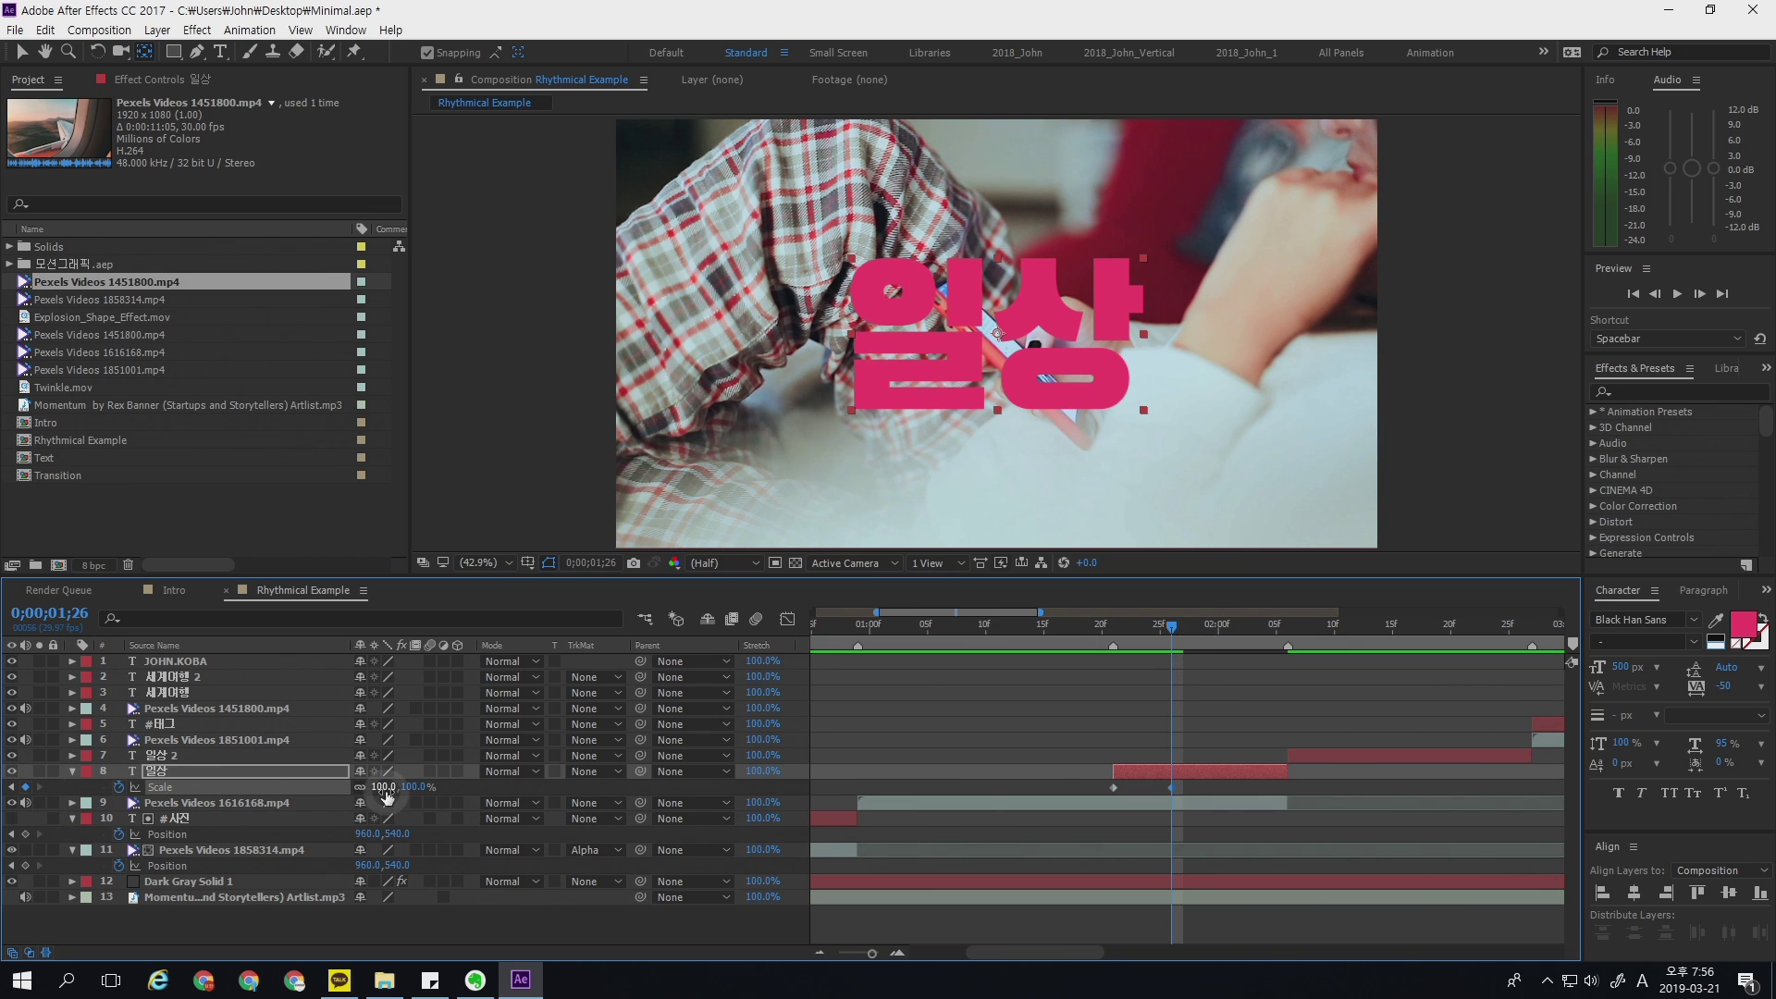
left_click(388, 791)
type("450")
key("Return")
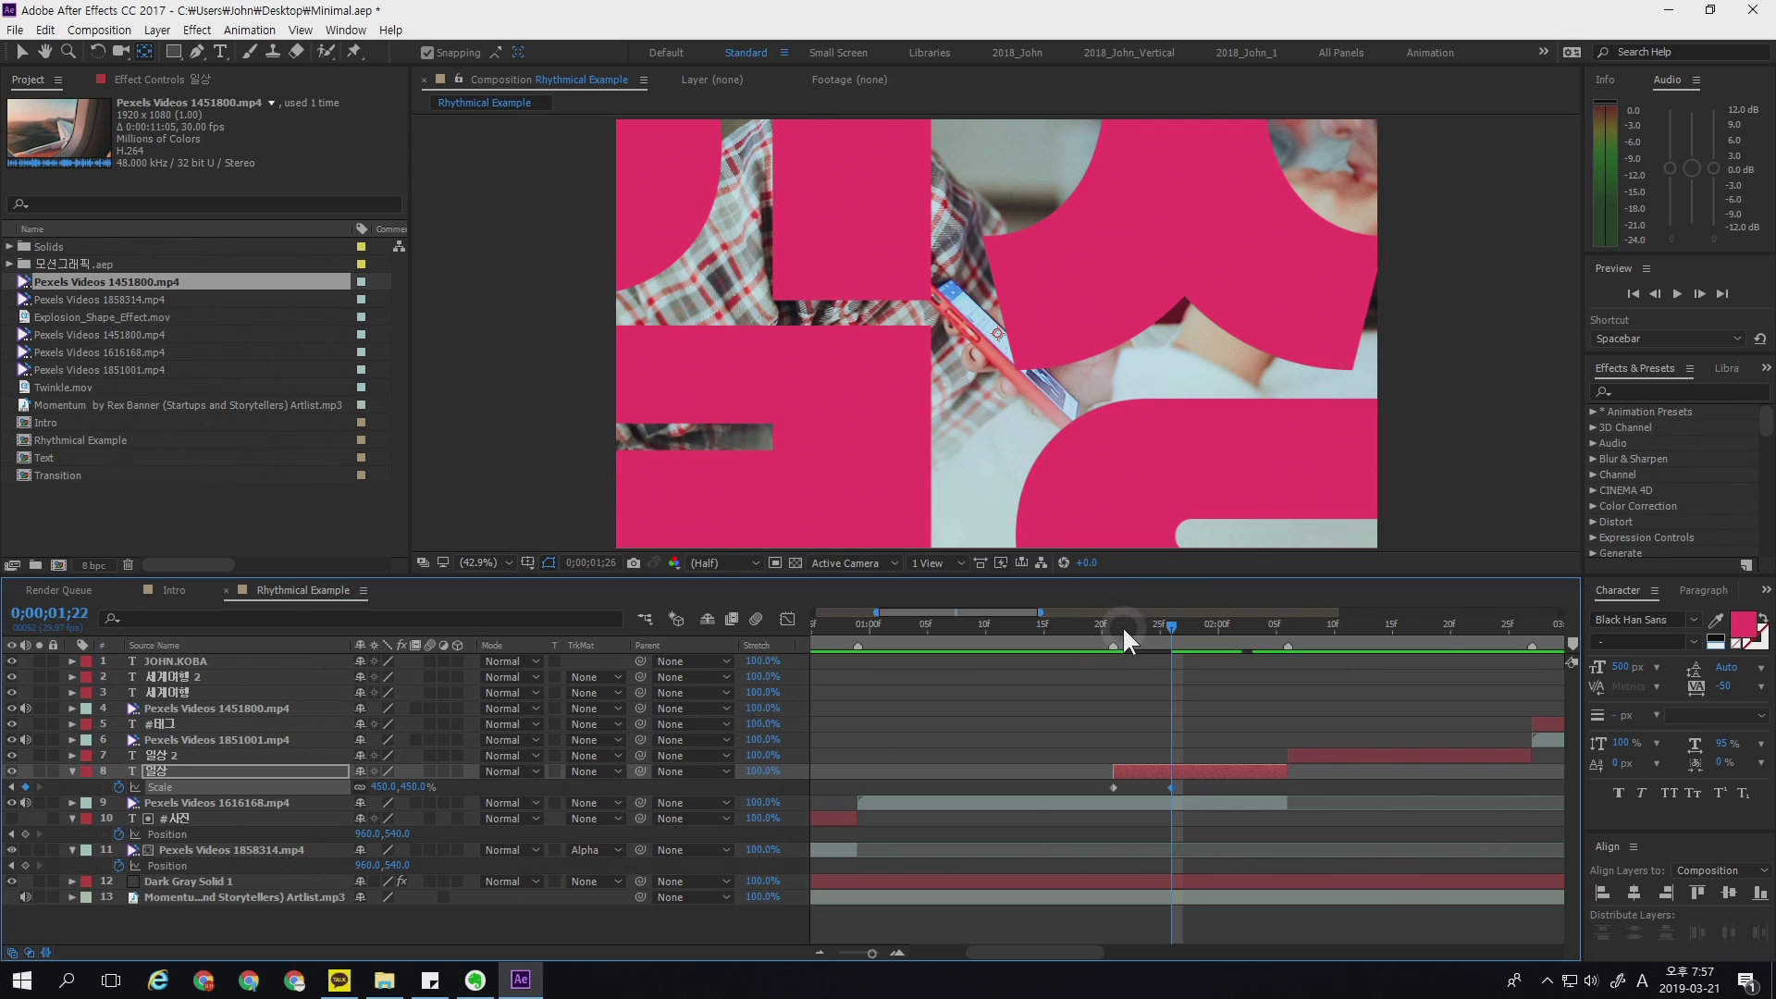
- Set Keyframe Velocity influence to 100% incoming and 20% outgoing for both Scale keyframes of the 일상 layer
left_click(1115, 629)
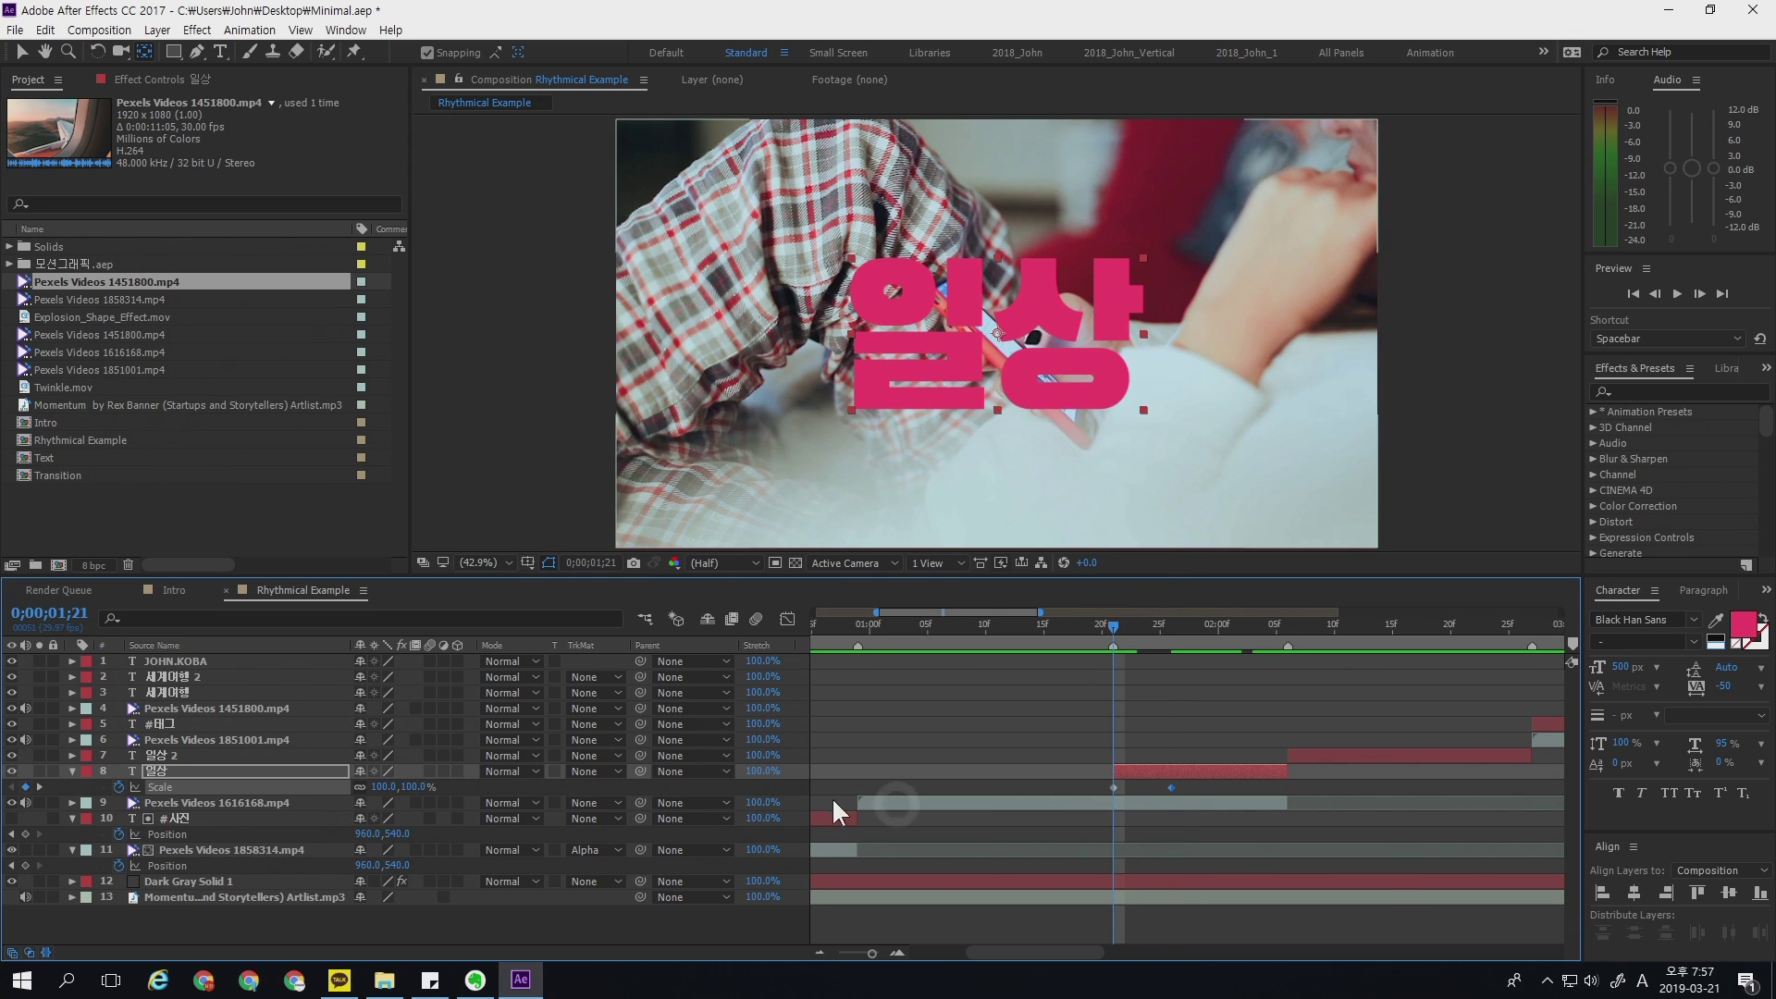
left_click_drag(1122, 629, 1171, 627)
left_click(1171, 788, "shift")
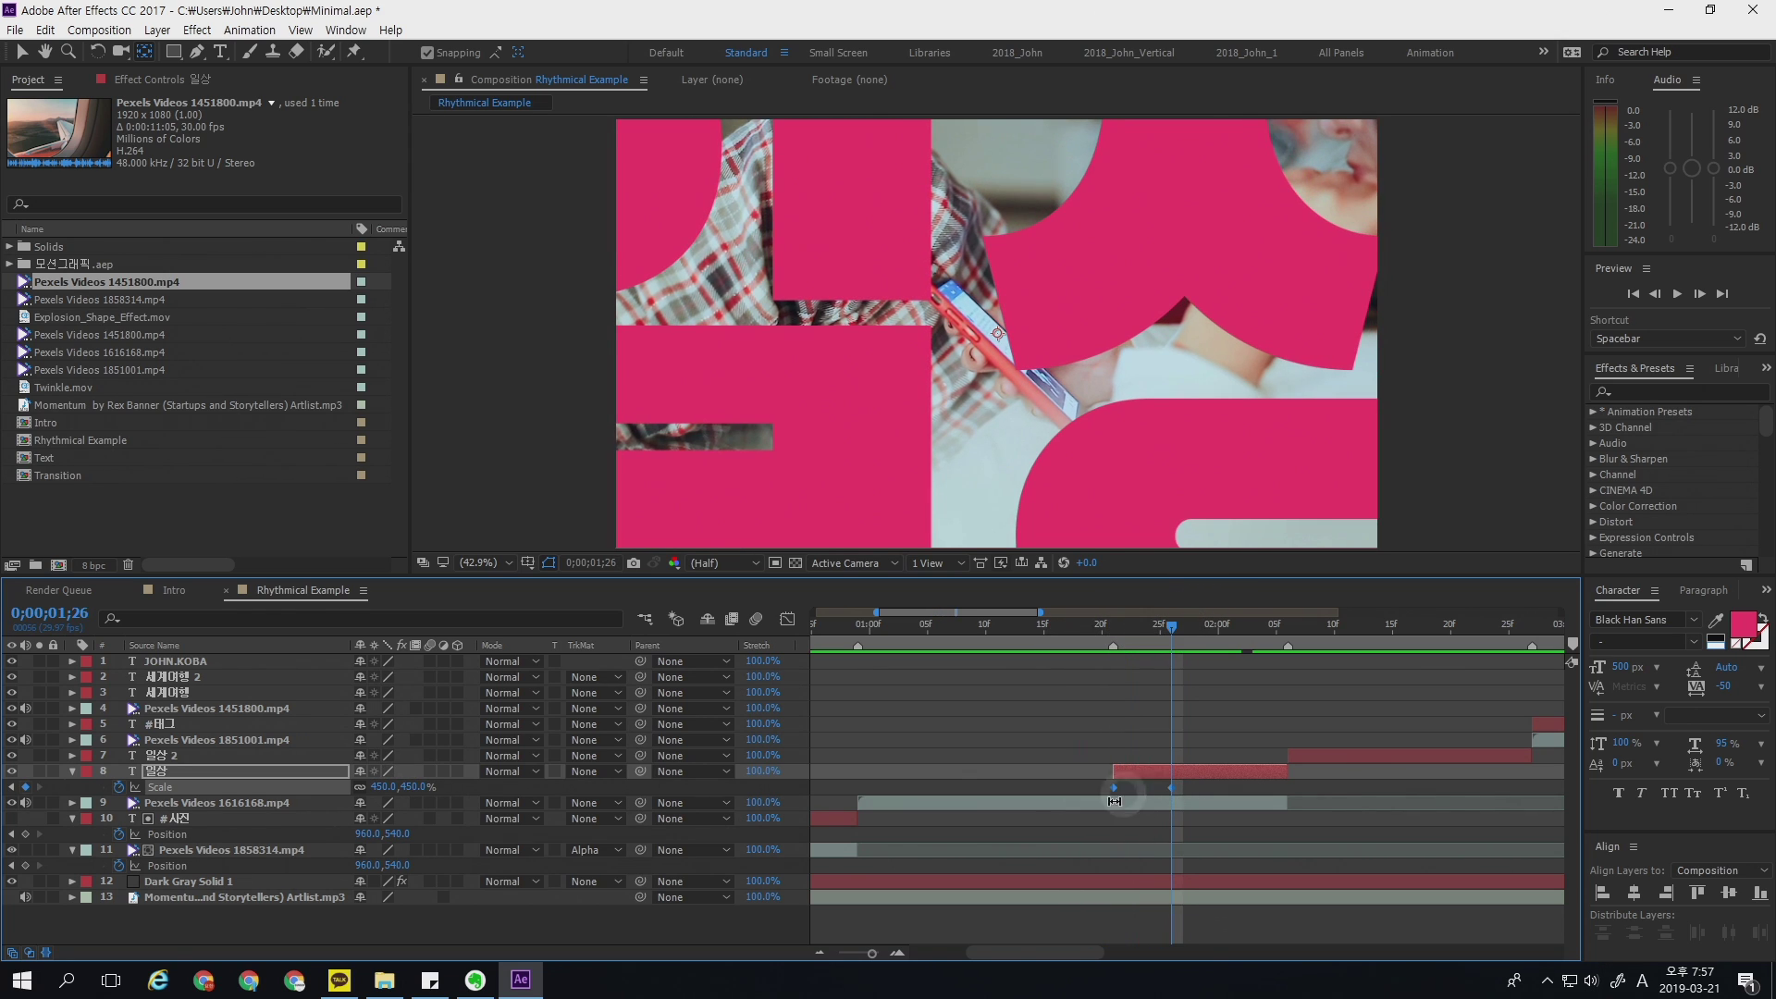
right_click(1171, 787)
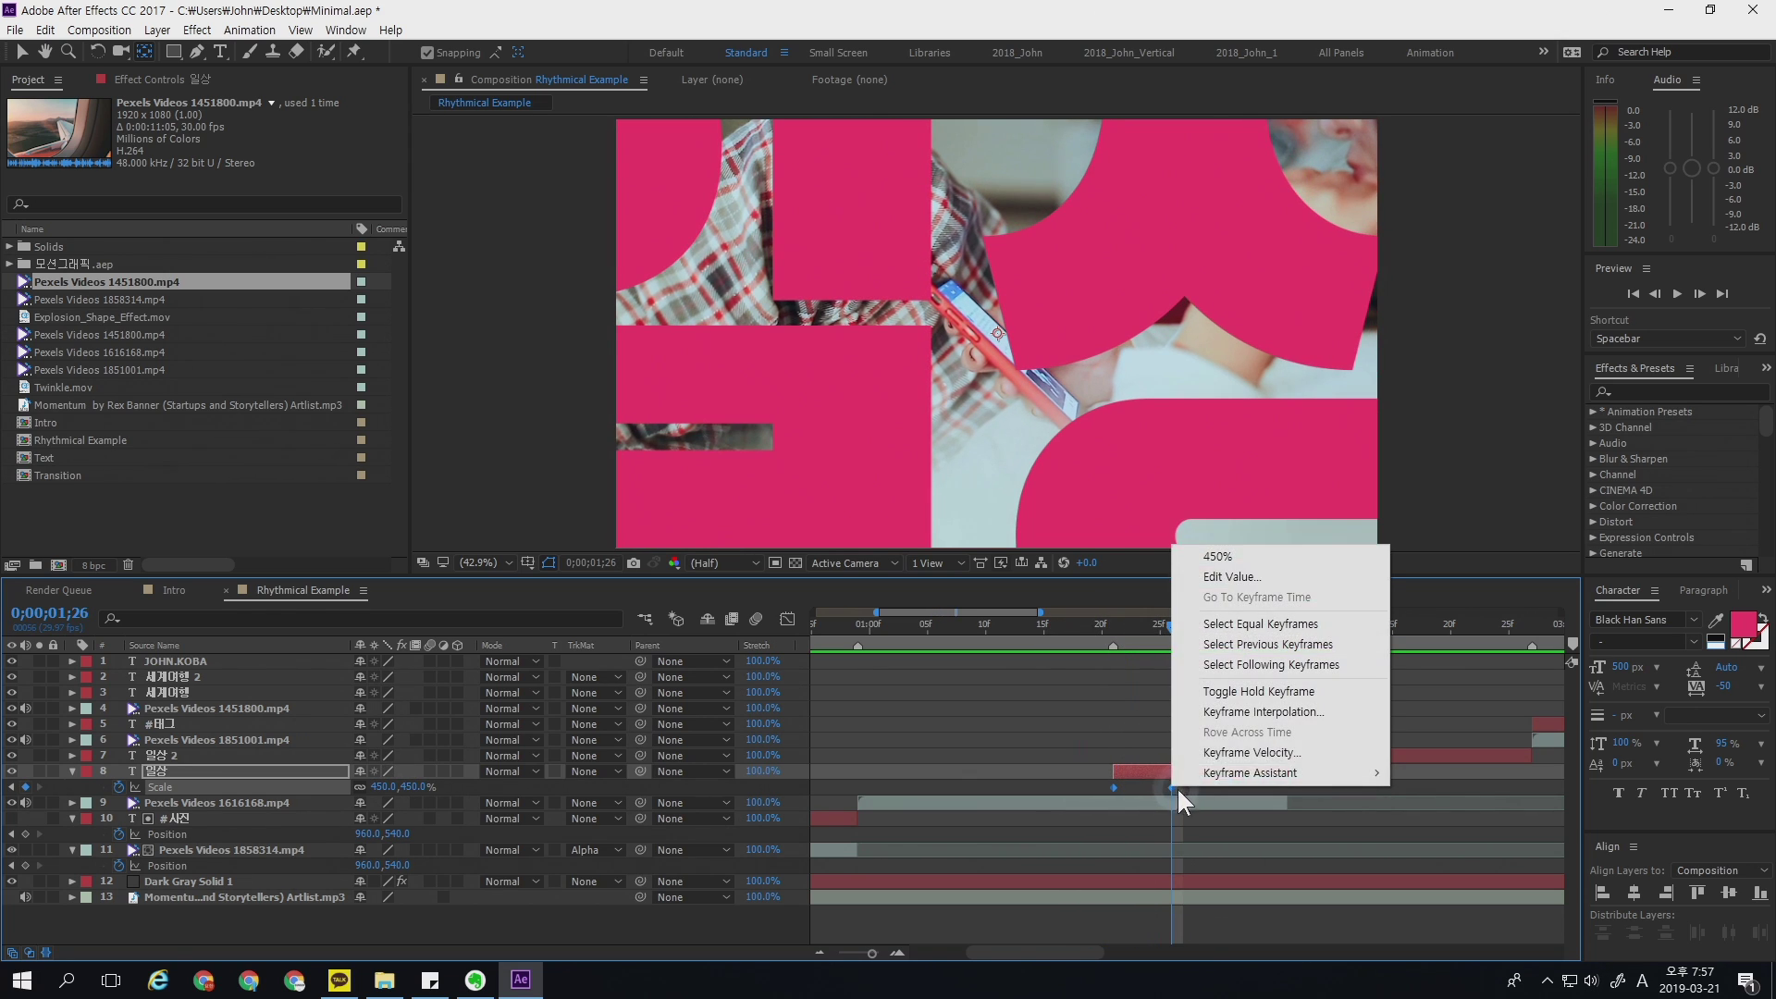
left_click(1234, 753)
left_click(1077, 543)
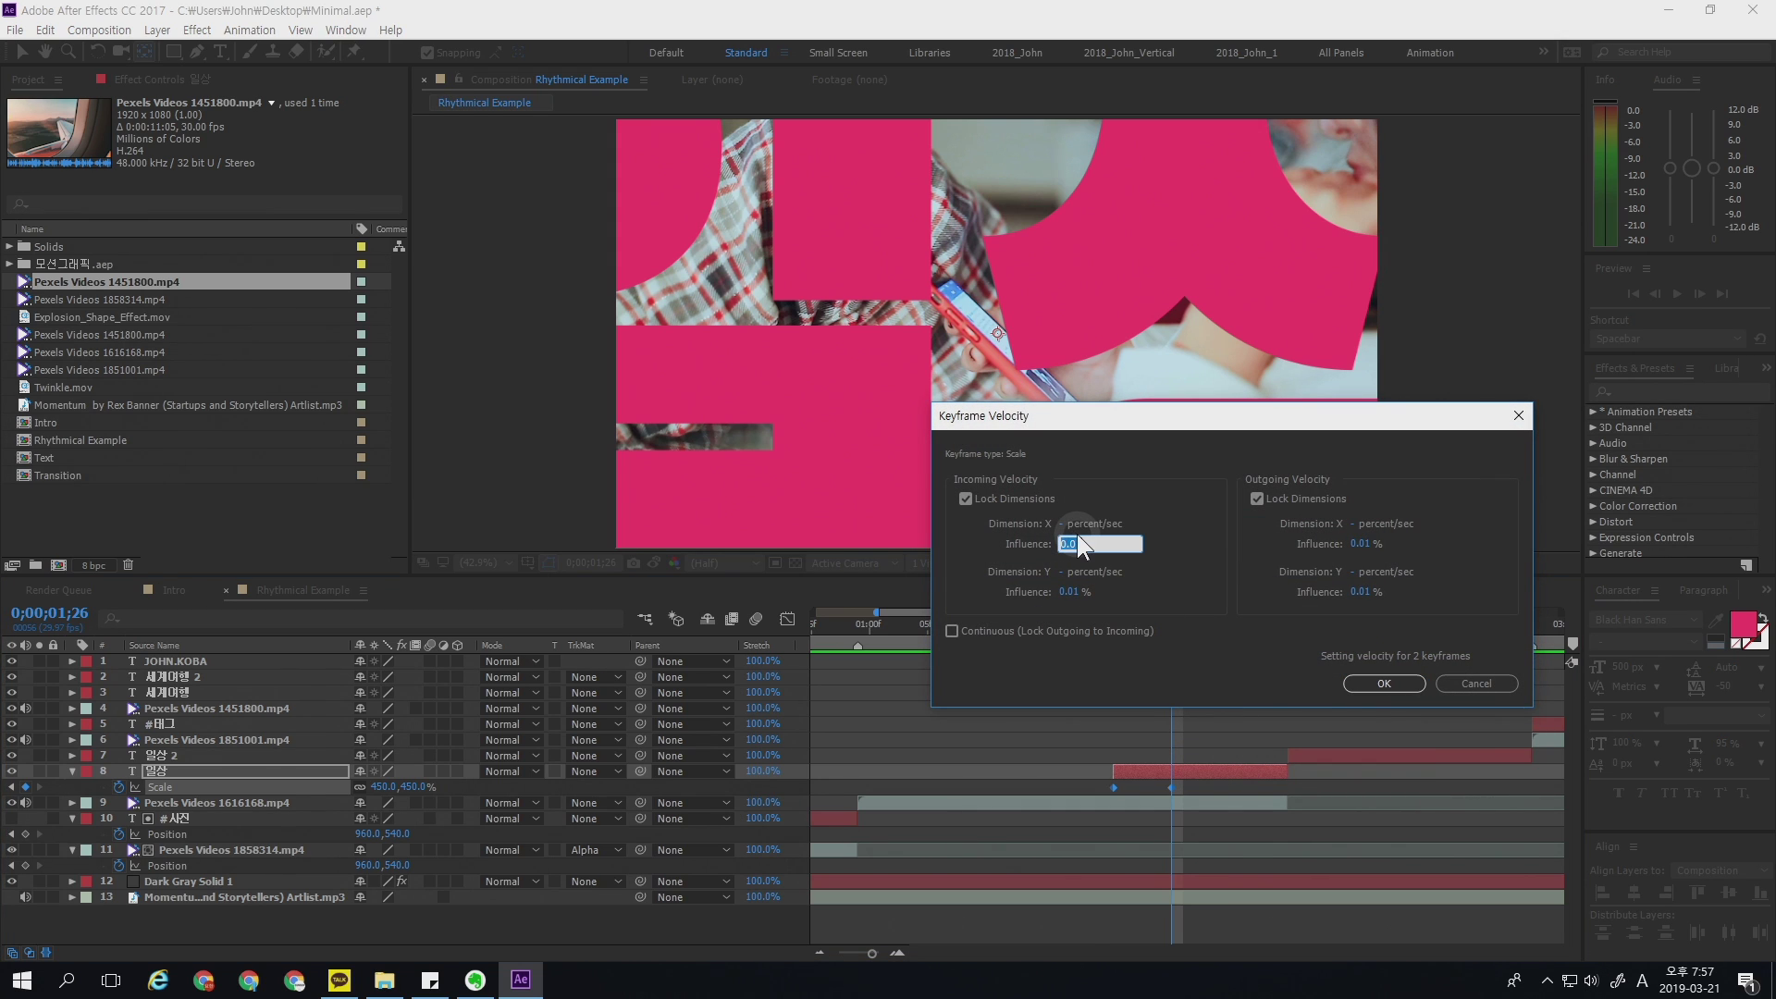
type("100")
key("Tab")
type("20")
key("Return")
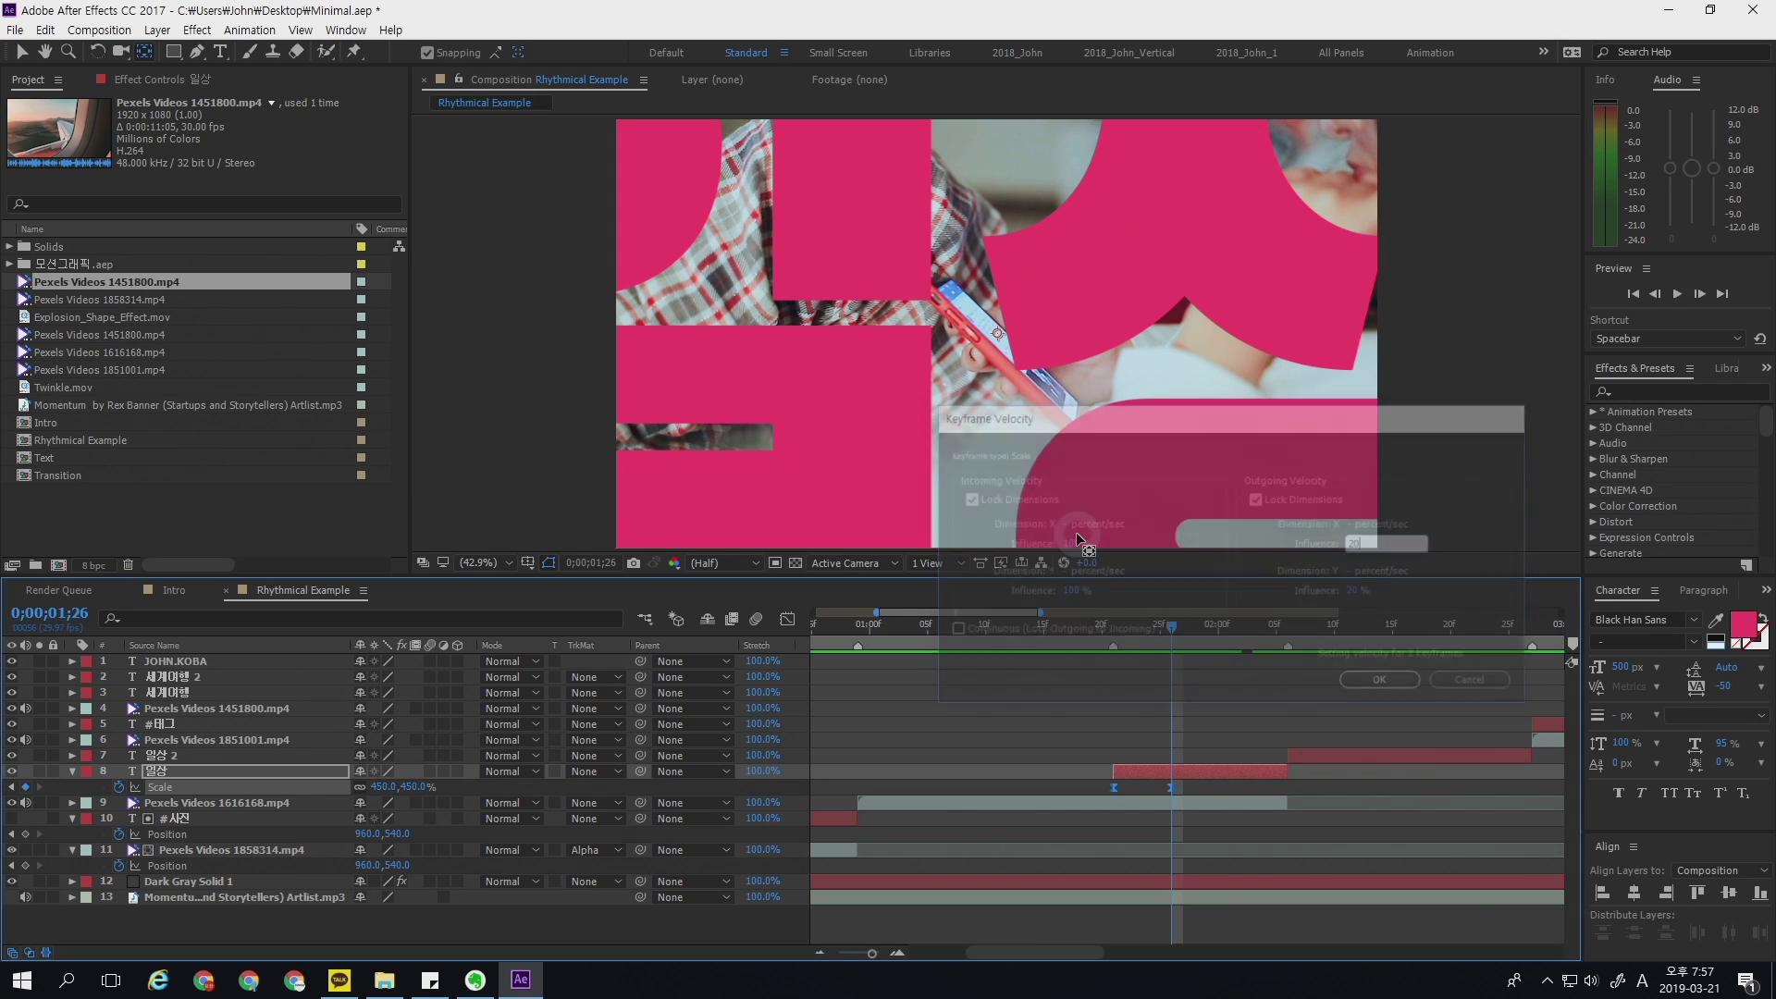
- At 0;00;02;06, move the anchor point of the 일상 2 text layer to the centre of the text
left_click_drag(1221, 644, 1297, 655)
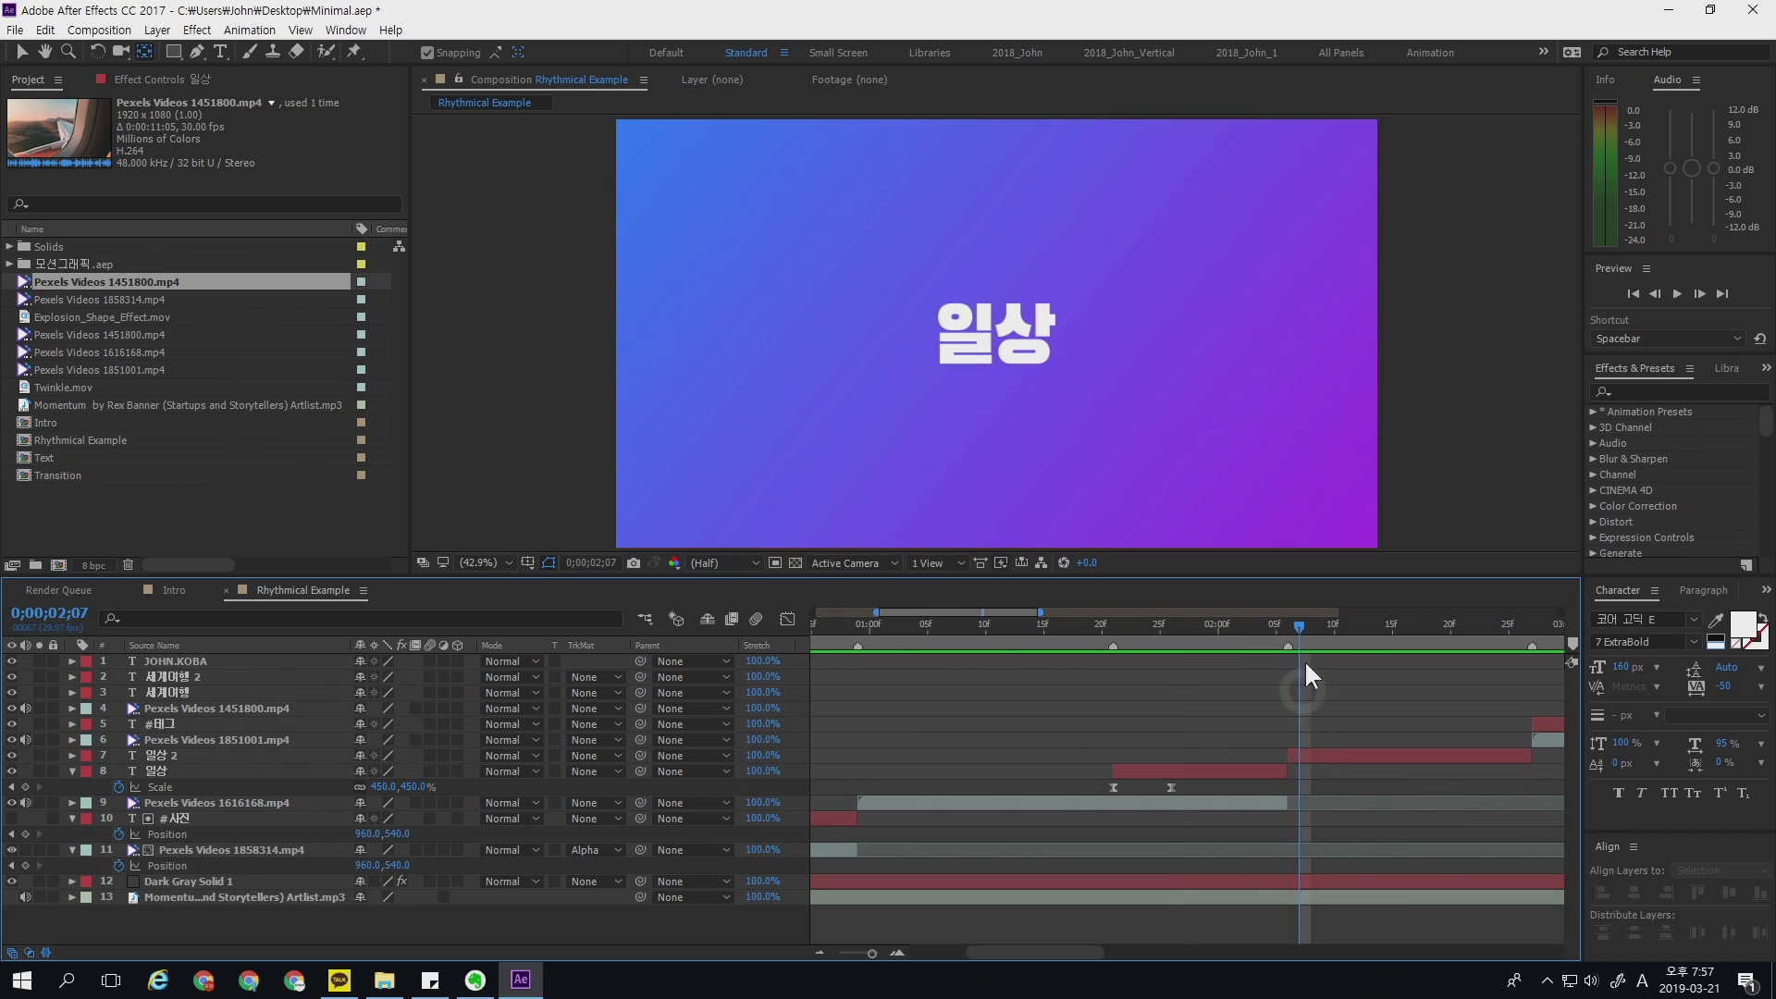
key("Page_Up")
left_click(1312, 754)
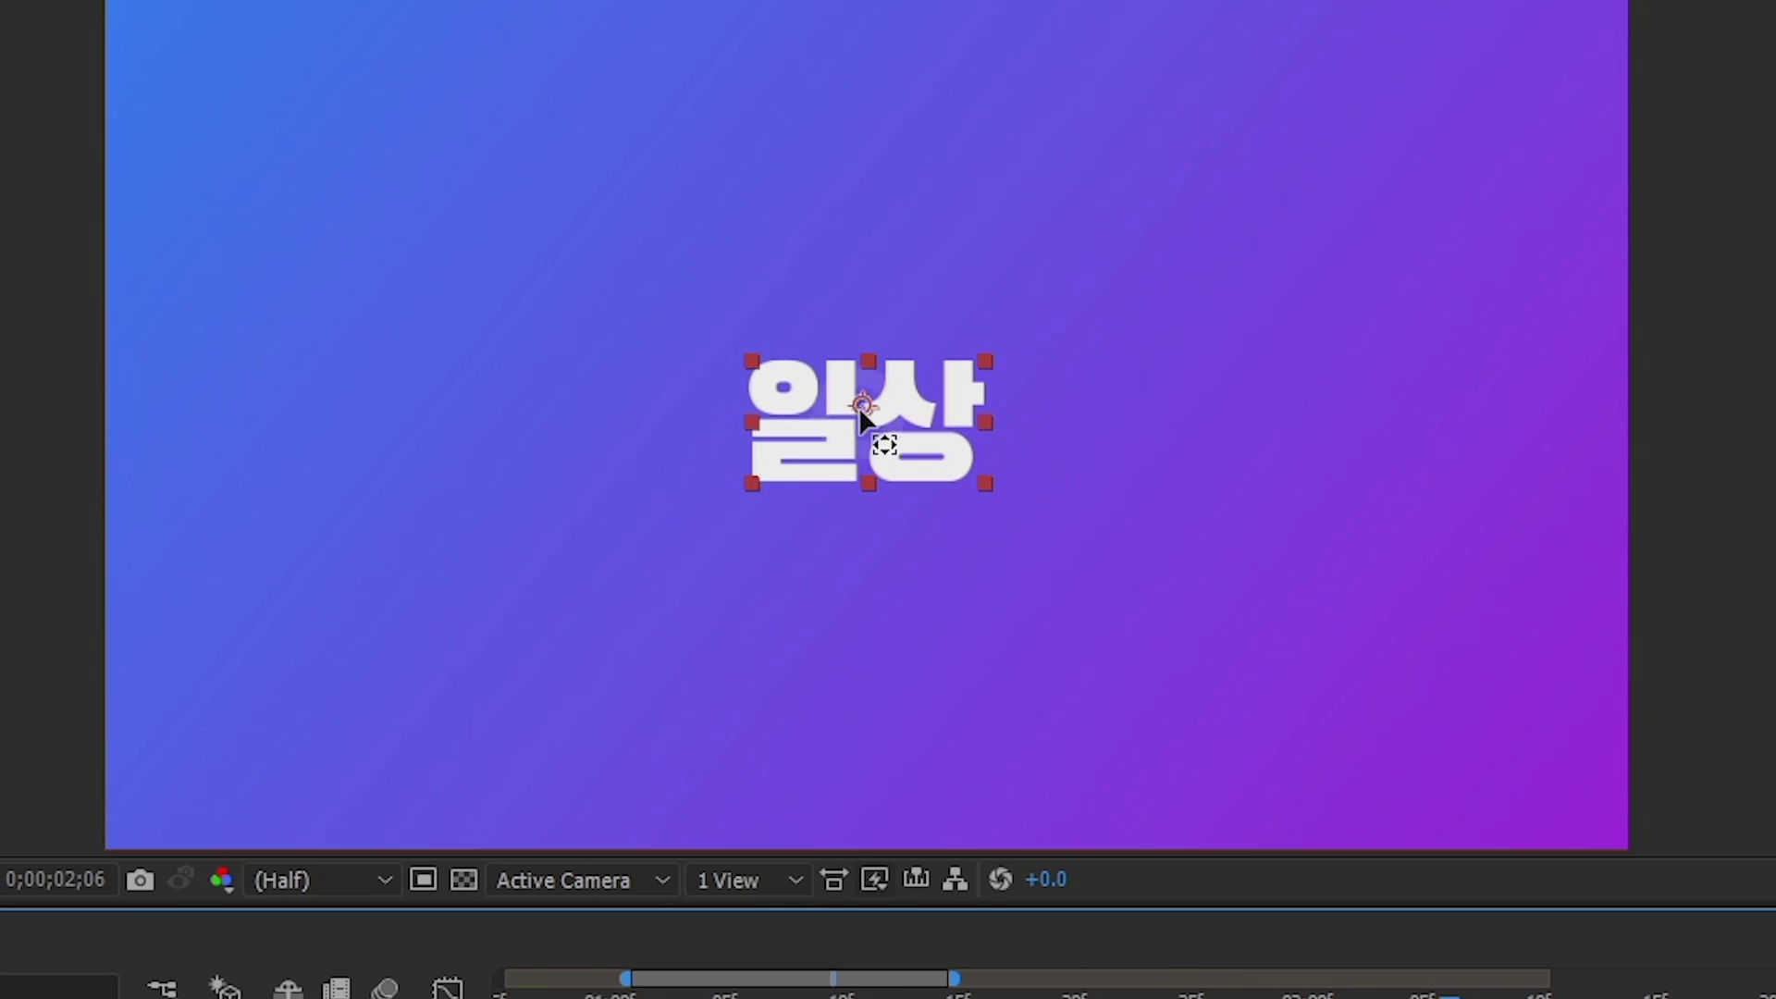
left_click_drag(860, 406, 867, 424)
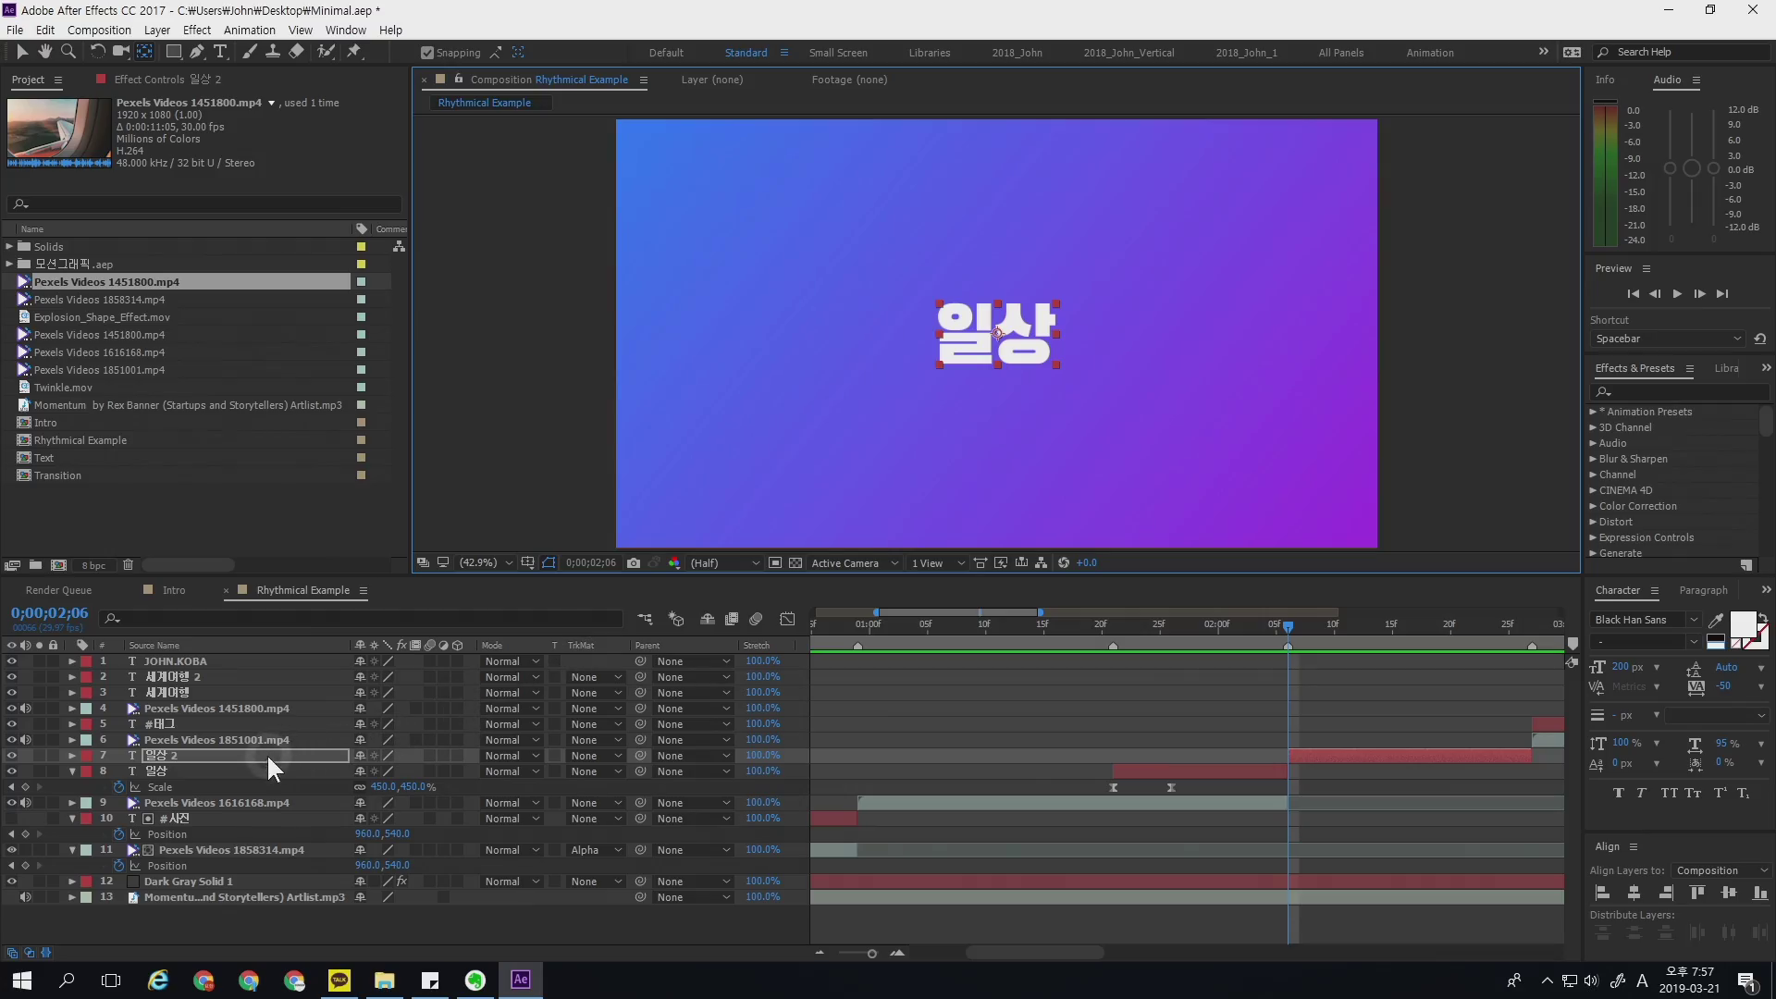
- Add Scale keyframes to the 일상 2 layer at 0;00;02;06 and 0;00;02;11
key("s")
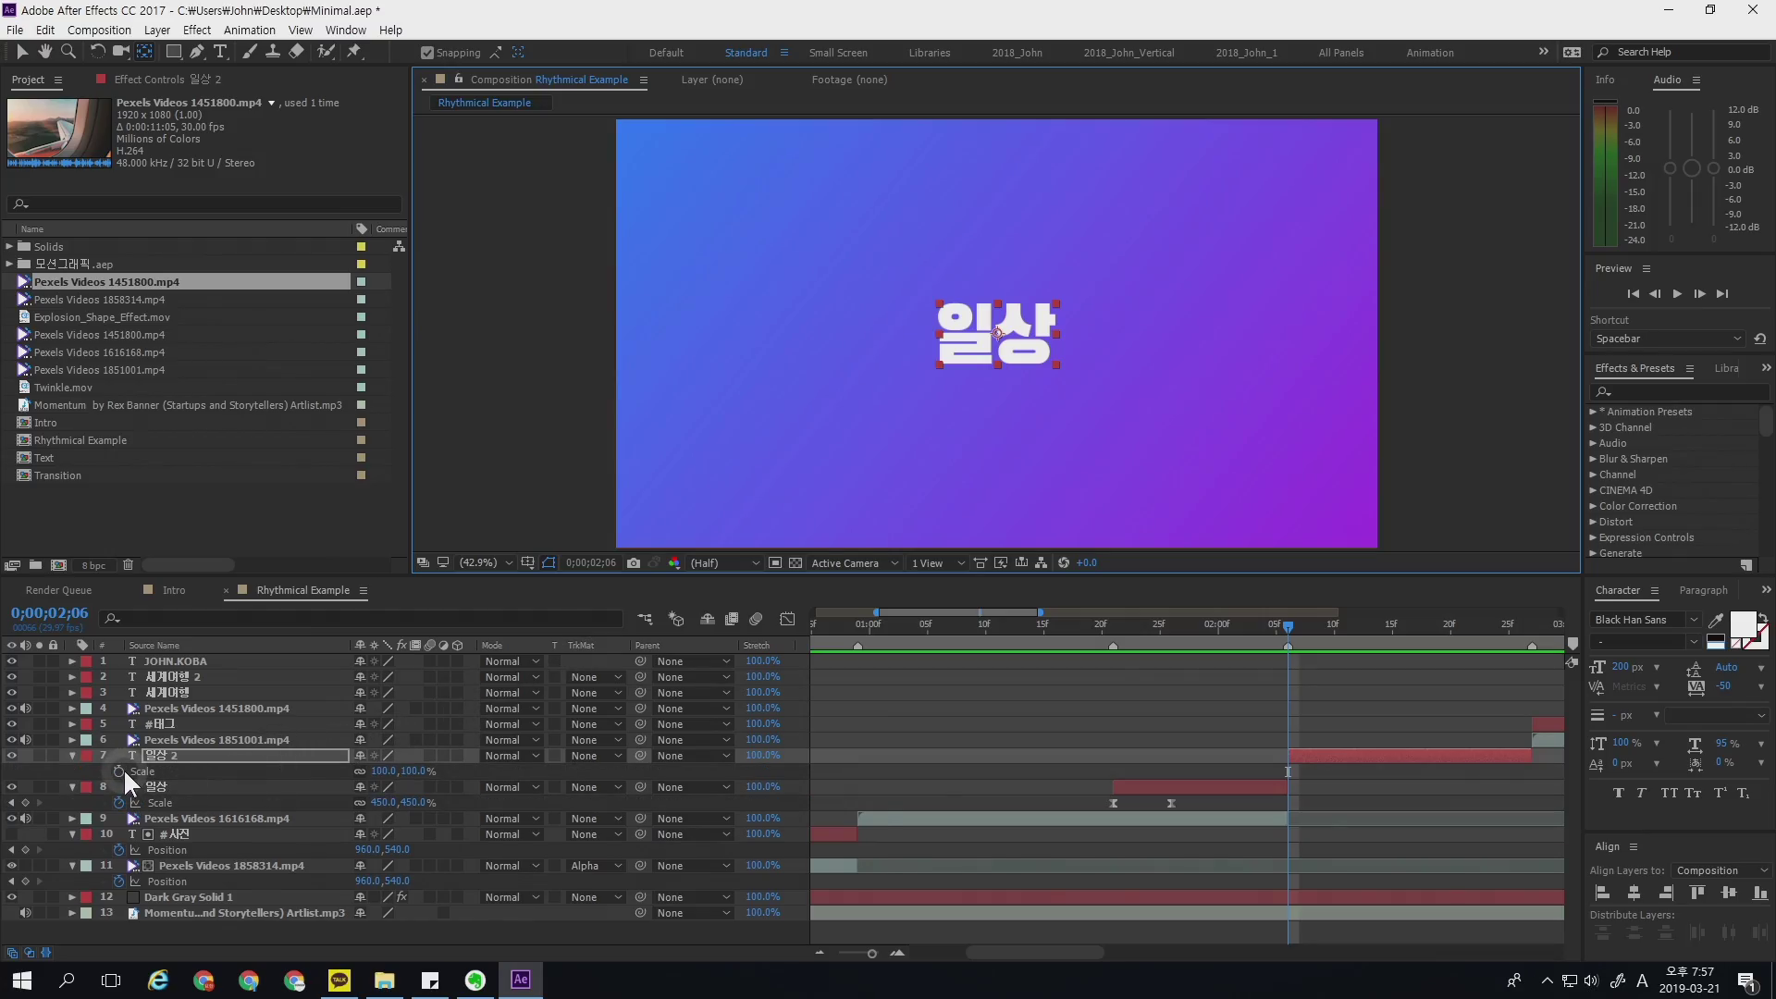
left_click(120, 771)
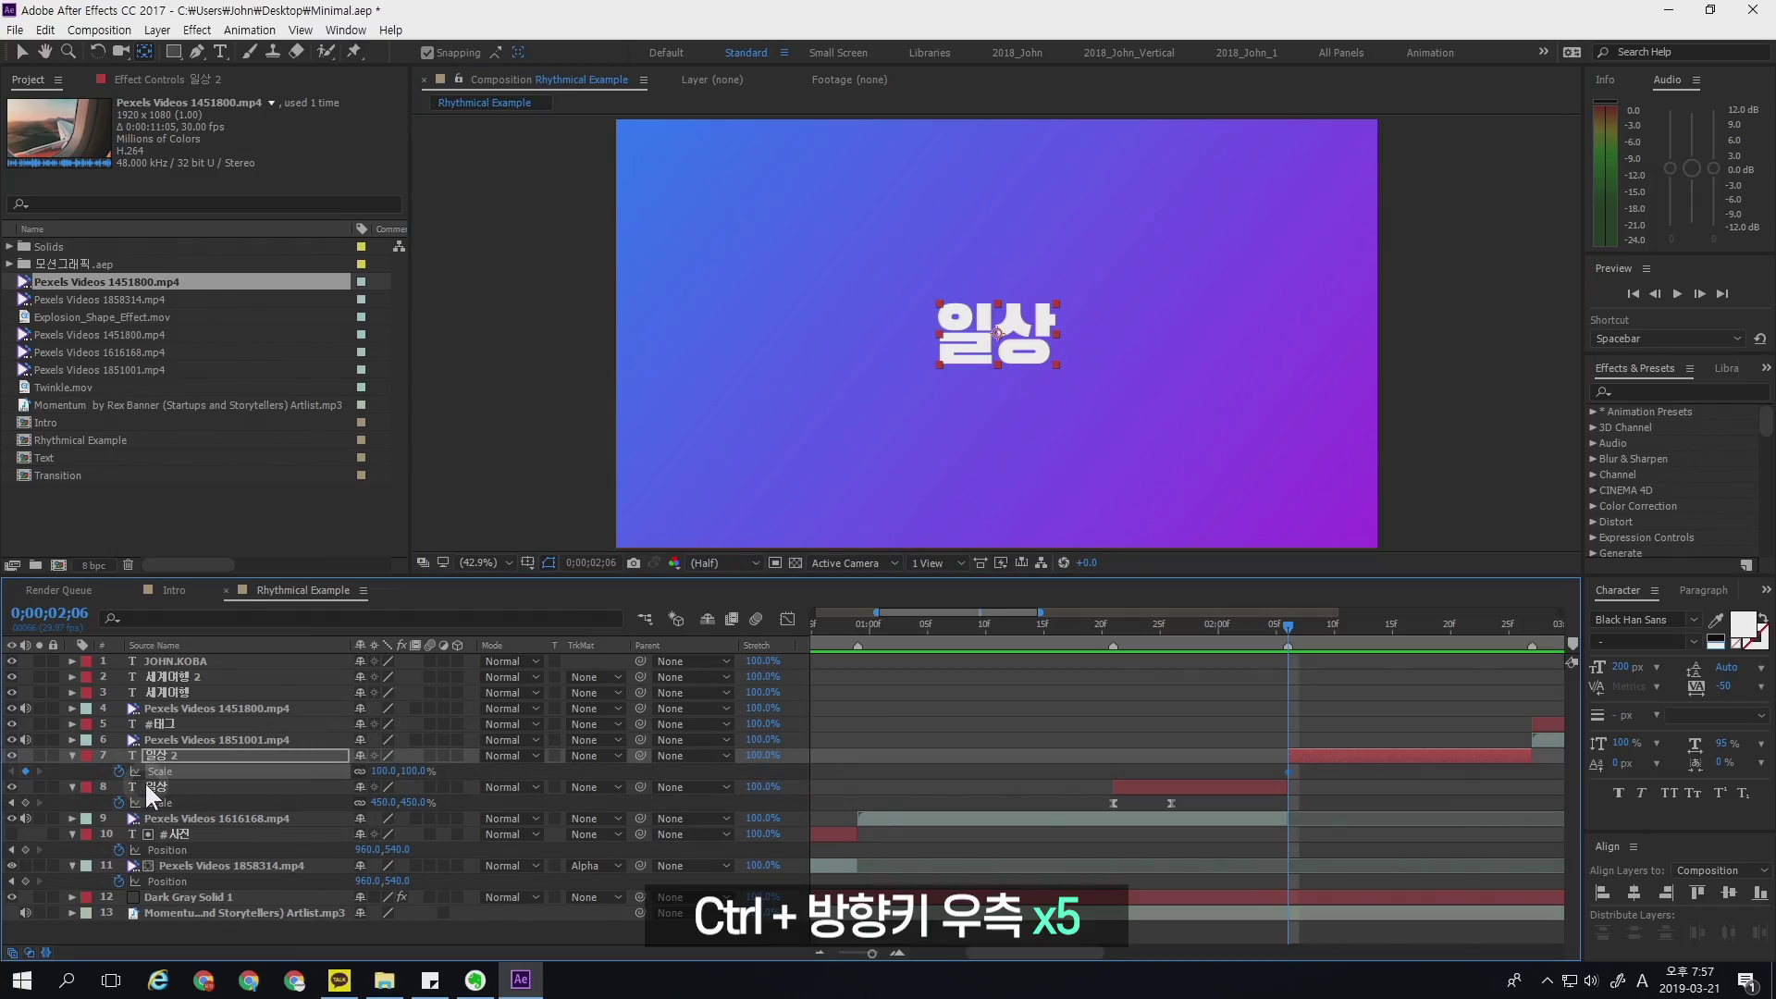
key("ctrl+Right")
key("ctrl+Right")
key("ctrl+Right")
key("ctrl+Right")
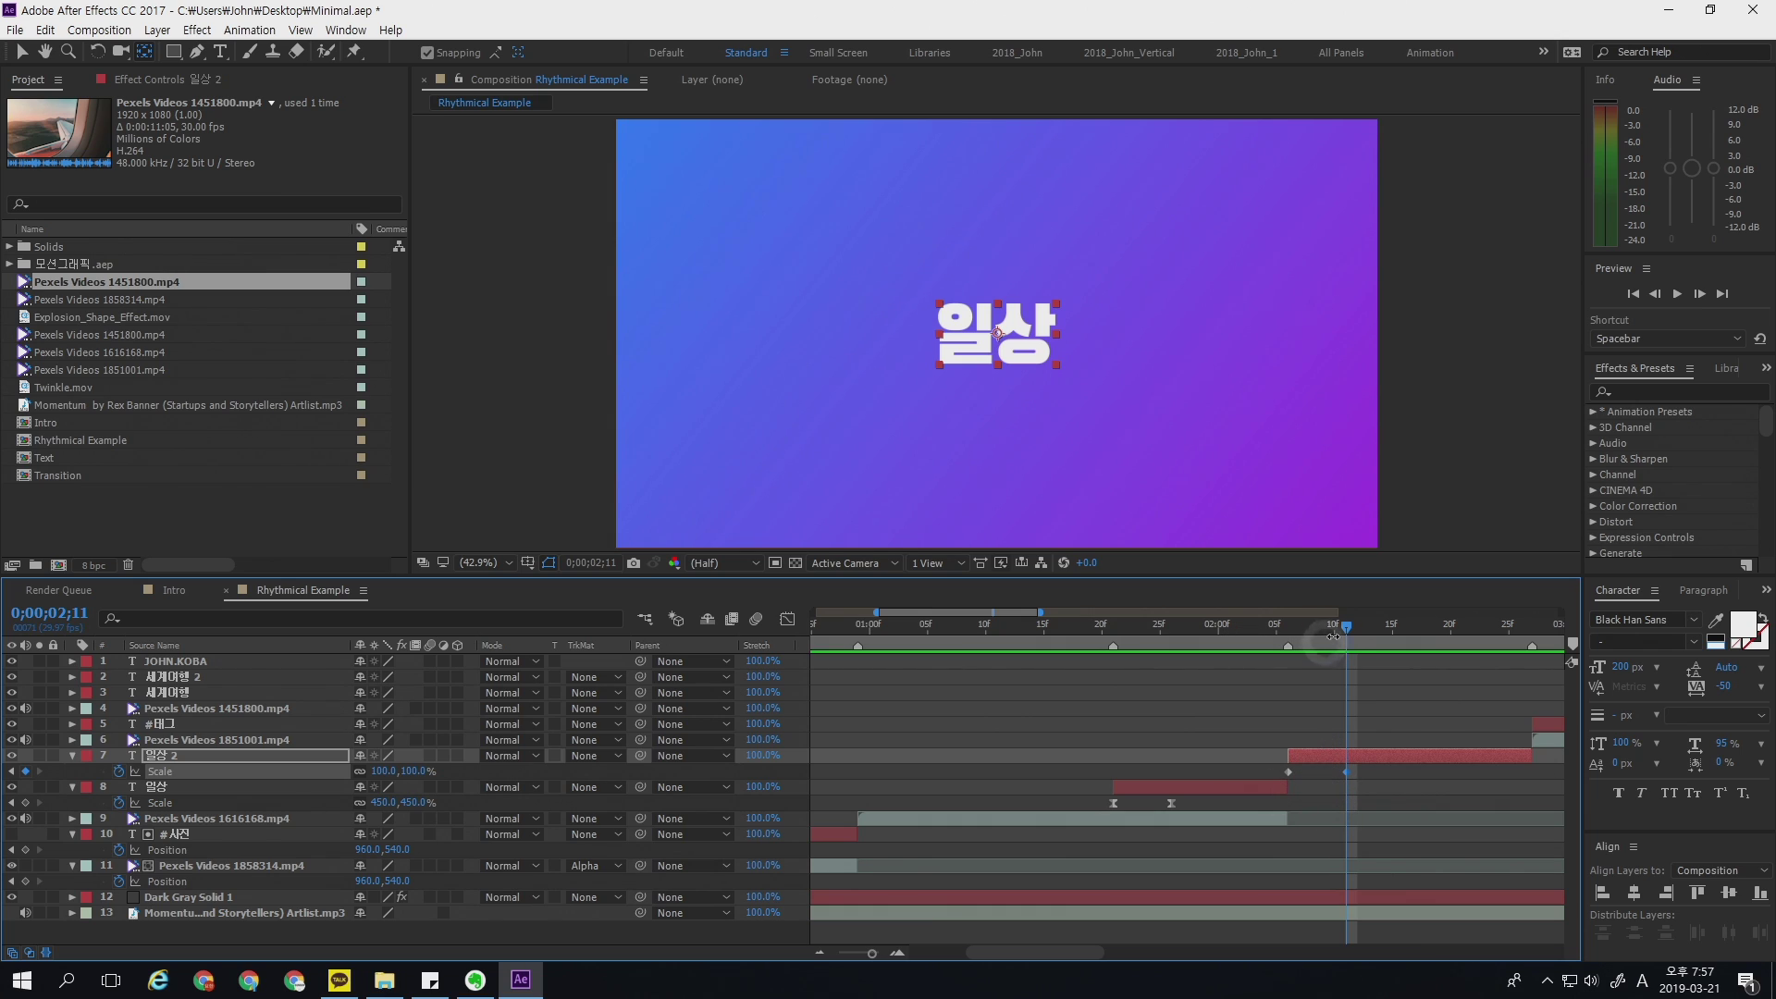
- At 0;00;02;06, set the Scale of the 일상 2 layer to 130%
left_click_drag(1346, 627, 1288, 635)
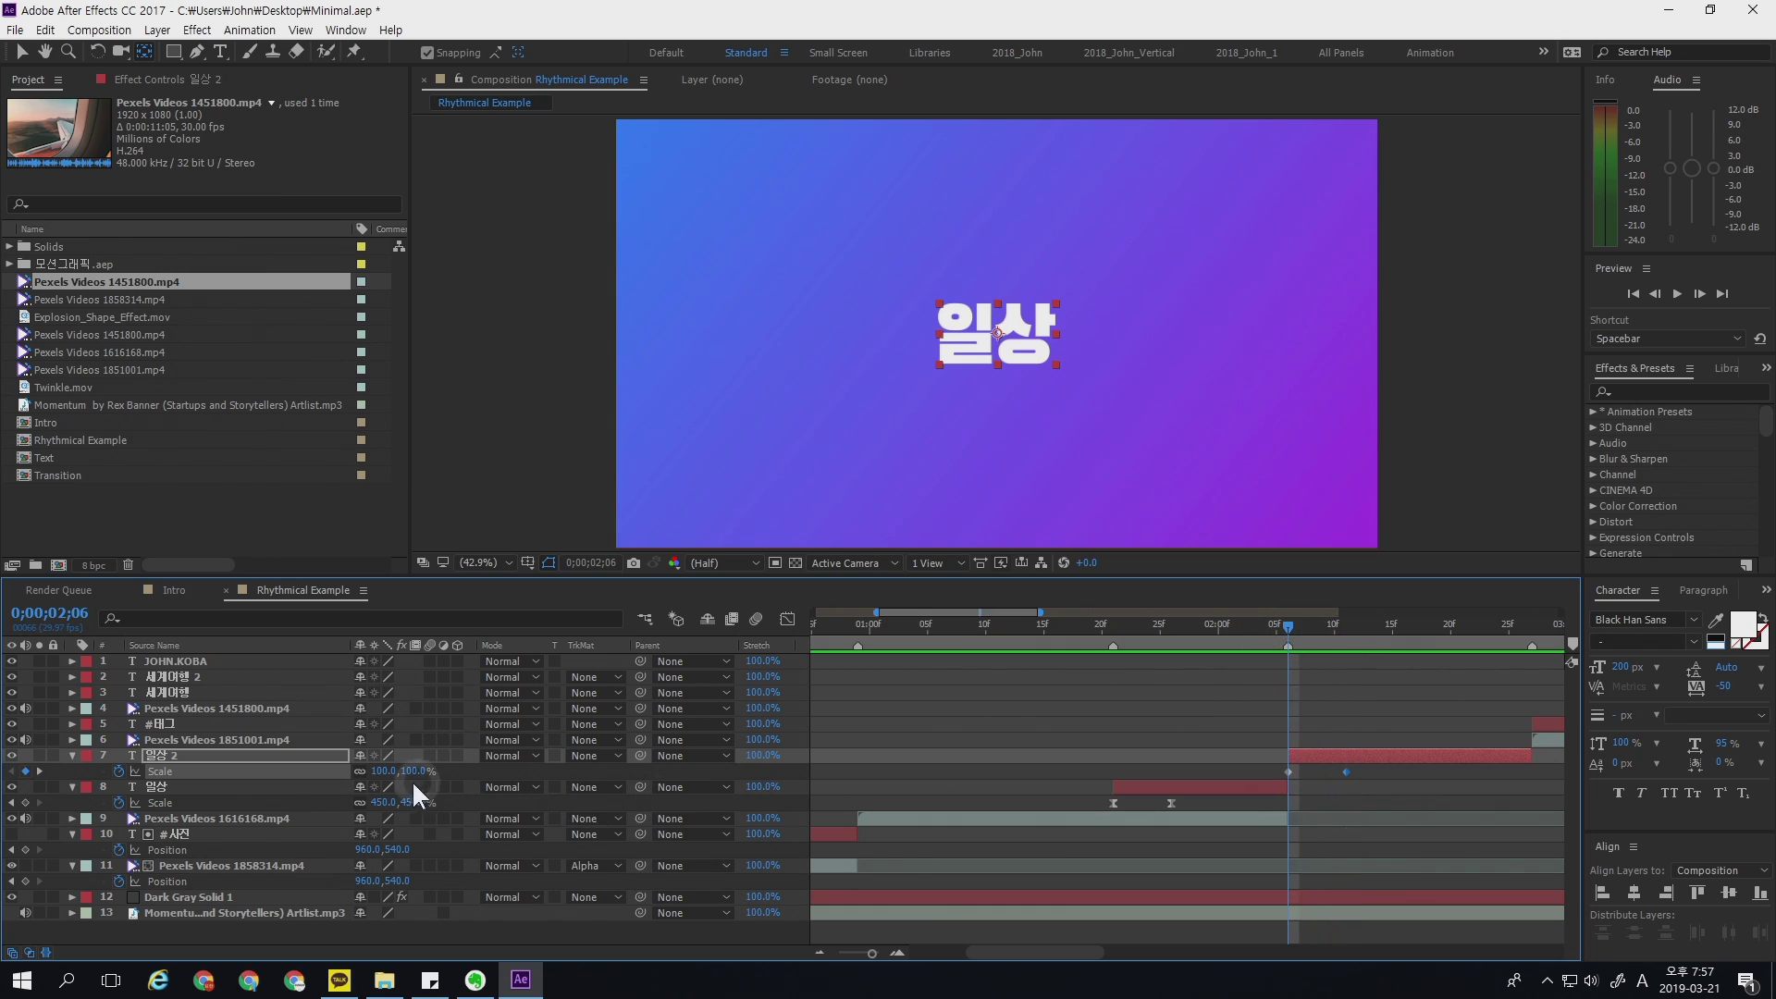
left_click(382, 771)
key("Return")
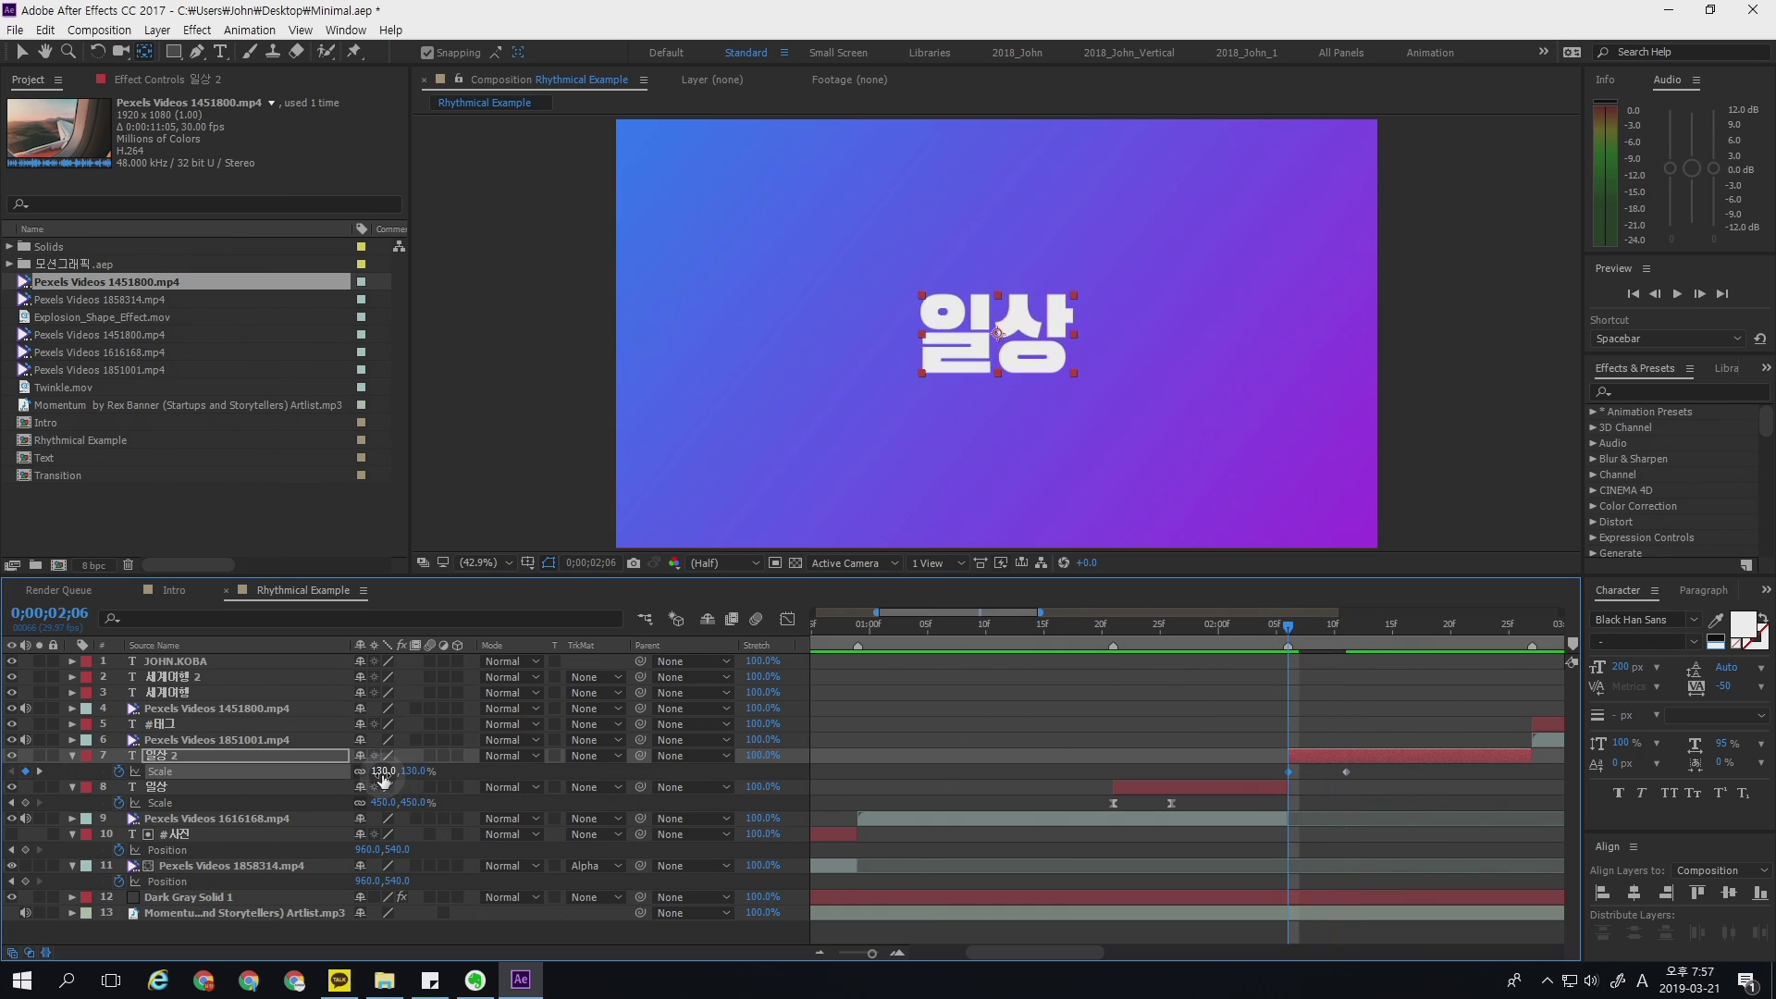
- Ease both Scale keyframes of the 일상 2 layer with Keyframe Velocity, using 100% incoming influence and a raised outgoing influence
left_click(1274, 775)
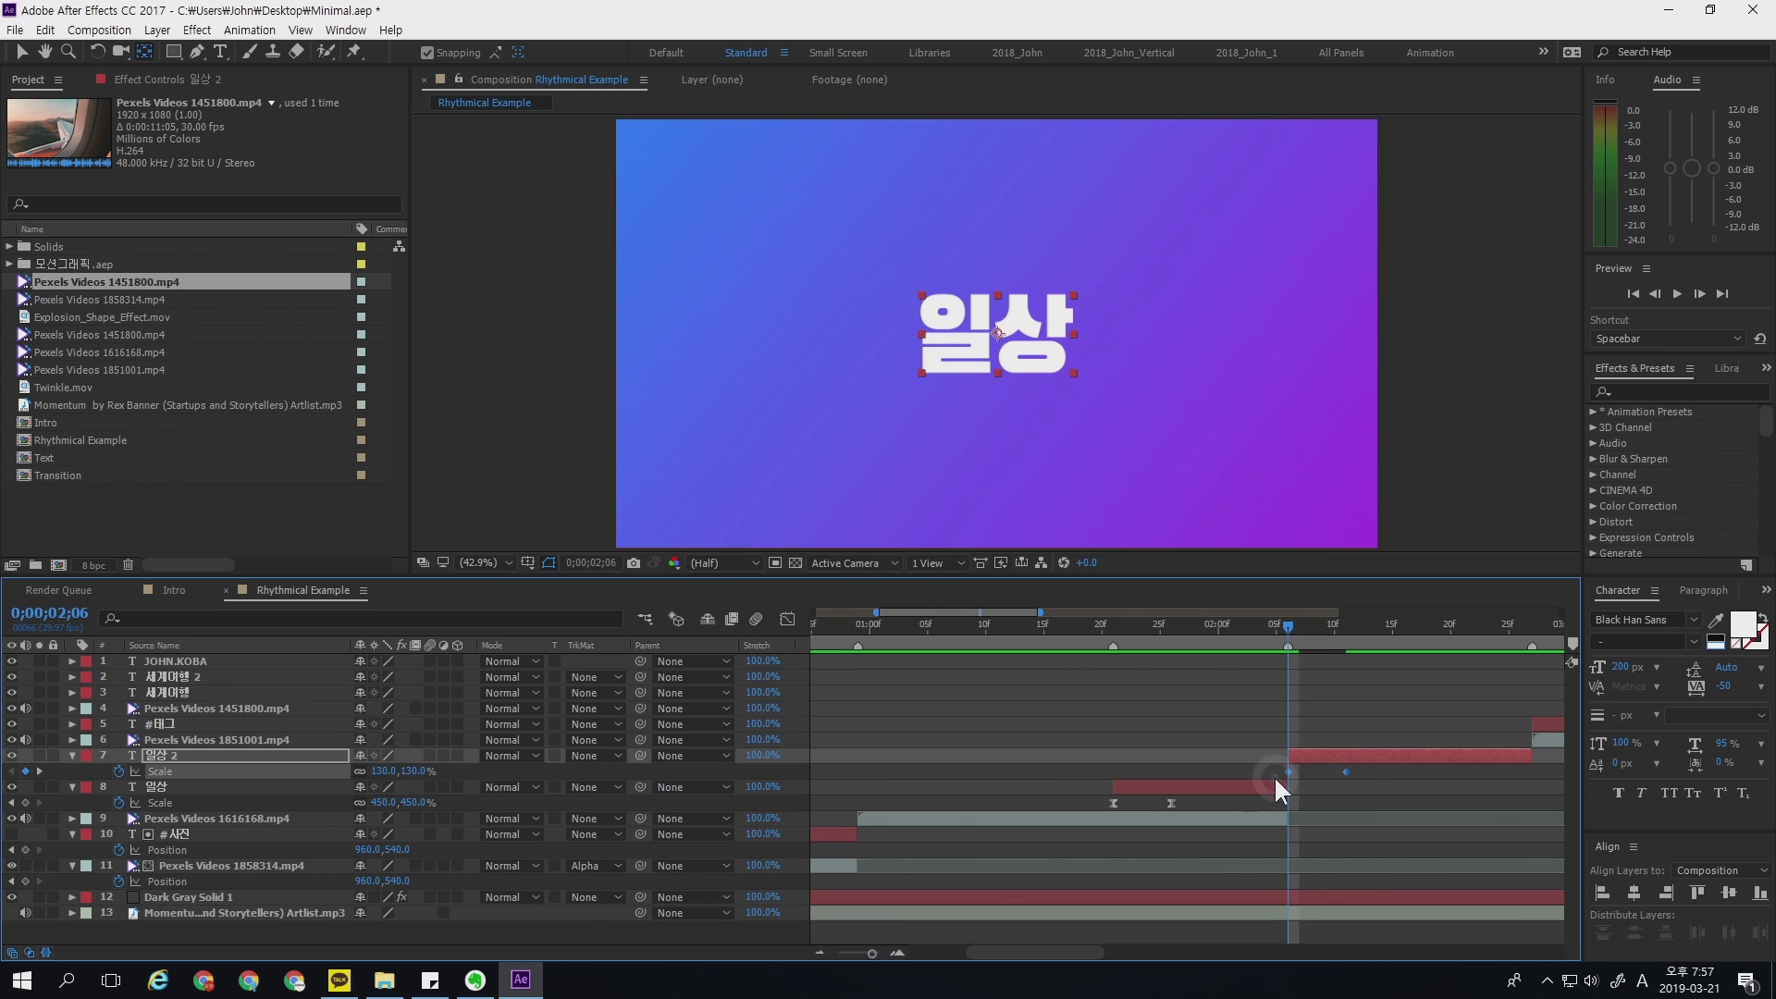
right_click(1345, 768)
left_click(1412, 734)
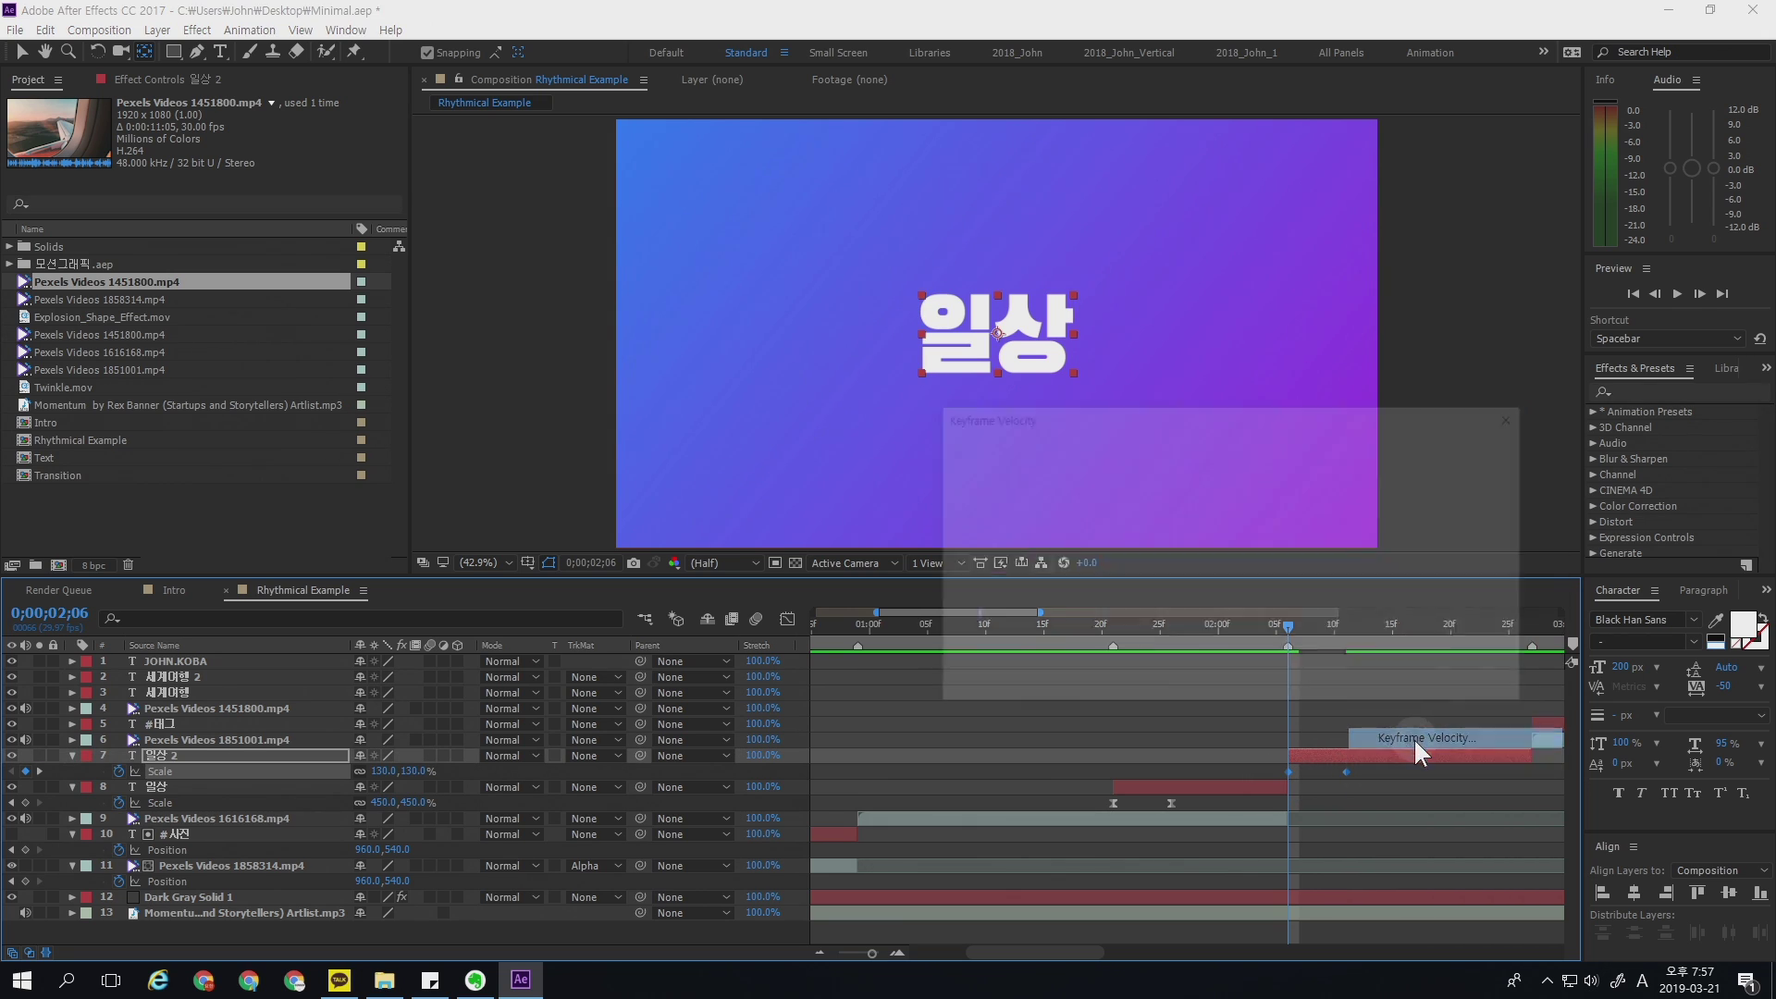
left_click(1073, 543)
type("100")
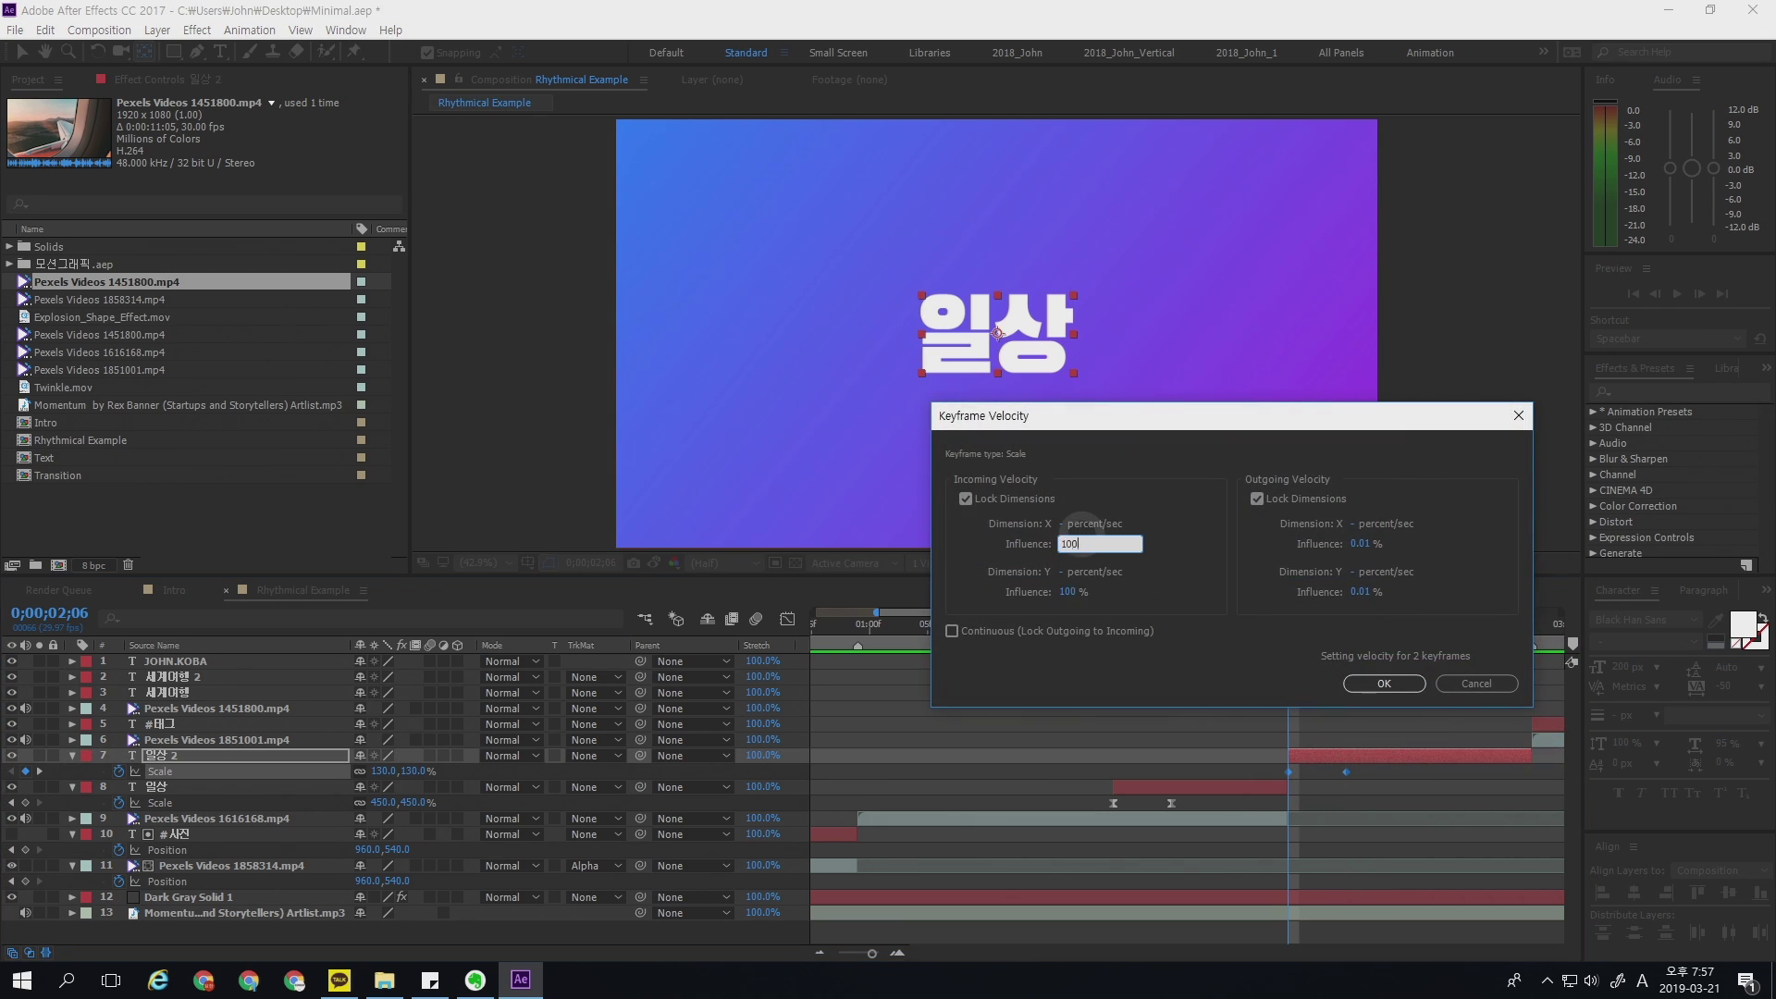
key("Return")
key("Tab")
key("Tab")
type("100")
key("Return")
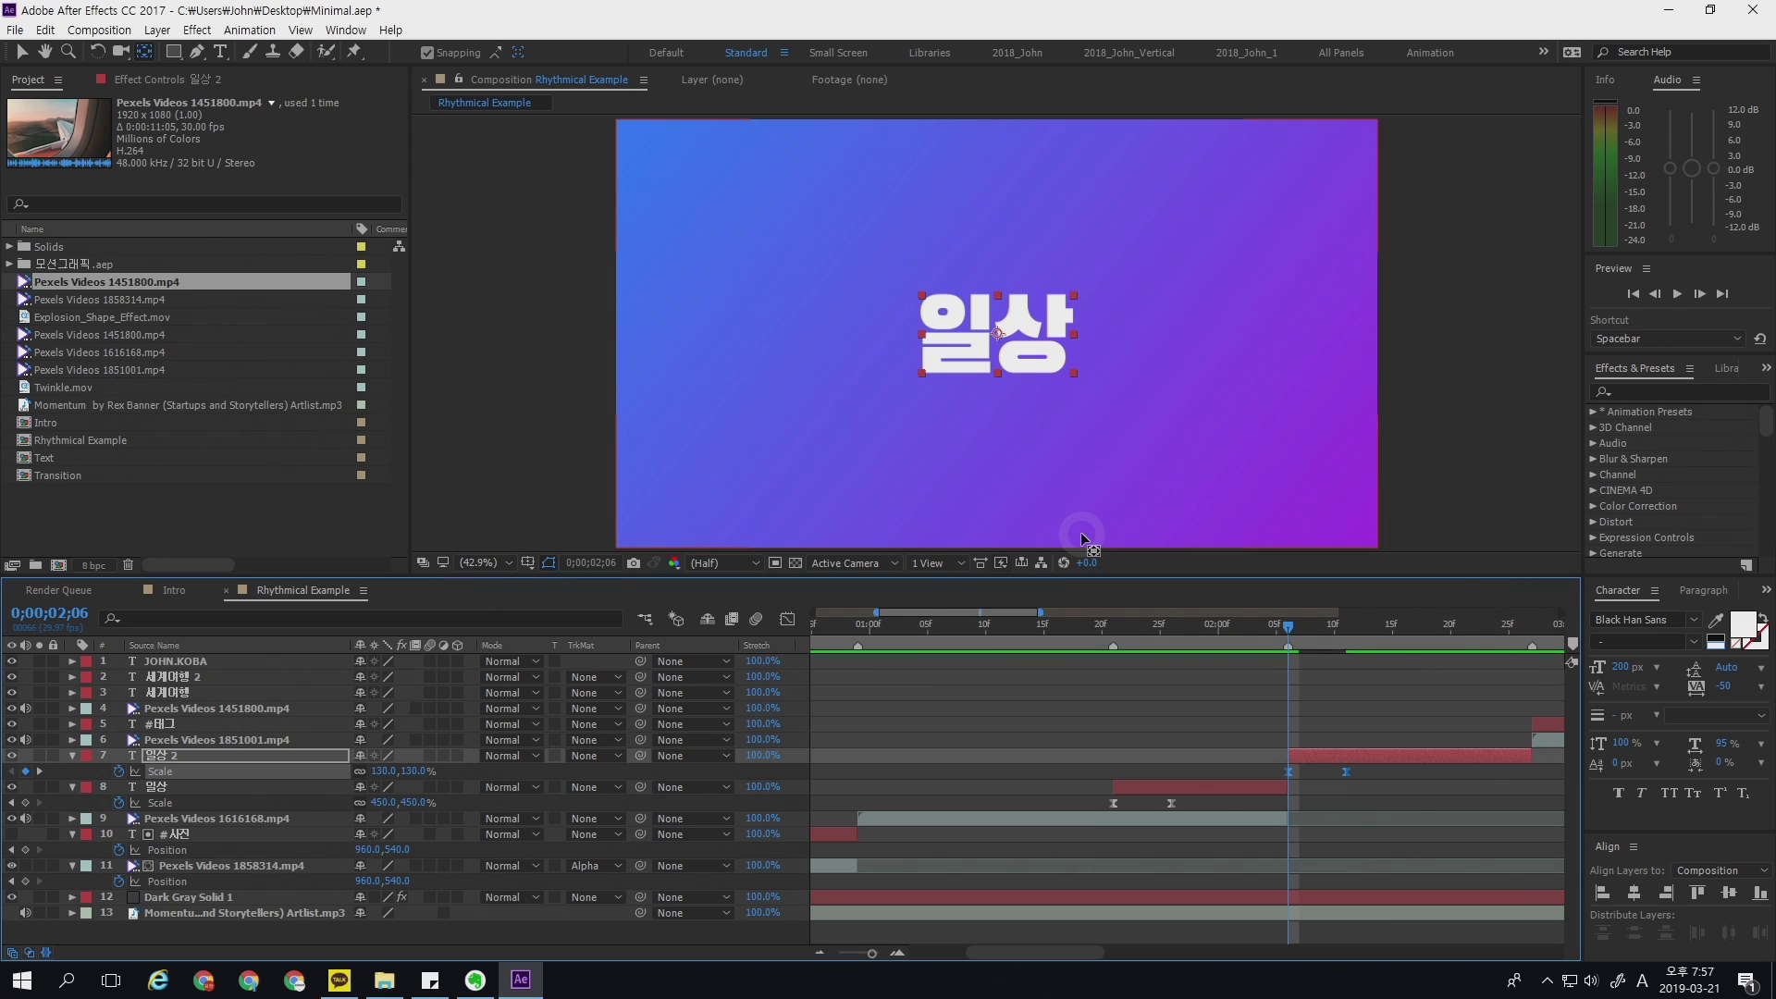
- Deselect the layer and play back the composition to preview the scale animation
left_click(1354, 666)
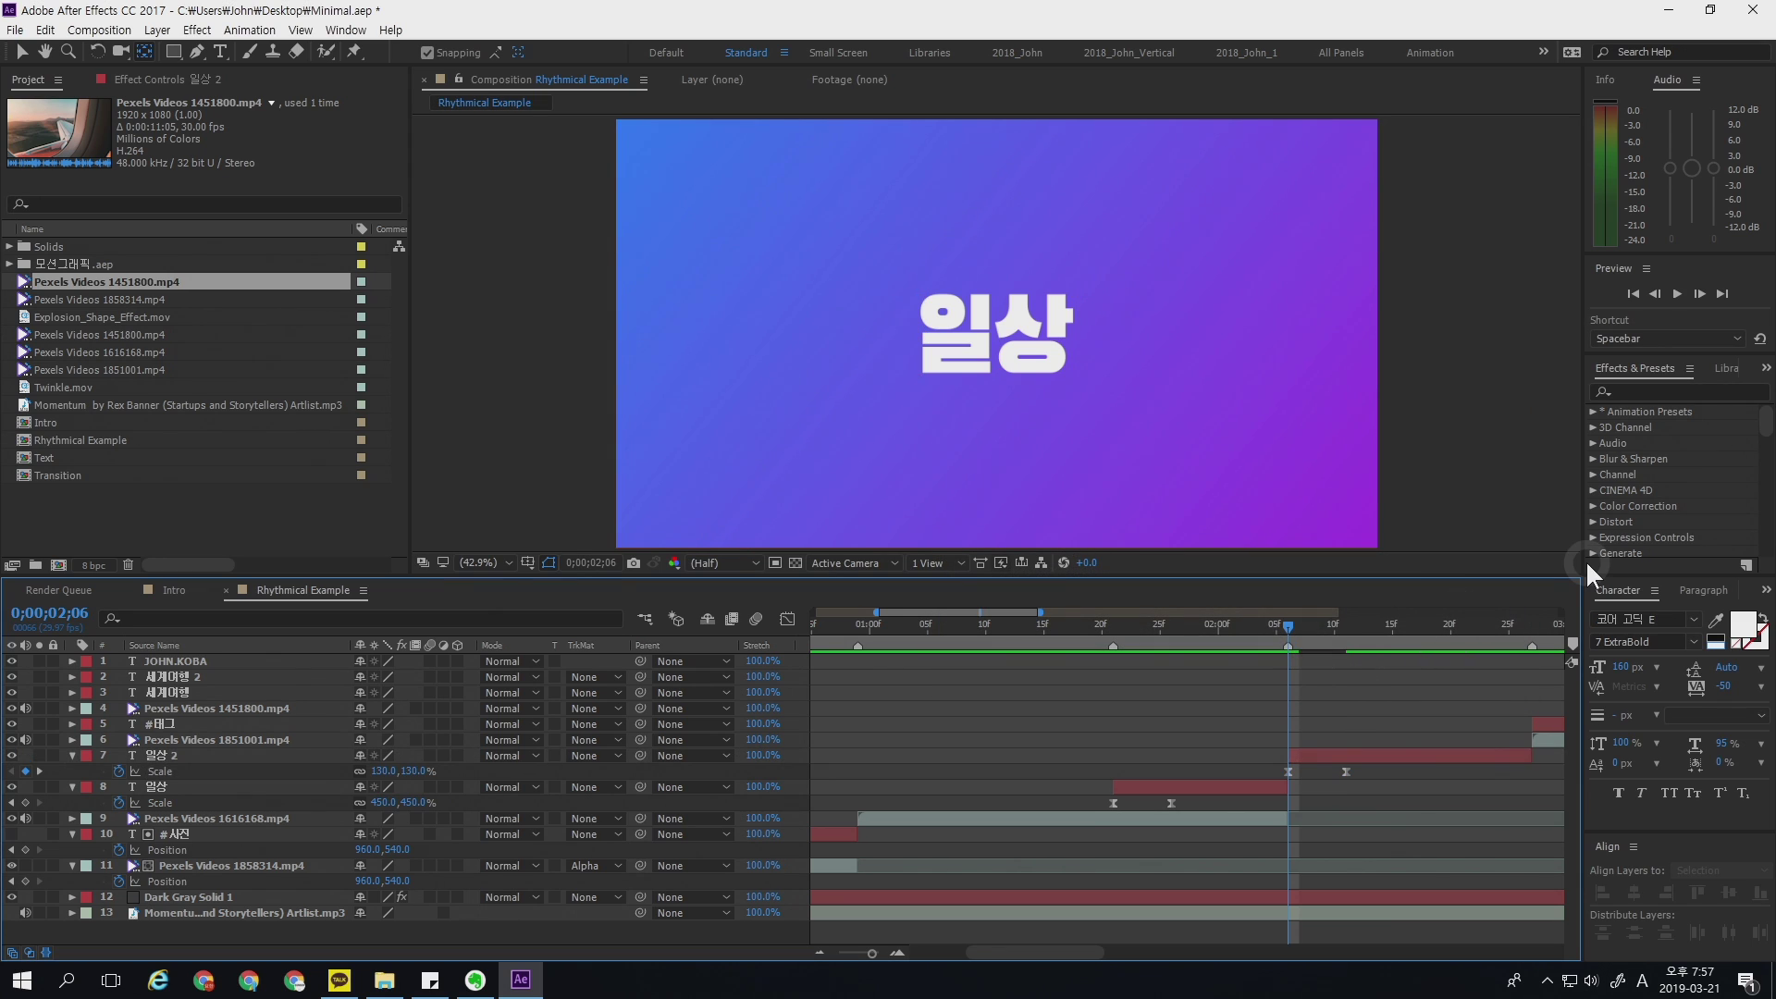
key("space")
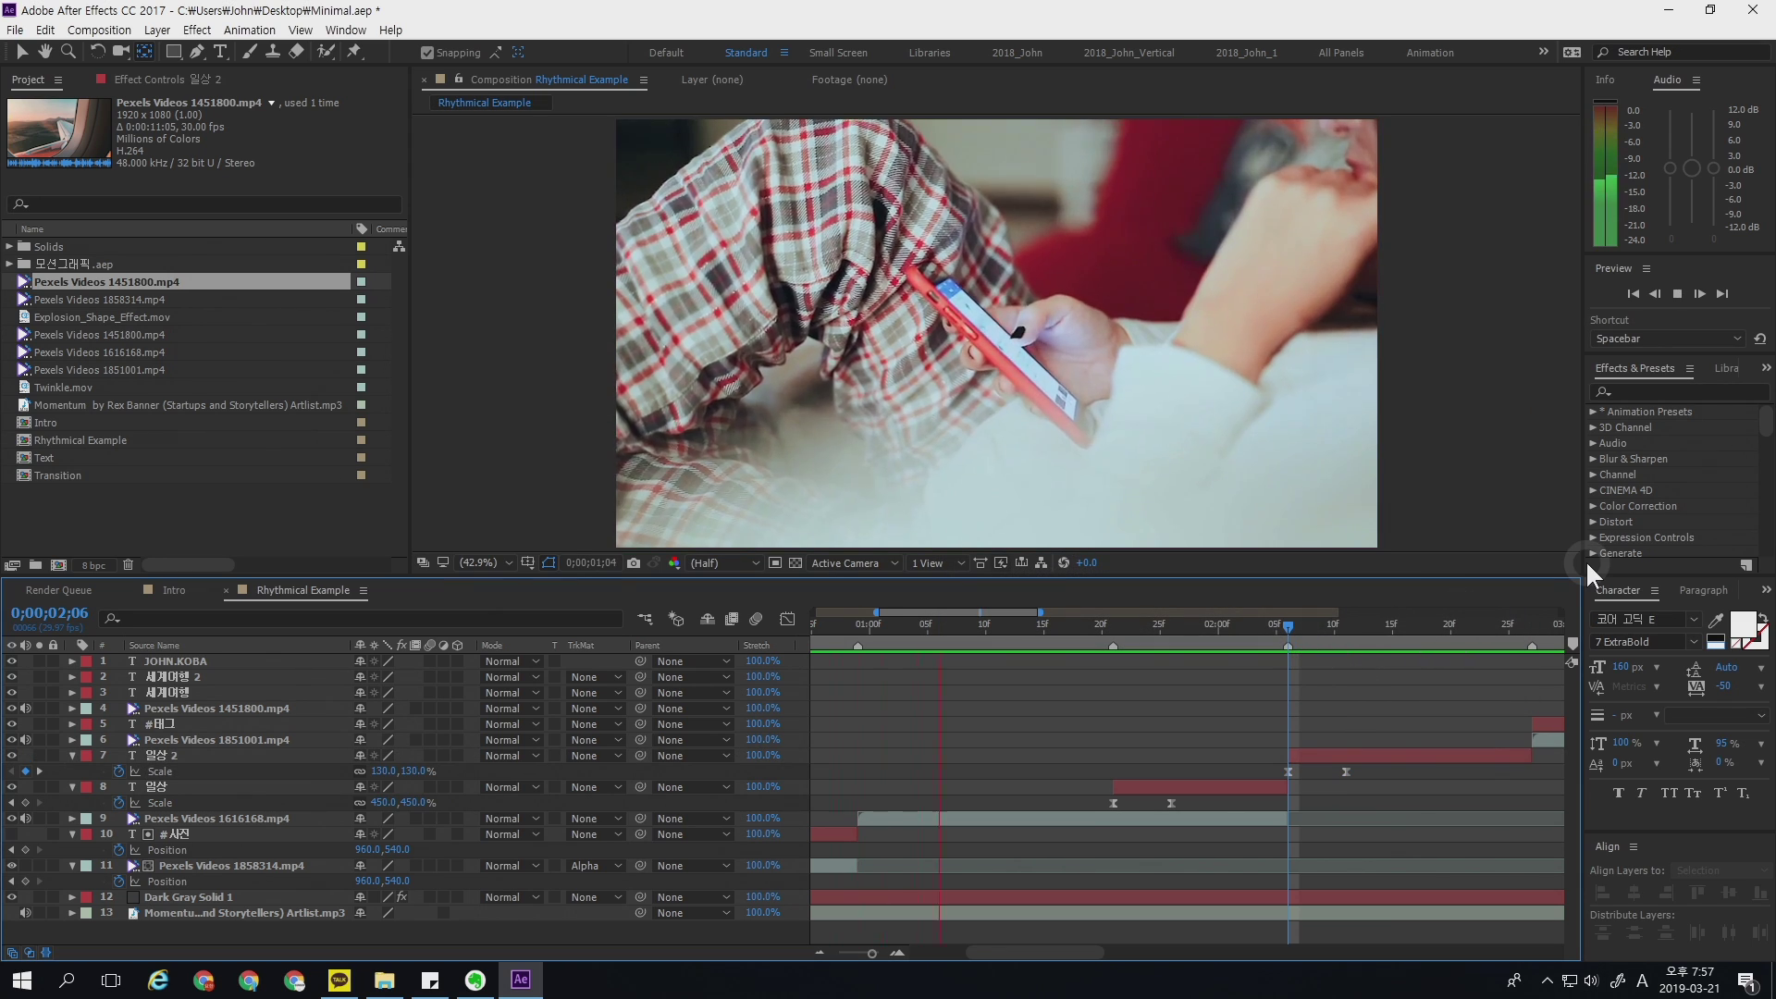
key("space")
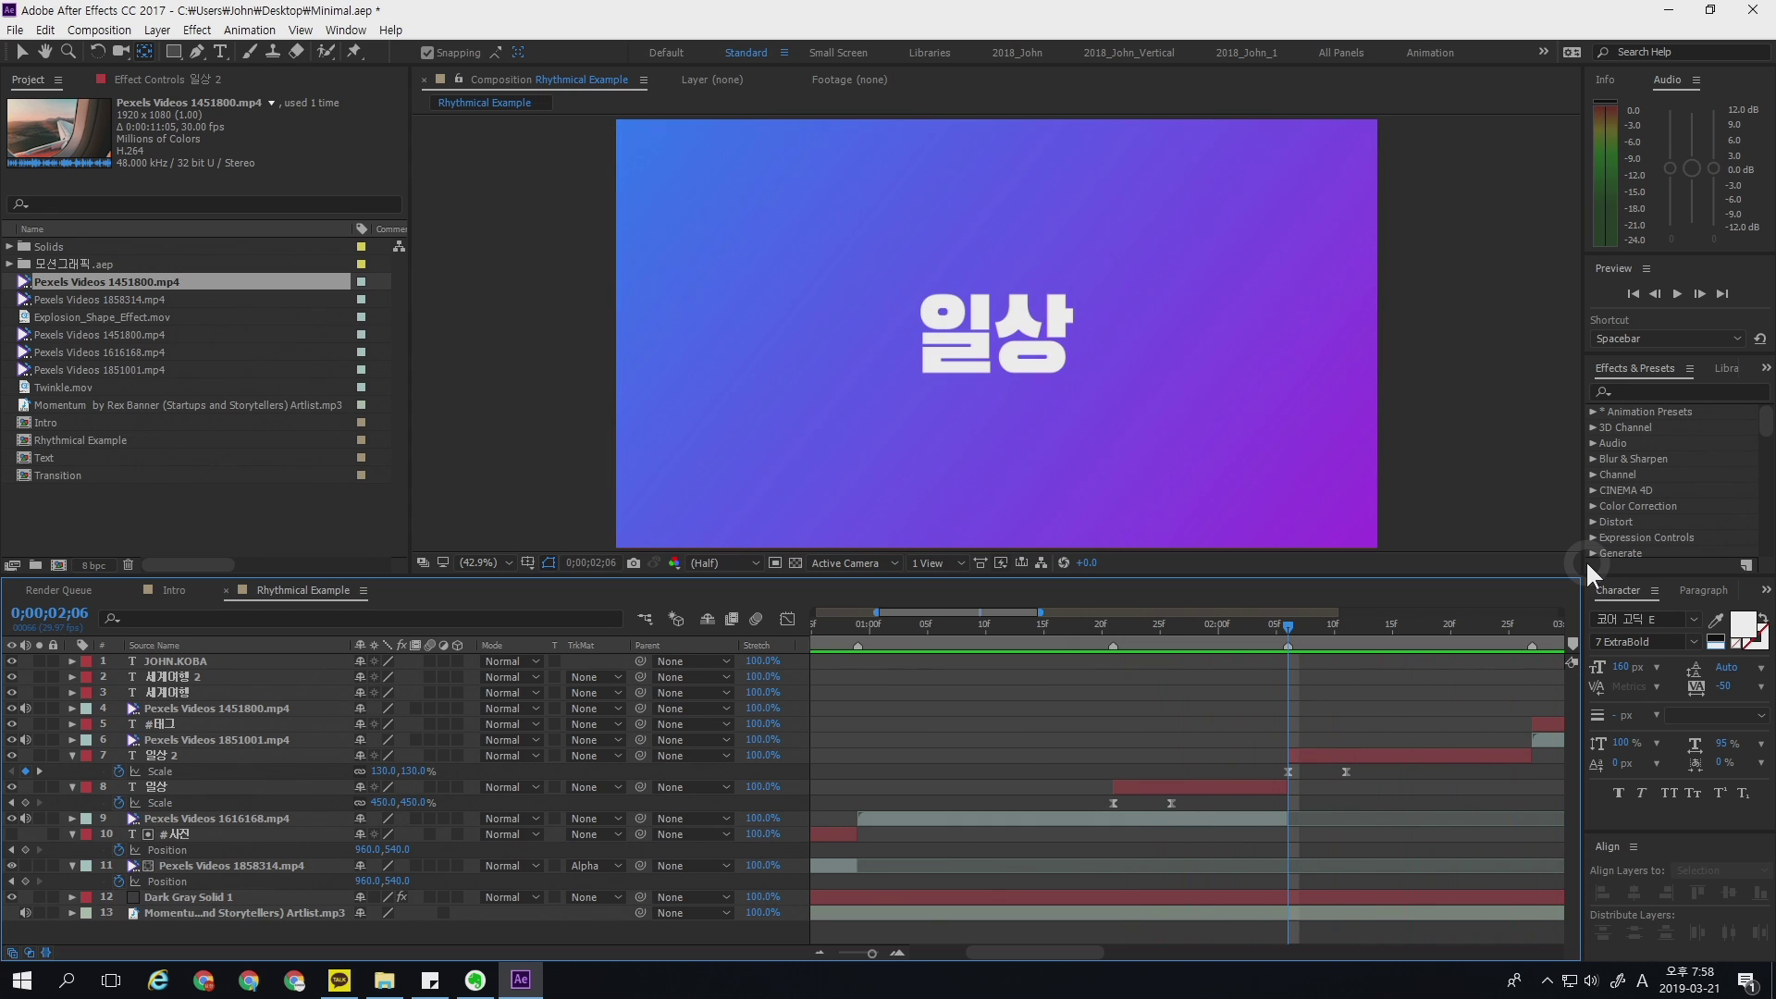
- Add a Position keyframe to the #태그 text layer at its start, 0;00;02;27
scroll(1346, 645, "down", 2)
mouse_move(1250, 625)
left_mouse_down()
mouse_move(1224, 629)
mouse_move(1292, 635)
mouse_move(1232, 624)
mouse_move(1254, 663)
mouse_move(1201, 629)
mouse_move(1216, 629)
left_mouse_up()
left_click(1219, 719)
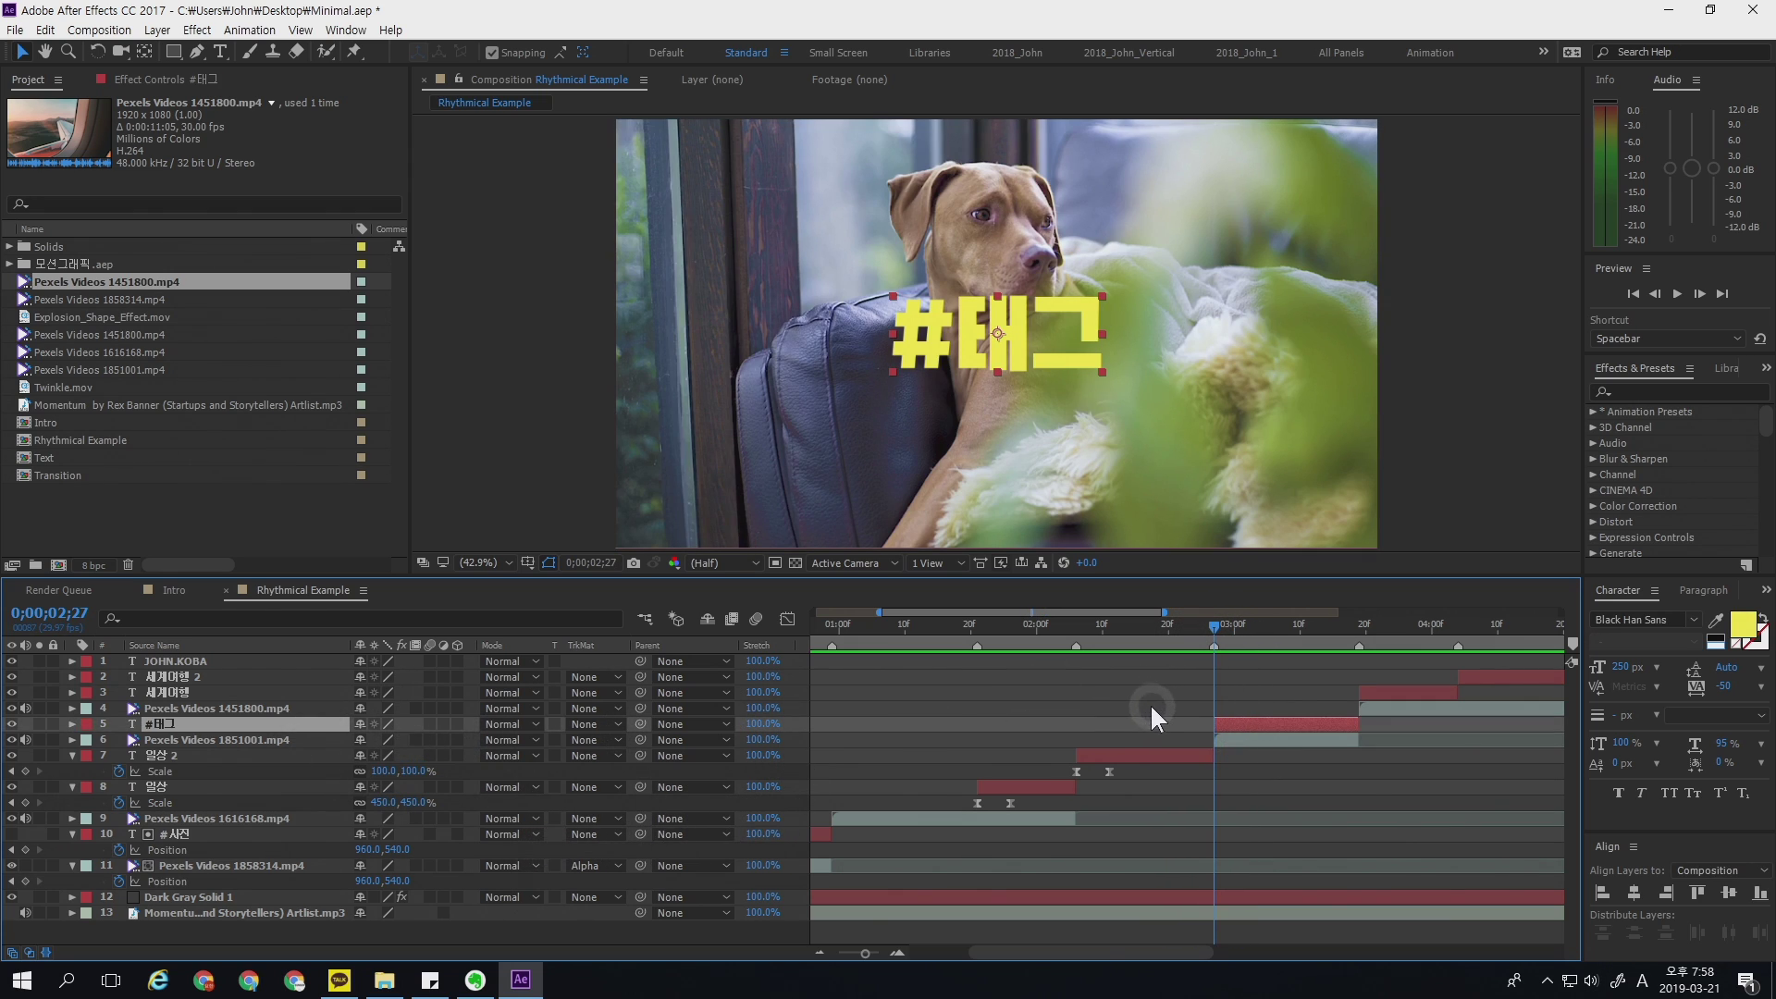
key("p")
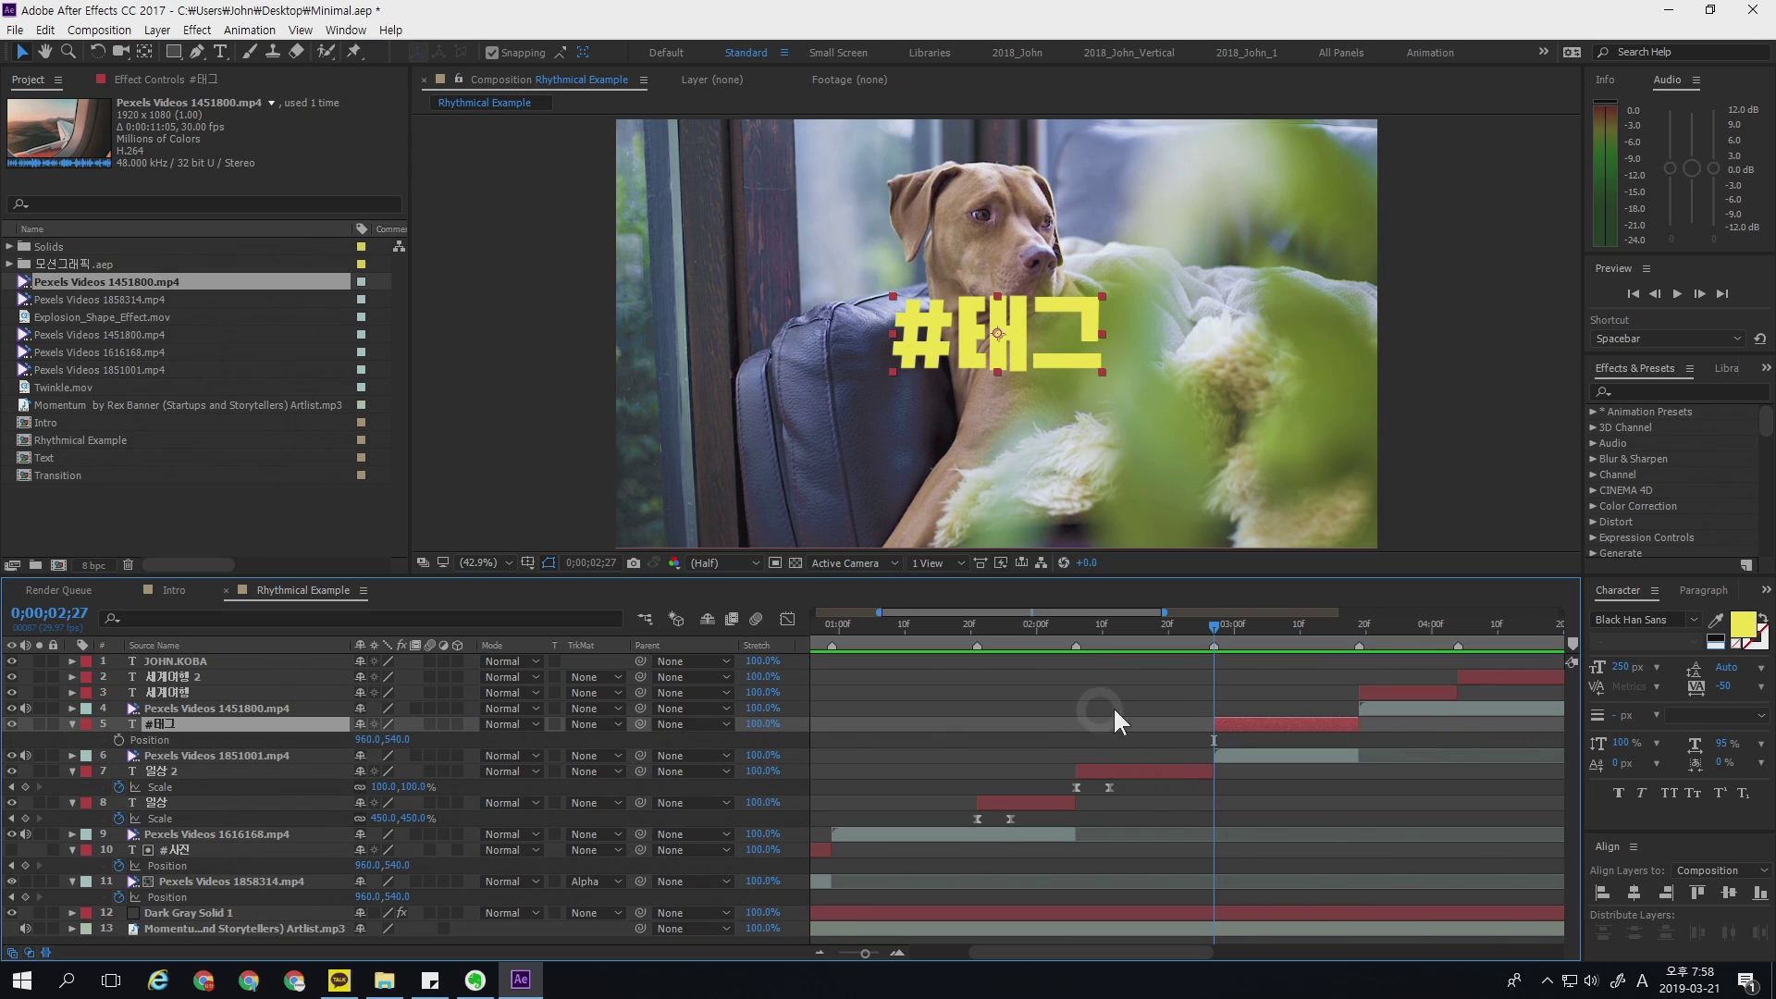
left_click(120, 740)
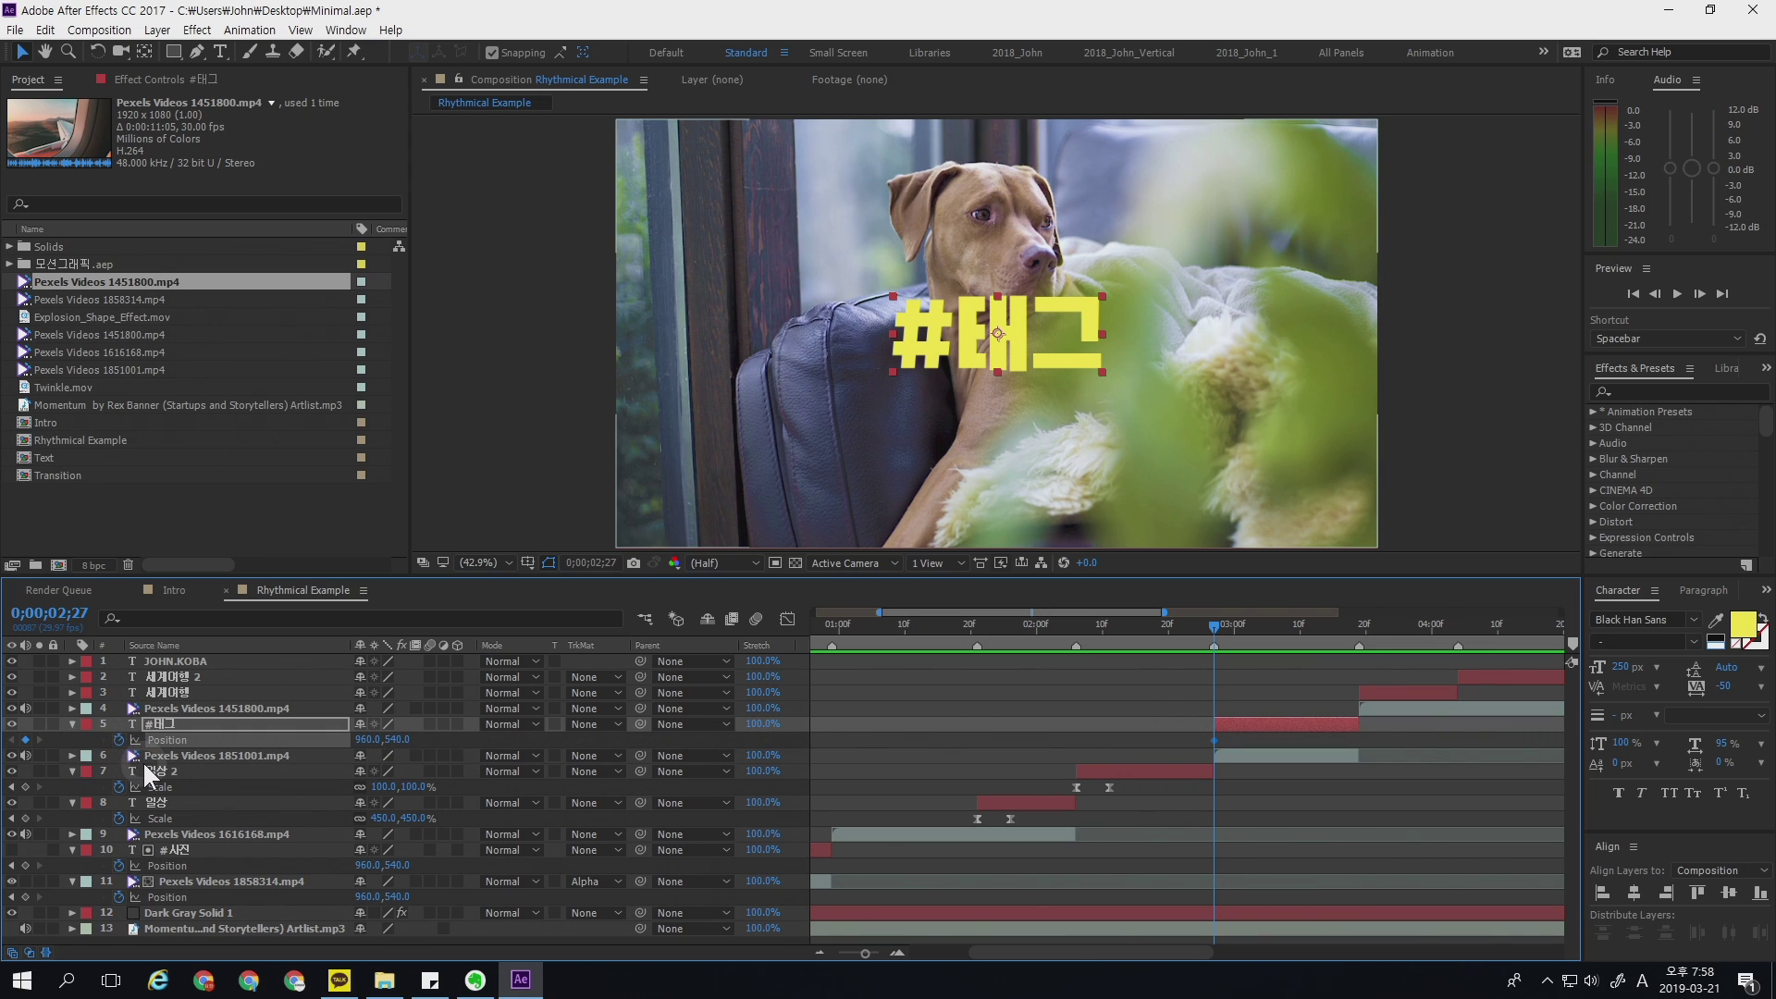
- Add a second Position keyframe to #태그 at 0;00;03;02 and raise the text to about 960, 395 at 0;00;02;27
key("ctrl+Right")
key("ctrl+Right")
key("ctrl+Right")
key("ctrl+Right")
key("ctrl+Right")
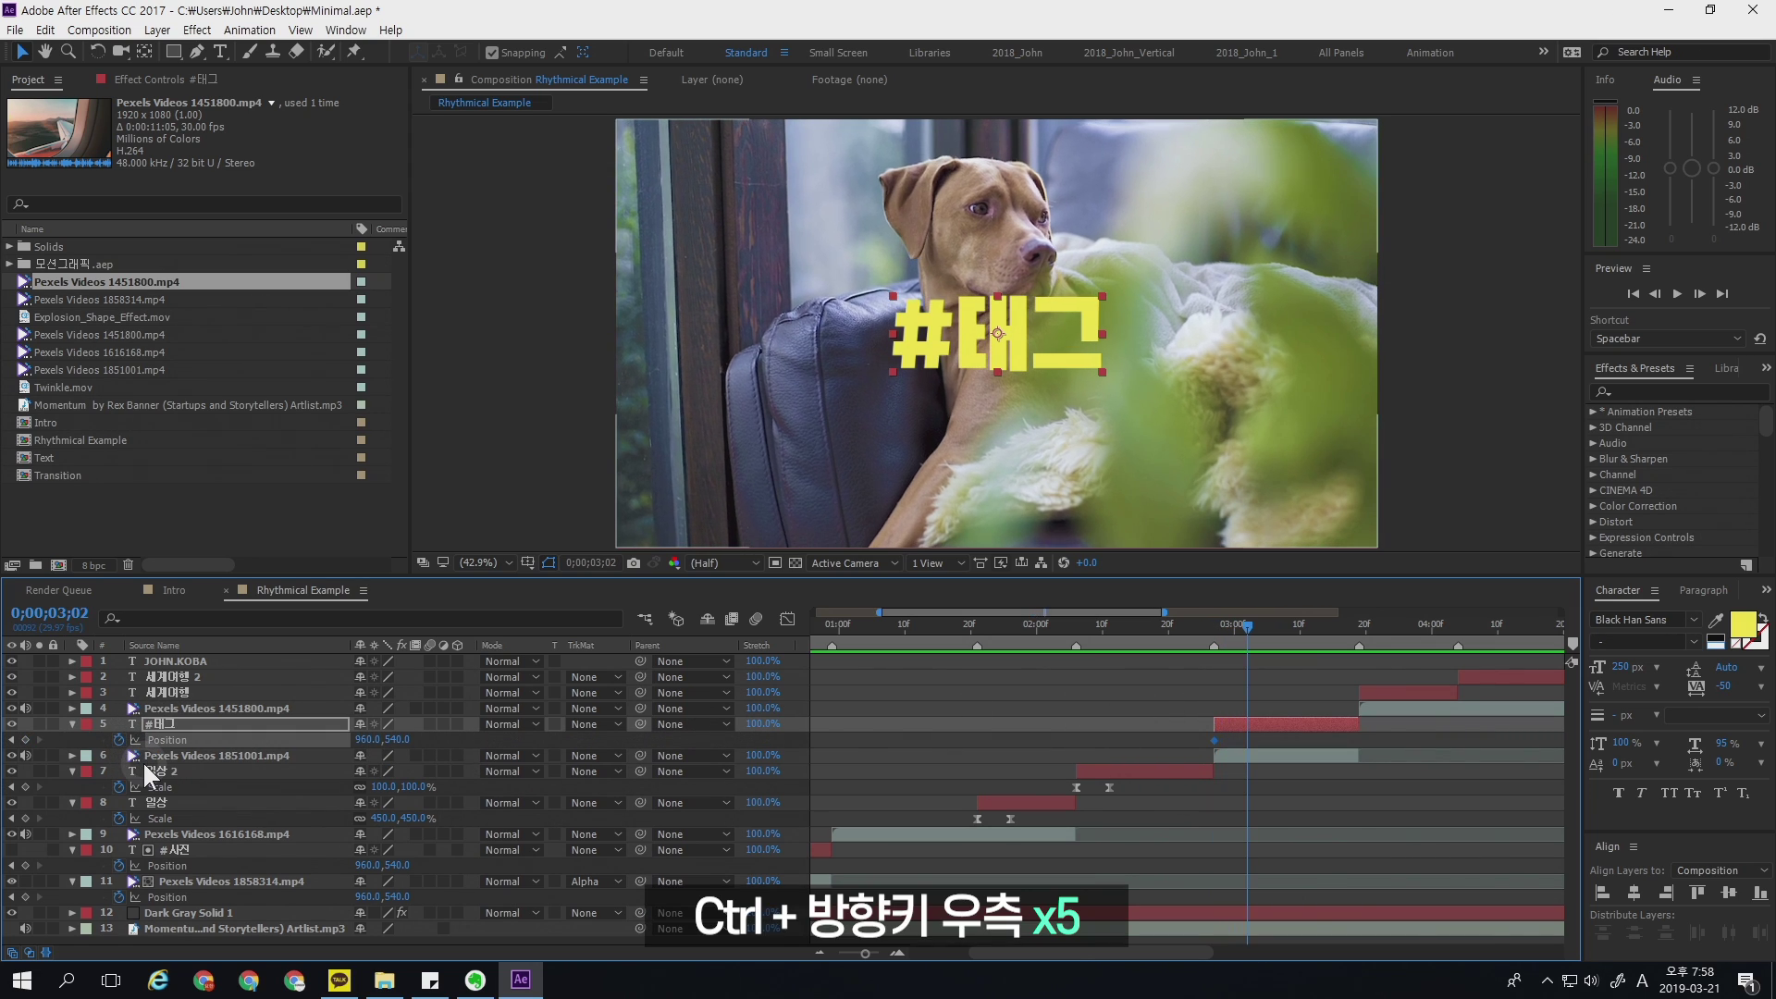
left_click(25, 740)
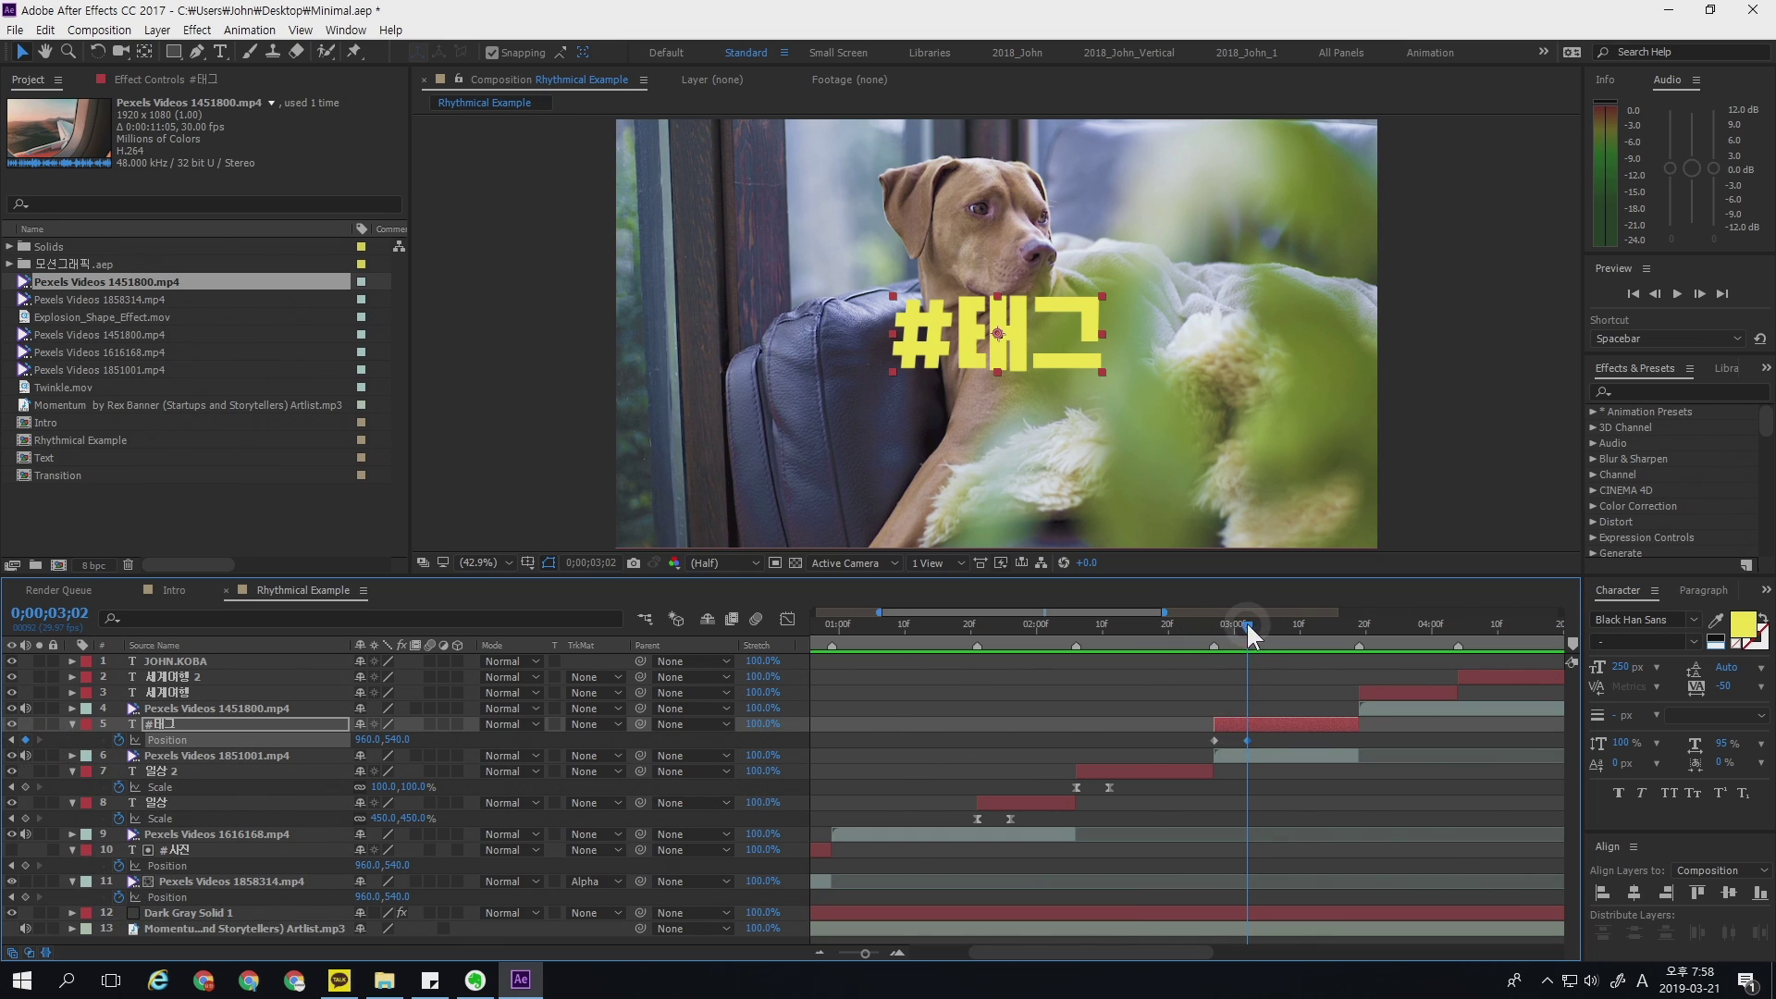
left_click_drag(1246, 620, 1214, 629)
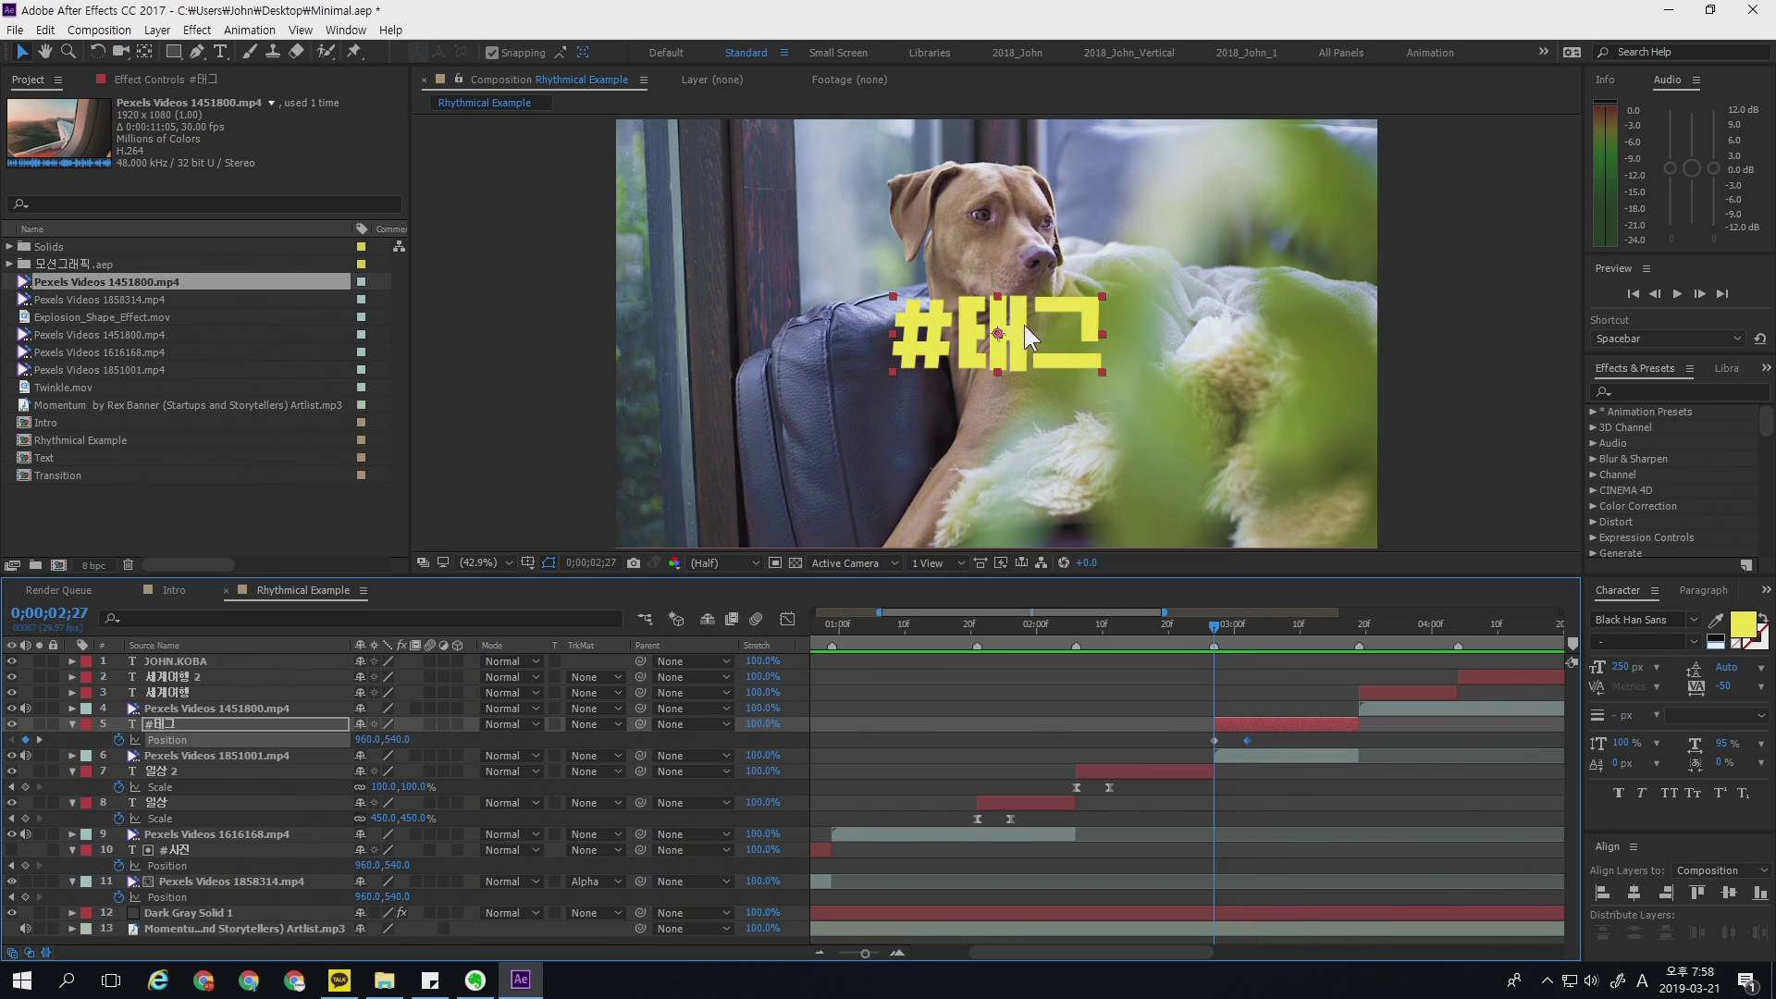
left_click_drag(1017, 339, 1022, 294)
- Set Keyframe Velocity influence to 100% incoming and 20% outgoing for both Position keyframes of the #태그 layer
left_click(1247, 740, "shift")
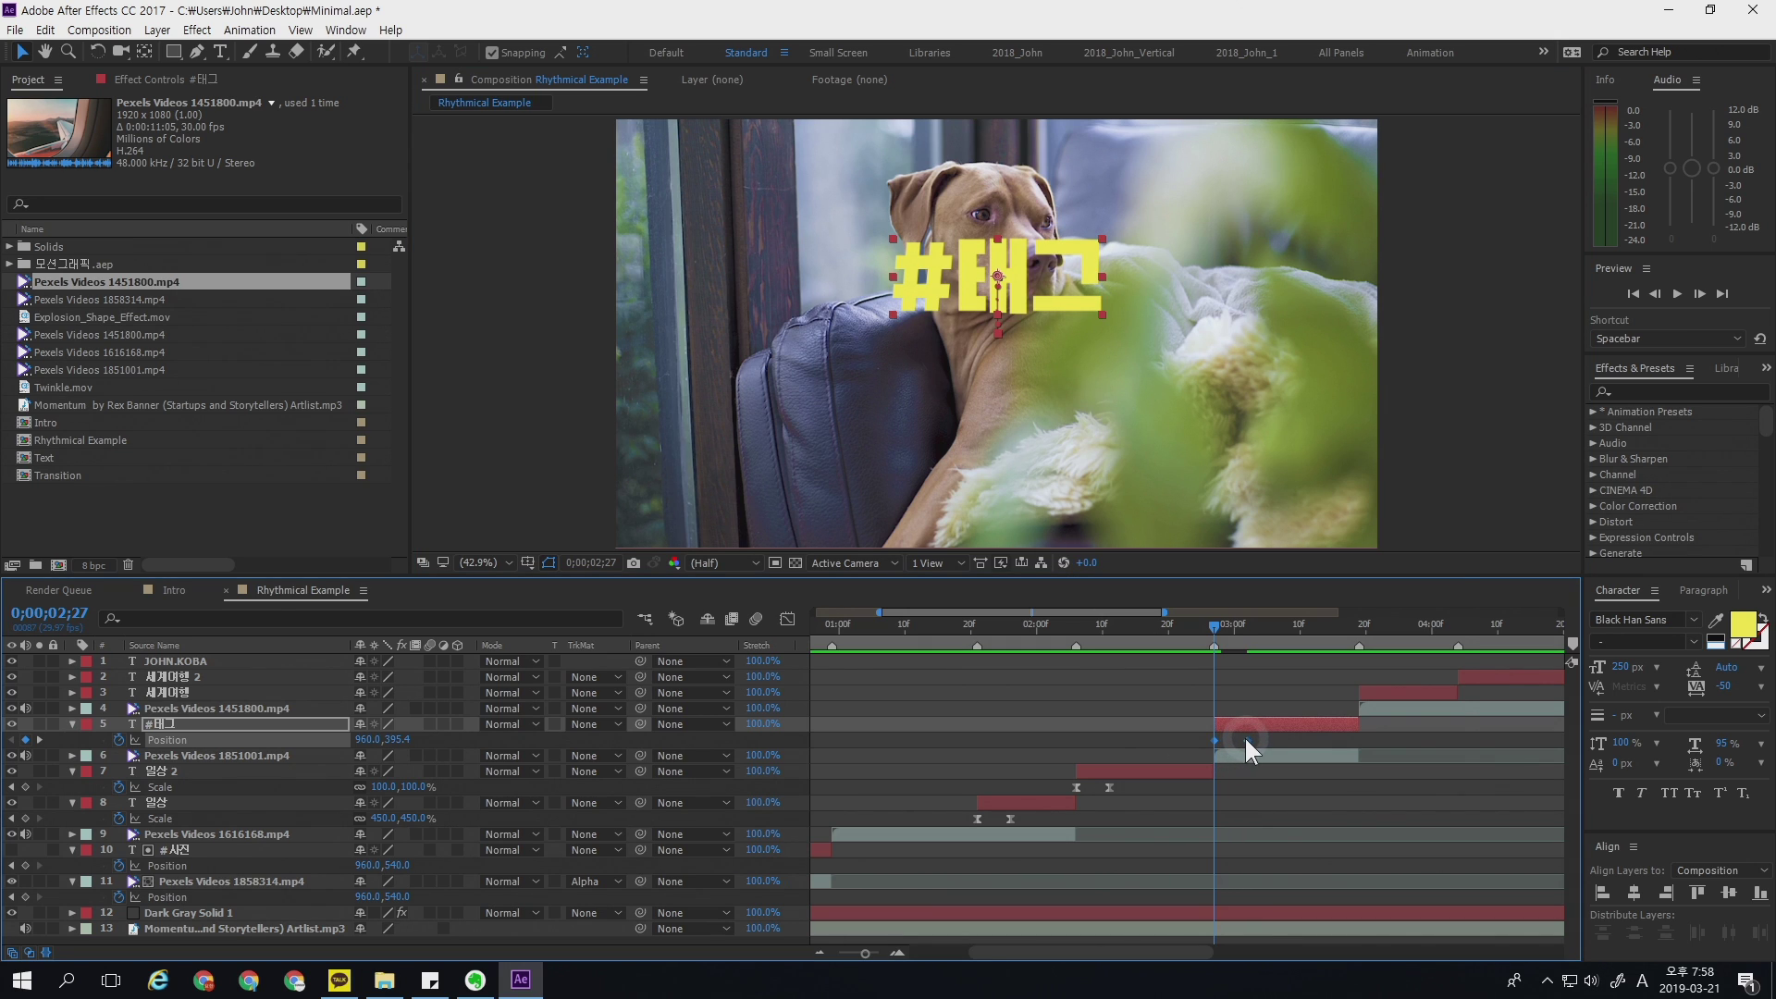
right_click(1245, 735)
left_click(1291, 709)
double_click(1083, 518)
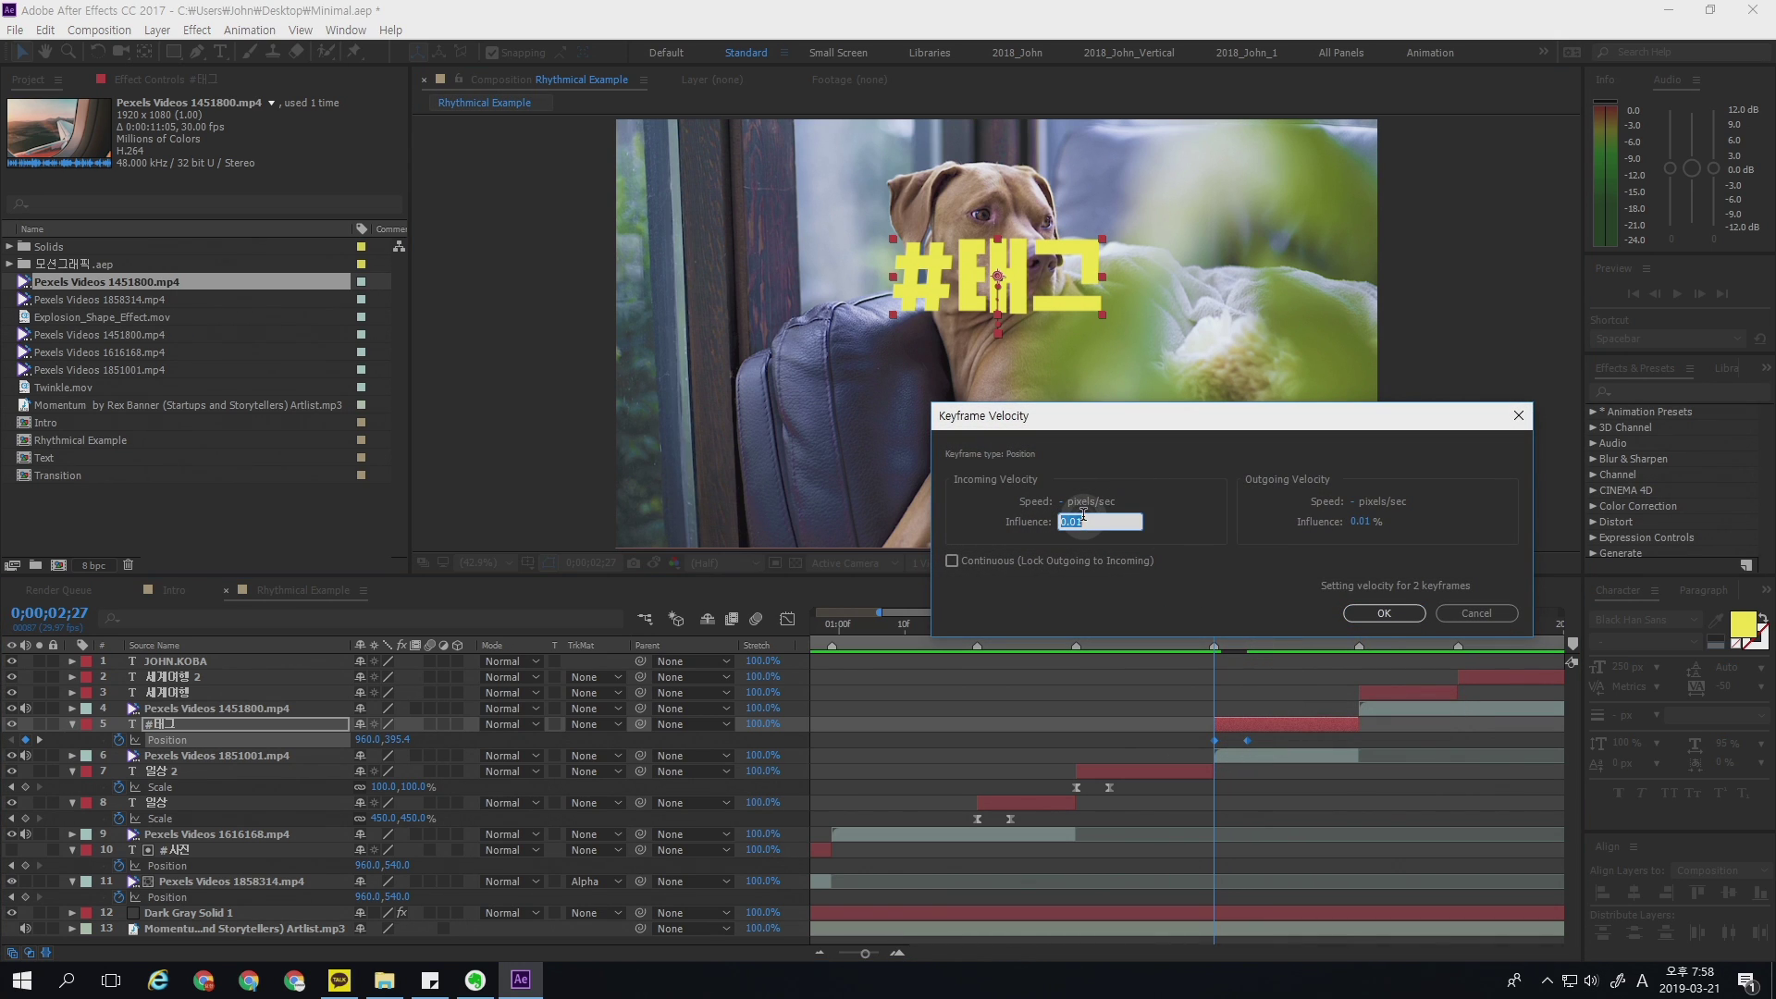
type("100")
key("Tab")
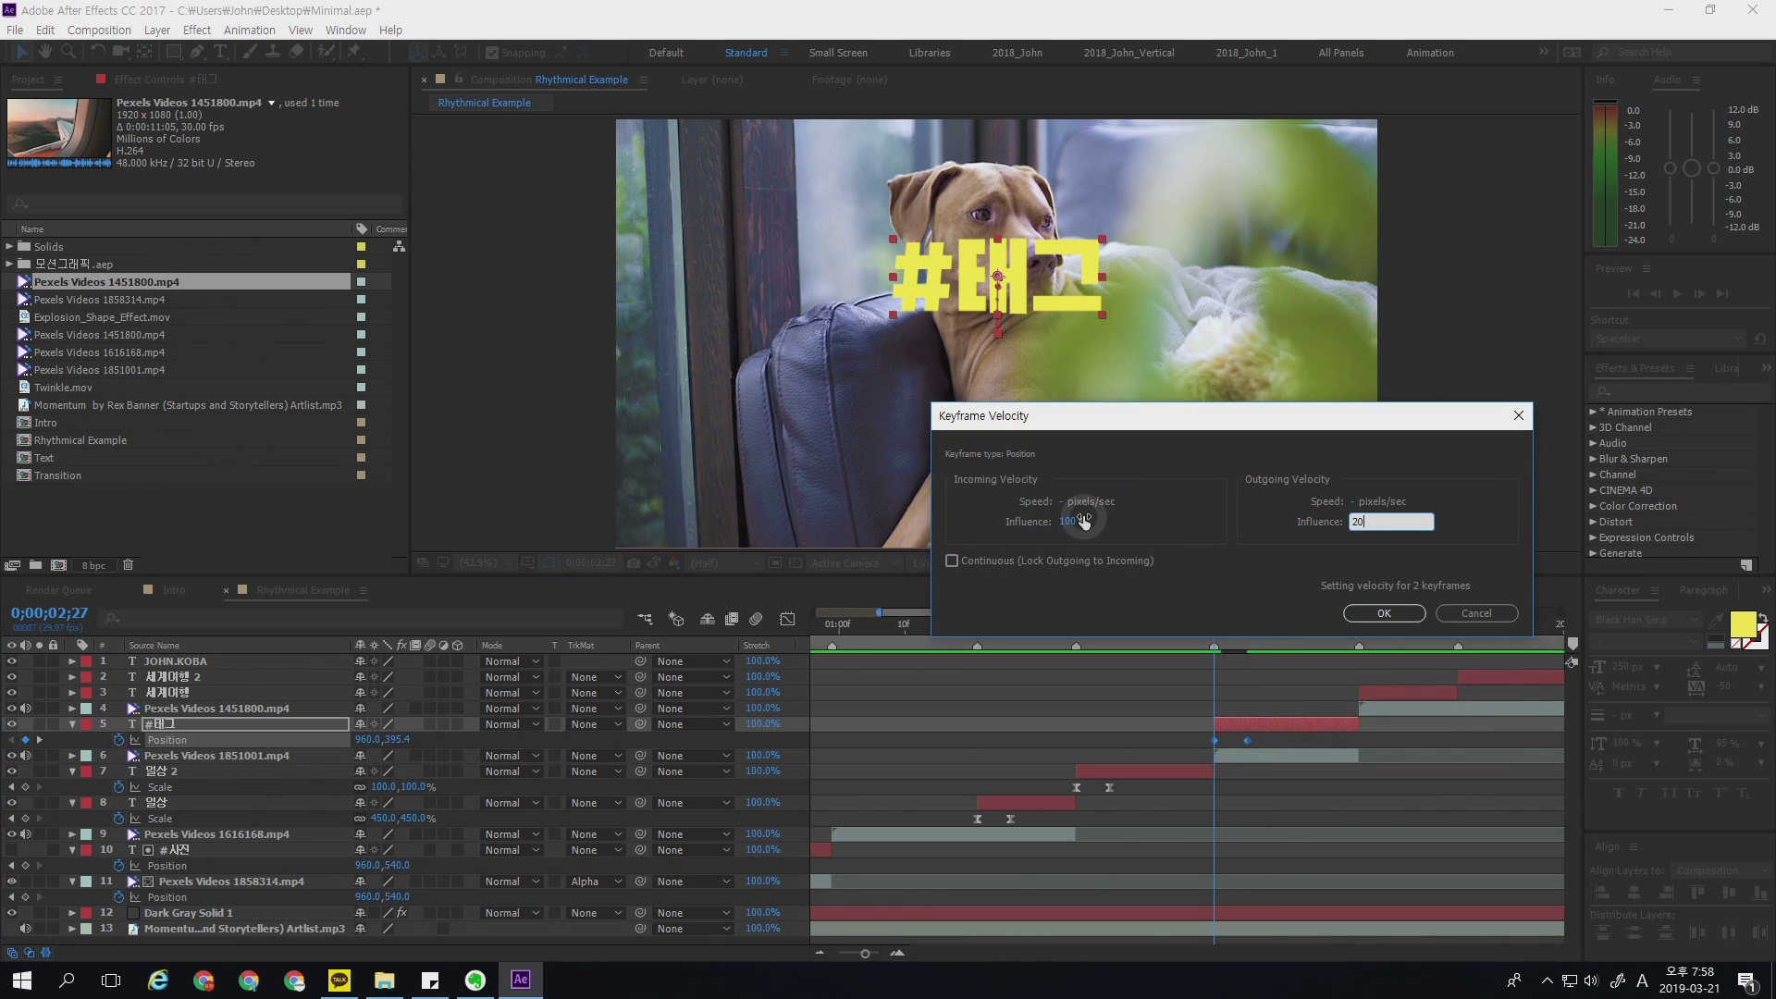
type("20")
key("Return")
- Apply the 세계여행 text as an Alpha Matte to the Pexels Videos 1451800.mp4 layer
mouse_move(1186, 628)
left_mouse_down()
mouse_move(1341, 633)
mouse_move(1162, 645)
mouse_move(1195, 623)
mouse_move(1212, 626)
mouse_move(1207, 648)
left_mouse_up()
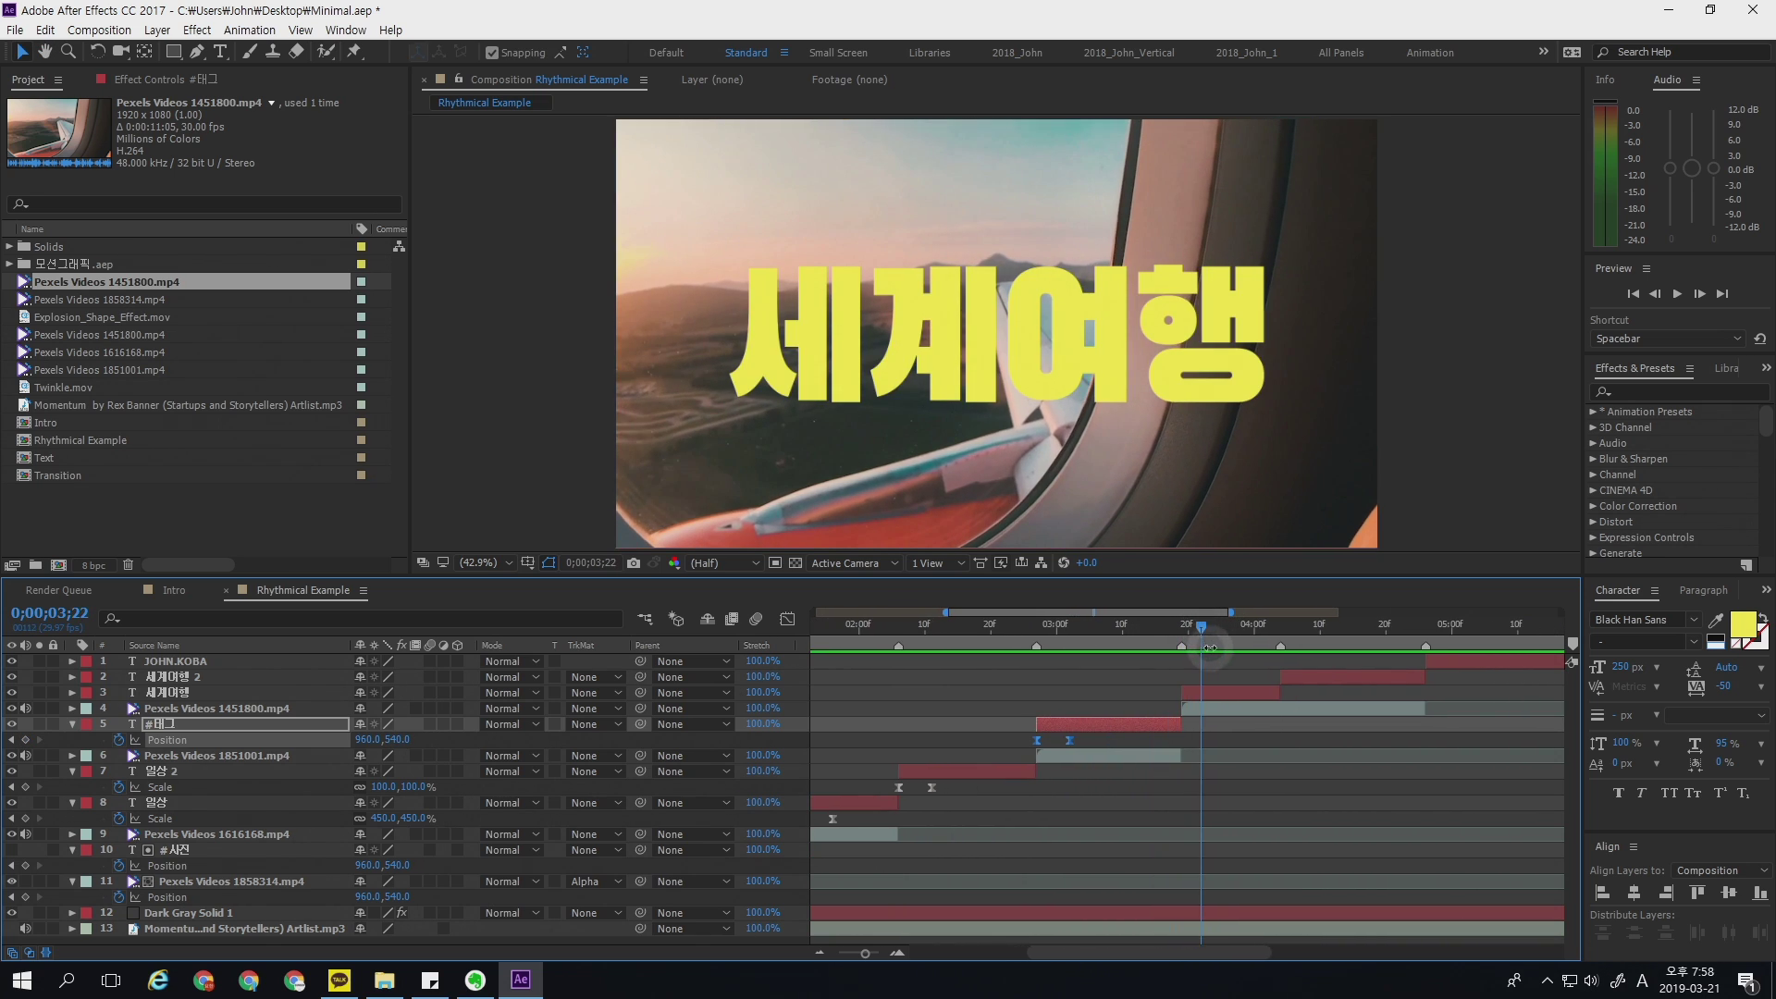
left_click(1235, 707)
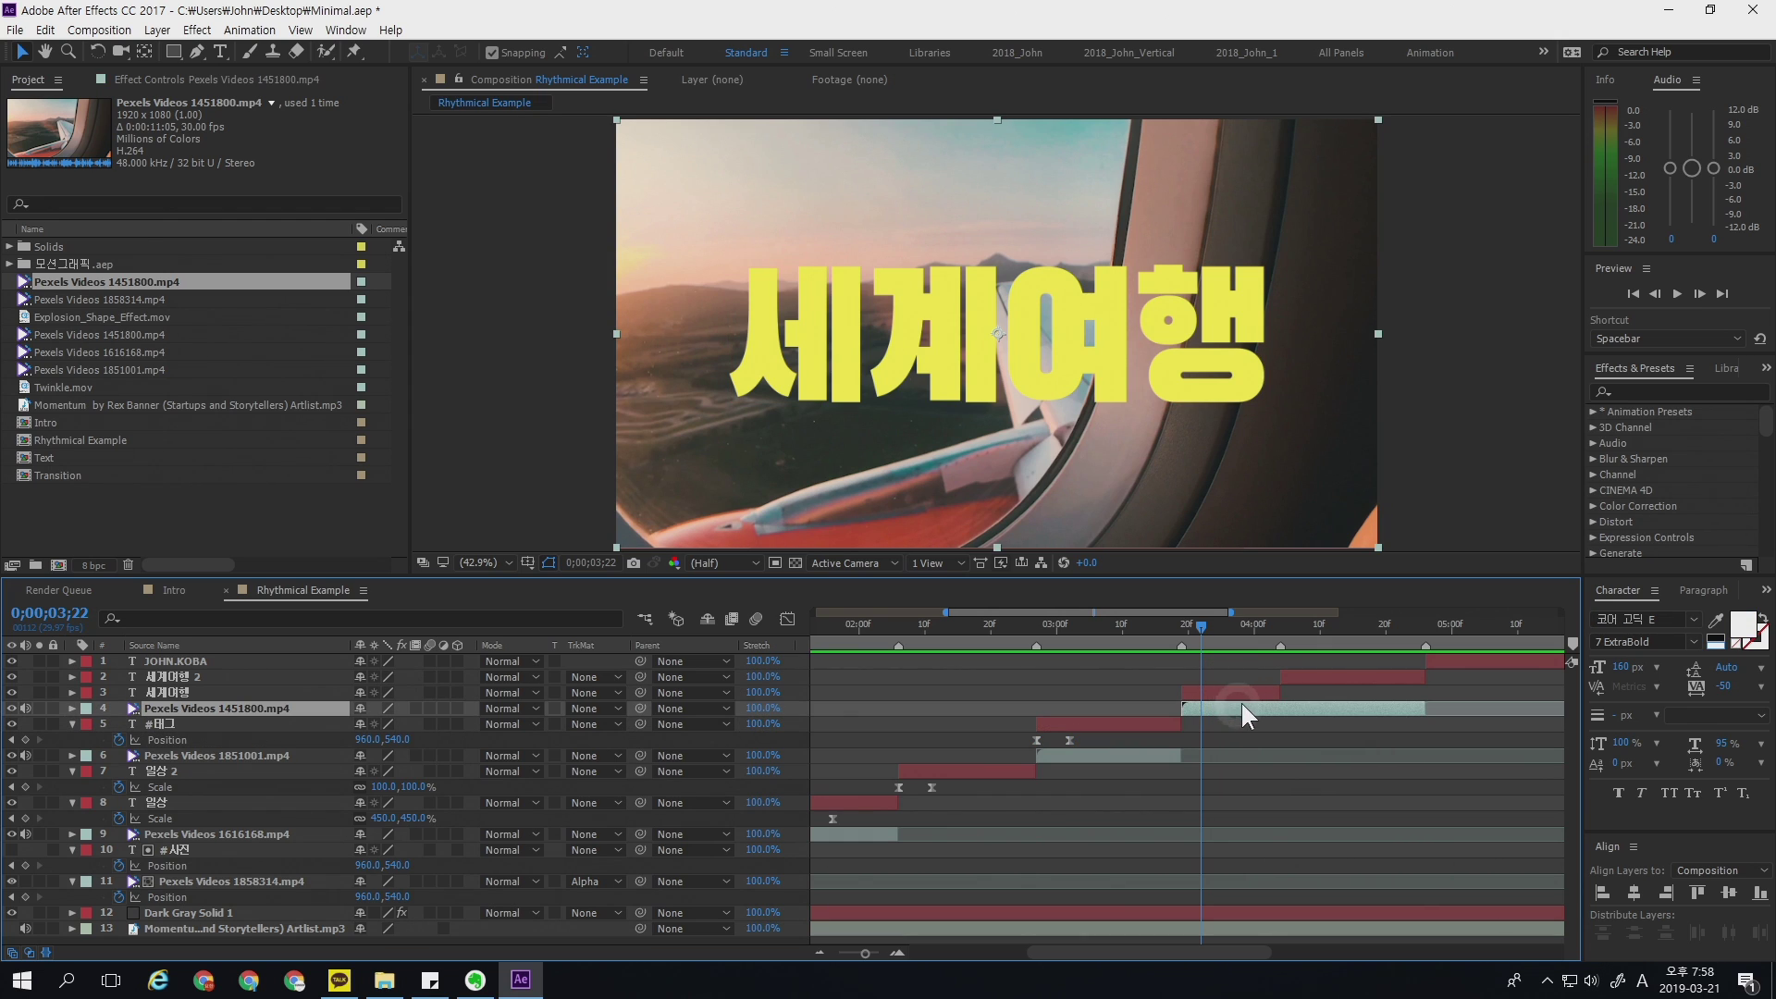
left_click(1217, 690)
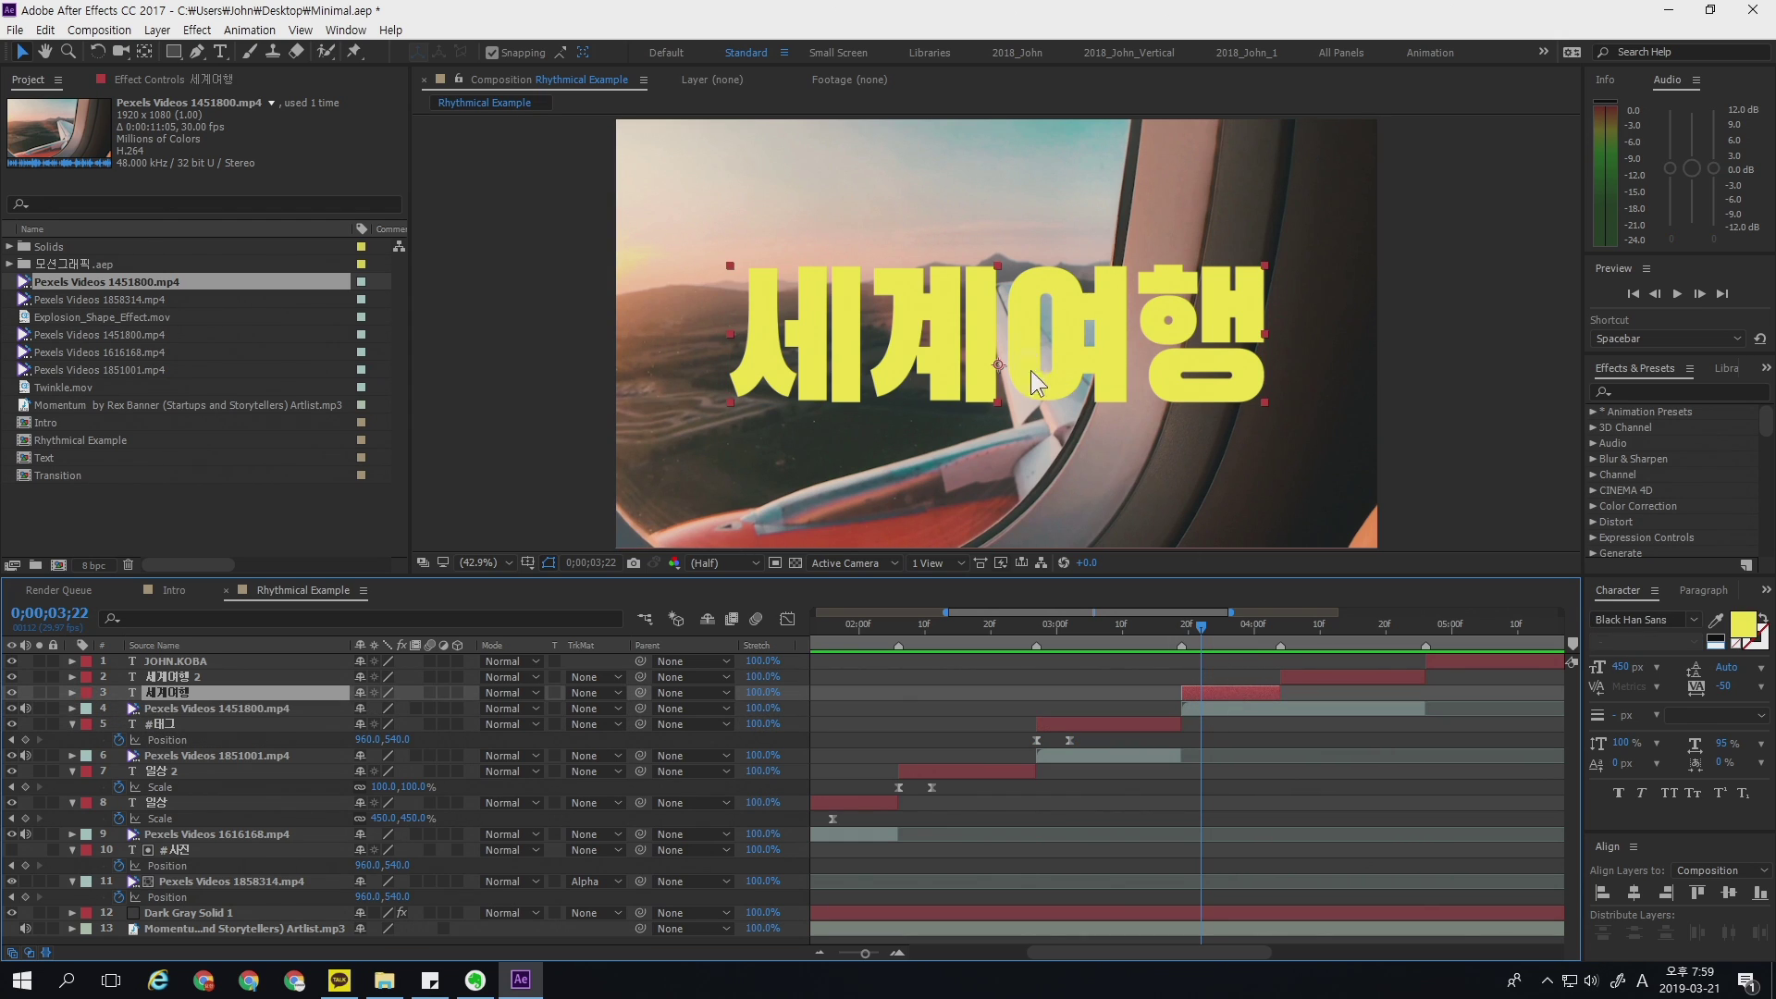
left_click(1218, 709)
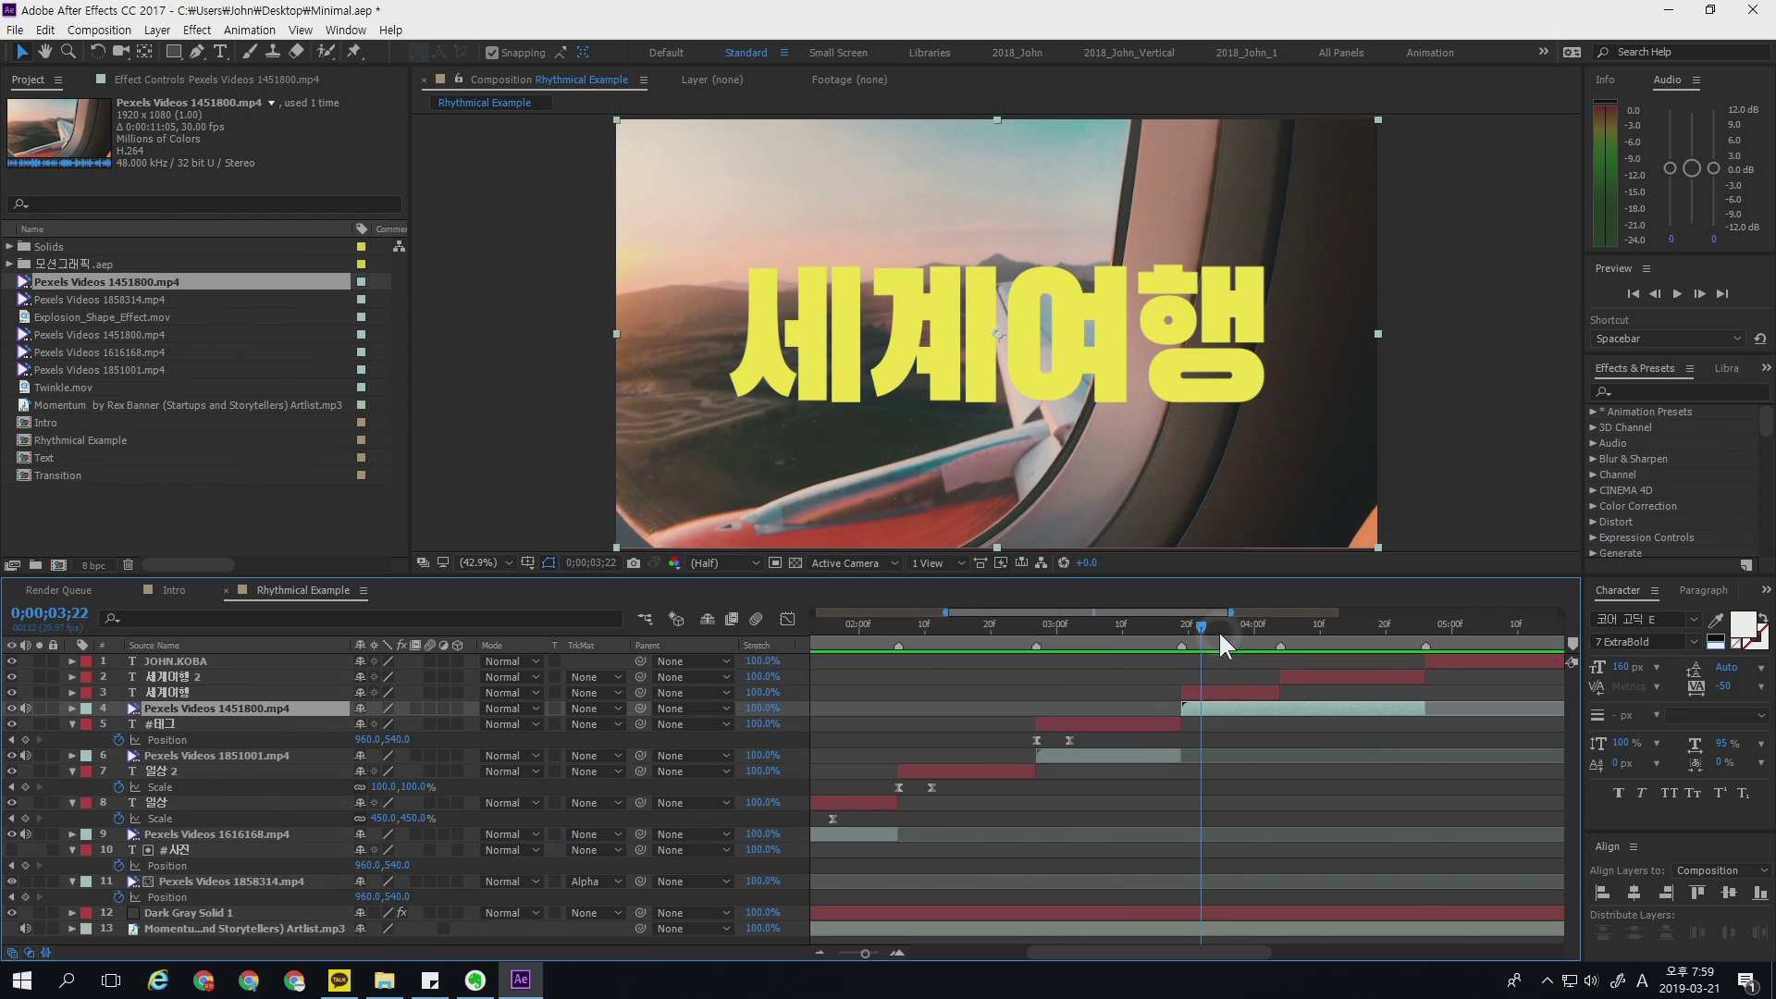
left_click(1220, 628)
left_click(606, 710)
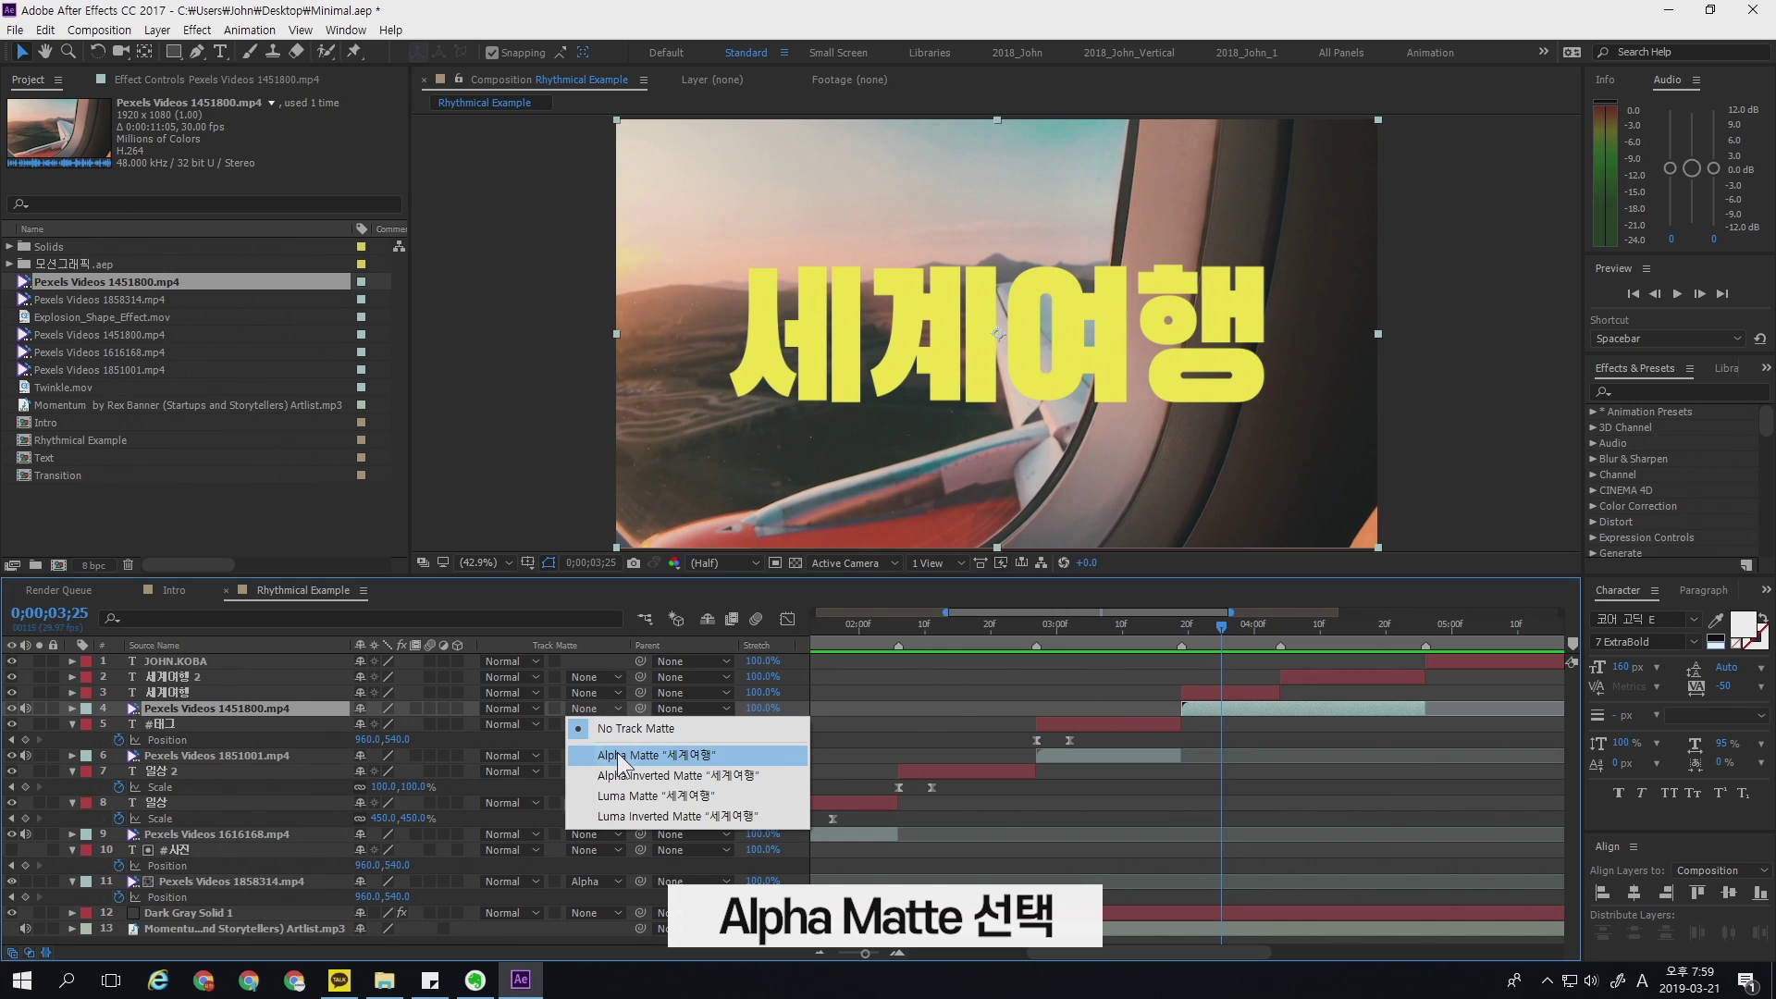
left_click(621, 756)
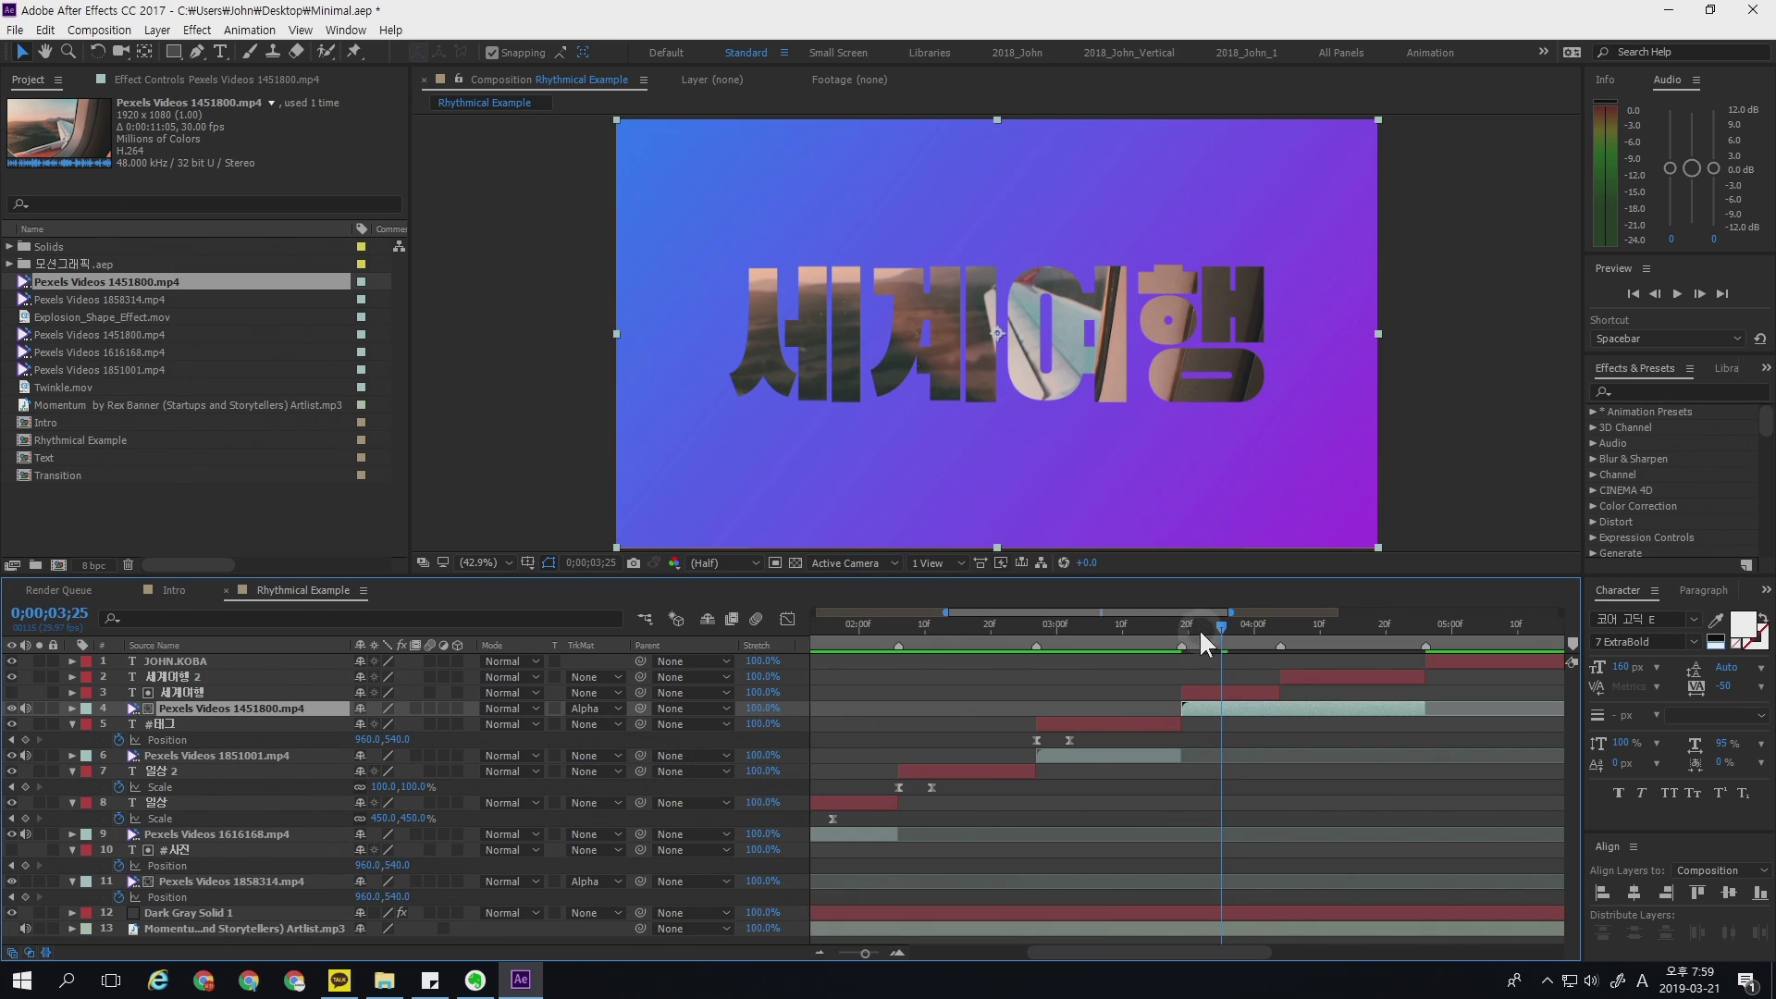
- Split the Pexels Videos 1451800.mp4 layer at 0;00;04;04 and set its second part to No Track Matte
left_click(1279, 627)
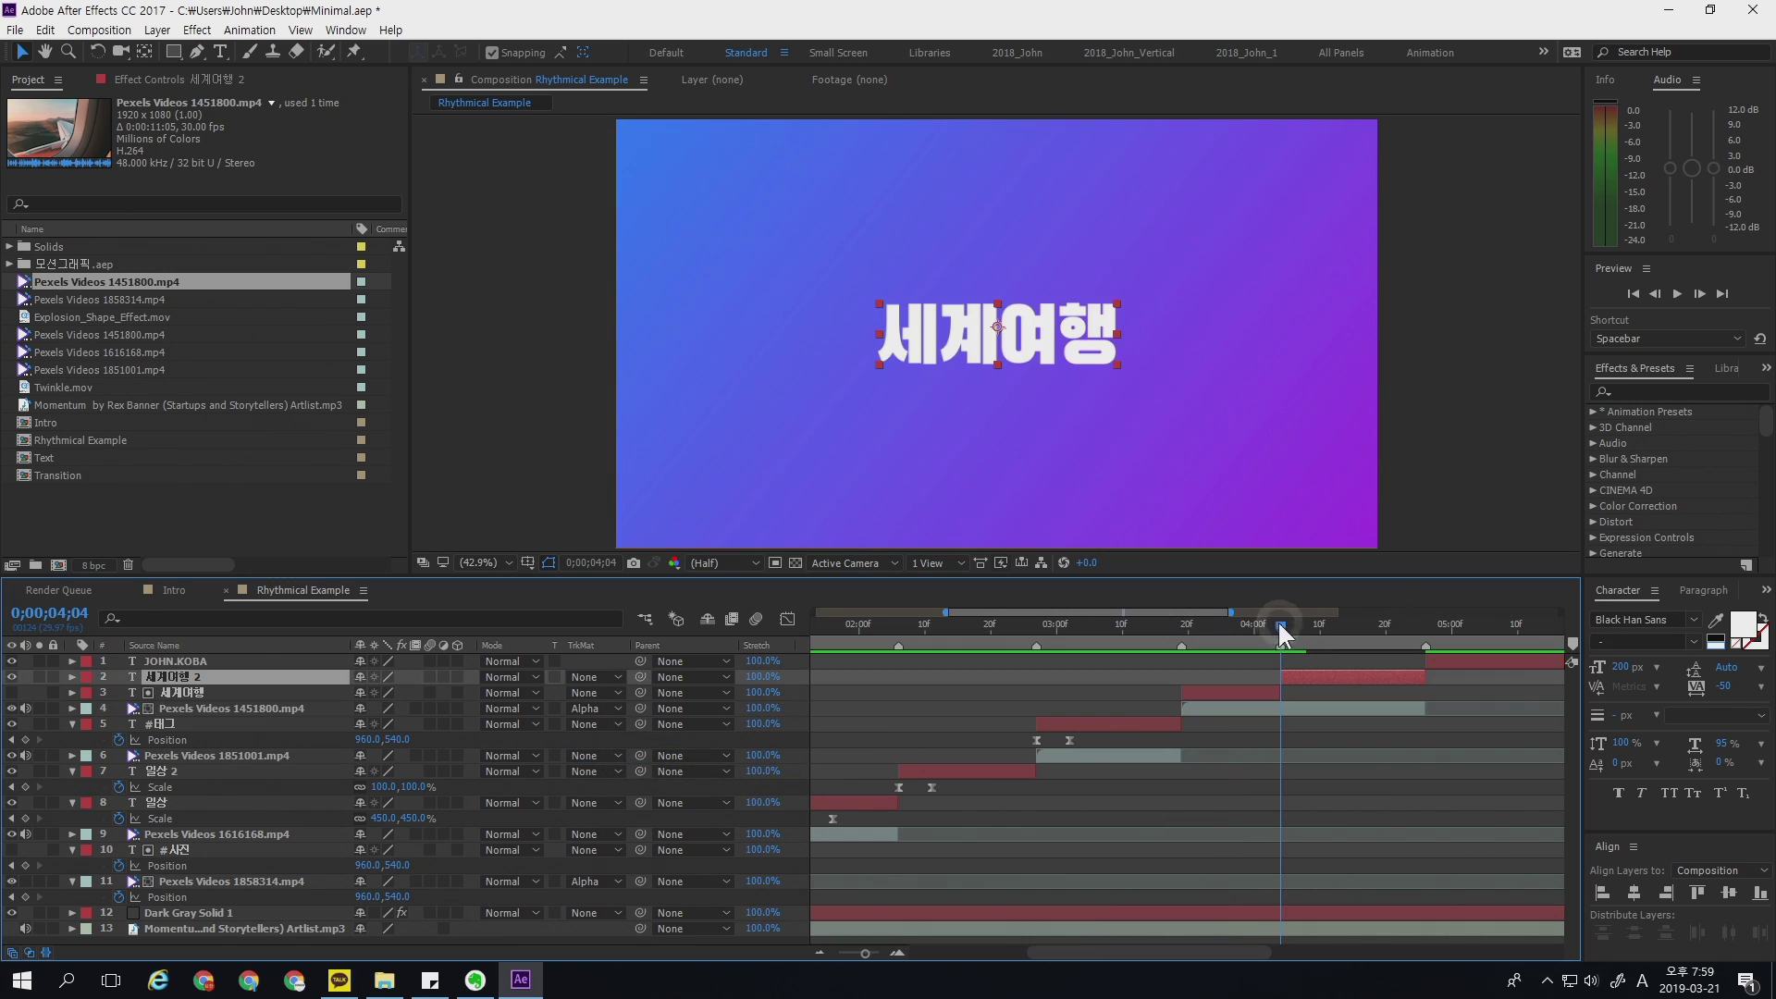
left_click(1276, 708)
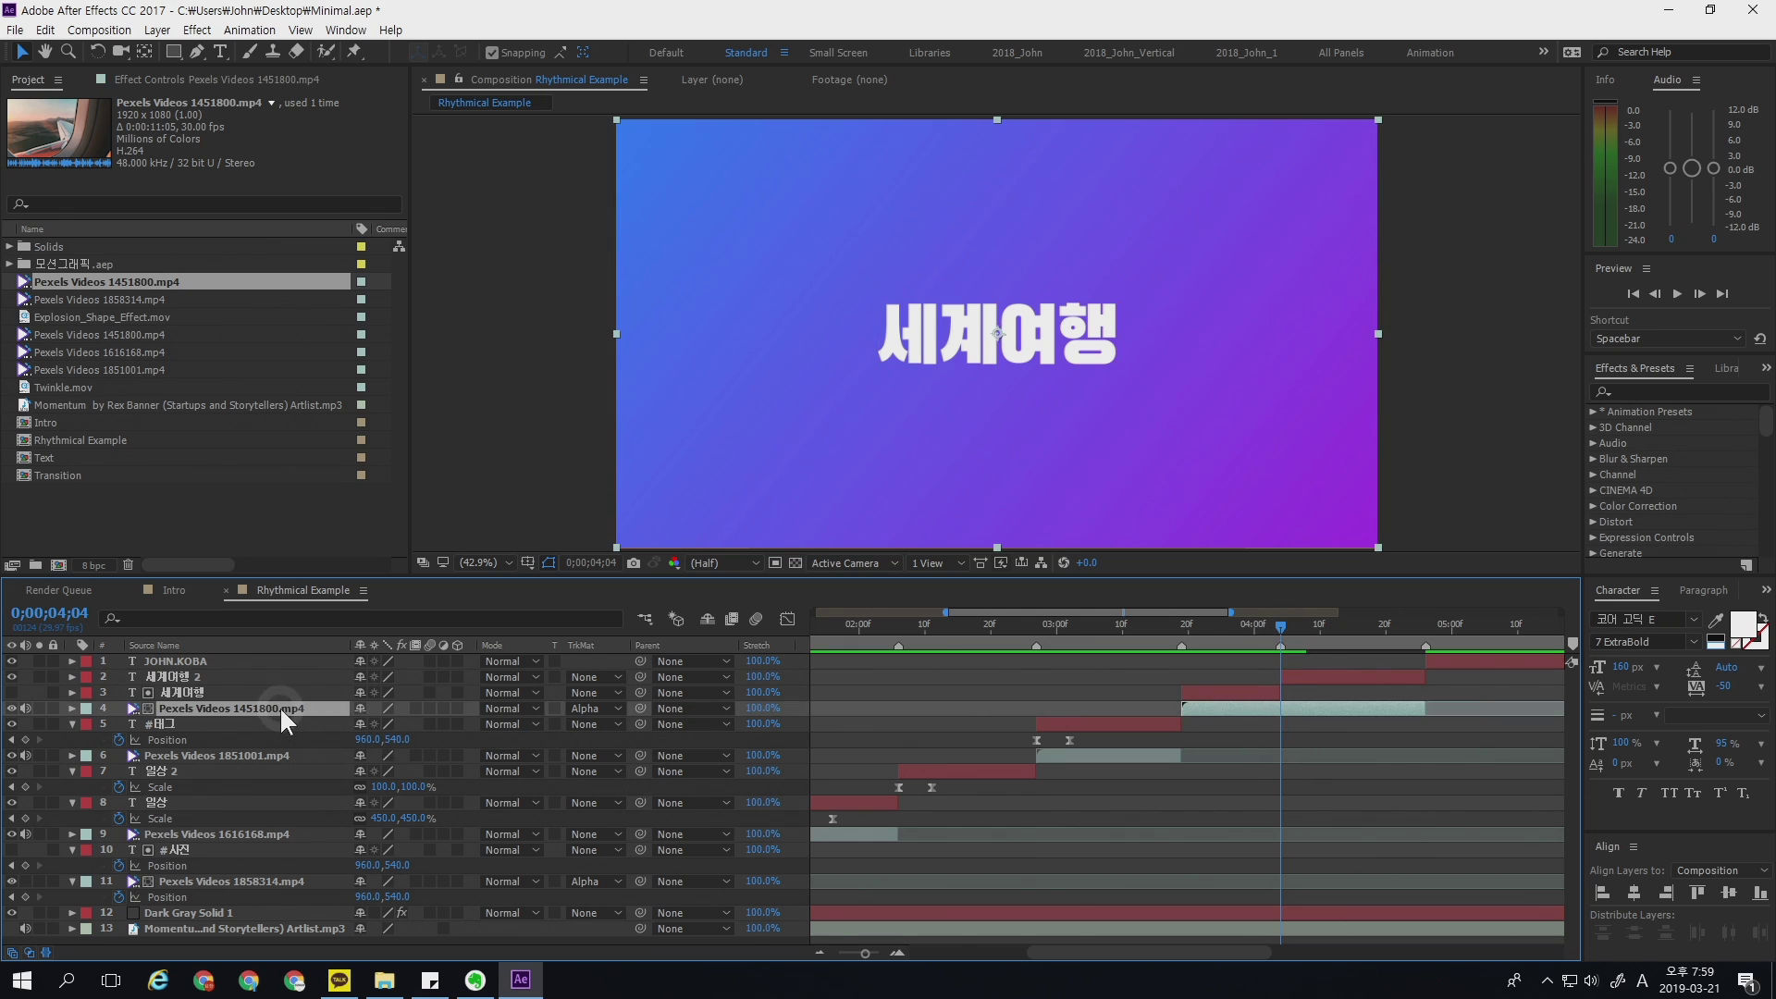
key("ctrl+shift+d")
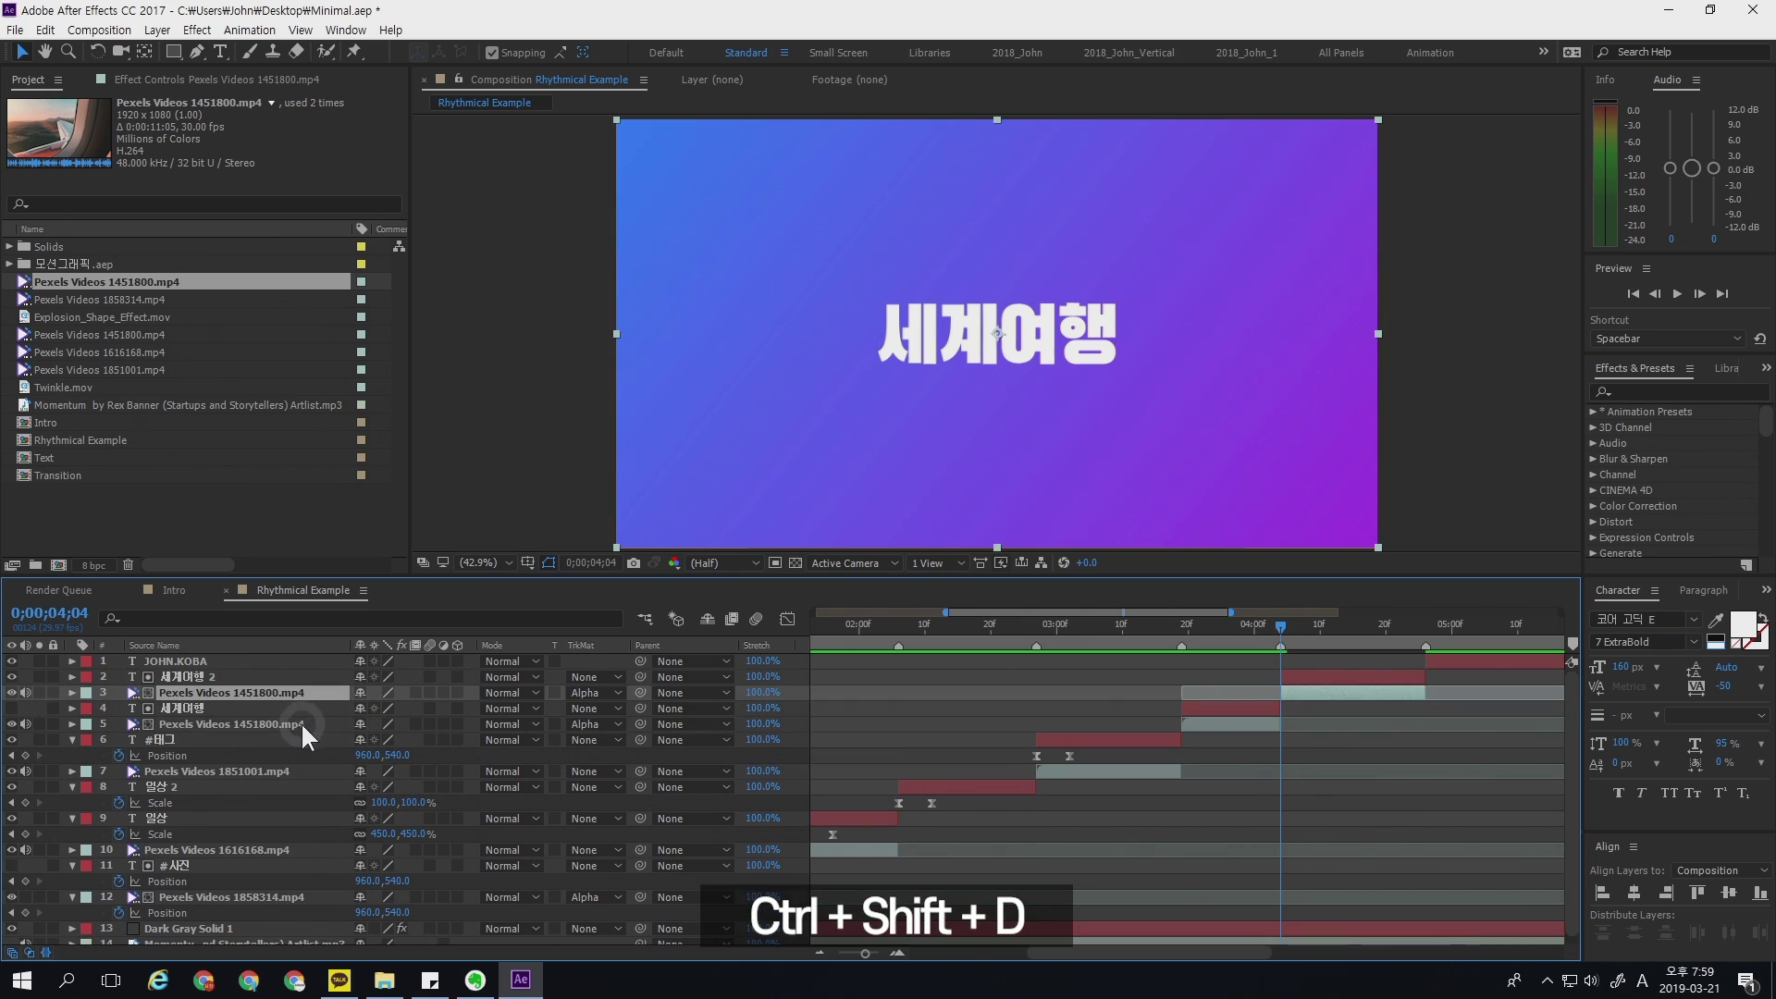
left_click(589, 693)
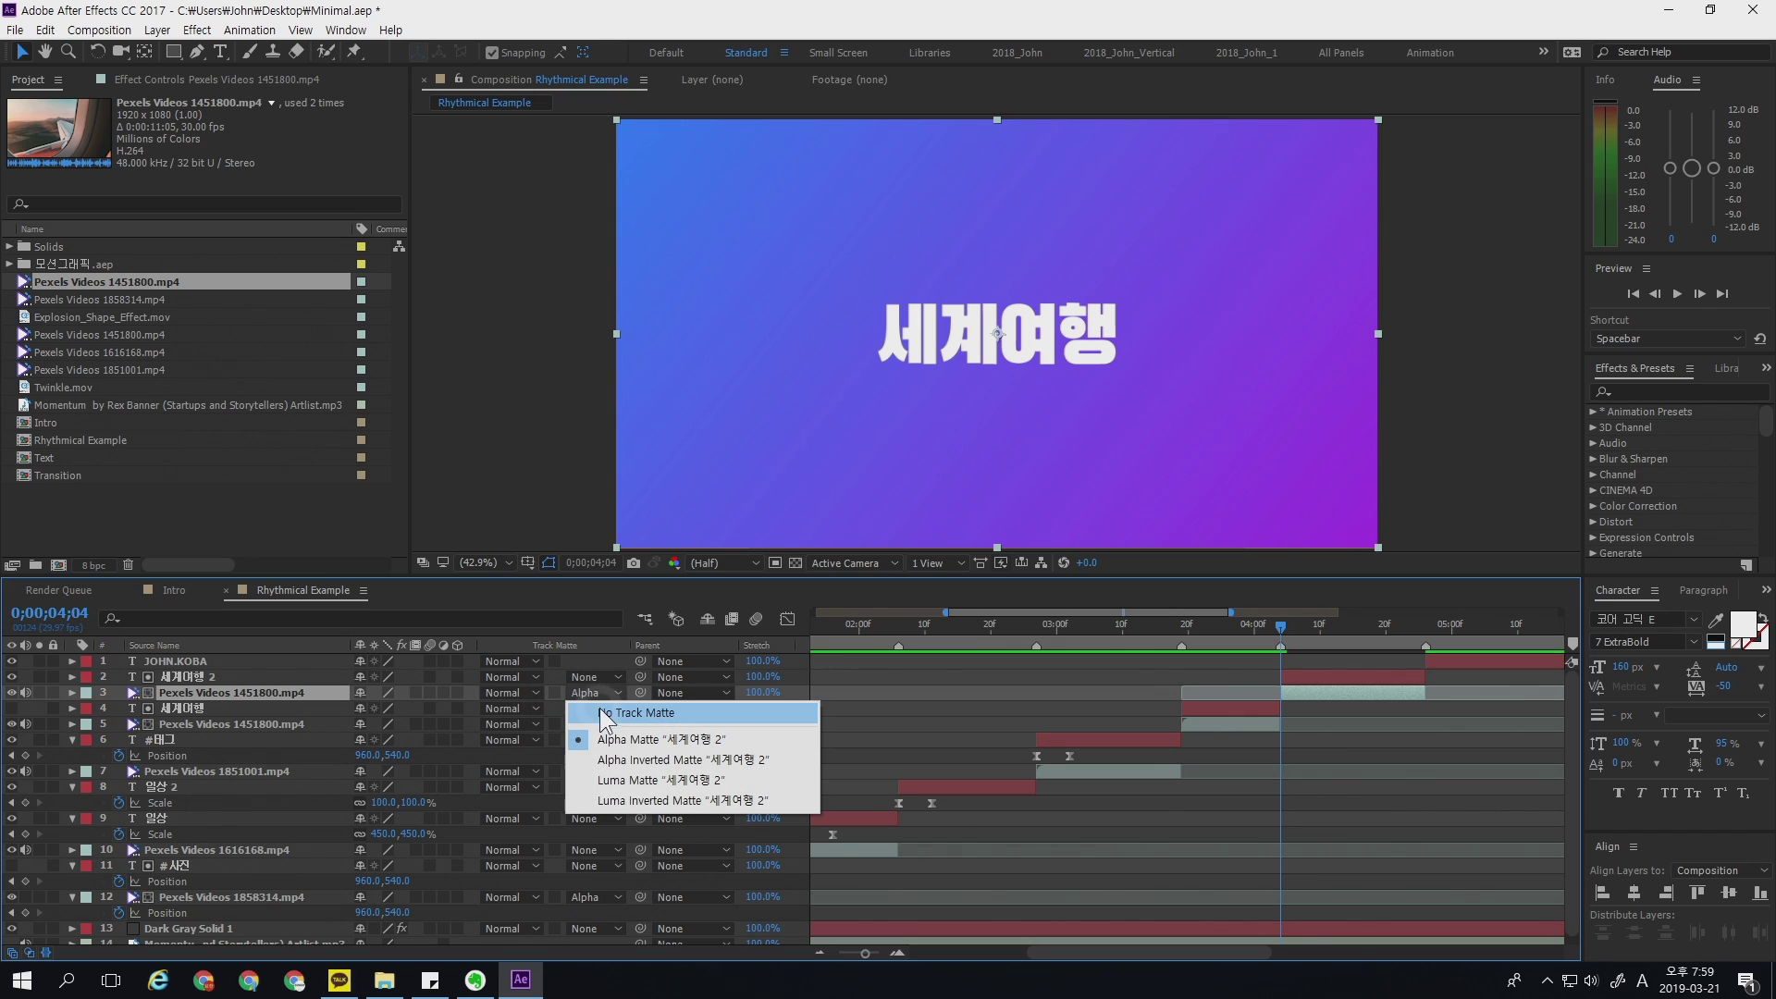
left_click(627, 713)
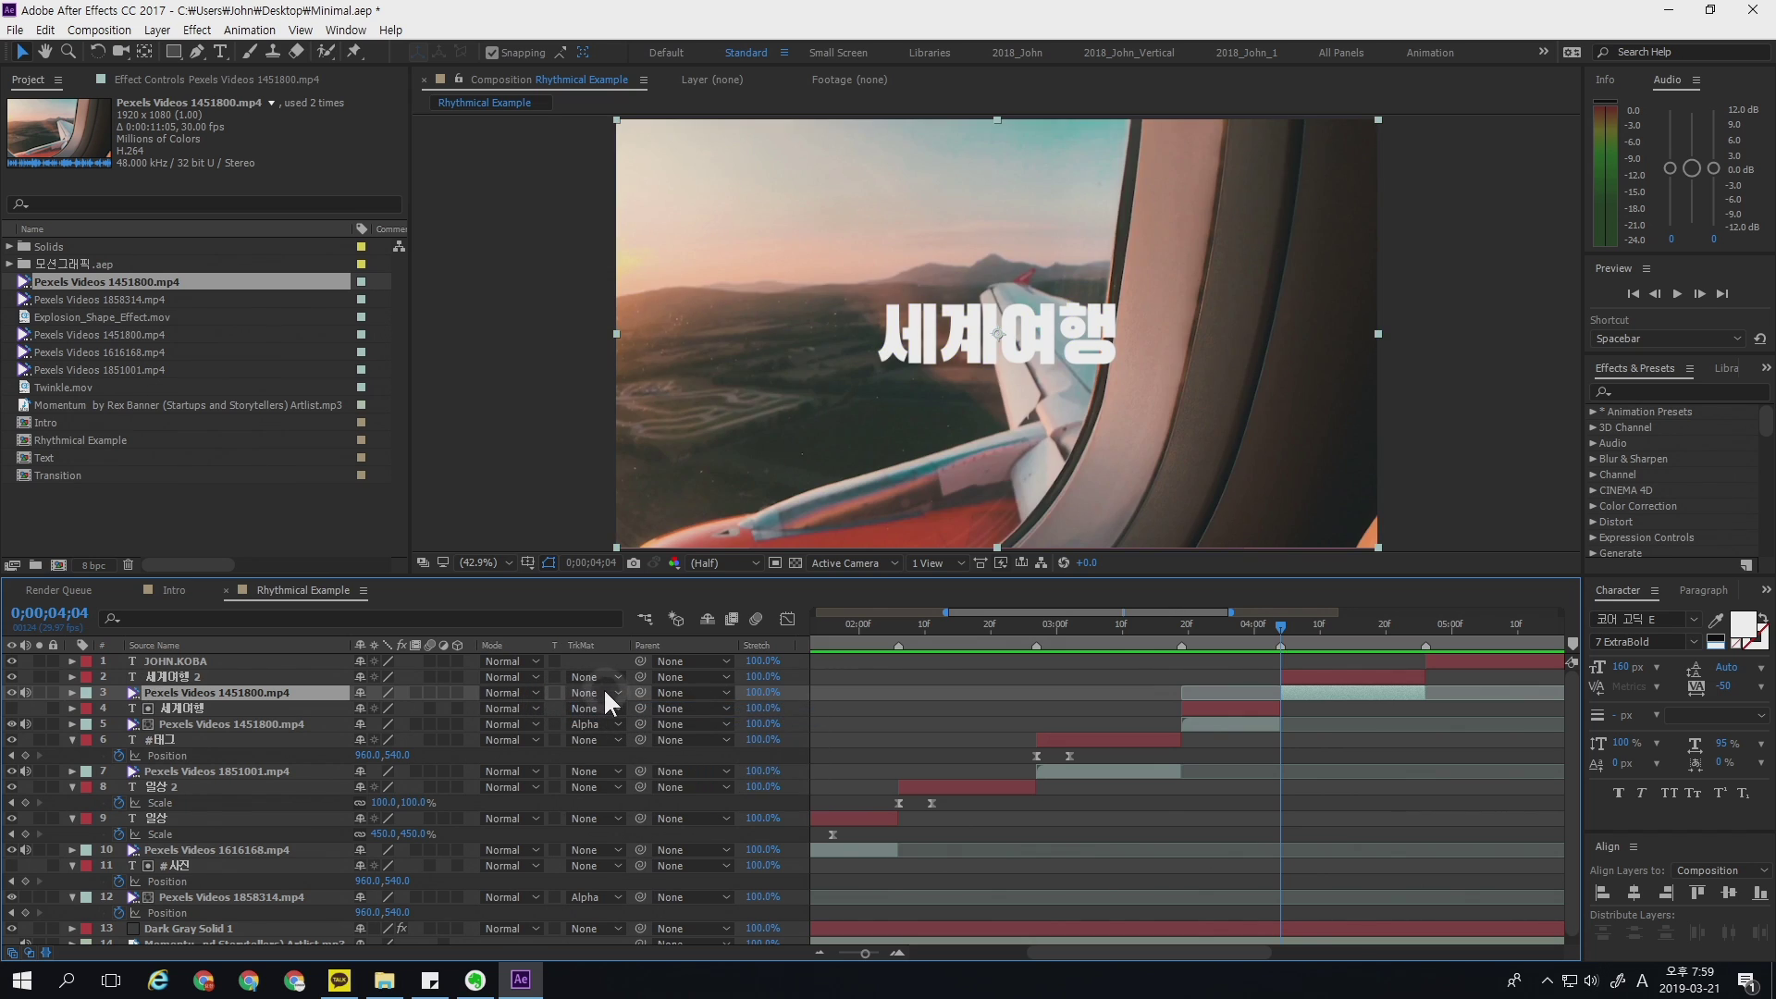
- At 0;00;03;19, enlarge the 세계여행 matte text to 751 px and centre it in the composition
left_click_drag(1280, 625, 1182, 664)
left_click(1198, 708)
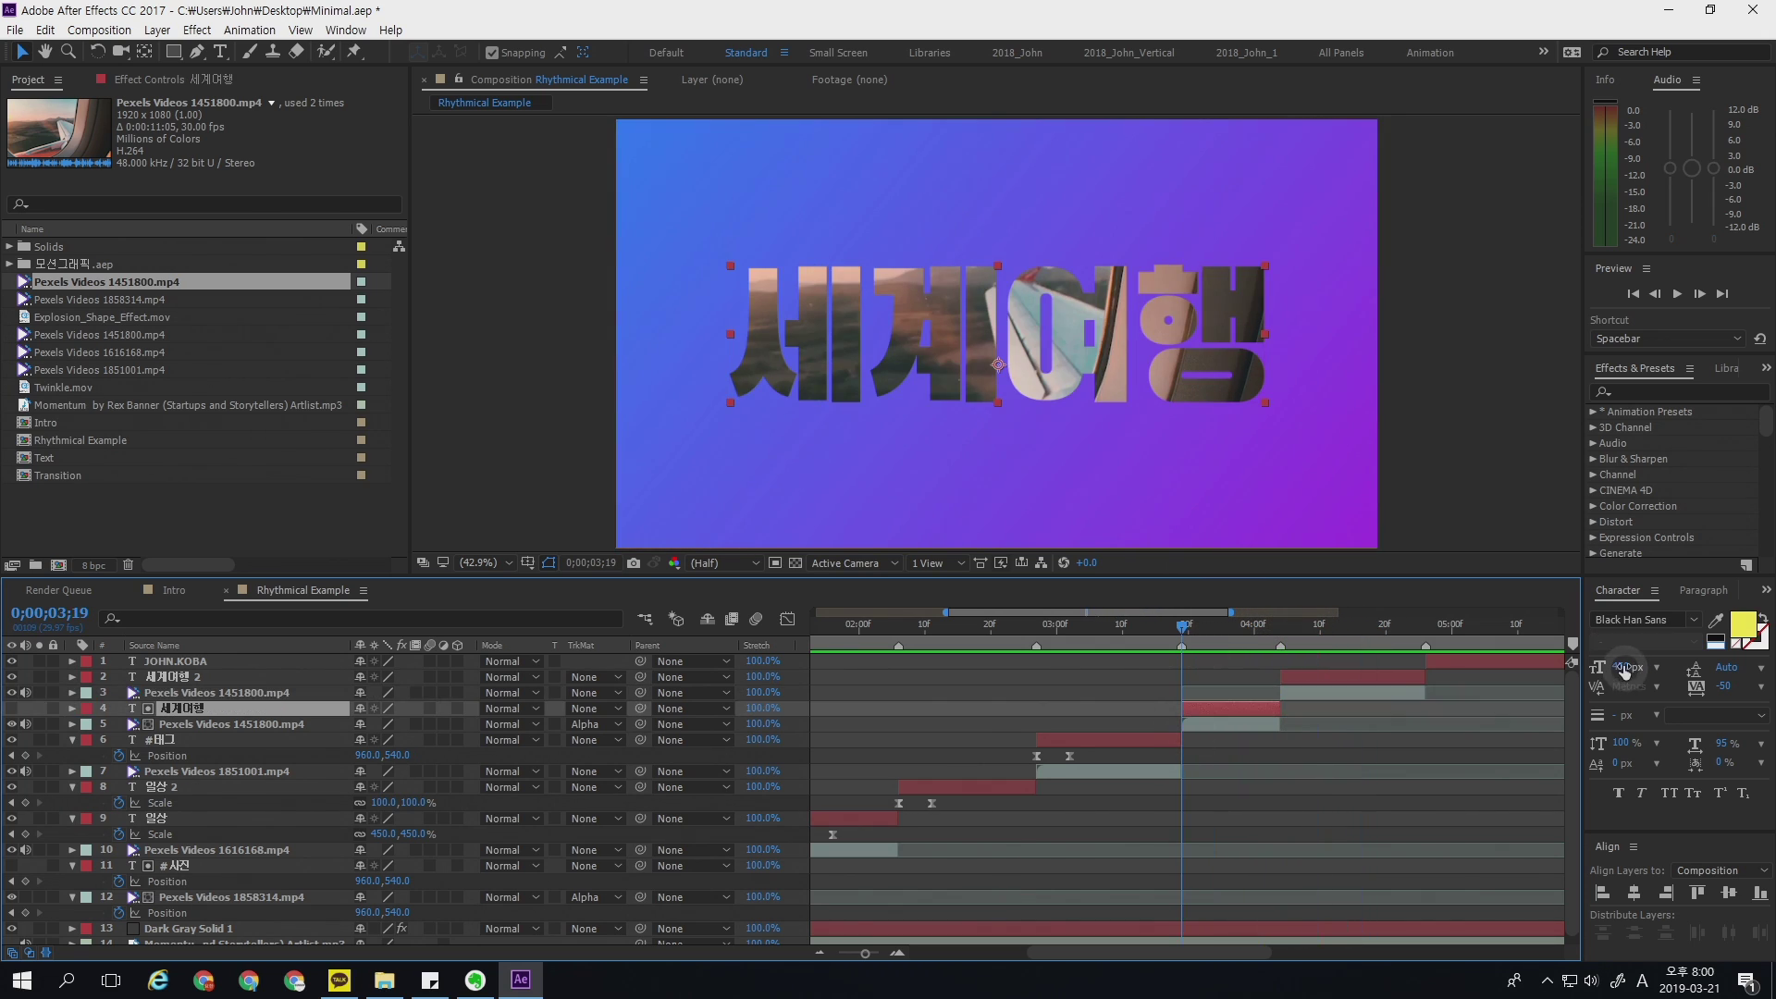
left_click_drag(1621, 672, 1676, 661)
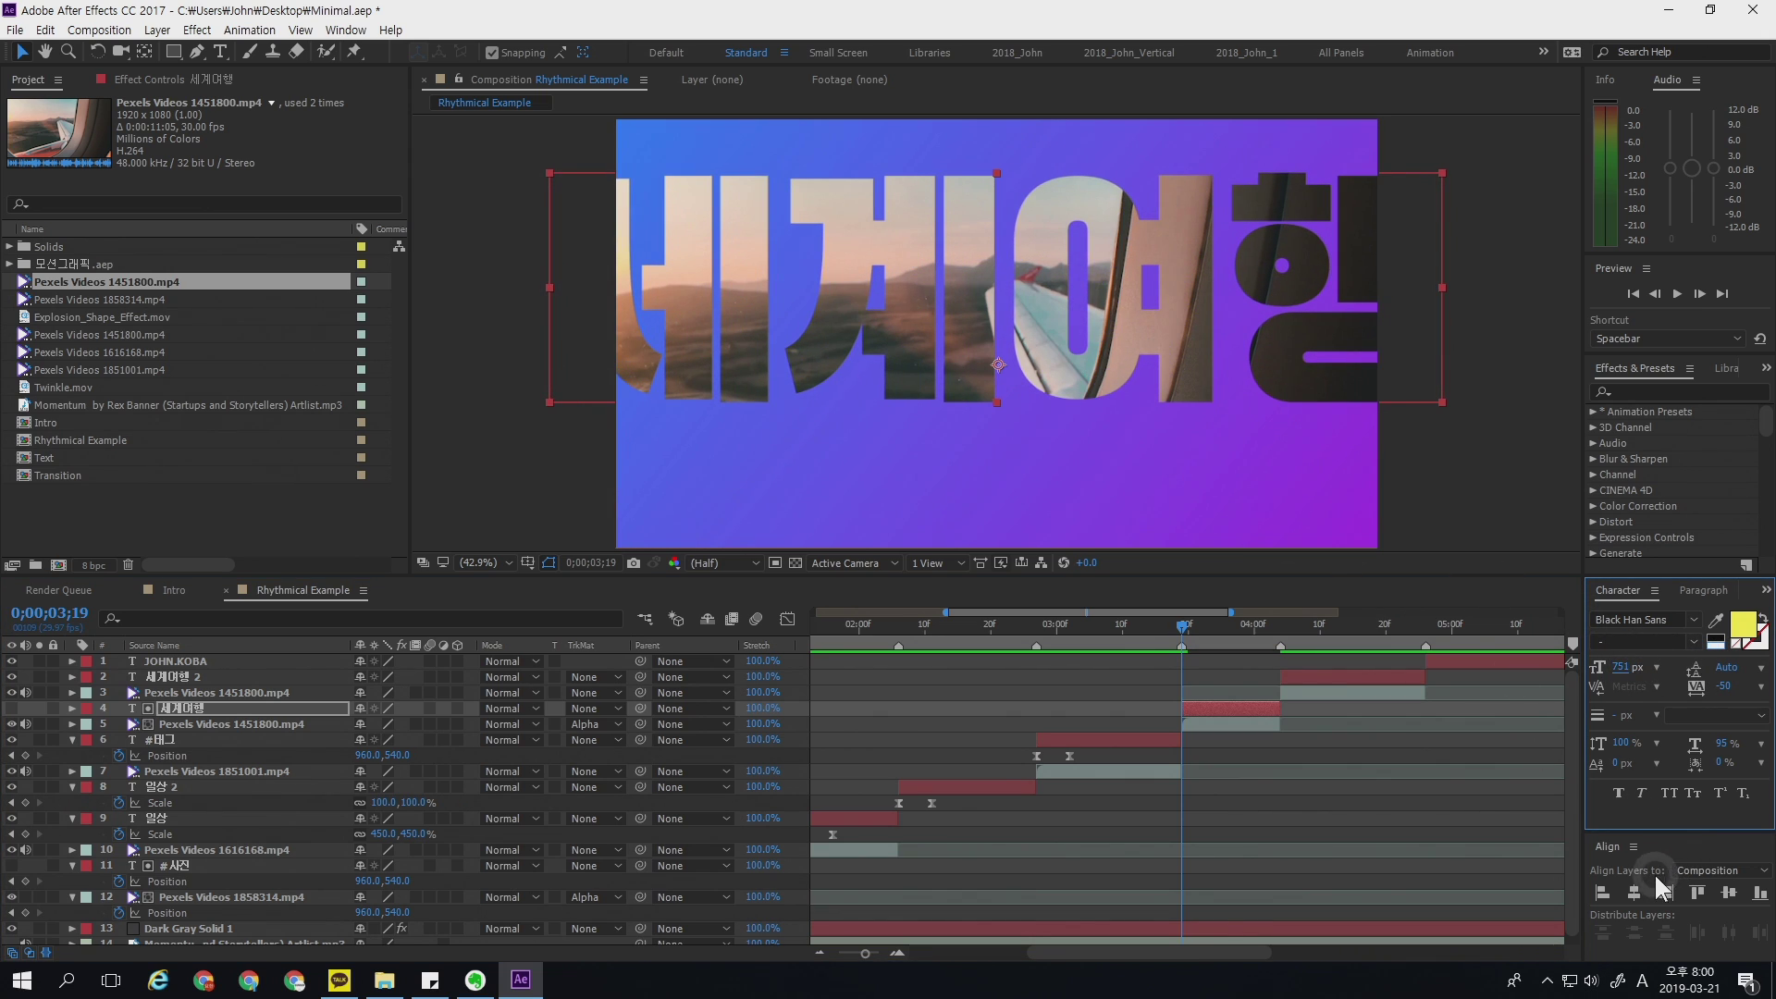
left_click(1726, 892)
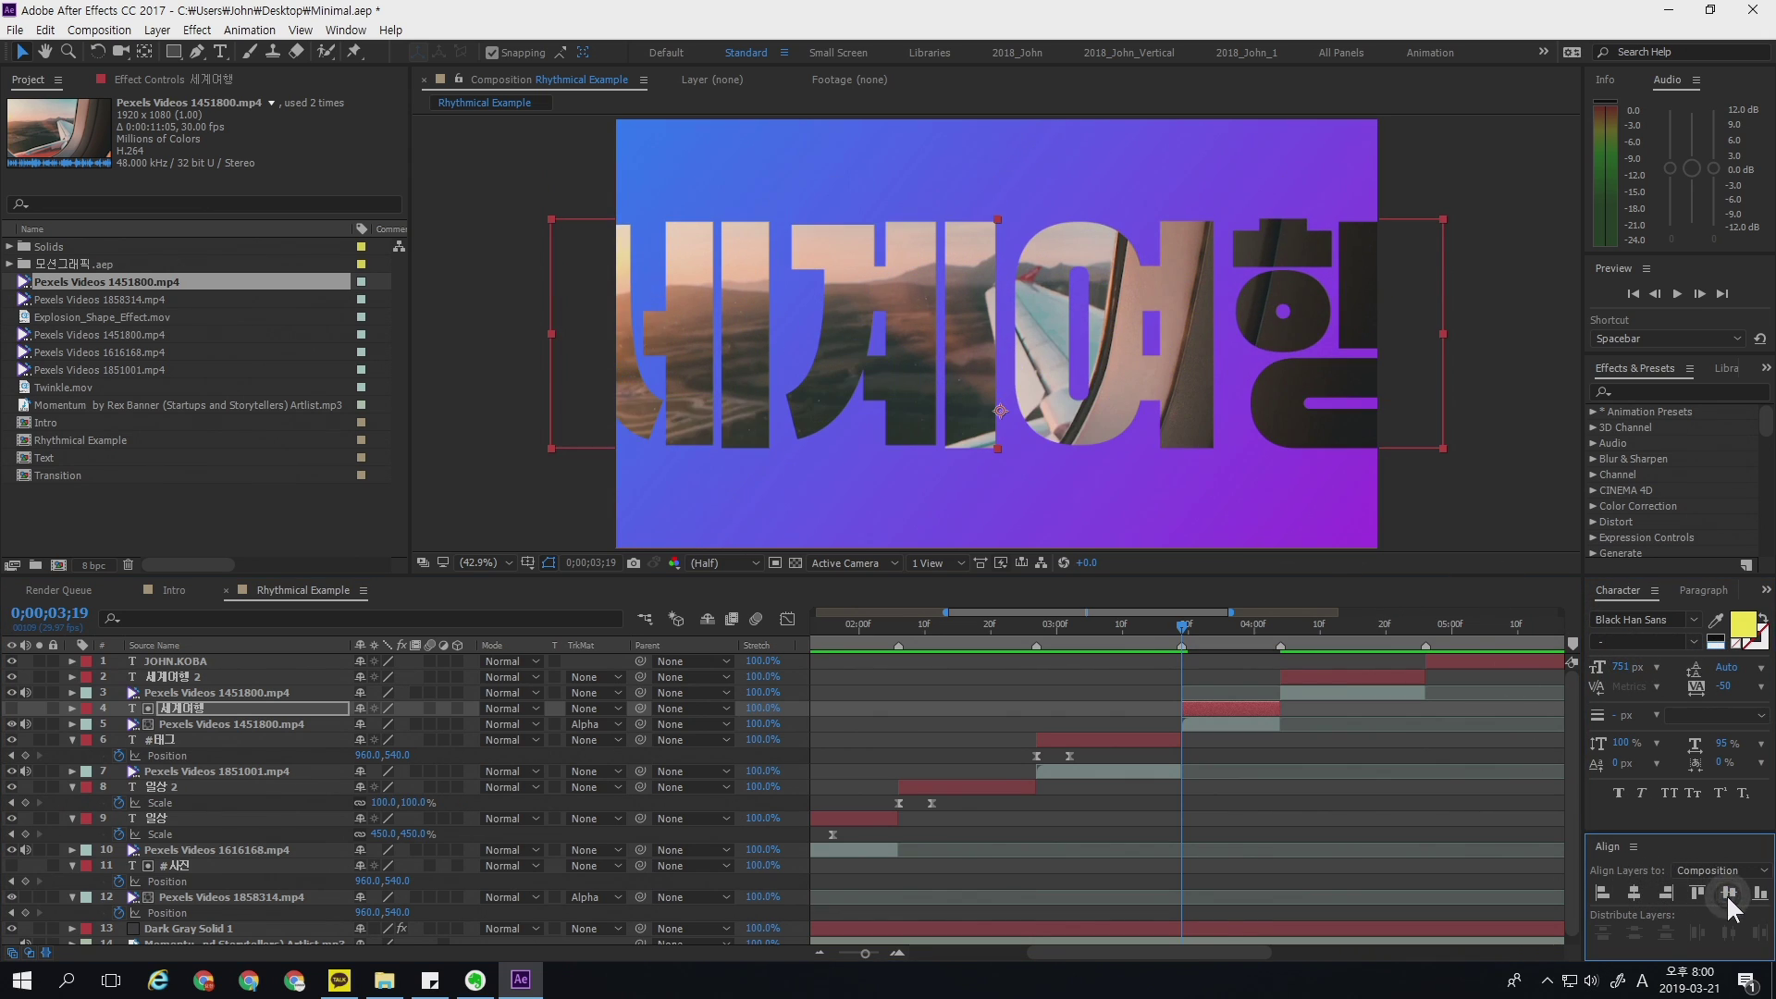
- Add Position keyframes to the 세계여행 matte layer at 0;00;03;19 and 0;00;04;03
left_click(184, 705)
key("p")
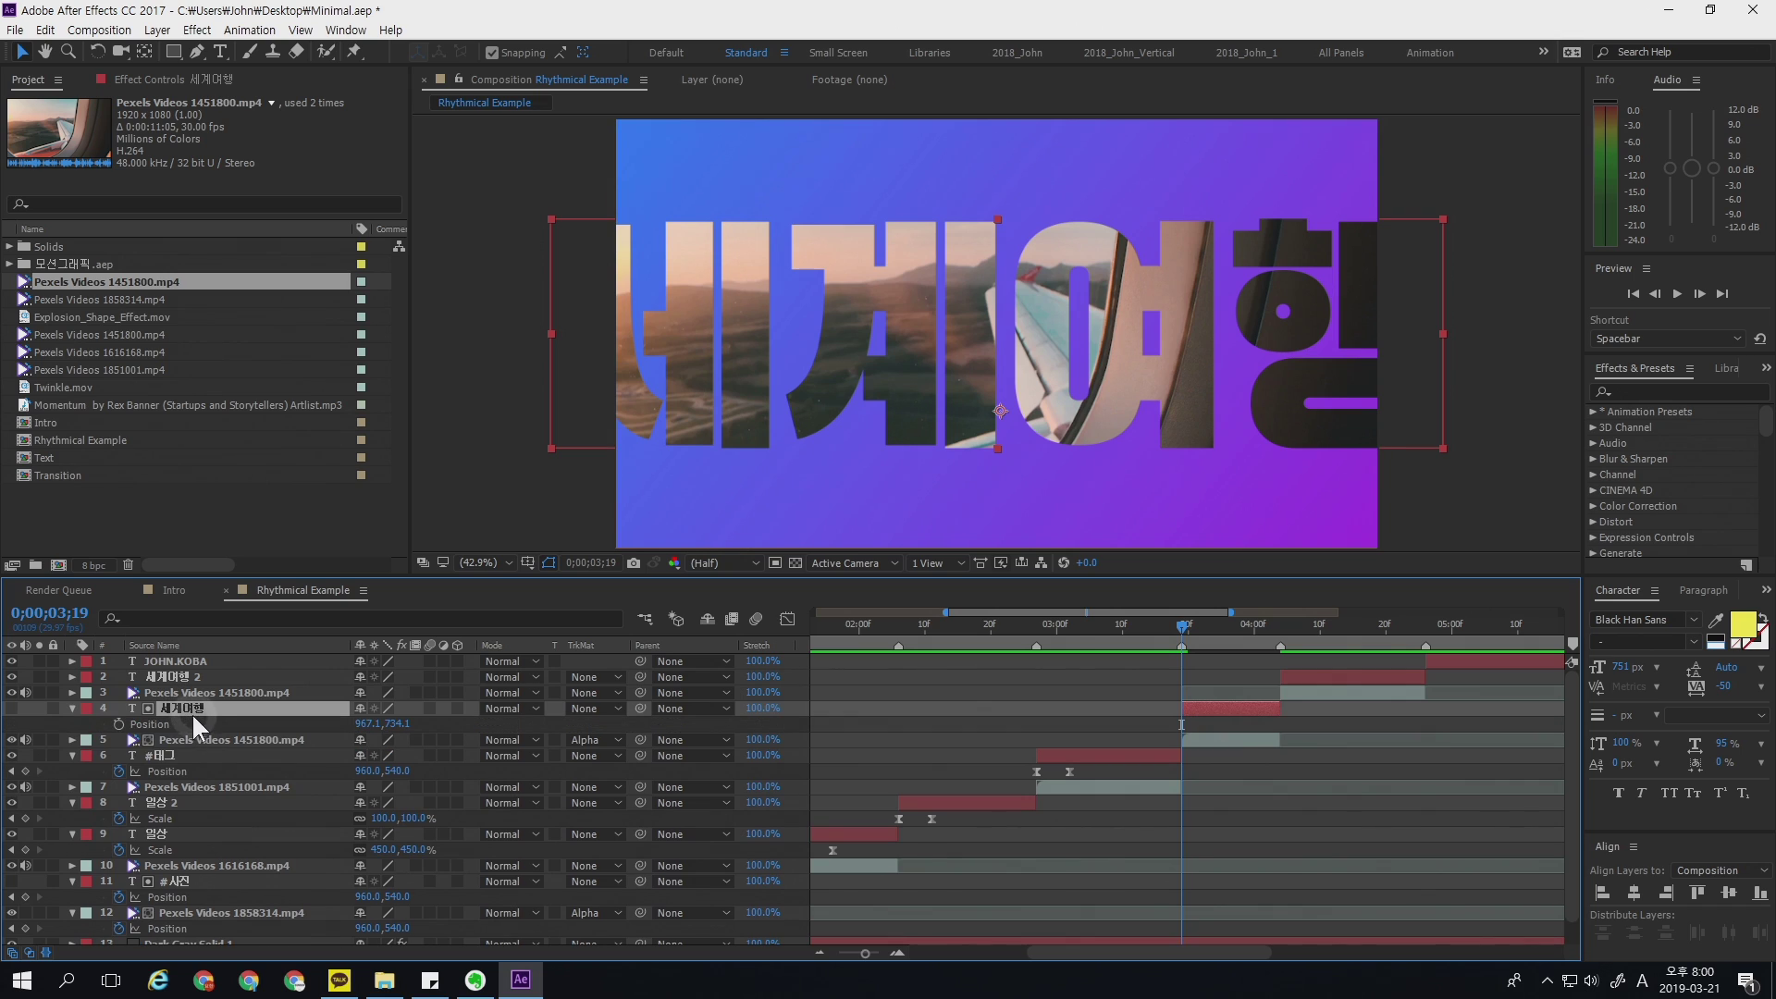
left_click(118, 725)
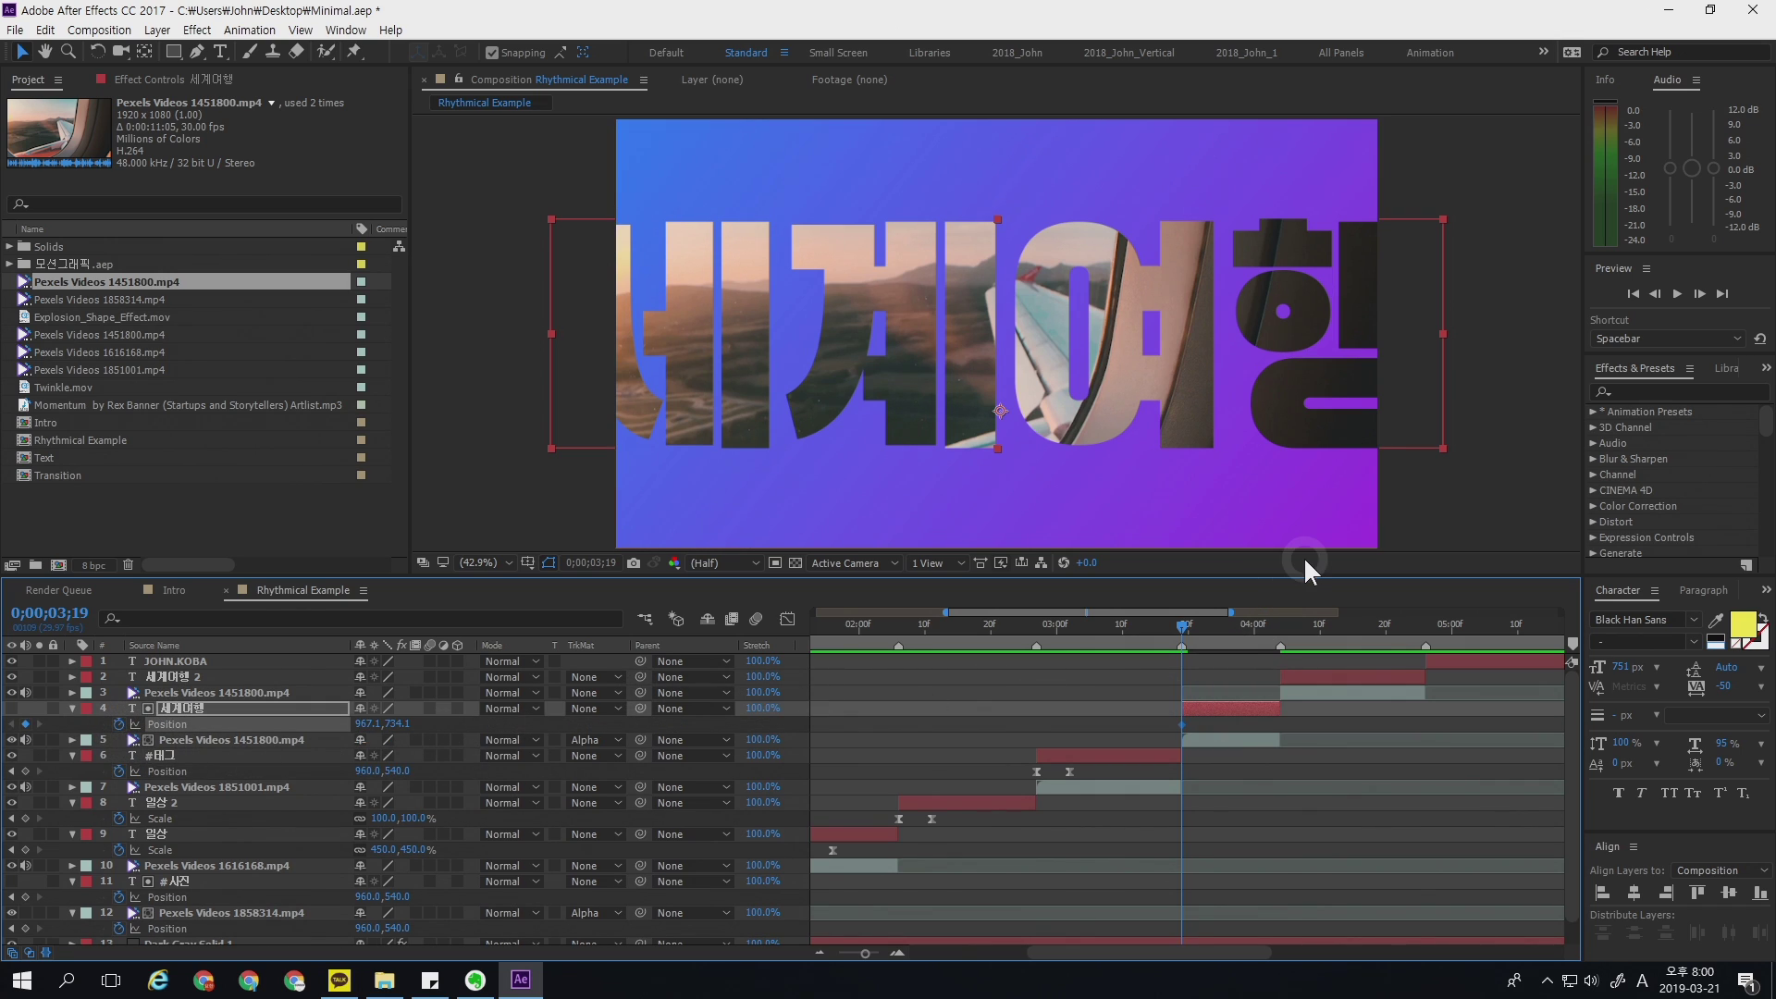
left_click_drag(1263, 629, 1275, 628)
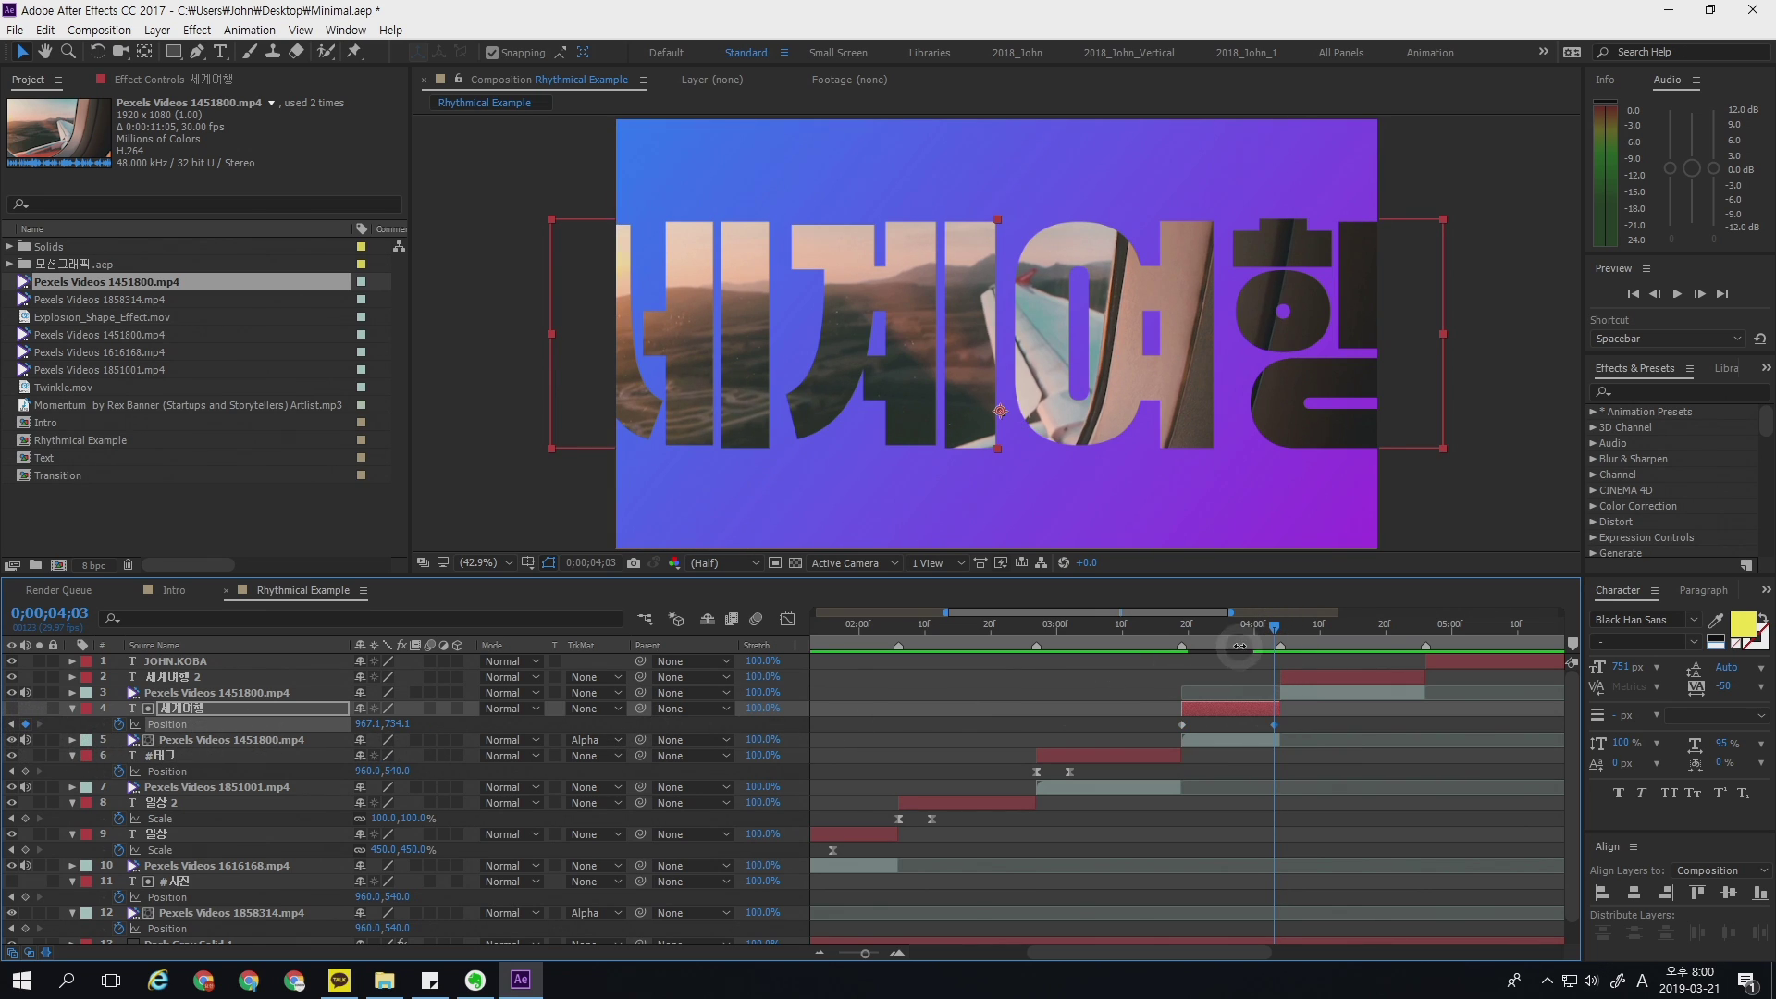
- At 0;00;03;19, shift the 세계여행 matte text horizontally so its first Position keyframe is 740.9, 734.1
left_click_drag(1275, 625, 1199, 703)
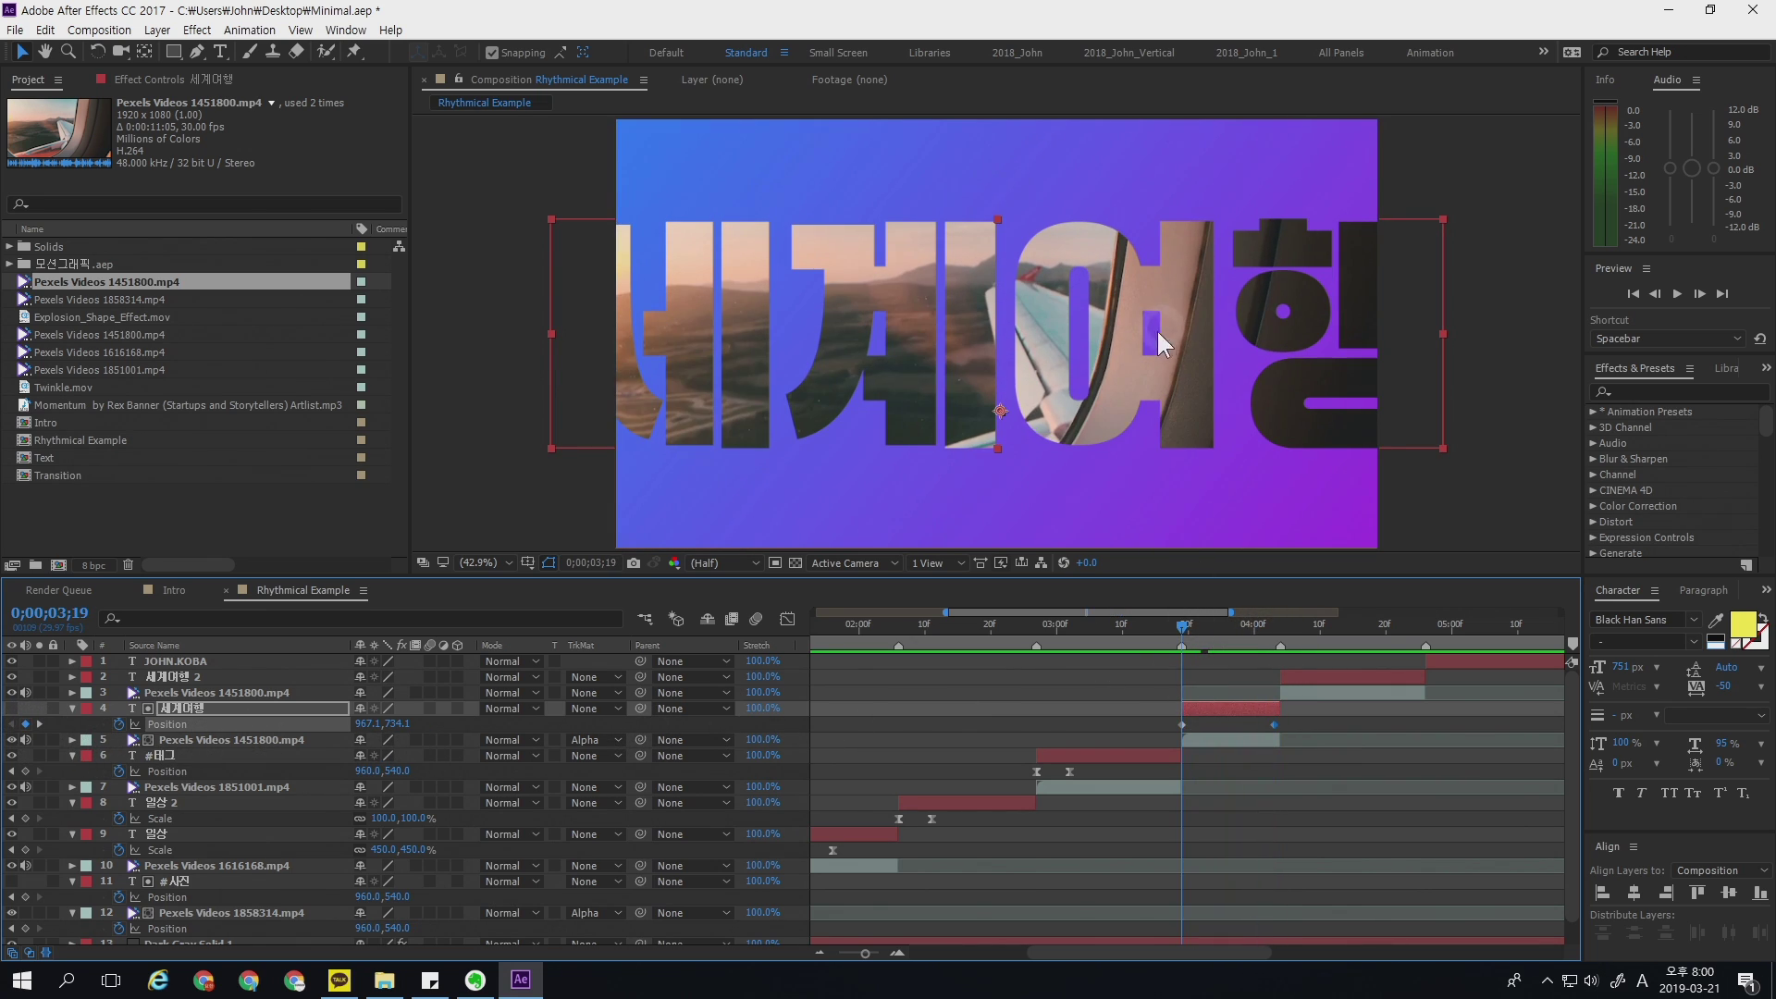
left_click_drag(1149, 348, 1064, 368)
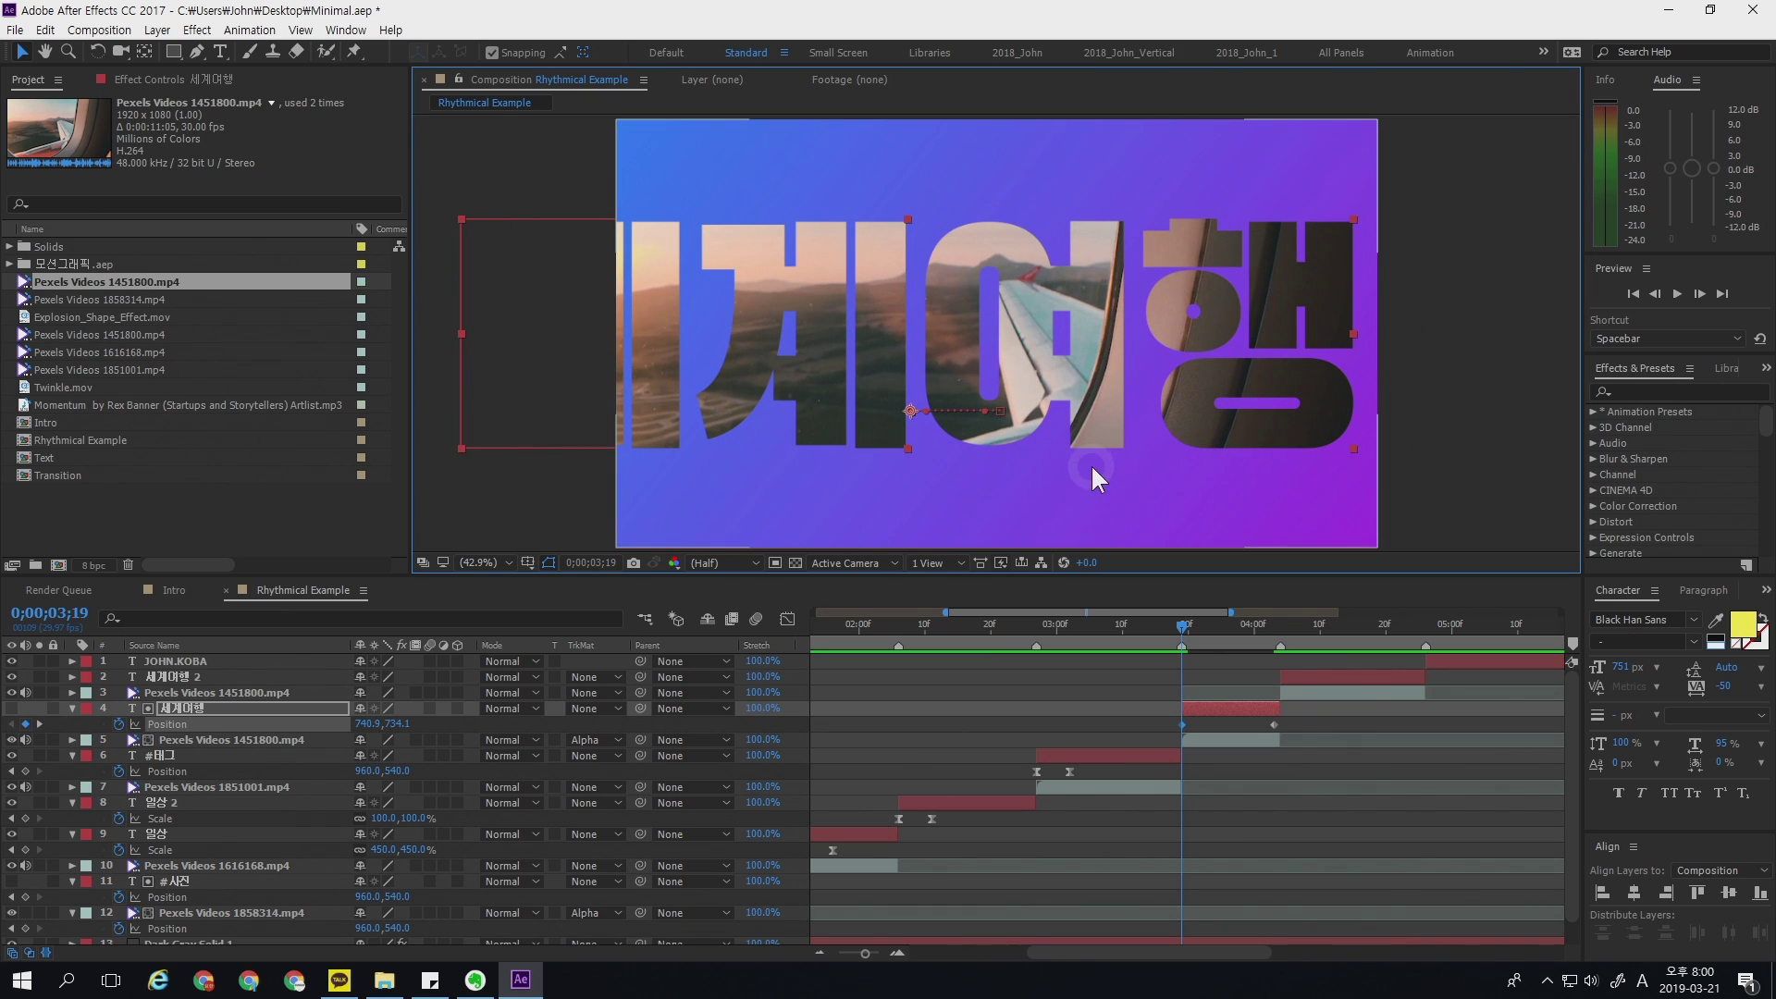
left_click_drag(1185, 625, 1277, 637)
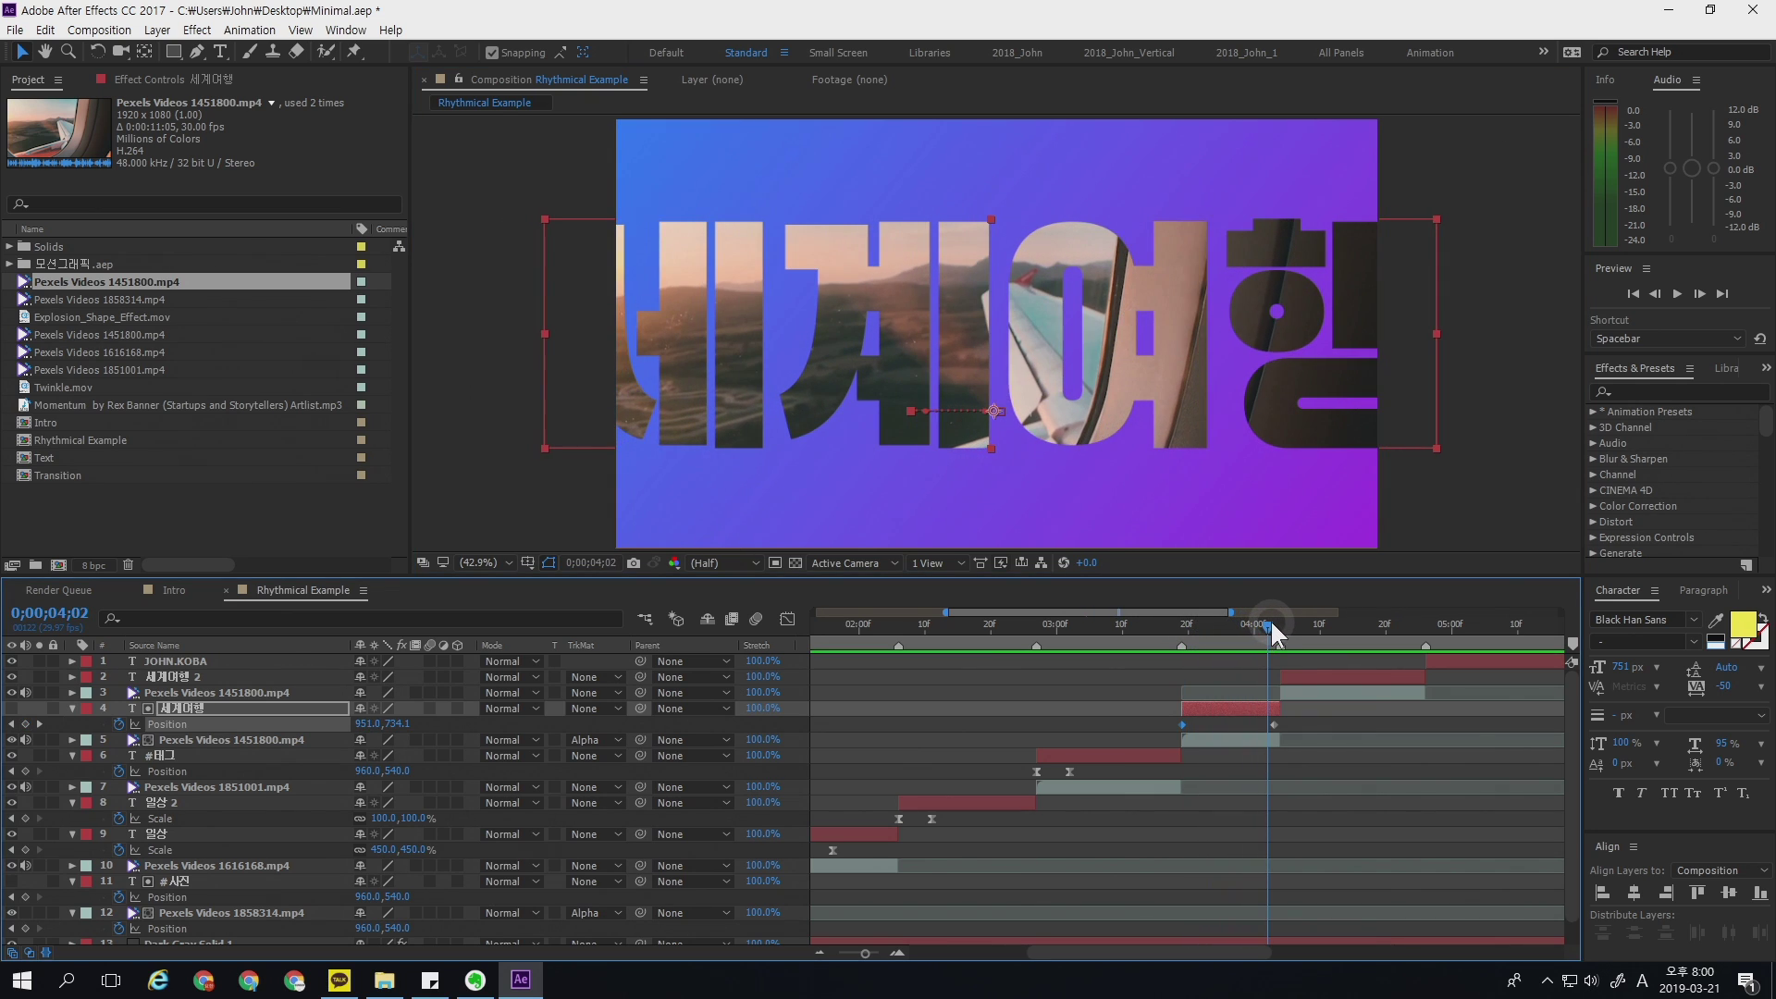
- Set the keyframe velocity of the 세계여행 matte layer's two Position keyframes to 100% incoming influence
right_click(1181, 725)
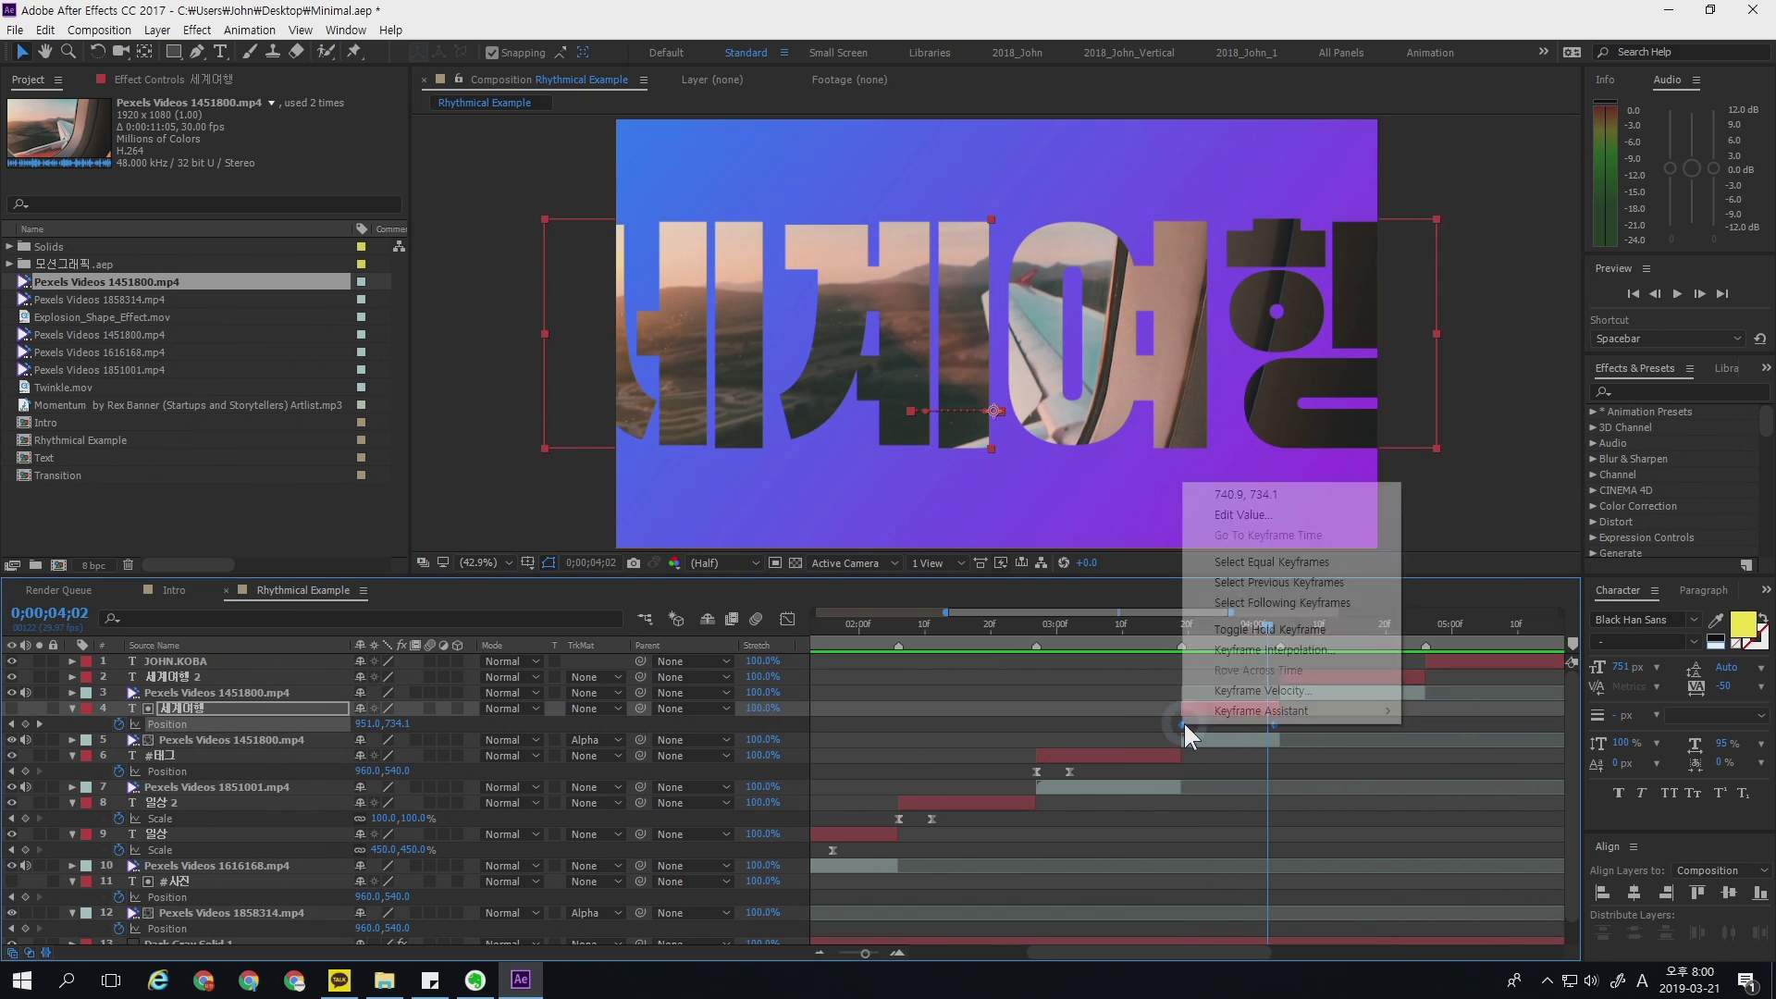
left_click(1251, 690)
left_click(1068, 522)
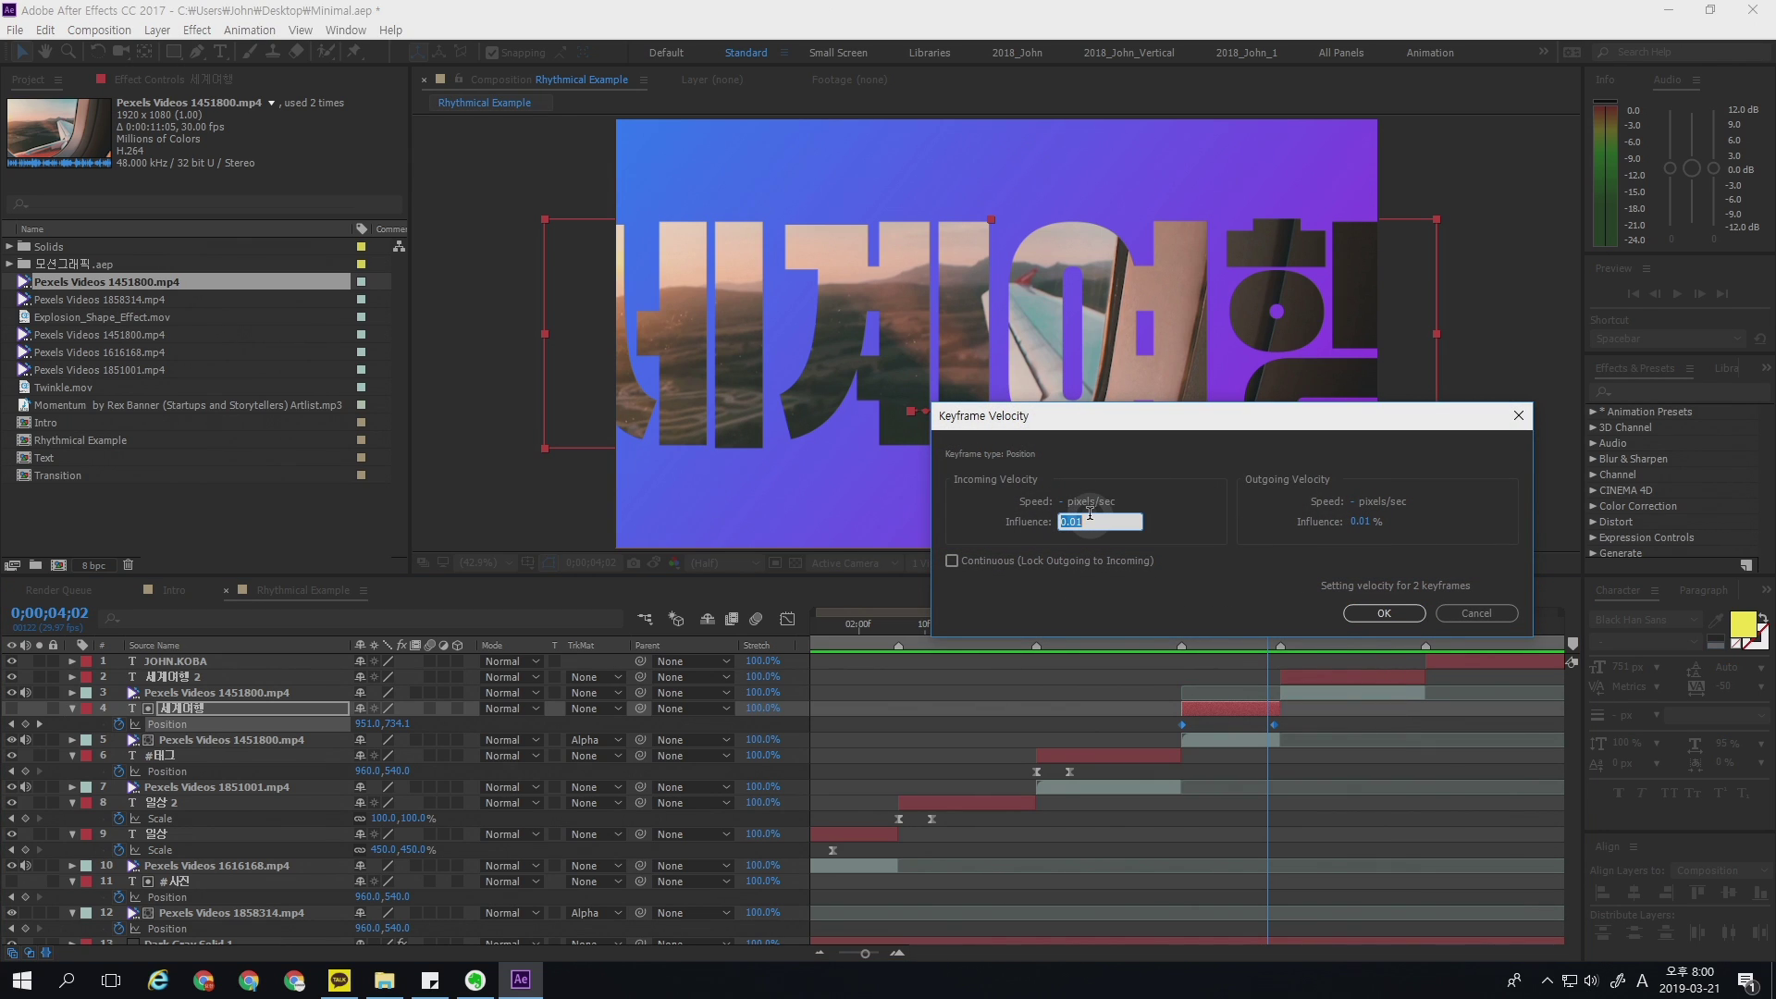
type("100")
key("Tab")
key("Return")
- Animate the 세계여행 2 layer's Position from 845.3, 522.0 at 0;00;04;04 to 961.9, 522.0 at 0;00;04;14
mouse_move(1270, 623)
left_mouse_down()
mouse_move(1216, 624)
mouse_move(1281, 623)
left_mouse_up()
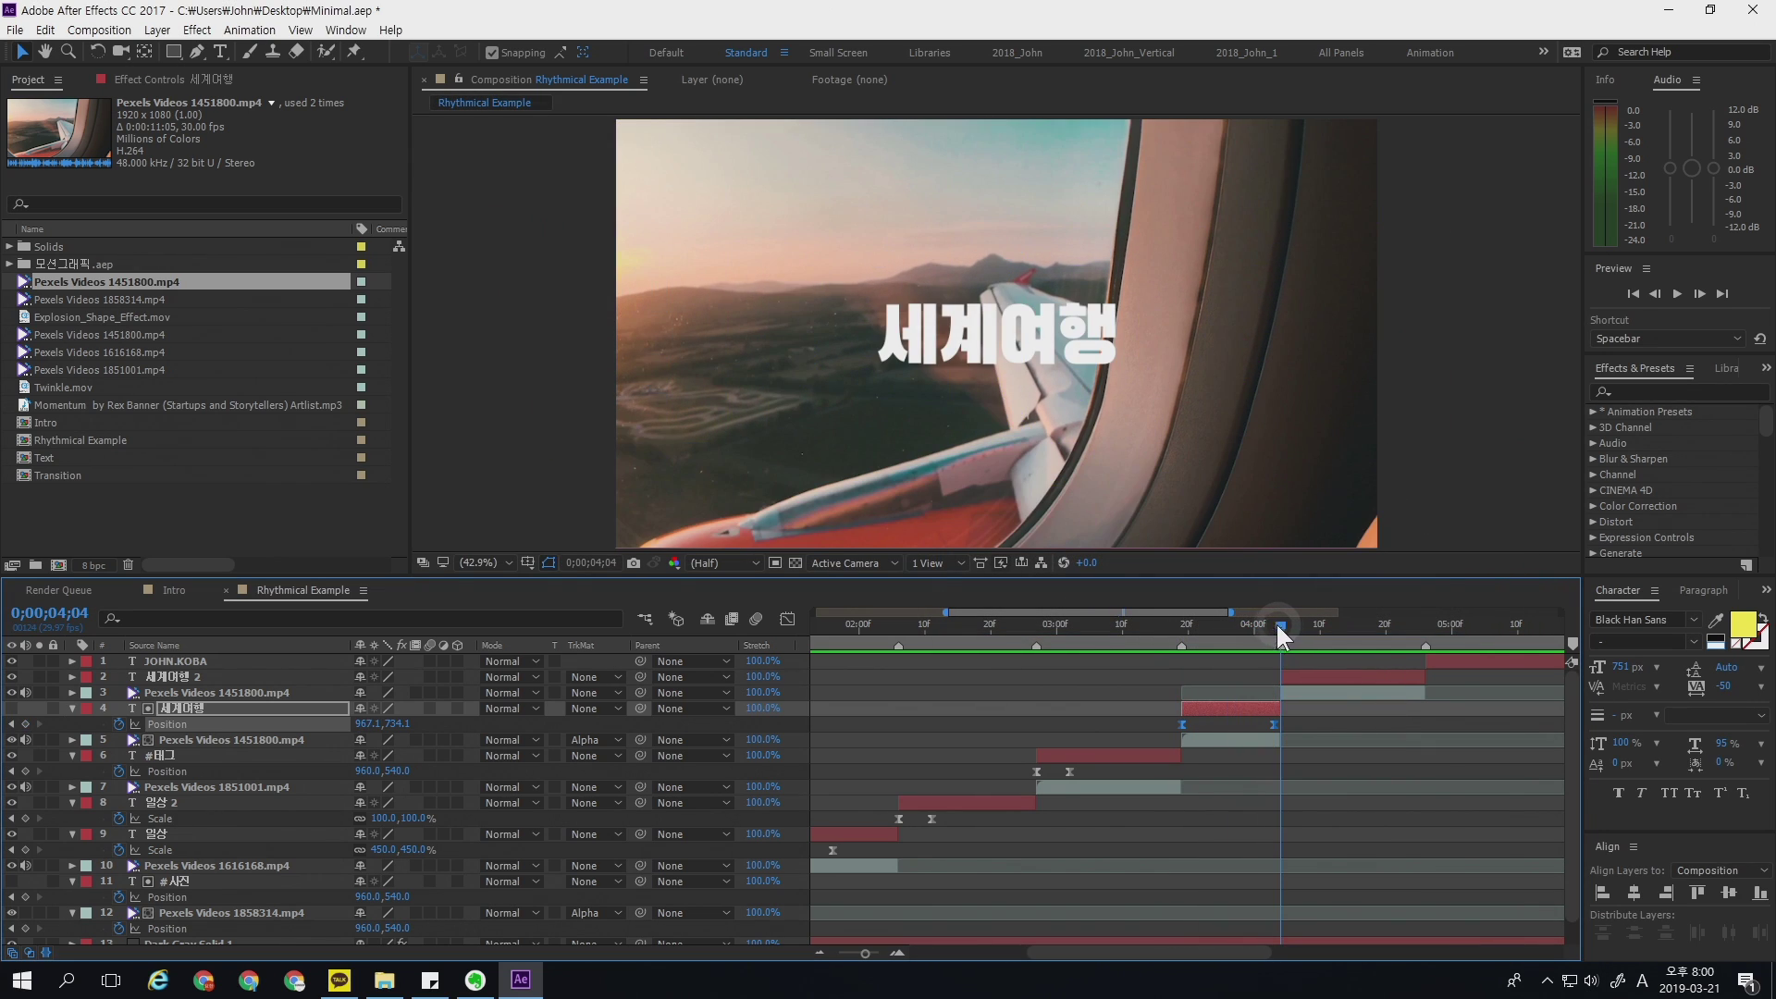
left_click(1312, 679)
key("p")
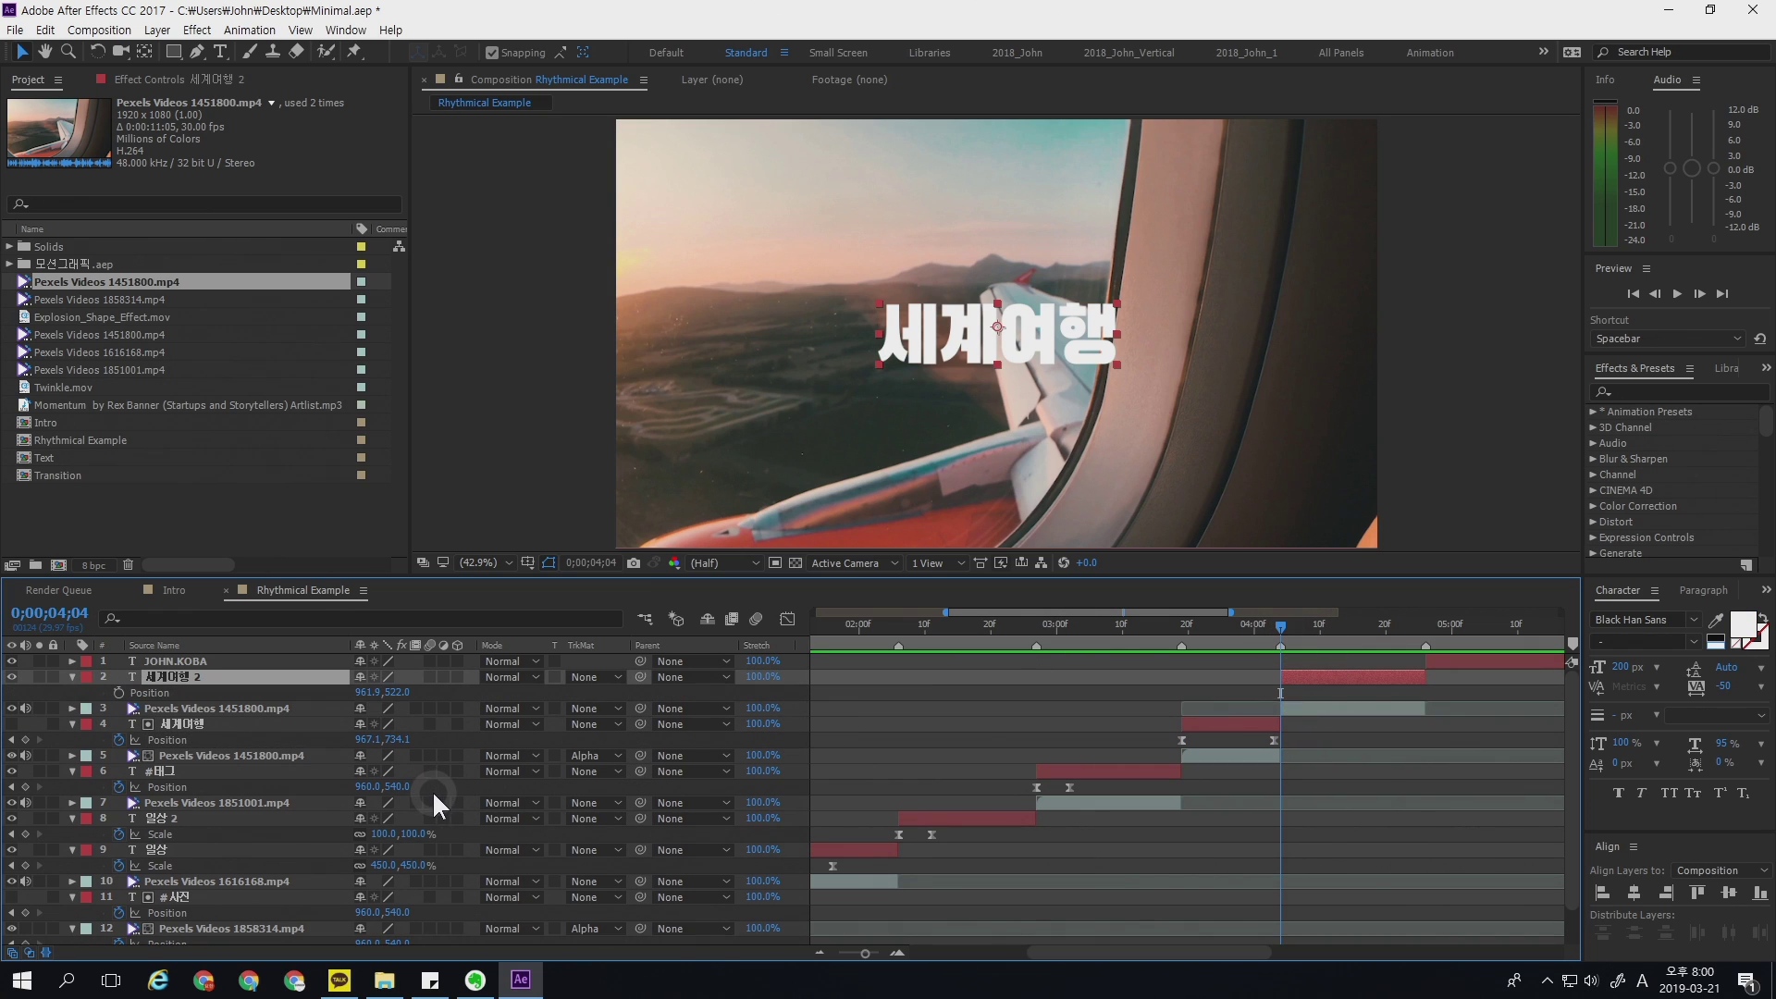
left_click(116, 691)
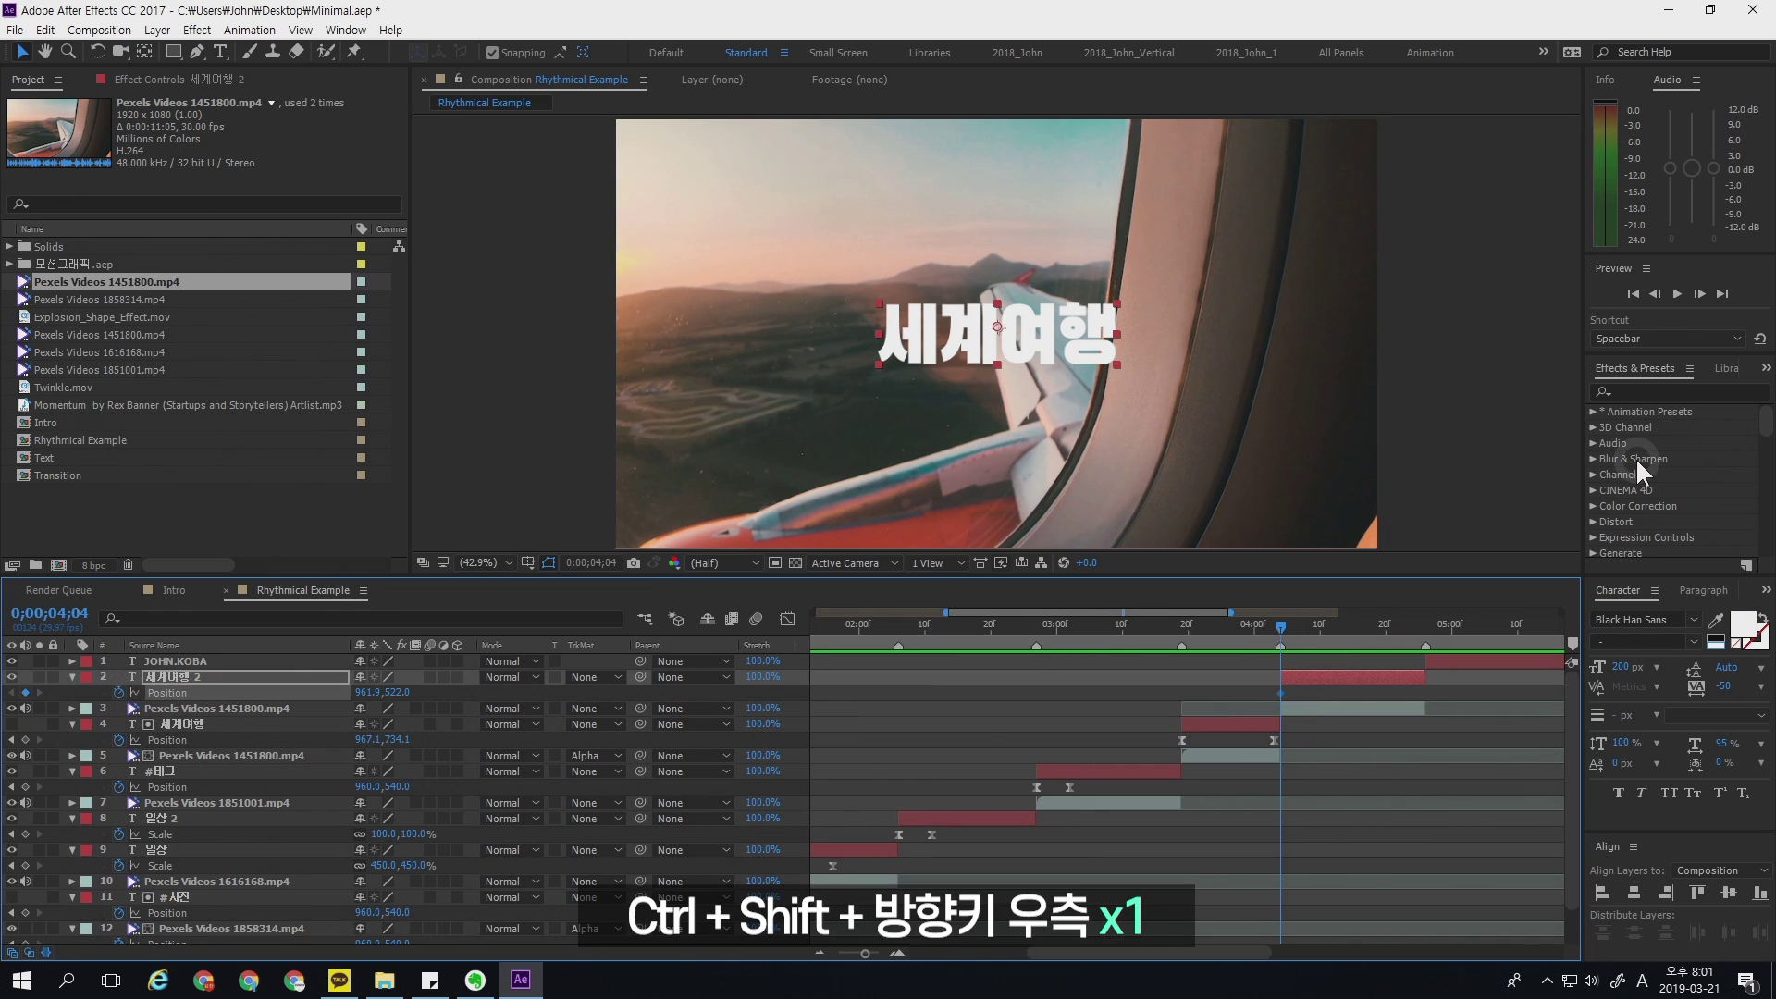
key("ctrl+shift+Right")
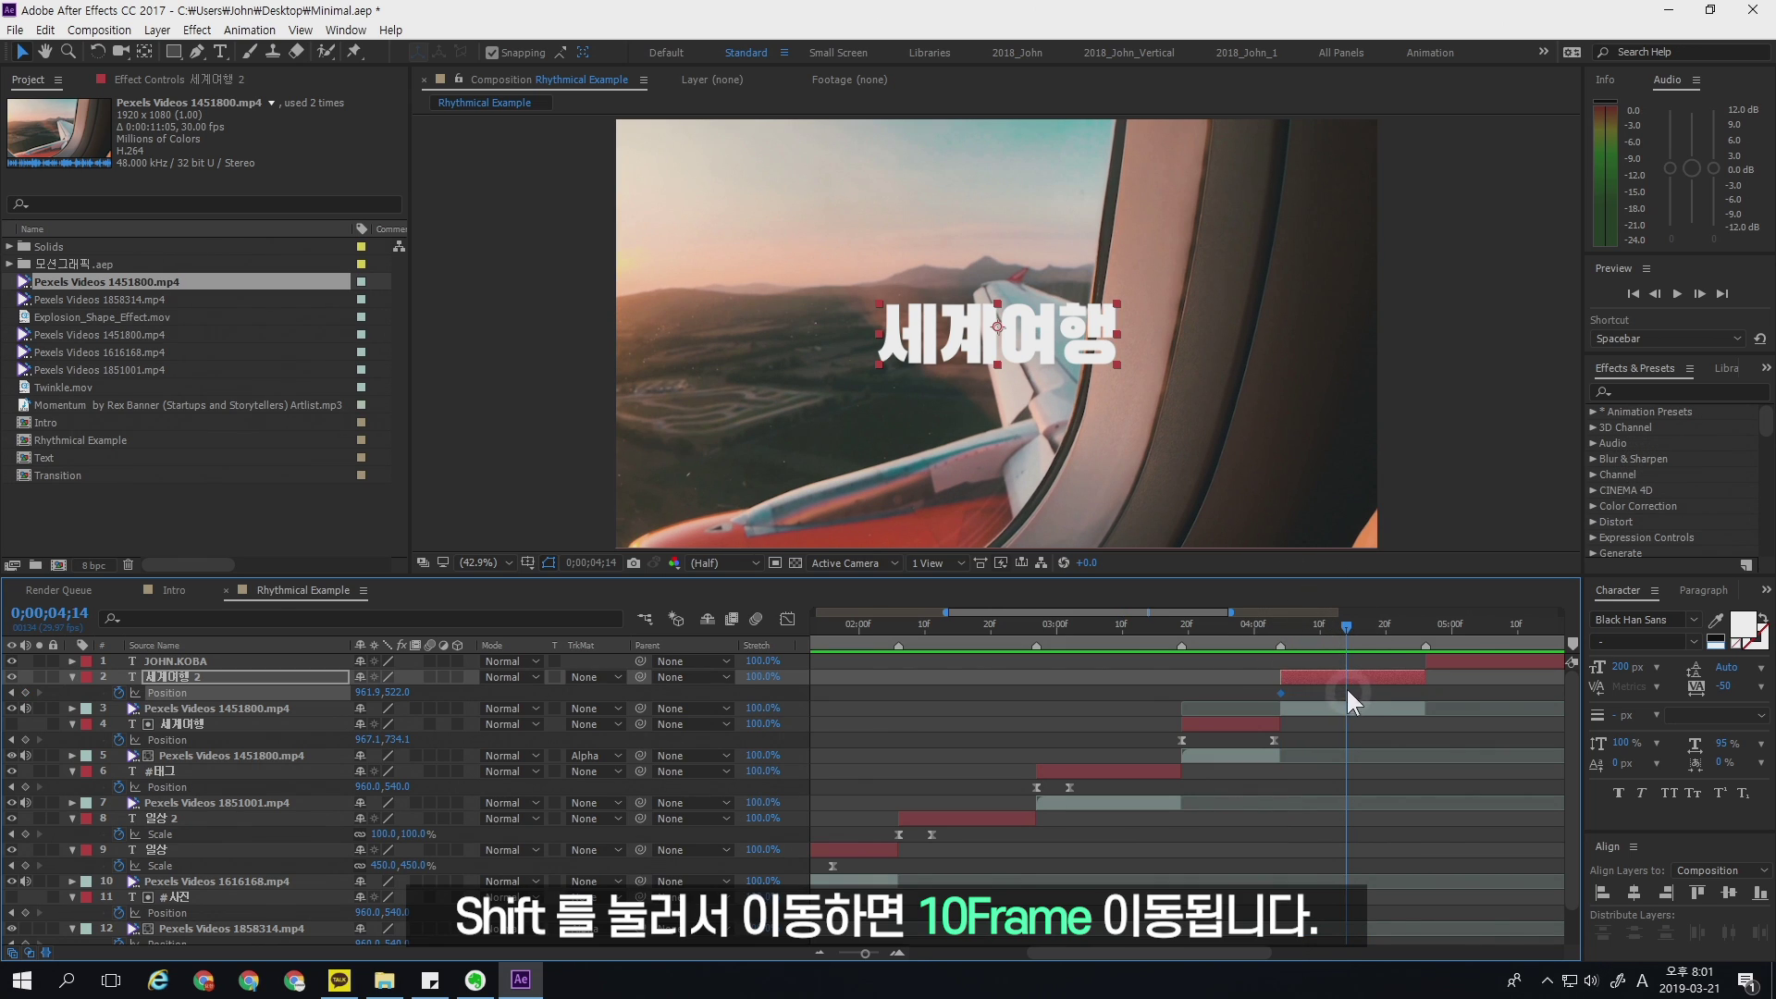
left_click(25, 692)
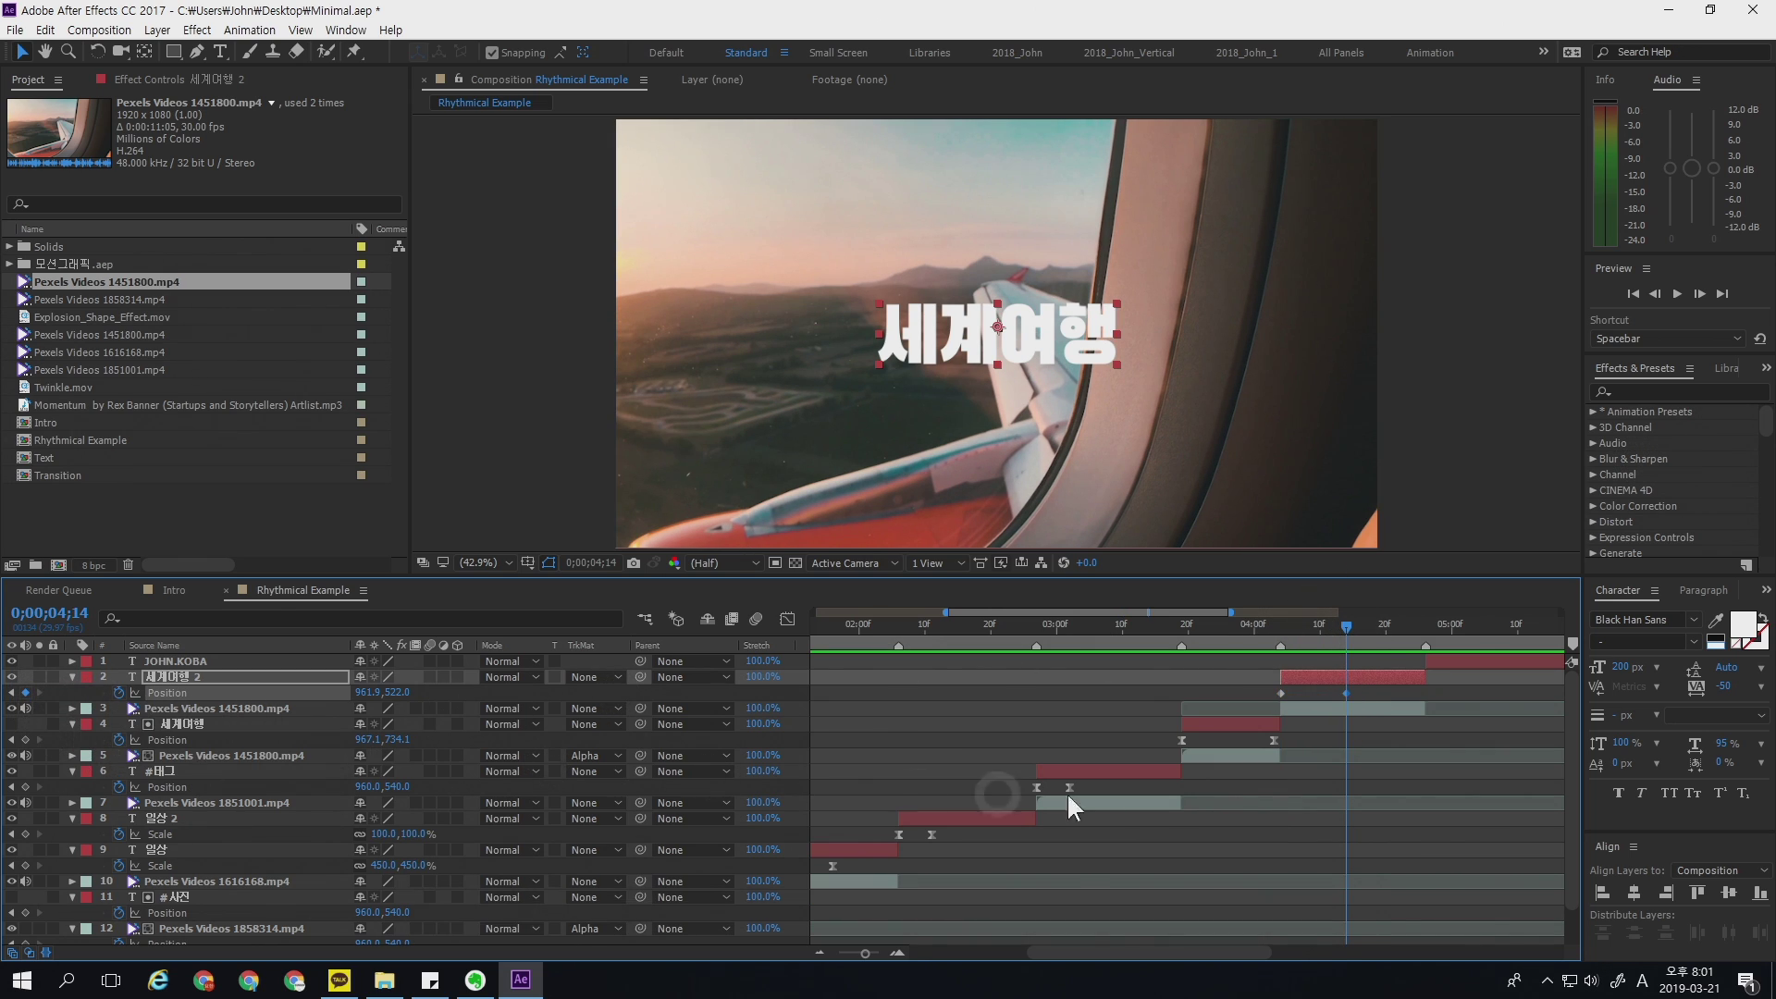
left_click_drag(1343, 624, 1276, 642)
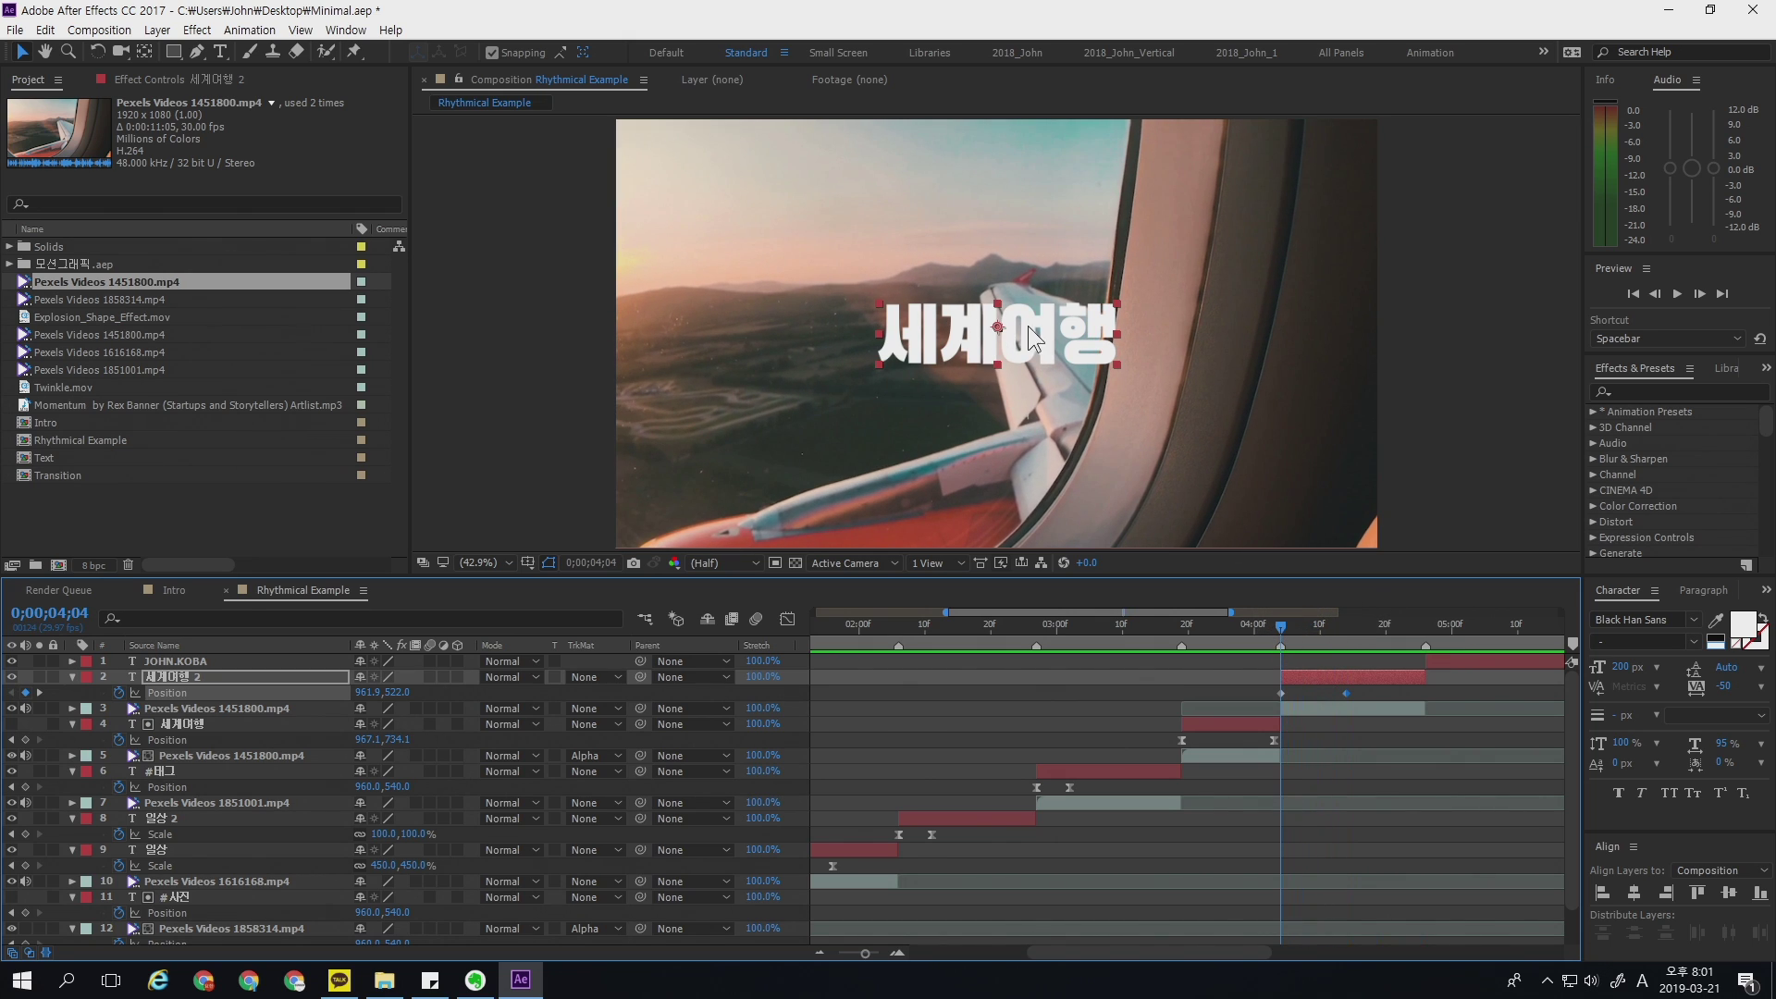
left_click_drag(1052, 347, 1000, 352)
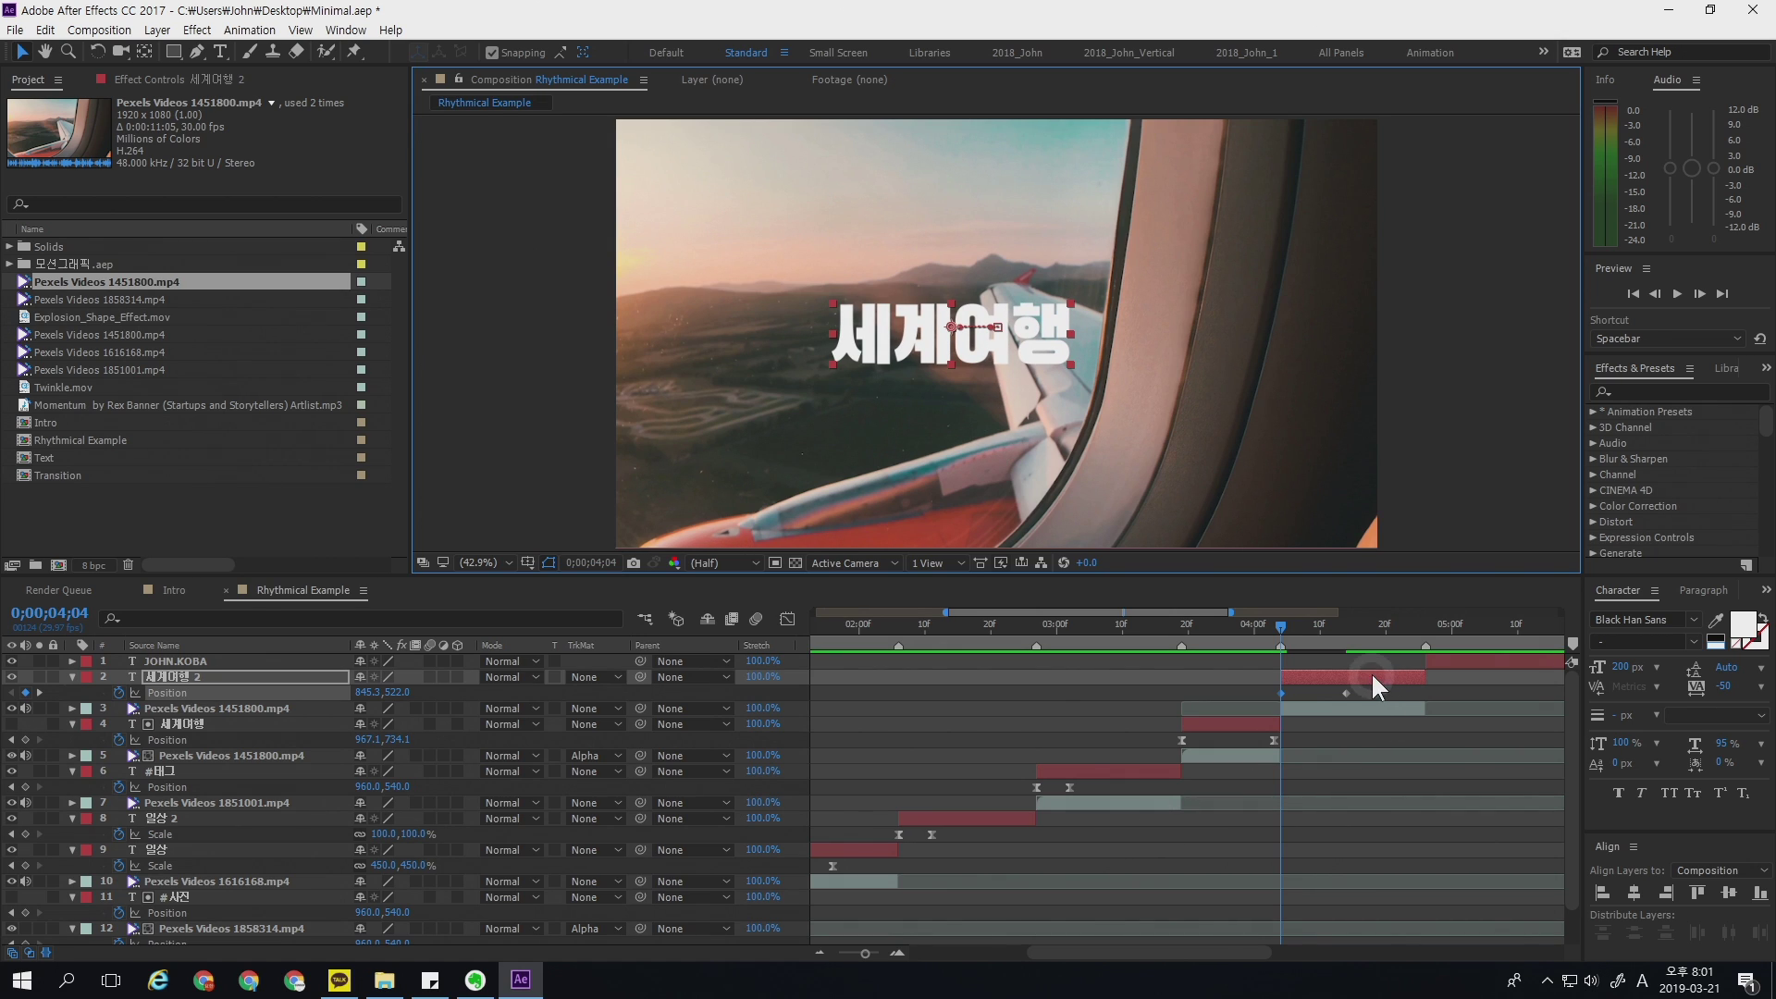
- Set the keyframe velocity of the 세계여행 2 layer's two Position keyframes to 100% incoming and 100% outgoing influence
left_click(1281, 694)
right_click(1281, 693)
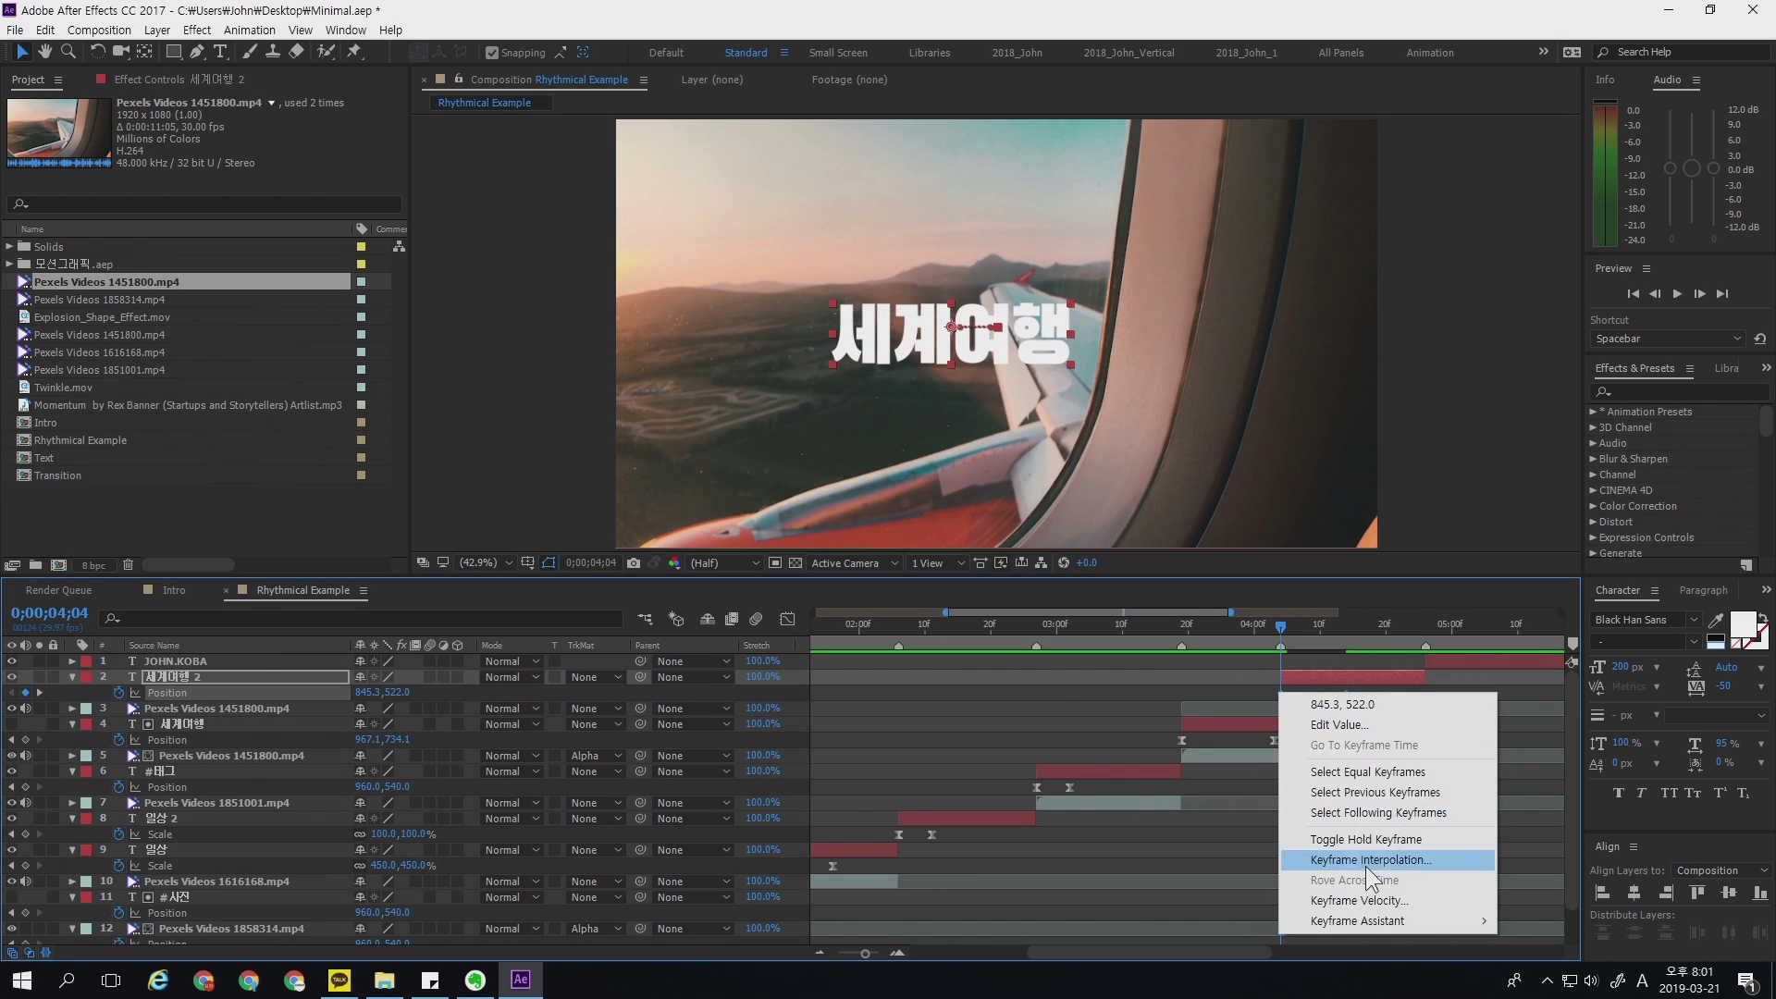
left_click(1359, 900)
double_click(1089, 520)
type("100")
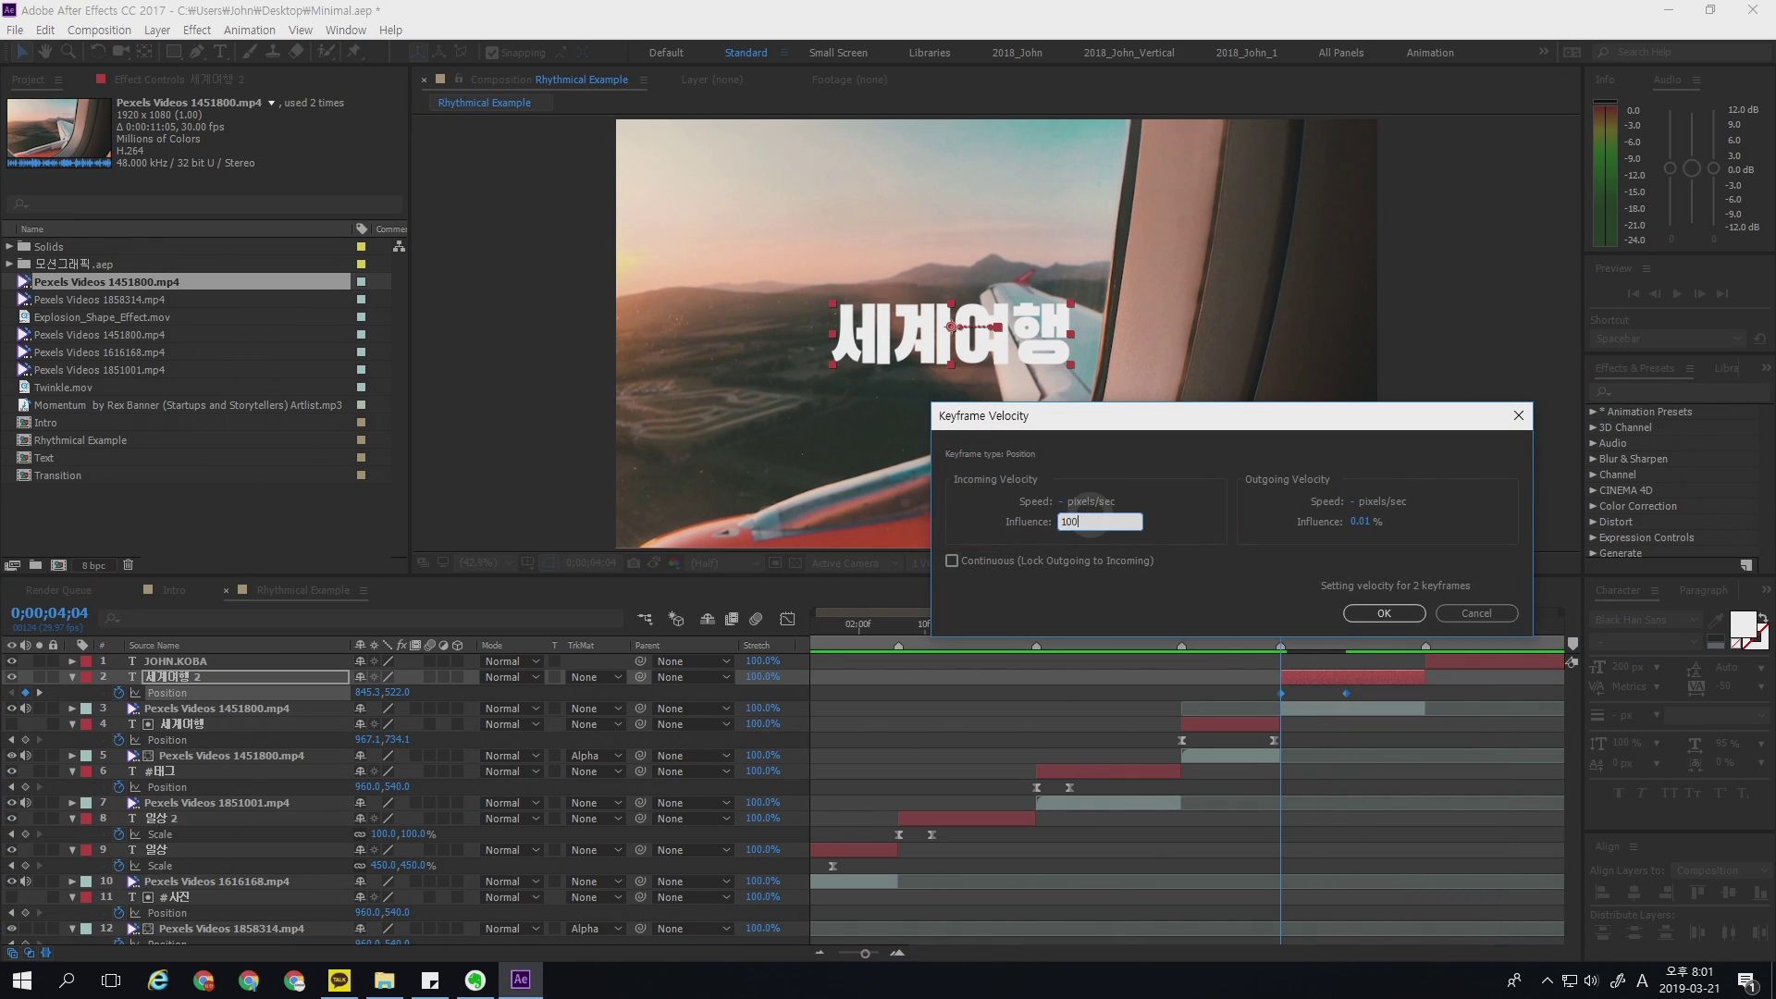
key("Tab")
type("100")
key("Return")
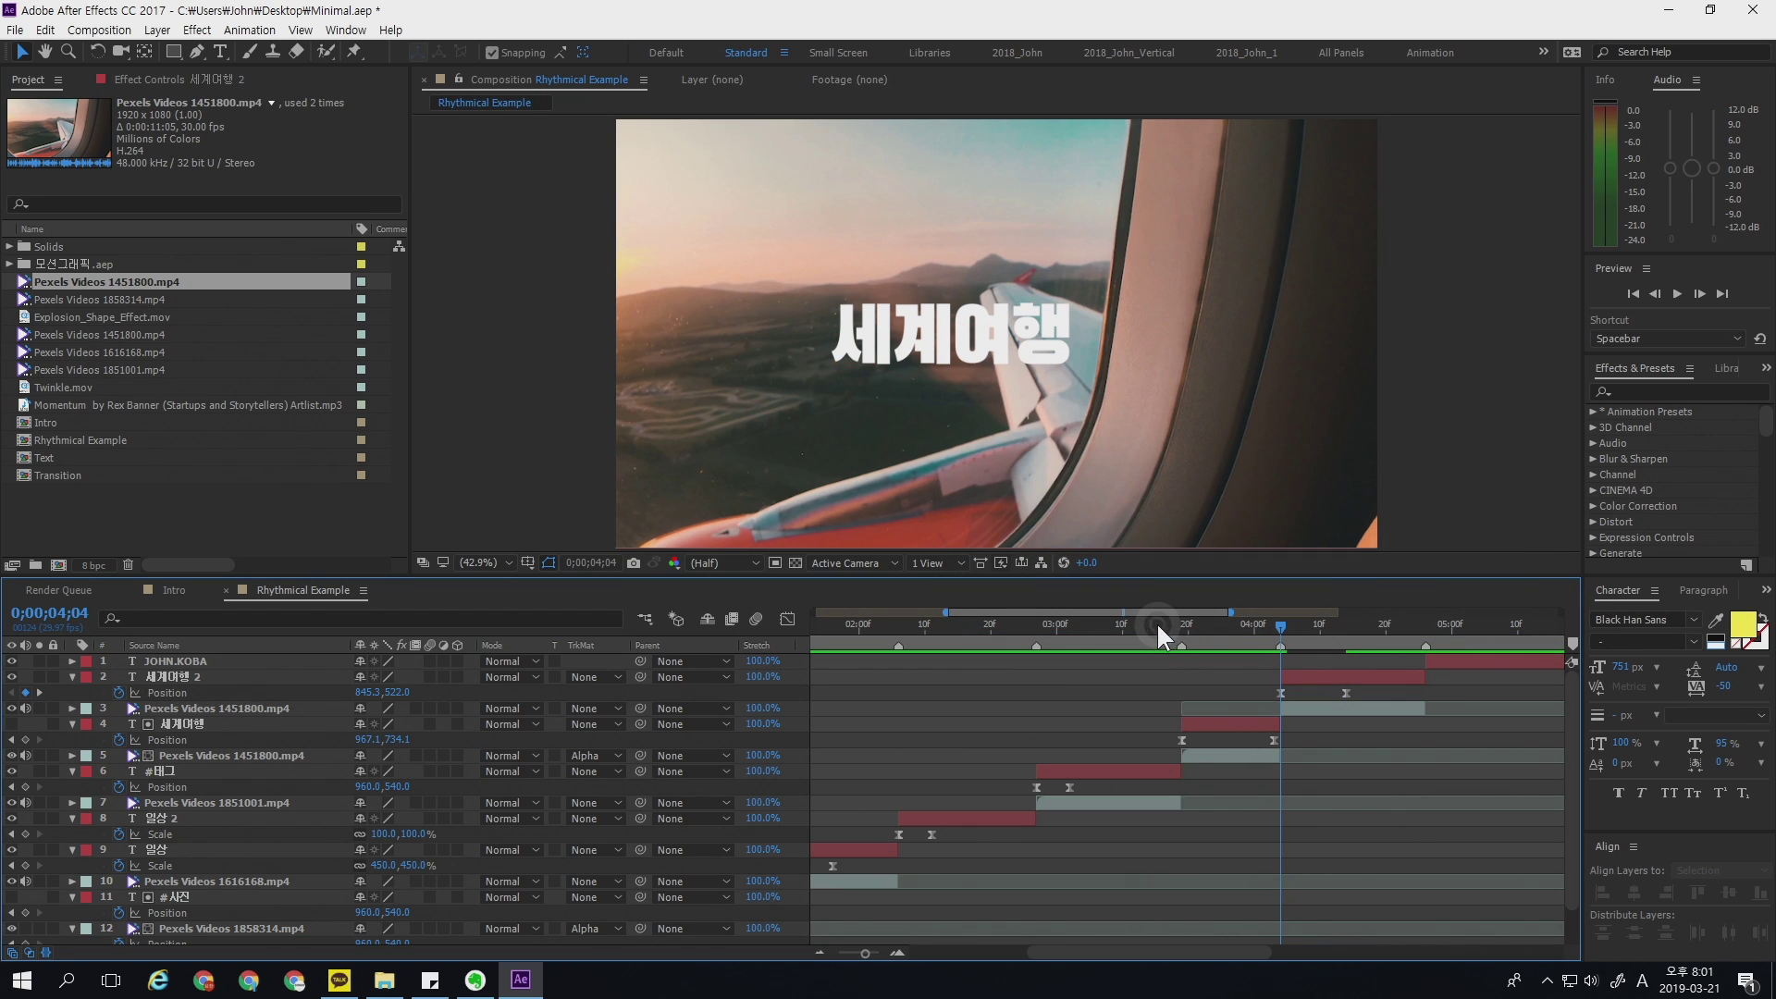
left_click_drag(1156, 622, 1330, 628)
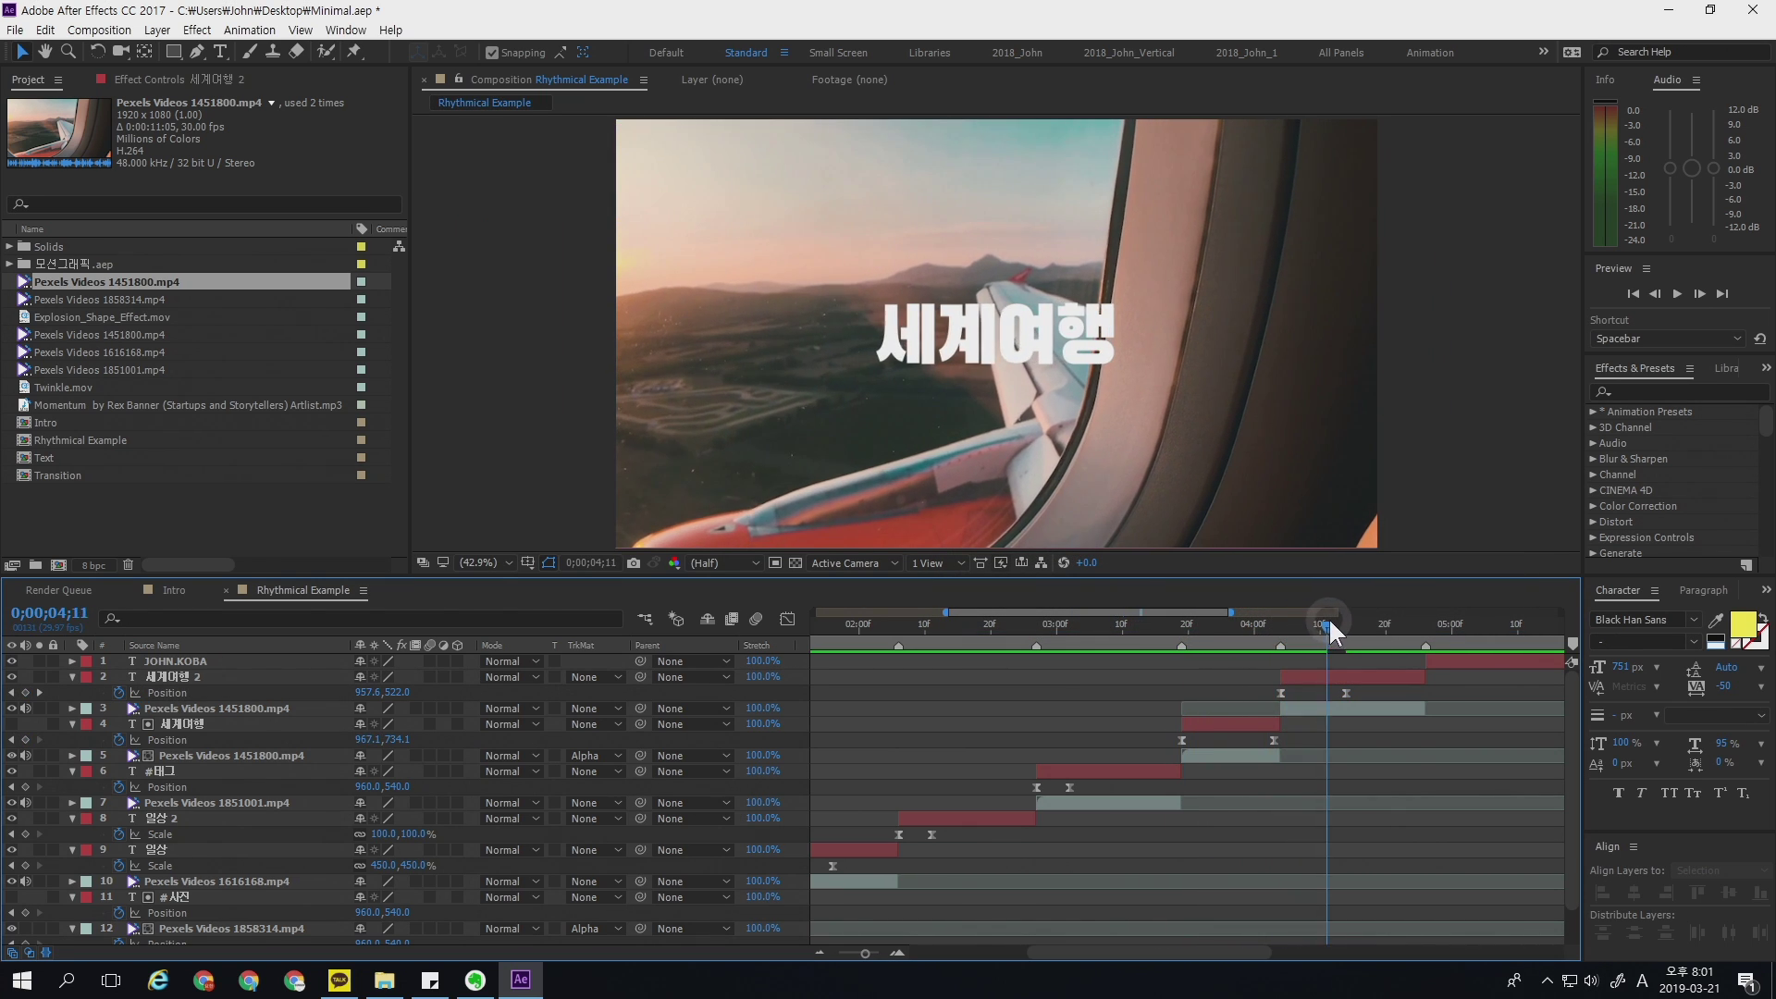
- Adjust the name title layer's anchor point and add Scale keyframes to it at 0;00;04;26 and 0;00;05;06
left_click_drag(1333, 631, 1075, 630)
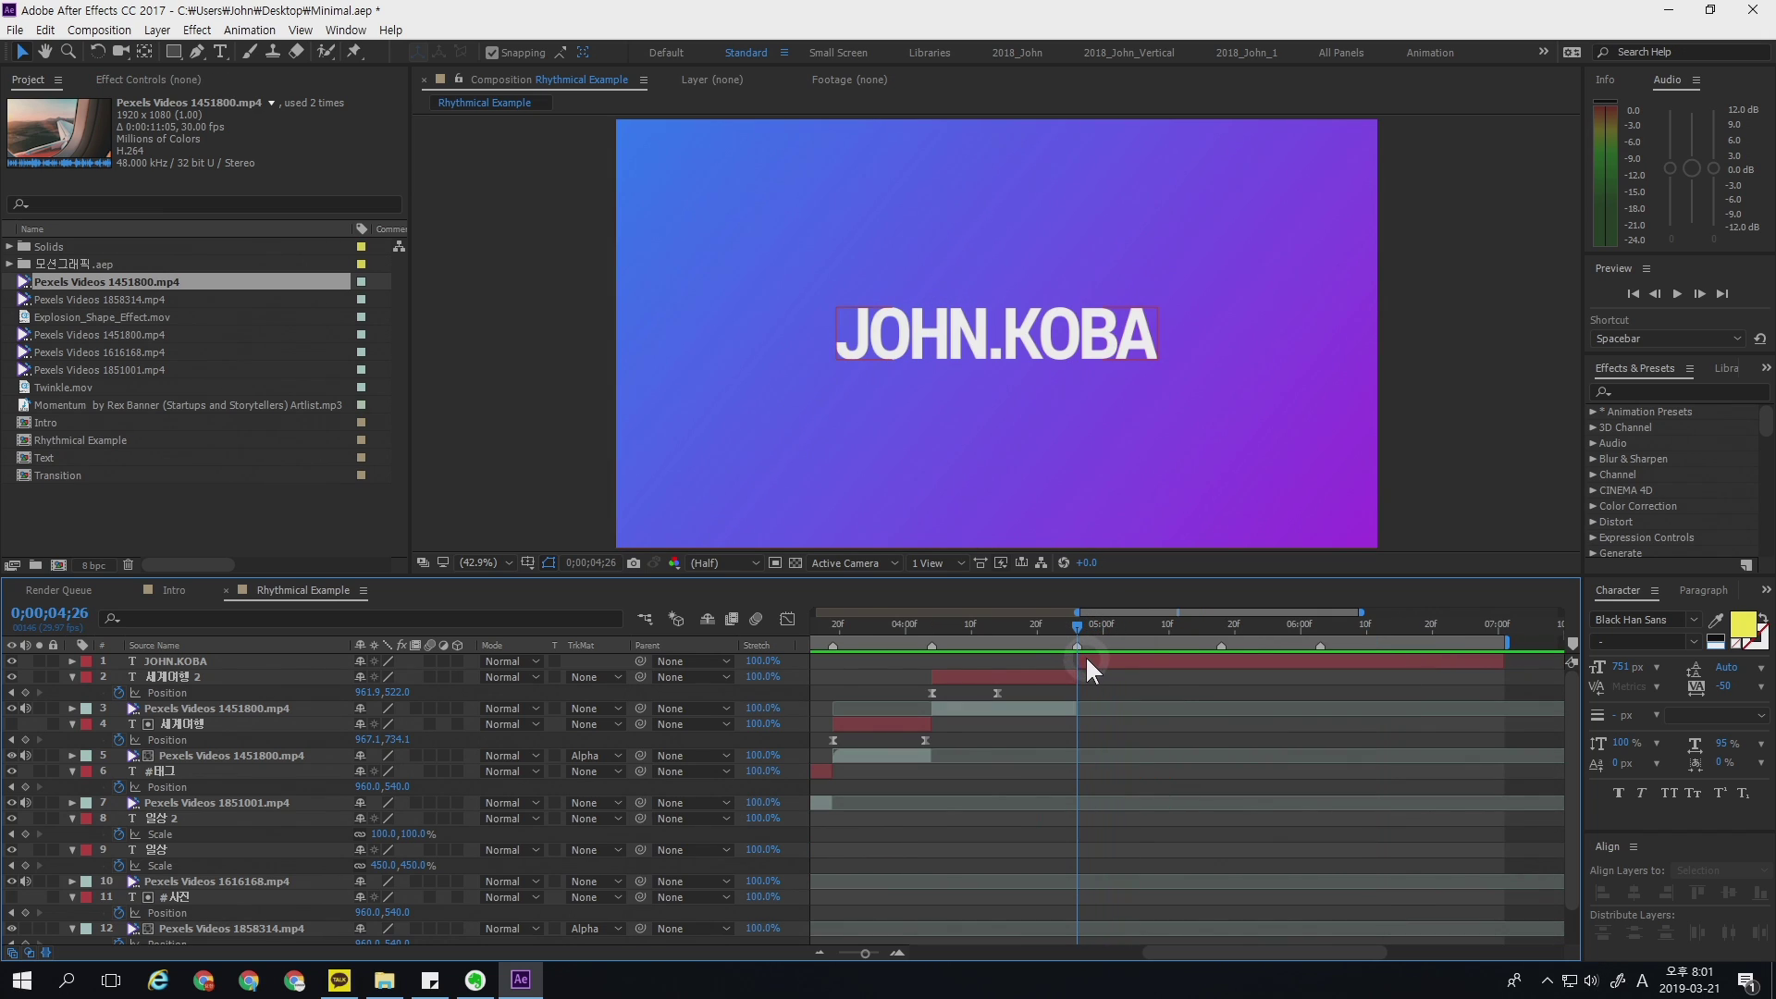
left_click(1087, 661)
key("s")
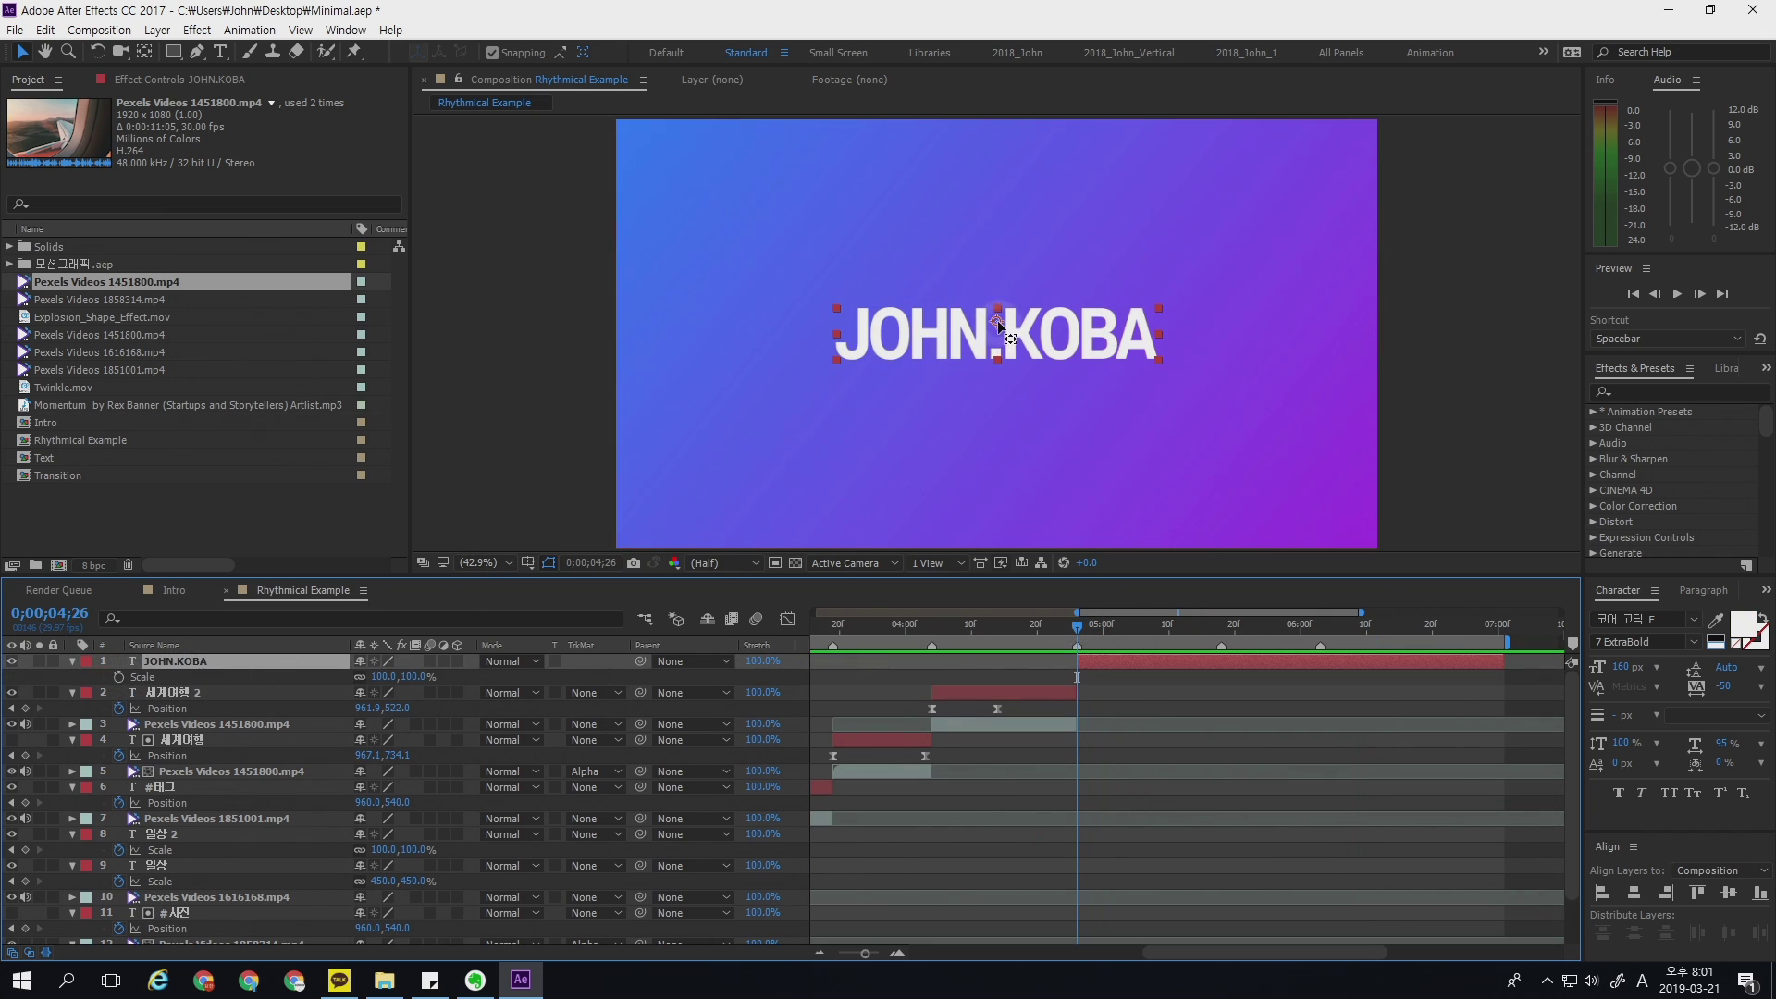
left_click_drag(997, 320, 997, 359)
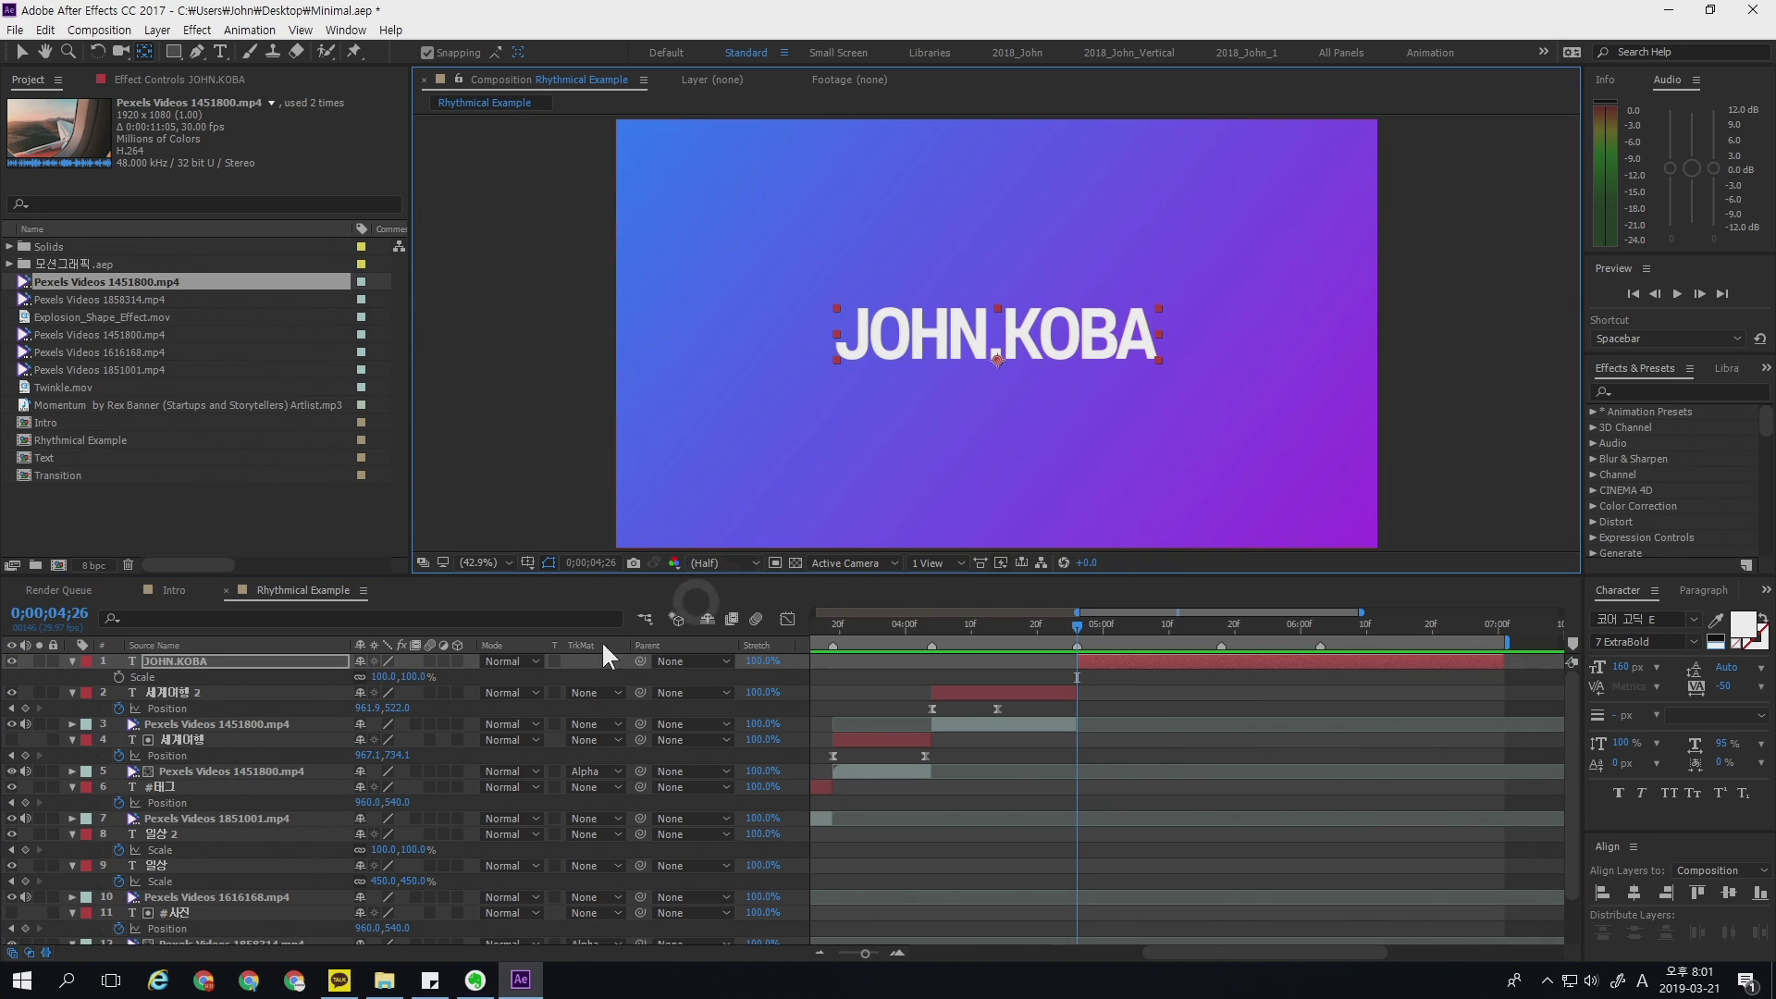
left_click(118, 677)
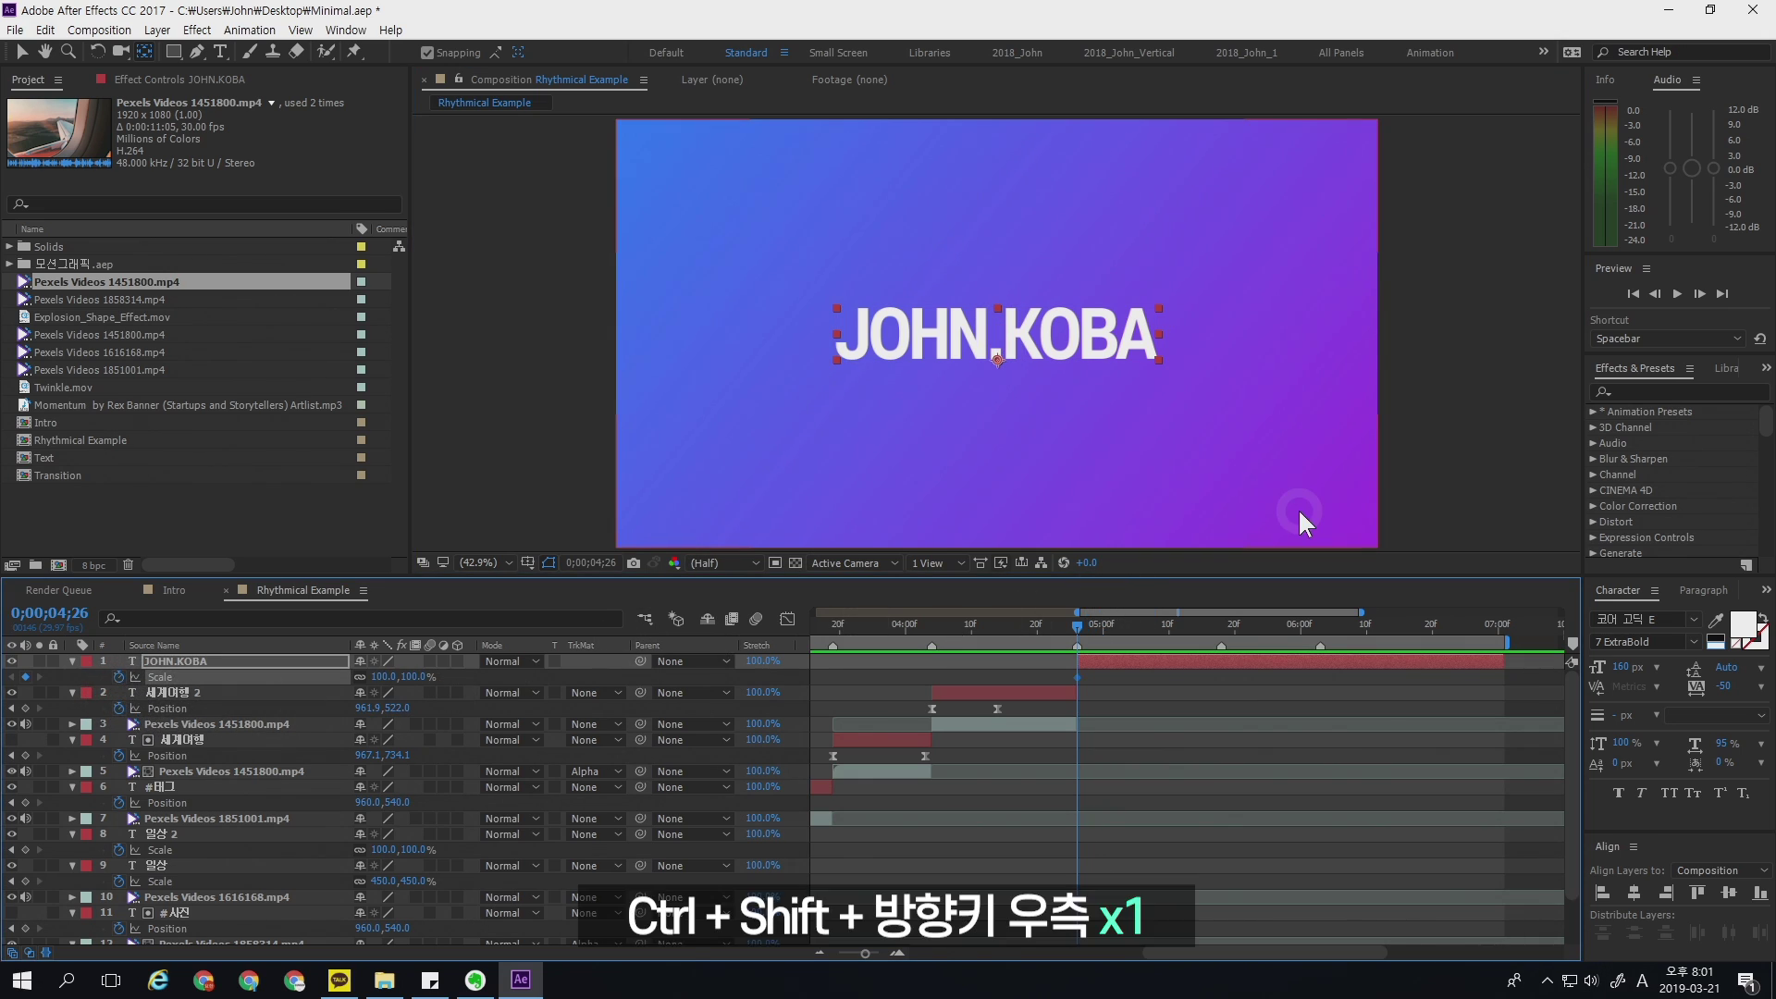
key("ctrl+shift+Right")
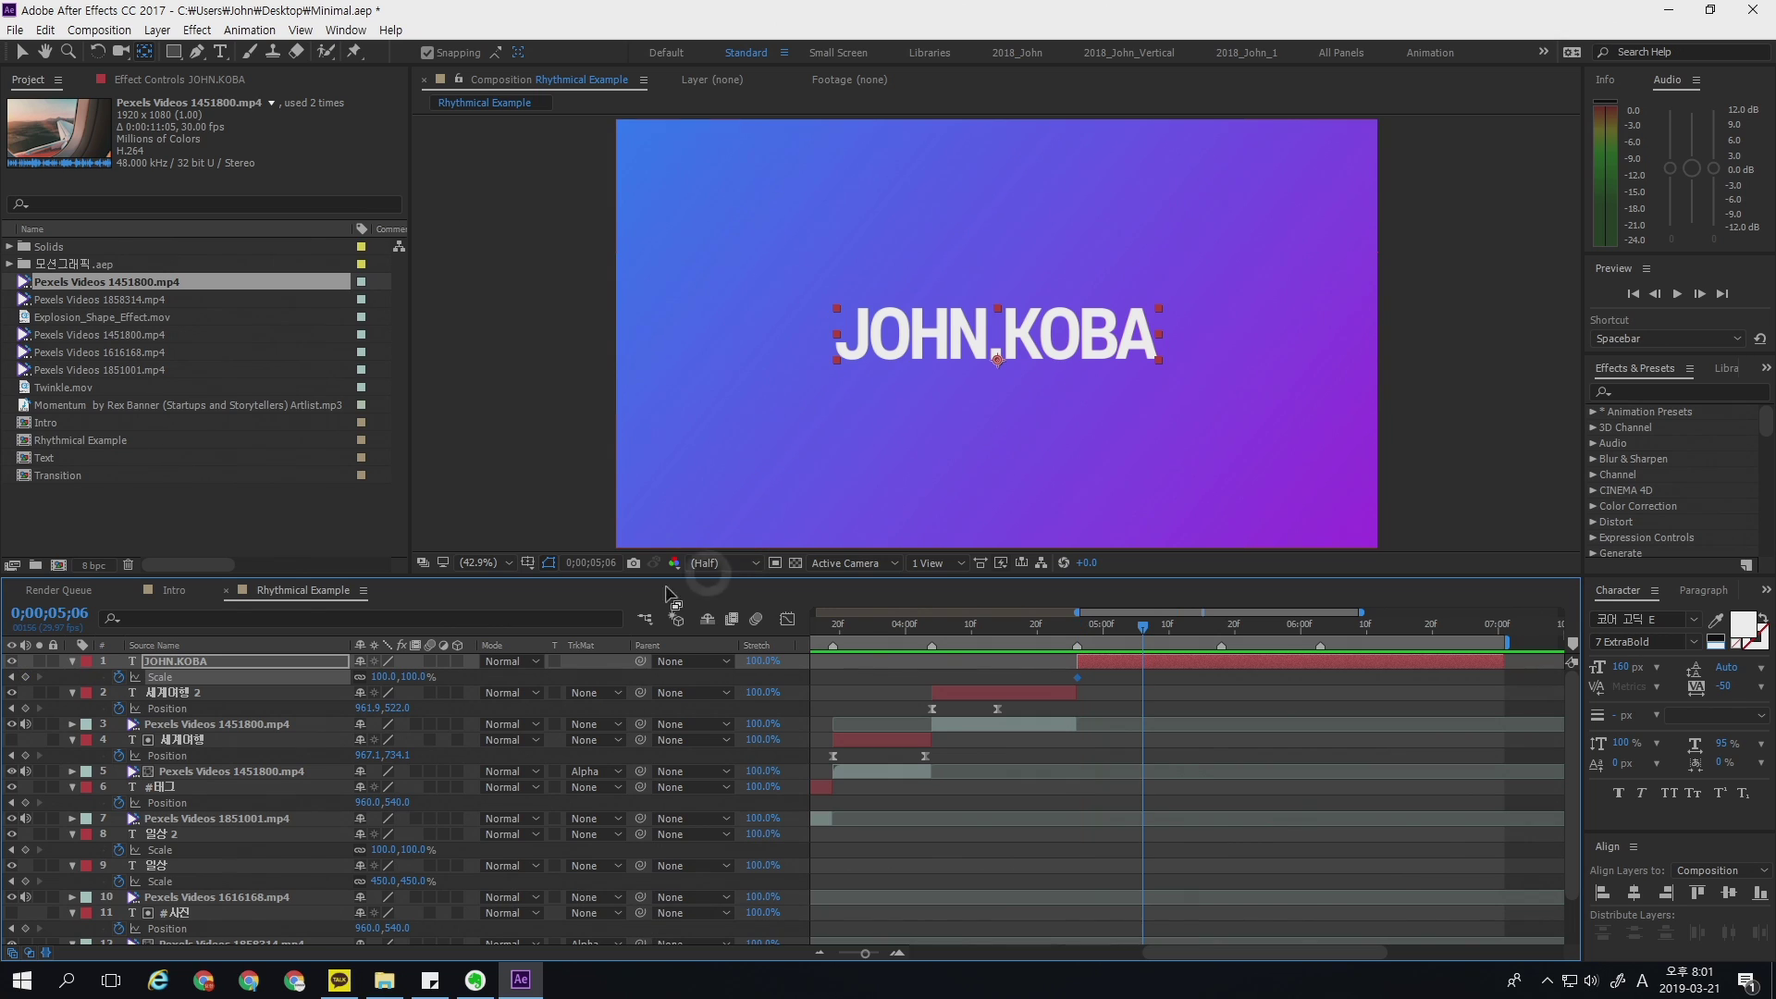
left_click(25, 676)
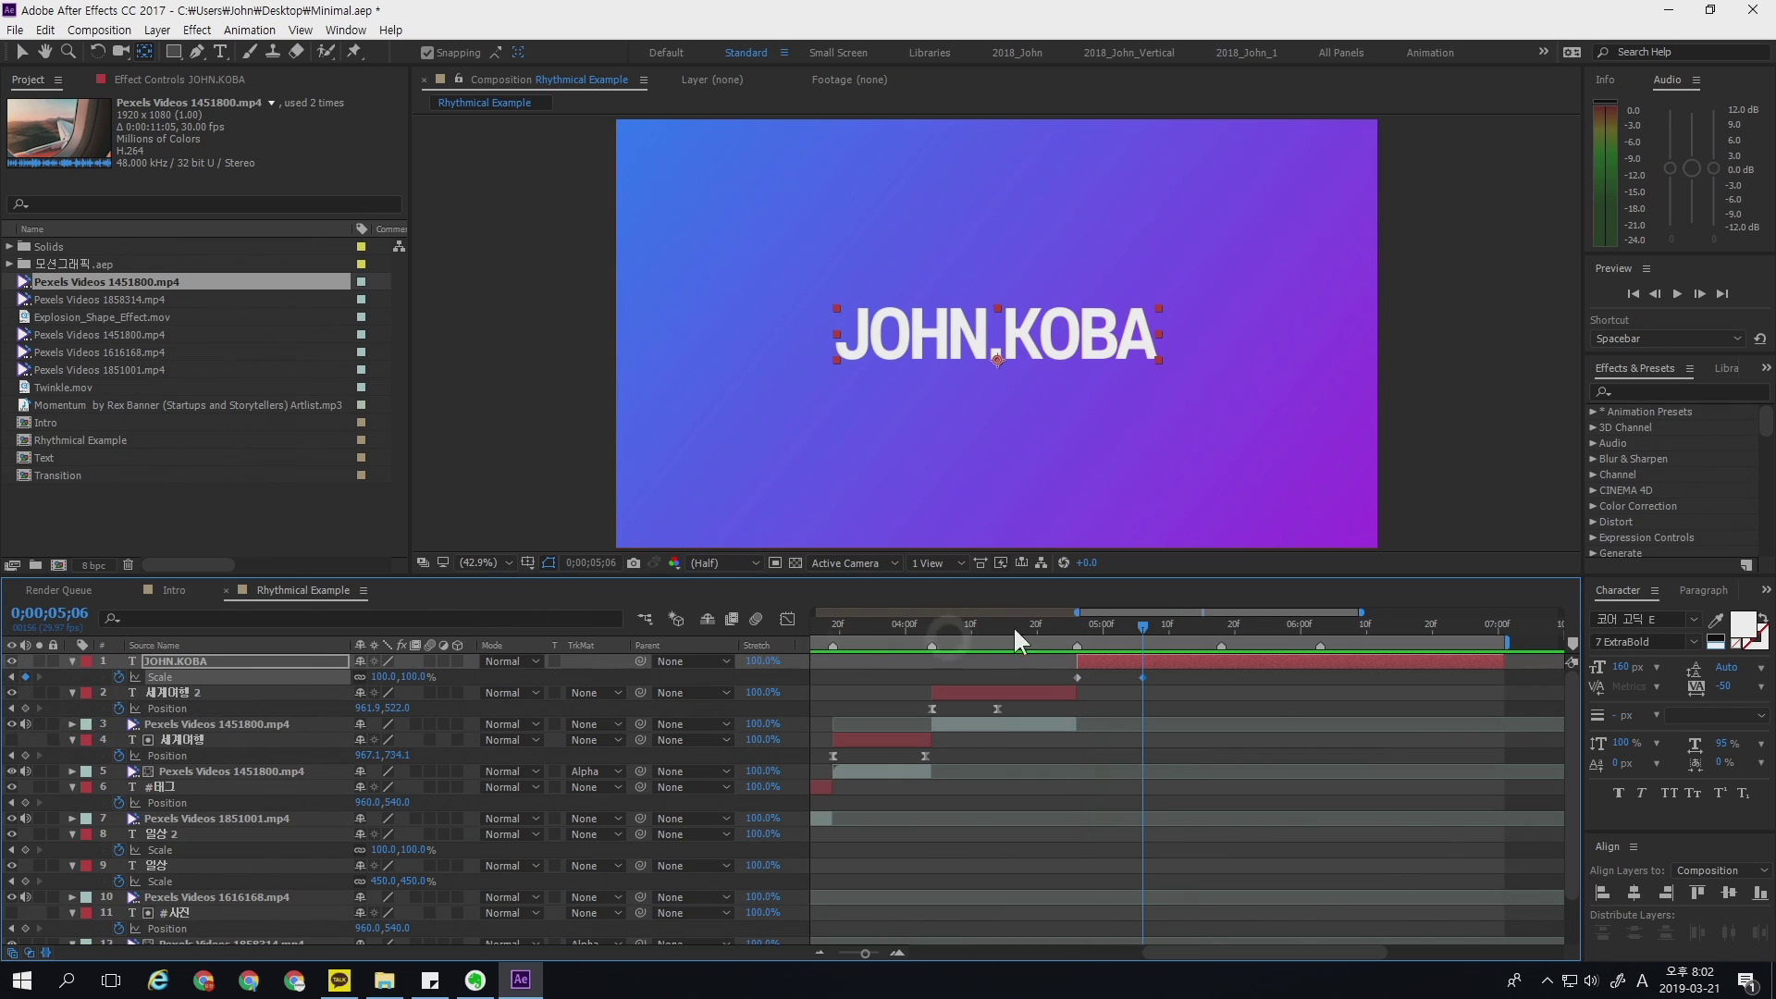
- Set the name title layer's Scale to 140% at 0;00;04;26
left_click(1077, 625)
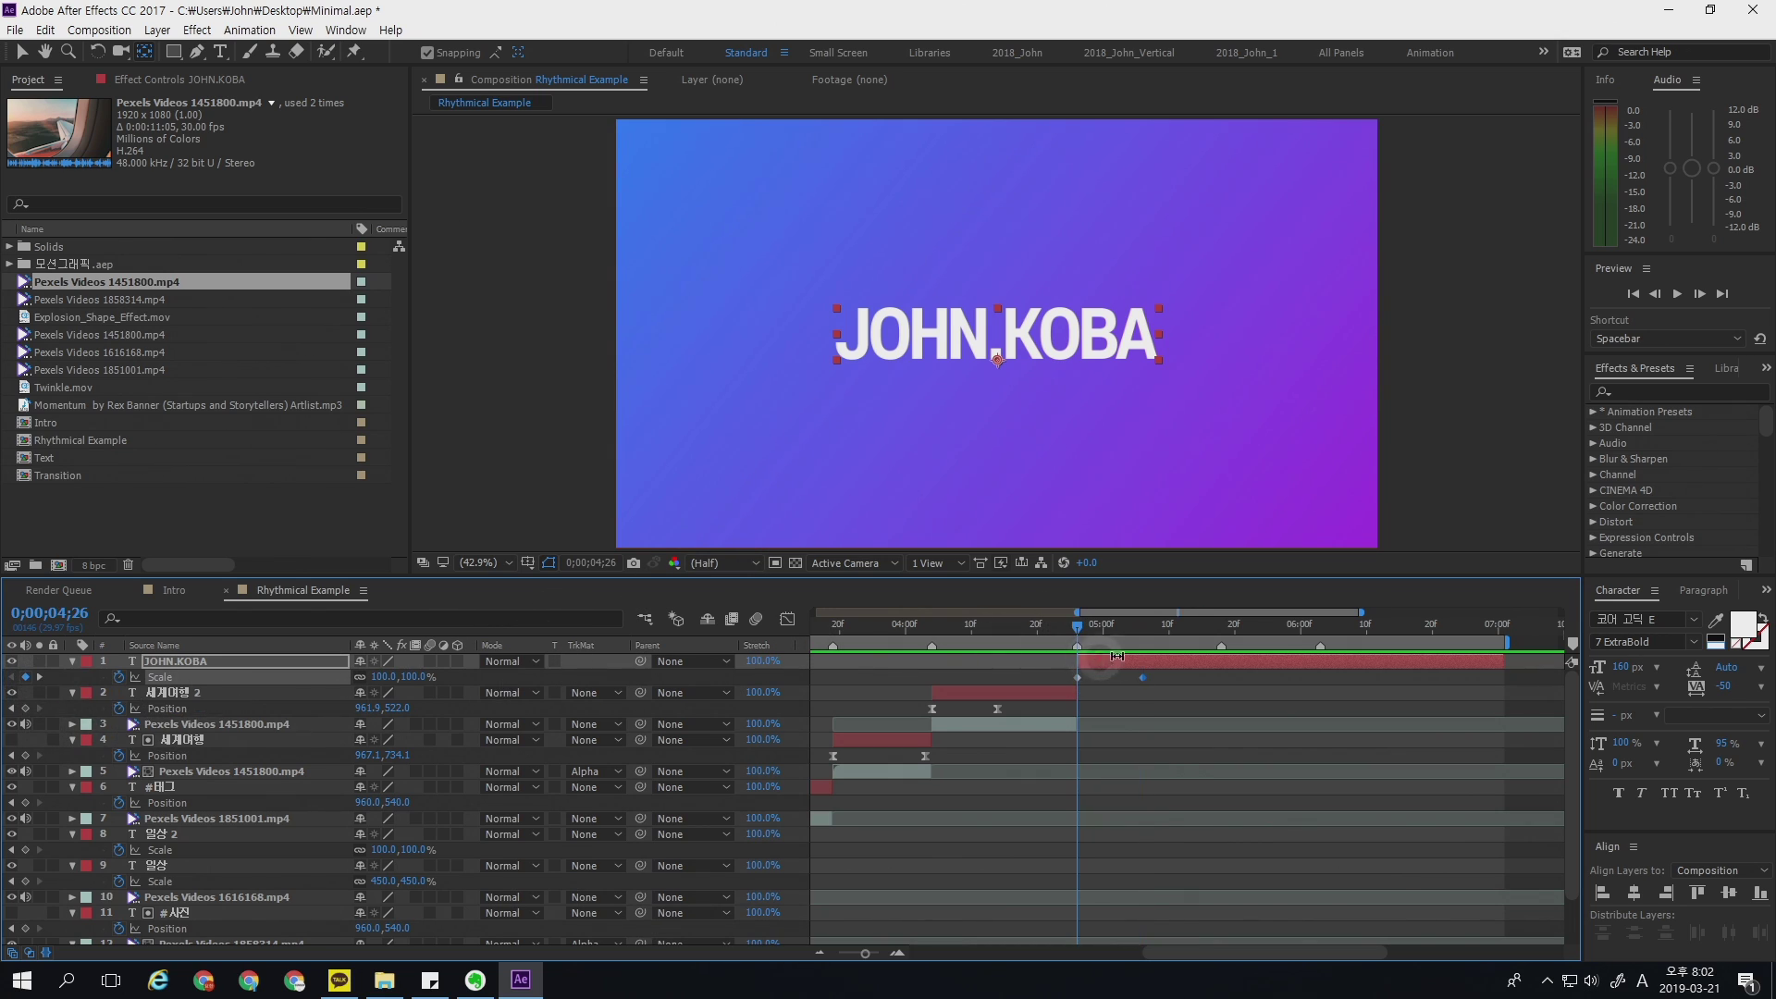
left_click(385, 677)
type("140")
key("Return")
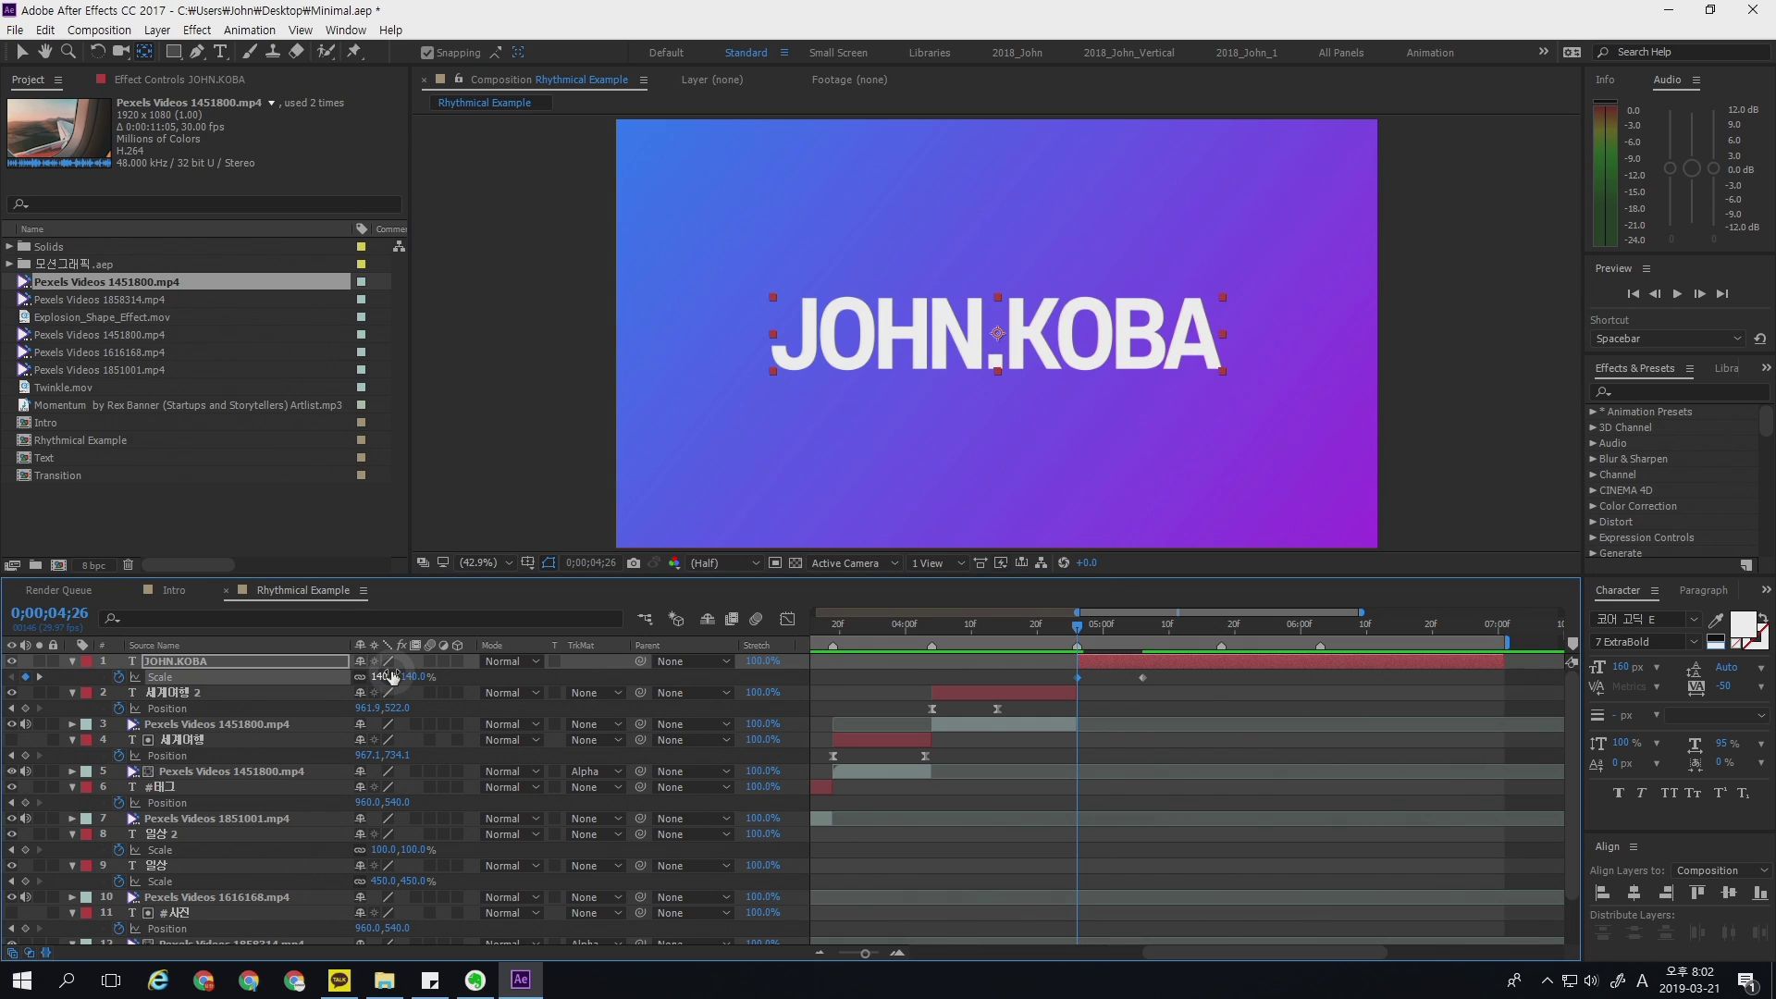
- Set the keyframe velocity of the name title's two Scale keyframes to 100% incoming and 20% outgoing influence
left_click_drag(1078, 626, 1144, 676)
right_click(1141, 674)
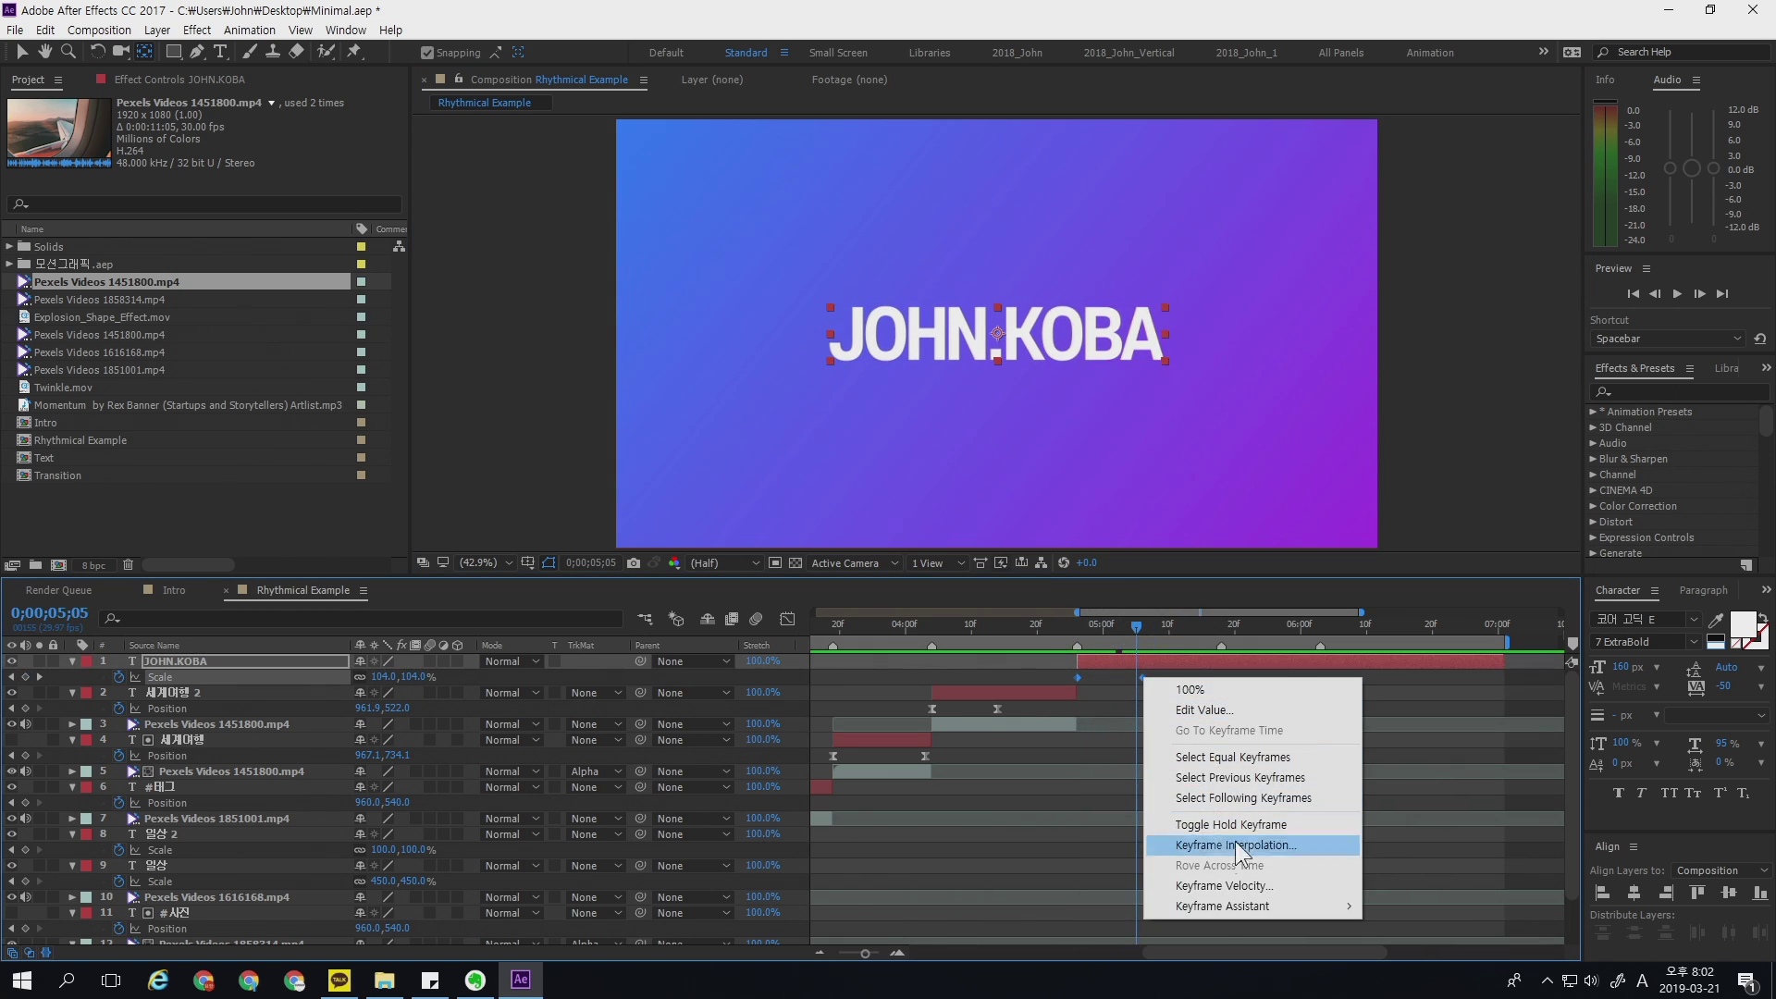
left_click(1231, 880)
double_click(1088, 539)
type("100")
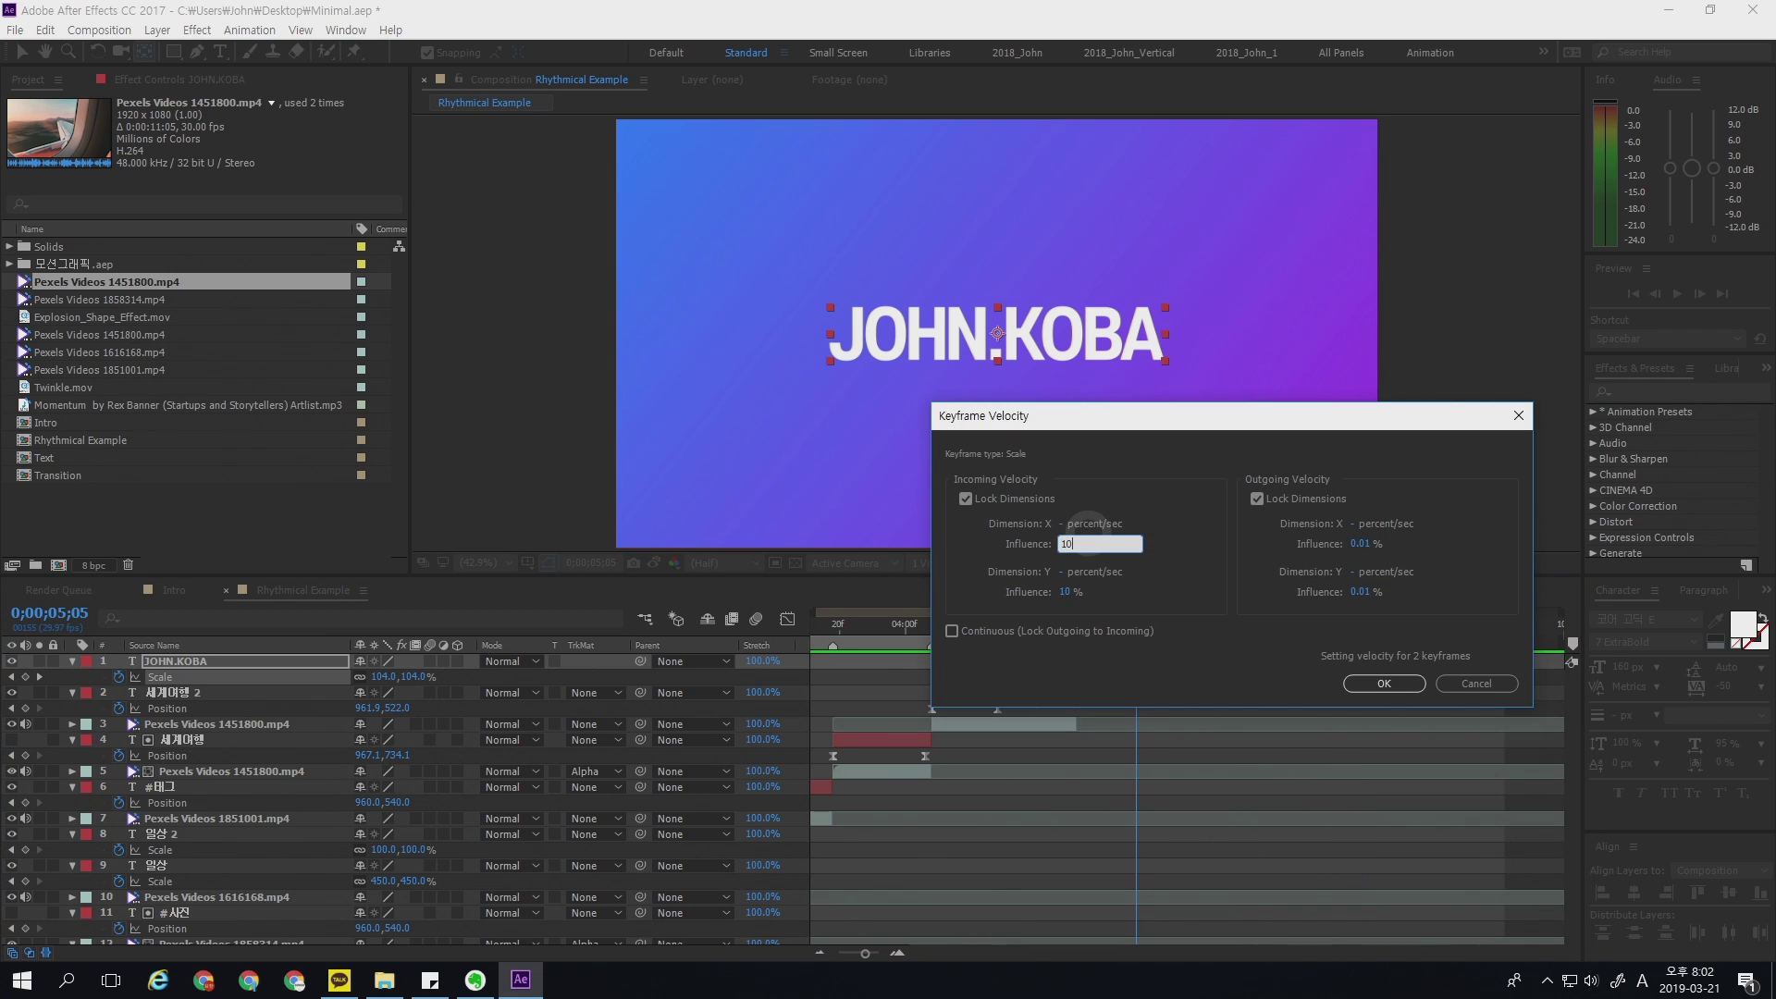
key("Tab")
key("Tab")
type("20")
key("Return")
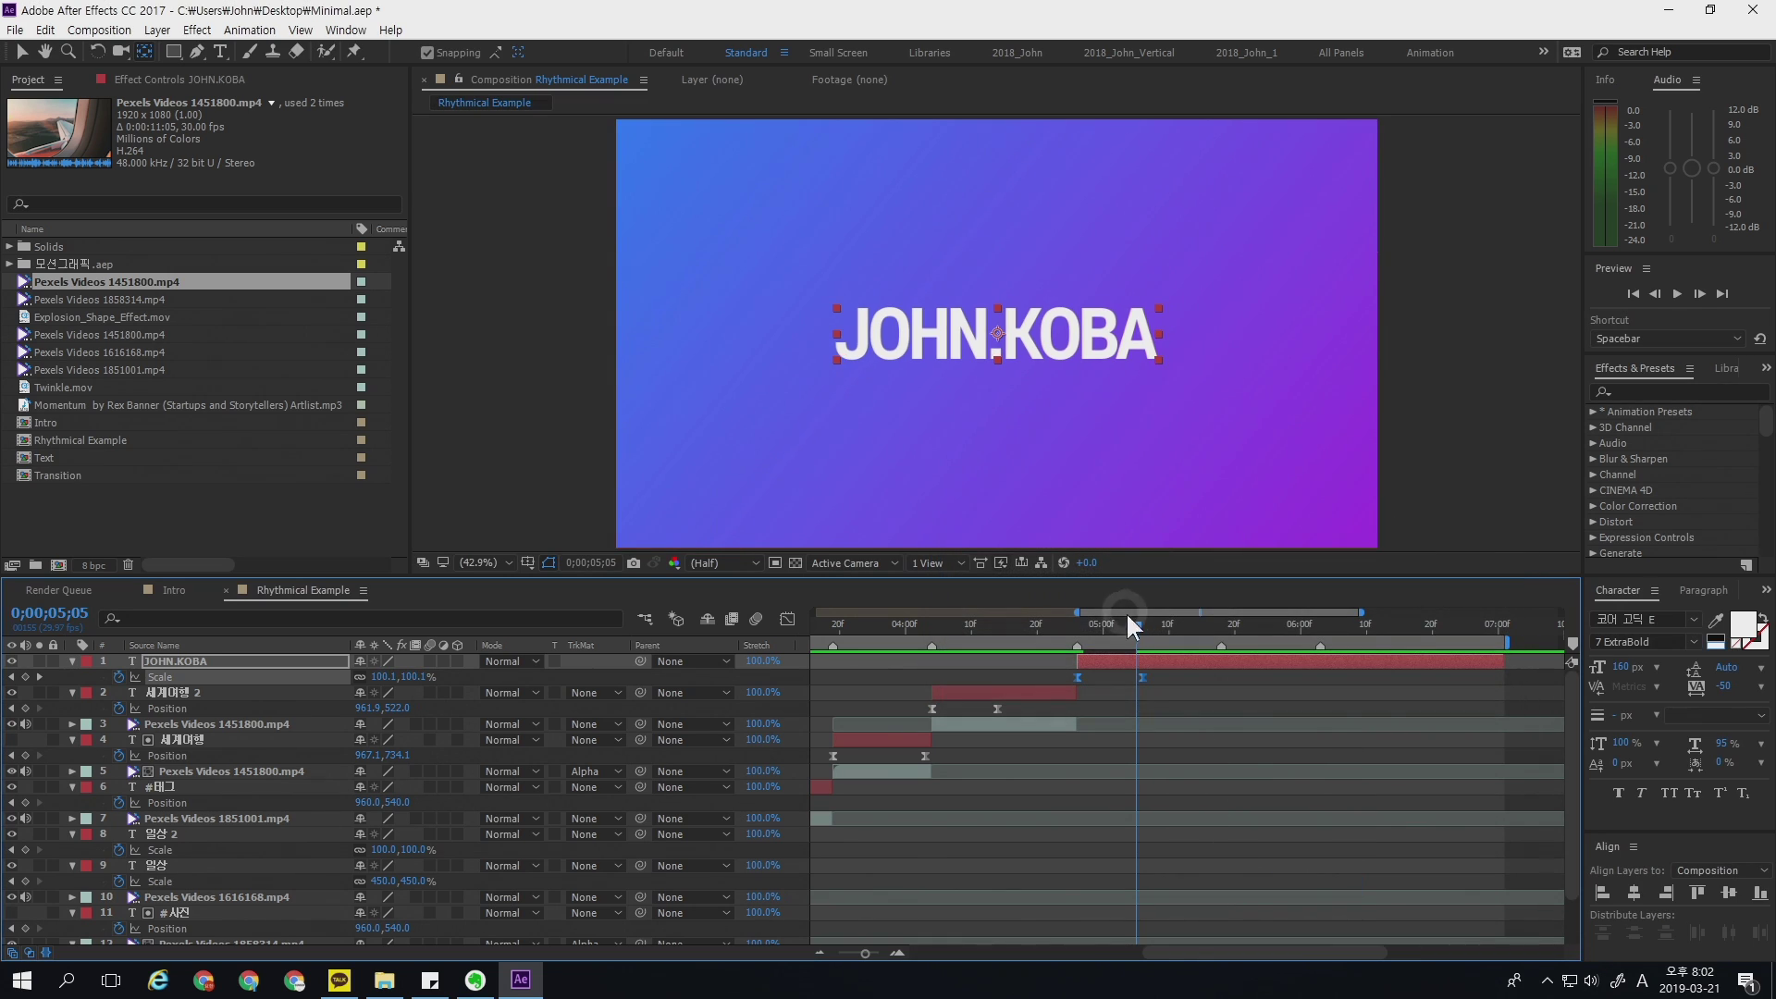
- Add Explosion_Shape_Effect.mov as the top layer and start it together with the name title at 0;00;04;26
left_click(1200, 625)
left_click(1184, 677)
key("minus")
key("minus")
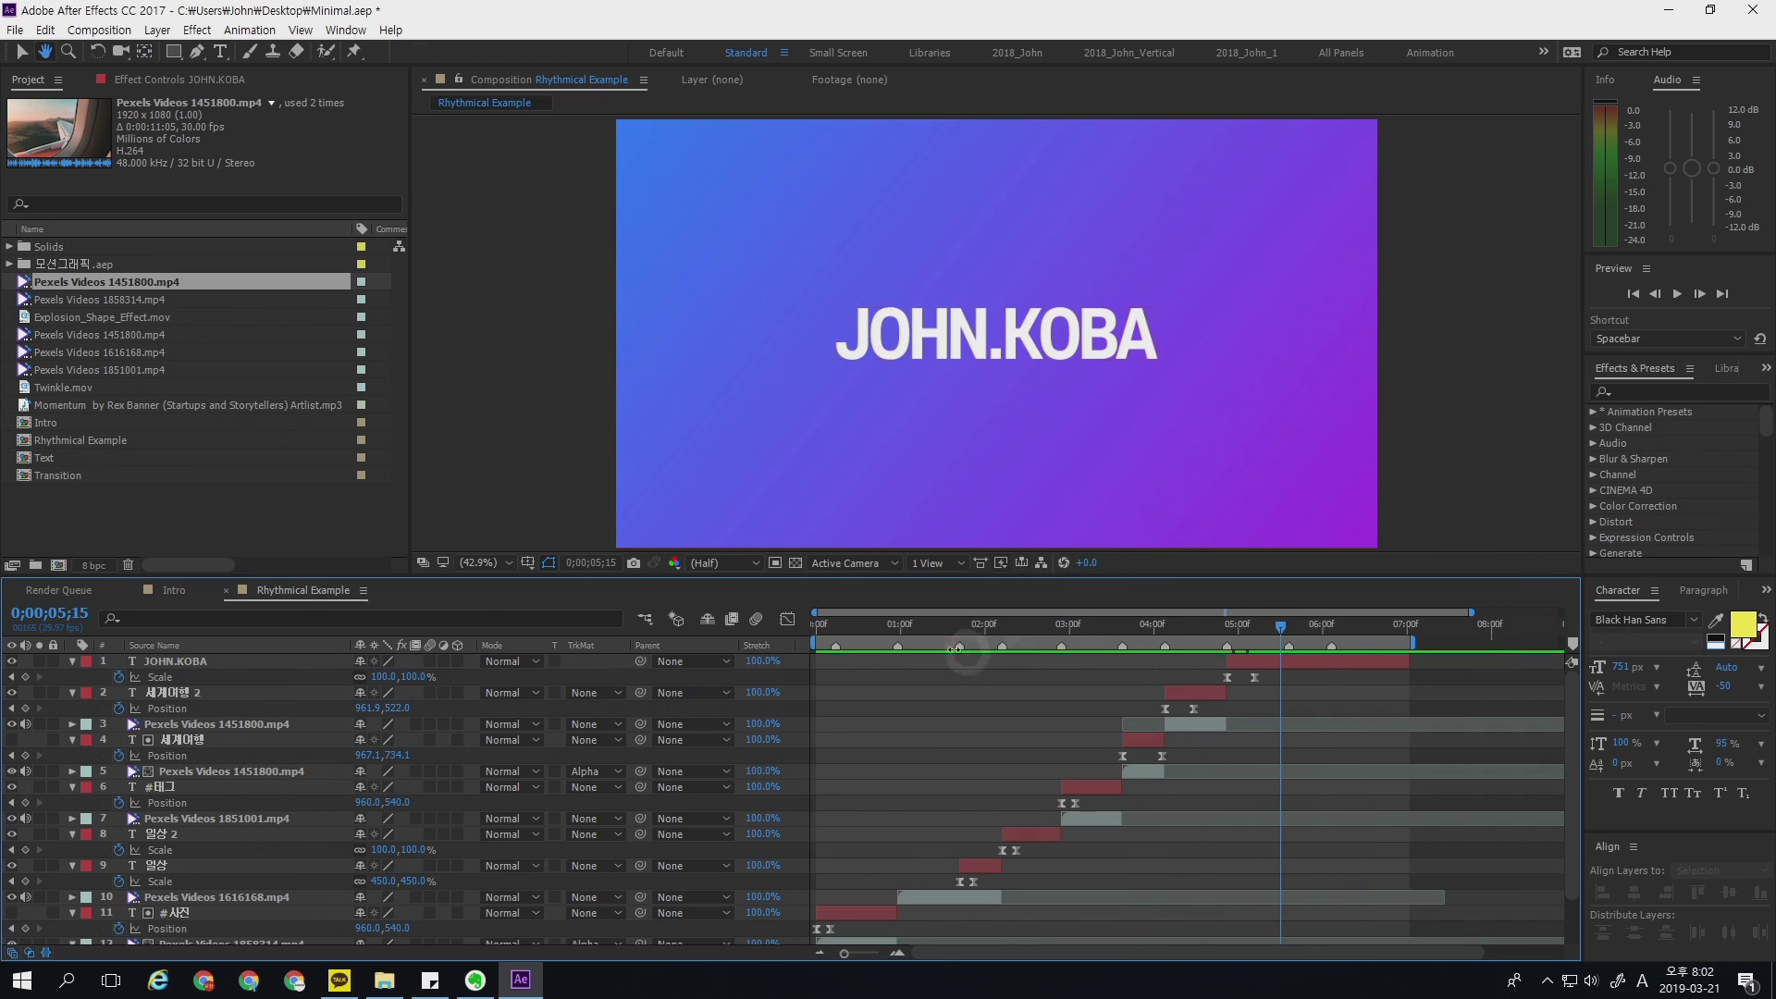
left_click(901, 625)
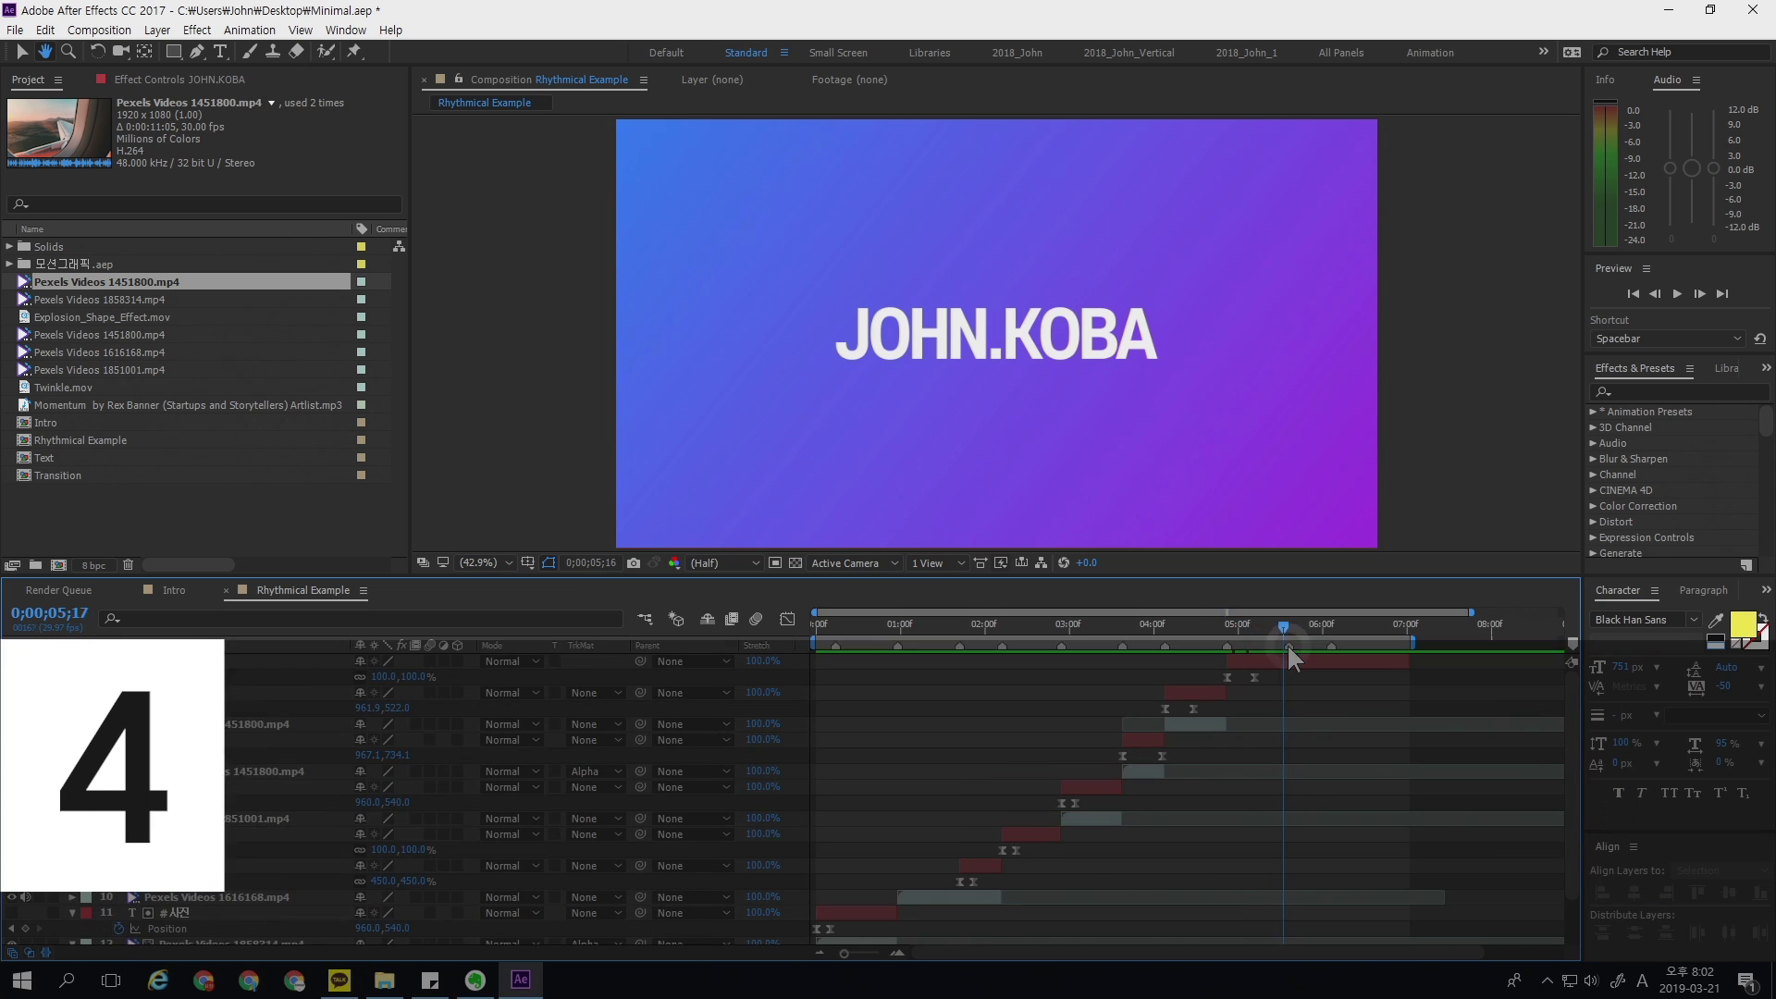
mouse_move(1286, 642)
left_mouse_down()
mouse_move(1240, 652)
mouse_move(1258, 648)
left_mouse_up()
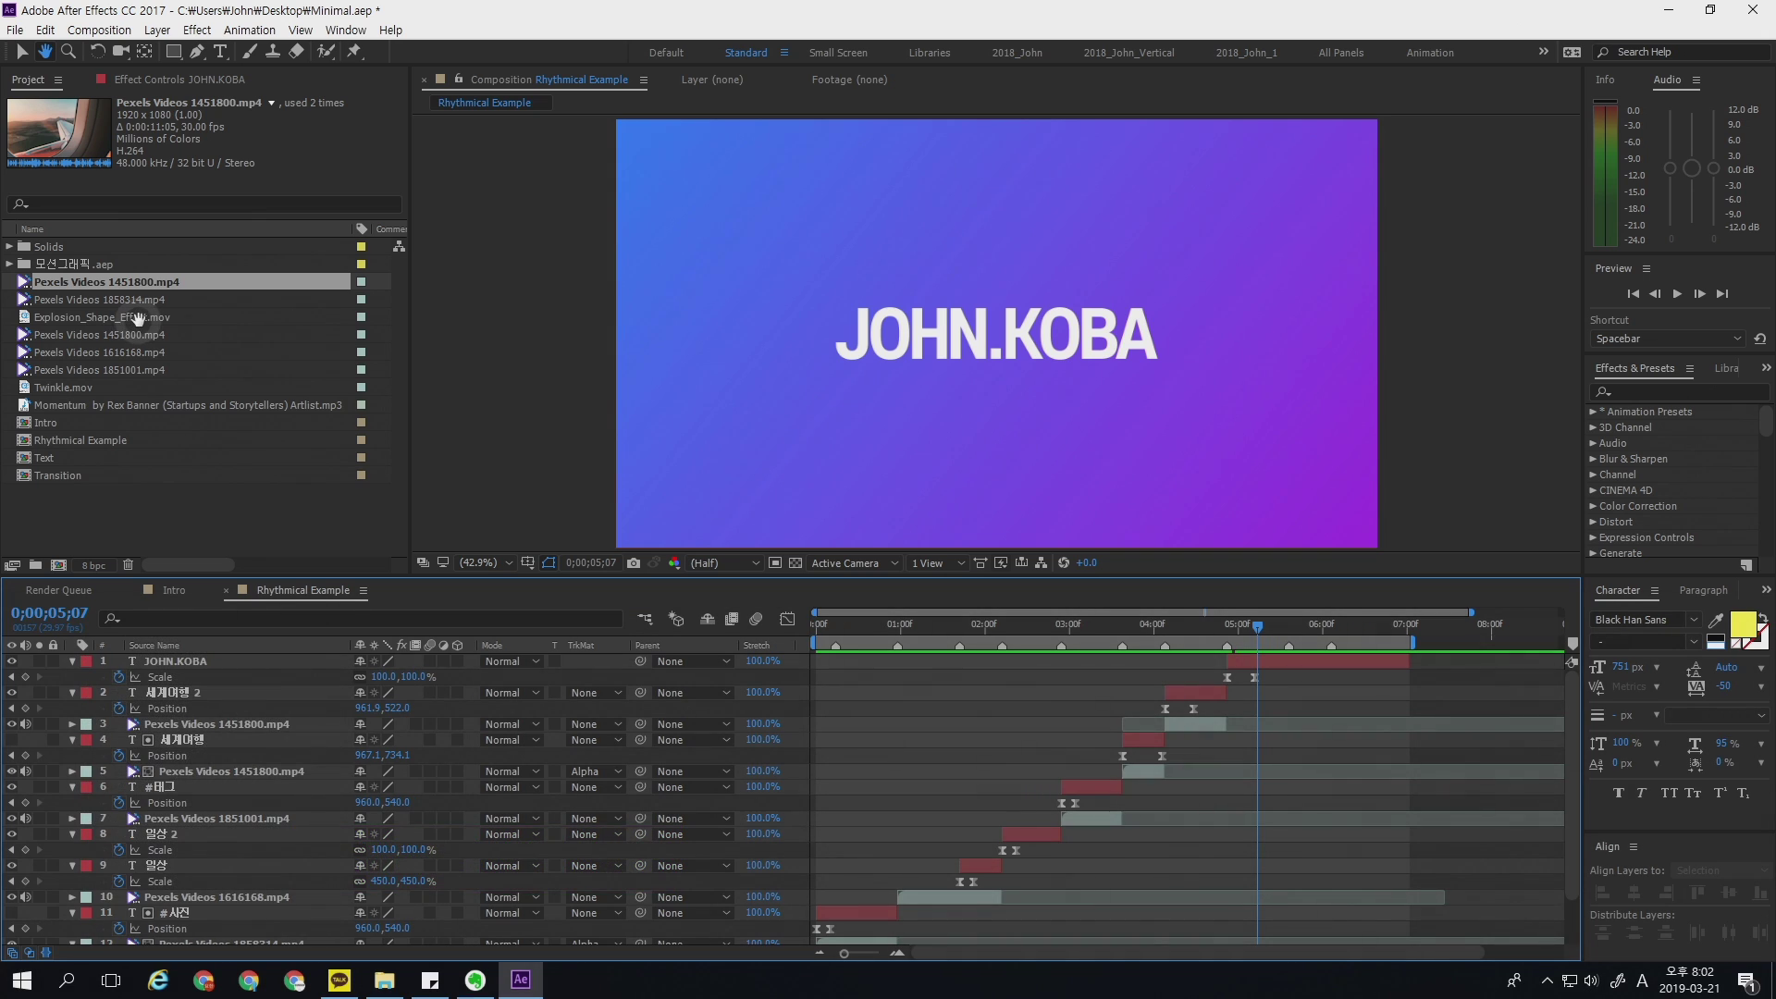
left_click(150, 317)
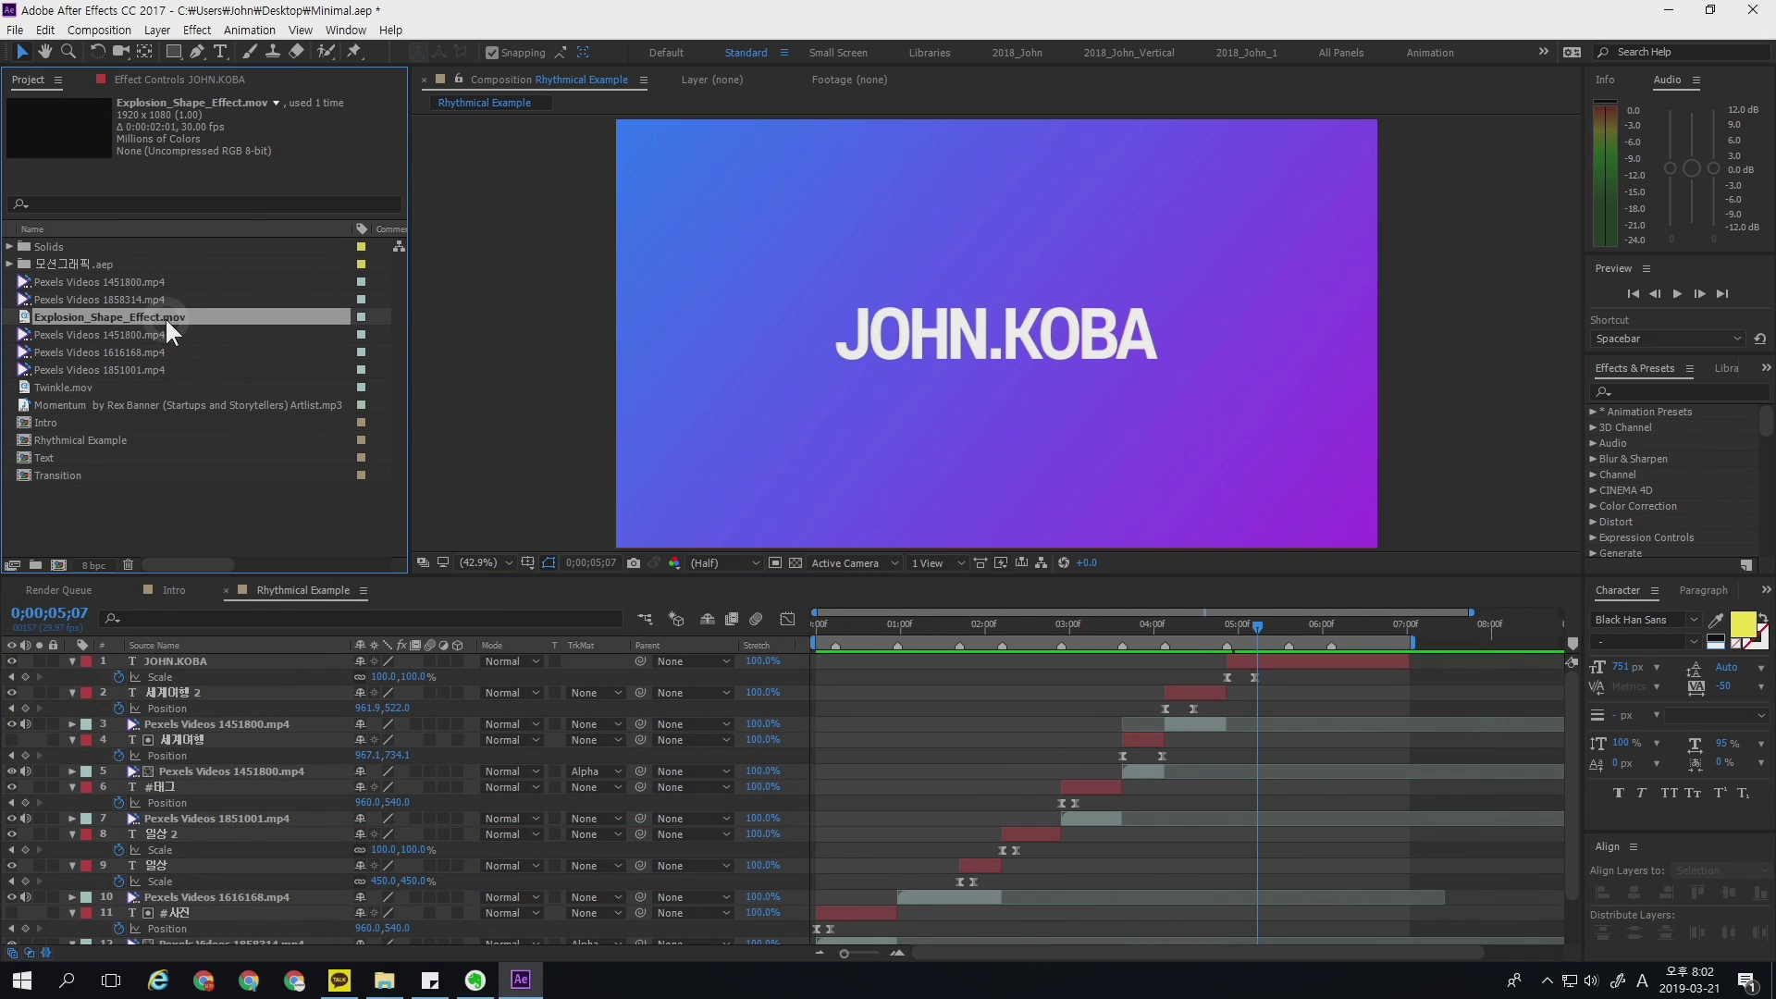
left_click_drag(170, 310, 231, 662)
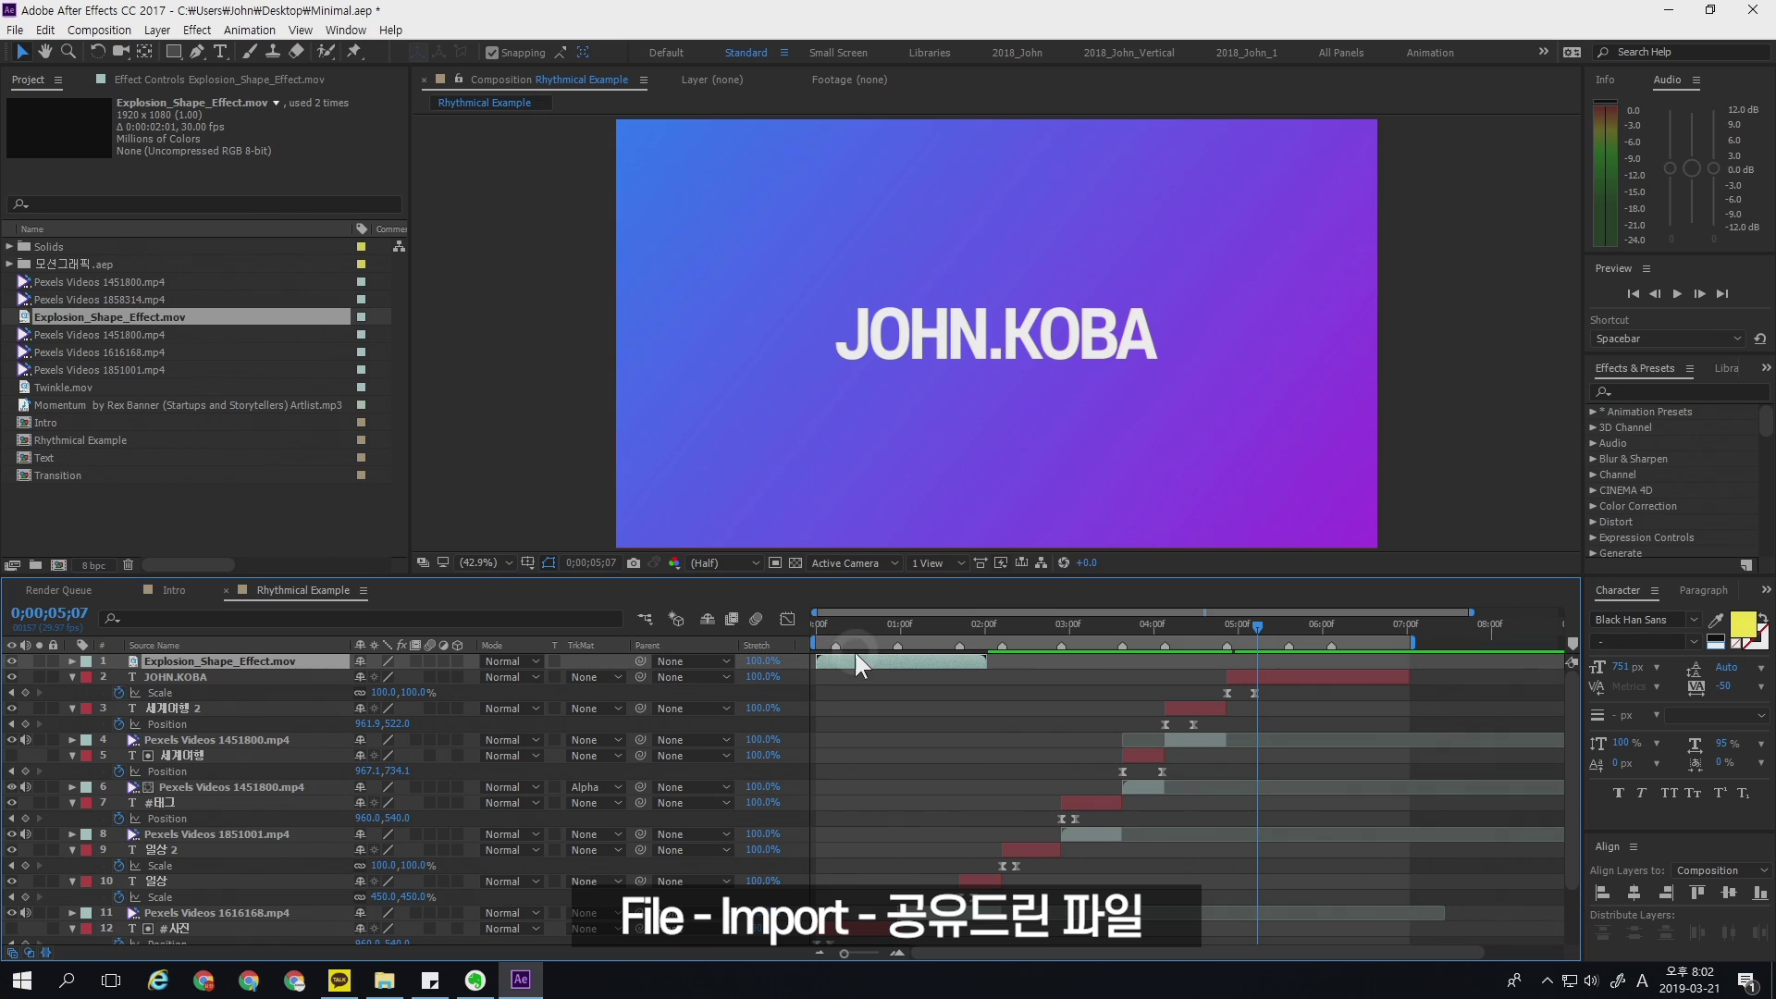
left_click_drag(838, 658, 1248, 678)
- Set the Explosion_Shape_Effect.mov layer's blending mode to Add, checking the shapes at 0;00;05;16
left_click(1258, 627)
left_click_drag(1228, 625, 1283, 629)
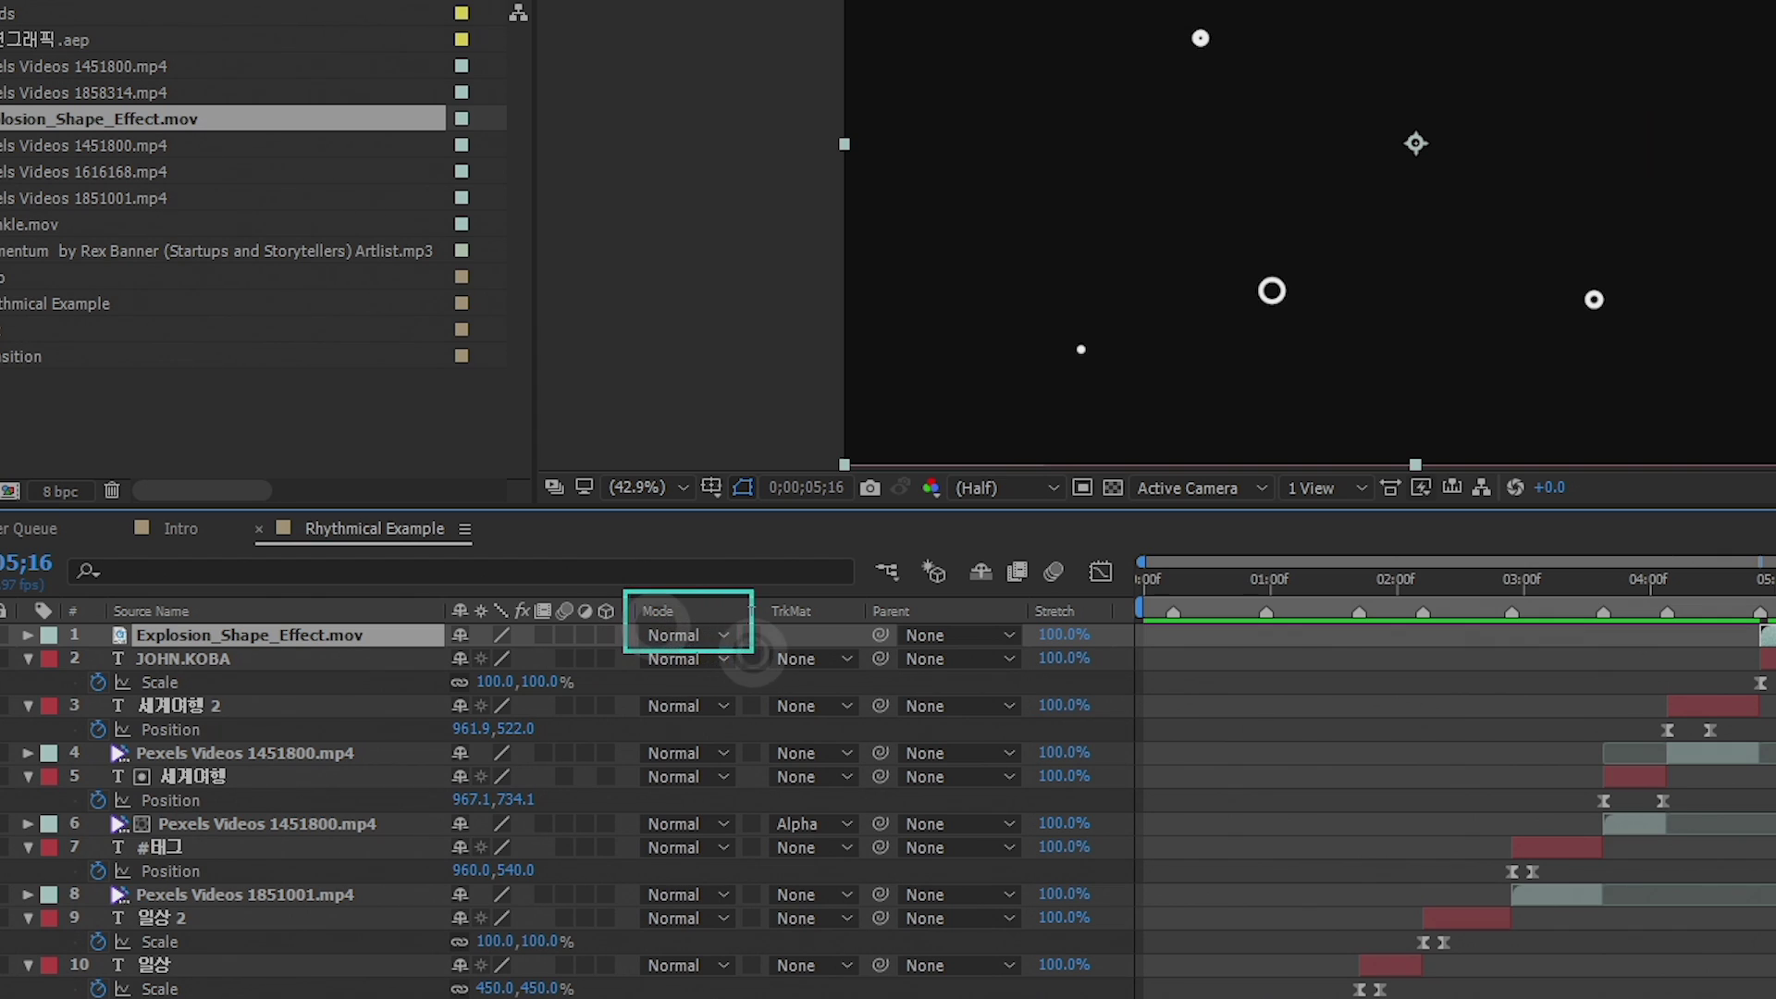
left_click(705, 636)
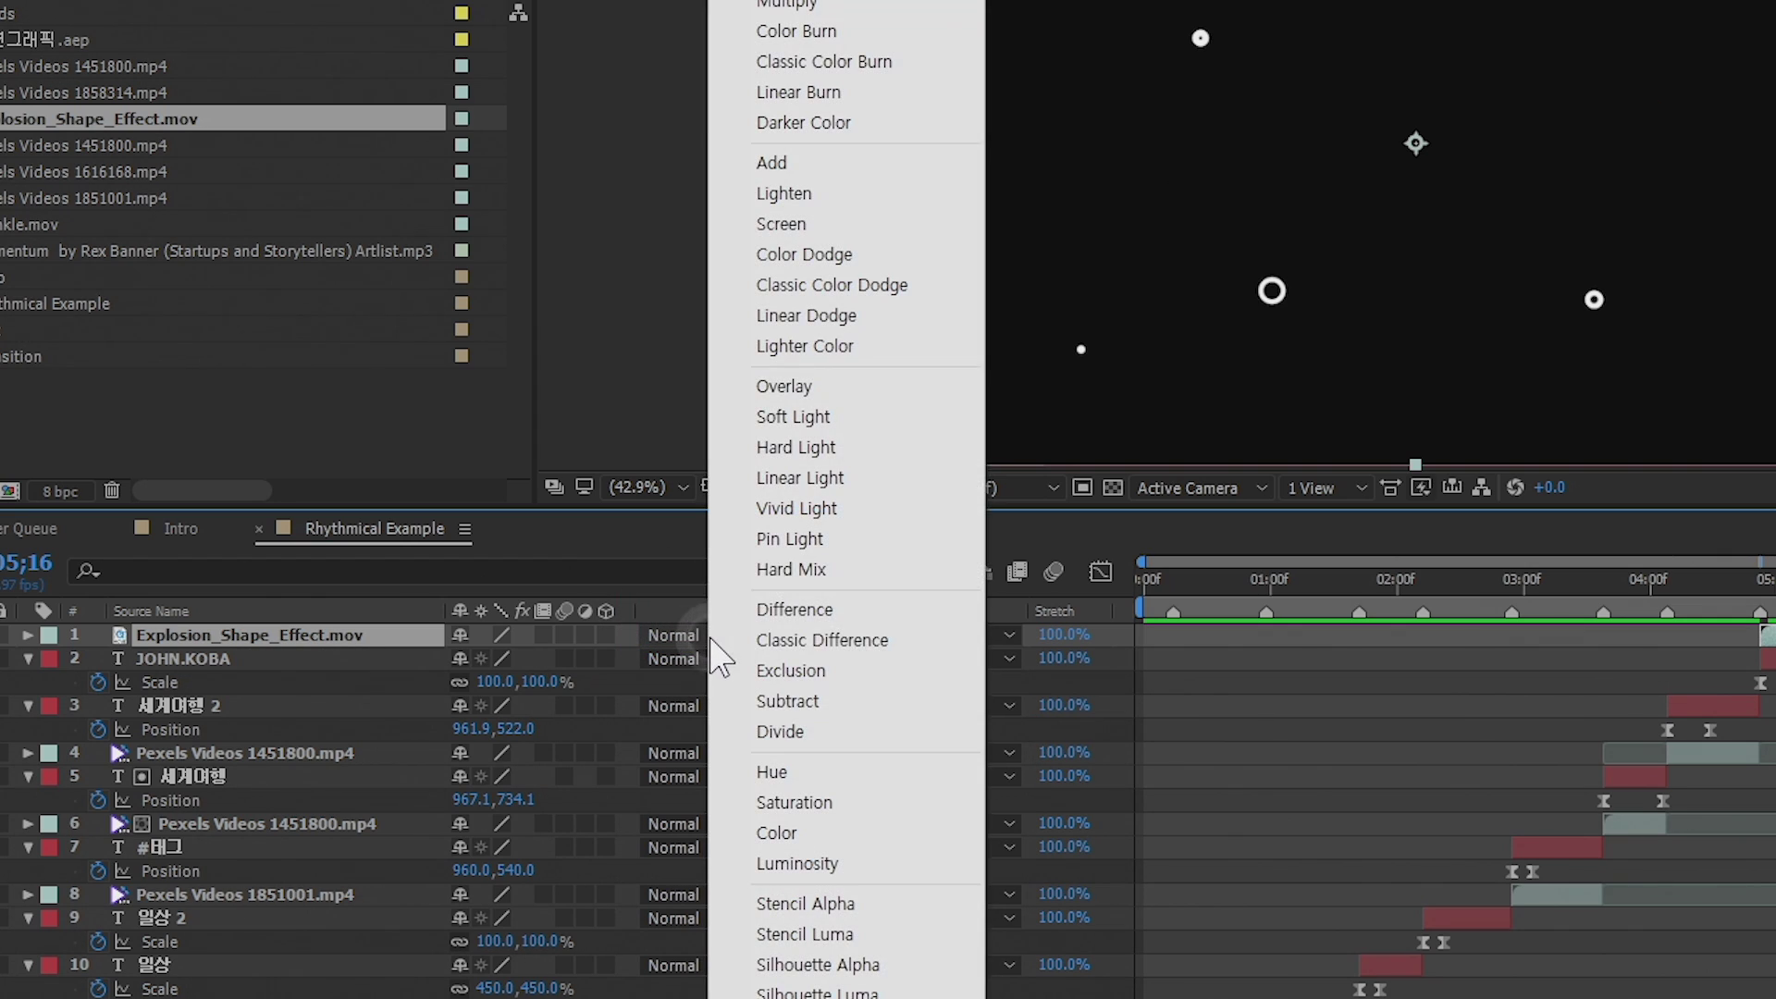
left_click(817, 167)
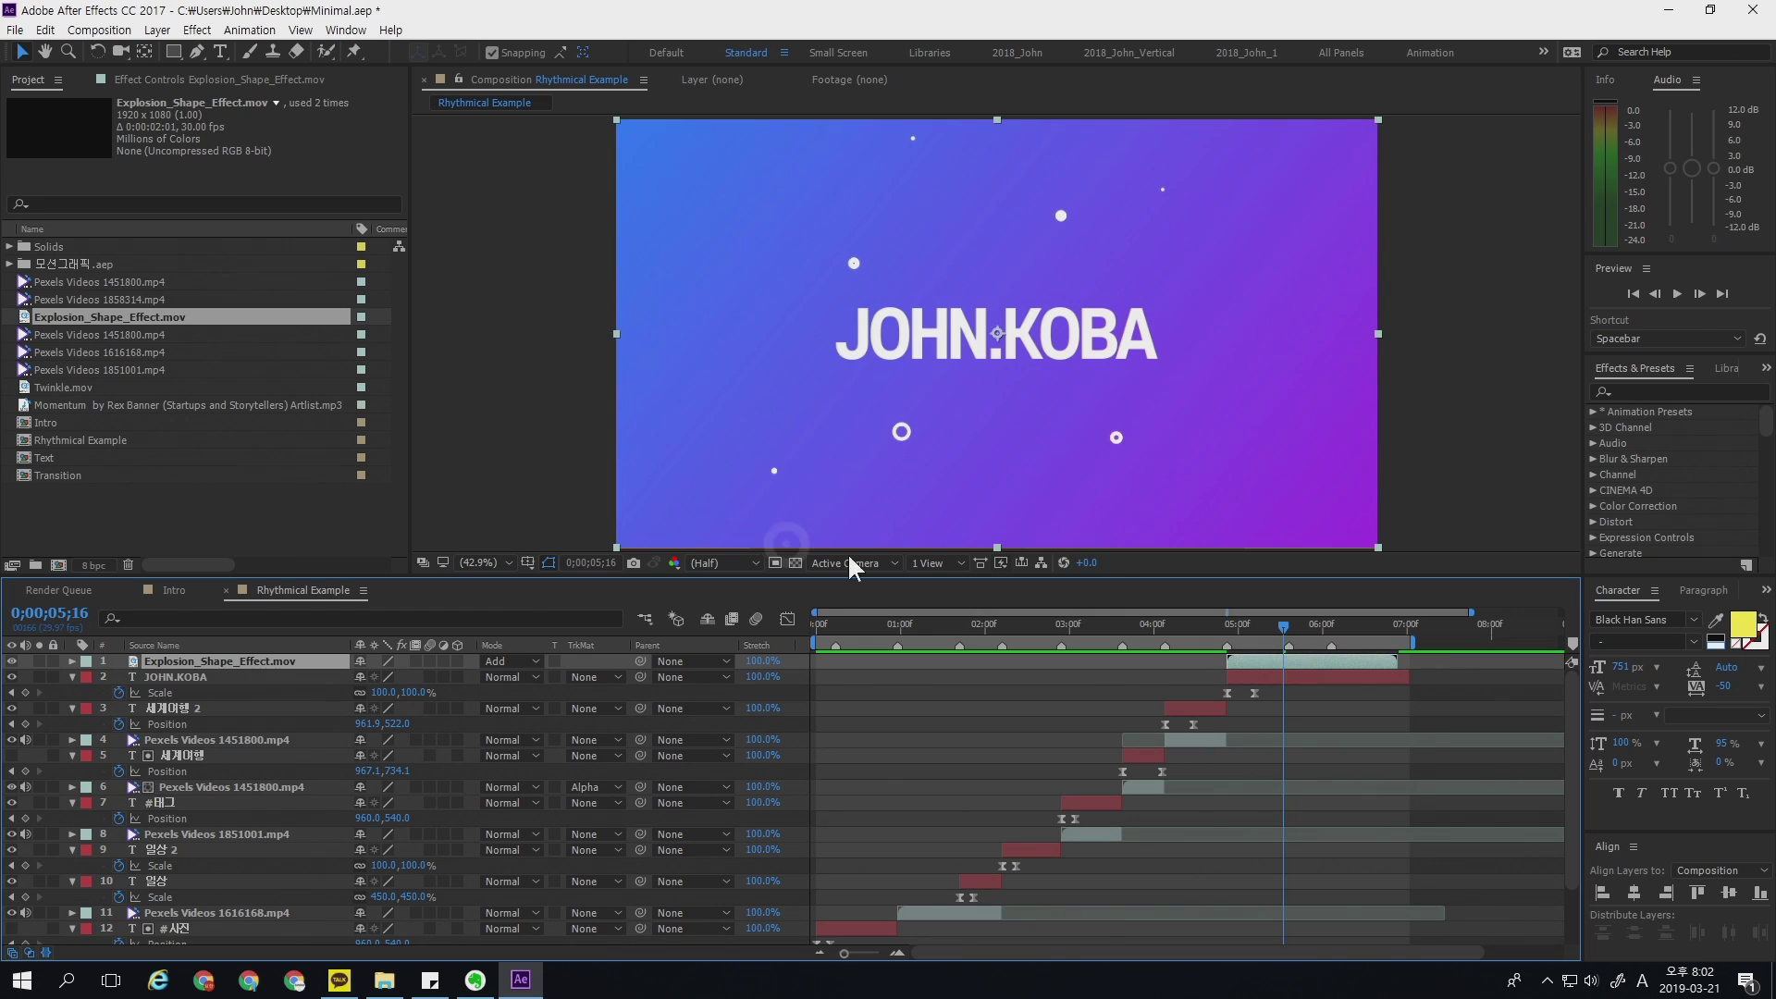
- Scrub the name title section up to 0;00;07;00 to check the explosion shapes, and look at the frame at 0;00;04;01
left_click_drag(1742, 574, 1773, 579)
left_click_drag(1236, 624, 1415, 625)
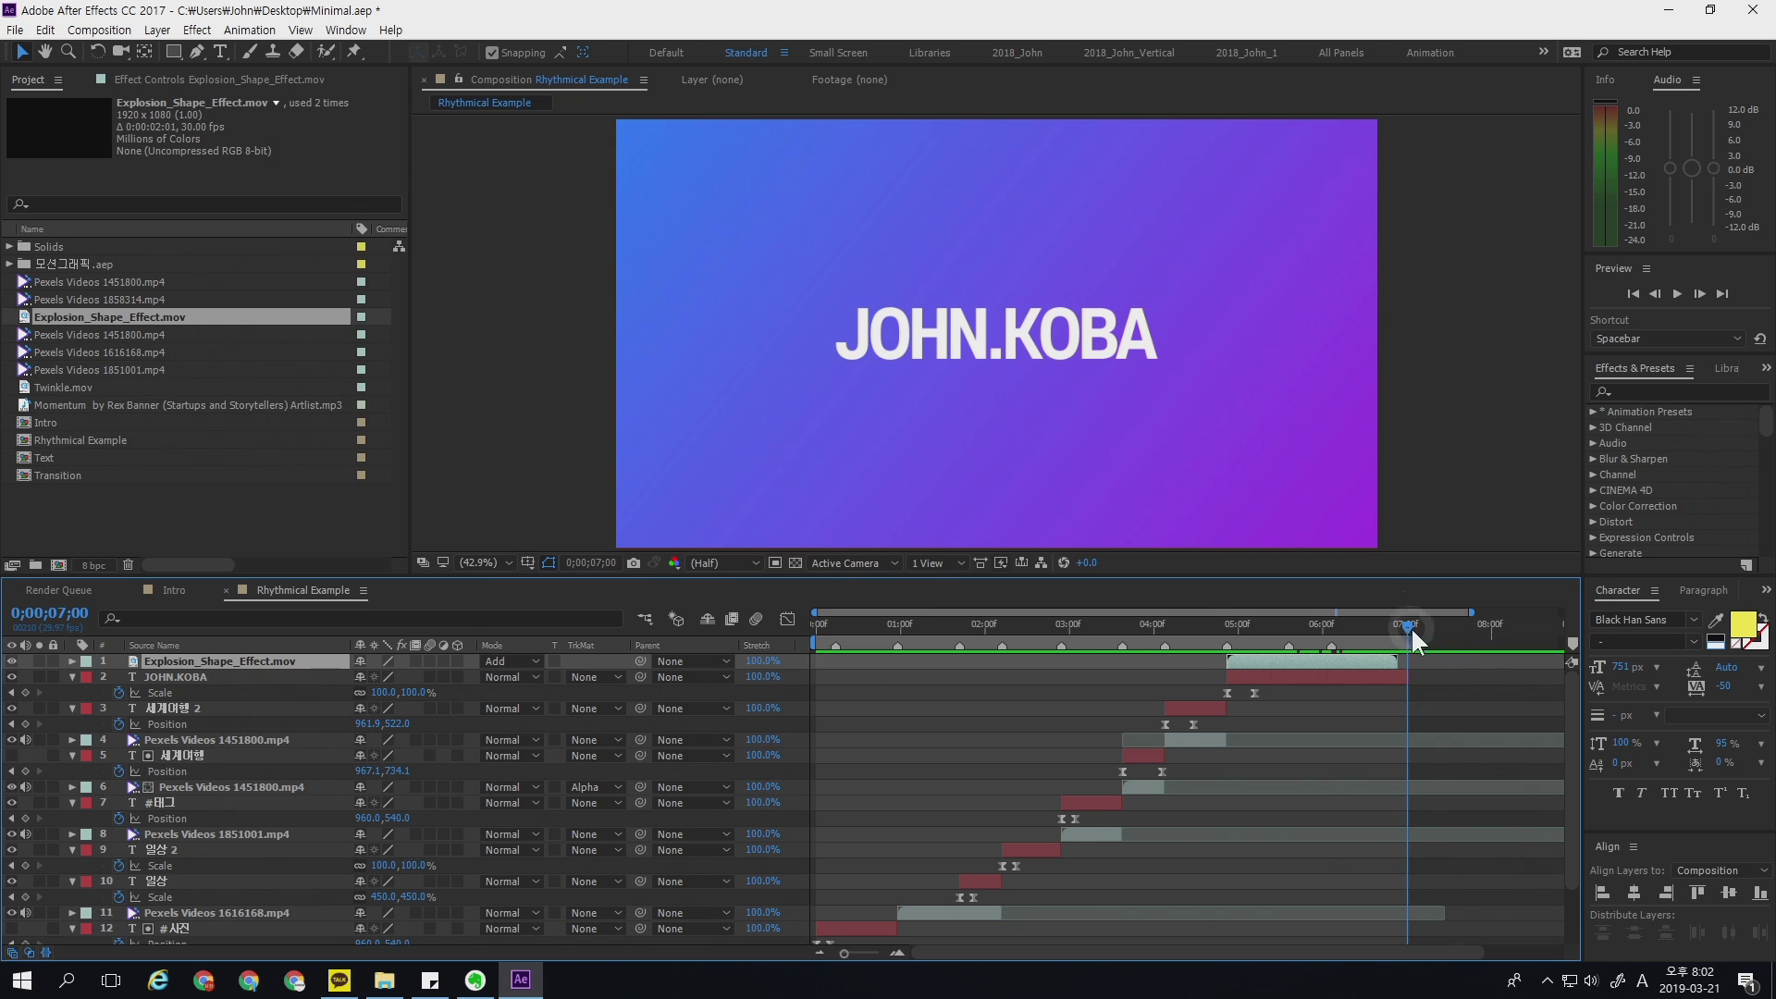
left_click(1157, 631)
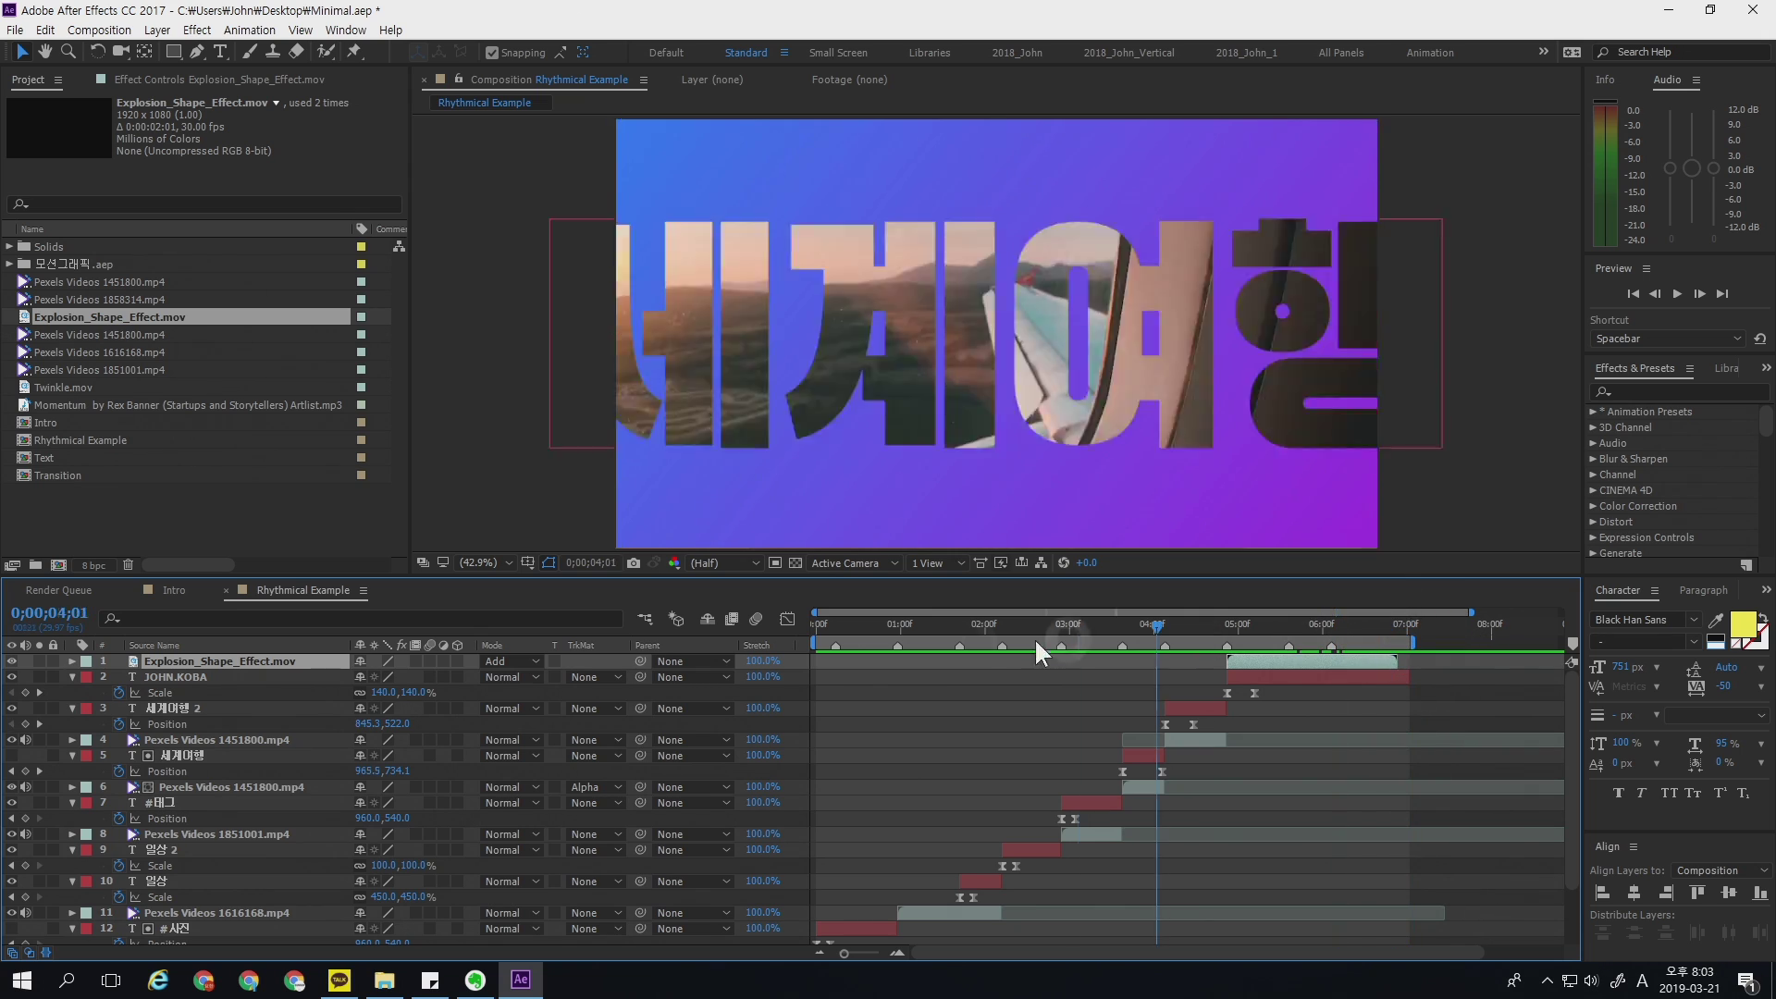
- Preview the Rhythmical Example composition from its first frame in a maximized viewer, and play it again in the normal layout
key("Home")
key("grave")
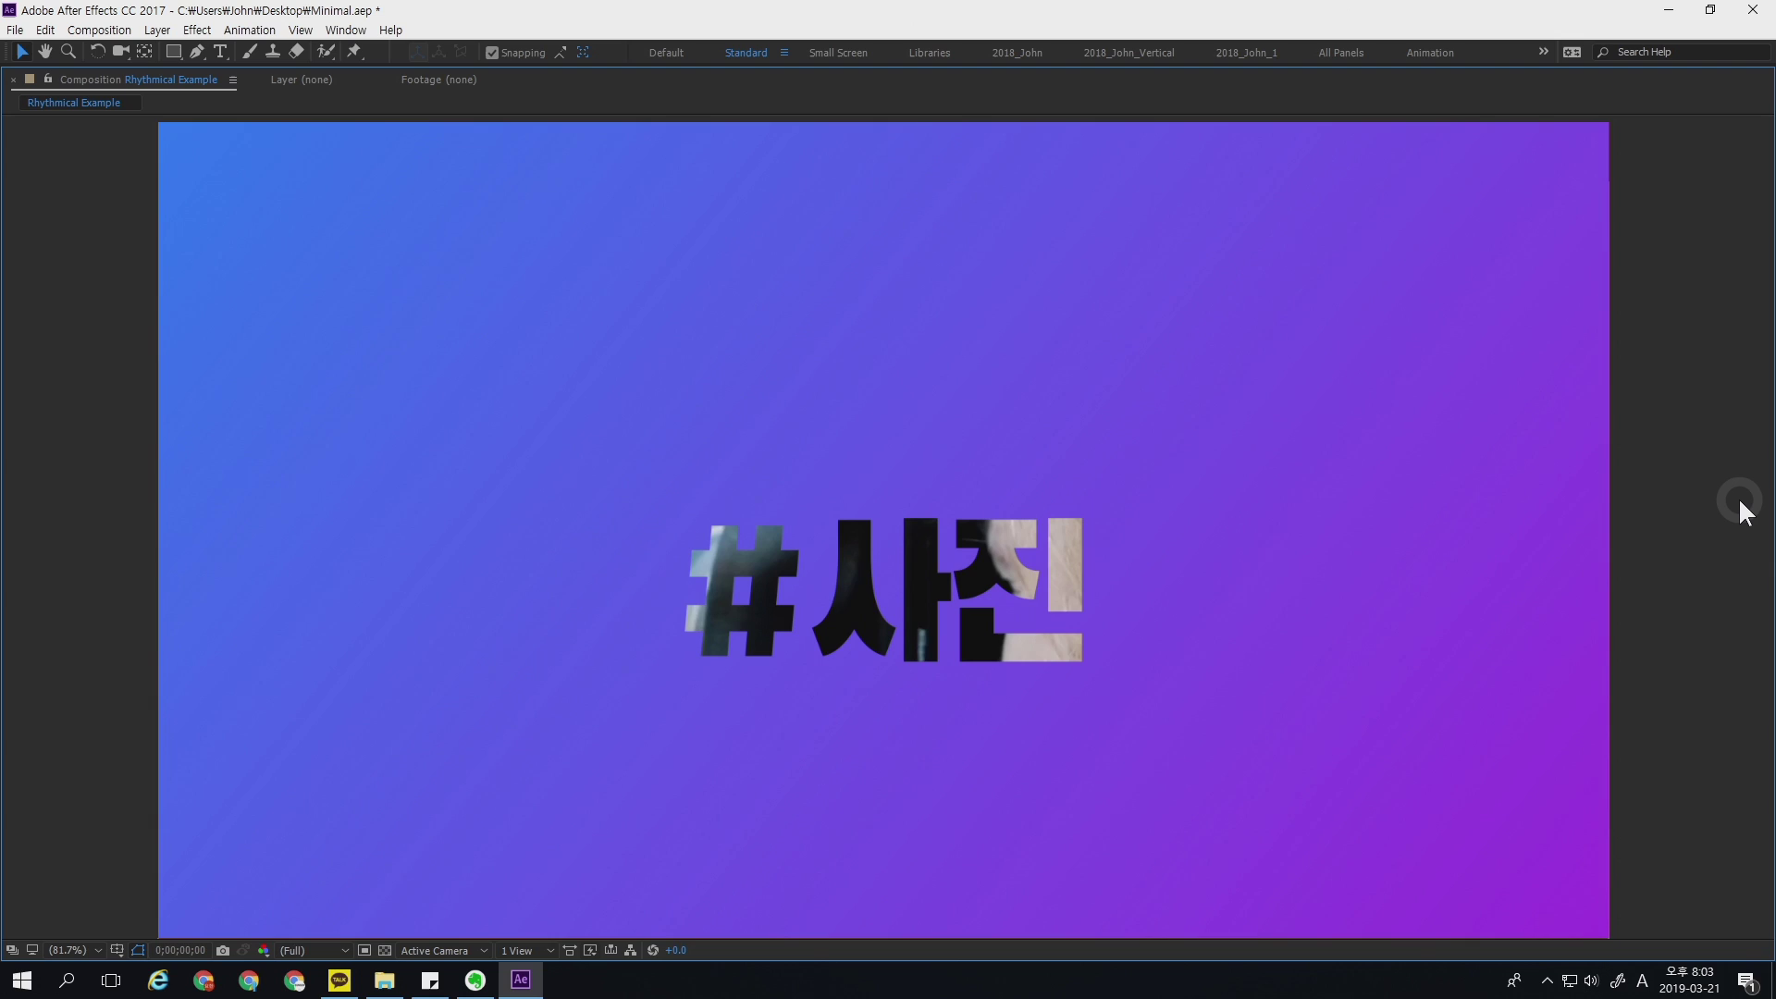
key("space")
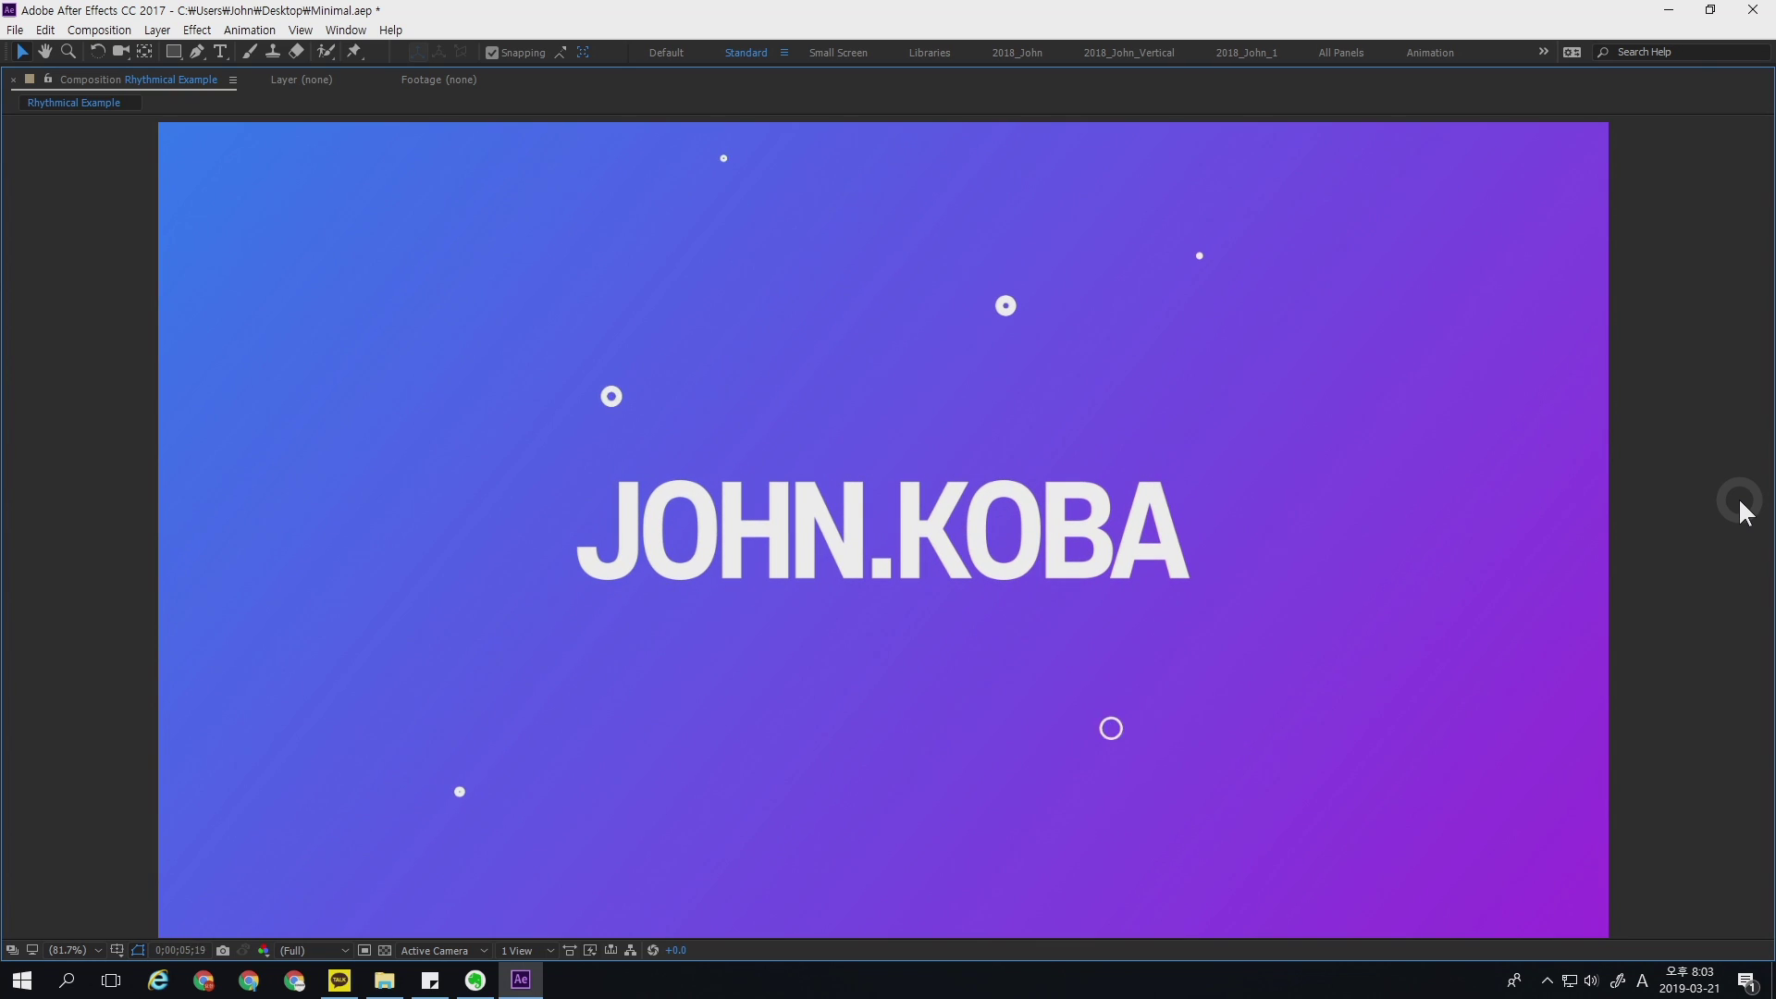
key("space")
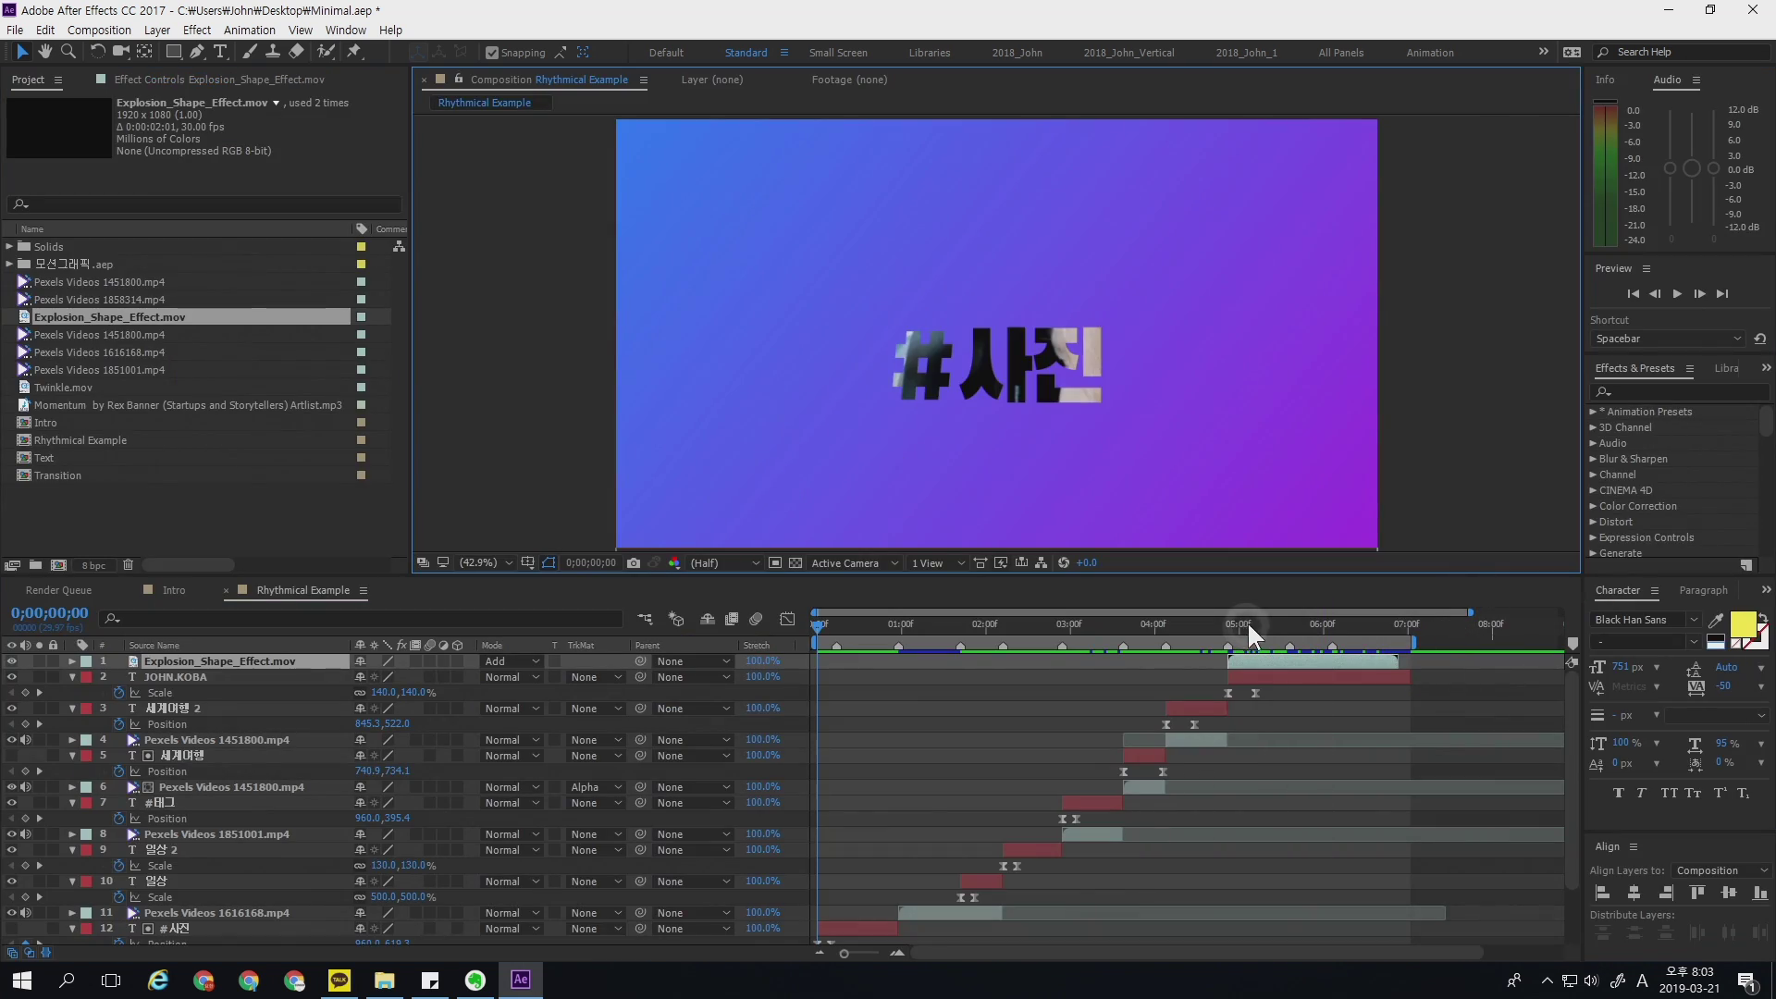
left_click(1249, 622)
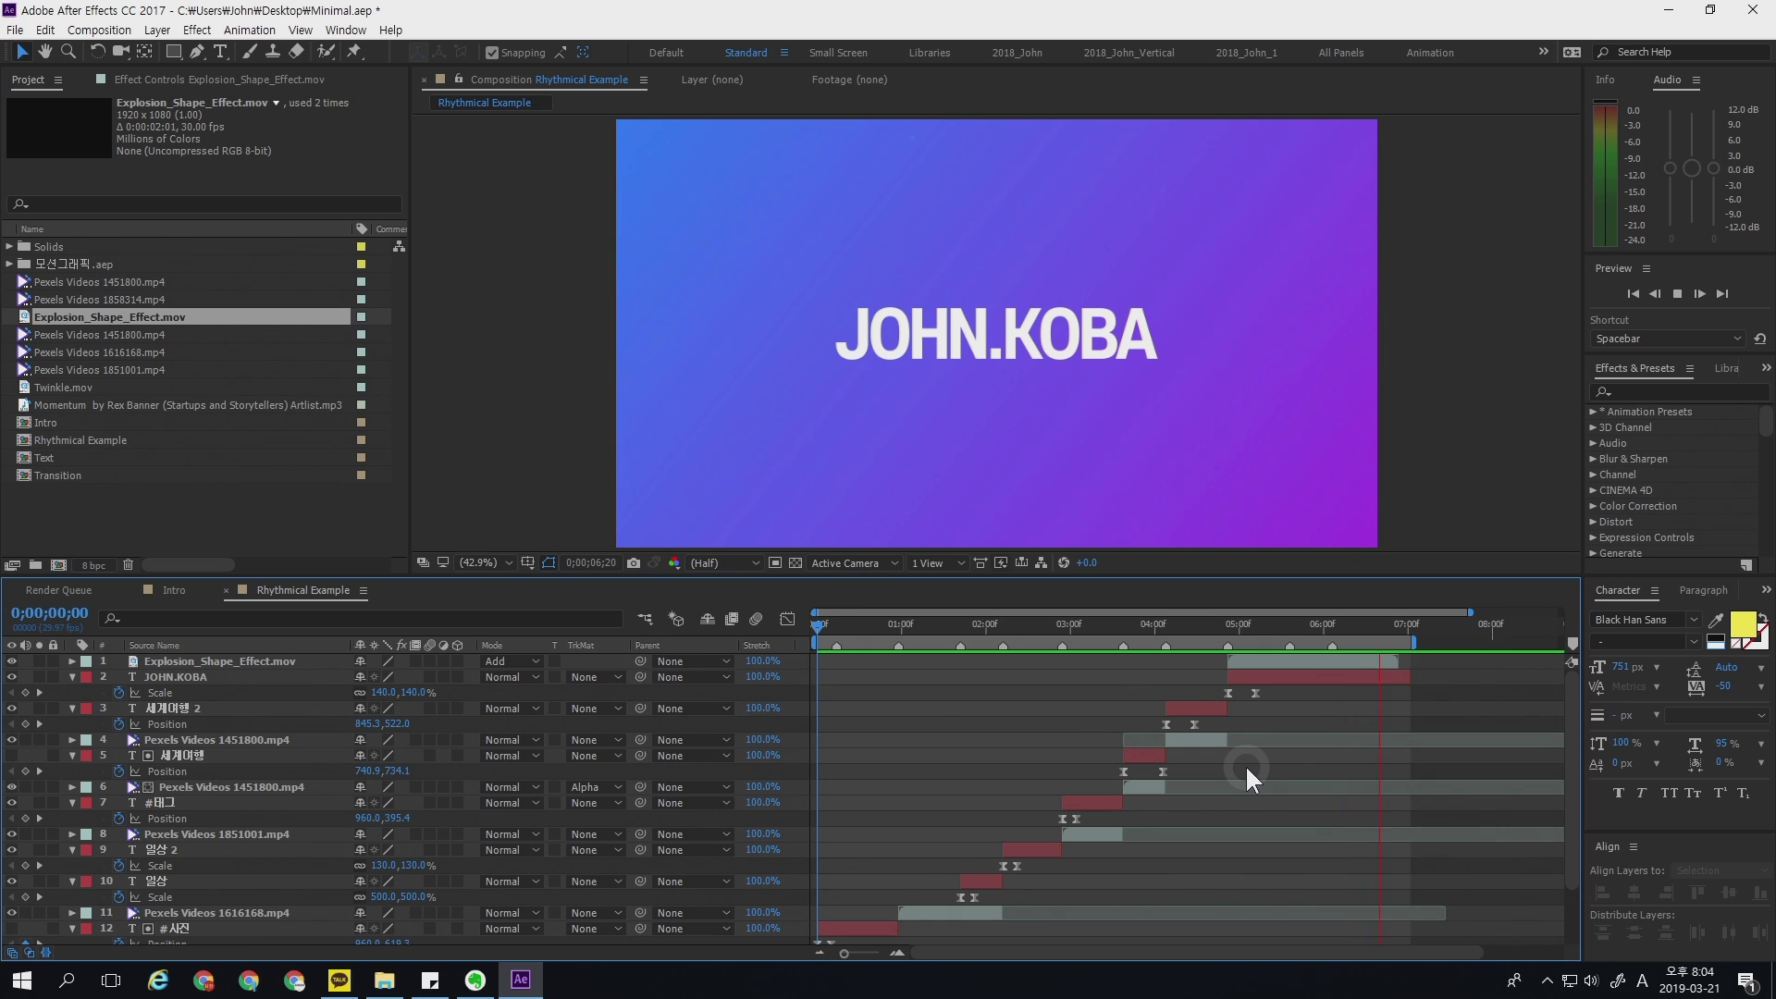
key("space")
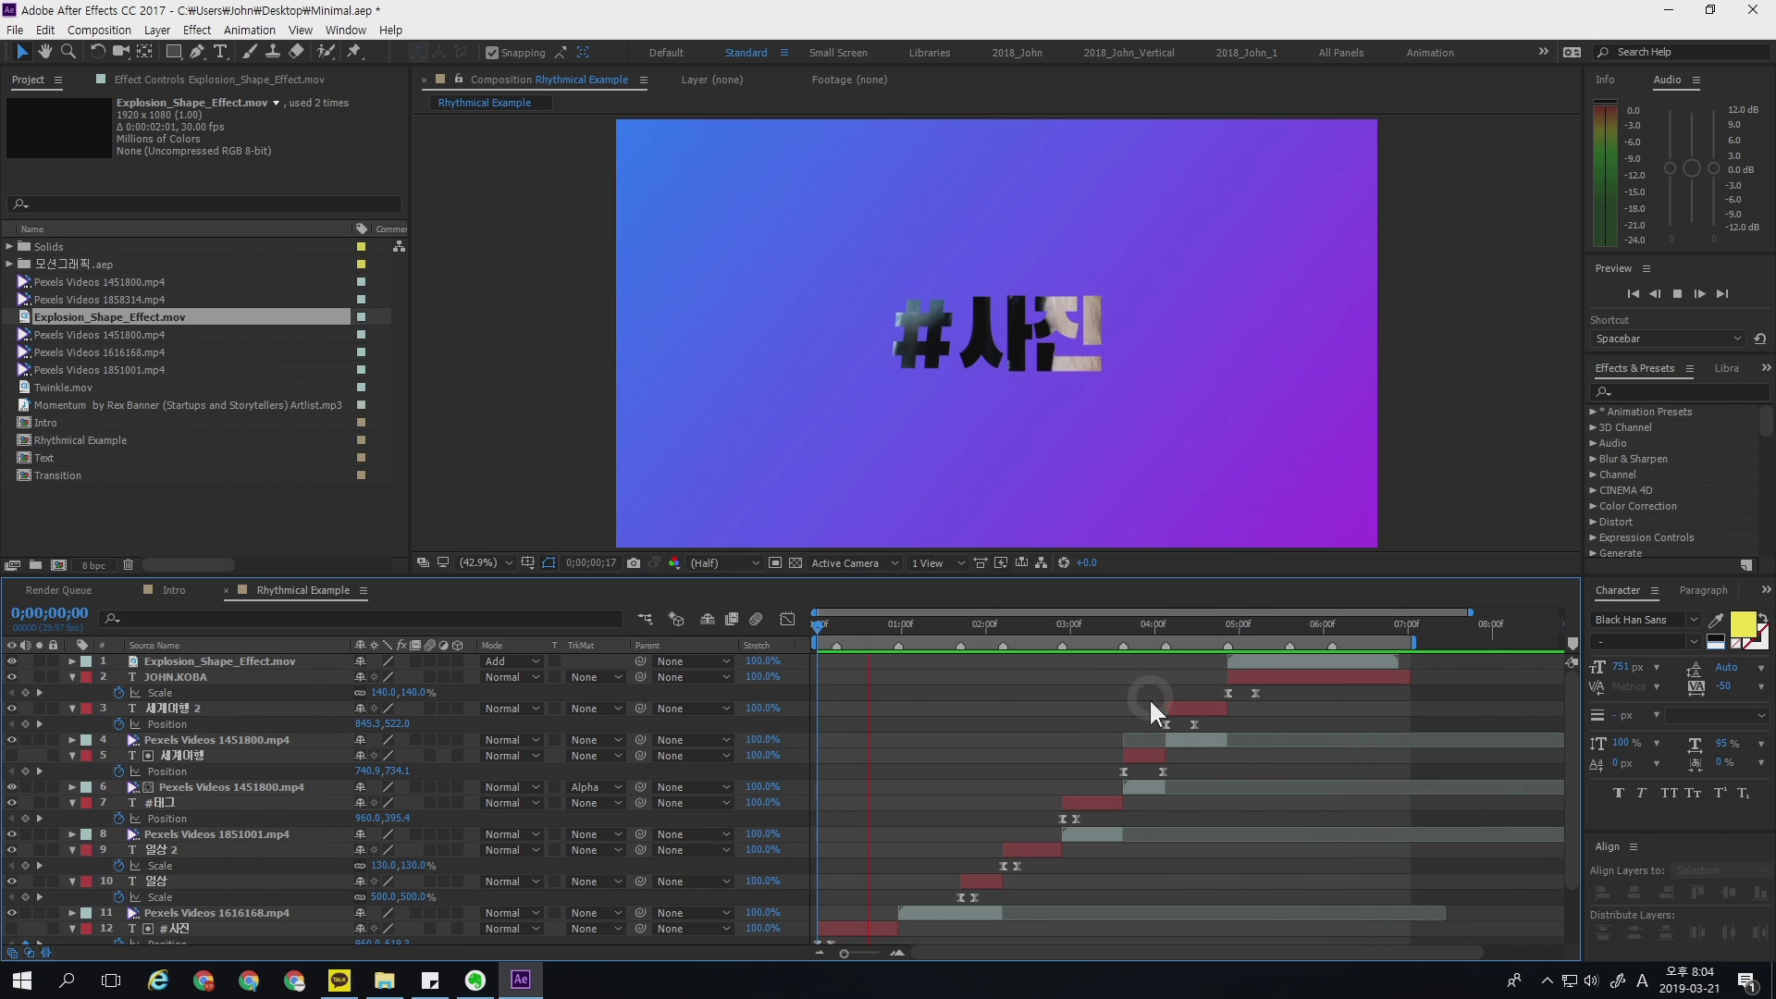